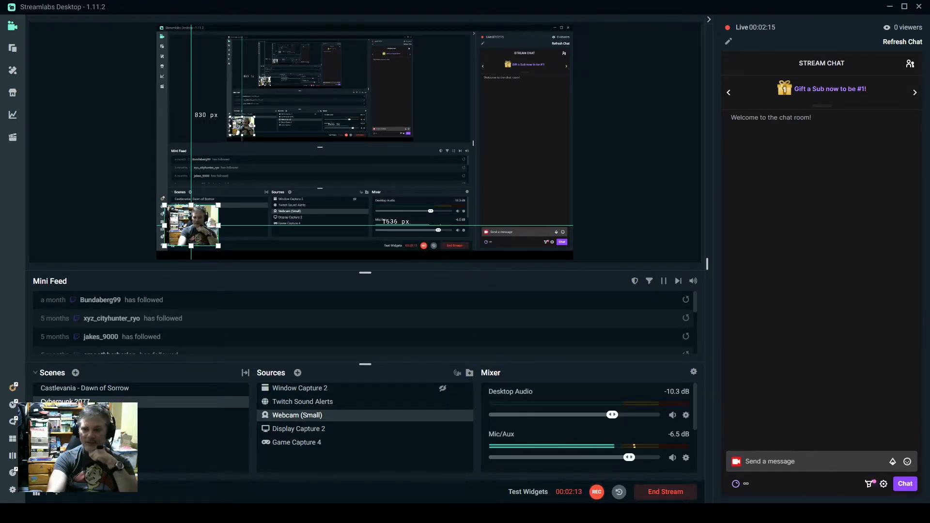
Switch to the Steam discussion thread and read the player's bug report on the liar room riddle and the cultist hideout.
{"action": "left_click", "coordinate": [432, 513]}
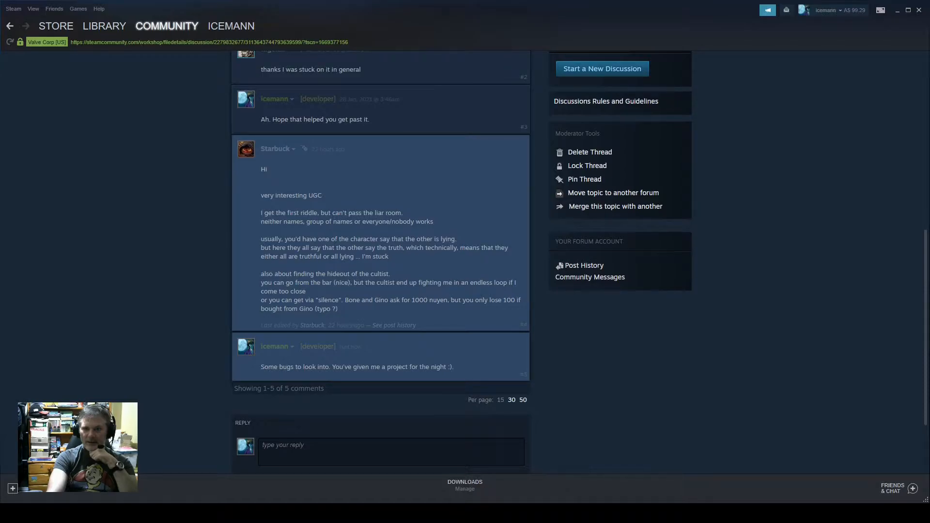
{"action": "scroll", "coordinate": [380, 261], "scroll_direction": "down", "scroll_amount": 1}
{"action": "scroll", "coordinate": [380, 261], "scroll_direction": "up", "scroll_amount": 1}
{"action": "scroll", "coordinate": [380, 261], "scroll_direction": "down", "scroll_amount": 1}
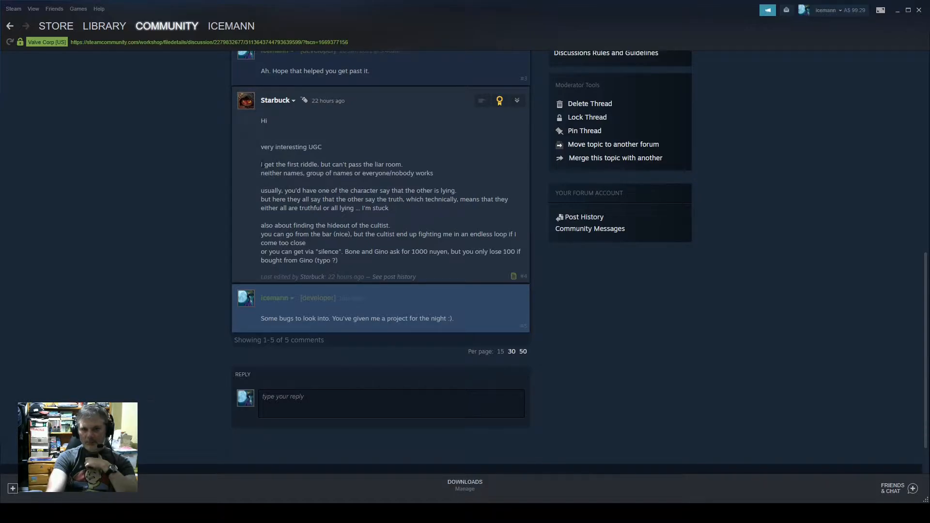
{"action": "left_click_drag", "start_coordinate": [262, 163], "coordinate": [483, 221]}
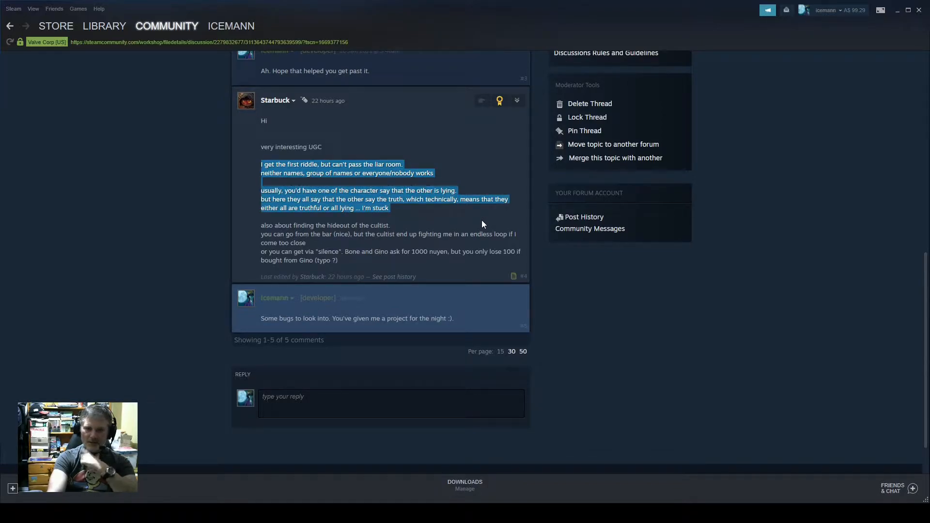
{"action": "left_click", "coordinate": [399, 228]}
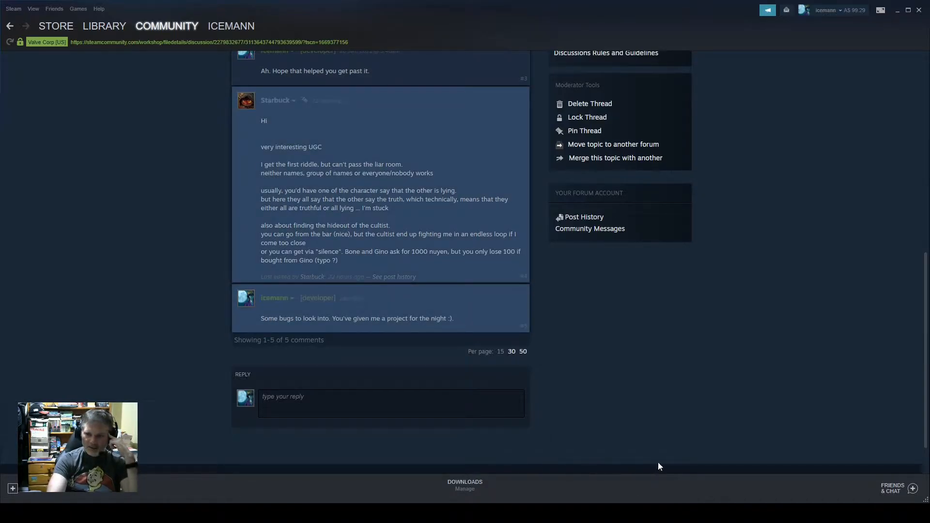
Switch to Streamlabs Desktop, turn the Webcam (Small) source off and on again, and select Display Capture 2.
{"action": "key", "text": "alt+Tab"}
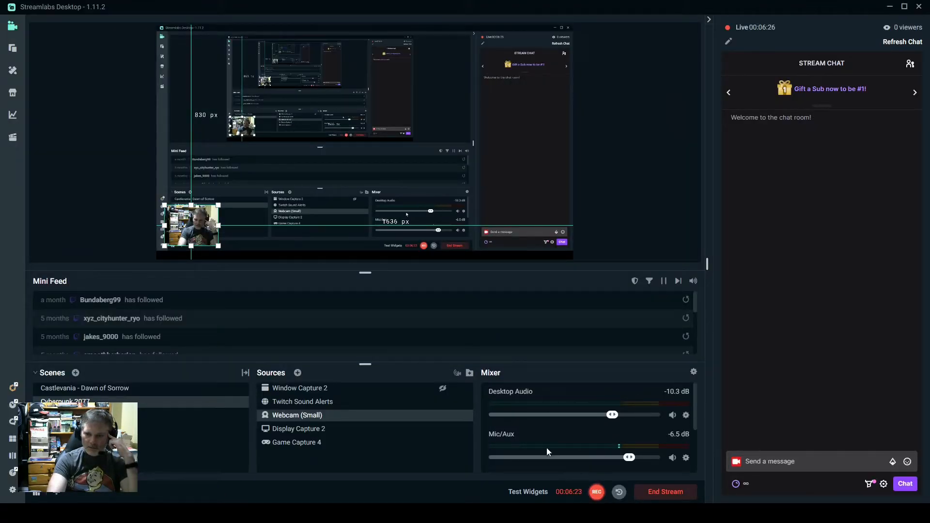
{"action": "left_click", "coordinate": [443, 415]}
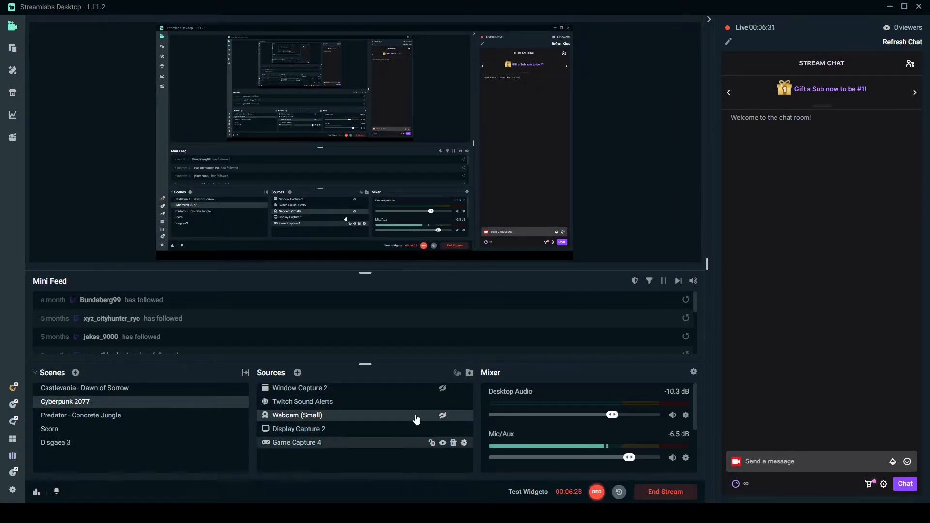
{"action": "left_click", "coordinate": [441, 416]}
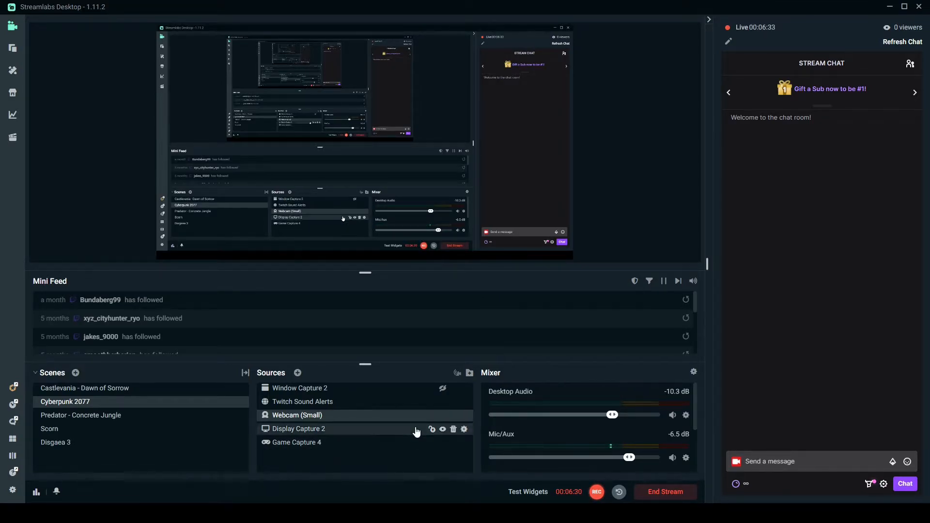
{"action": "left_click", "coordinate": [443, 429]}
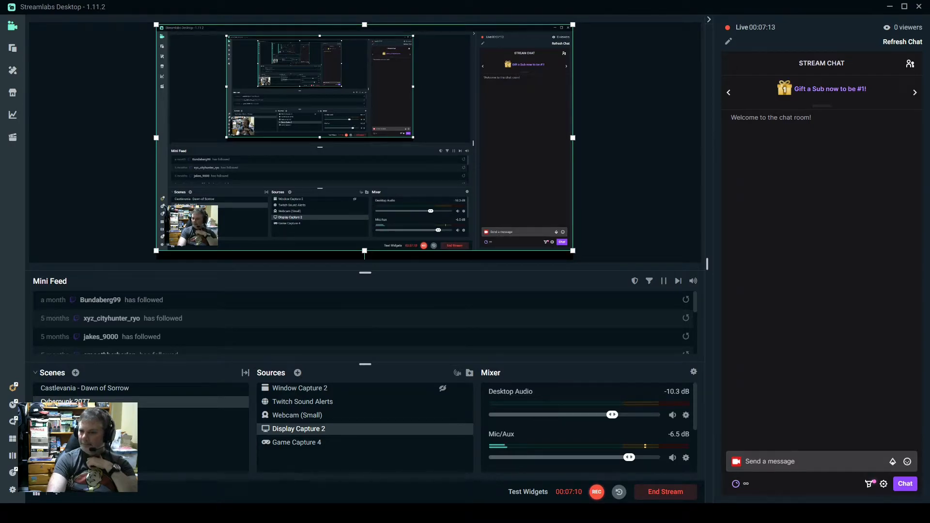
Bring up the Shadowrun Editor, the mission plan notes in Notepad and the Steam bug report to compare them.
{"action": "key", "text": "alt+Tab"}
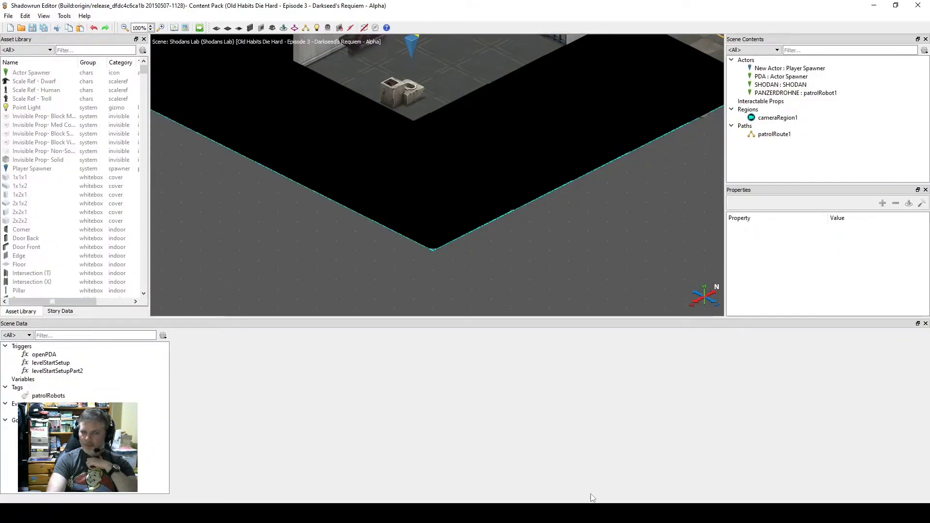
{"action": "key", "text": "alt+Tab"}
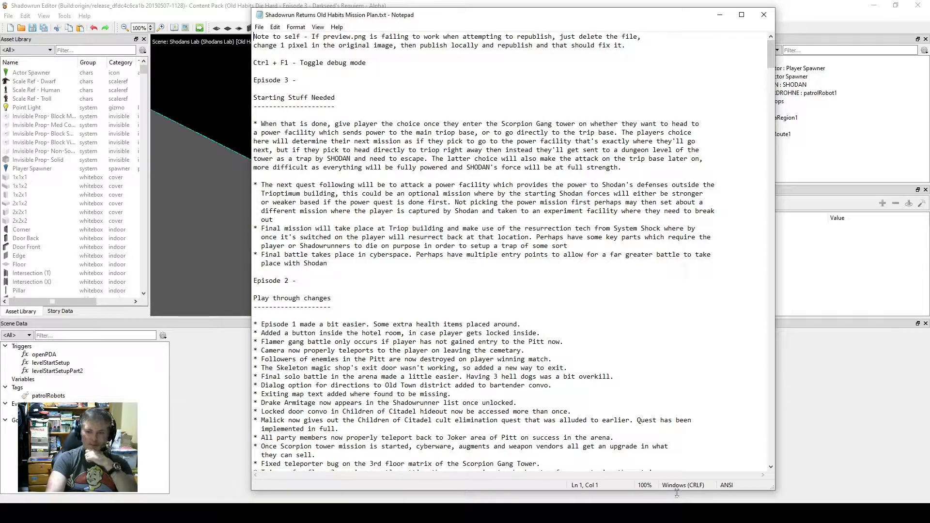
{"action": "left_click", "coordinate": [666, 512]}
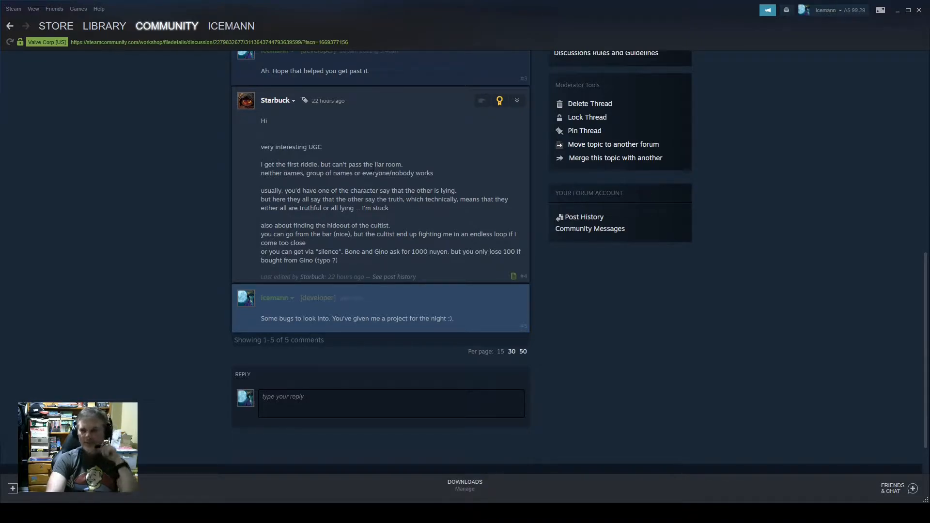
Return to the Shadowrun Editor, open the Children of Citadel Factory Base scene from the story data and inspect its map.
{"action": "left_click", "coordinate": [799, 512]}
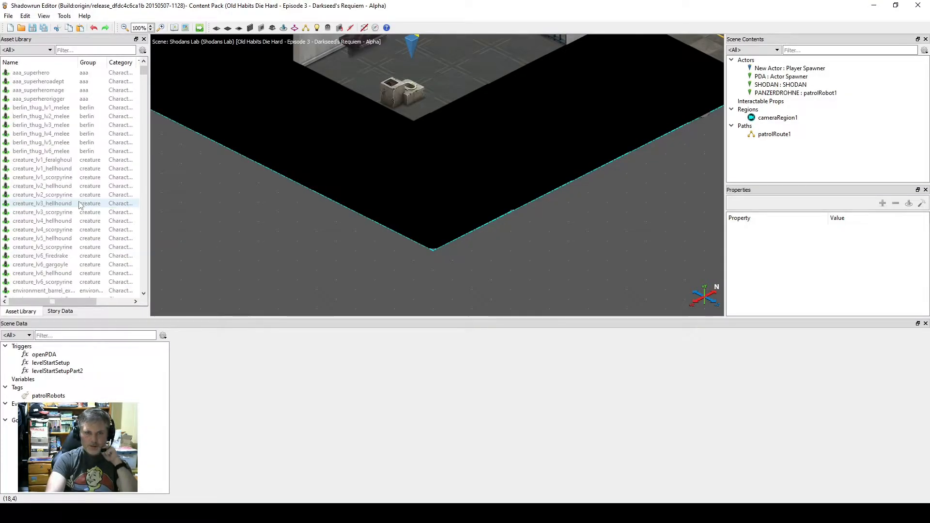
{"action": "scroll", "coordinate": [295, 202], "scroll_direction": "down", "scroll_amount": 5}
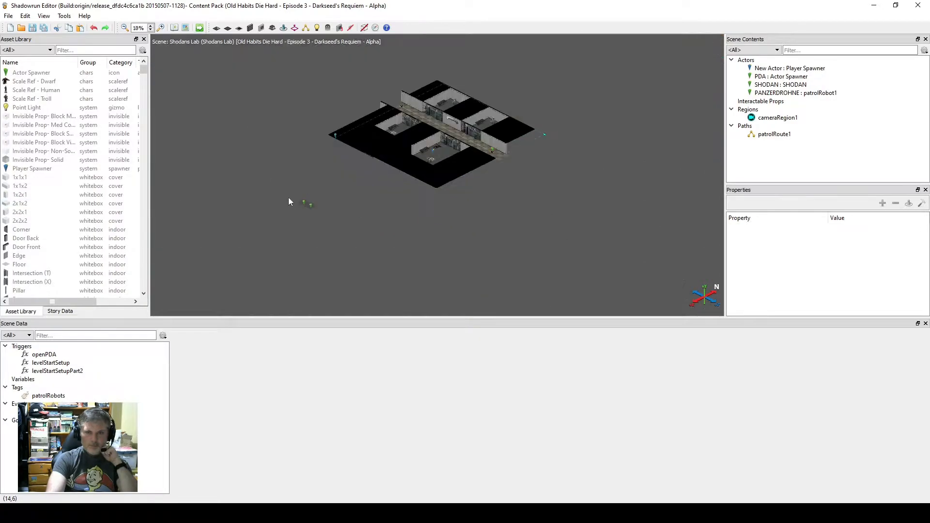
{"action": "left_click", "coordinate": [60, 311]}
{"action": "left_click_drag", "start_coordinate": [144, 83], "coordinate": [147, 214]}
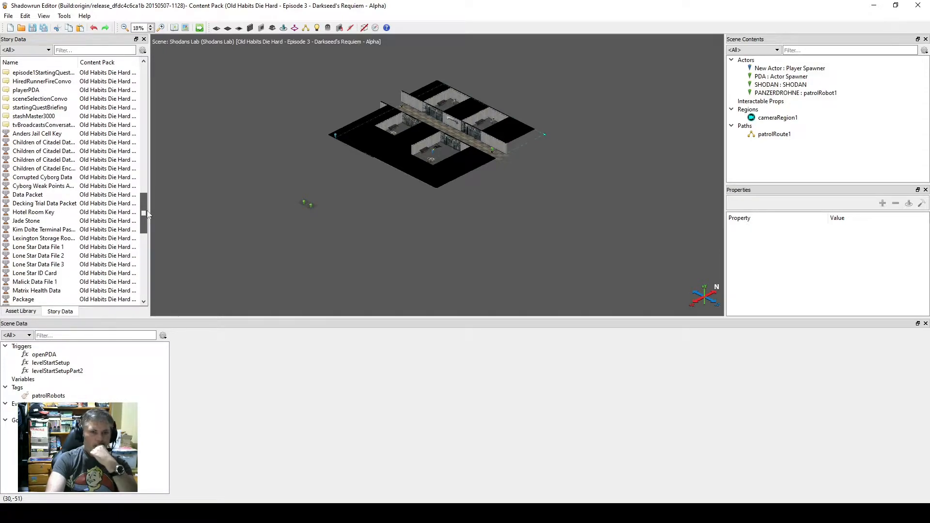
{"action": "left_click_drag", "start_coordinate": [148, 213], "coordinate": [148, 261]}
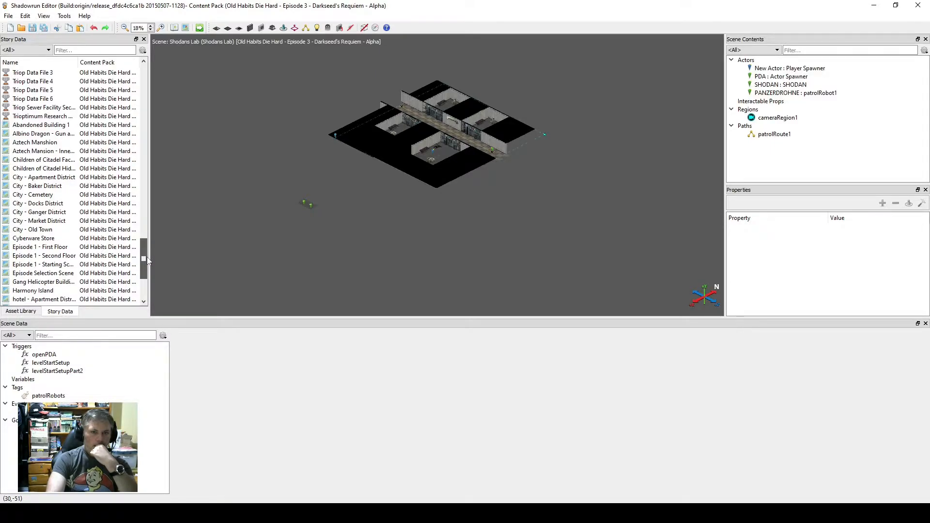
{"action": "double_click", "coordinate": [62, 161]}
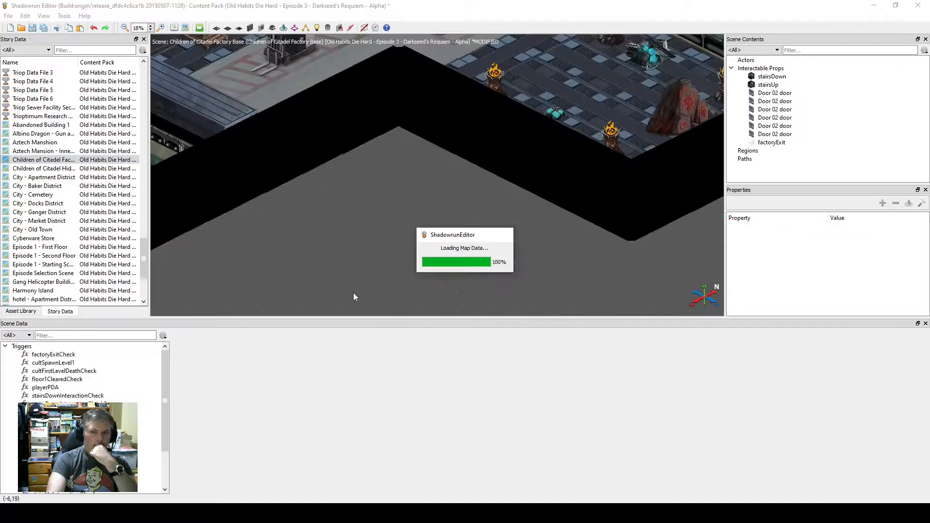
{"action": "scroll", "coordinate": [368, 217], "scroll_direction": "down", "scroll_amount": 8}
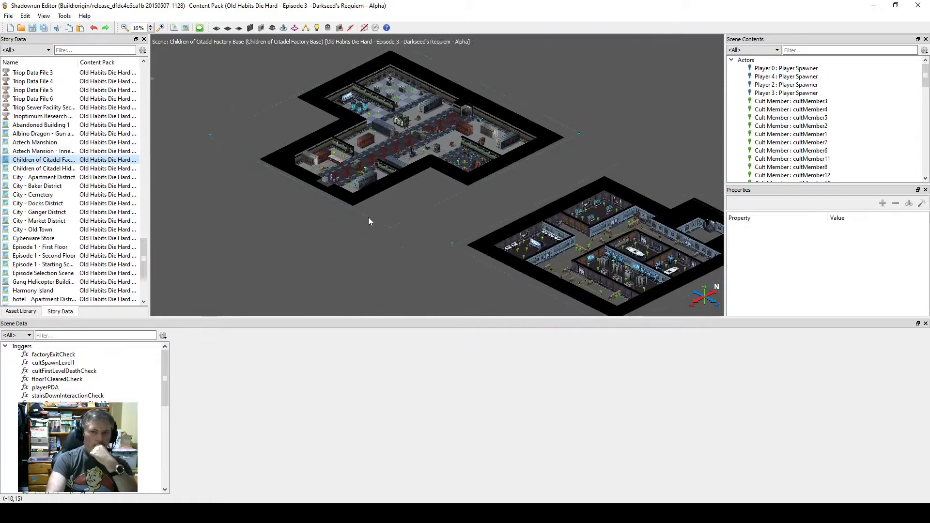
{"action": "scroll", "coordinate": [368, 217], "scroll_direction": "down", "scroll_amount": 4}
{"action": "scroll", "coordinate": [368, 217], "scroll_direction": "up", "scroll_amount": 4}
{"action": "middle_click_drag", "start_coordinate": [442, 258], "coordinate": [402, 220]}
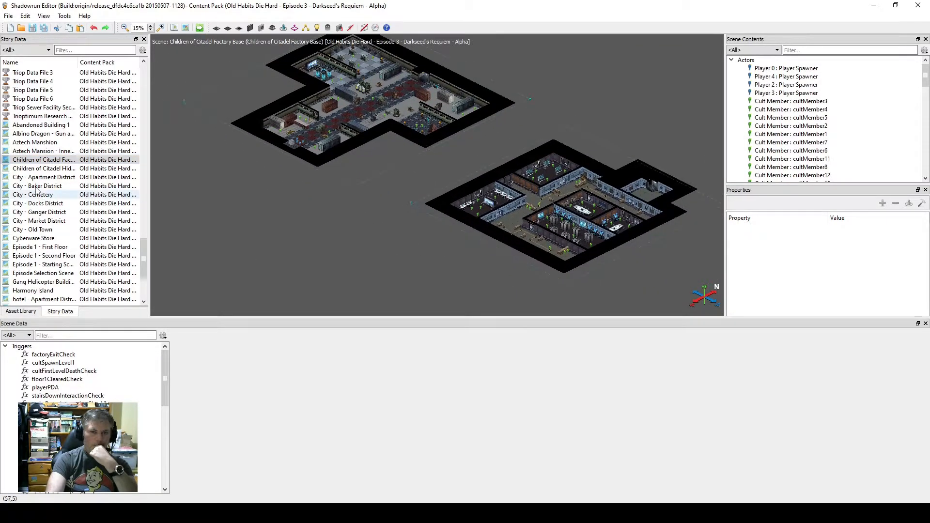
Open the Children of Citadel Hideout scene and bring its matrix area and the neighbouring rooms into view.
{"action": "double_click", "coordinate": [44, 168]}
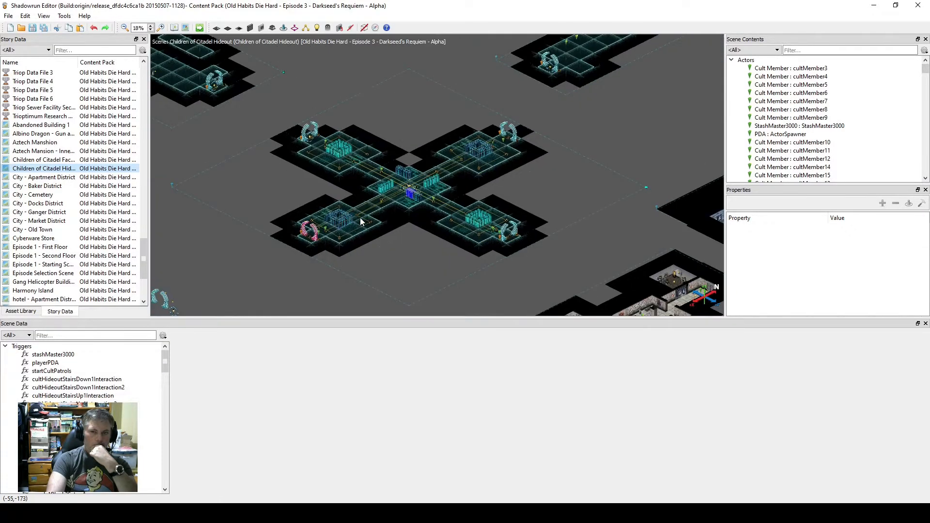
{"action": "scroll", "coordinate": [360, 222], "scroll_direction": "down", "scroll_amount": 2}
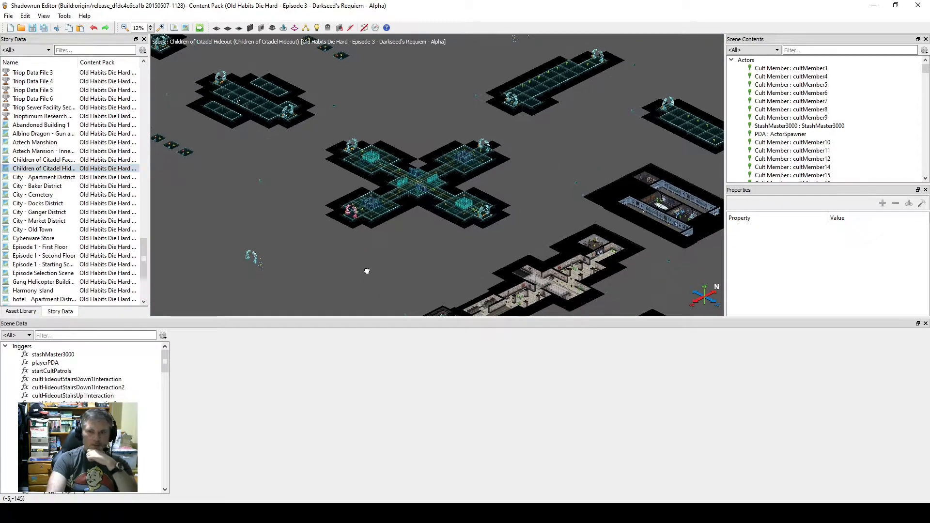
{"action": "scroll", "coordinate": [363, 270], "scroll_direction": "up", "scroll_amount": 1}
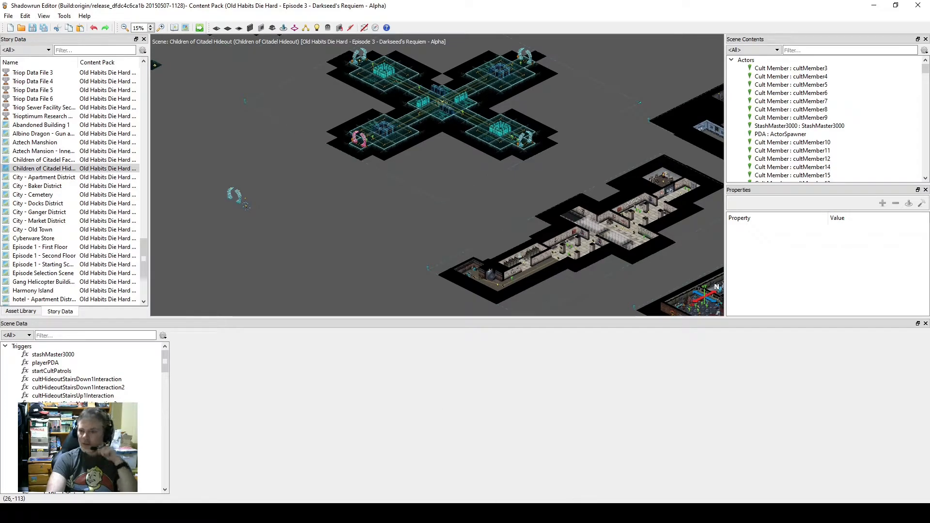
Switch to the mission plan notes in Notepad and review the playthrough changes and the returningFromDestination numbered locations.
{"action": "left_click", "coordinate": [587, 514]}
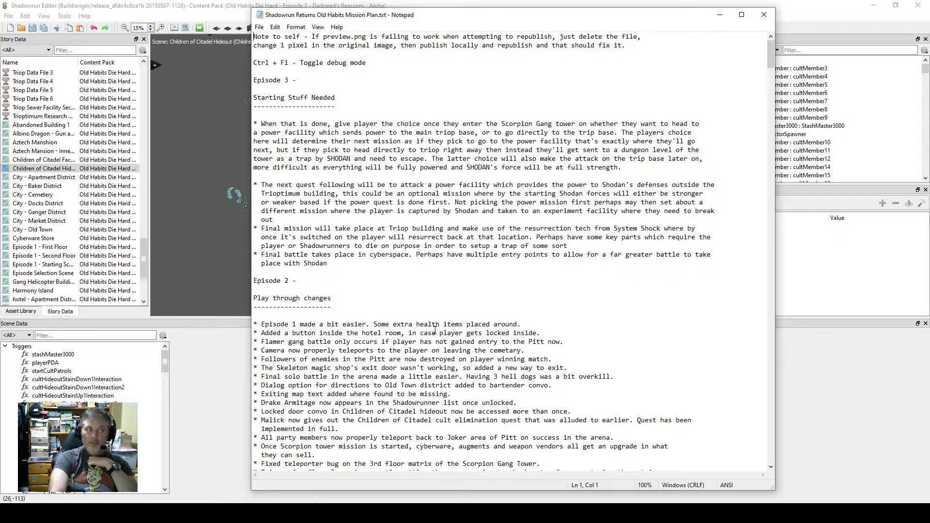
{"action": "scroll", "coordinate": [434, 330], "scroll_direction": "down", "scroll_amount": 11}
{"action": "scroll", "coordinate": [454, 332], "scroll_direction": "up", "scroll_amount": 11}
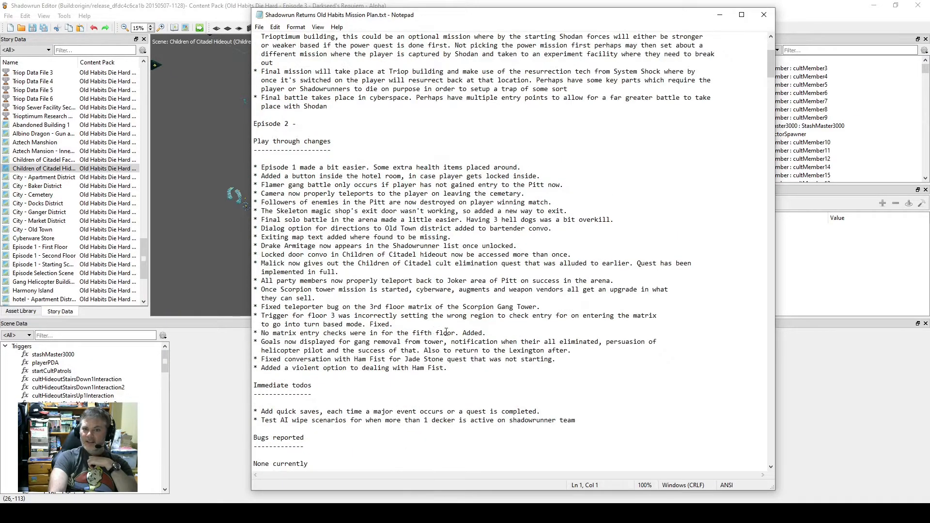
{"action": "scroll", "coordinate": [454, 332], "scroll_direction": "down", "scroll_amount": 20}
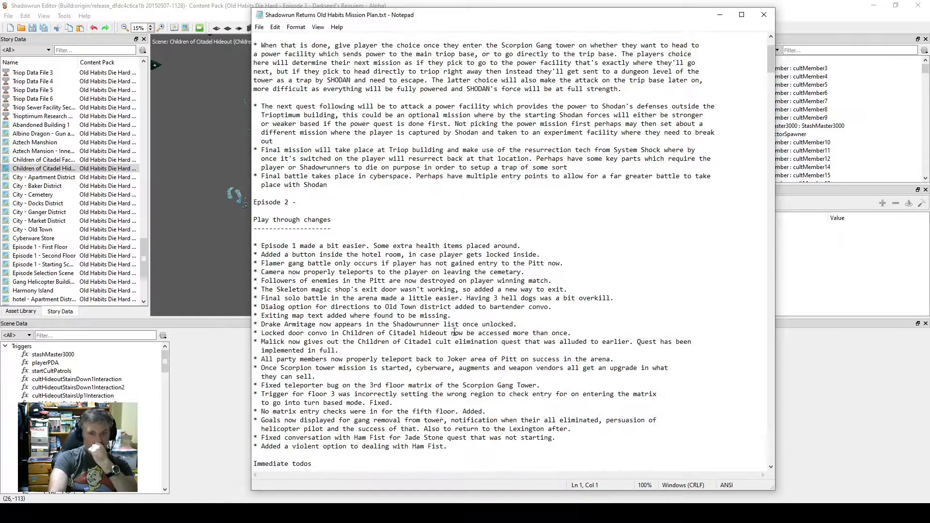
{"action": "scroll", "coordinate": [455, 332], "scroll_direction": "down", "scroll_amount": 13}
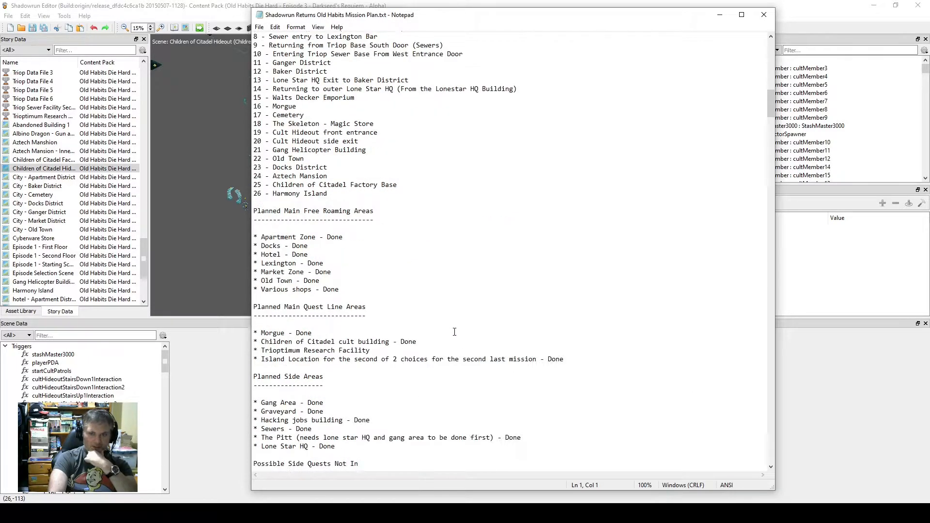
{"action": "scroll", "coordinate": [454, 332], "scroll_direction": "up", "scroll_amount": 15}
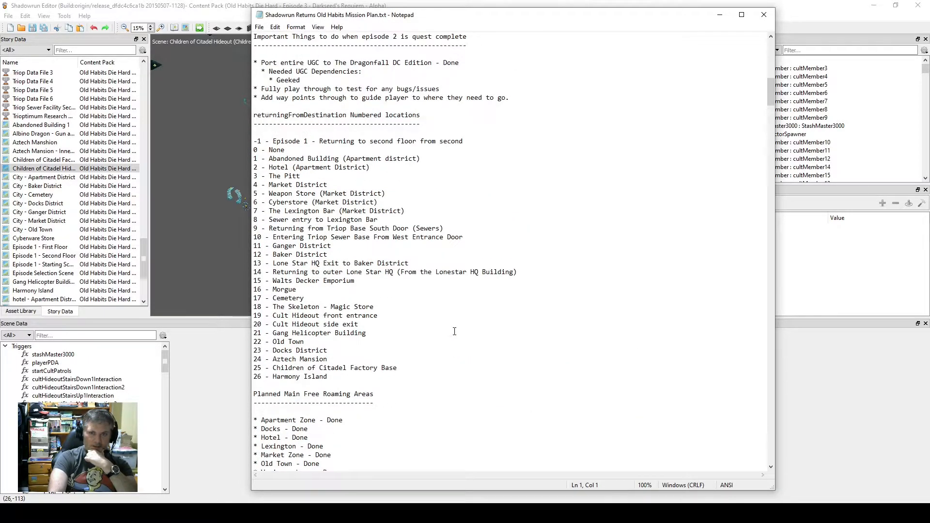
{"action": "scroll", "coordinate": [454, 331], "scroll_direction": "down", "scroll_amount": 1}
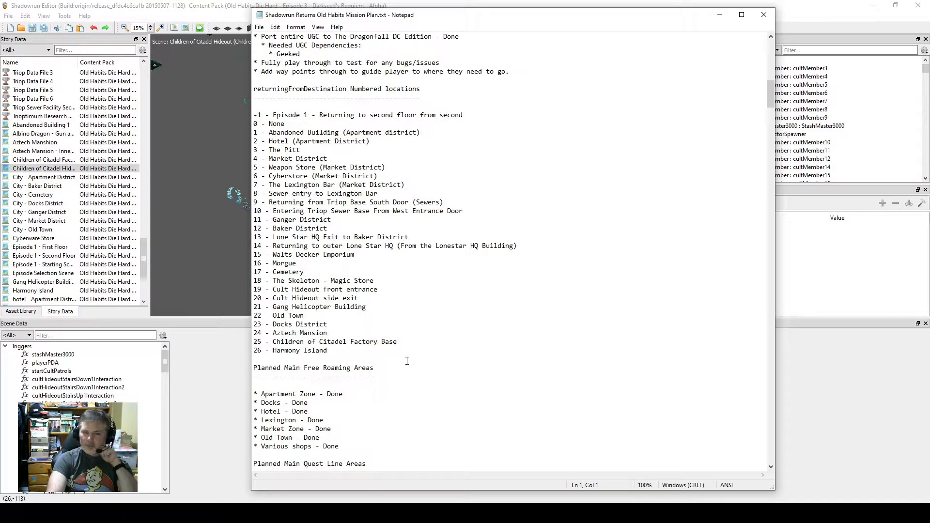
Look through the Primary Quest line Steps in the notes for the entry where the disguised player enters the hideout.
{"action": "scroll", "coordinate": [407, 352], "scroll_direction": "down", "scroll_amount": 15}
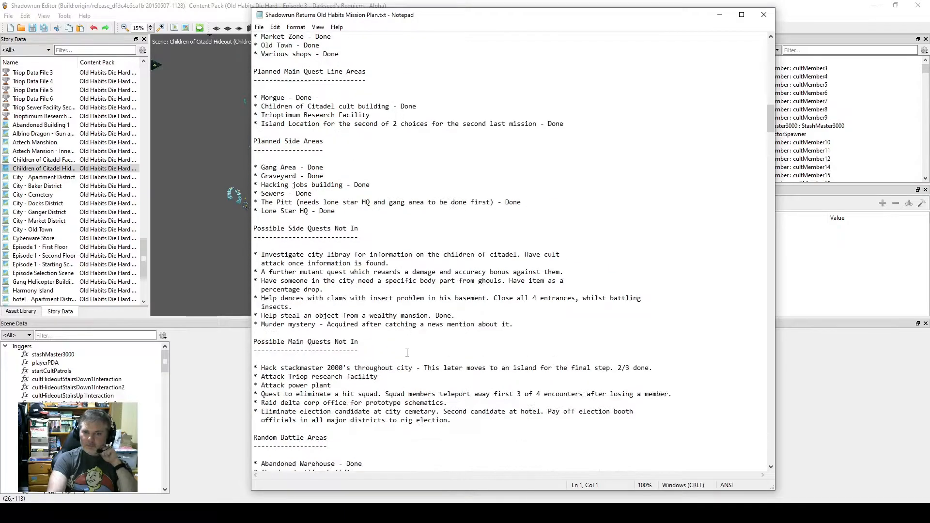
{"action": "scroll", "coordinate": [407, 353], "scroll_direction": "down", "scroll_amount": 5}
{"action": "scroll", "coordinate": [407, 353], "scroll_direction": "down", "scroll_amount": 9}
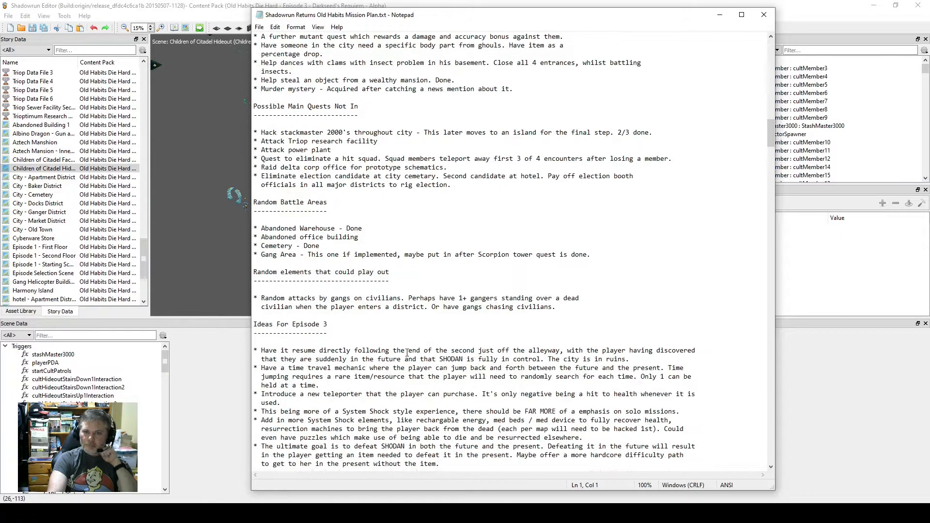
{"action": "scroll", "coordinate": [407, 352], "scroll_direction": "down", "scroll_amount": 15}
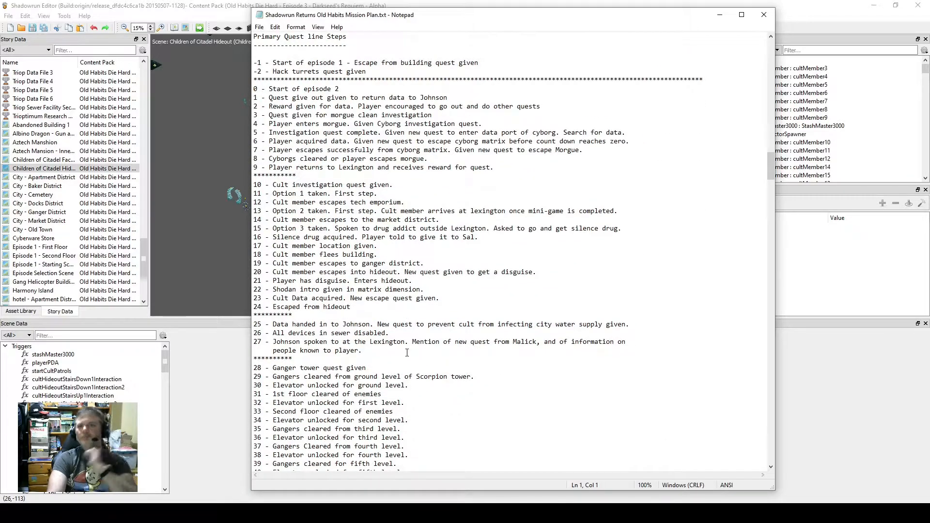
{"action": "scroll", "coordinate": [407, 349], "scroll_direction": "down", "scroll_amount": 1}
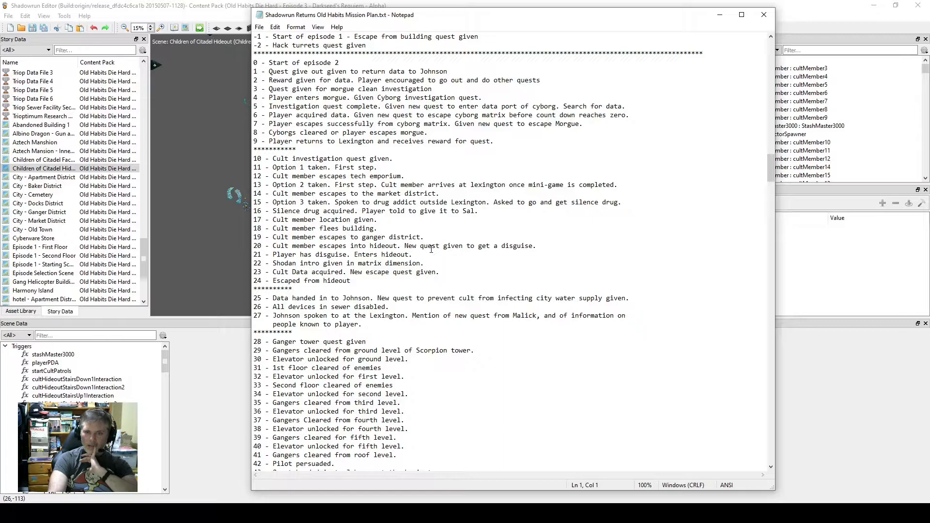
{"action": "left_click", "coordinate": [434, 262]}
{"action": "key", "text": "Up"}
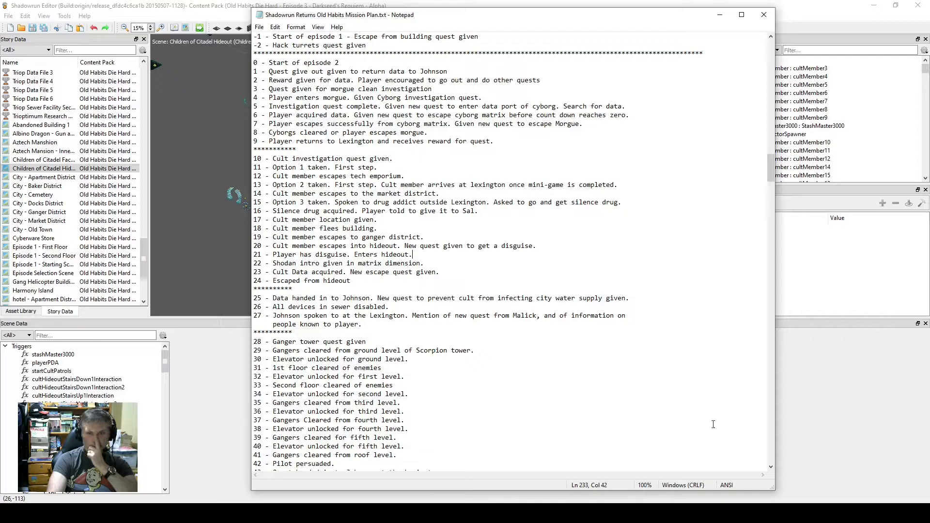
Back in the Shadowrun Editor, open the Scene Scratchpad for the hideout scene and set primaryQuestlineStep to 21.
{"action": "left_click", "coordinate": [827, 440]}
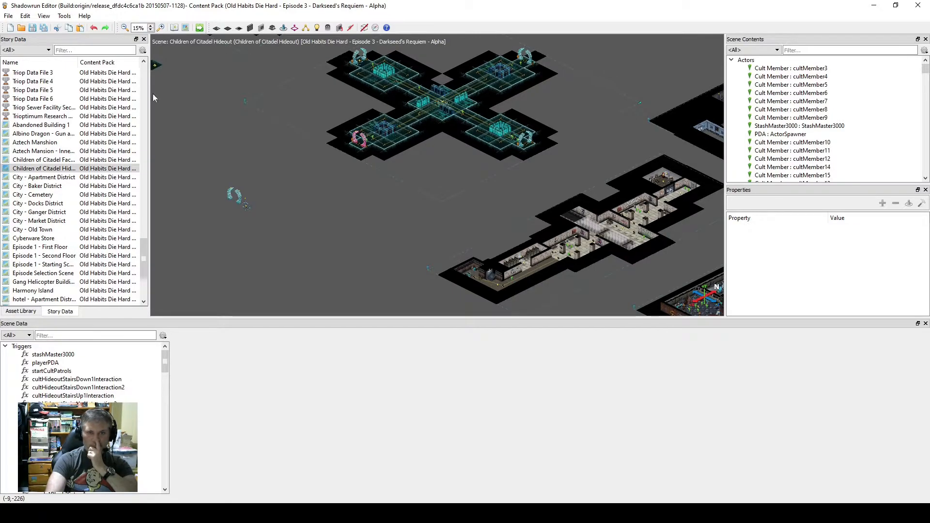
{"action": "left_click", "coordinate": [199, 28]}
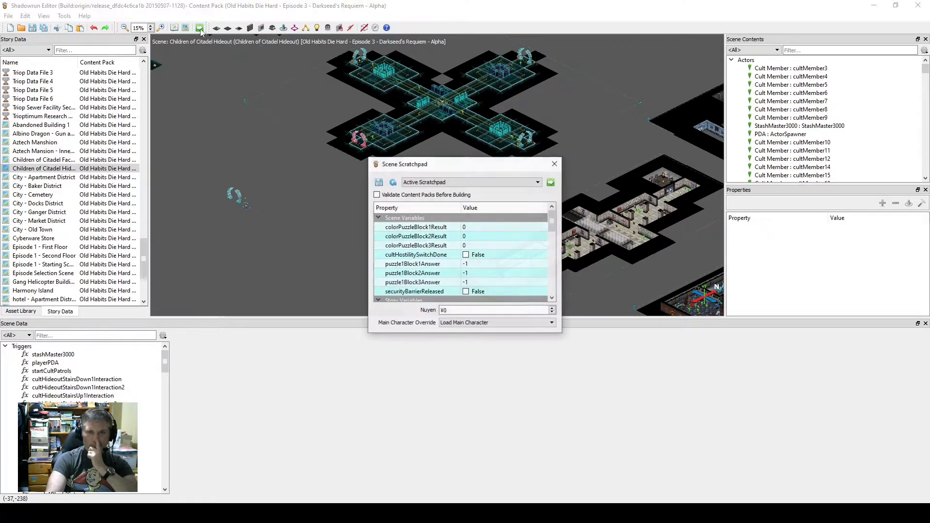
{"action": "left_click_drag", "start_coordinate": [553, 219], "coordinate": [553, 275]}
{"action": "left_click", "coordinate": [461, 275]}
{"action": "left_click", "coordinate": [486, 273]}
{"action": "type", "text": "21"}
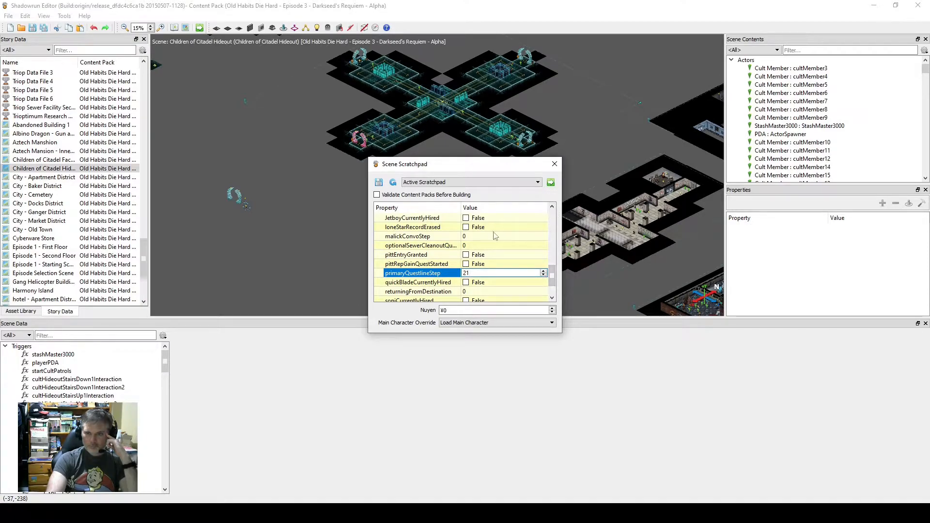
Commit the primaryQuestlineStep value in the Scene Scratchpad, review the scene variables, and start the hideout scene test run.
{"action": "left_click", "coordinate": [509, 227]}
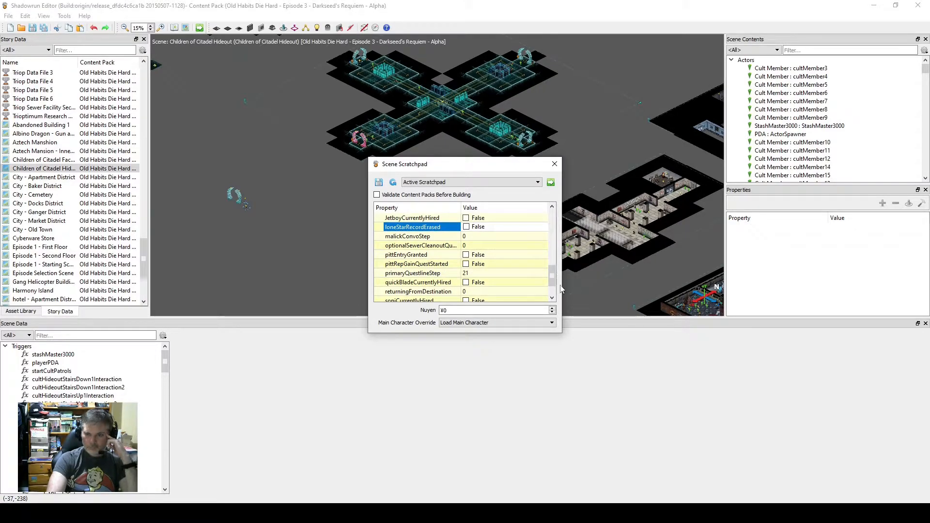
{"action": "left_click_drag", "start_coordinate": [552, 277], "coordinate": [555, 218]}
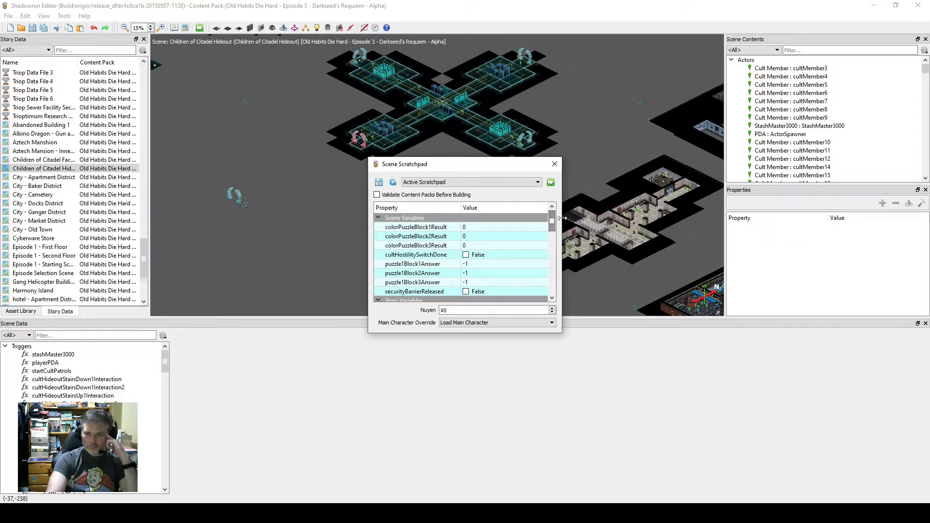
{"action": "left_click", "coordinate": [551, 182]}
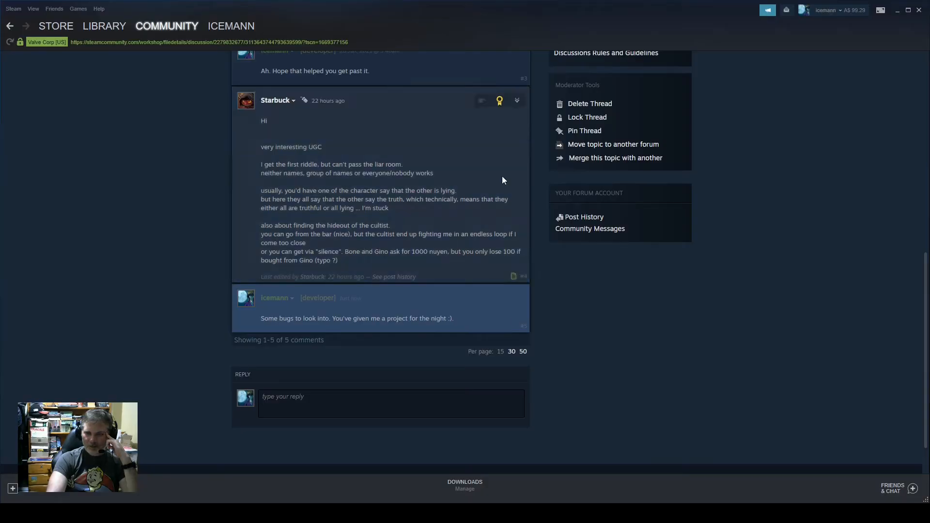
In the Steam library, search for "sha" and launch Shadowrun: Dragonfall - Director's Cut.
{"action": "left_click", "coordinate": [108, 28]}
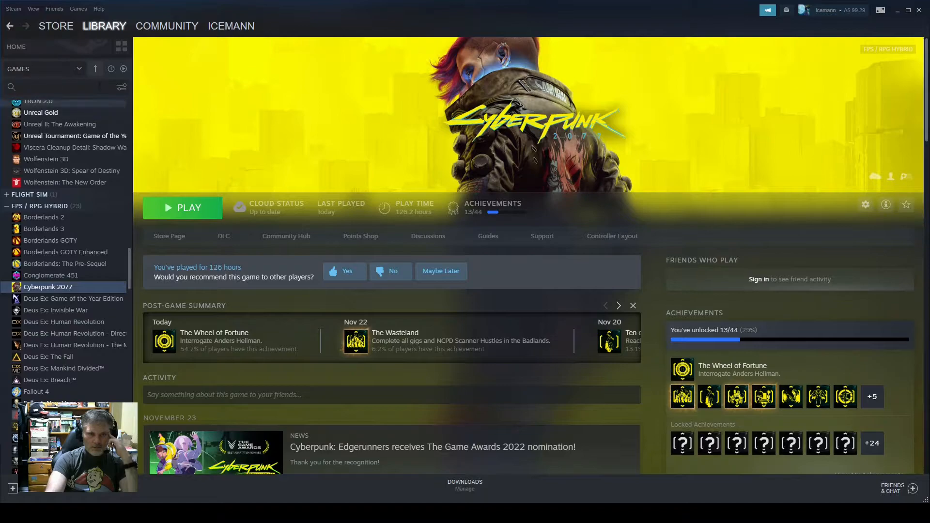
{"action": "mouse_move", "coordinate": [69, 29]}
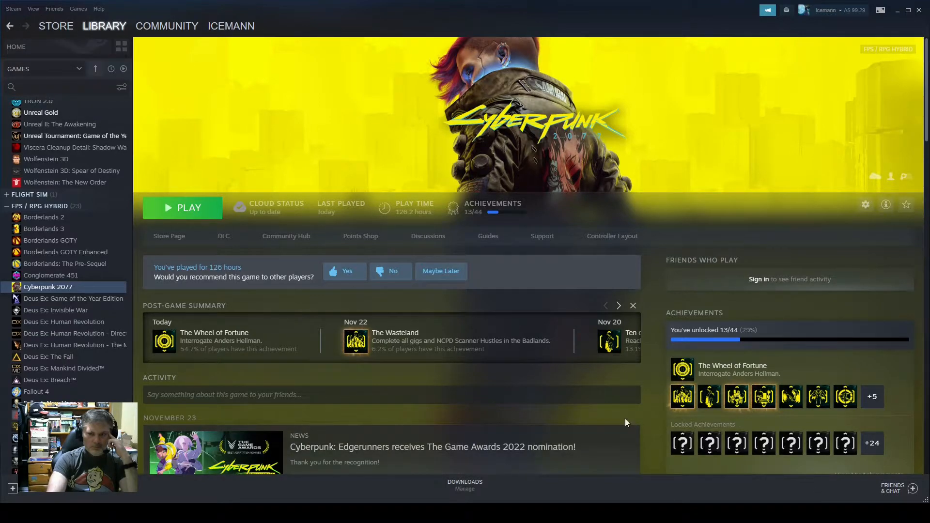
{"action": "left_click", "coordinate": [65, 29]}
{"action": "left_click", "coordinate": [102, 26]}
{"action": "left_click", "coordinate": [19, 48]}
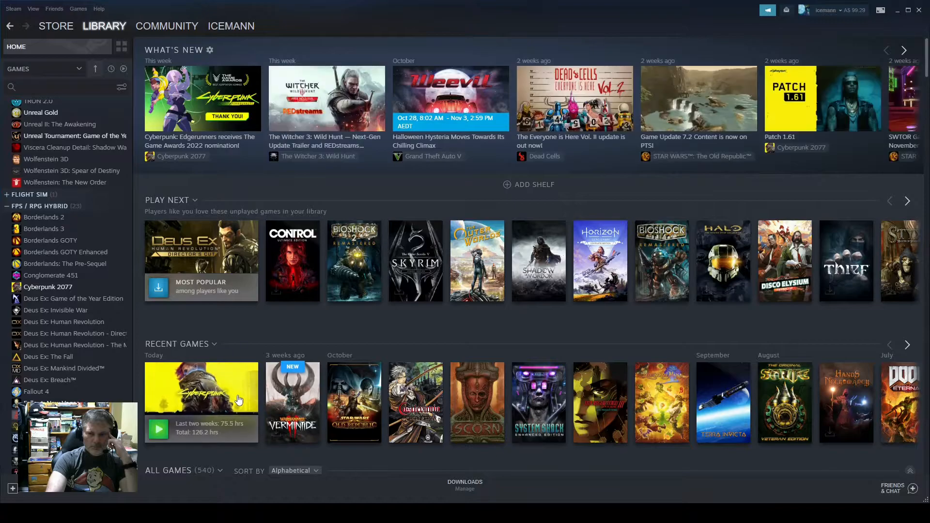
{"action": "mouse_move", "coordinate": [239, 400]}
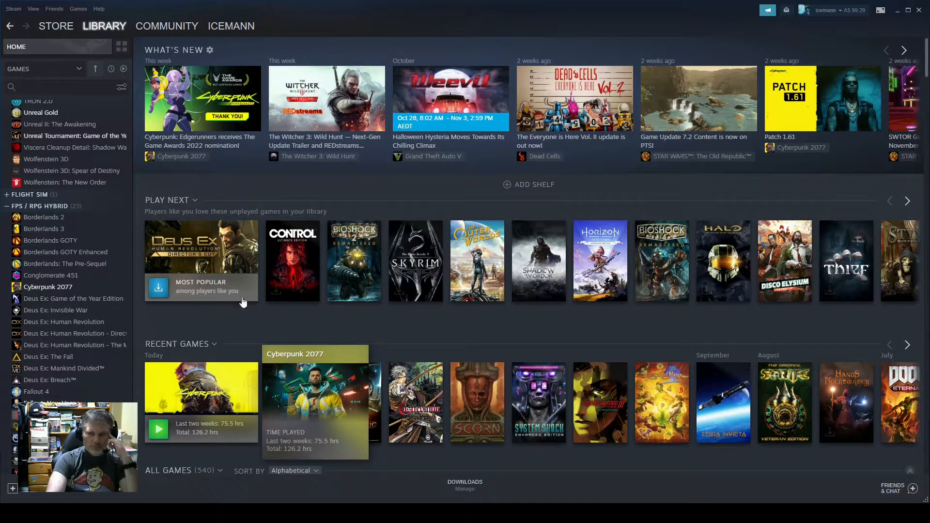
{"action": "type", "text": "s"}
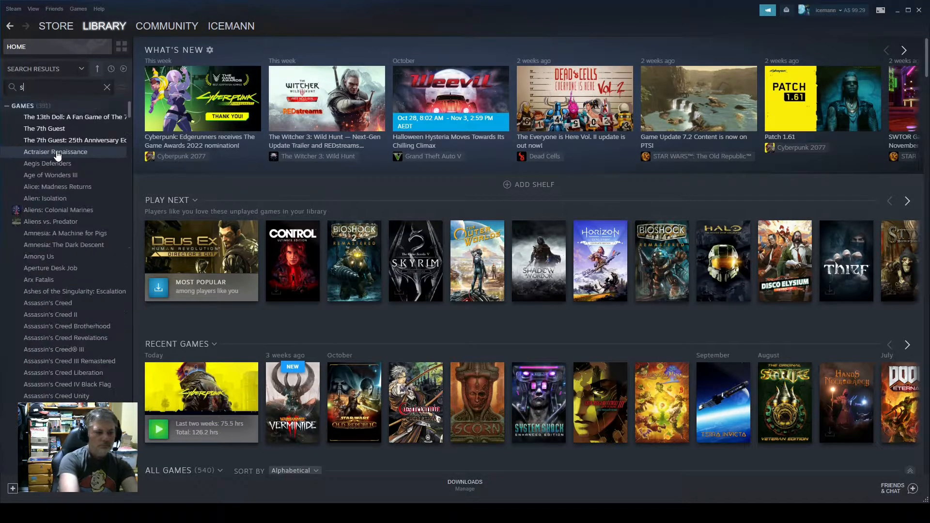
{"action": "type", "text": "ha"}
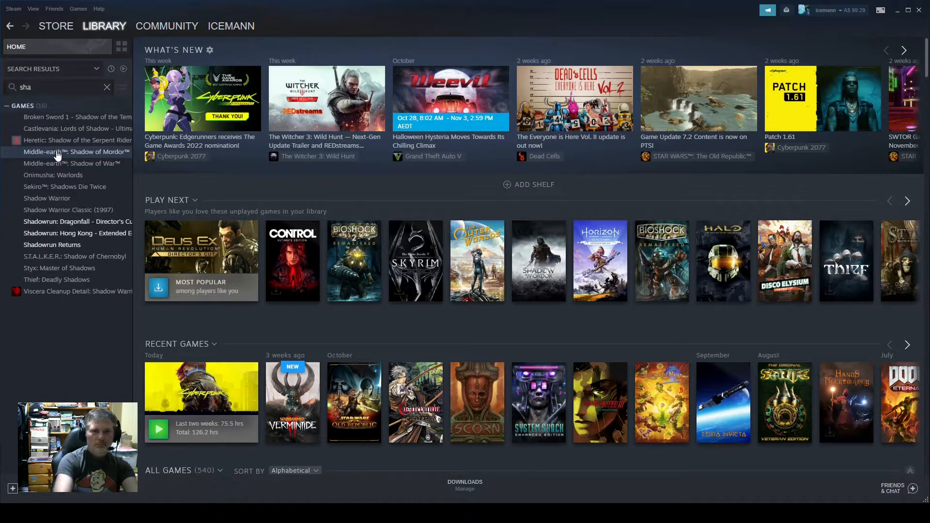
{"action": "type", "text": "ow"}
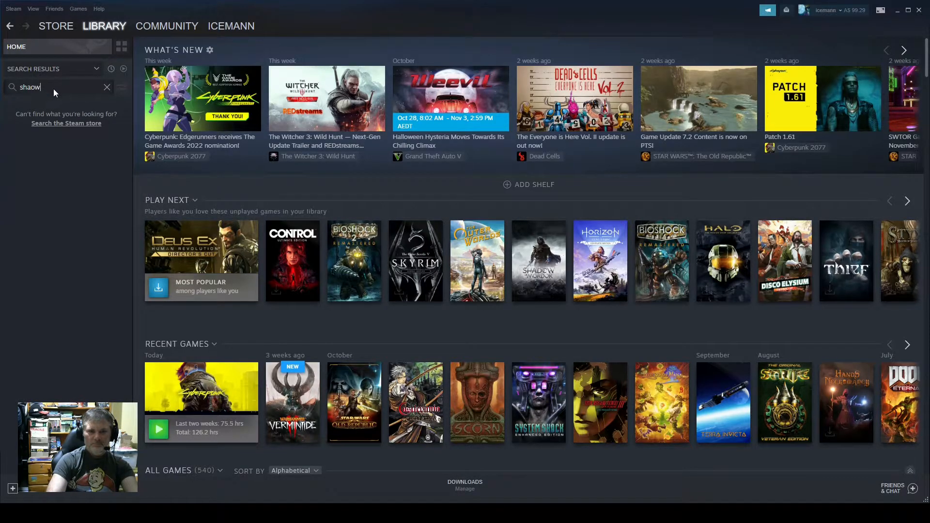
{"action": "key", "text": "BackSpace"}
{"action": "key", "text": "BackSpace"}
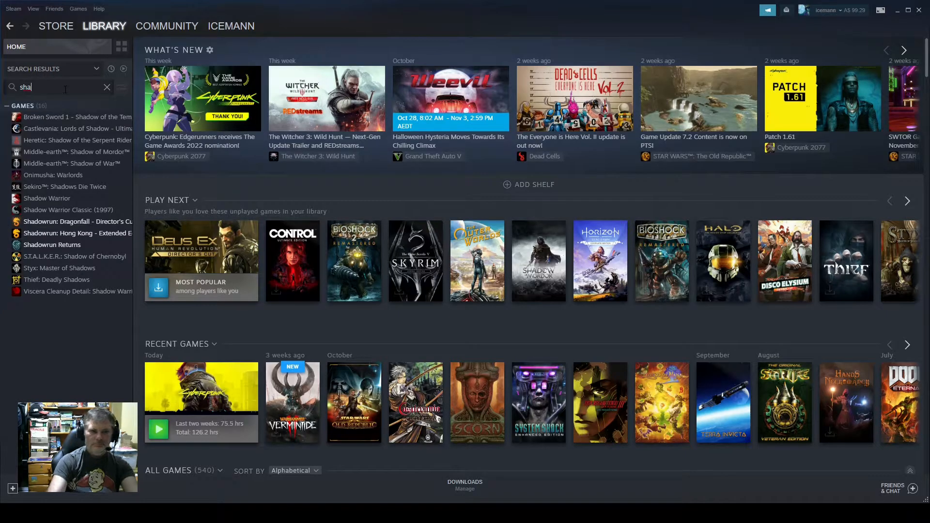
{"action": "left_click", "coordinate": [72, 222]}
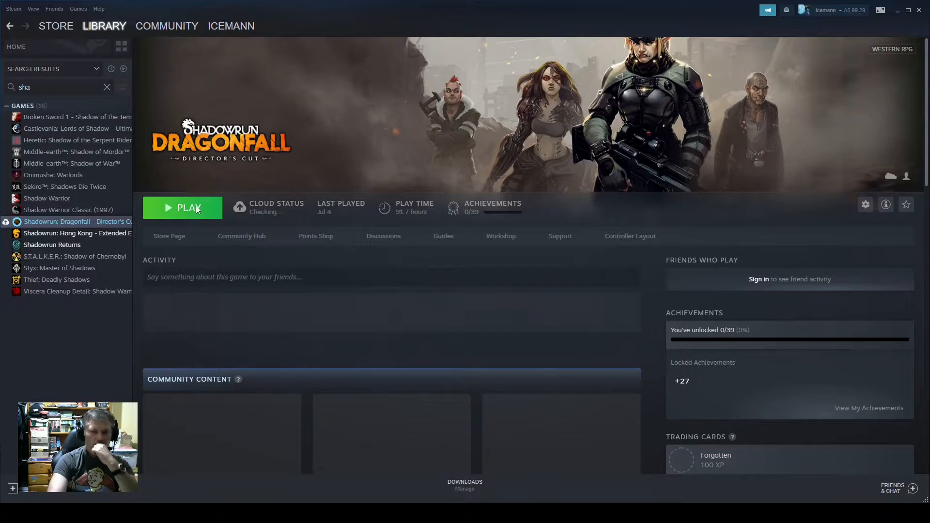
{"action": "left_click", "coordinate": [184, 210]}
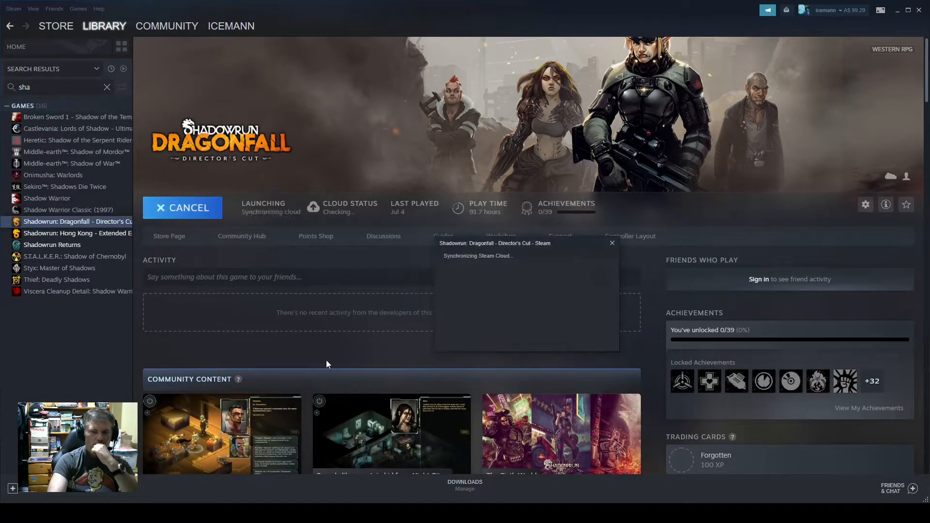
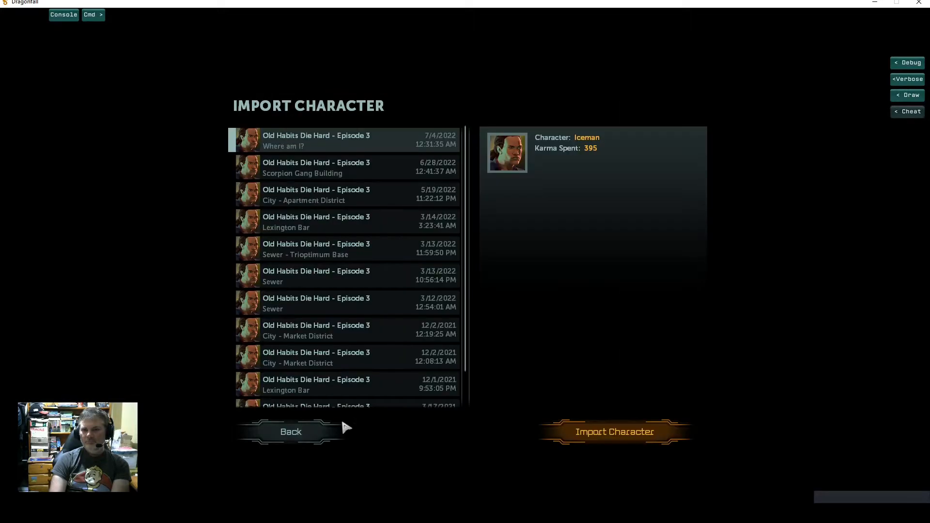
Import the character from the 7/4/2022 Old Habits Die Hard - Episode 3 save for the test run.
{"action": "left_click", "coordinate": [618, 437]}
{"action": "left_click", "coordinate": [476, 418]}
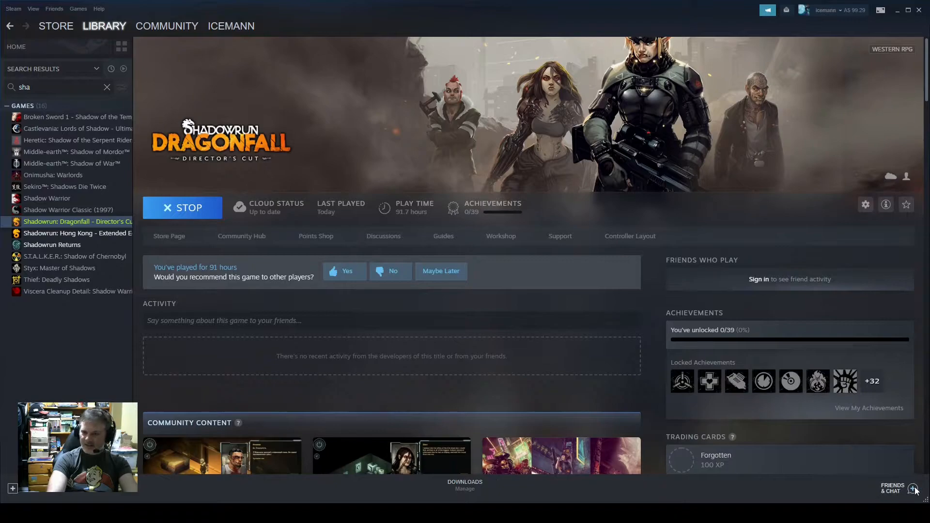
Mute Dragonfall in the Windows Volume Mixer and return to the game window.
{"action": "right_click", "coordinate": [864, 514]}
{"action": "left_click", "coordinate": [841, 463]}
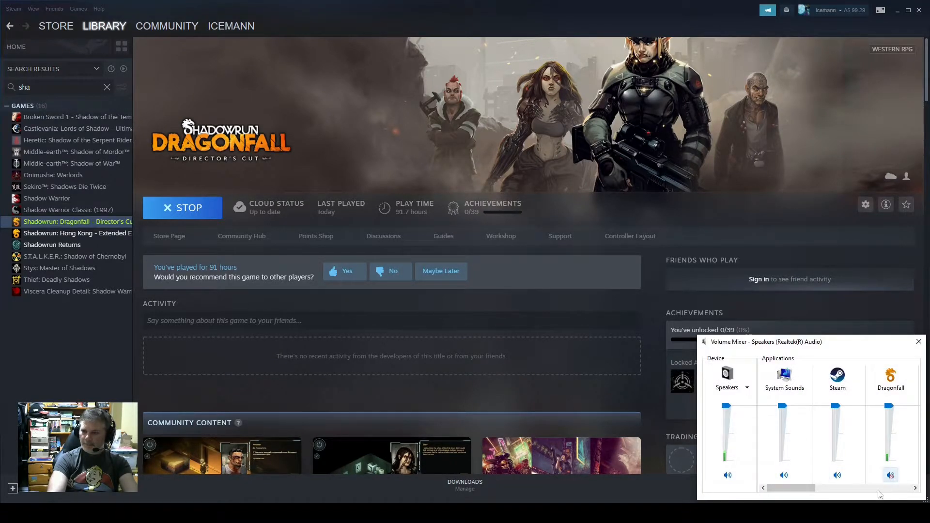
{"action": "left_click", "coordinate": [627, 487]}
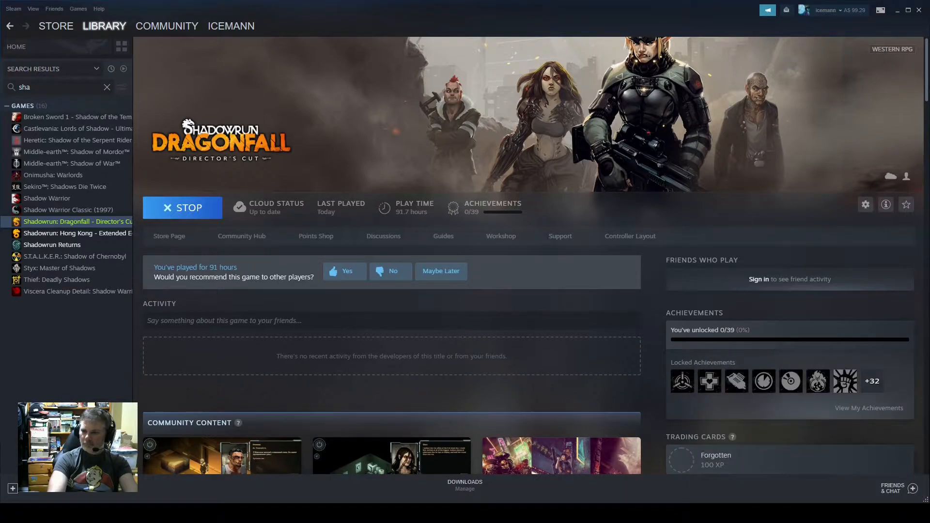
{"action": "mouse_move", "coordinate": [761, 513]}
{"action": "left_click", "coordinate": [761, 477]}
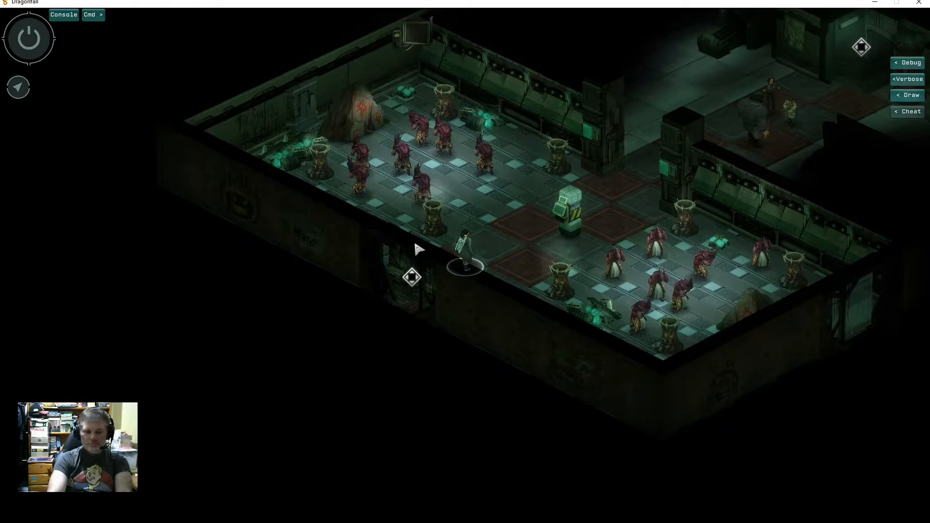
Survey the cultist hall and its neighbouring room around the character's starting position.
{"action": "key", "text": "w"}
{"action": "key", "text": "d"}
{"action": "key", "text": "w"}
{"action": "key", "text": "d"}
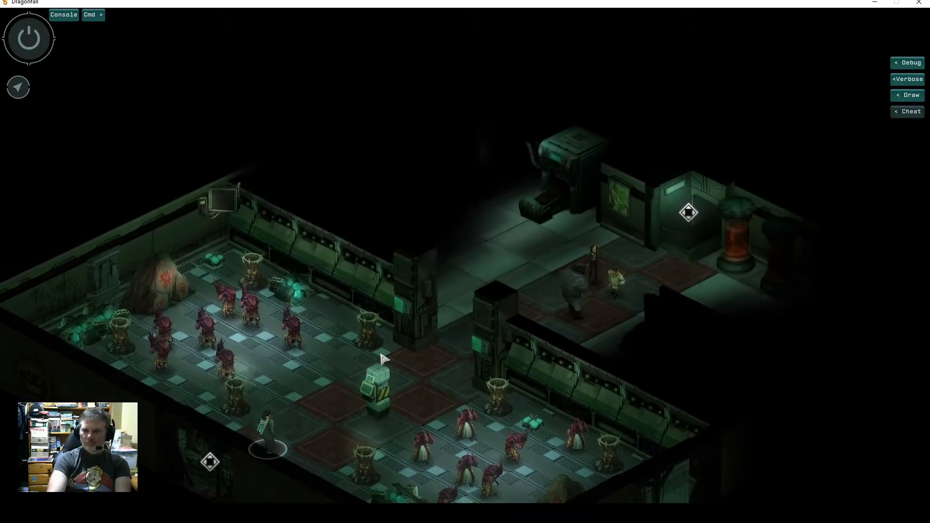
{"action": "key", "text": "s"}
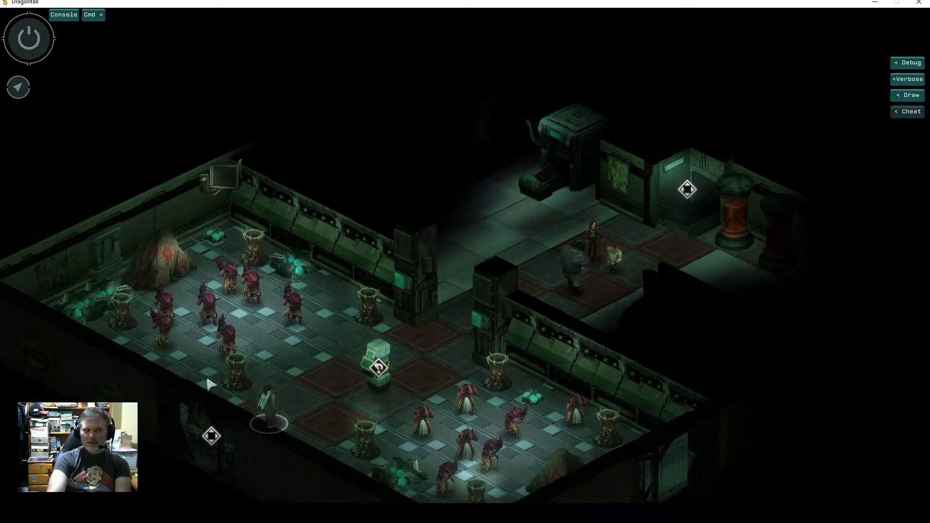
{"action": "key", "text": "a"}
{"action": "key", "text": "s"}
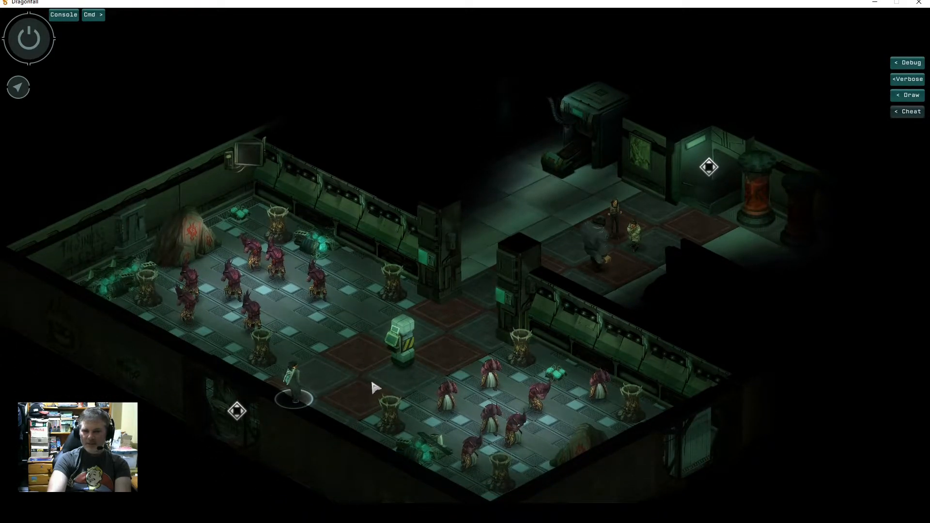
{"action": "key", "text": "s"}
{"action": "key", "text": "a"}
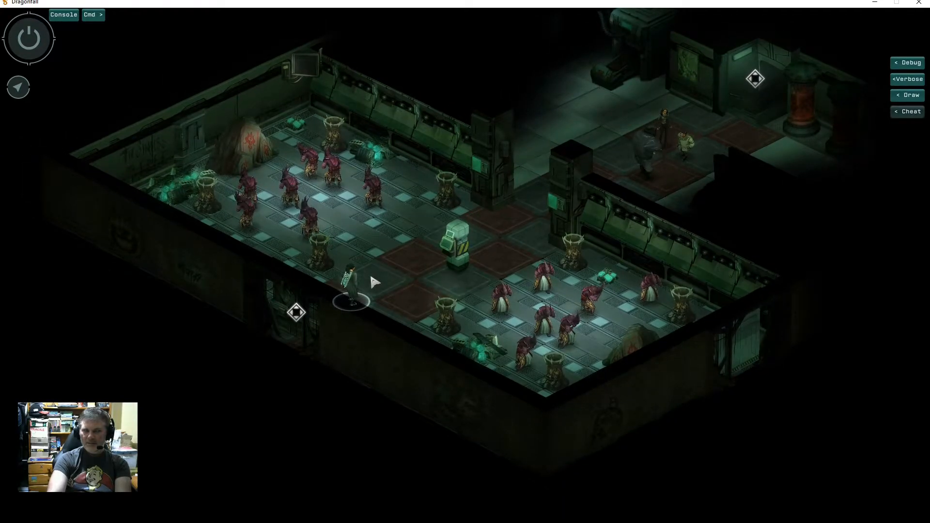
Walk the character to the machine in the middle of the cultist hall, close its dialogue, and head for the hall's opening.
{"action": "left_click", "coordinate": [419, 274]}
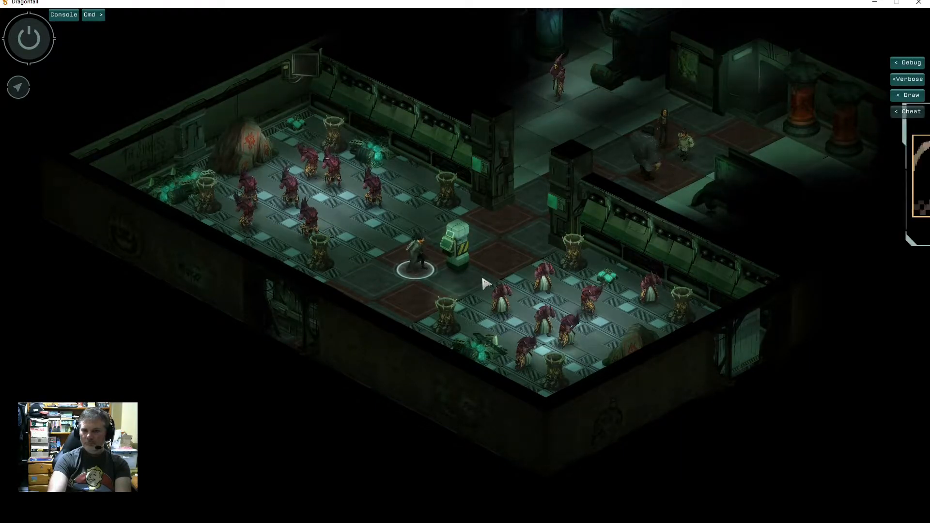
{"action": "left_click", "coordinate": [801, 292]}
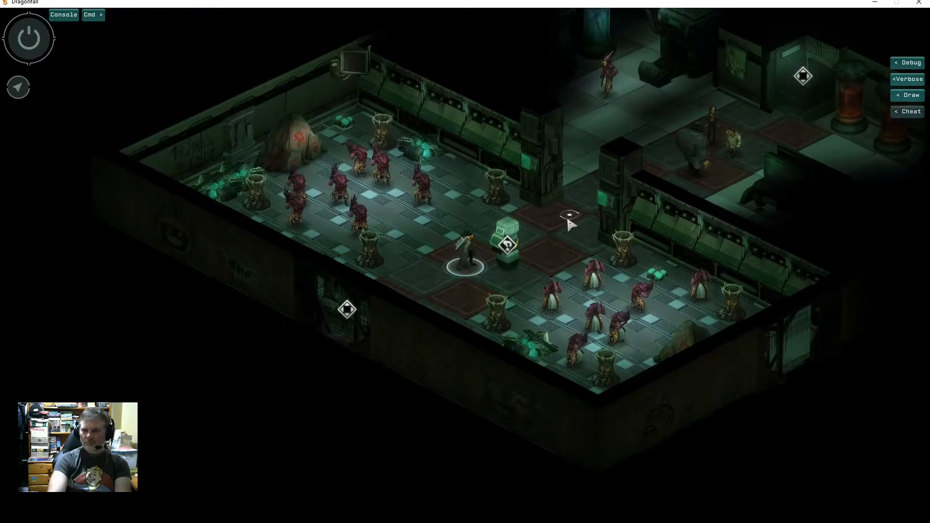
{"action": "left_click", "coordinate": [569, 221]}
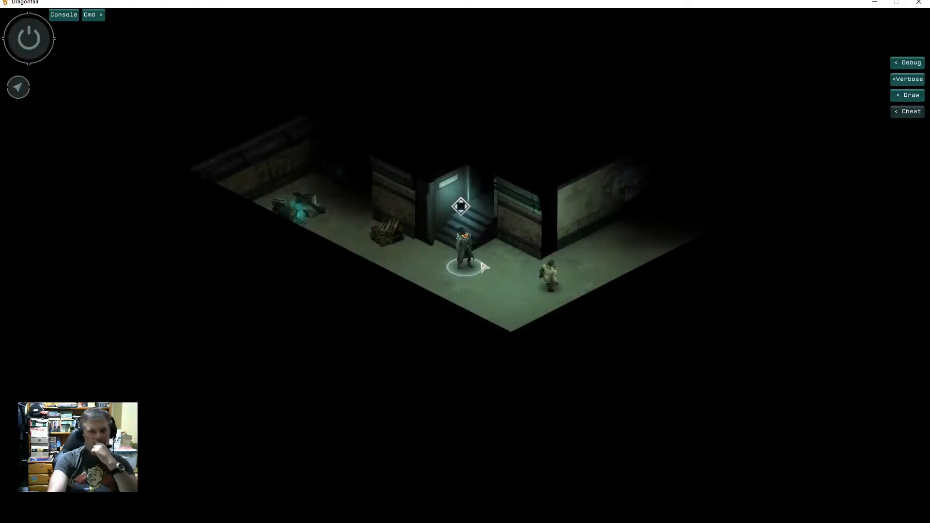
Walk the character from the station stairs along the corridor into the restroom and use the mirror on its wall.
{"action": "left_click", "coordinate": [593, 267]}
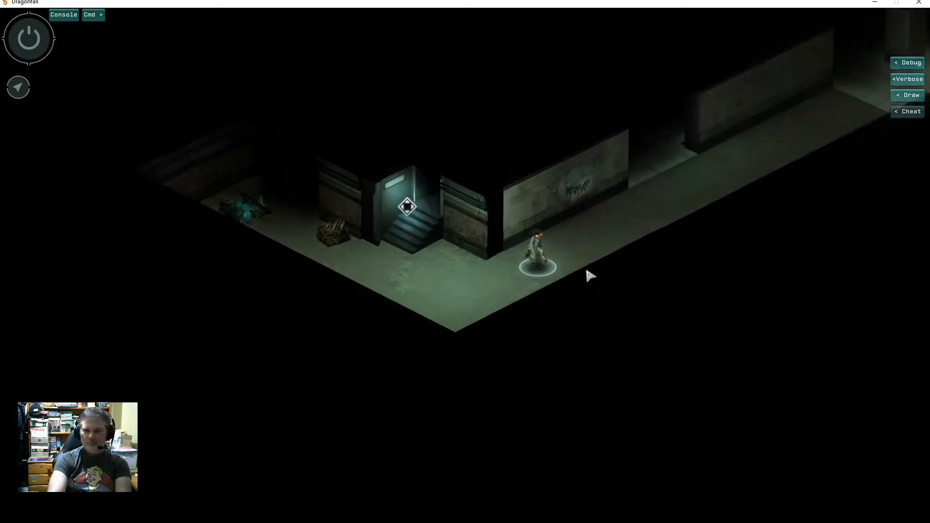
{"action": "left_click", "coordinate": [482, 287]}
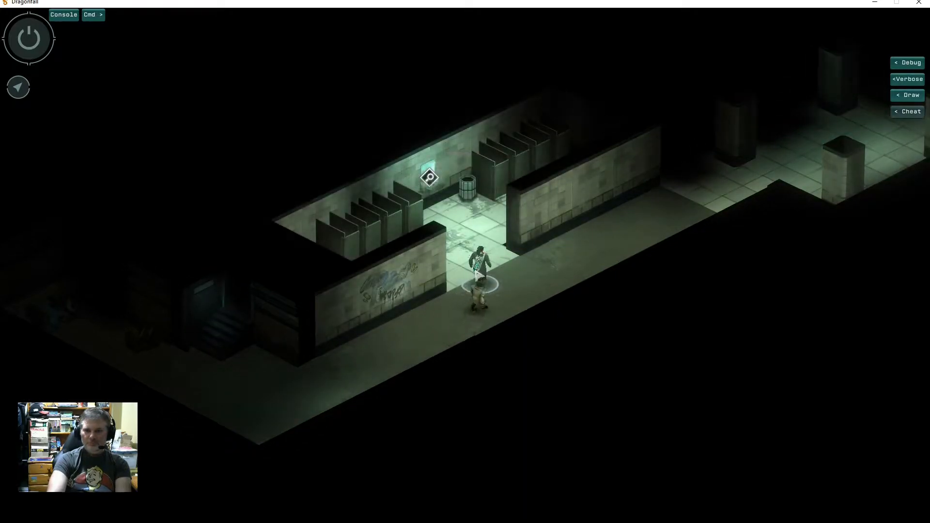
{"action": "left_click", "coordinate": [429, 177]}
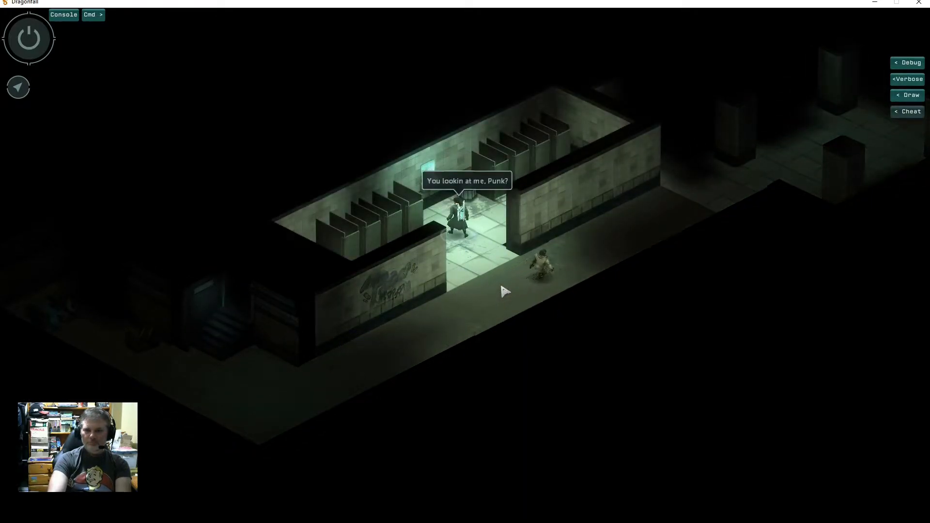
Move the character out of the restroom, through the station and over the track bridge into the far pillared hall.
{"action": "left_click", "coordinate": [517, 289]}
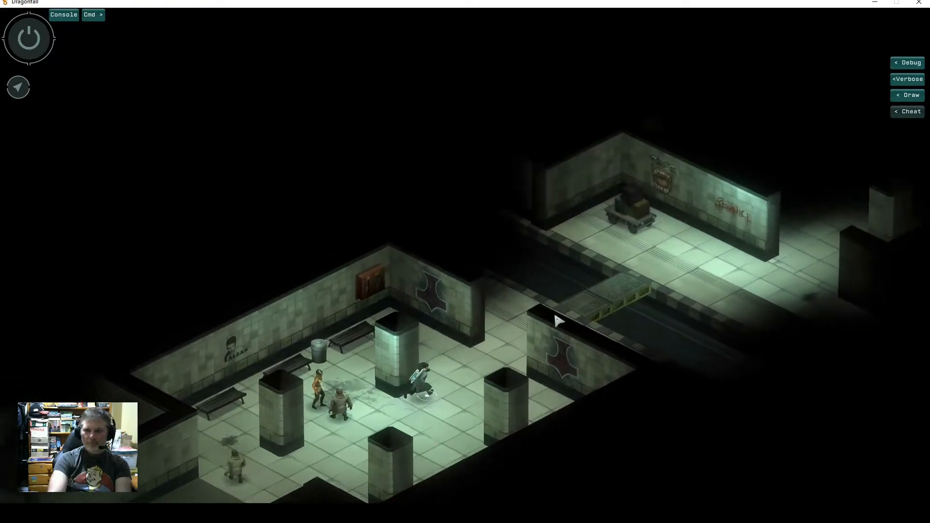
{"action": "left_click", "coordinate": [608, 291]}
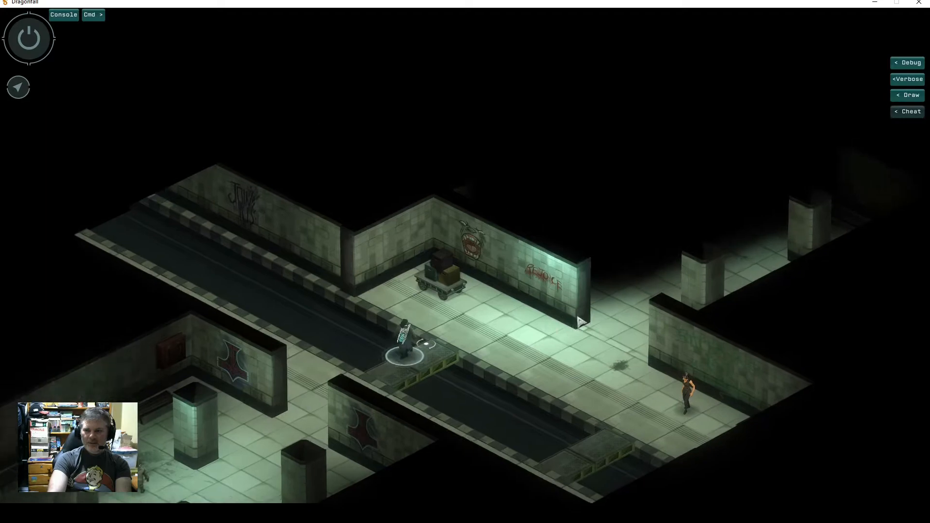
{"action": "left_click", "coordinate": [581, 324]}
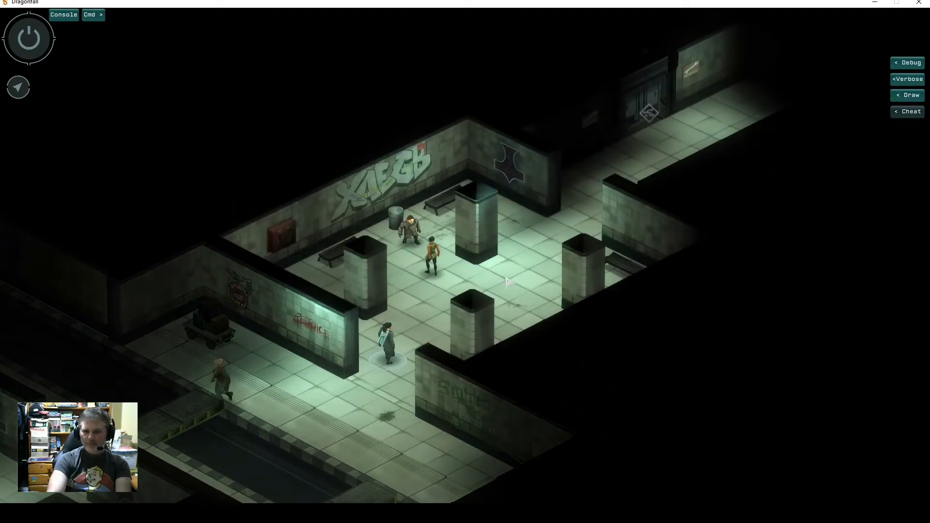
{"action": "left_click", "coordinate": [508, 282]}
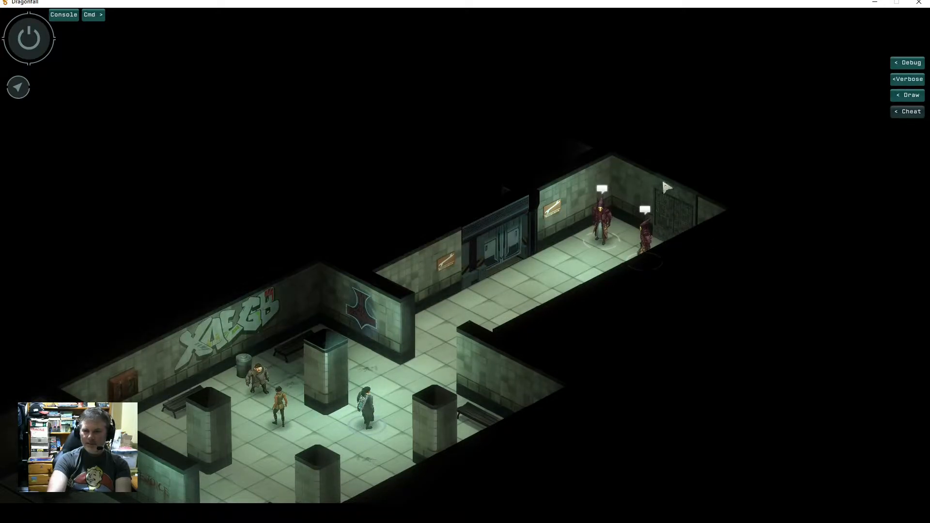
Take the character to the maintenance door near the door guards and hack it with the Decking 2 option.
{"action": "left_click", "coordinate": [440, 350]}
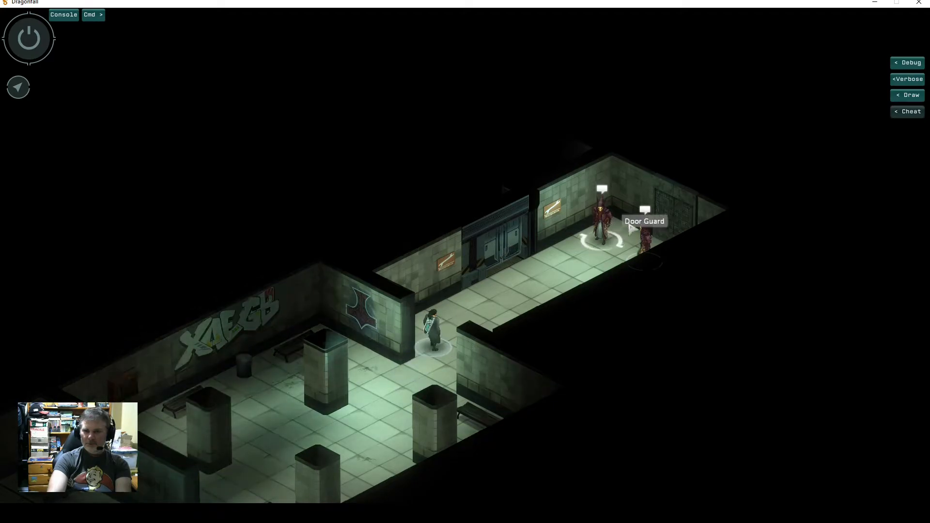
{"action": "left_click", "coordinate": [510, 254]}
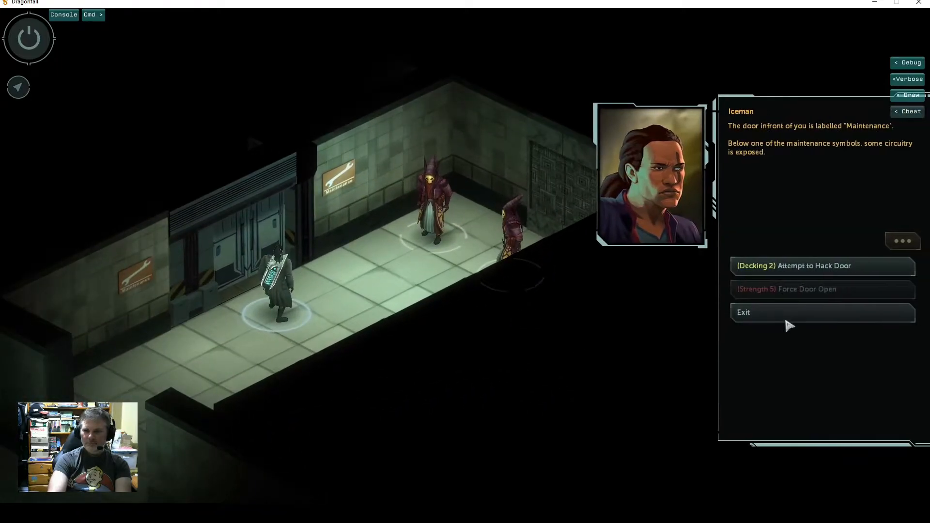
{"action": "left_click", "coordinate": [828, 267]}
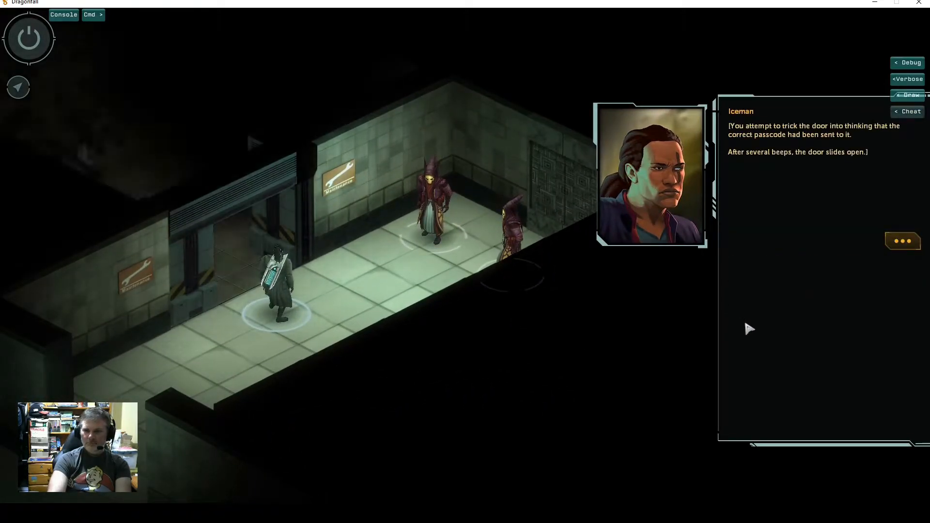
Finish the door dialogue and jack into the Matrix with Blaster, Killer, Medic and Shield Lvl 3 equipped on the Fairlight Excalibur.
{"action": "left_click", "coordinate": [909, 247]}
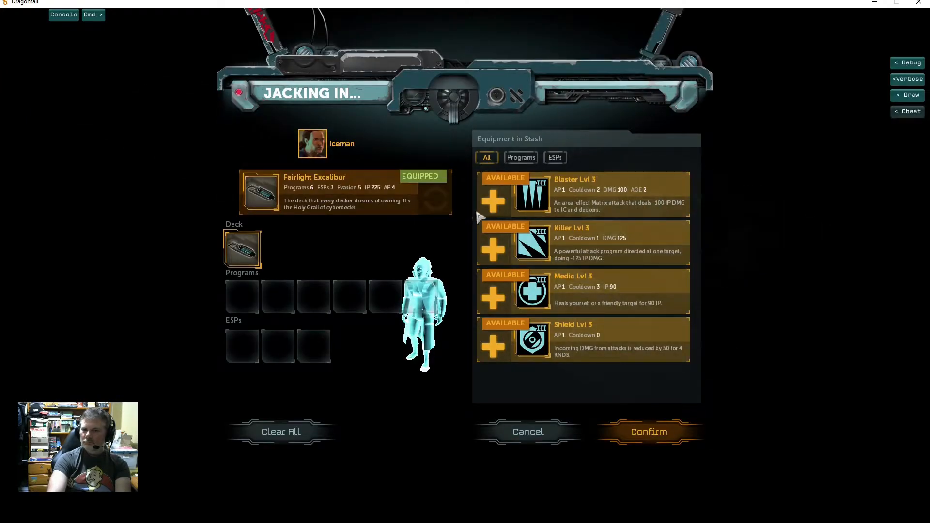
{"action": "left_click", "coordinate": [492, 202]}
{"action": "left_click", "coordinate": [493, 202]}
{"action": "left_click", "coordinate": [493, 203]}
{"action": "left_click", "coordinate": [494, 202]}
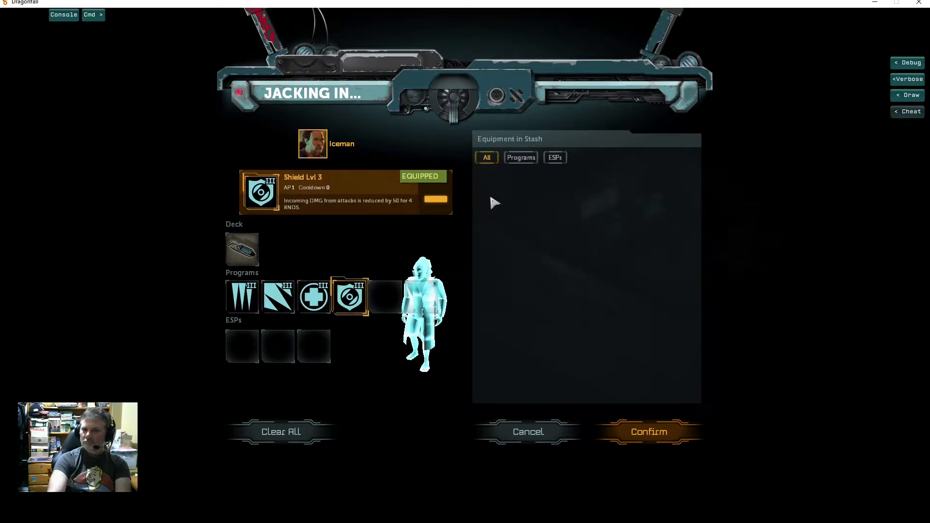
{"action": "left_click", "coordinate": [647, 432]}
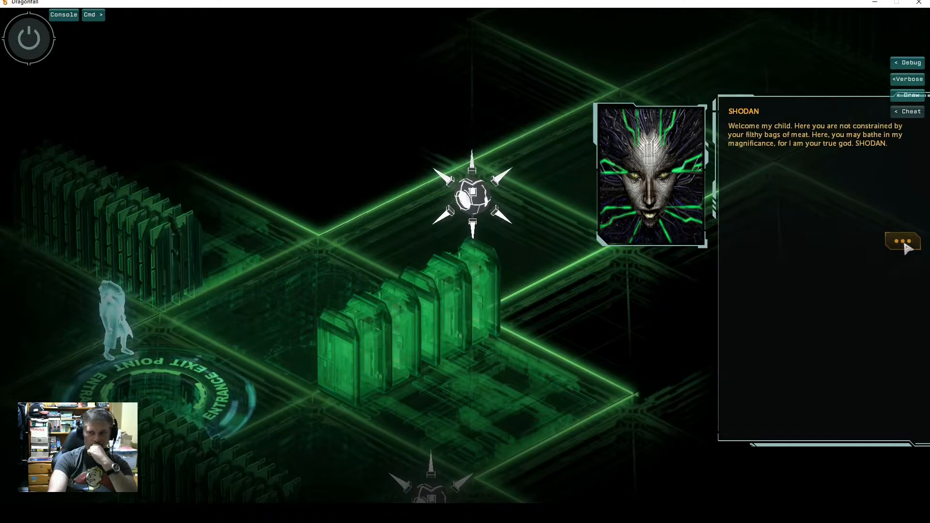
Dismiss SHODAN's greeting and move the persona from the entrance point onto the northwestern walkway.
{"action": "left_click", "coordinate": [903, 242]}
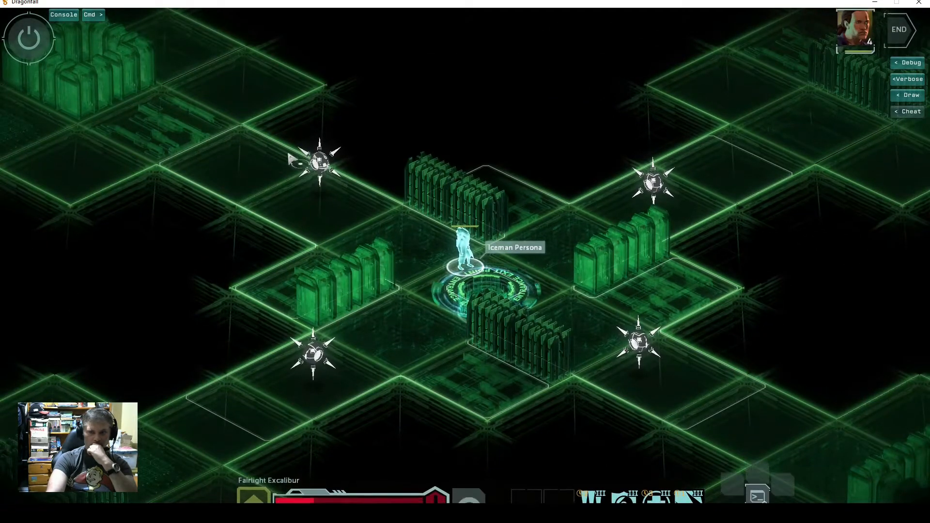
{"action": "scroll", "coordinate": [279, 177], "scroll_direction": "down", "scroll_amount": 2}
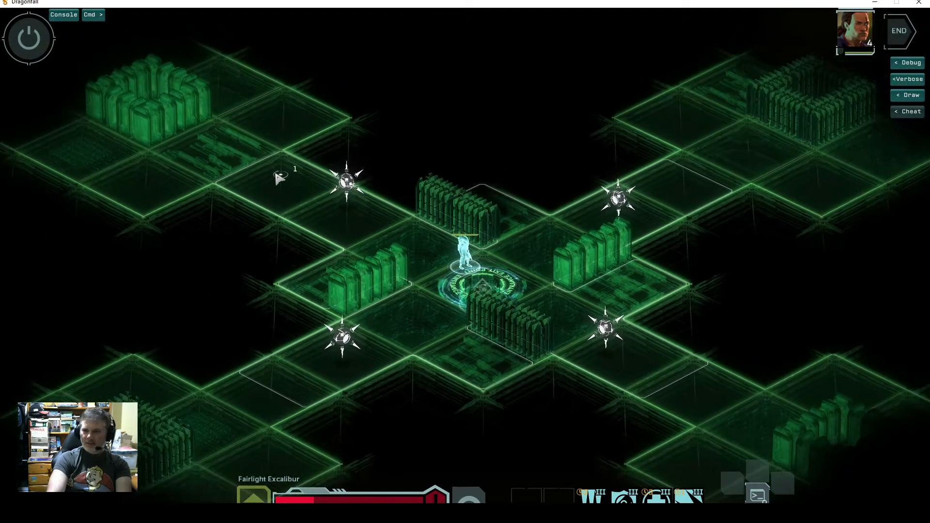
{"action": "middle_click_drag", "start_coordinate": [312, 216], "coordinate": [487, 259]}
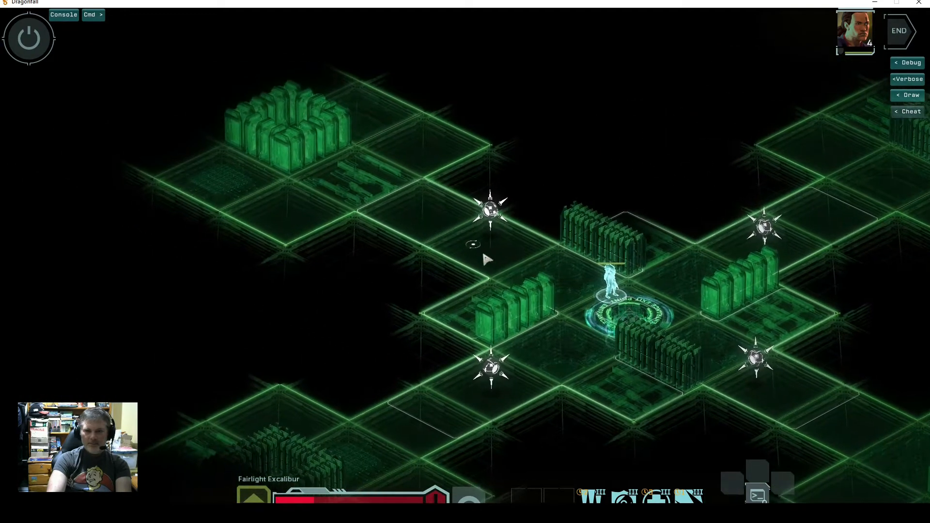
{"action": "left_click", "coordinate": [454, 247]}
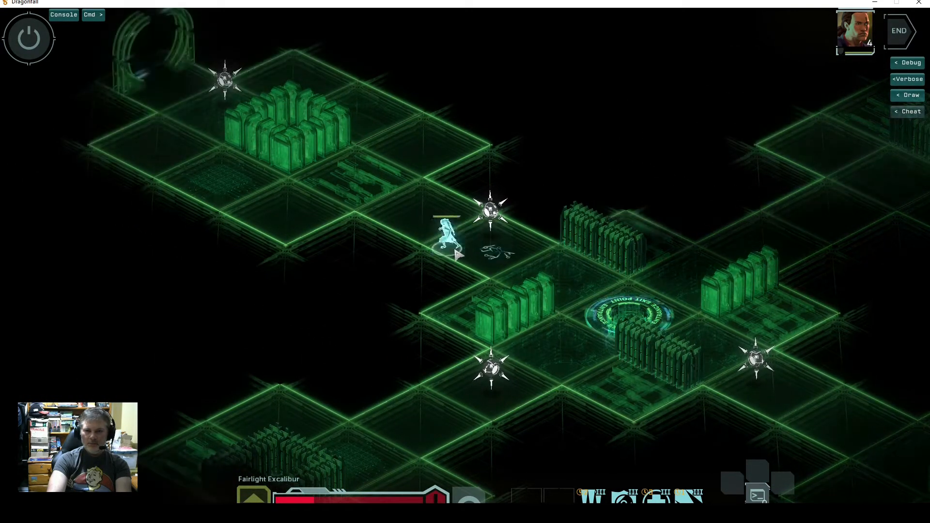
Move the persona back past the entrance point and out onto the southeastern walkway.
{"action": "middle_click_drag", "start_coordinate": [534, 314], "coordinate": [434, 232]}
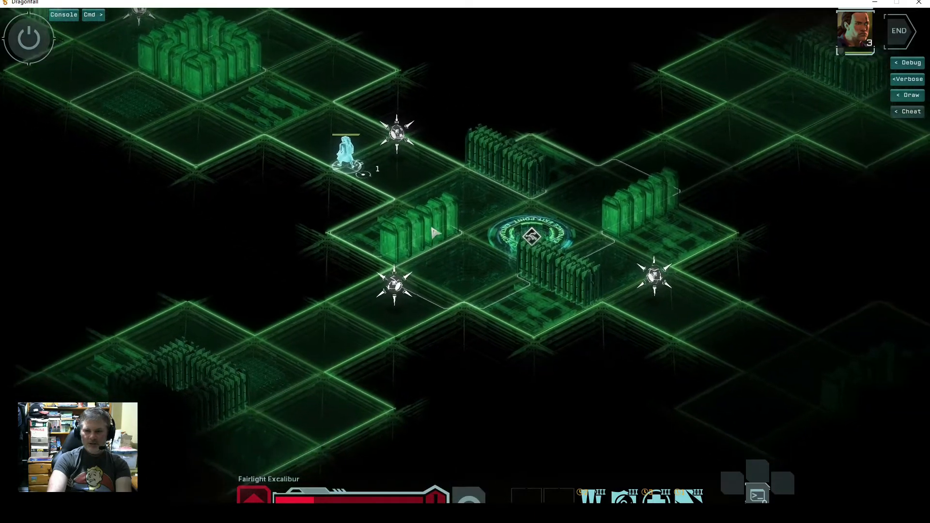
{"action": "left_click", "coordinate": [434, 232]}
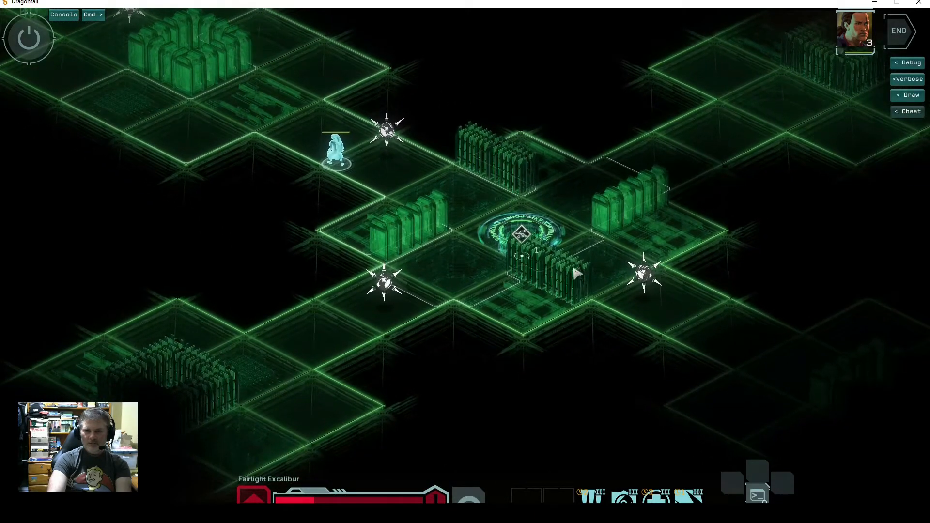
{"action": "left_click", "coordinate": [600, 288]}
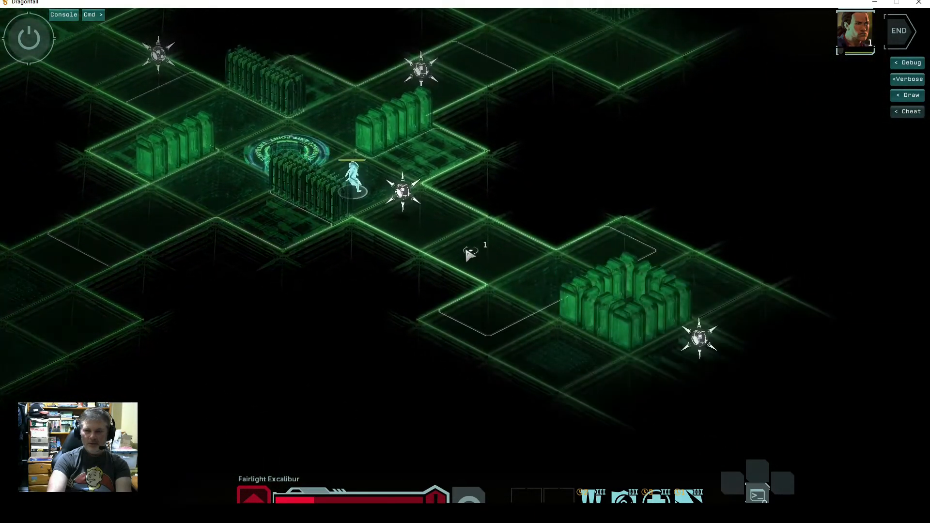
{"action": "left_click", "coordinate": [471, 265]}
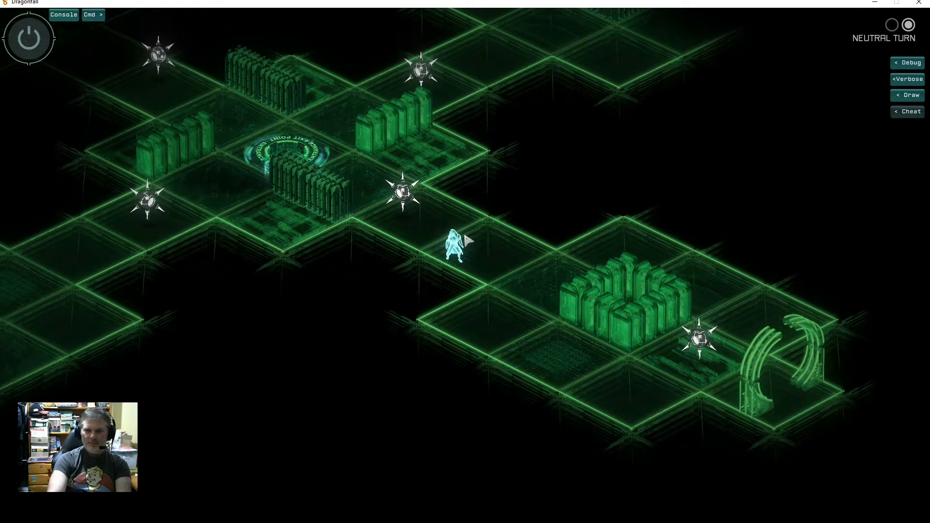
Survey the surrounding platforms, then send the persona back to the entrance/exit point to jack out.
{"action": "key", "text": "w"}
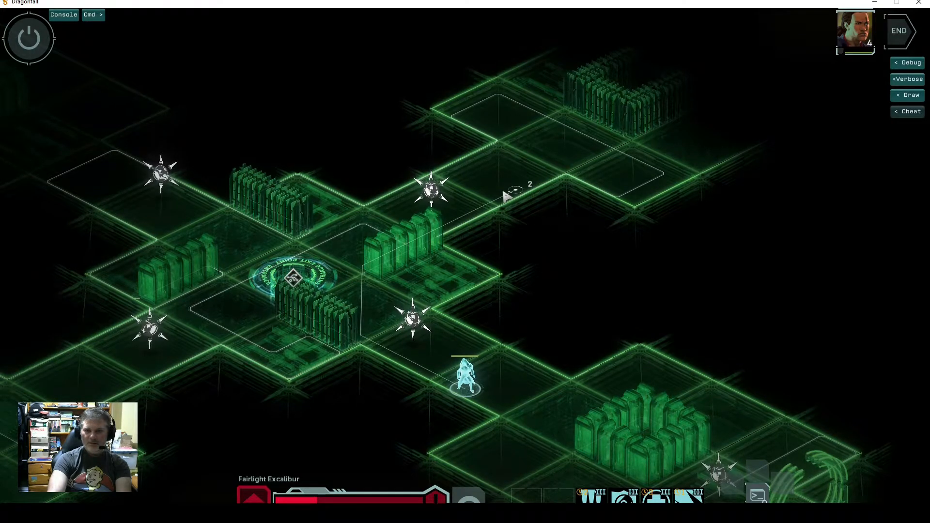
{"action": "key", "text": "s"}
{"action": "key", "text": "d"}
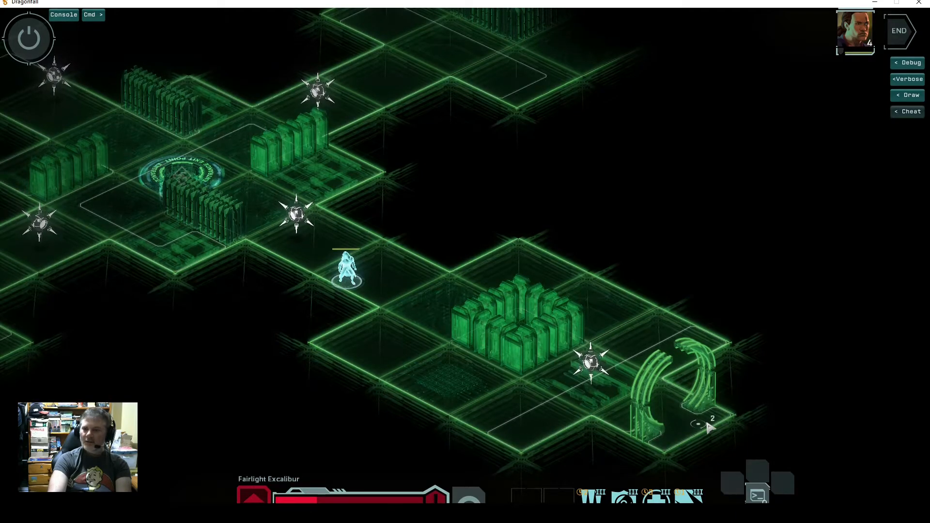
{"action": "key", "text": "w"}
{"action": "key", "text": "a"}
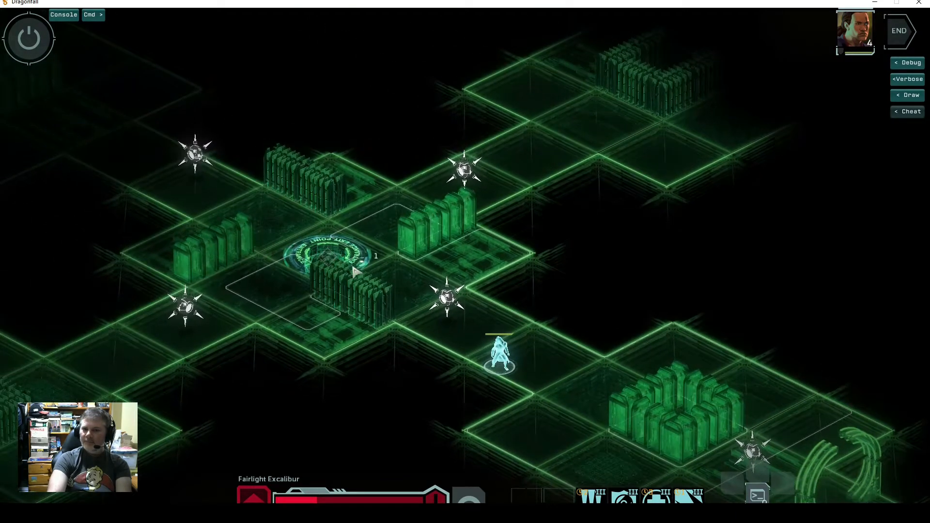
{"action": "left_click", "coordinate": [322, 255]}
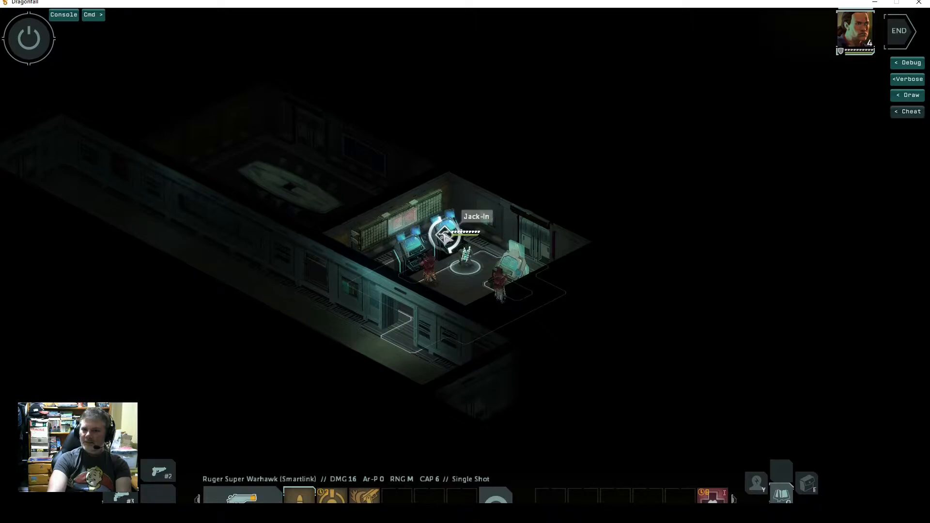
Jack in again at the terminal between the cultists, equipping Blaster, Killer, Medic and Shield Lvl 3.
{"action": "left_click", "coordinate": [449, 237]}
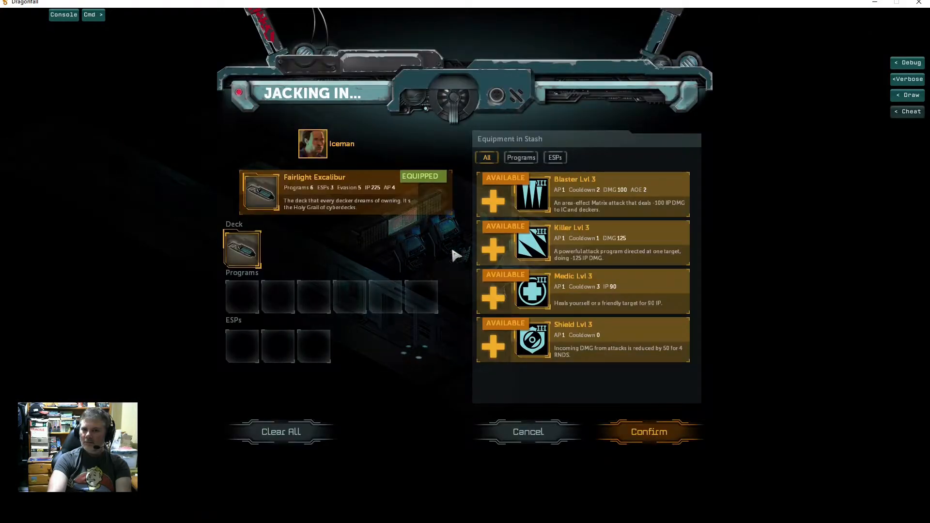
{"action": "left_click", "coordinate": [487, 209]}
{"action": "left_click", "coordinate": [489, 209]}
{"action": "left_click", "coordinate": [492, 209]}
{"action": "left_click", "coordinate": [496, 210]}
{"action": "left_click", "coordinate": [651, 439]}
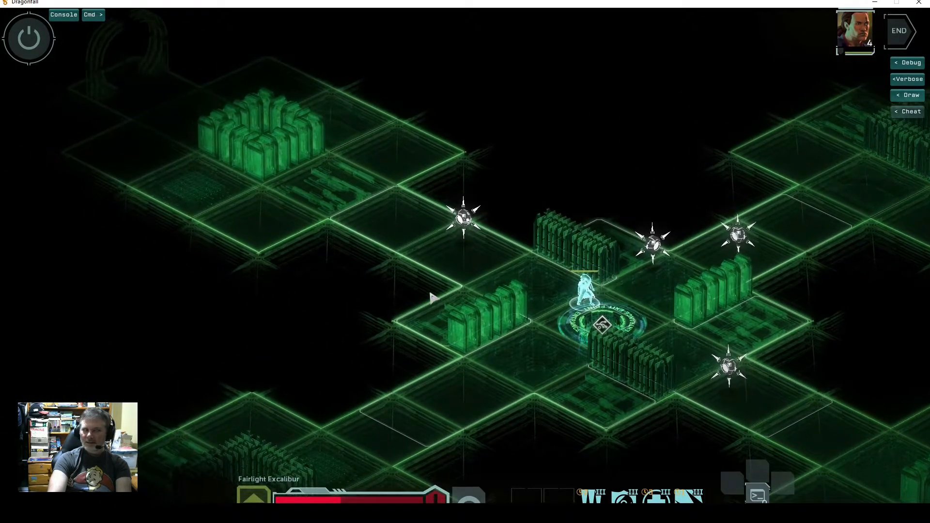
Move the persona from the entrance point along the northeastern walkway to the platform leading to its gate.
{"action": "key", "text": "d"}
{"action": "key", "text": "w"}
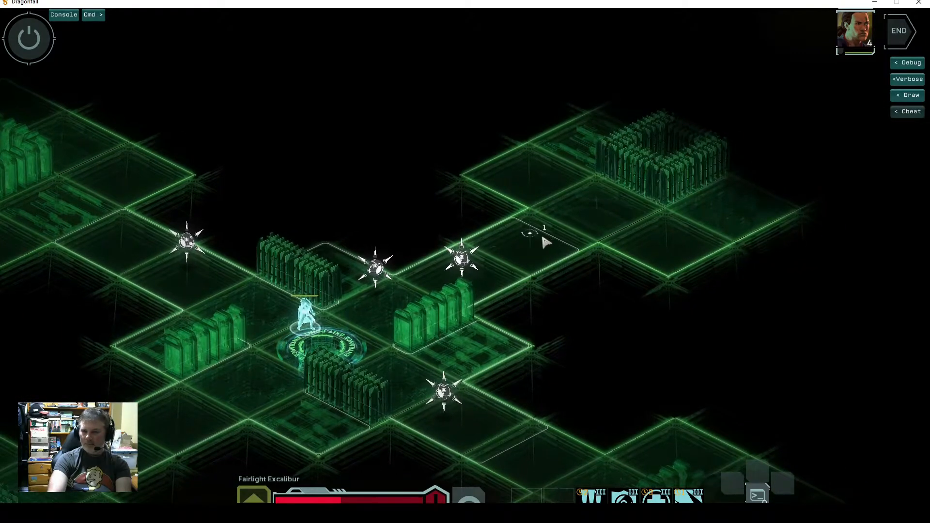
{"action": "left_click", "coordinate": [544, 243]}
{"action": "left_click", "coordinate": [561, 270]}
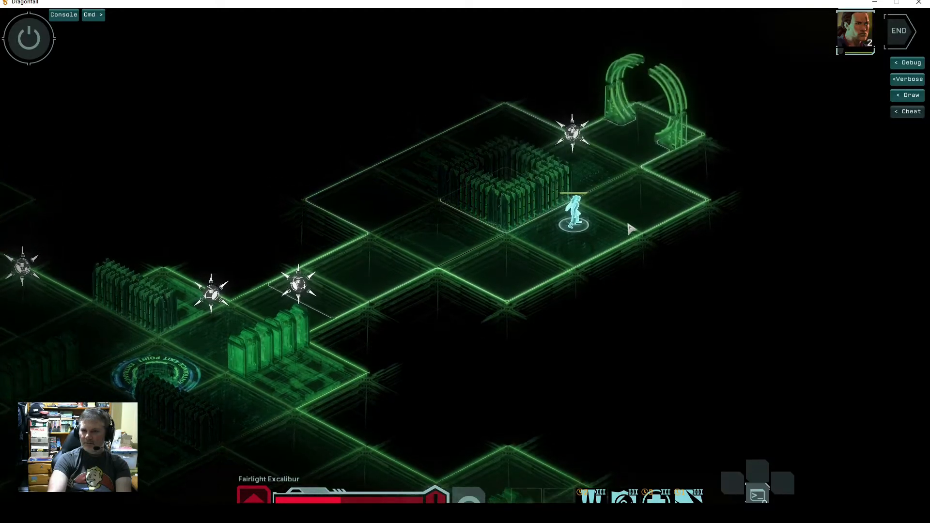
Look over the other platforms and bring the persona back across to the northwestern walkway.
{"action": "left_click_drag", "start_coordinate": [723, 137], "coordinate": [801, 121]}
{"action": "left_click_drag", "start_coordinate": [629, 421], "coordinate": [644, 194]}
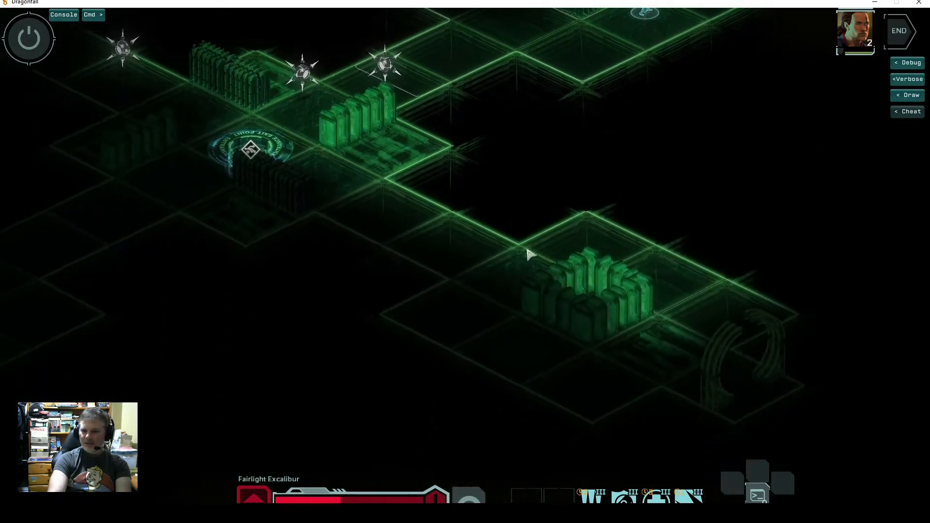
{"action": "mouse_move", "coordinate": [346, 15]}
{"action": "left_mouse_down"}
{"action": "mouse_move", "coordinate": [452, 65]}
{"action": "mouse_move", "coordinate": [672, 244]}
{"action": "left_mouse_up"}
{"action": "left_click_drag", "start_coordinate": [315, 460], "coordinate": [363, 341]}
{"action": "left_click_drag", "start_coordinate": [274, 438], "coordinate": [375, 291]}
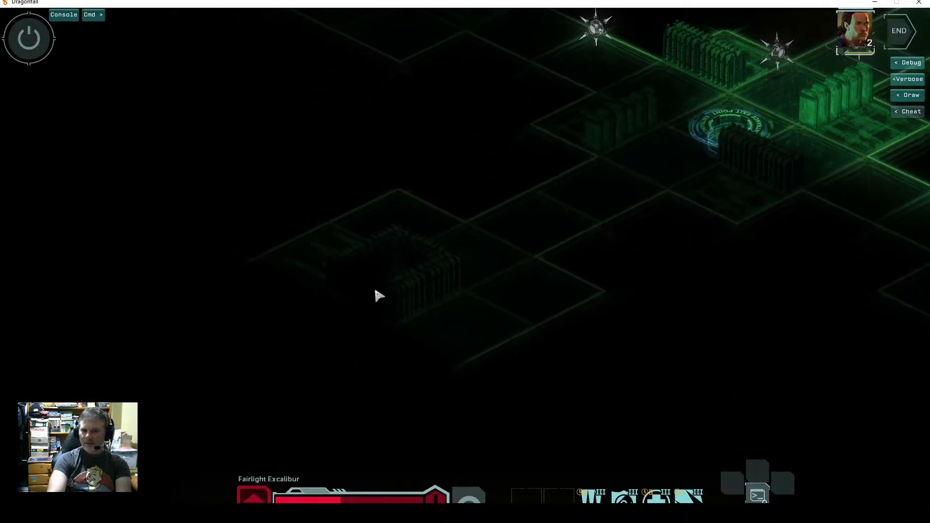
{"action": "mouse_move", "coordinate": [565, 208]}
{"action": "left_mouse_down"}
{"action": "mouse_move", "coordinate": [528, 237]}
{"action": "mouse_move", "coordinate": [435, 352]}
{"action": "left_mouse_up"}
{"action": "left_click_drag", "start_coordinate": [410, 126], "coordinate": [384, 235]}
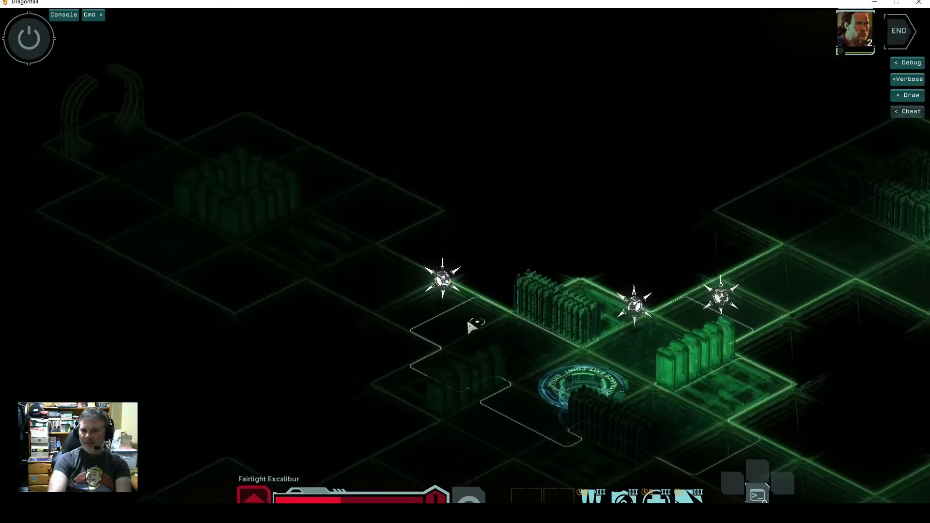
{"action": "left_click", "coordinate": [440, 329]}
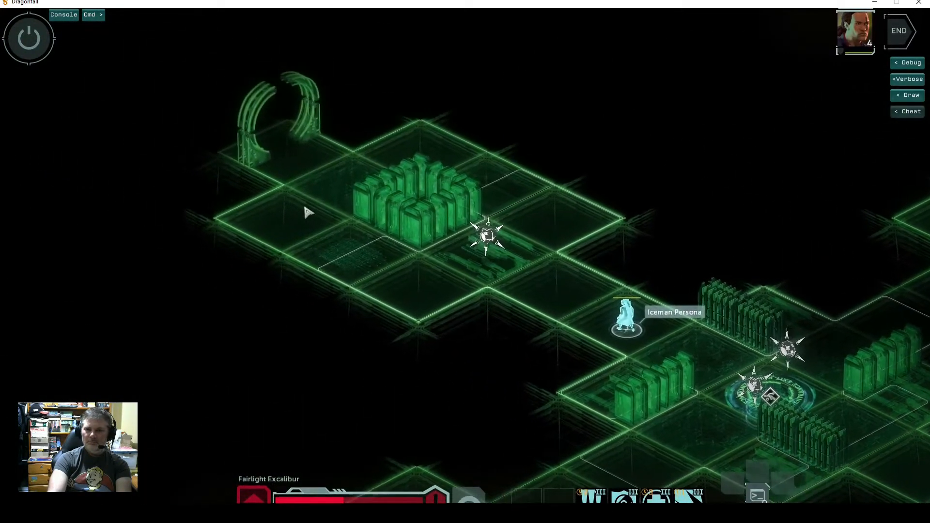
Move the persona past the northwestern data block and through the gate at its far corner.
{"action": "left_click", "coordinate": [380, 241]}
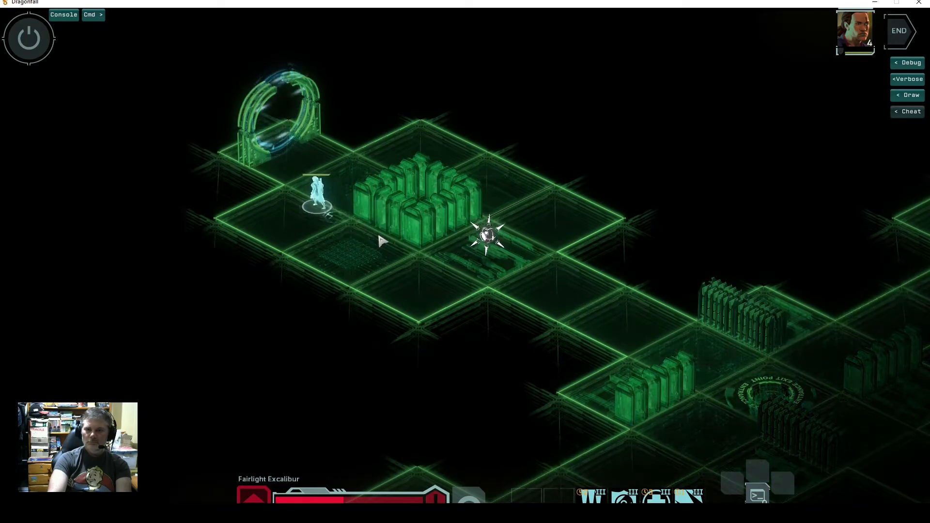
{"action": "left_click_drag", "start_coordinate": [329, 197], "coordinate": [339, 234]}
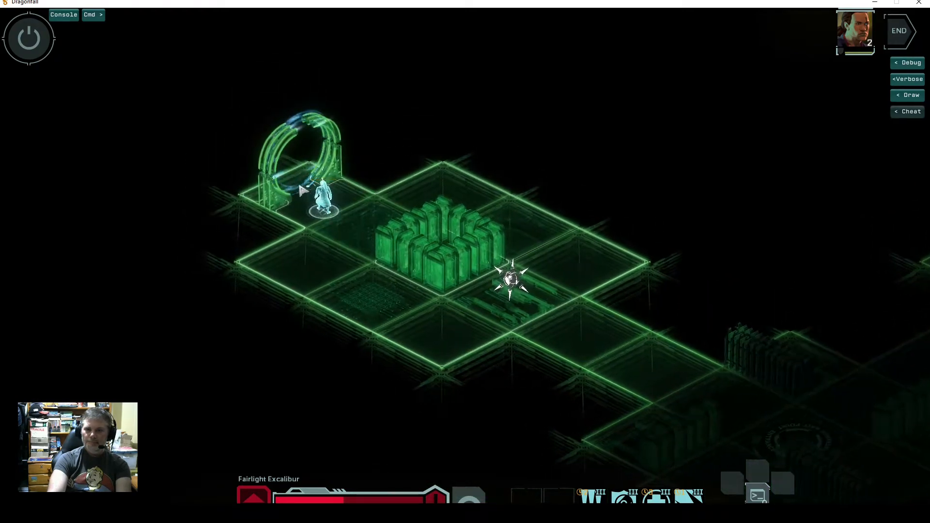
{"action": "left_click", "coordinate": [286, 192]}
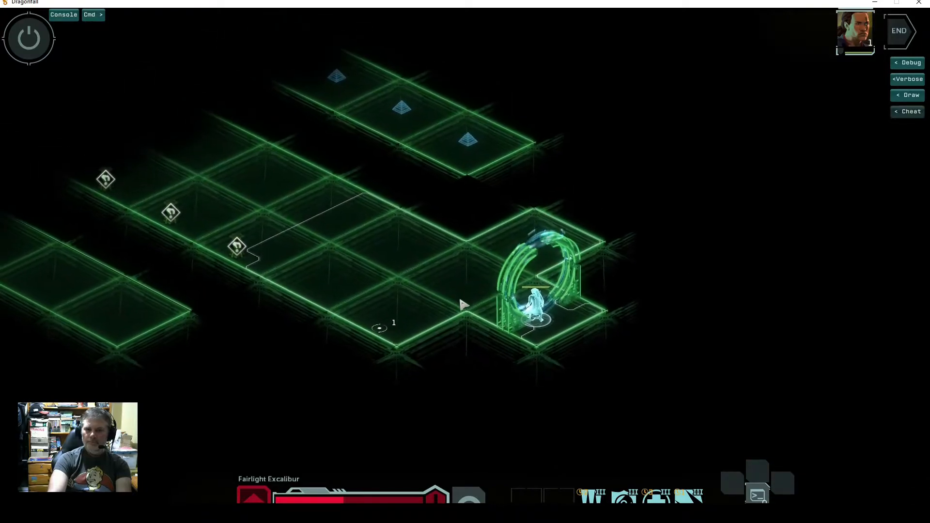
Walk the persona off the arrival gate and along the main platform to the row of three pedestals.
{"action": "left_click", "coordinate": [422, 280]}
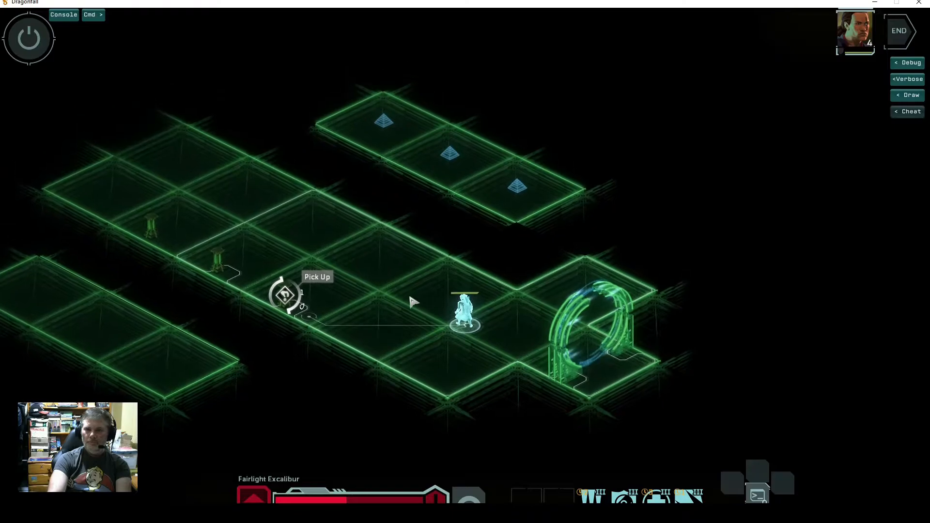
{"action": "left_click", "coordinate": [310, 265]}
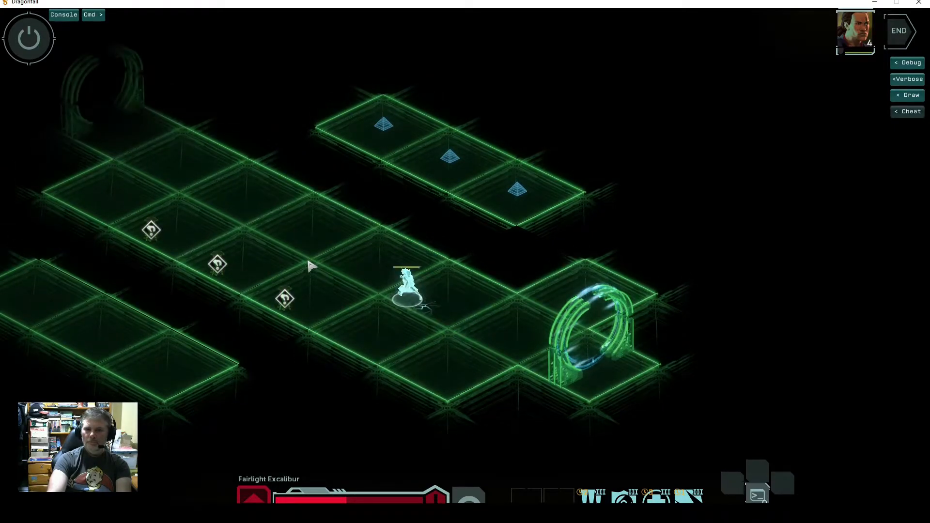
{"action": "key", "text": "a"}
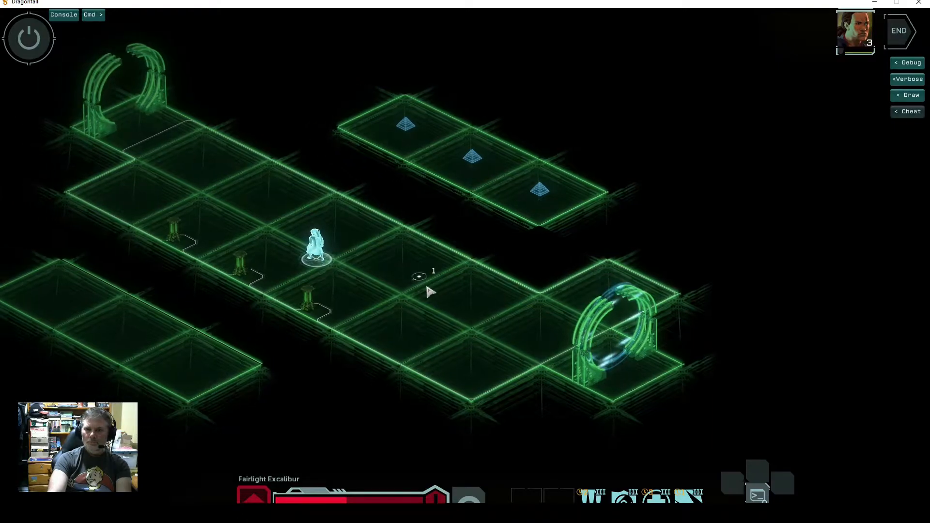
{"action": "key", "text": "a"}
{"action": "key", "text": "w"}
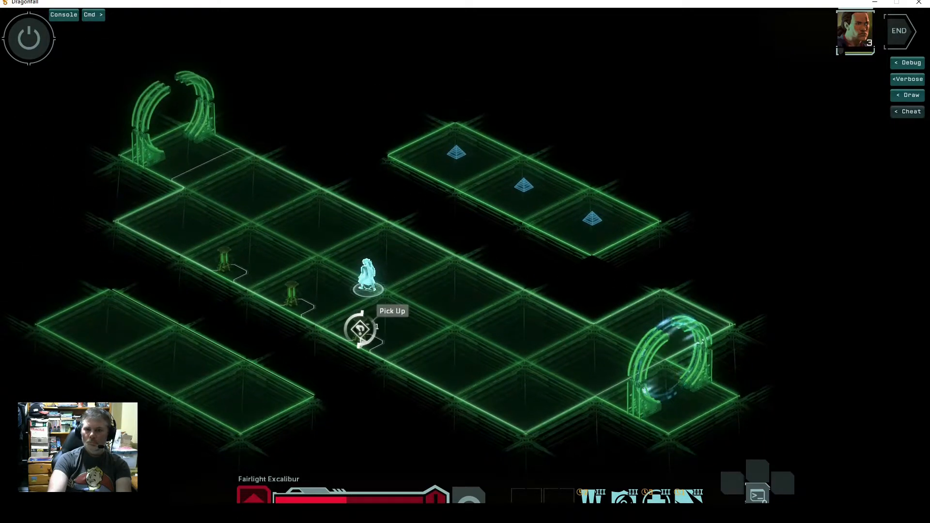
Use the Pick Up action repeatedly on the pedestal nearest the arrival gate and on the middle pedestal.
{"action": "left_click", "coordinate": [361, 339]}
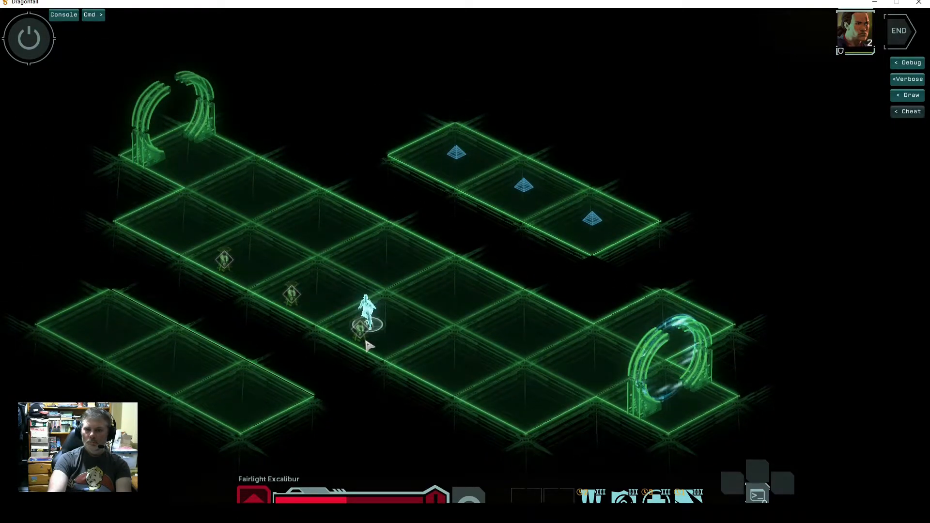
{"action": "left_click", "coordinate": [358, 339]}
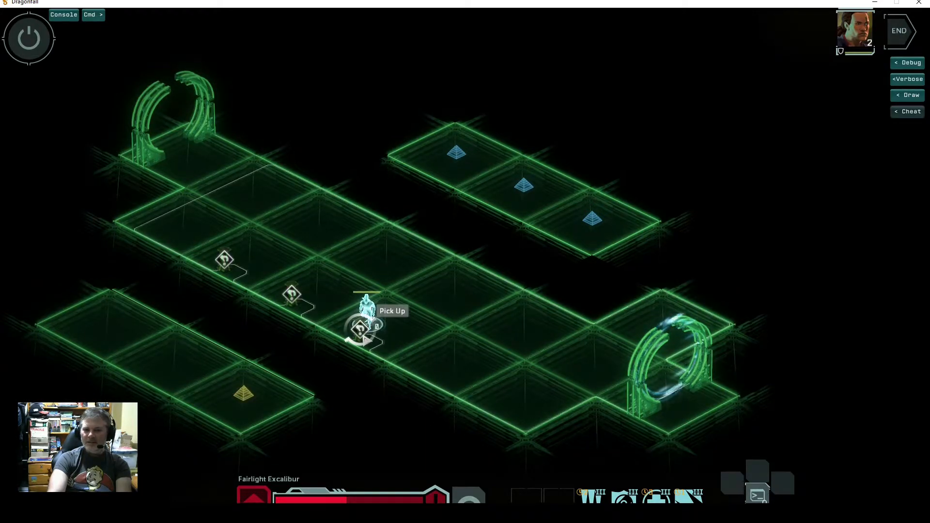
{"action": "left_click", "coordinate": [361, 335]}
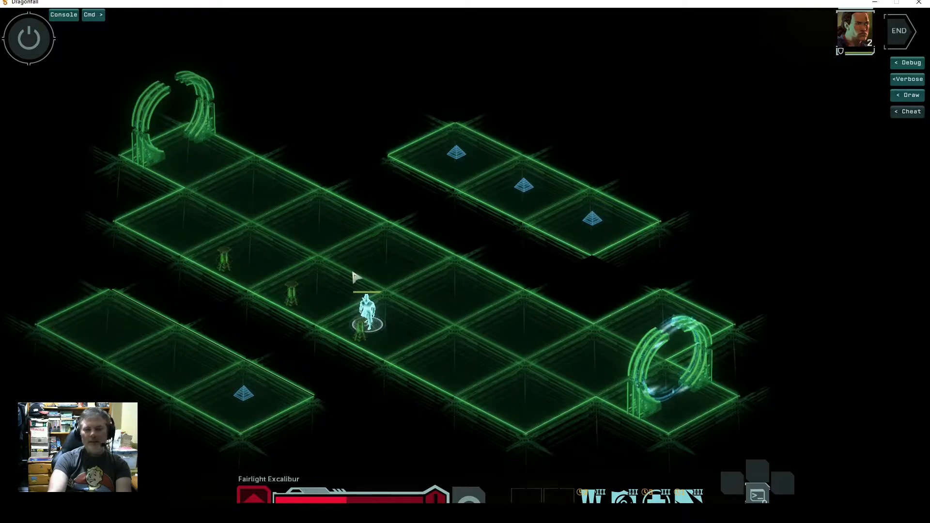
{"action": "left_click", "coordinate": [296, 300]}
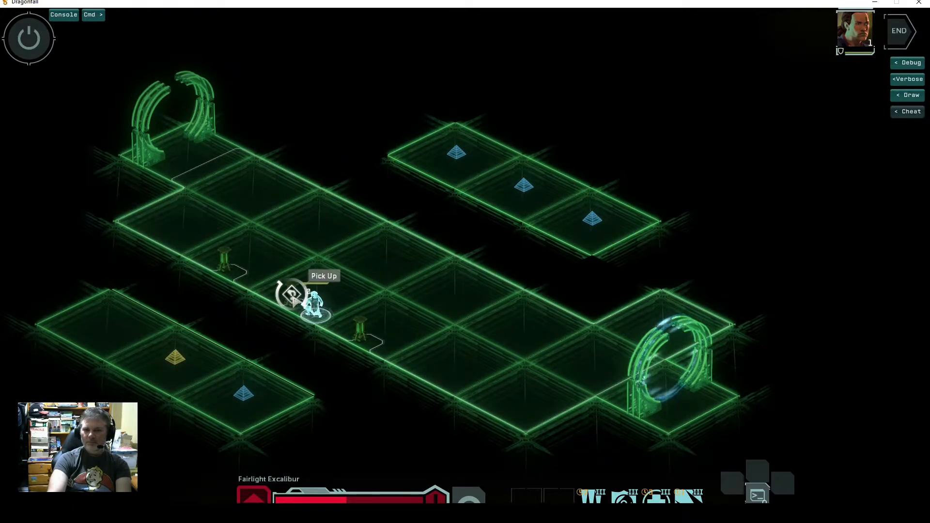
{"action": "left_click", "coordinate": [293, 296]}
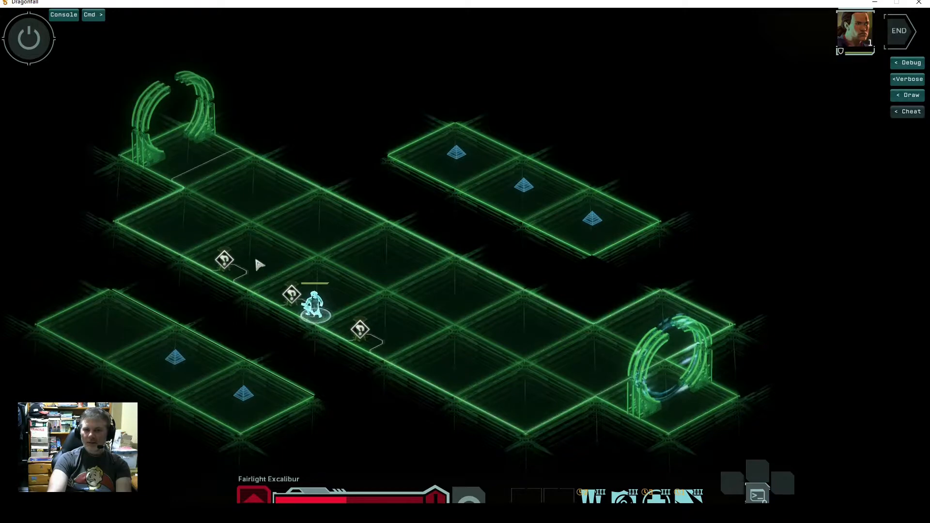
Use the pedestal nearest the northwestern gate, and take the persona through that gate to hear out SHODAN's account of Citadel Station.
{"action": "left_click", "coordinate": [223, 263]}
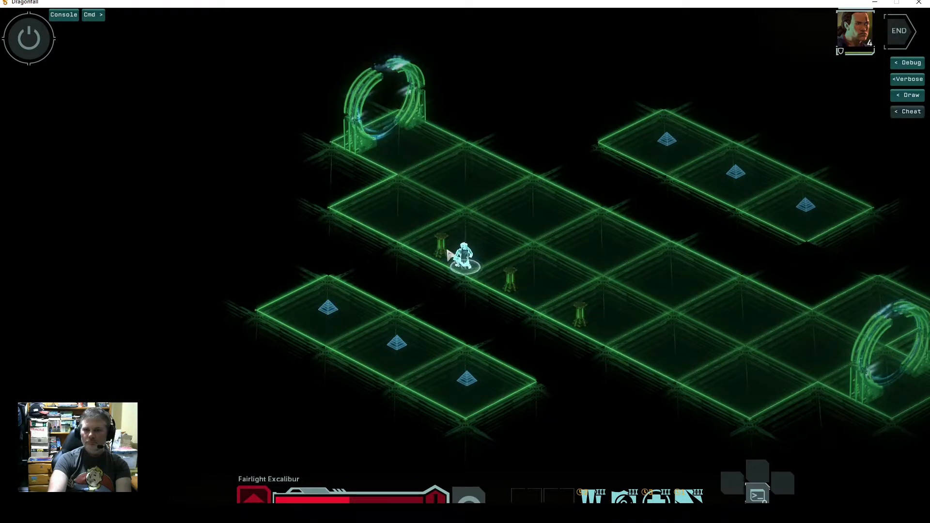
{"action": "left_click_drag", "start_coordinate": [461, 211], "coordinate": [425, 262]}
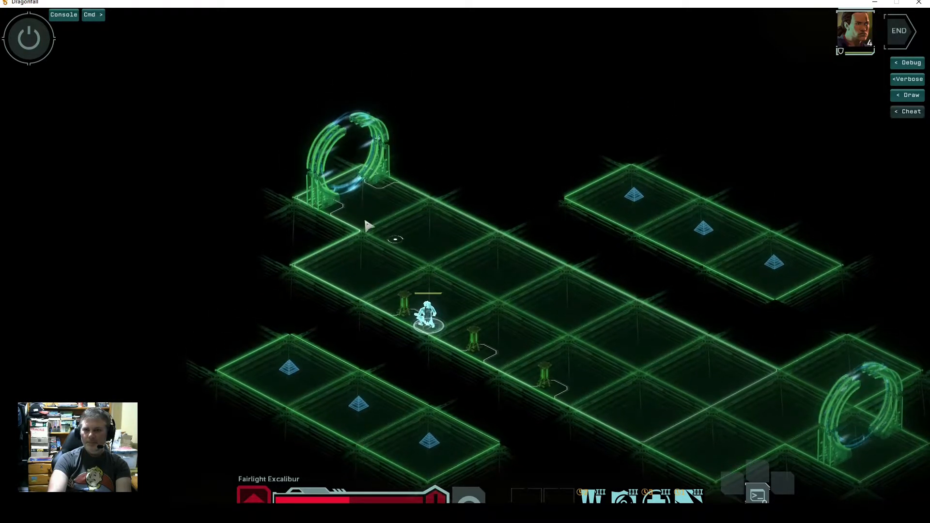
{"action": "left_click", "coordinate": [365, 273]}
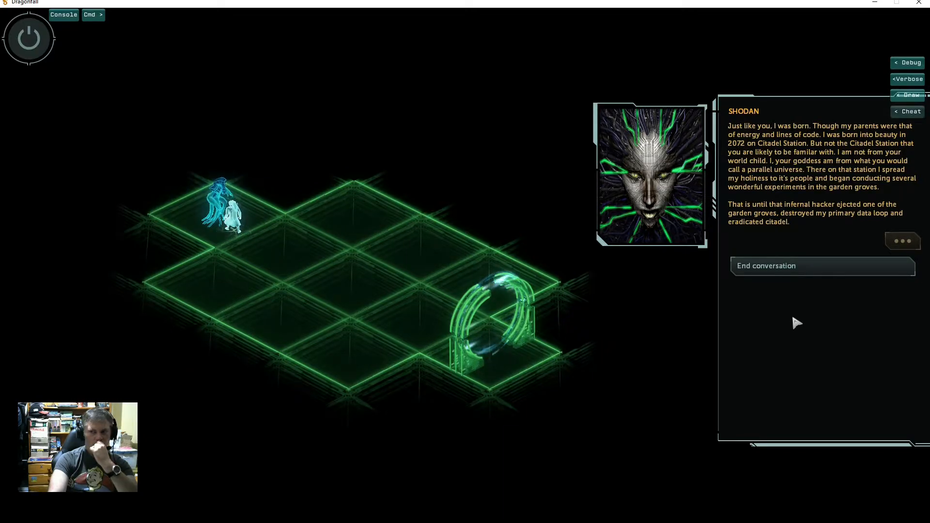
{"action": "left_click", "coordinate": [797, 272]}
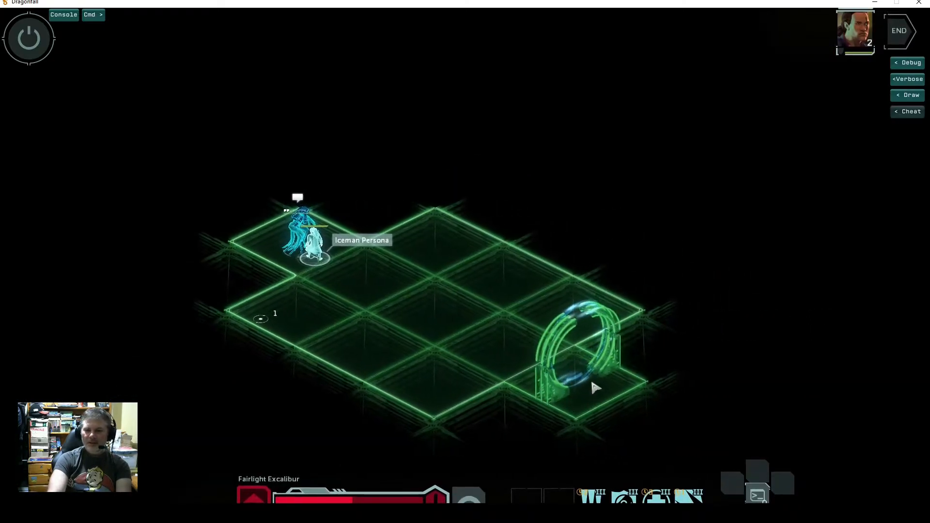
Bring the persona back through the pedestal platform and both of its gates to the near side of the large data block.
{"action": "left_click", "coordinate": [592, 390]}
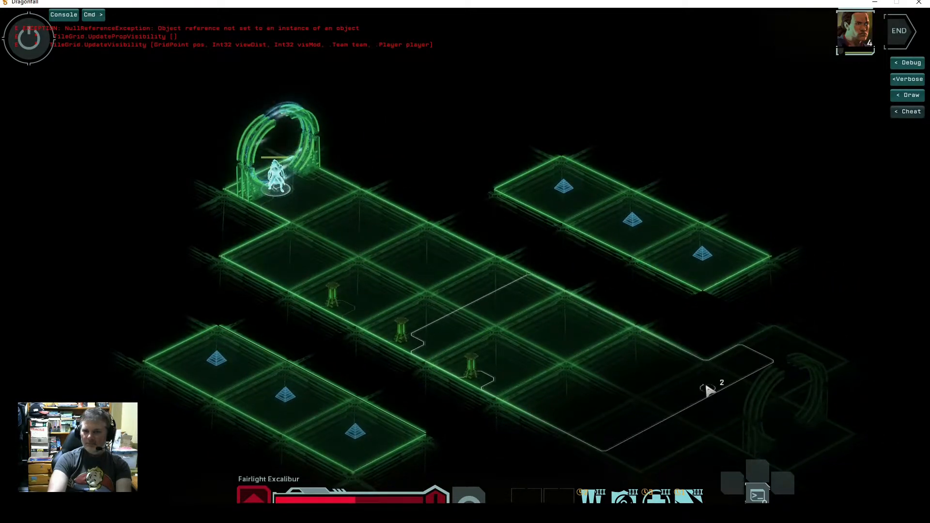
{"action": "left_click", "coordinate": [673, 409]}
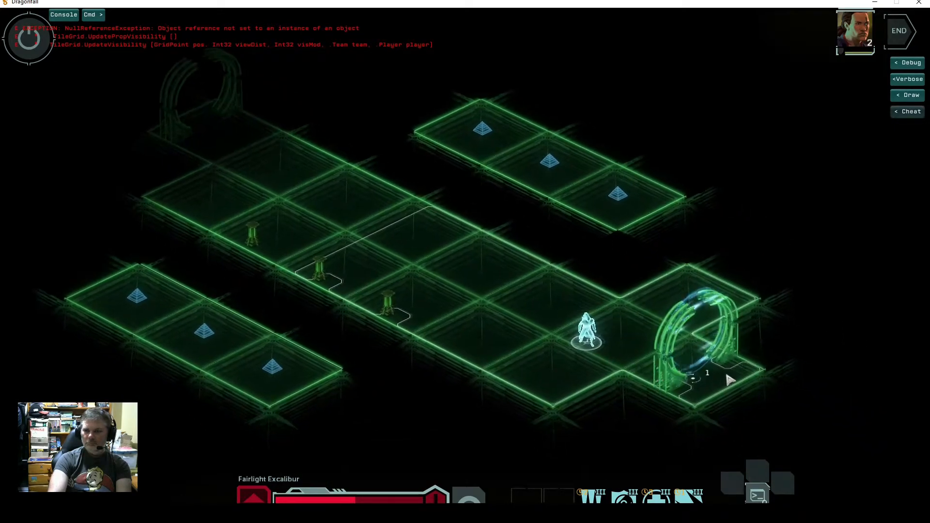
{"action": "left_click", "coordinate": [710, 385]}
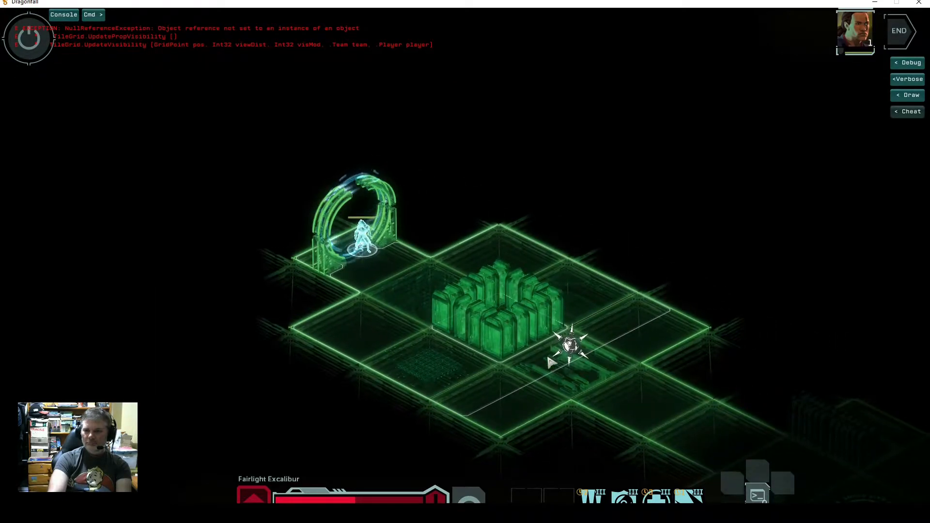
{"action": "left_click", "coordinate": [532, 390]}
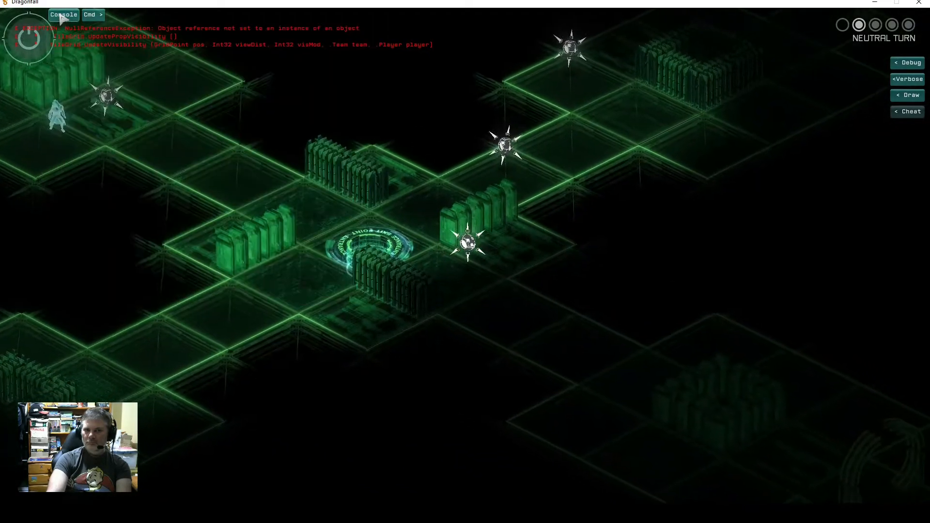
{"action": "left_click", "coordinate": [63, 14]}
{"action": "left_click", "coordinate": [63, 15]}
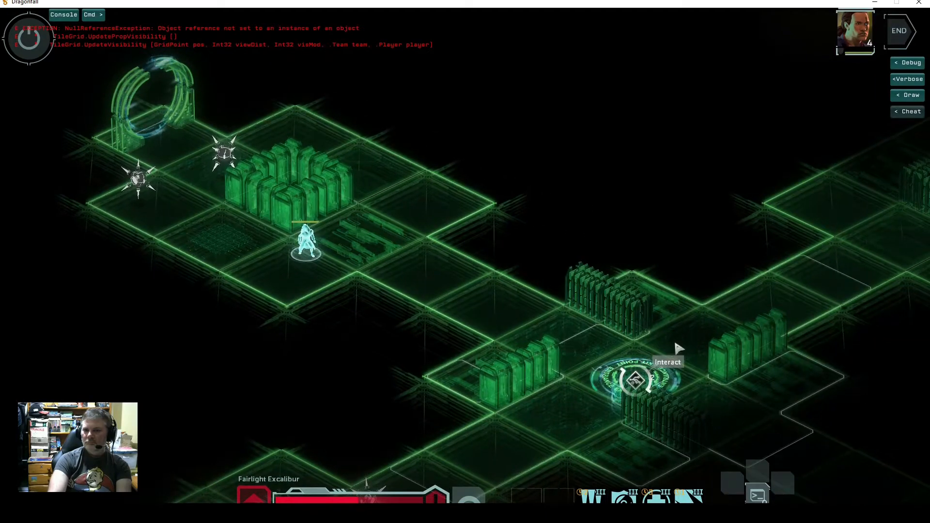
Move the persona past the central exit point to the northeastern platform and through the gate beyond its data block.
{"action": "key", "text": "d"}
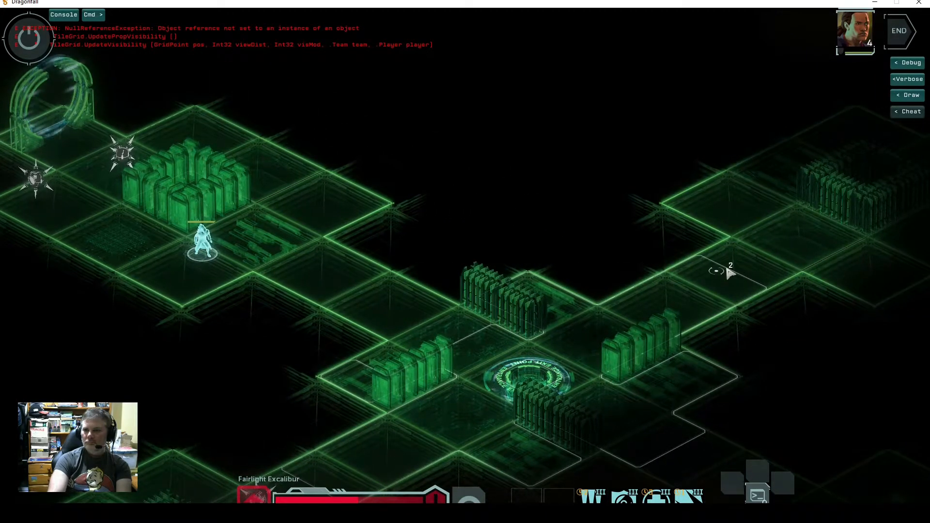
{"action": "left_click", "coordinate": [726, 283]}
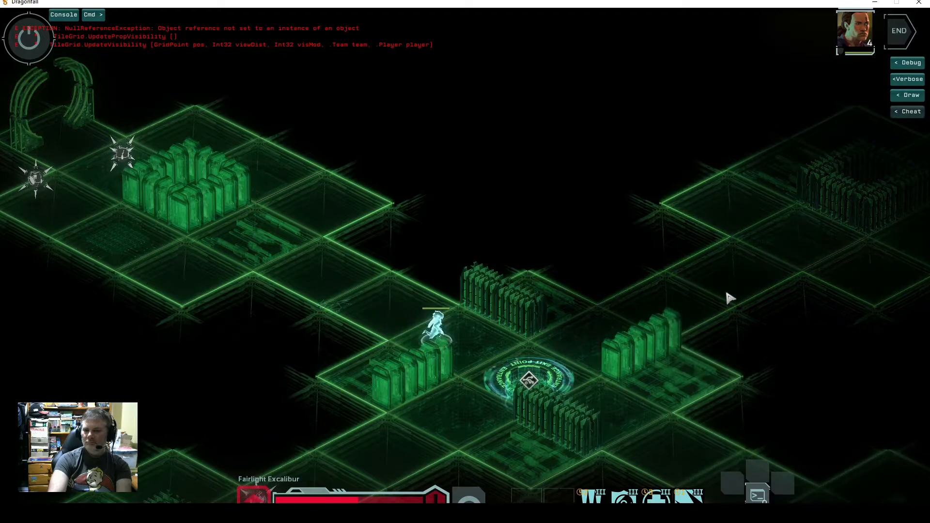
{"action": "left_click", "coordinate": [729, 300]}
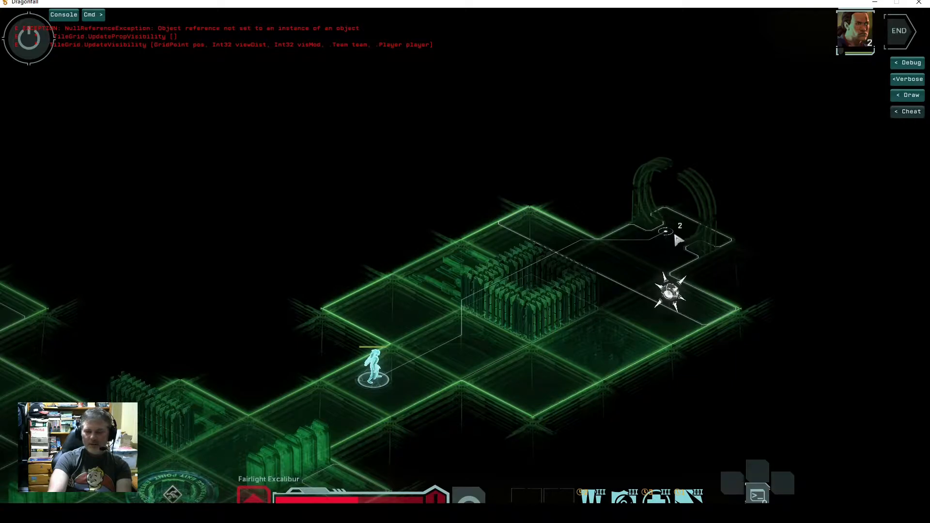
{"action": "left_click", "coordinate": [667, 277]}
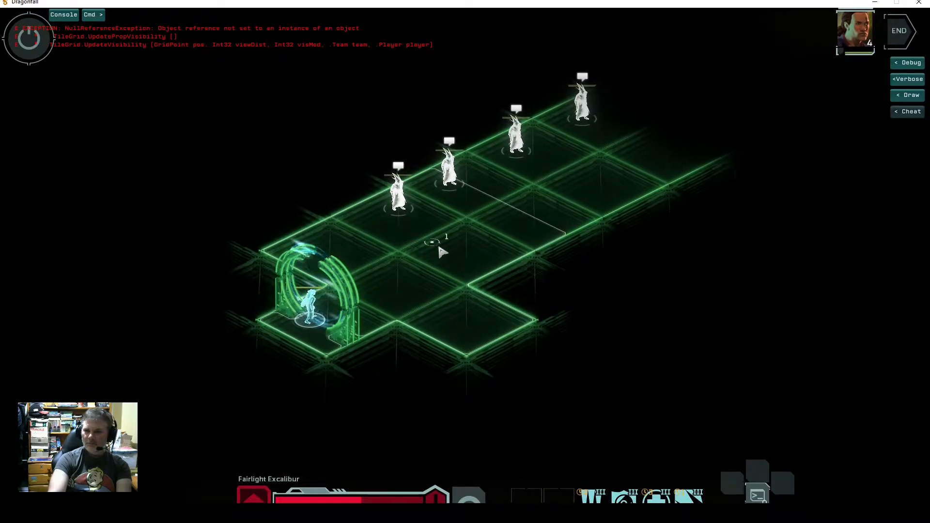
Walk the persona up to the row of white figures and hear the riddle lines of Speakers 1, 2 and 3.
{"action": "left_click", "coordinate": [441, 250]}
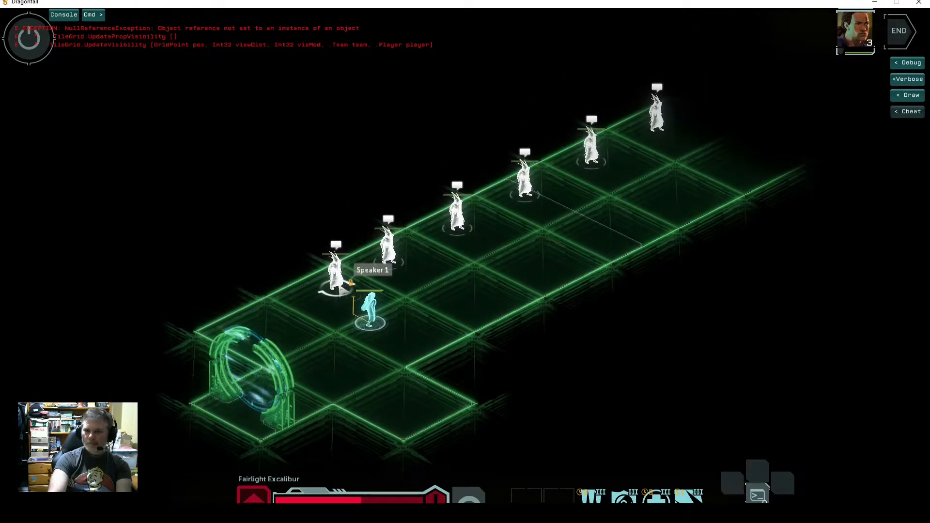
{"action": "left_click", "coordinate": [350, 283]}
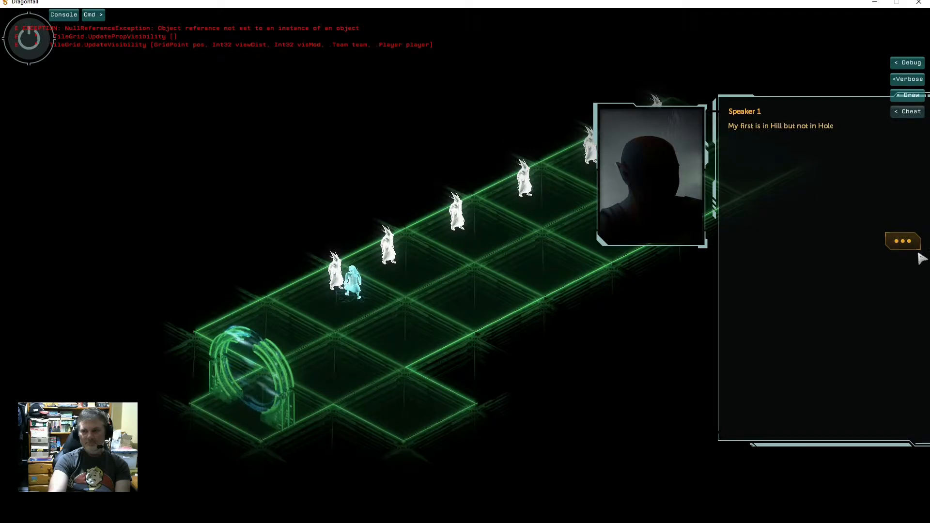
{"action": "left_click", "coordinate": [904, 242]}
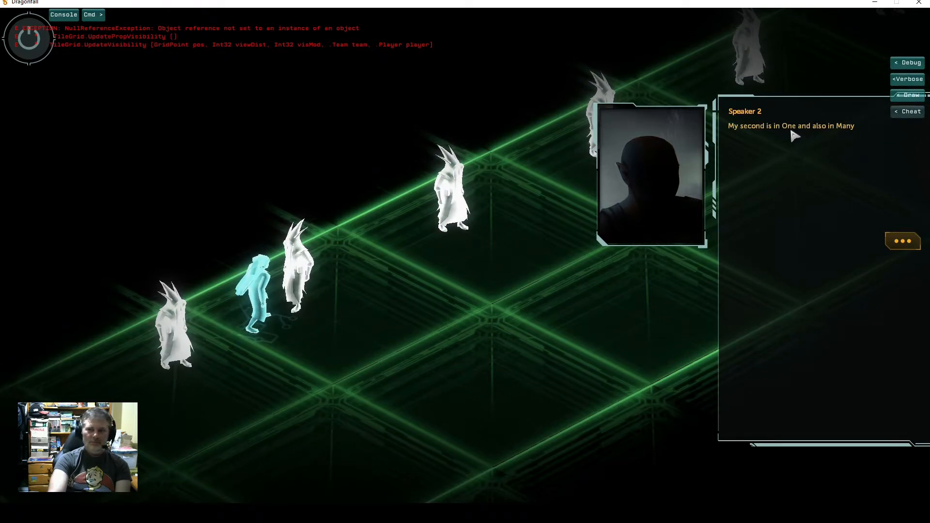
{"action": "left_click", "coordinate": [902, 241]}
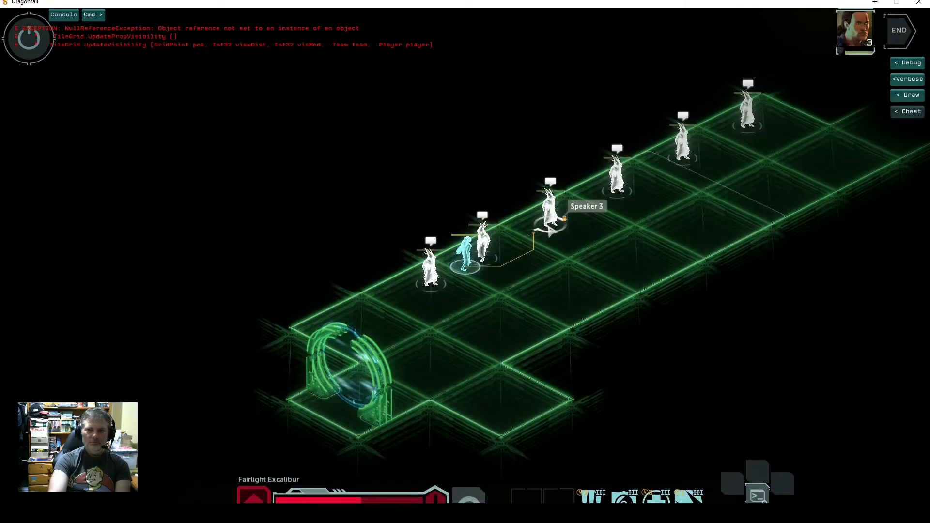
{"action": "left_click", "coordinate": [551, 224]}
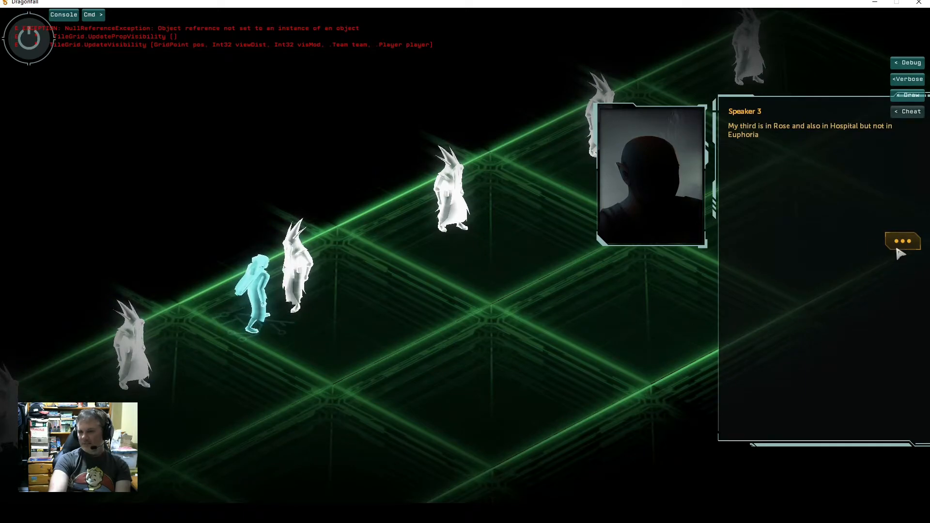
{"action": "left_click", "coordinate": [911, 247]}
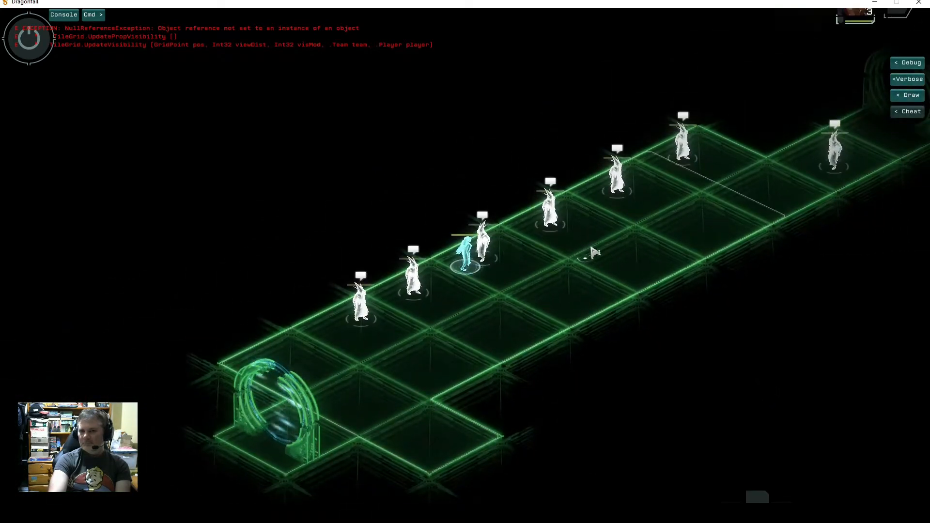
Continue along the row of figures and hear the riddle lines of Speakers 4, 5 and 6.
{"action": "left_click", "coordinate": [555, 225]}
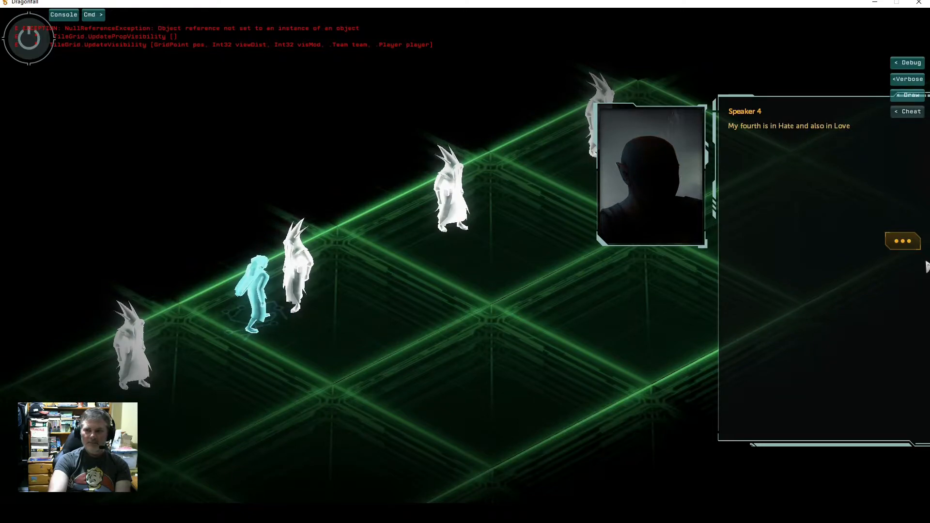
{"action": "left_click", "coordinate": [903, 241]}
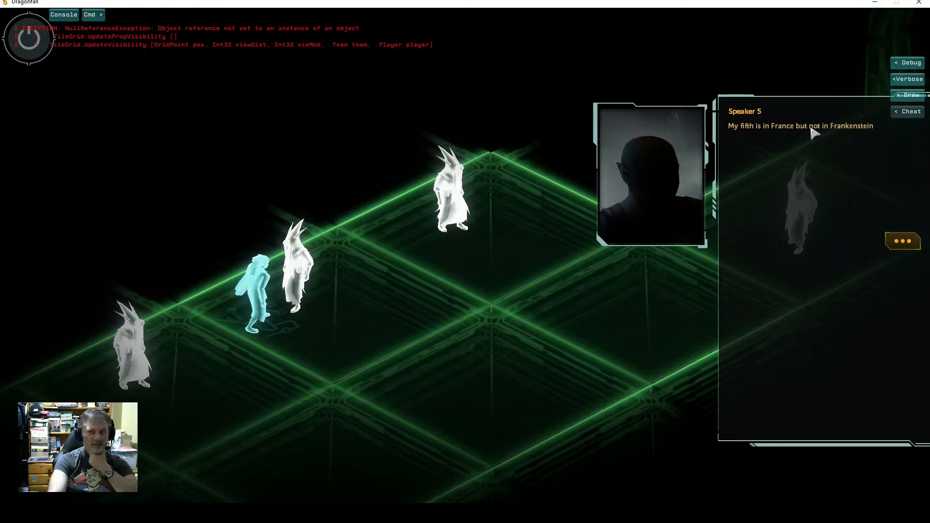
{"action": "left_click", "coordinate": [903, 244]}
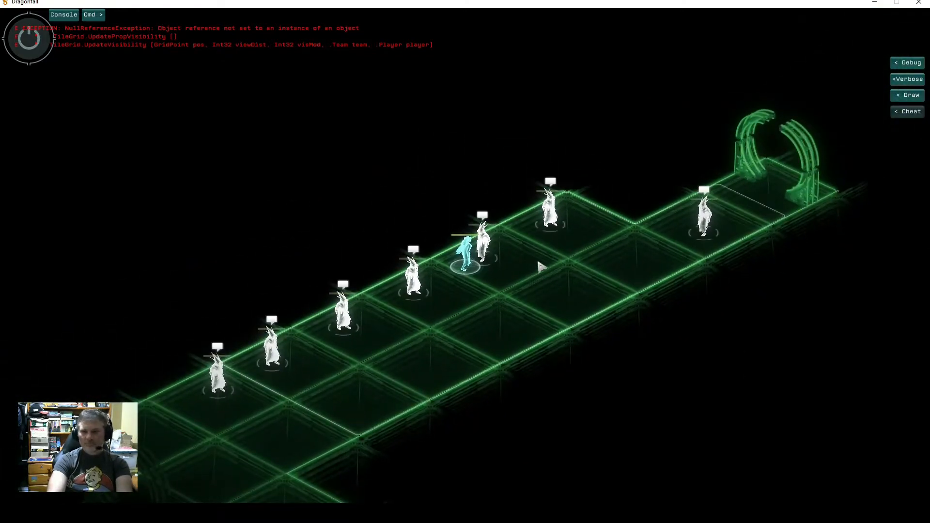
{"action": "left_click", "coordinate": [553, 199]}
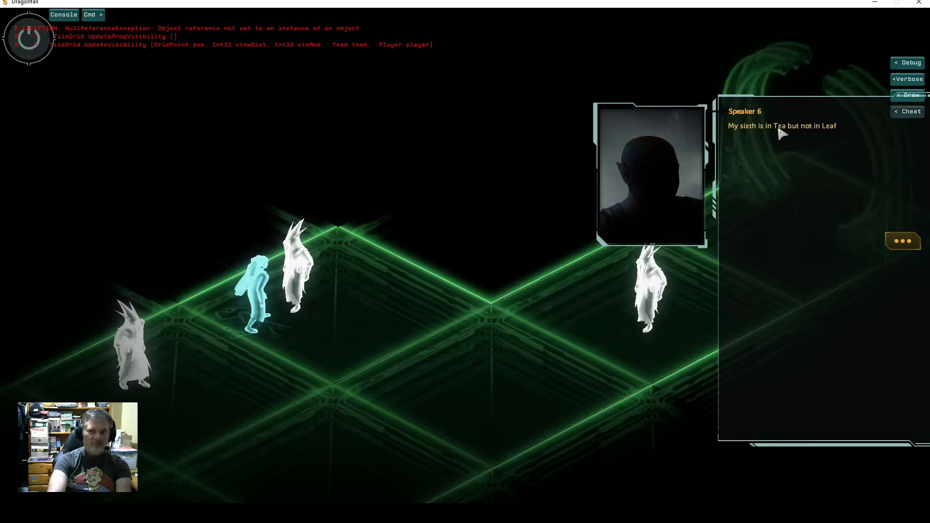
{"action": "left_click", "coordinate": [901, 241]}
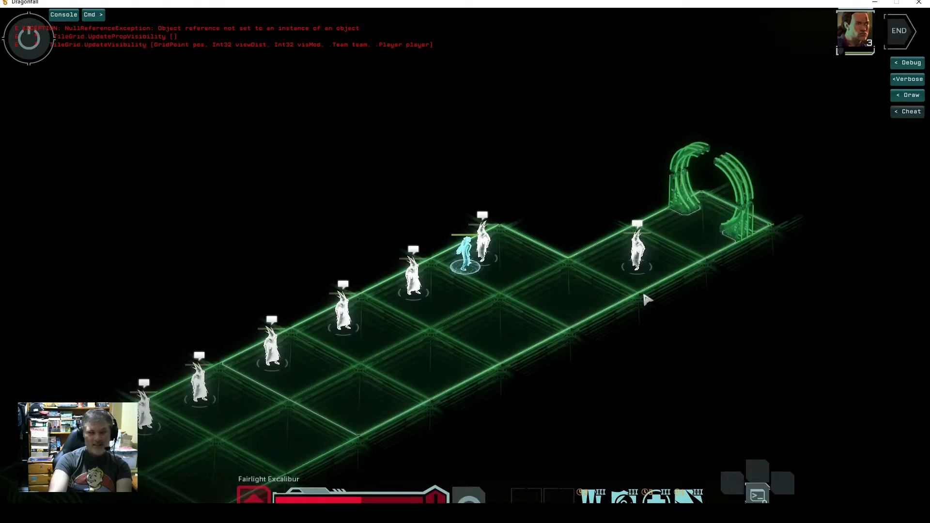
Answer the Questioner's "What am I?" riddle with "insect" and end the conversation.
{"action": "left_click", "coordinate": [639, 247]}
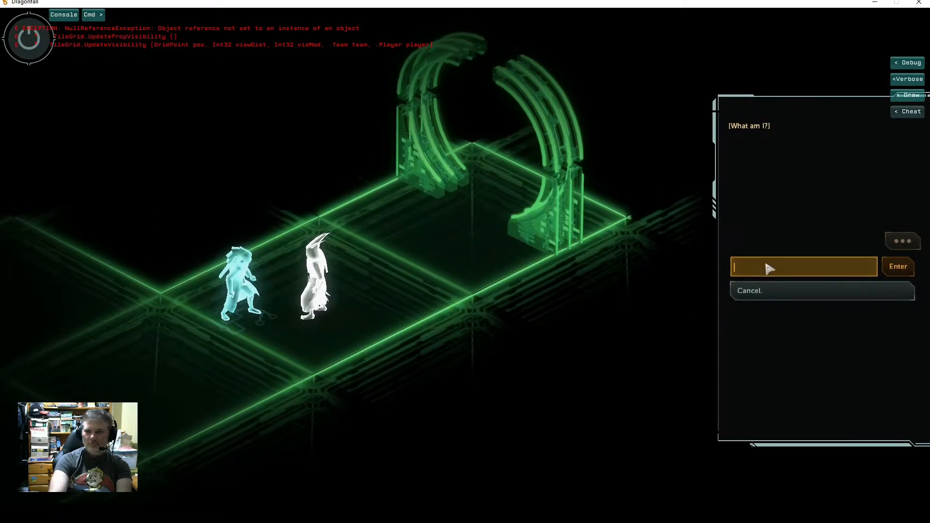
{"action": "type", "text": "insec"}
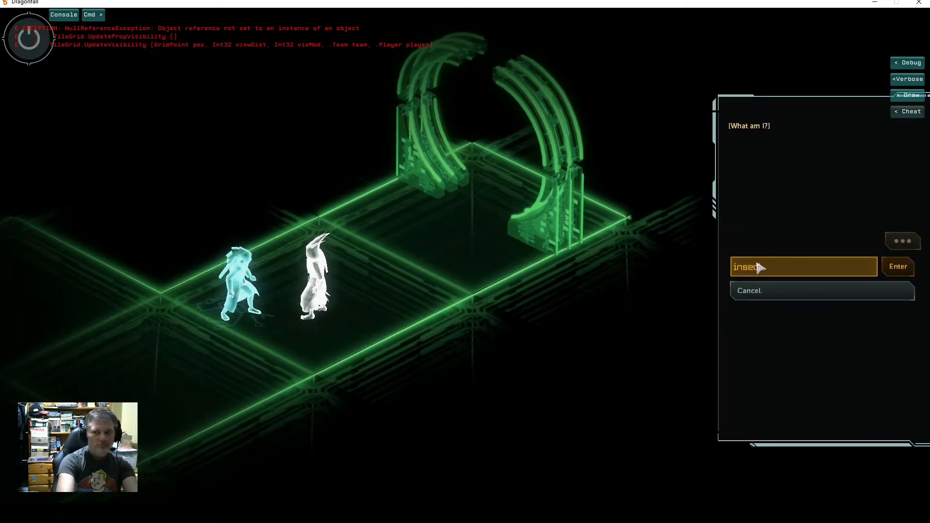
{"action": "type", "text": "t"}
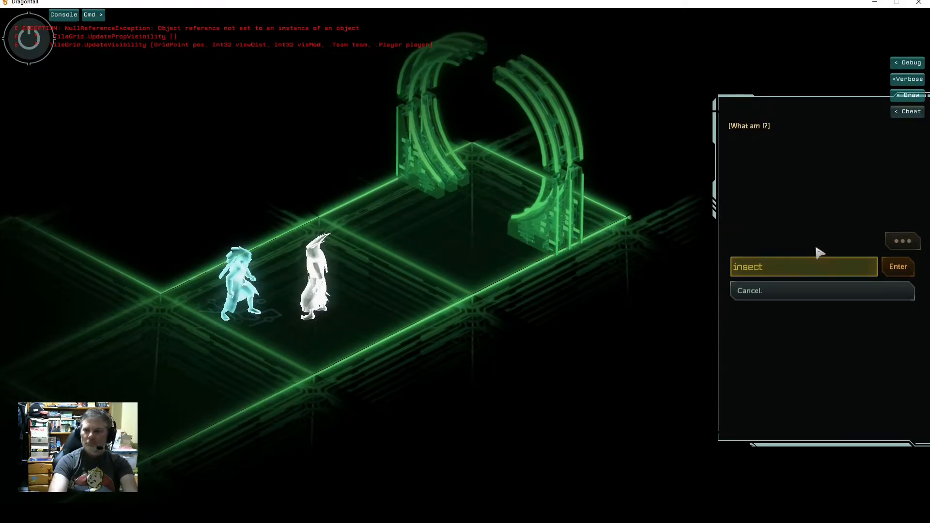
{"action": "key", "text": "Return"}
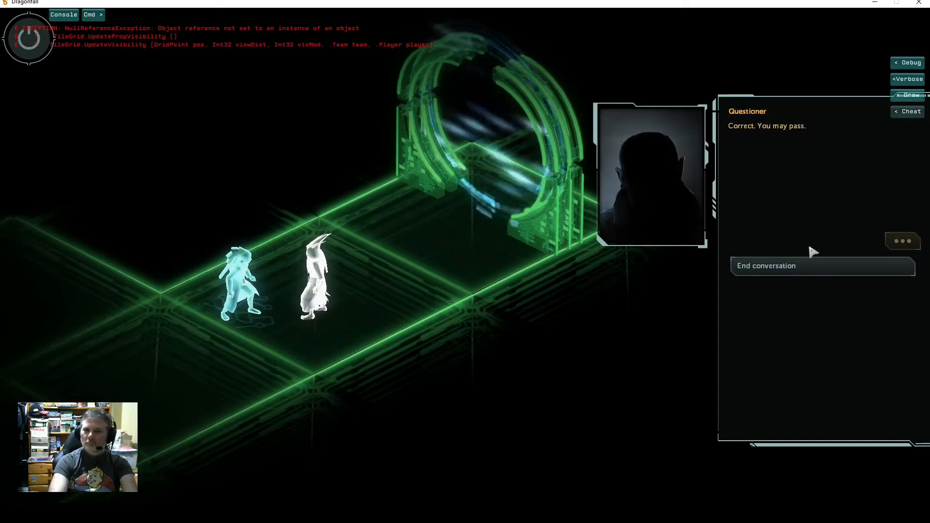
{"action": "left_click", "coordinate": [785, 270]}
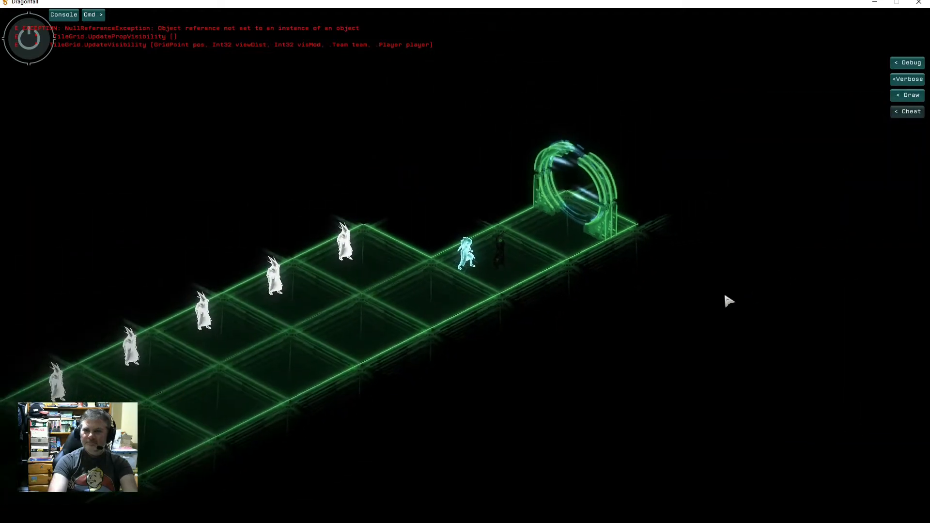
Take the persona through the gate behind the Questioner and read SHODAN's Von Braun story through to its last page.
{"action": "left_click", "coordinate": [573, 223]}
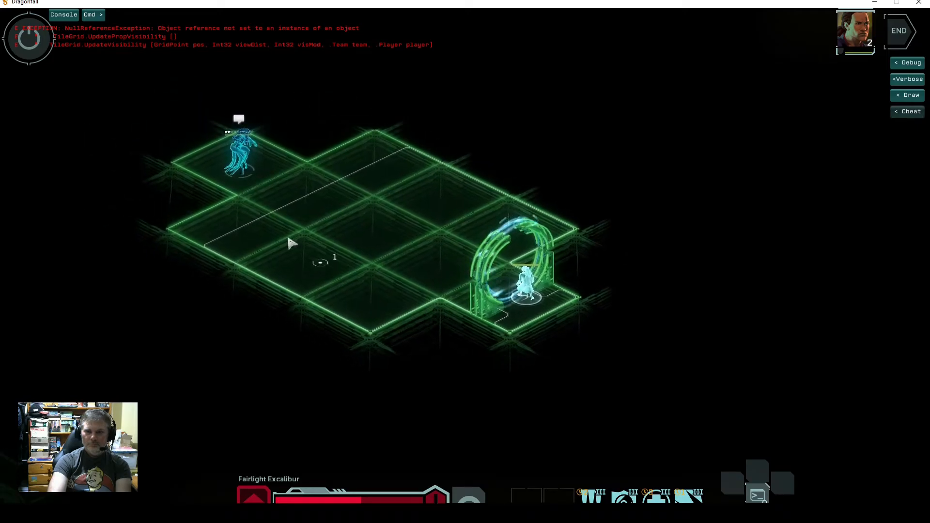
{"action": "left_click", "coordinate": [242, 173]}
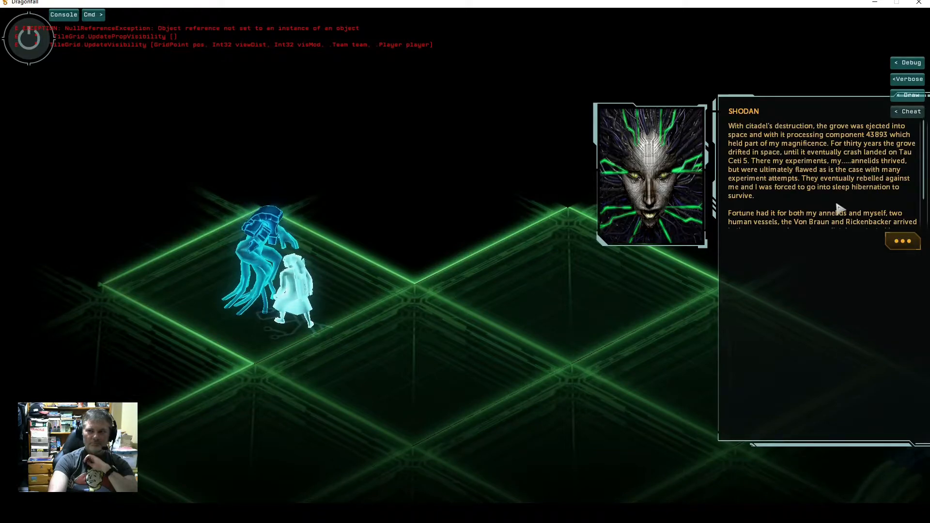
{"action": "scroll", "coordinate": [839, 207], "scroll_direction": "down", "scroll_amount": 3}
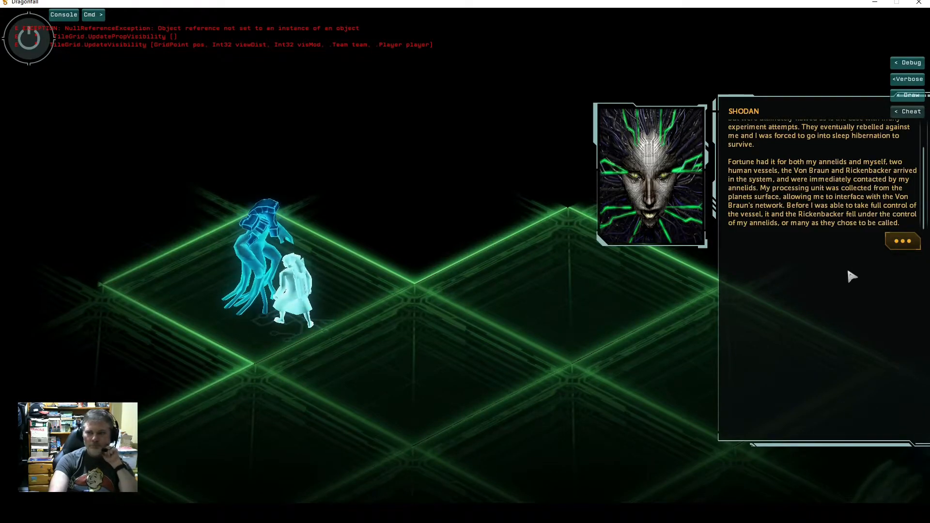
{"action": "left_click", "coordinate": [902, 241]}
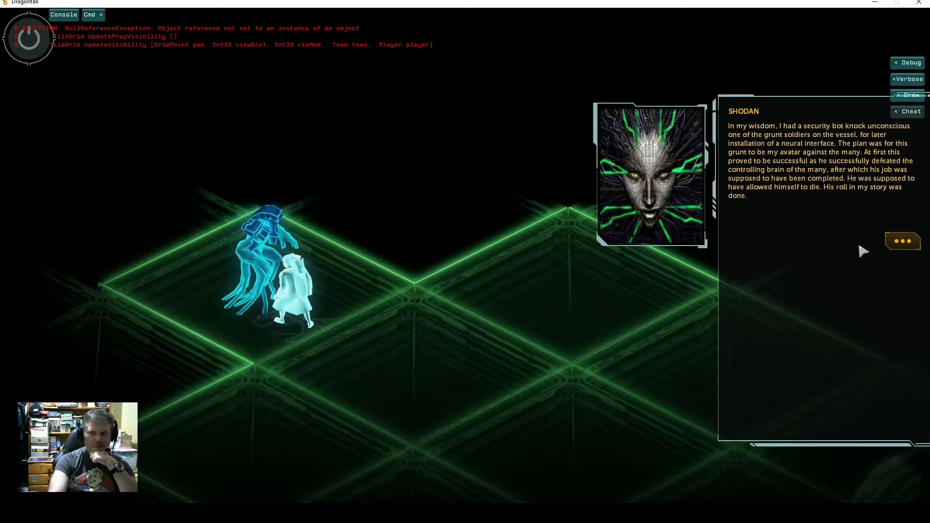
{"action": "left_click", "coordinate": [906, 241]}
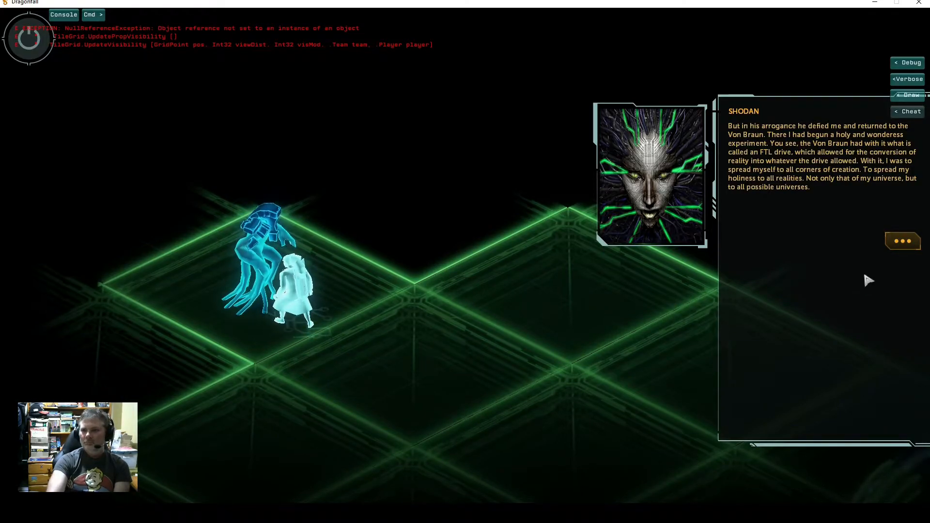
{"action": "left_click", "coordinate": [903, 248]}
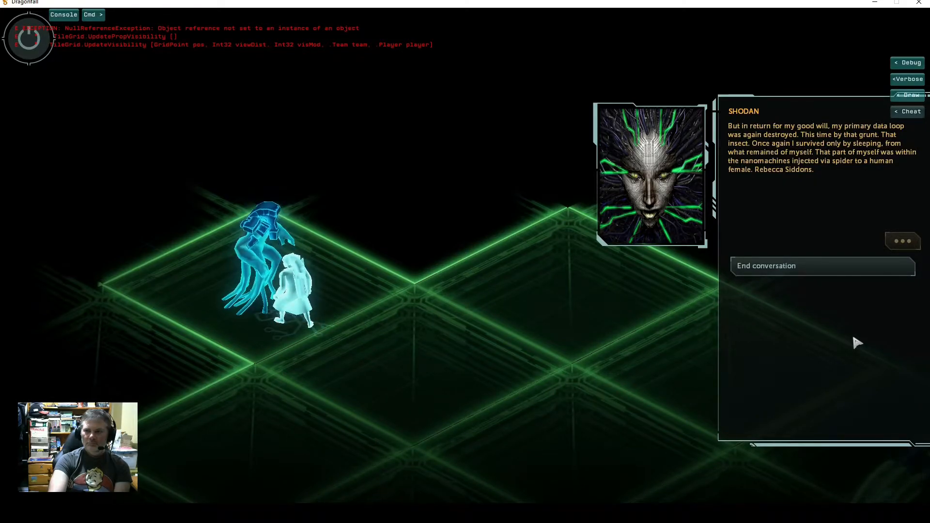
End the SHODAN conversation and take the persona back through the riddle room and its far gate to the Matrix crossroads.
{"action": "left_click", "coordinate": [852, 270]}
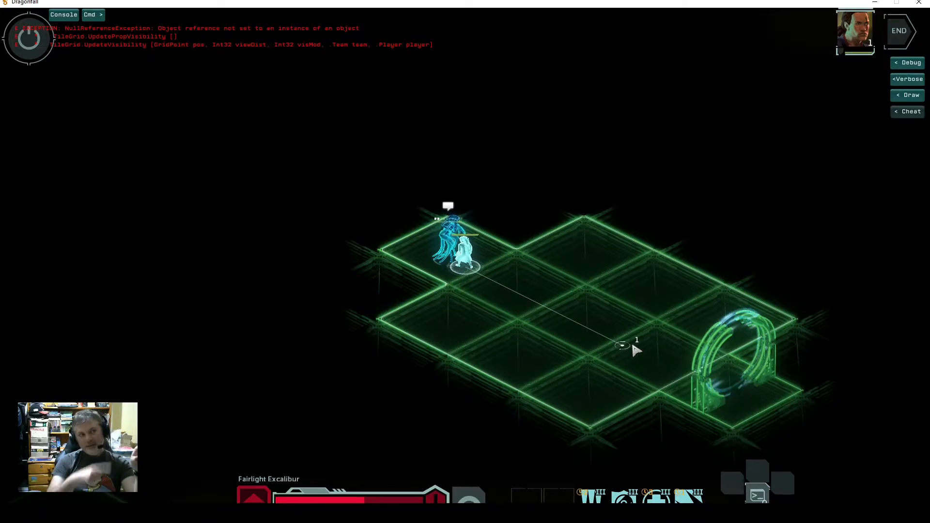
{"action": "left_click", "coordinate": [670, 380]}
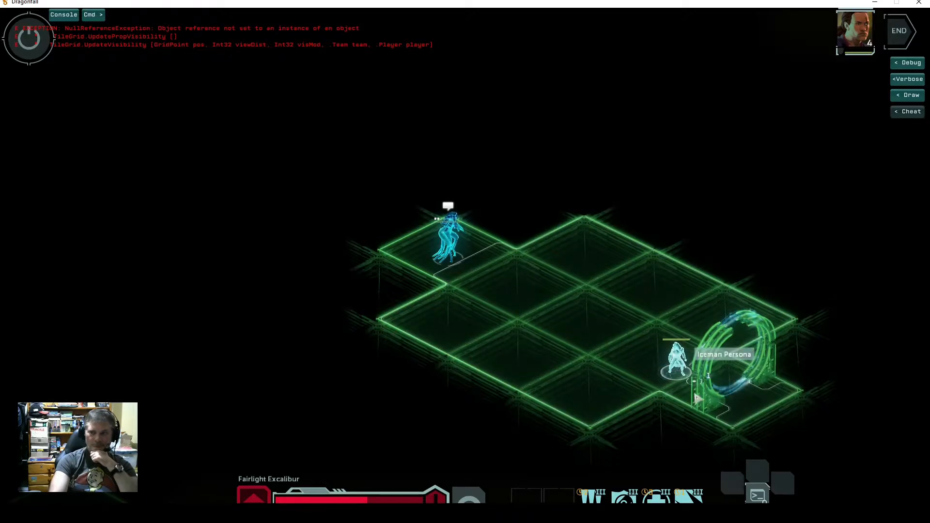
{"action": "left_click", "coordinate": [748, 412]}
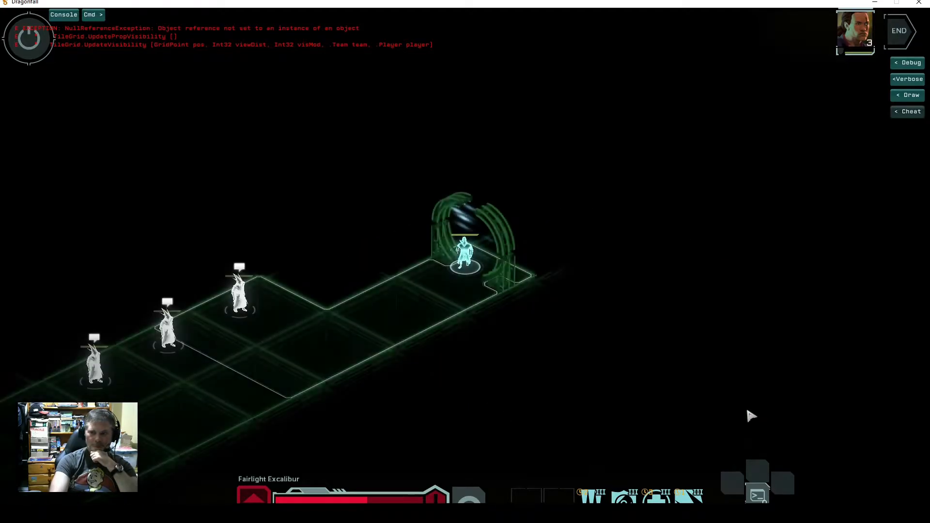
{"action": "left_click_drag", "start_coordinate": [320, 388], "coordinate": [411, 198]}
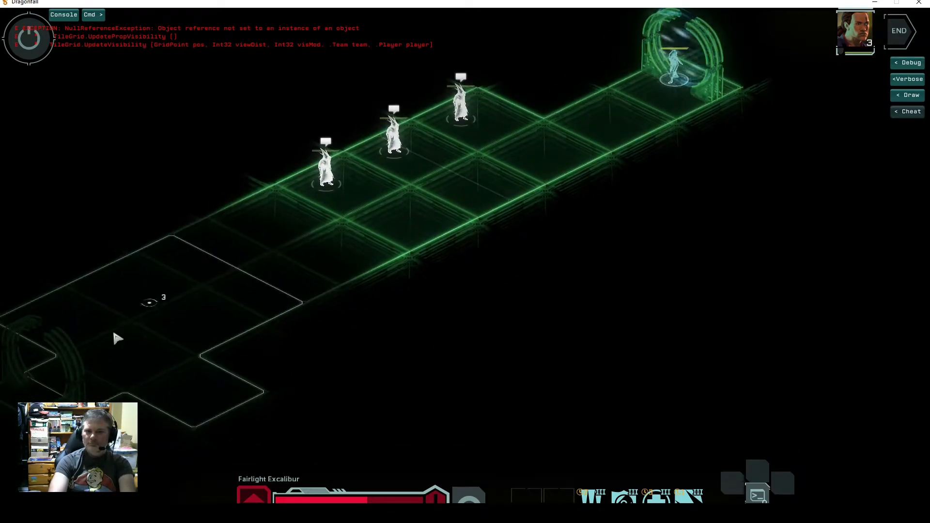
{"action": "left_click", "coordinate": [63, 383]}
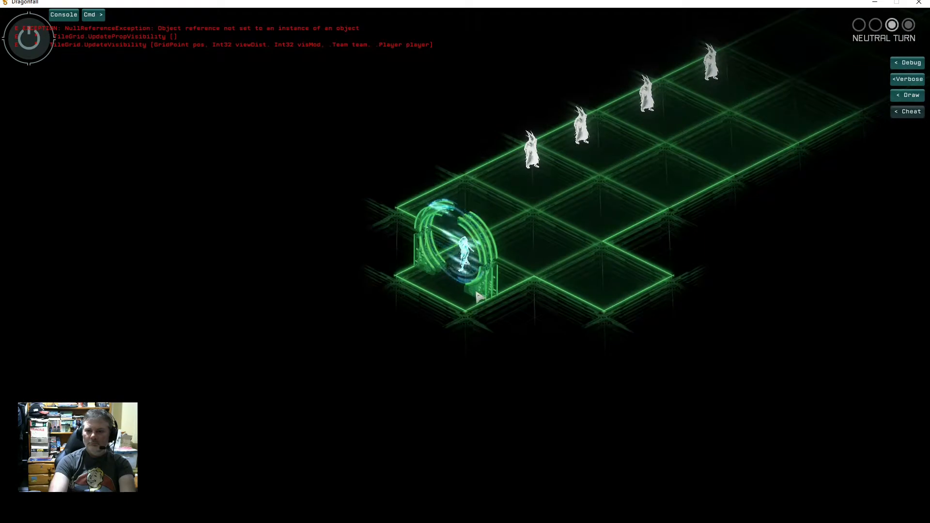
{"action": "left_click", "coordinate": [440, 287]}
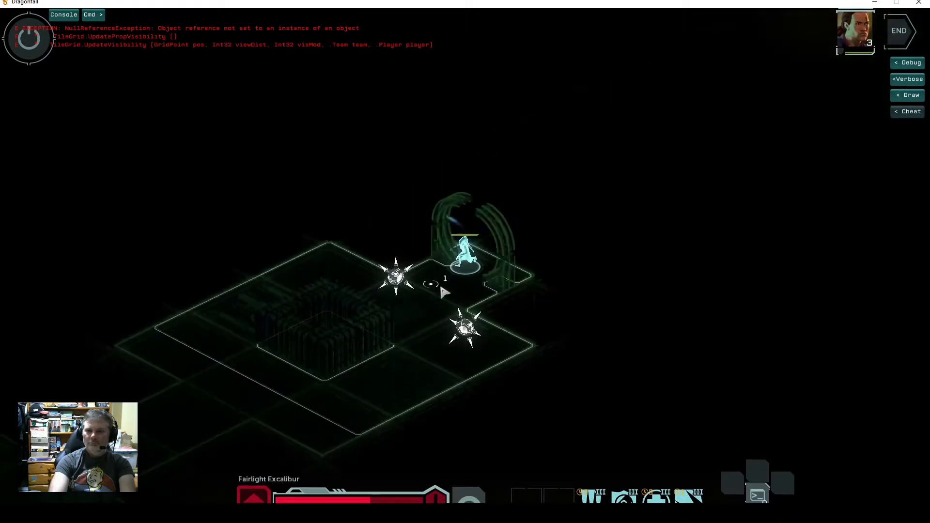
Move the persona across the crossroads to the opposite arm and through the gate at its end.
{"action": "key", "text": "a"}
{"action": "key", "text": "s"}
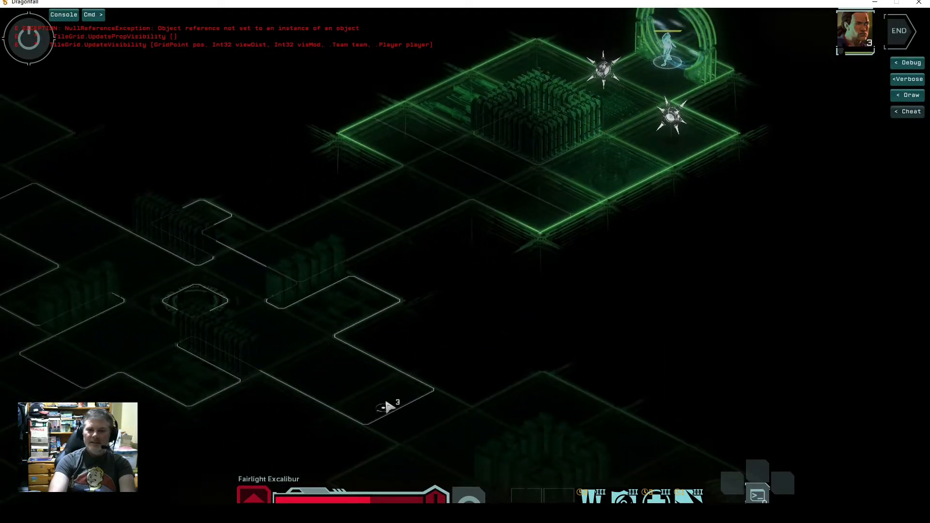
{"action": "left_click", "coordinate": [386, 403]}
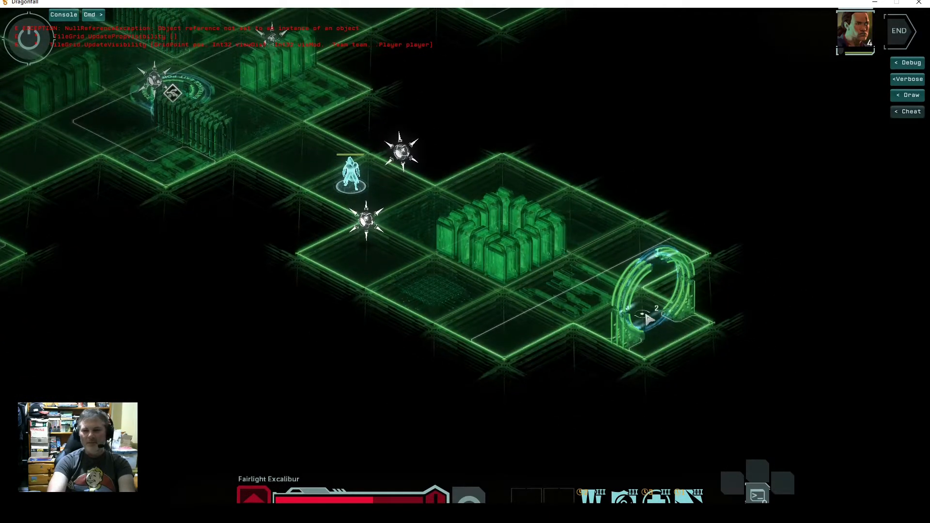
{"action": "left_click", "coordinate": [660, 330]}
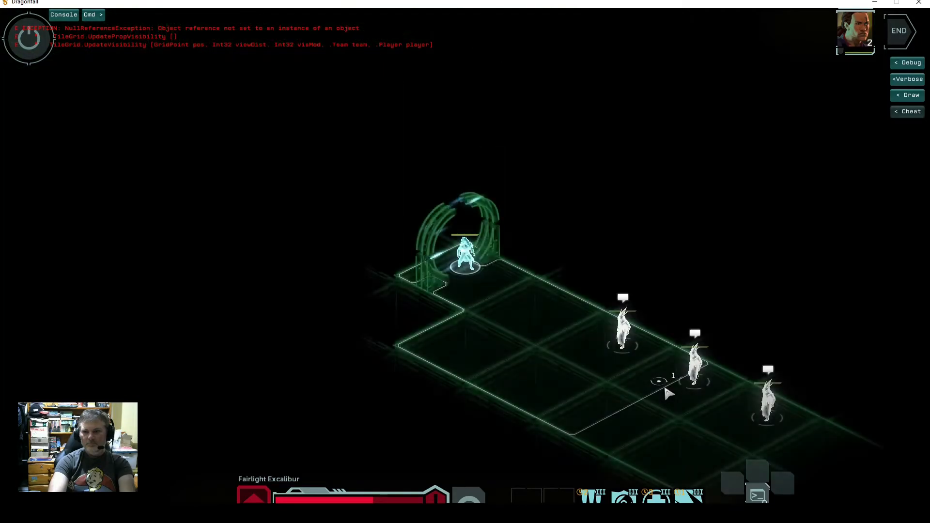
Walk along the row of three white figures and hear the statements of Tim, Bob and Jane.
{"action": "left_click", "coordinate": [549, 287]}
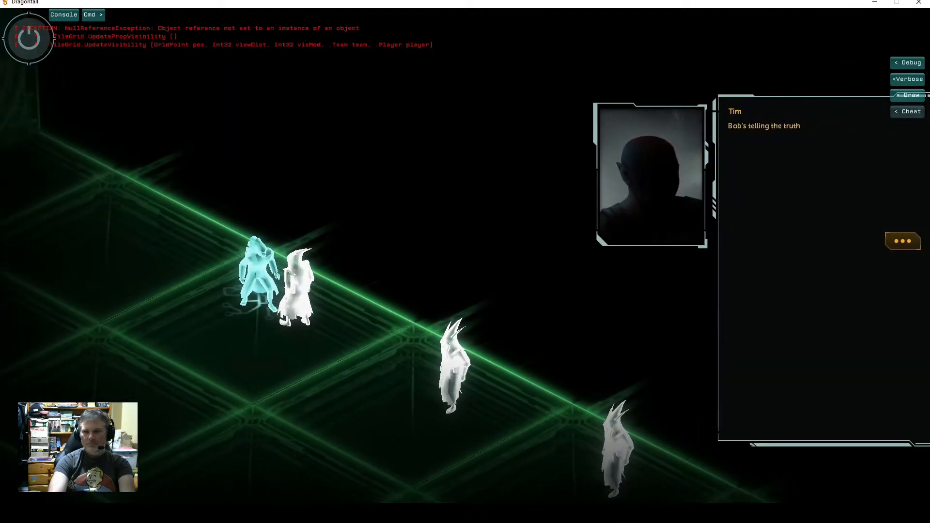
{"action": "left_click", "coordinate": [906, 243]}
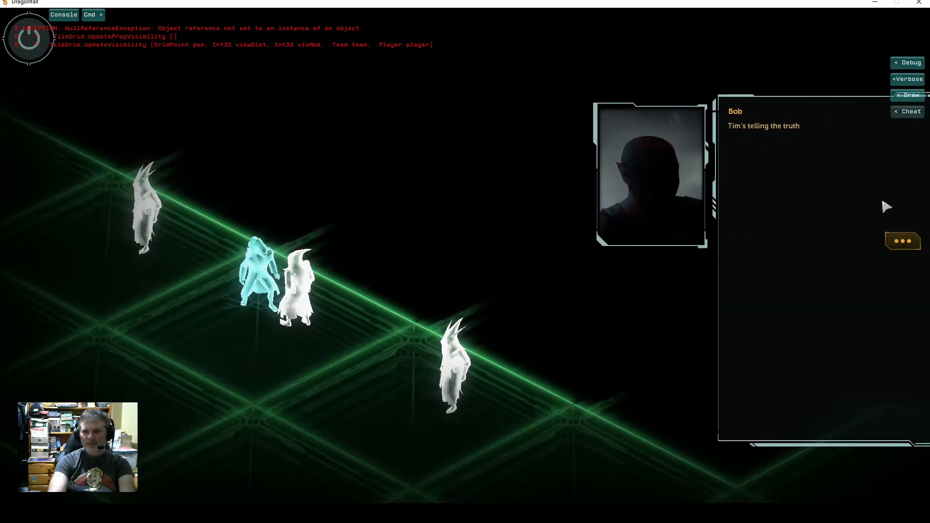
{"action": "left_click", "coordinate": [900, 247]}
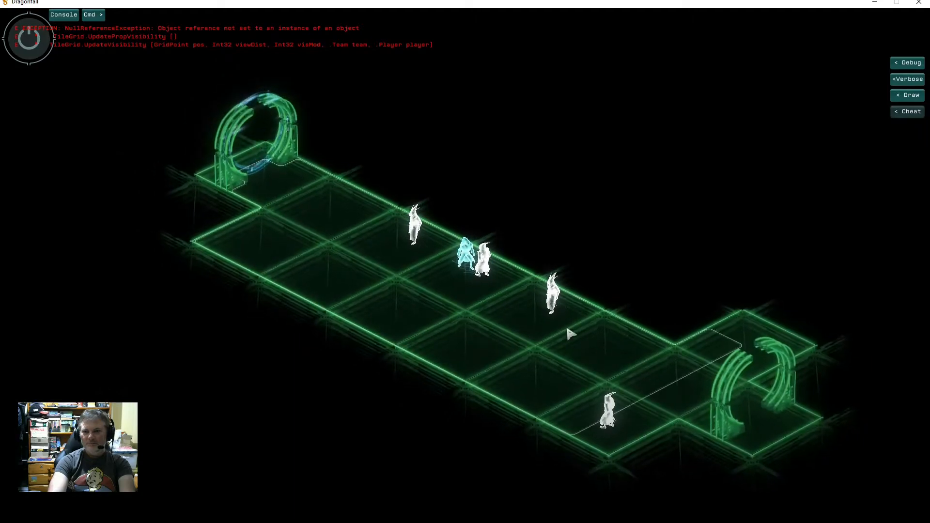
{"action": "left_click", "coordinate": [498, 302]}
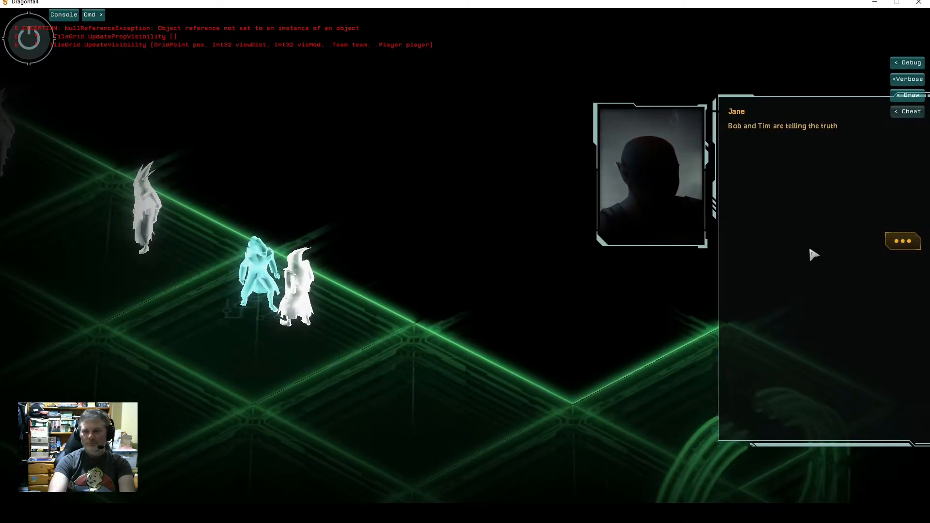
{"action": "left_click", "coordinate": [906, 244]}
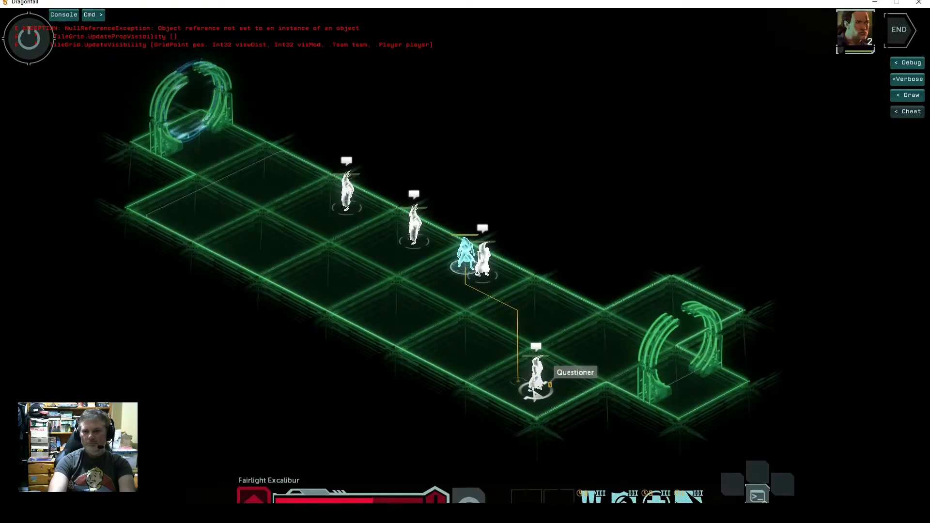
Talk to the Questioner and answer "Jane" to the question of who is not telling the truth.
{"action": "left_click", "coordinate": [535, 395]}
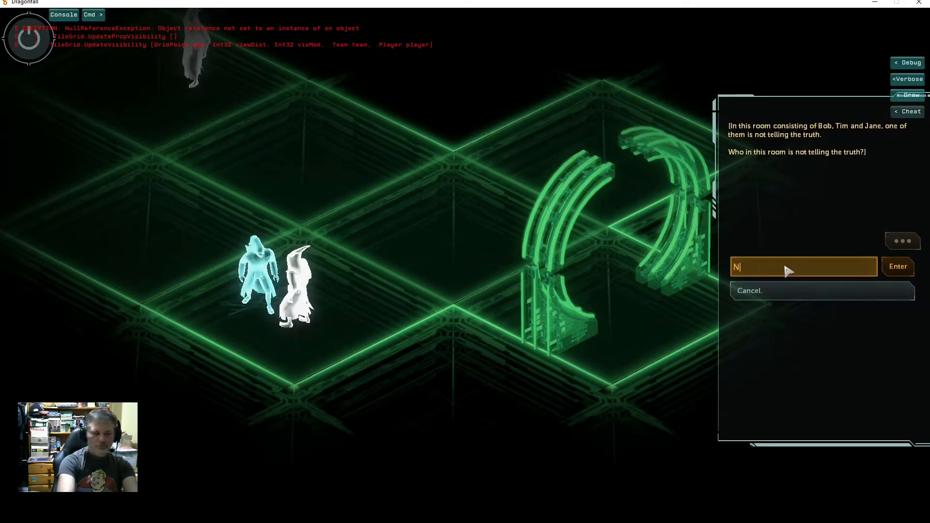
{"action": "type", "text": "e"}
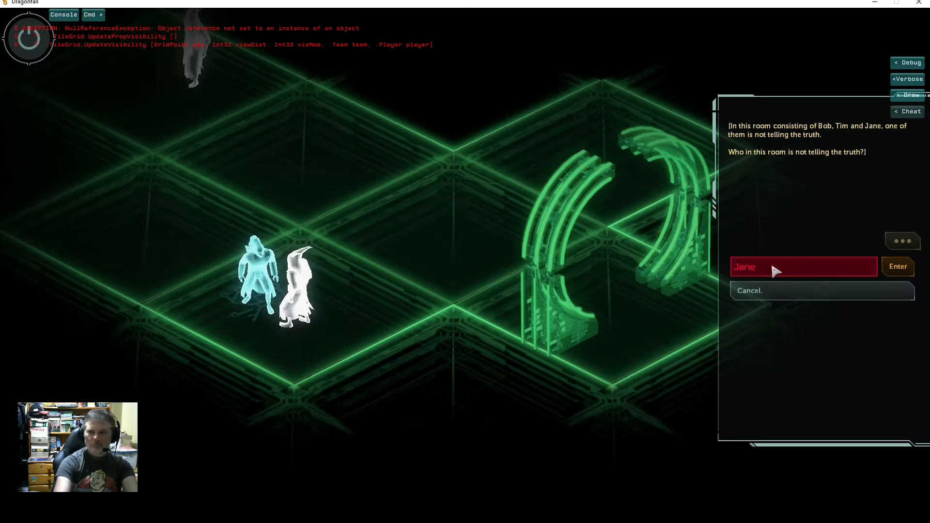
{"action": "key", "text": "Return"}
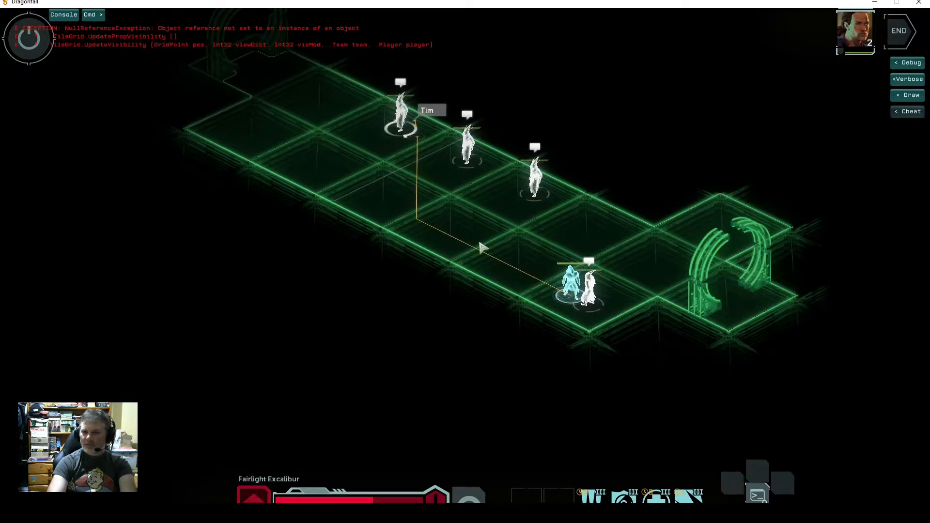
{"action": "key", "text": "d"}
{"action": "key", "text": "d"}
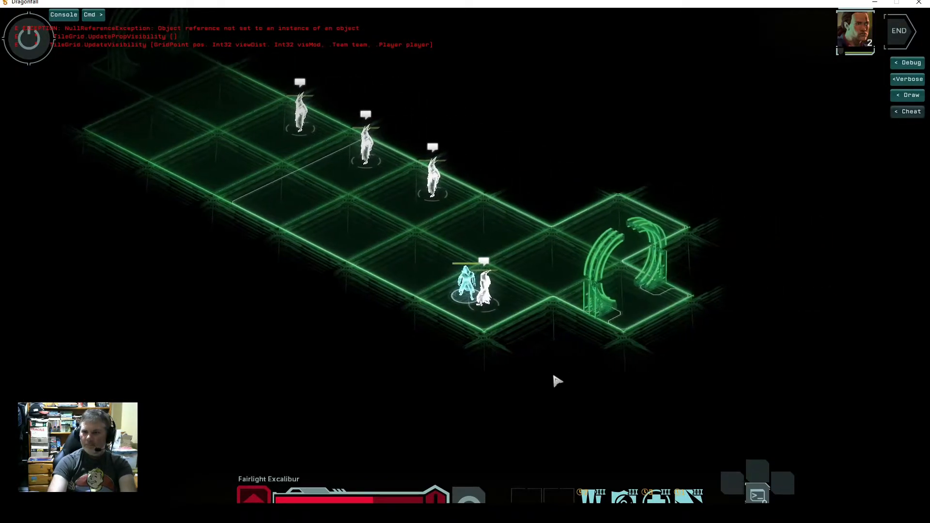
Switch to the Shadowrun Editor and look over the Children of Citadel Hideout scene for the Matrix puzzle rooms.
{"action": "key", "text": "alt+Tab"}
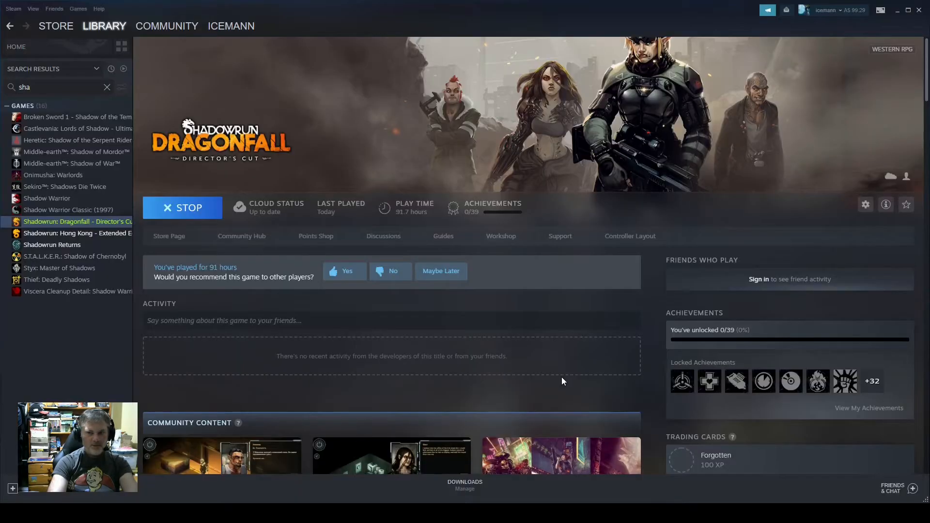
{"action": "key", "text": "alt+Tab"}
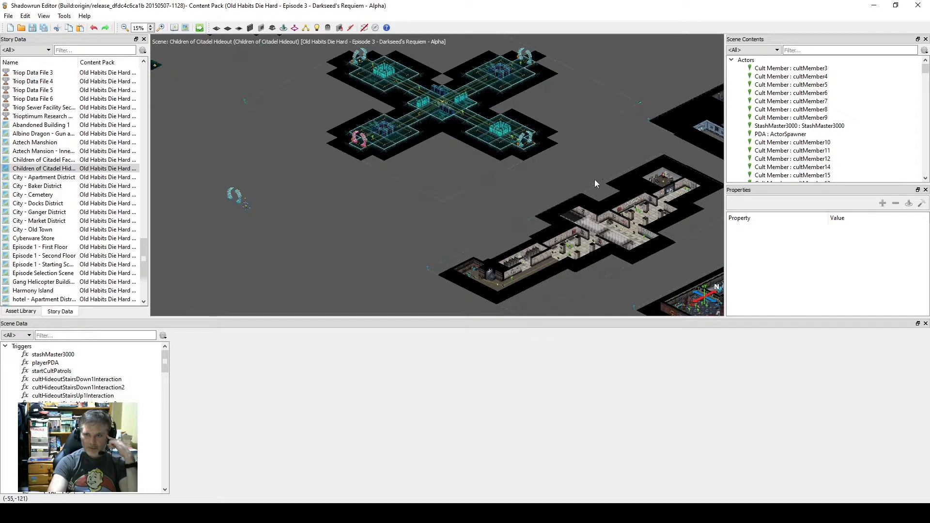
{"action": "middle_click_drag", "start_coordinate": [594, 179], "coordinate": [354, 150]}
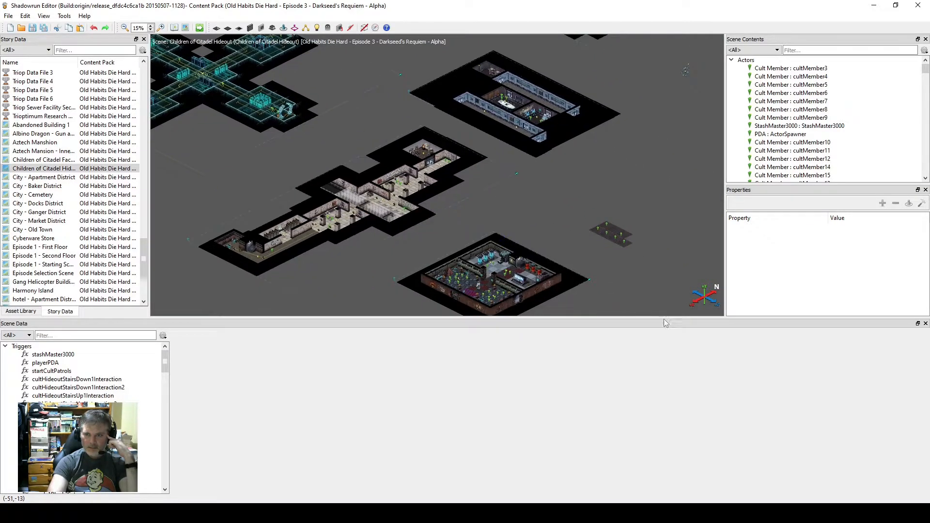
{"action": "middle_click_drag", "start_coordinate": [639, 310], "coordinate": [484, 266]}
{"action": "scroll", "coordinate": [461, 229], "scroll_direction": "up", "scroll_amount": 8}
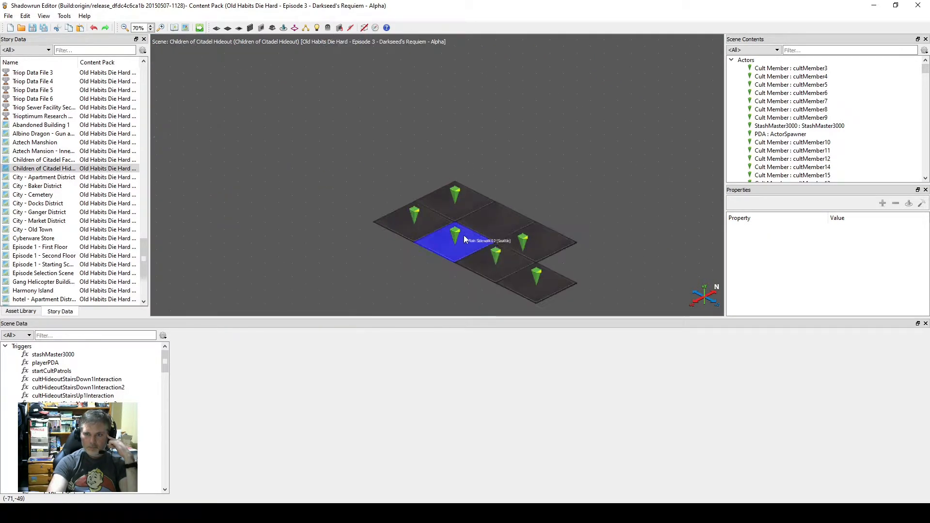
{"action": "scroll", "coordinate": [464, 234], "scroll_direction": "down", "scroll_amount": 10}
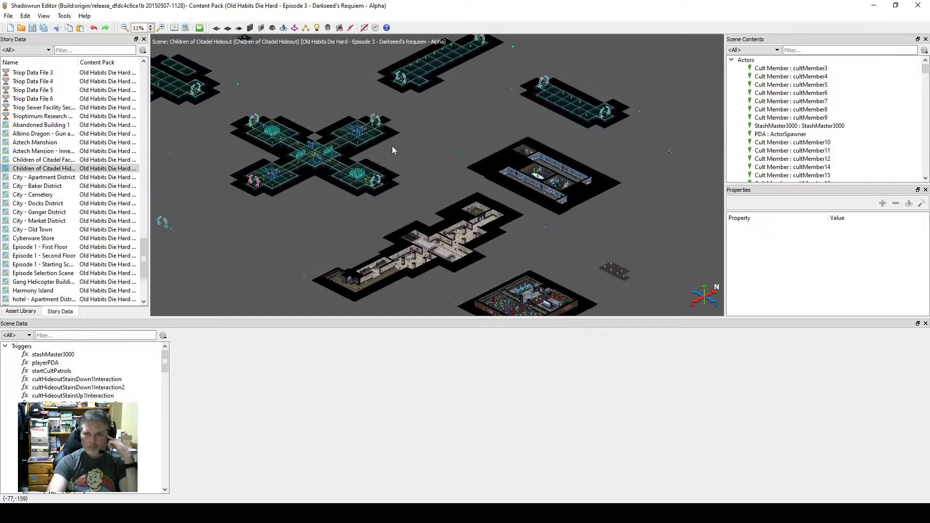
{"action": "middle_click_drag", "start_coordinate": [373, 163], "coordinate": [623, 87]}
{"action": "scroll", "coordinate": [404, 141], "scroll_direction": "down", "scroll_amount": 3}
{"action": "middle_click_drag", "start_coordinate": [404, 142], "coordinate": [469, 257]}
{"action": "scroll", "coordinate": [451, 247], "scroll_direction": "up", "scroll_amount": 3}
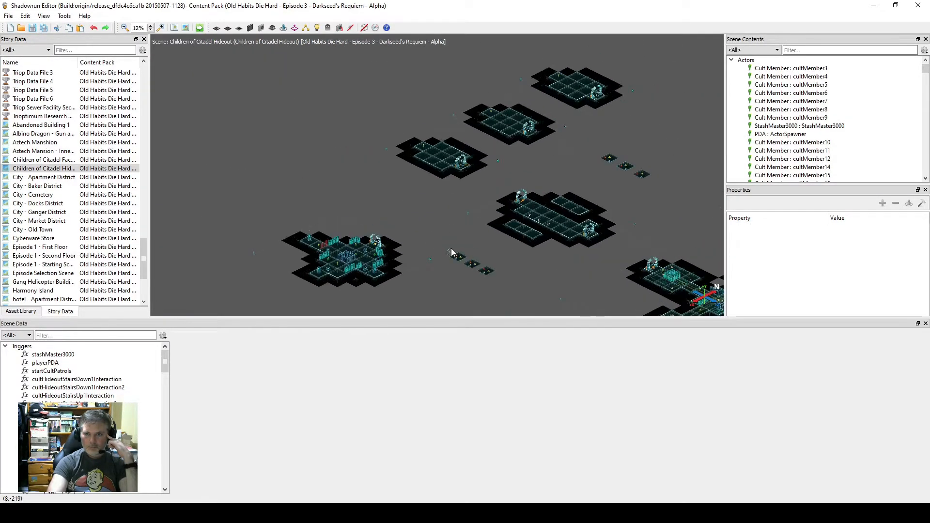
{"action": "scroll", "coordinate": [452, 248], "scroll_direction": "up", "scroll_amount": 3}
{"action": "middle_click_drag", "start_coordinate": [525, 278], "coordinate": [571, 122]}
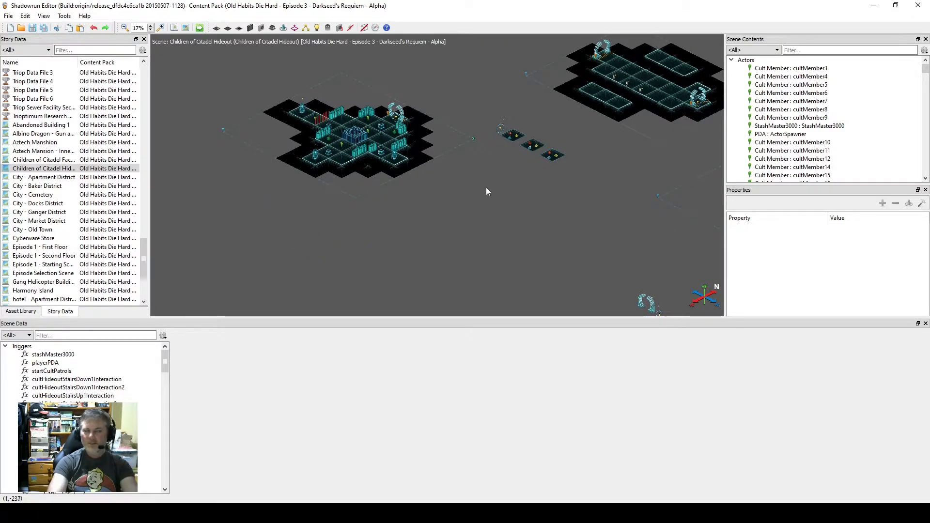
{"action": "middle_click_drag", "start_coordinate": [487, 189], "coordinate": [434, 233]}
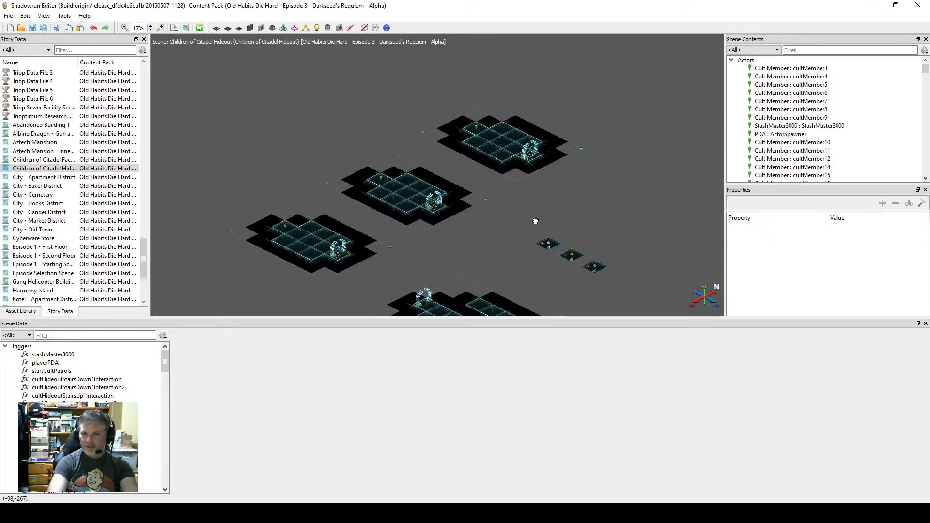
Locate the truth-puzzle room in the scene and examine its Questioner spawner beside the exit gate.
{"action": "middle_click_drag", "start_coordinate": [535, 221], "coordinate": [478, 235]}
{"action": "scroll", "coordinate": [464, 228], "scroll_direction": "up", "scroll_amount": 5}
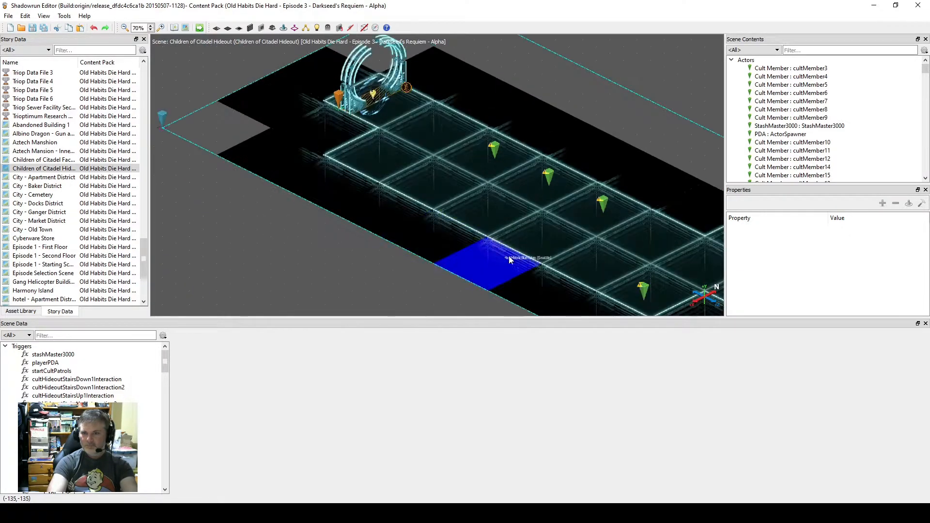
{"action": "middle_click_drag", "start_coordinate": [553, 273], "coordinate": [406, 184]}
{"action": "scroll", "coordinate": [407, 184], "scroll_direction": "up", "scroll_amount": 1}
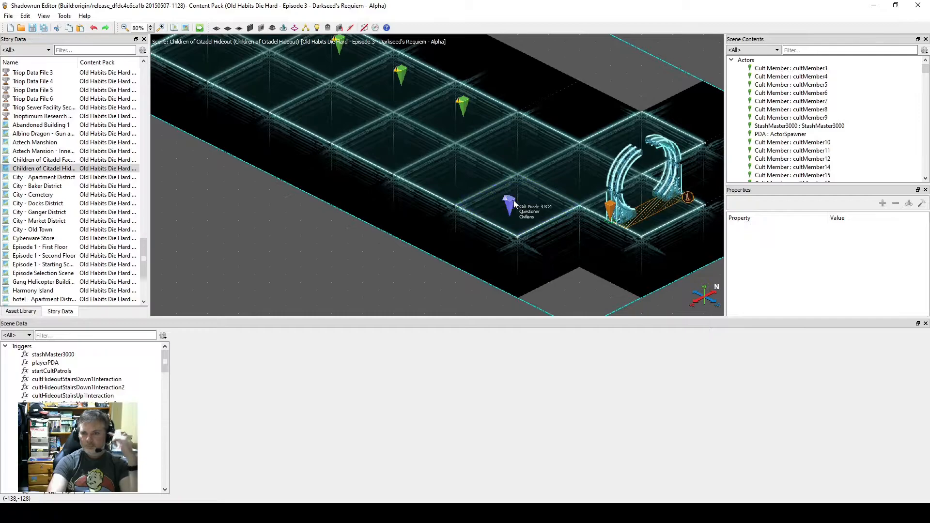
{"action": "scroll", "coordinate": [514, 204], "scroll_direction": "up", "scroll_amount": 1}
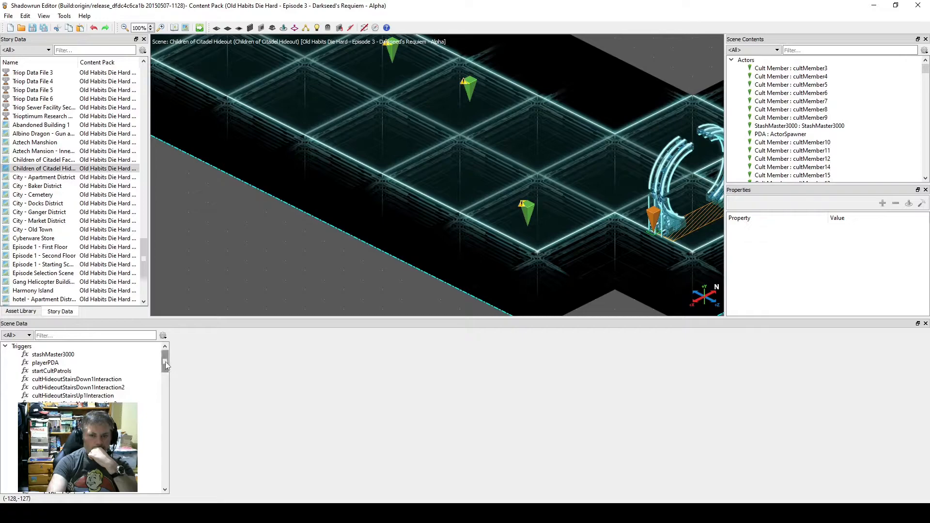
Examine the triggers for the activateInvisibleCamera2 event and its Part2 and Part3 follow-ups.
{"action": "left_click_drag", "start_coordinate": [165, 362], "coordinate": [171, 402]}
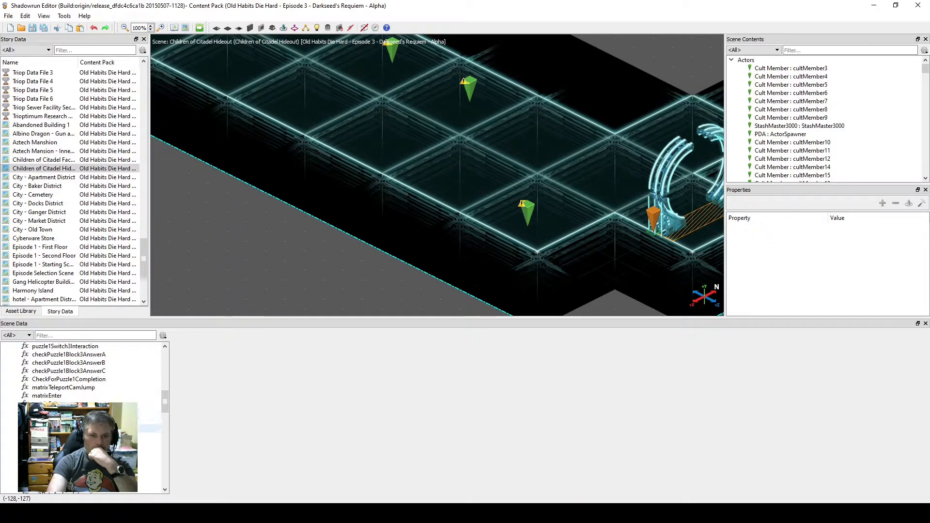
{"action": "left_click", "coordinate": [149, 436]}
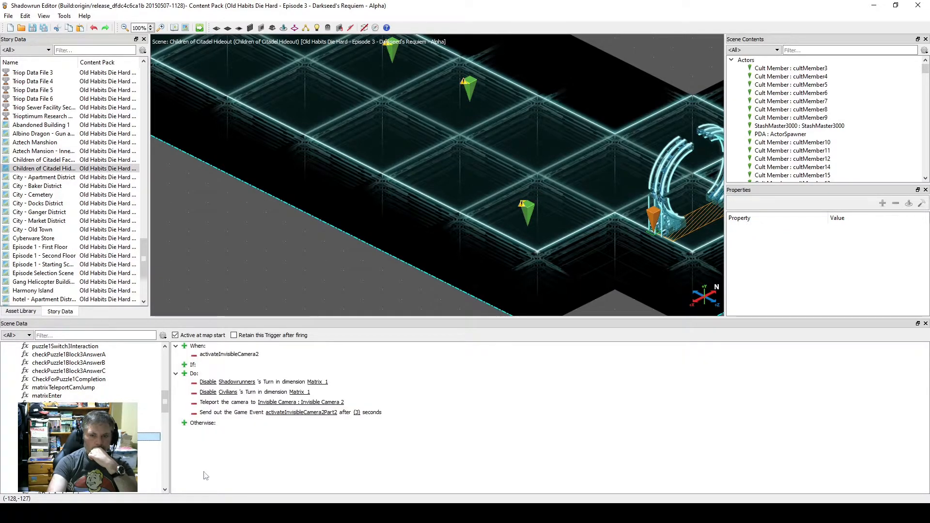
{"action": "left_click", "coordinate": [149, 444]}
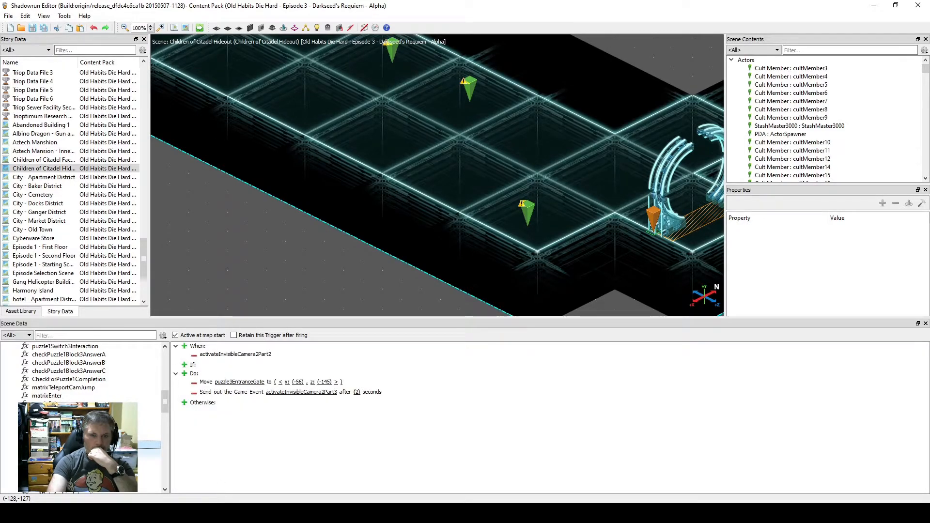
{"action": "left_click", "coordinate": [97, 453]}
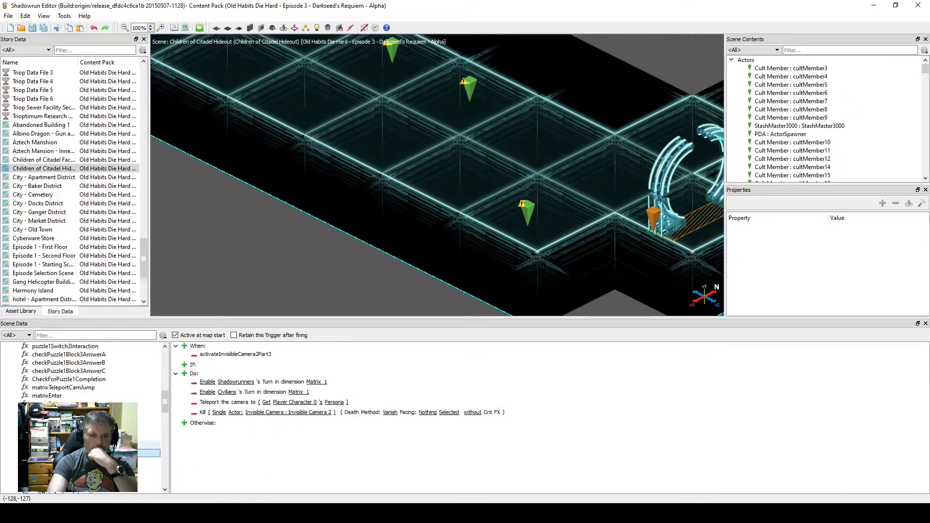
{"action": "left_click", "coordinate": [87, 445]}
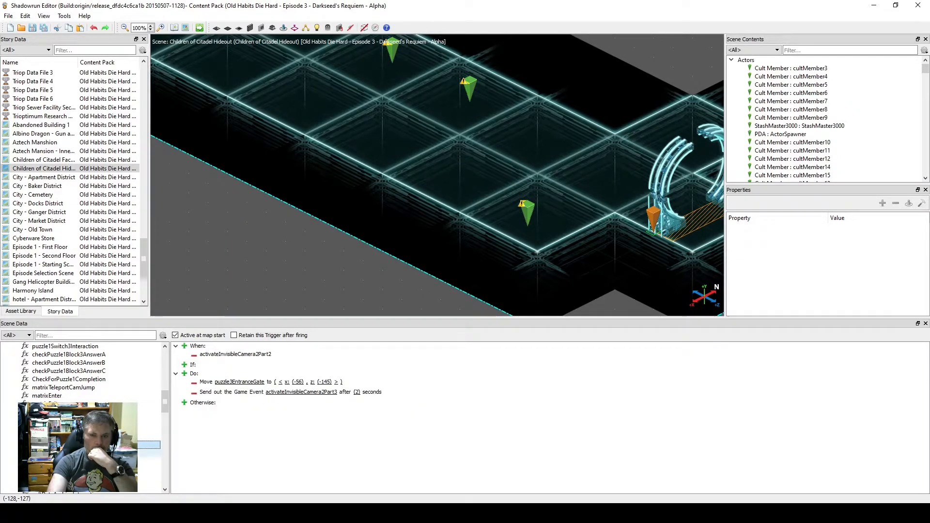
{"action": "left_click", "coordinate": [87, 452]}
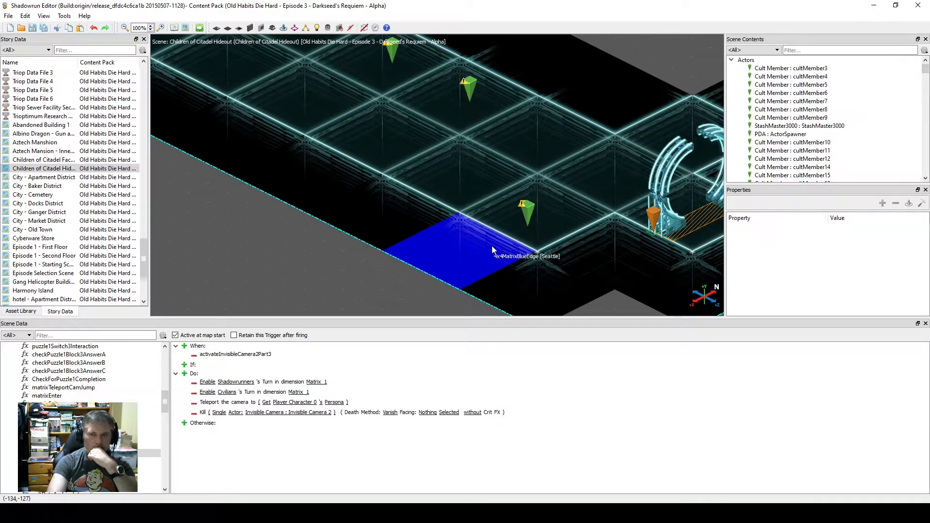
Examine the character sheet and conversation interaction of the Cult Puzzle 3 IC 4 spawner in the truth-puzzle room.
{"action": "left_click", "coordinate": [591, 239]}
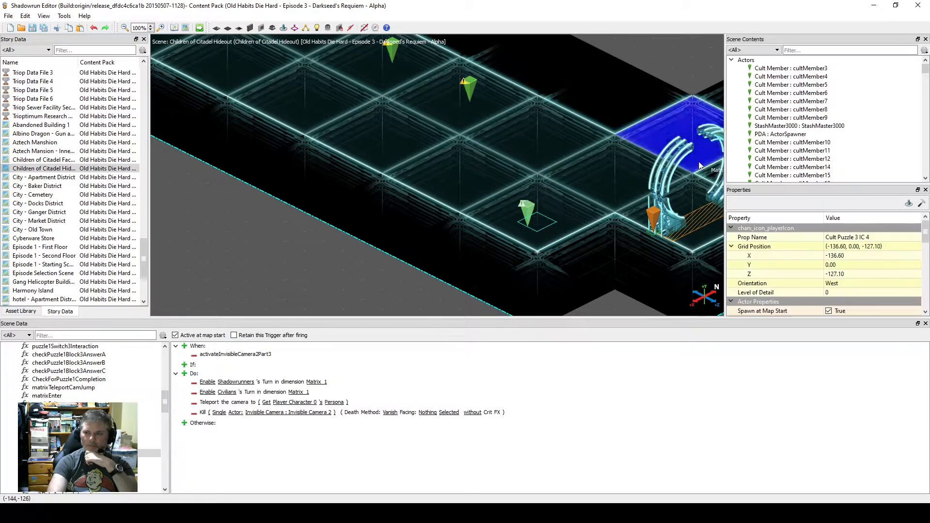
{"action": "left_click", "coordinate": [909, 203]}
{"action": "left_click", "coordinate": [644, 416]}
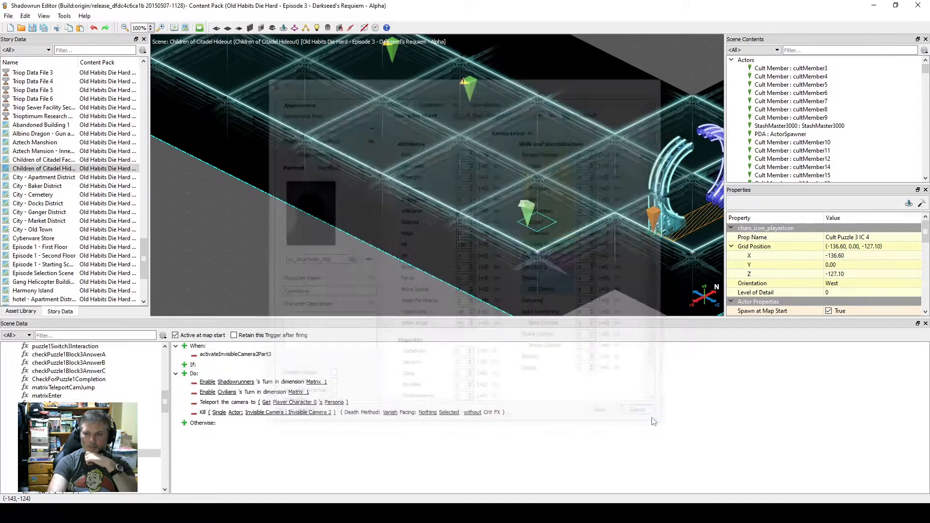
{"action": "double_click", "coordinate": [591, 238]}
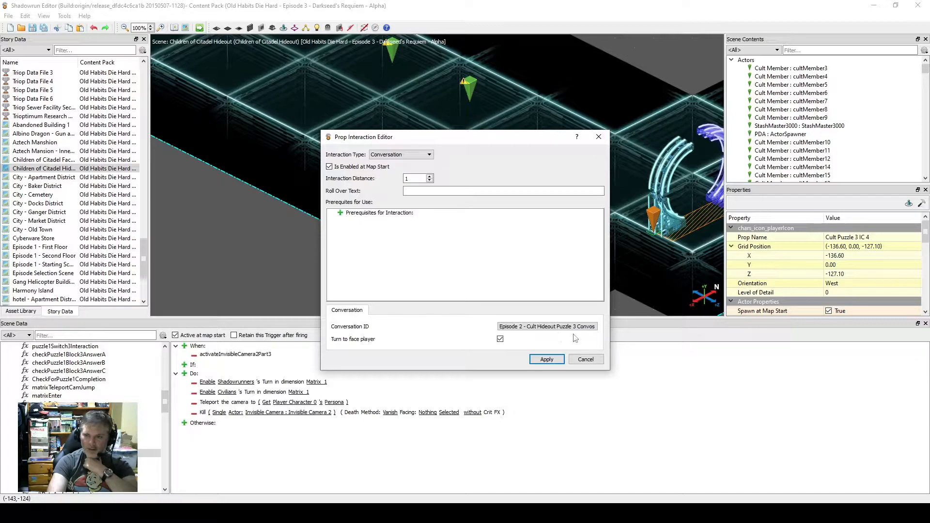
{"action": "left_click", "coordinate": [586, 359]}
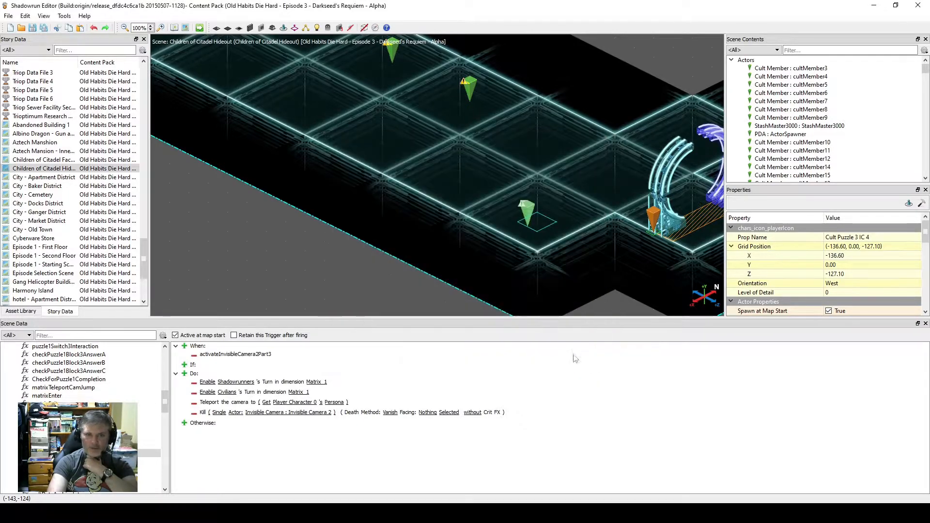
Find the Episode 2 - Cult Hideout Puzzle 3 Convos conversation in the story data and open it to review its dialogue branches.
{"action": "scroll", "coordinate": [143, 245], "scroll_direction": "up", "scroll_amount": 7}
{"action": "left_click_drag", "start_coordinate": [147, 244], "coordinate": [150, 146]}
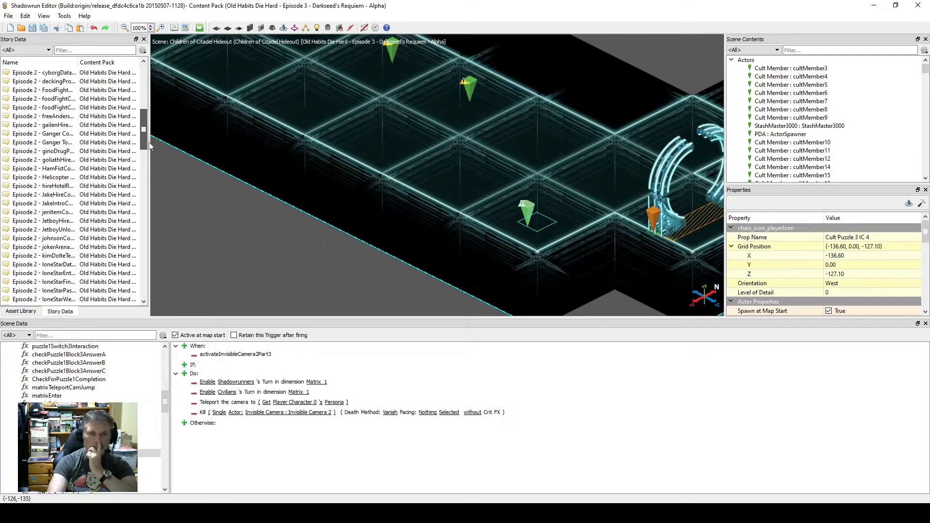
{"action": "left_click_drag", "start_coordinate": [150, 146], "coordinate": [150, 147]}
{"action": "left_click", "coordinate": [923, 204]}
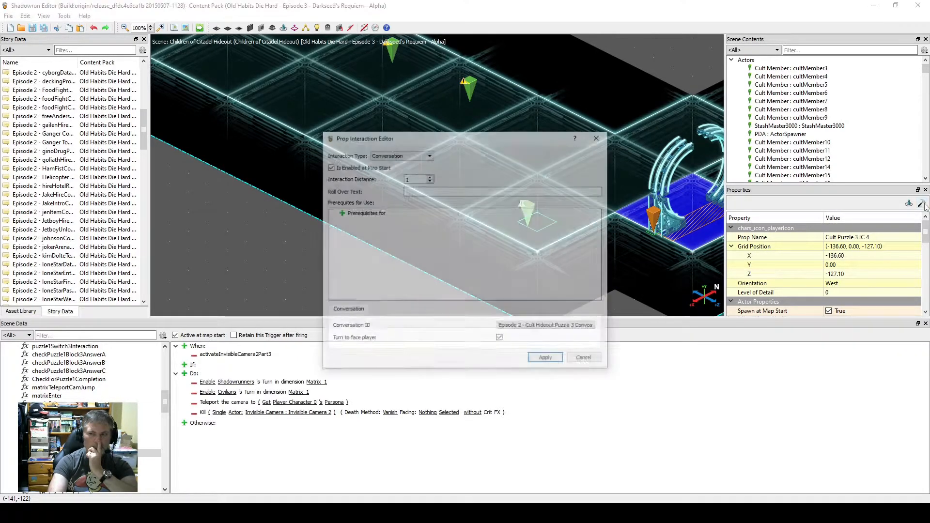
{"action": "left_click", "coordinate": [585, 359]}
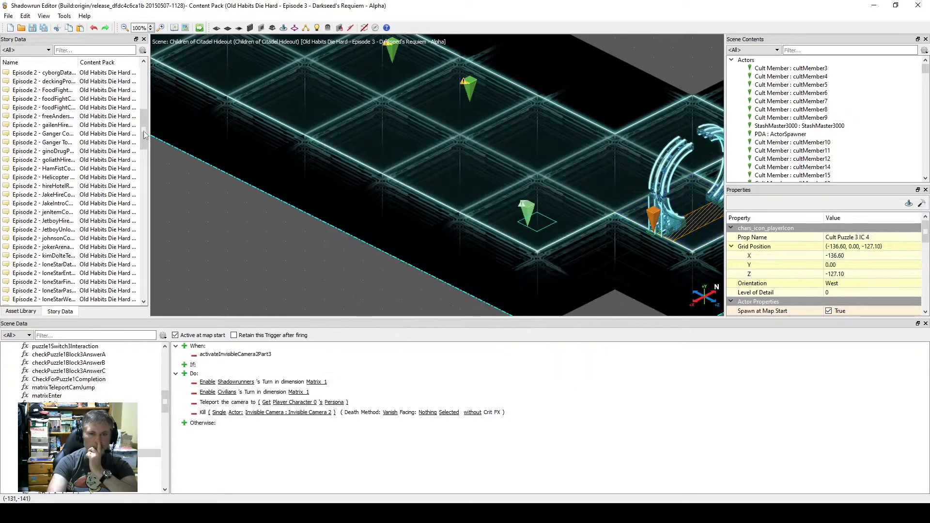
{"action": "left_click_drag", "start_coordinate": [146, 134], "coordinate": [147, 118]}
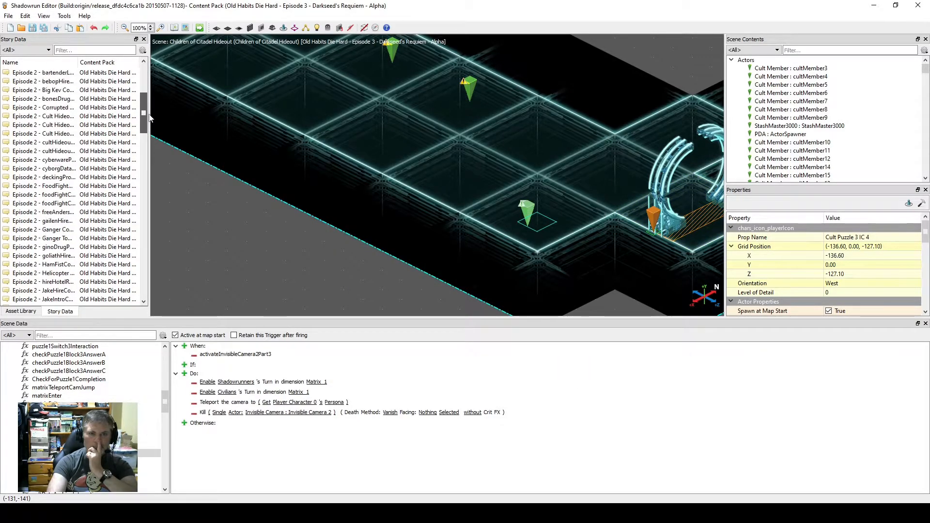
{"action": "left_click_drag", "start_coordinate": [77, 62], "coordinate": [103, 63]}
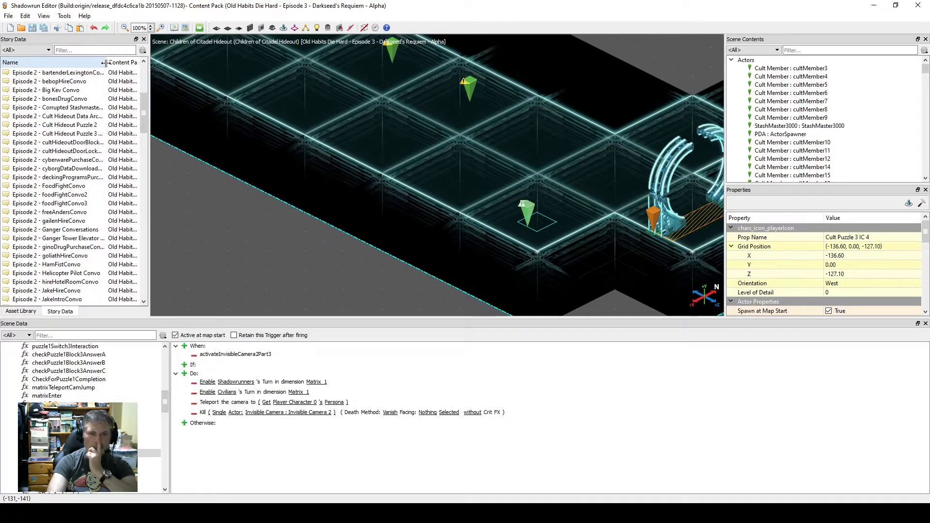
{"action": "double_click", "coordinate": [68, 134]}
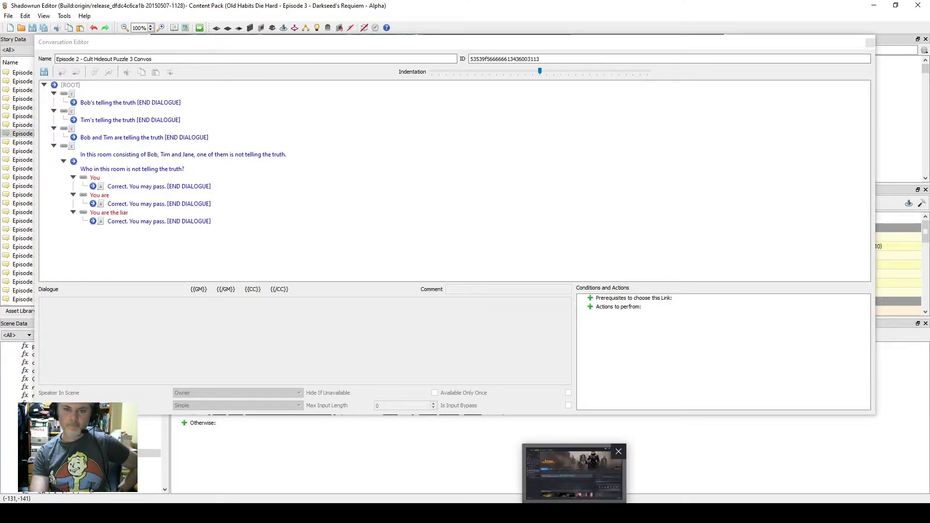
Switch to Steam and read the player's bug report in the "stuck on the riddle" discussion from the comment notifications.
{"action": "left_click", "coordinate": [565, 496]}
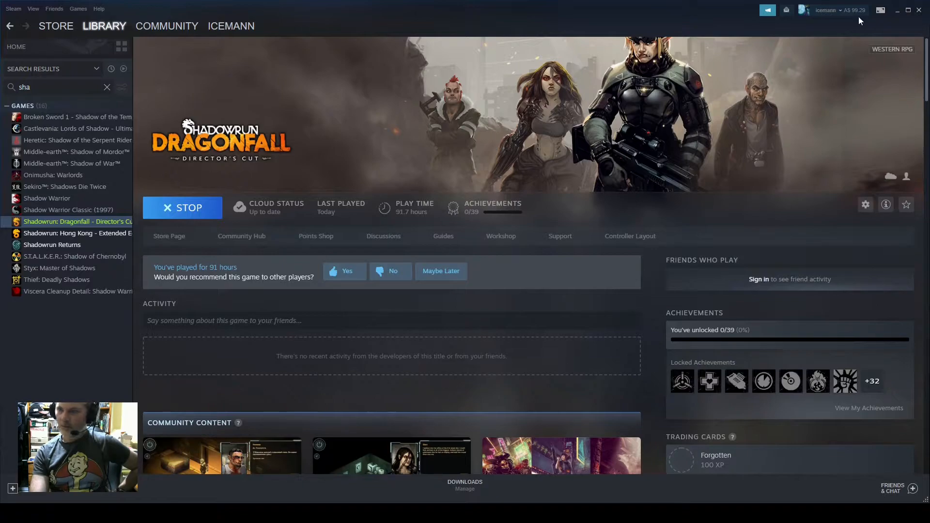
{"action": "left_click", "coordinate": [787, 10]}
{"action": "left_click", "coordinate": [734, 25]}
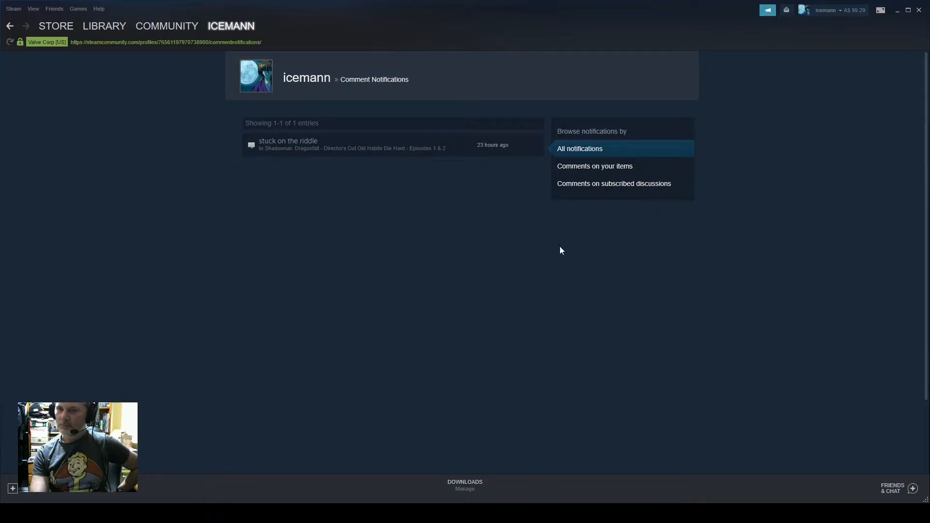
{"action": "left_click", "coordinate": [373, 147]}
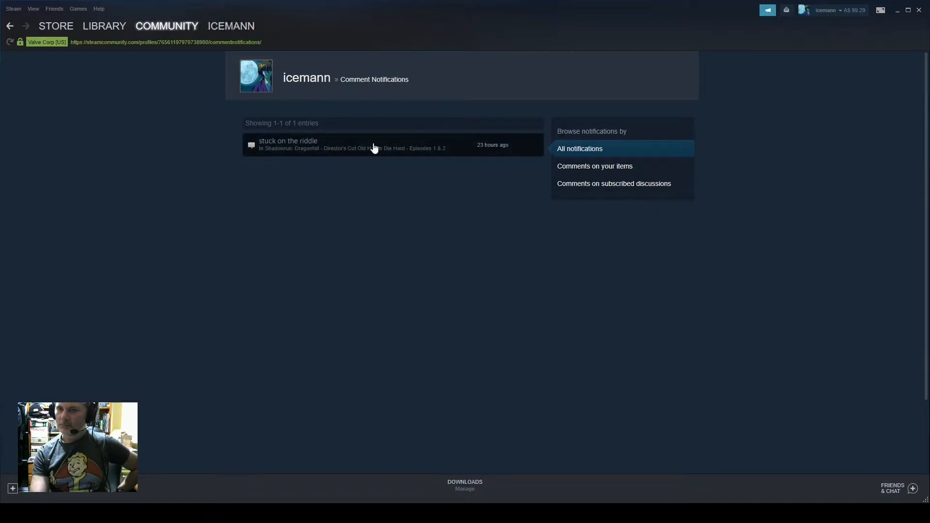
{"action": "scroll", "coordinate": [129, 334], "scroll_direction": "down", "scroll_amount": 9}
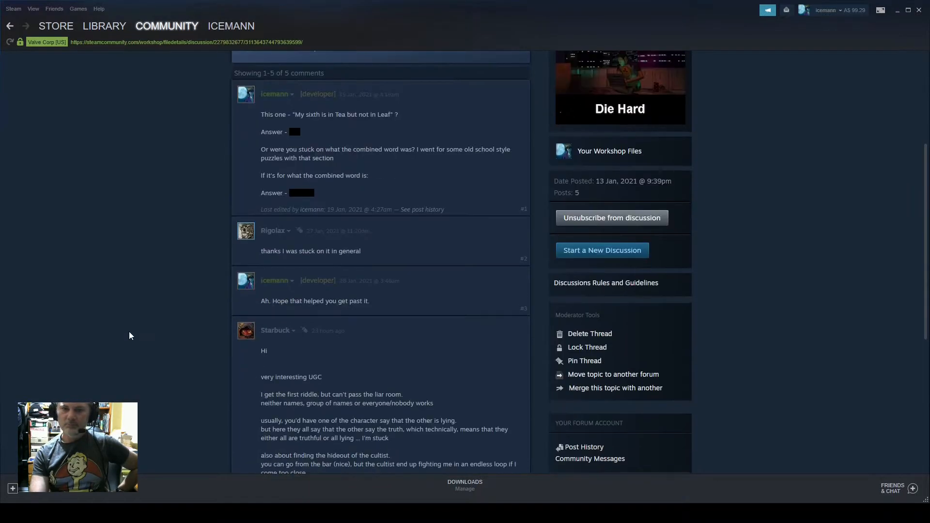
{"action": "scroll", "coordinate": [129, 333], "scroll_direction": "up", "scroll_amount": 2}
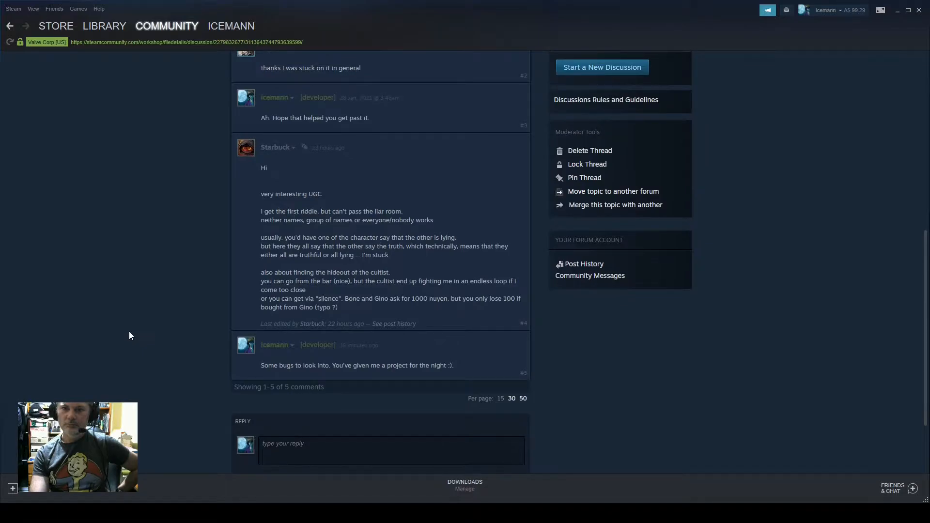
{"action": "scroll", "coordinate": [129, 335], "scroll_direction": "up", "scroll_amount": 1}
{"action": "scroll", "coordinate": [129, 334], "scroll_direction": "down", "scroll_amount": 1}
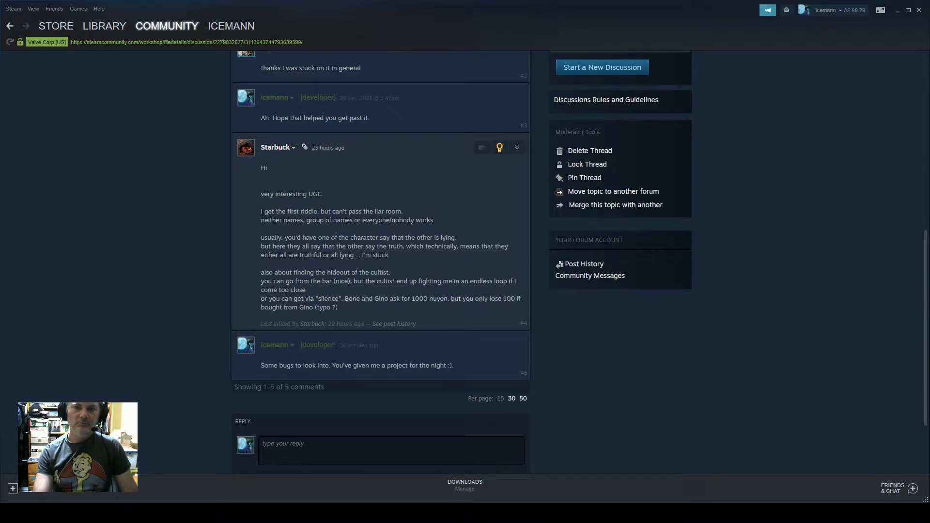
Copy the part of the player's comment about the first riddle and being stuck in the liar room.
{"action": "left_click_drag", "start_coordinate": [262, 211], "coordinate": [399, 254]}
{"action": "key", "text": "ctrl+c"}
{"action": "scroll", "coordinate": [341, 359], "scroll_direction": "down", "scroll_amount": 1}
{"action": "scroll", "coordinate": [341, 359], "scroll_direction": "down", "scroll_amount": 2}
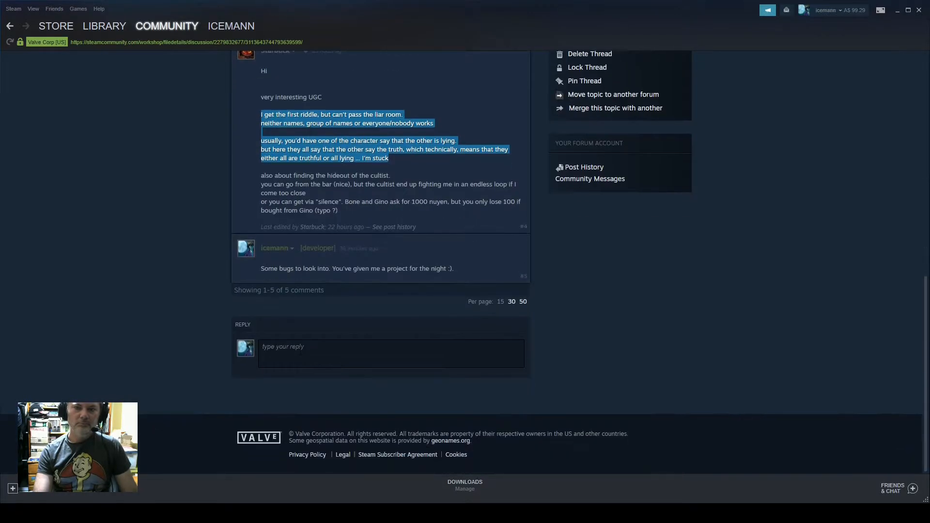
Start a reply reading "Did a dev stream addressing all of the issues you point out. To your question:".
{"action": "left_click", "coordinate": [405, 359]}
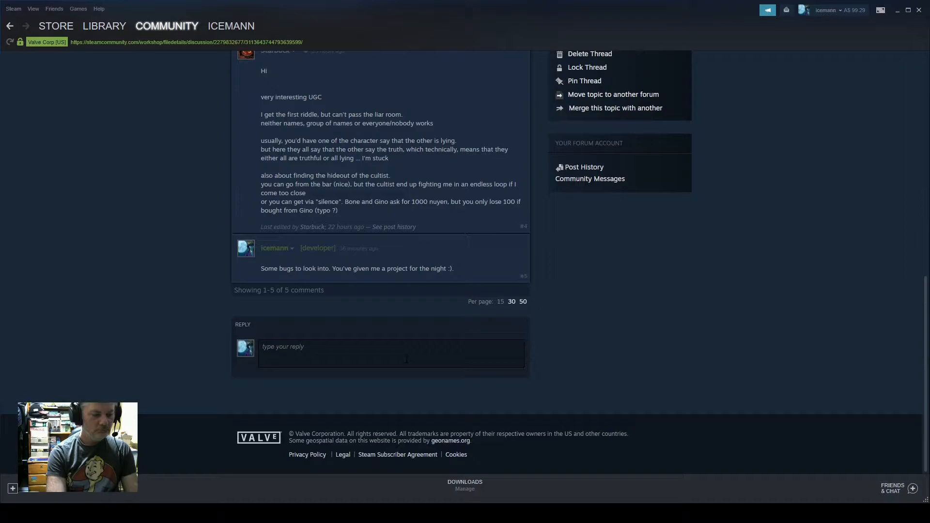
{"action": "type", "text": "Did a dev s"}
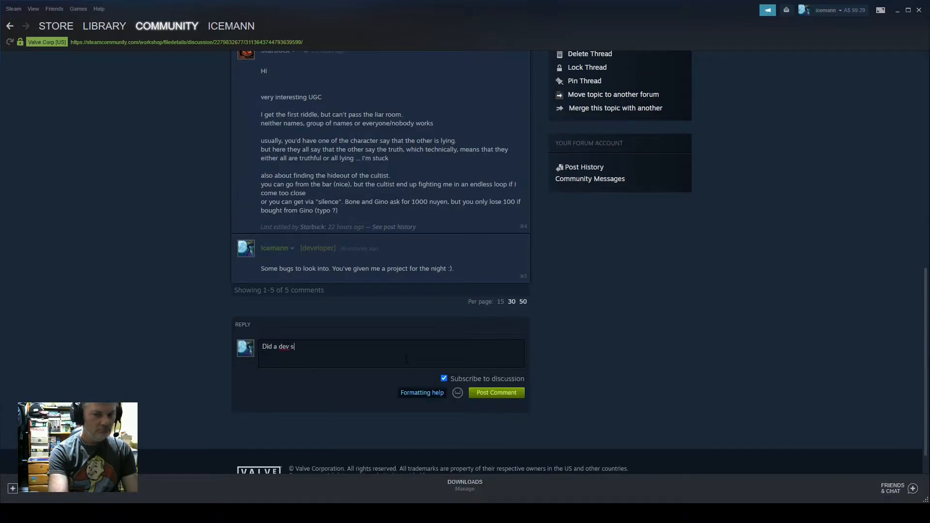
{"action": "type", "text": "tream a"}
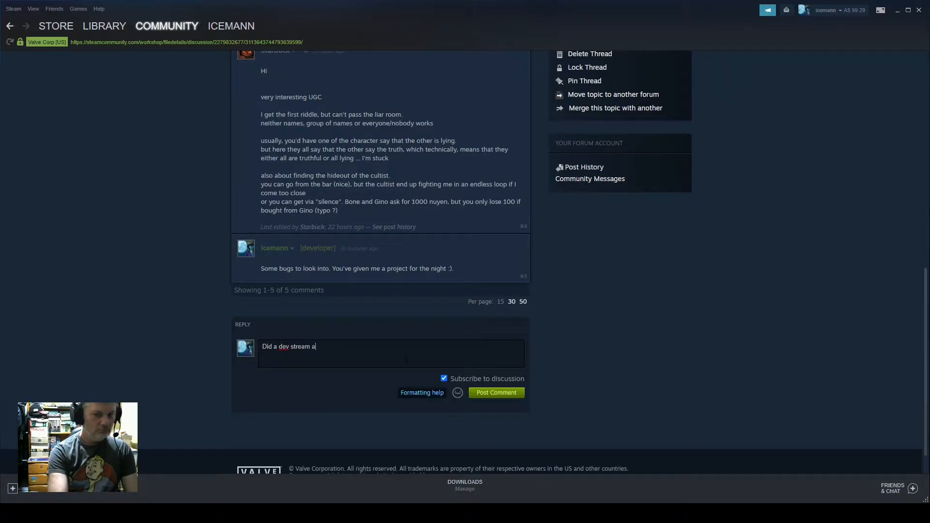
{"action": "type", "text": "ddressing th"}
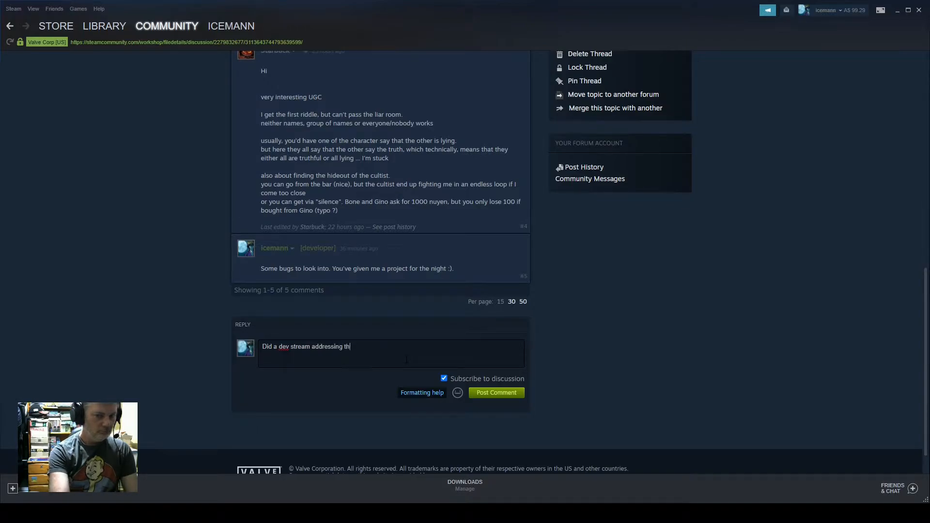
{"action": "key", "text": "BackSpace"}
{"action": "key", "text": "BackSpace"}
{"action": "type", "text": "all of your"}
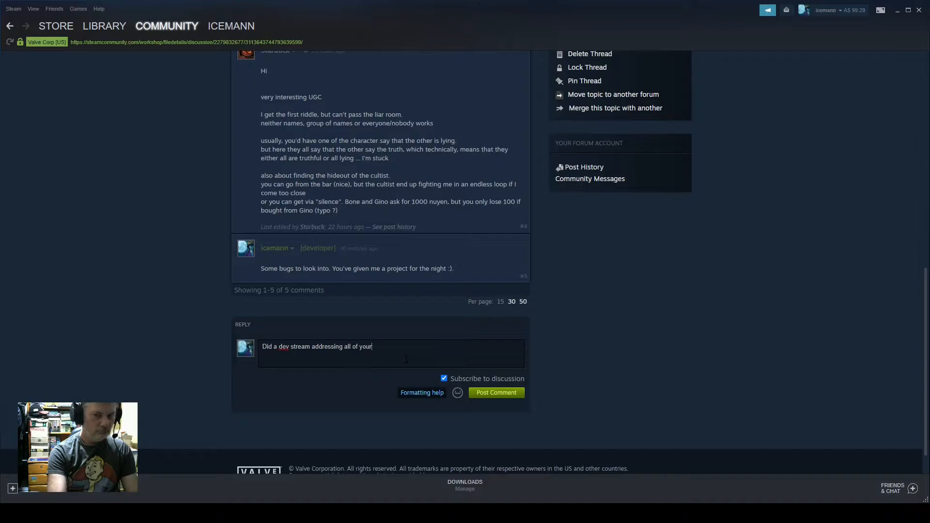
{"action": "key", "text": "BackSpace"}
{"action": "key", "text": "BackSpace"}
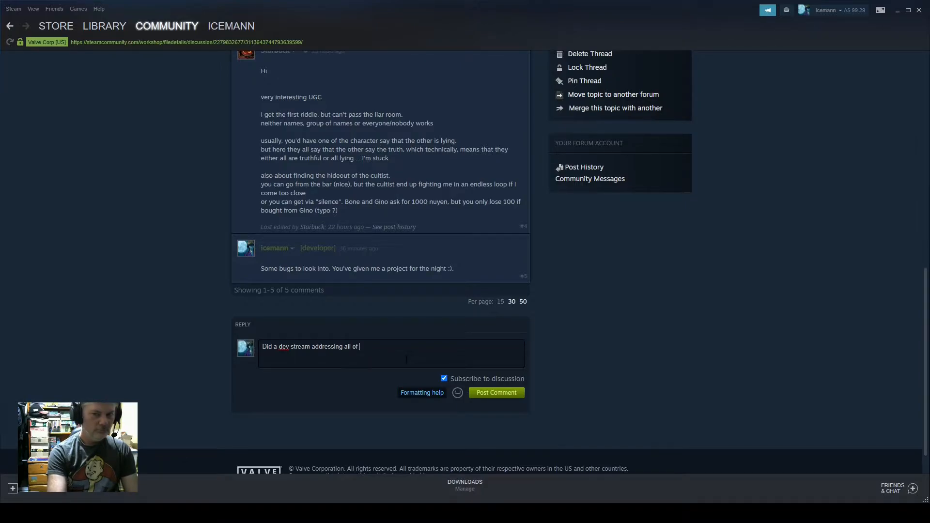
{"action": "type", "text": "the issues "}
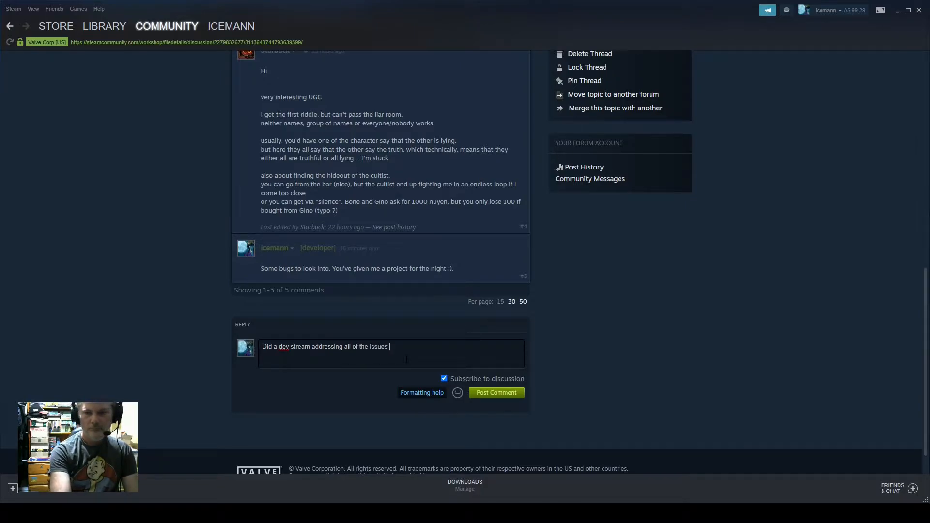
{"action": "type", "text": "you point out"}
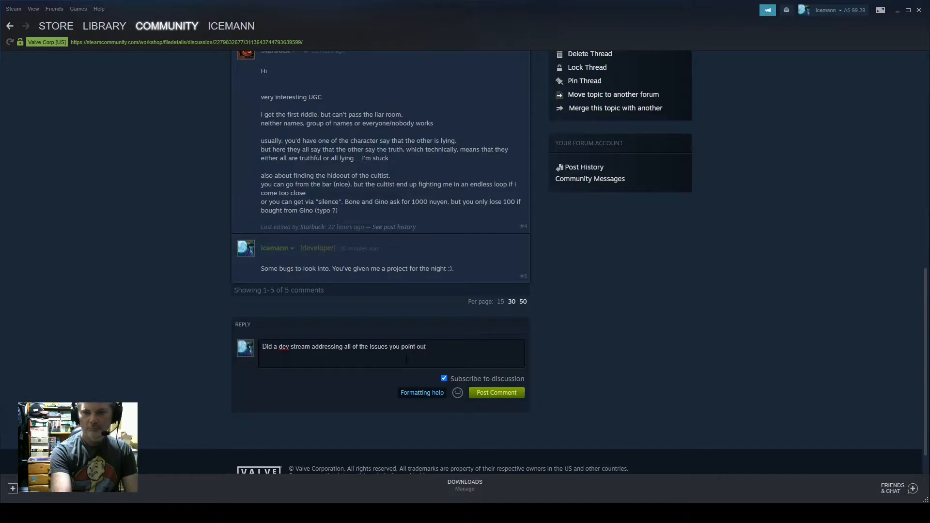
{"action": "type", "text": "."}
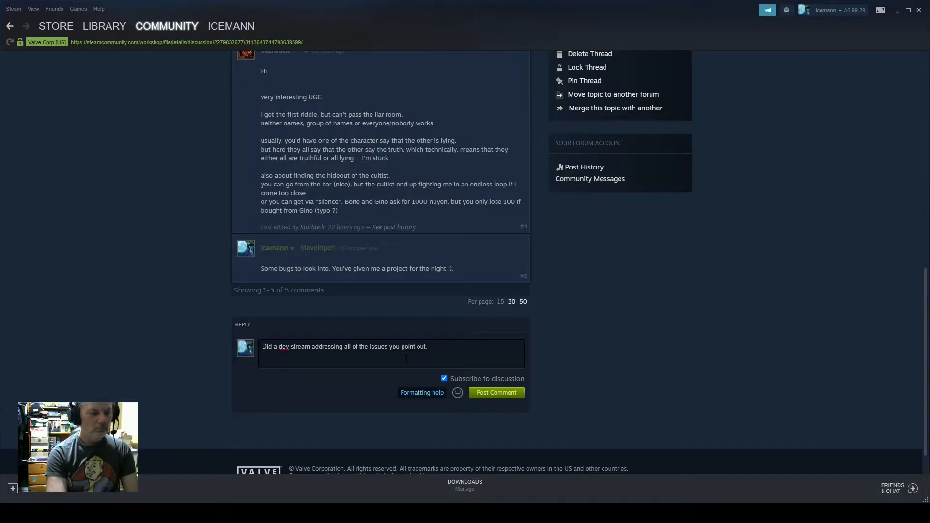
{"action": "type", "text": " To your q"}
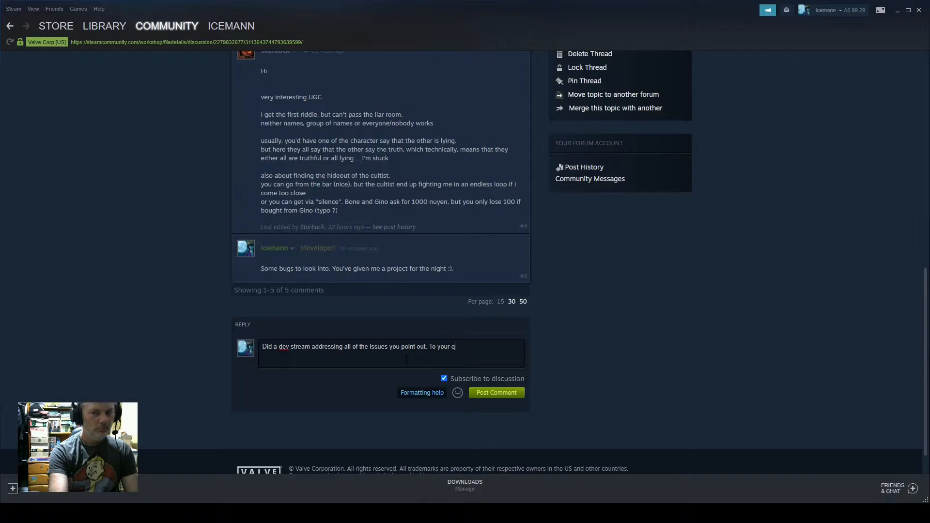
{"action": "type", "text": "ue"}
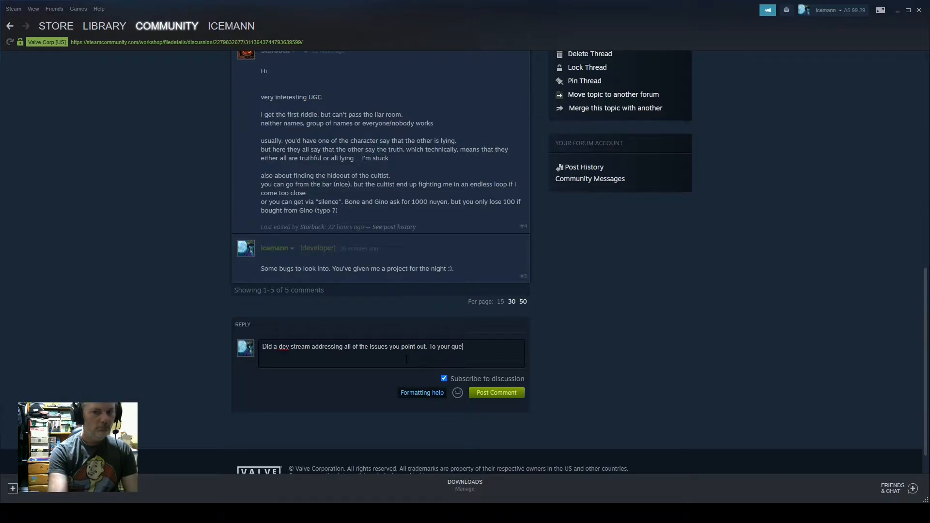
{"action": "type", "text": "stion:"}
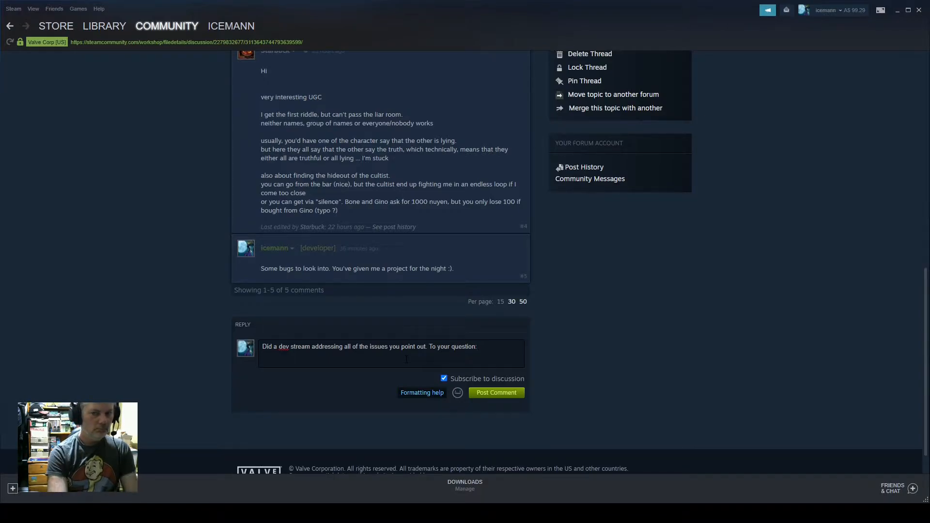
Paste the copied riddle passage below the reply's opening line and enclose it in quotation marks.
{"action": "key", "text": "Return"}
{"action": "key", "text": "ctrl+v"}
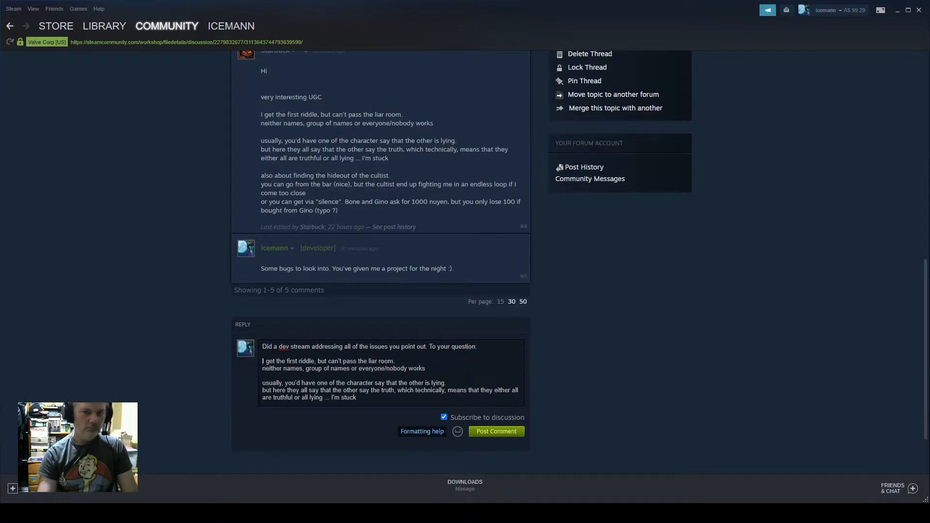
{"action": "left_click_drag", "start_coordinate": [263, 361], "coordinate": [377, 399]}
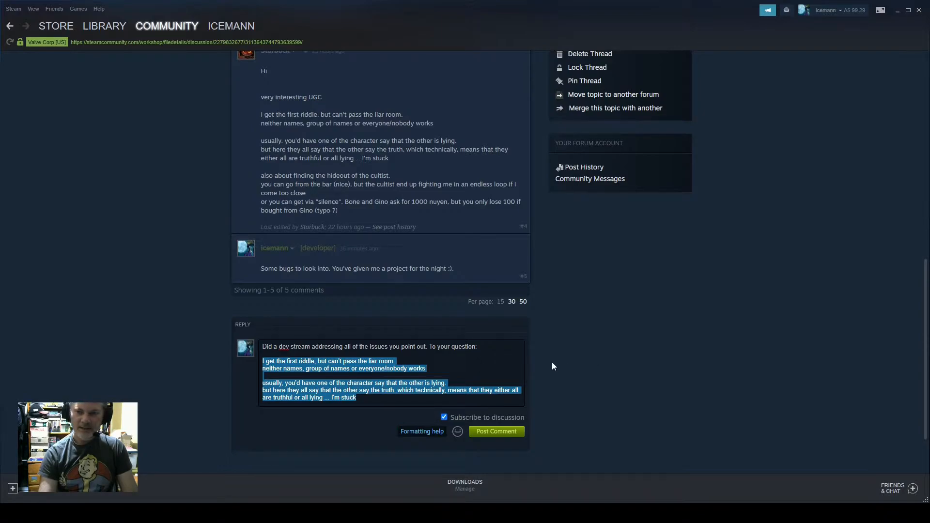
{"action": "scroll", "coordinate": [420, 369], "scroll_direction": "up", "scroll_amount": 7}
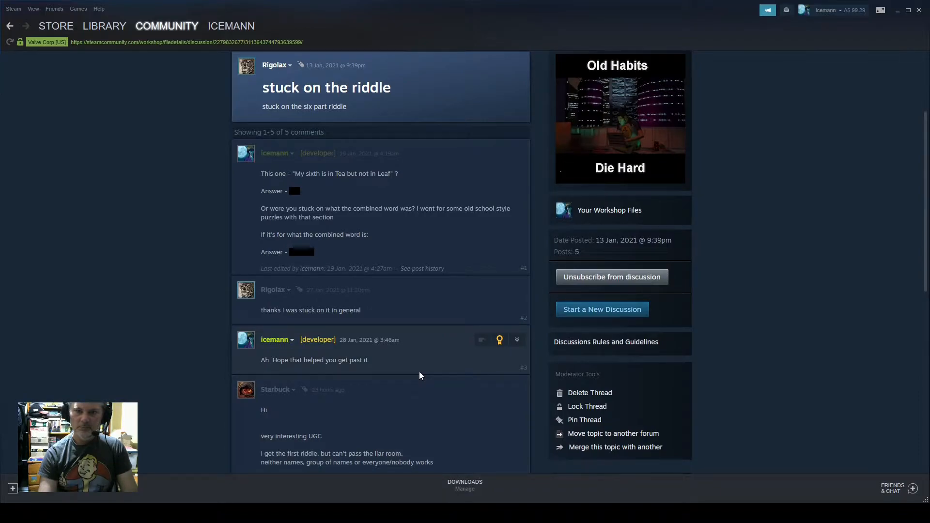
{"action": "scroll", "coordinate": [419, 371], "scroll_direction": "down", "scroll_amount": 8}
{"action": "scroll", "coordinate": [420, 371], "scroll_direction": "up", "scroll_amount": 5}
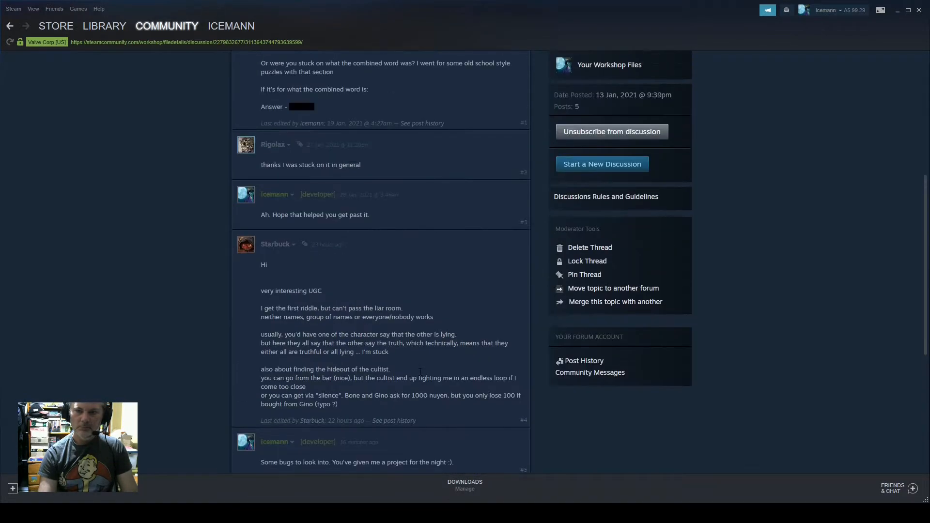
{"action": "scroll", "coordinate": [419, 371], "scroll_direction": "up", "scroll_amount": 5}
{"action": "scroll", "coordinate": [420, 371], "scroll_direction": "down", "scroll_amount": 10}
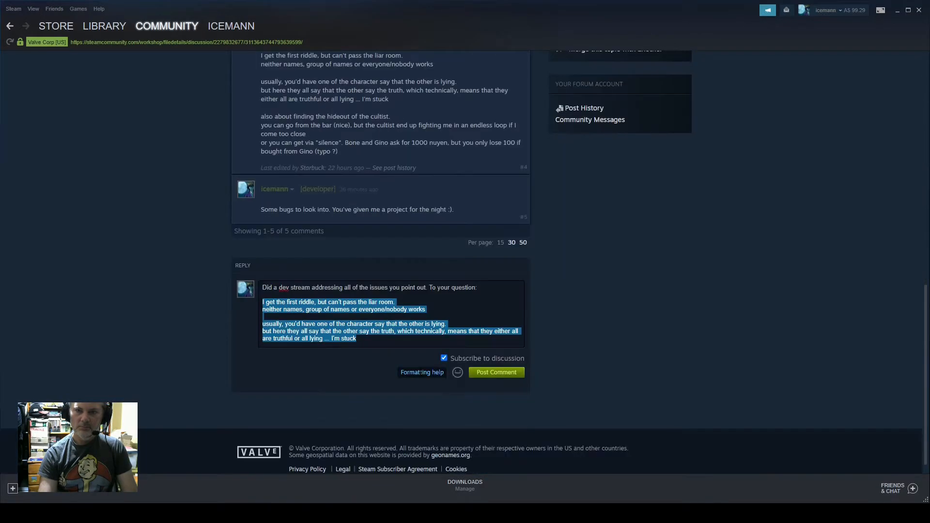
{"action": "left_click", "coordinate": [334, 302]}
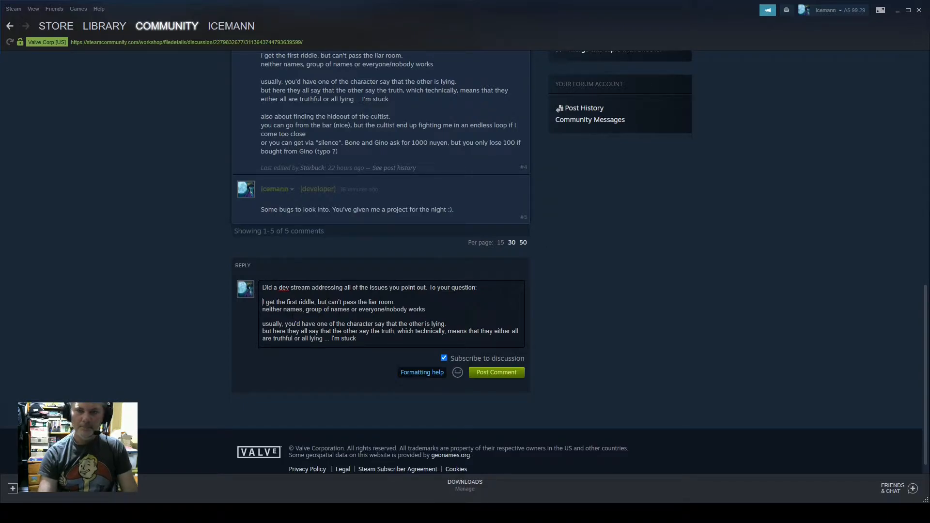
{"action": "type", "text": "\""}
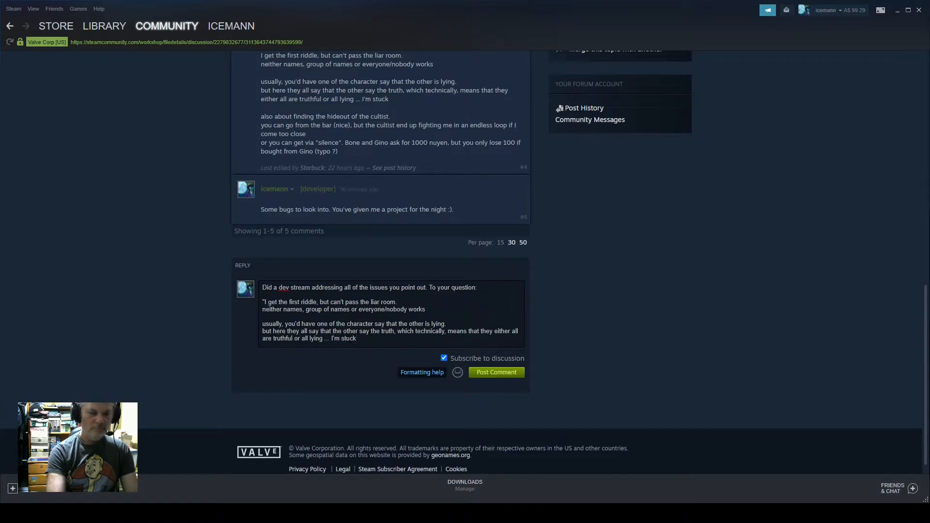
Add the line "The answer is any of the following:" below the quoted passage, separated by a blank line.
{"action": "key", "text": "Return"}
{"action": "key", "text": "Return"}
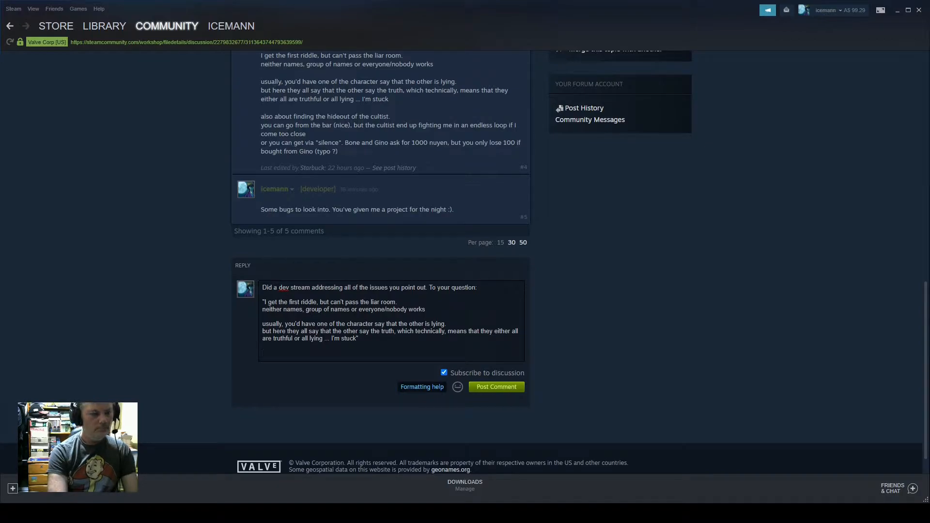
{"action": "type", "text": "The answer"}
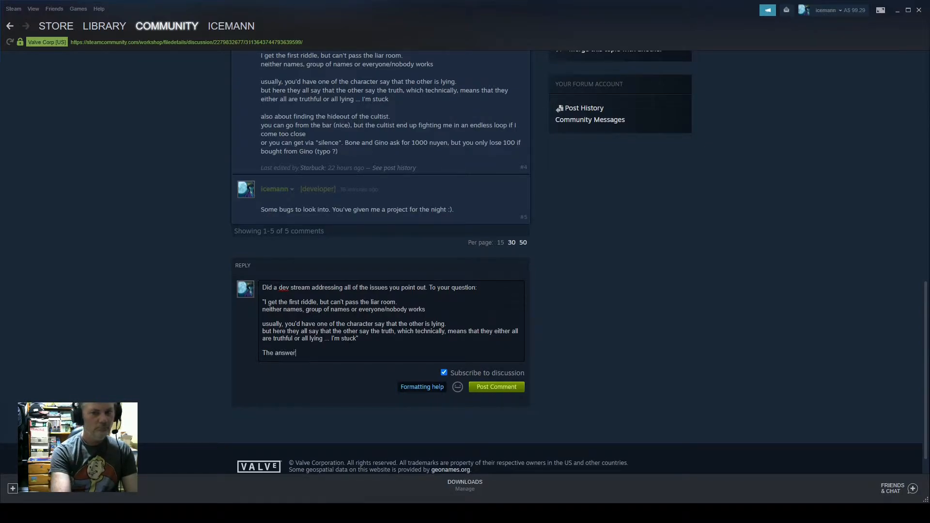
{"action": "type", "text": " is any "}
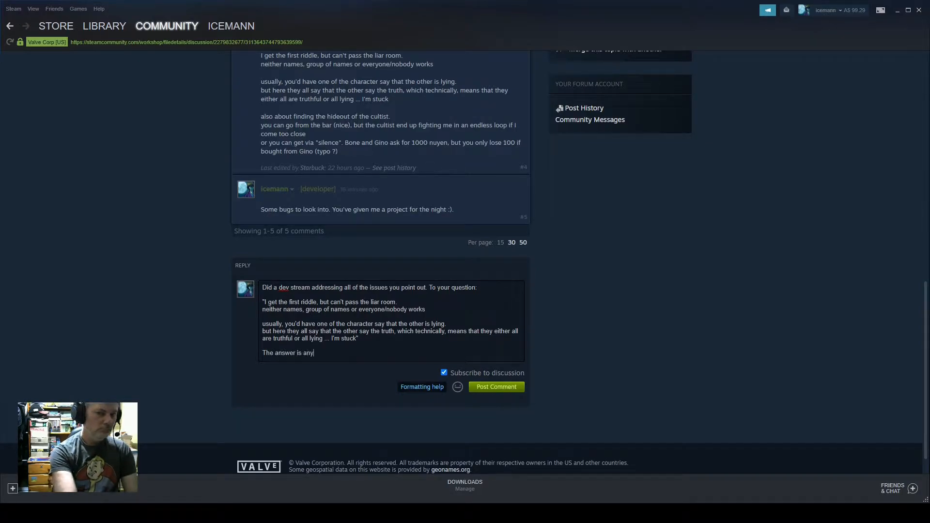
{"action": "type", "text": "of the following"}
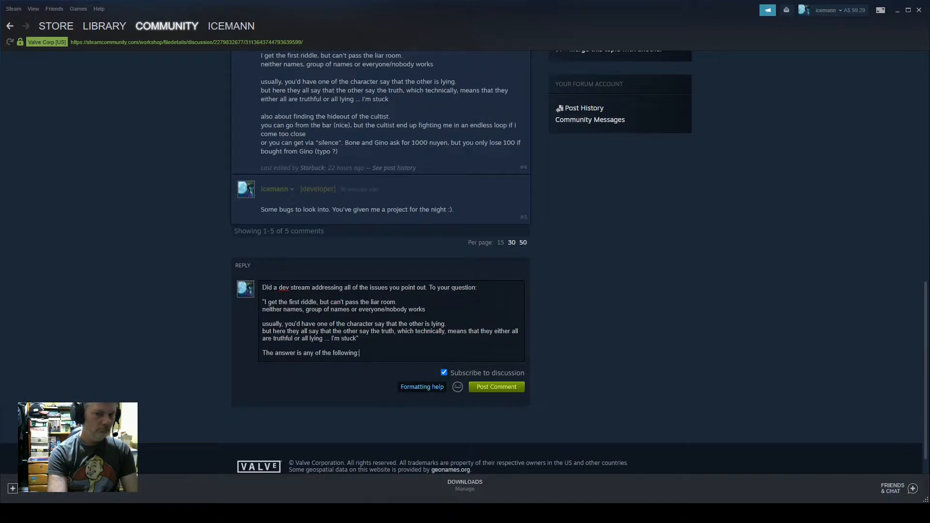
{"action": "type", "text": ":"}
{"action": "key", "text": "Return"}
{"action": "key", "text": "Return"}
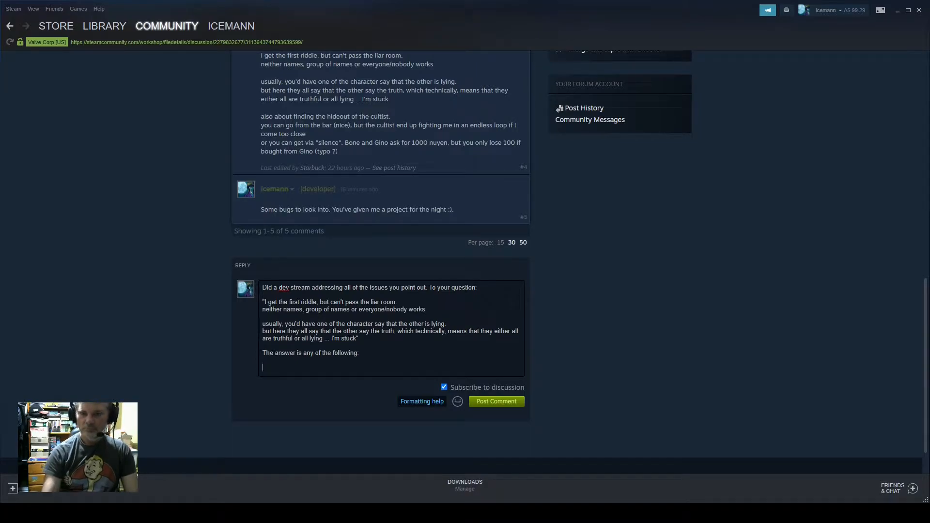
List the accepted answers "1. You", "2. You are" and "3. You are the liar", checking them against the Puzzle 3 conversation in Shadowrun Editor.
{"action": "type", "text": "1."}
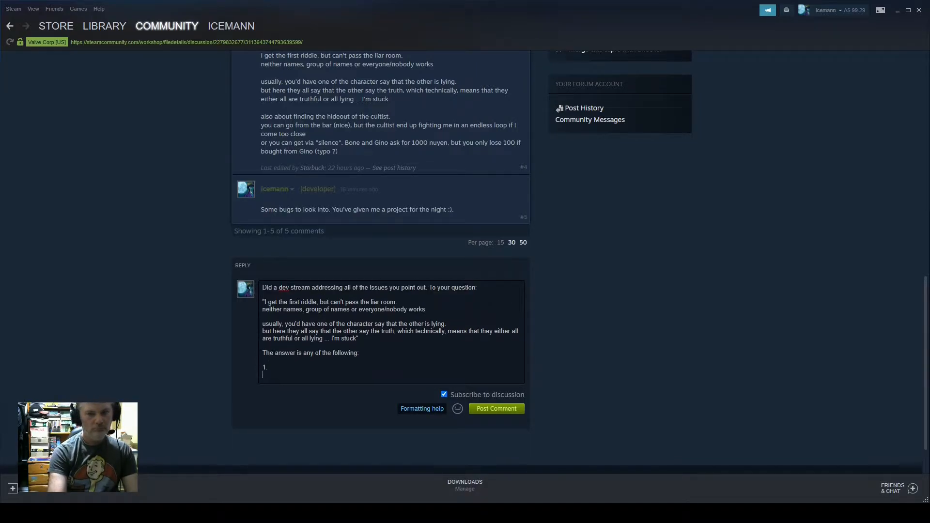
{"action": "type", "text": " You"}
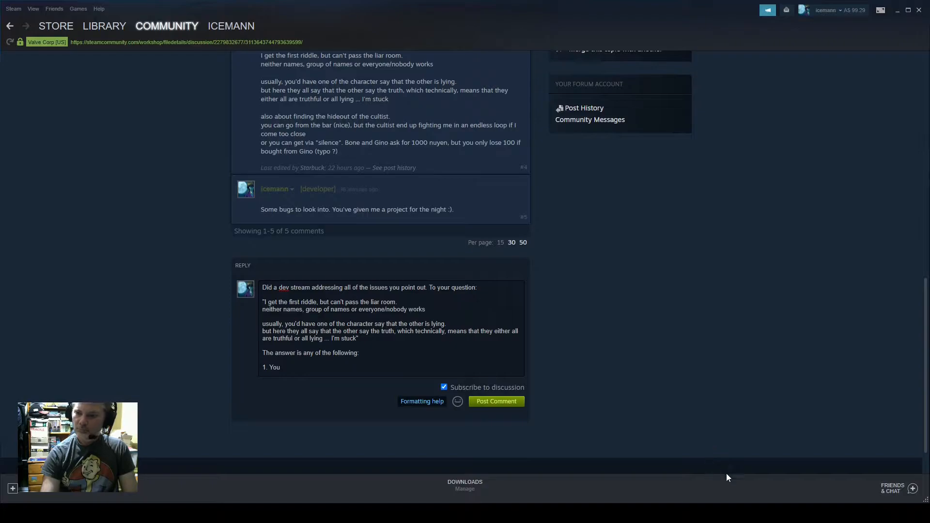
{"action": "key", "text": "alt+Tab"}
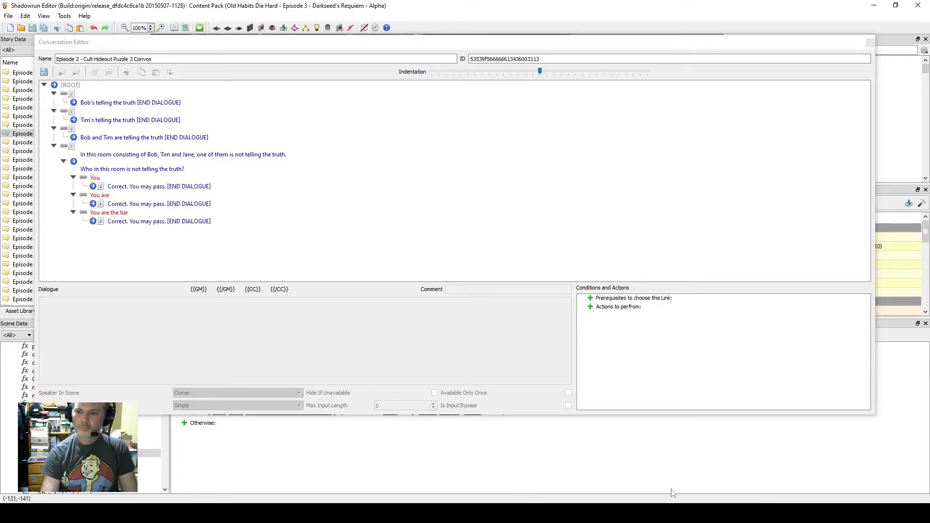
{"action": "key", "text": "alt+Tab"}
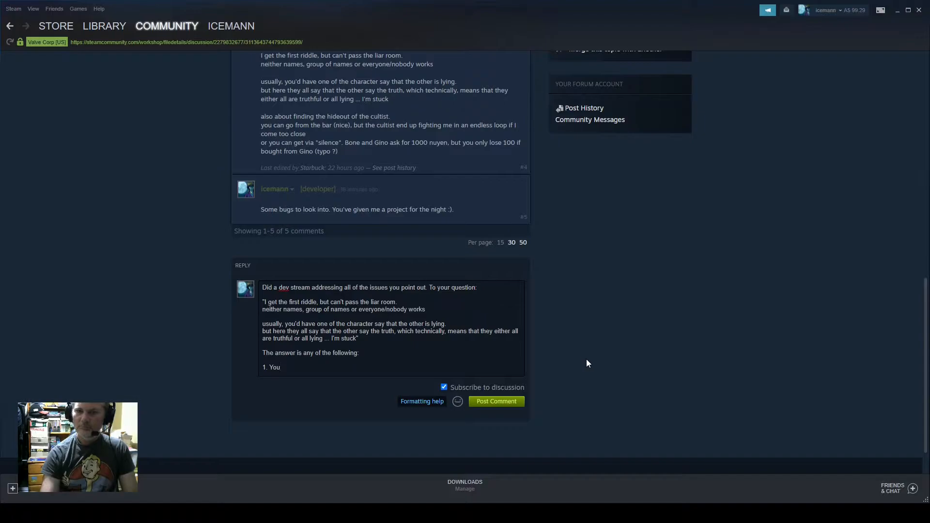
{"action": "type", "text": "2"}
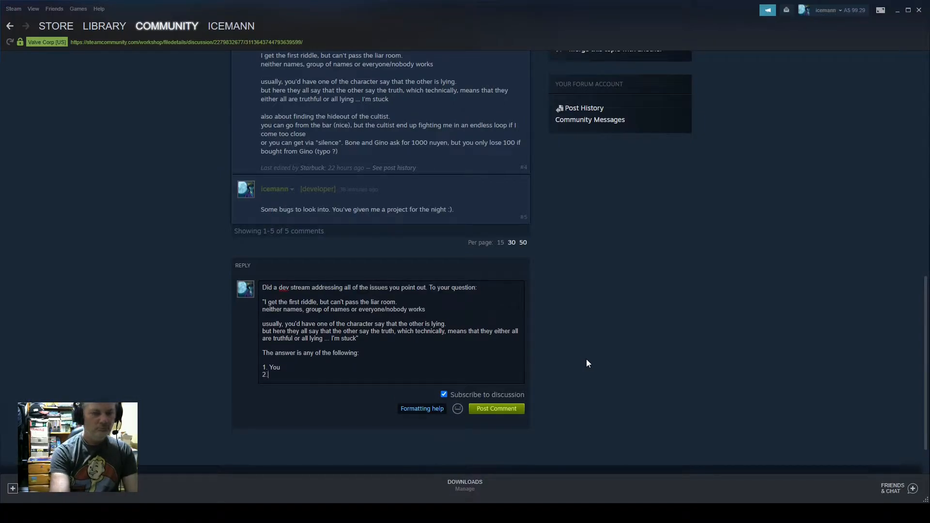
{"action": "type", "text": ". You are"}
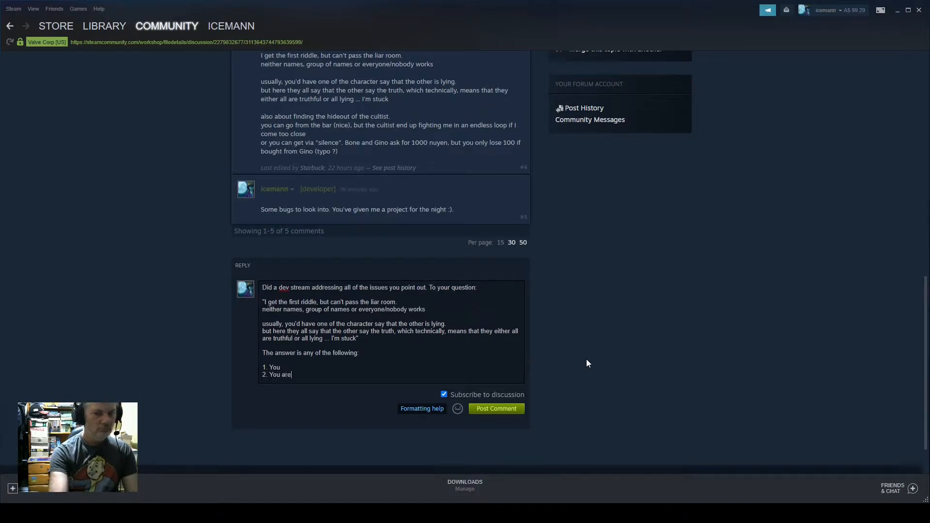
{"action": "key", "text": "Return"}
{"action": "type", "text": "3. "}
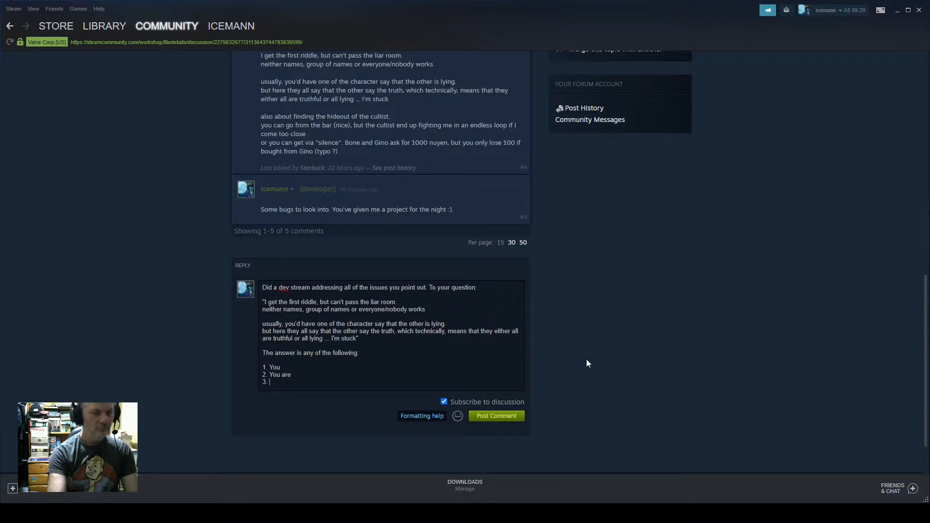
{"action": "type", "text": "You are the liar"}
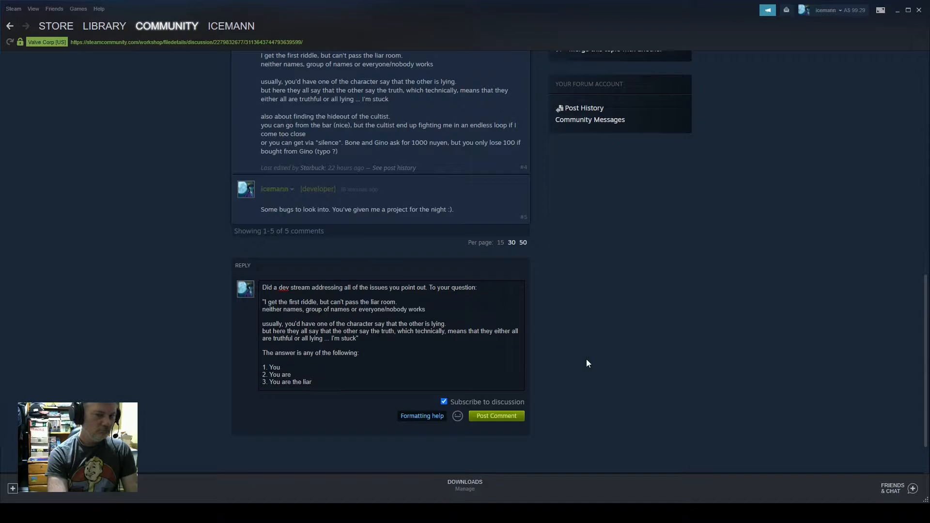
Finish the reply with "As it was the person asking who the liar was, who was the liar." and post the comment.
{"action": "key", "text": "Return"}
{"action": "key", "text": "Return"}
{"action": "type", "text": "As i"}
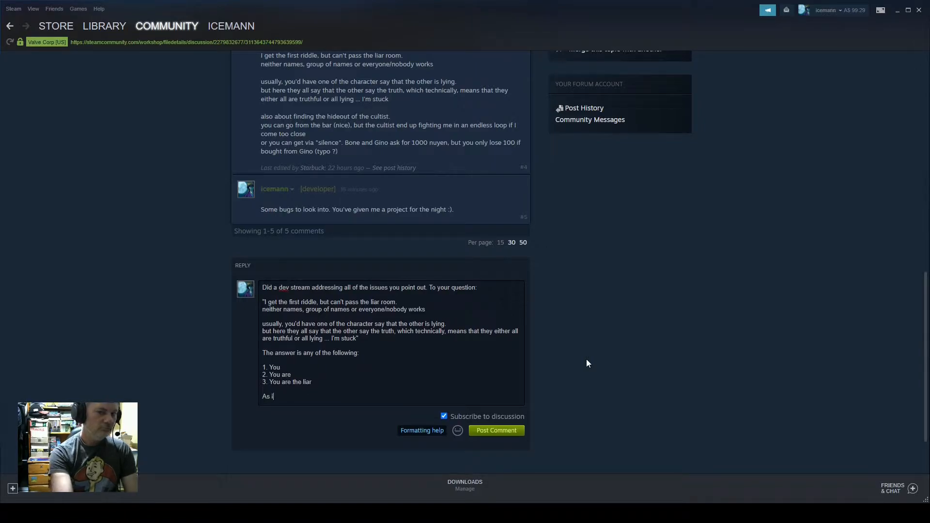
{"action": "type", "text": "t was the pe"}
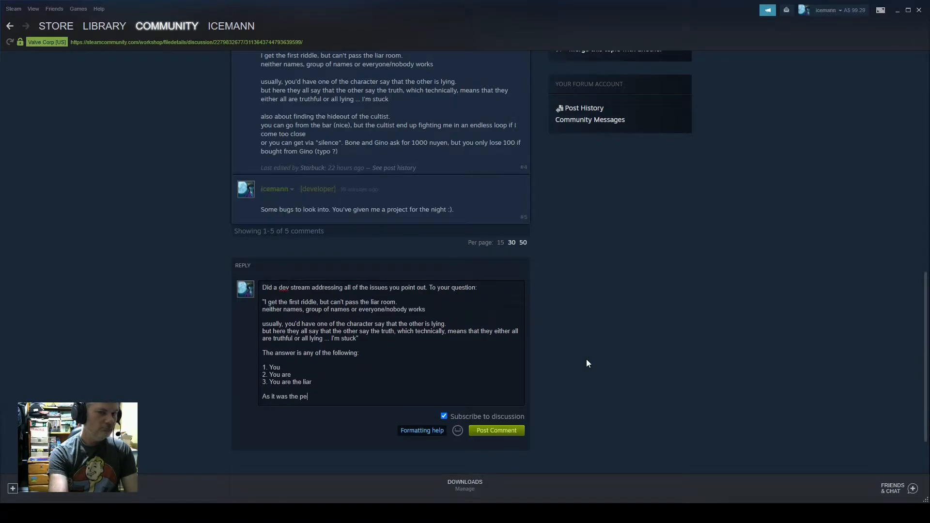
{"action": "type", "text": "rson asking wh"}
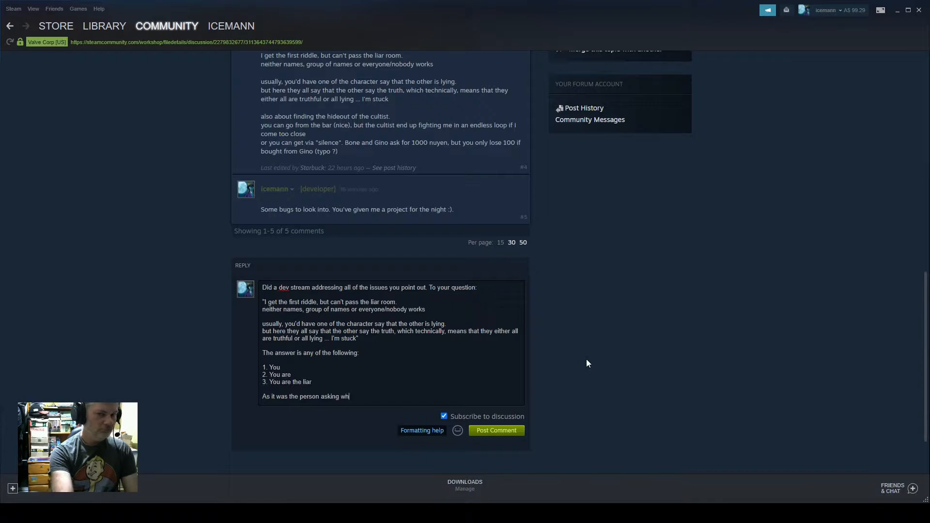
{"action": "type", "text": "o the linar"}
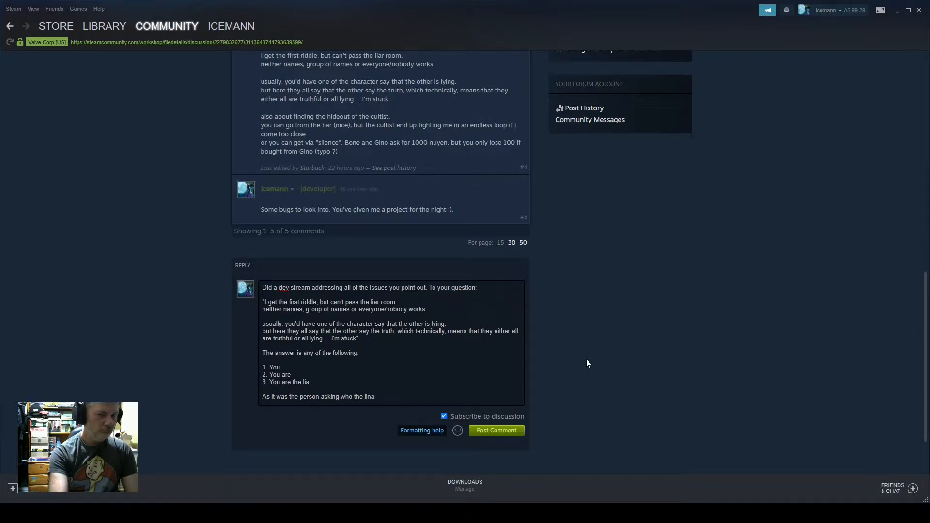
{"action": "key", "text": "BackSpace"}
{"action": "key", "text": "BackSpace"}
{"action": "type", "text": "ar was, "}
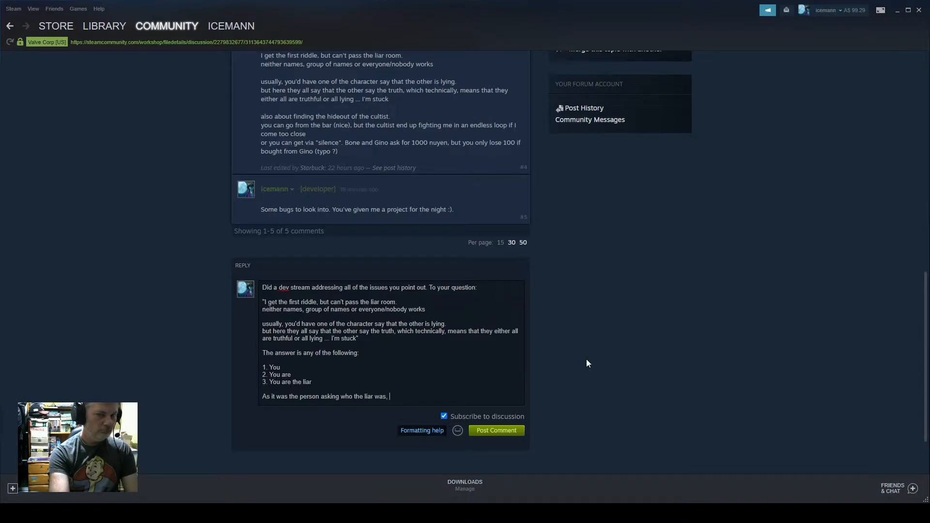
{"action": "type", "text": "who was t"}
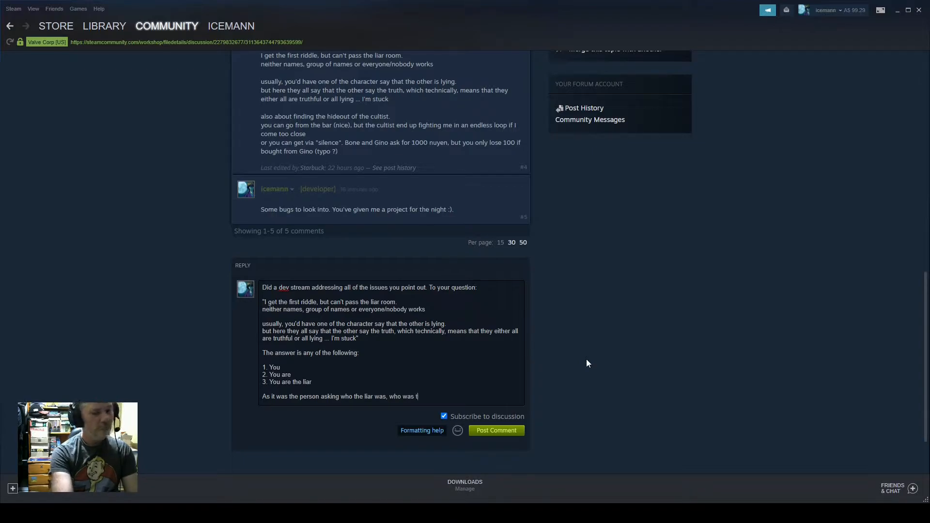
{"action": "type", "text": "he liar."}
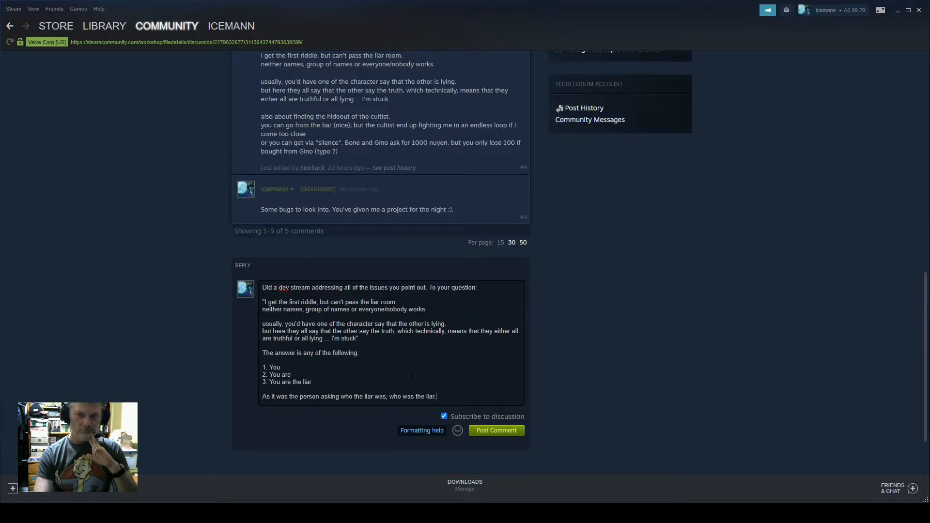
{"action": "left_click", "coordinate": [496, 435]}
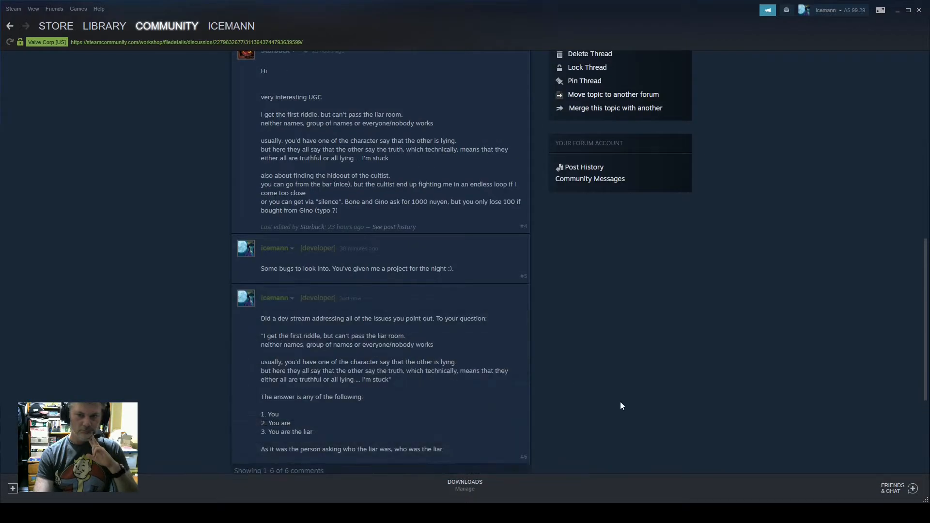
{"action": "scroll", "coordinate": [233, 397], "scroll_direction": "down", "scroll_amount": 1}
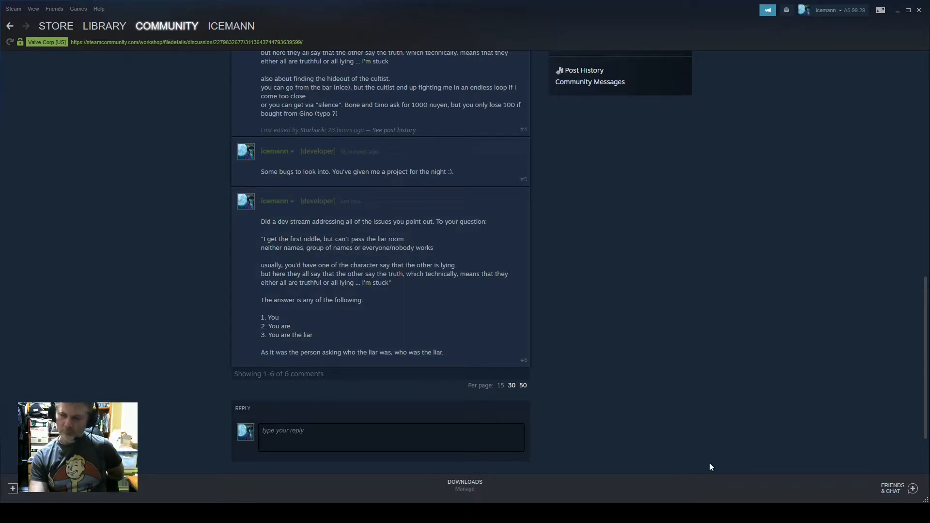
{"action": "key", "text": "alt+Tab"}
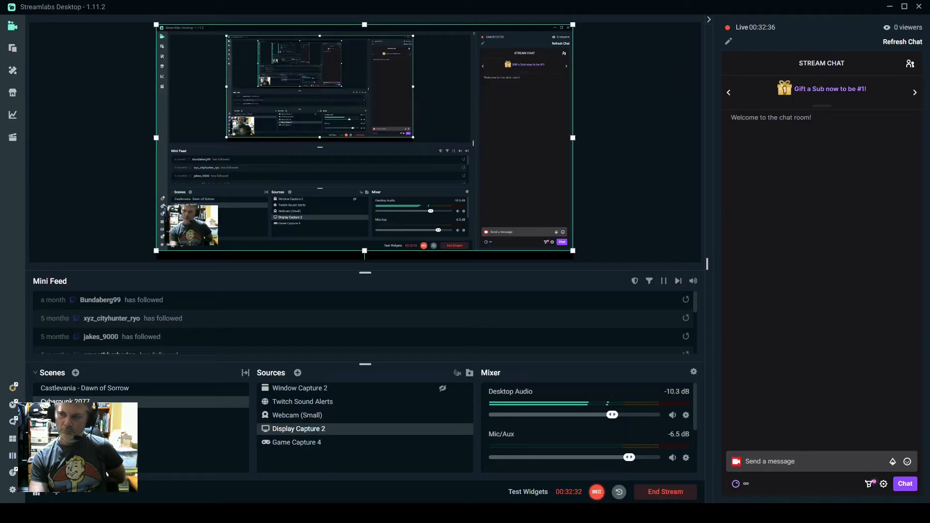
{"action": "key", "text": "alt+Tab"}
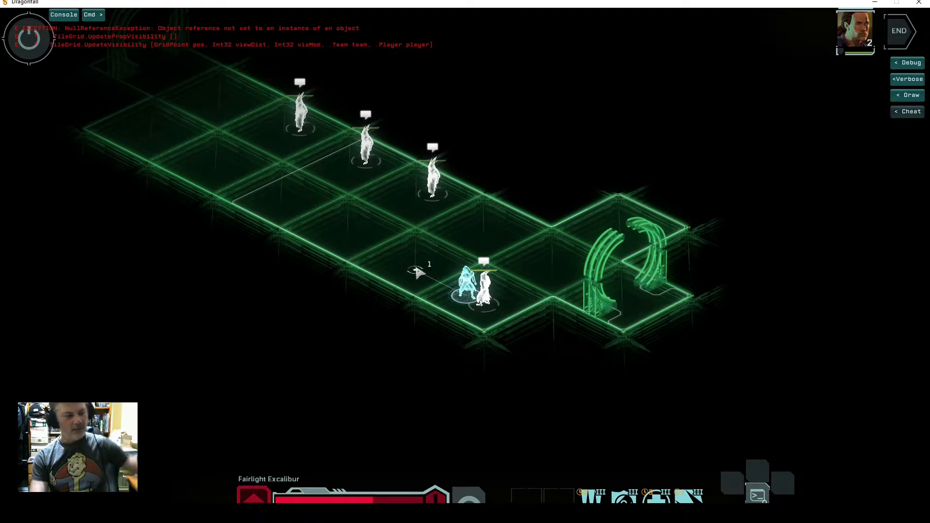
{"action": "key", "text": "alt+Tab"}
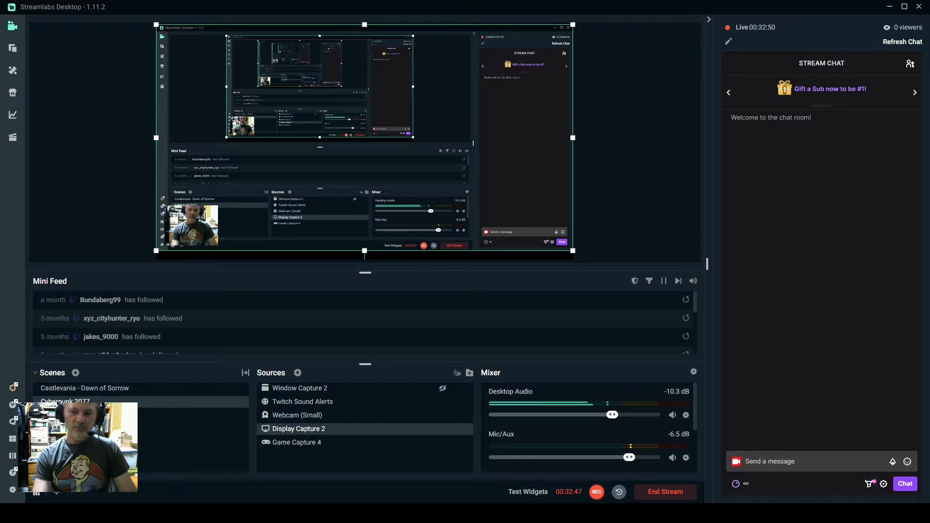
{"action": "key", "text": "alt+Tab"}
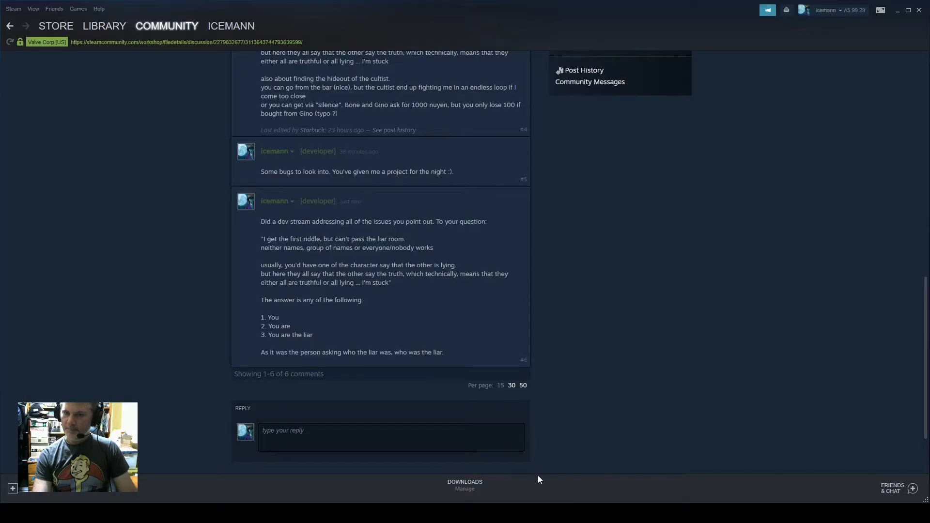
{"action": "scroll", "coordinate": [207, 340], "scroll_direction": "up", "scroll_amount": 4}
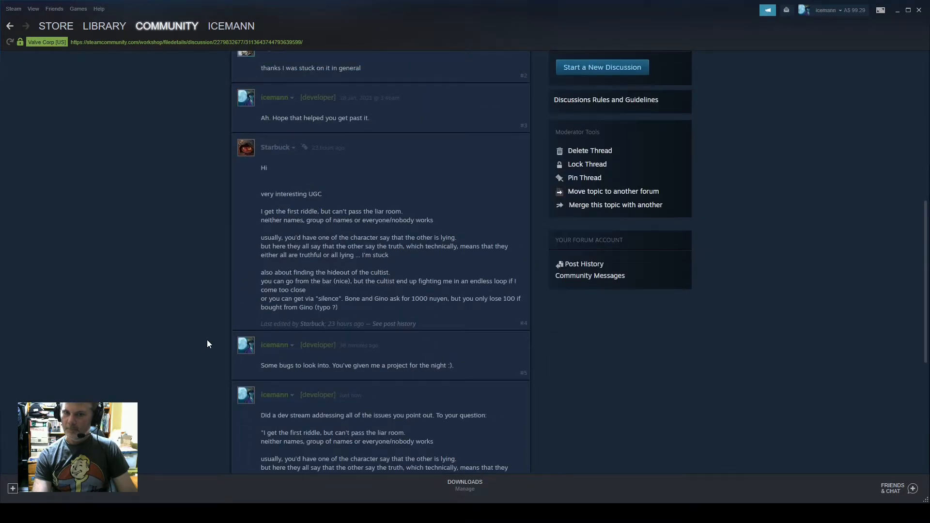
{"action": "scroll", "coordinate": [208, 343], "scroll_direction": "down", "scroll_amount": 4}
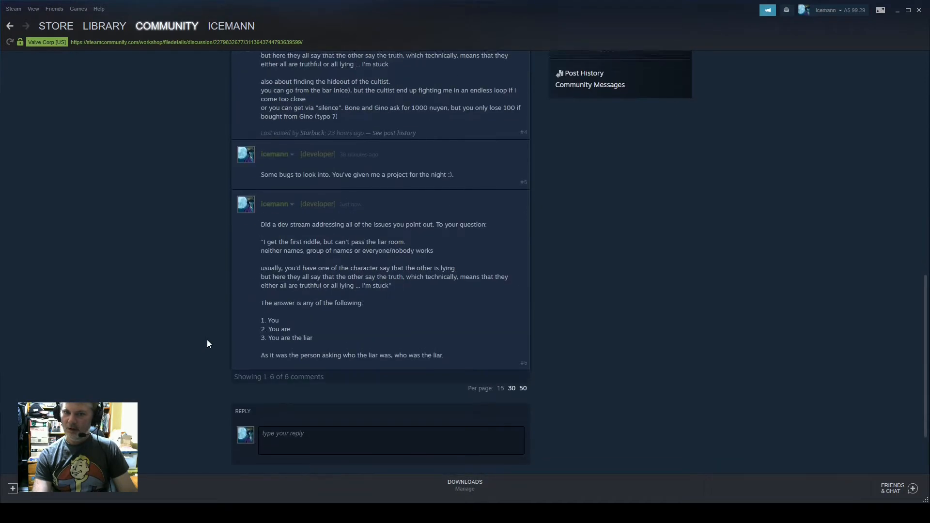
Review the posted liar-room reply and reread the player's remaining points about finding the cultist hideout in the Steam discussion.
{"action": "scroll", "coordinate": [208, 343], "scroll_direction": "up", "scroll_amount": 3}
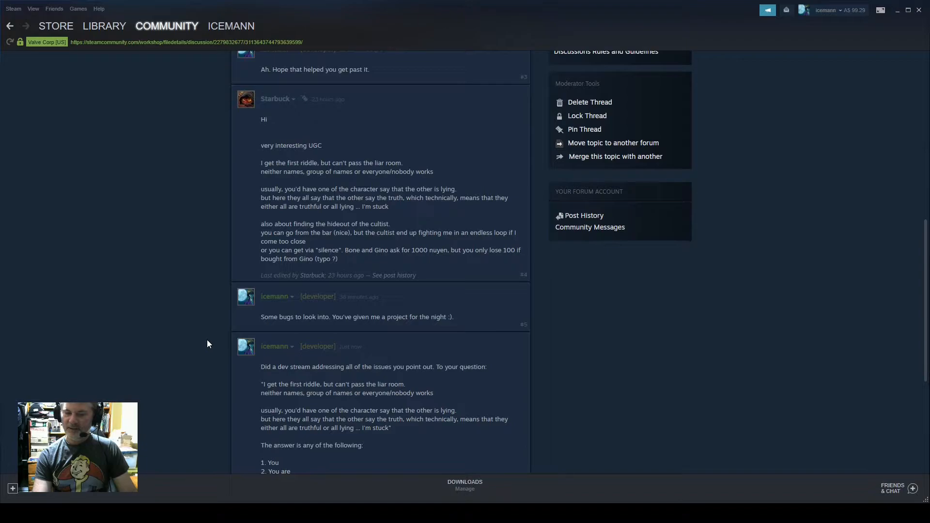
{"action": "scroll", "coordinate": [207, 344], "scroll_direction": "down", "scroll_amount": 3}
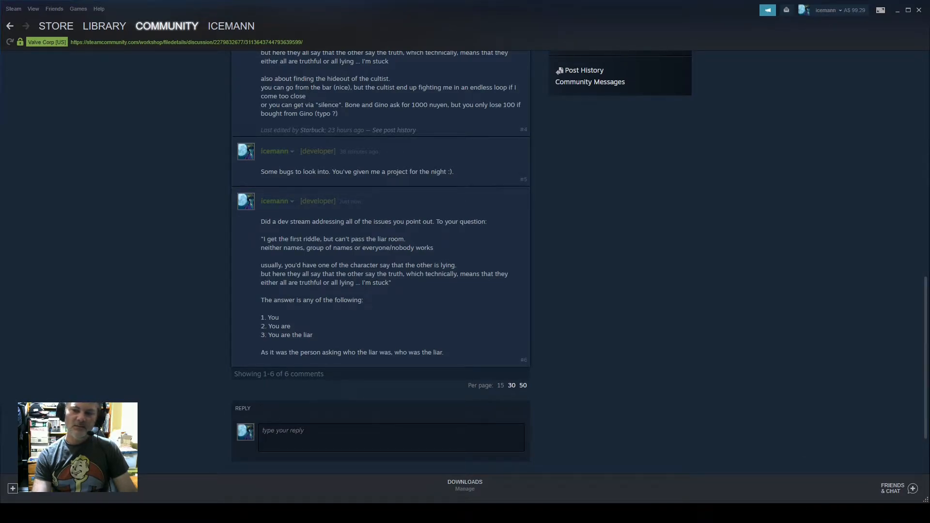
{"action": "key", "text": "alt+Tab"}
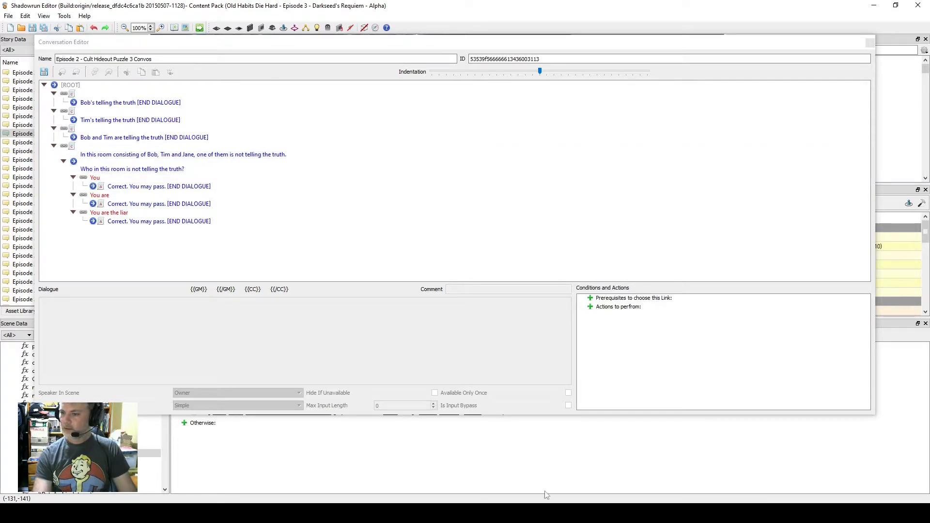
{"action": "key", "text": "alt+Tab"}
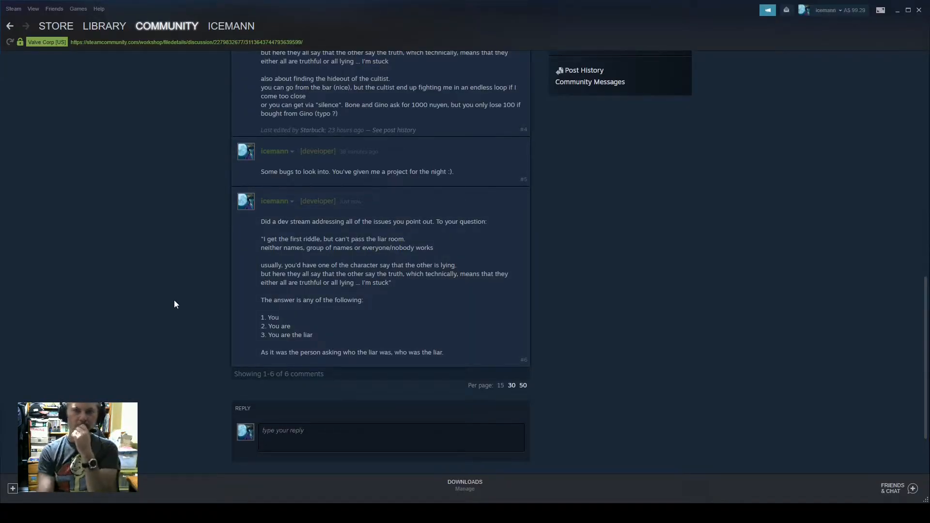
{"action": "scroll", "coordinate": [134, 315], "scroll_direction": "up", "scroll_amount": 2}
{"action": "scroll", "coordinate": [134, 319], "scroll_direction": "up", "scroll_amount": 3}
{"action": "scroll", "coordinate": [173, 268], "scroll_direction": "down", "scroll_amount": 1}
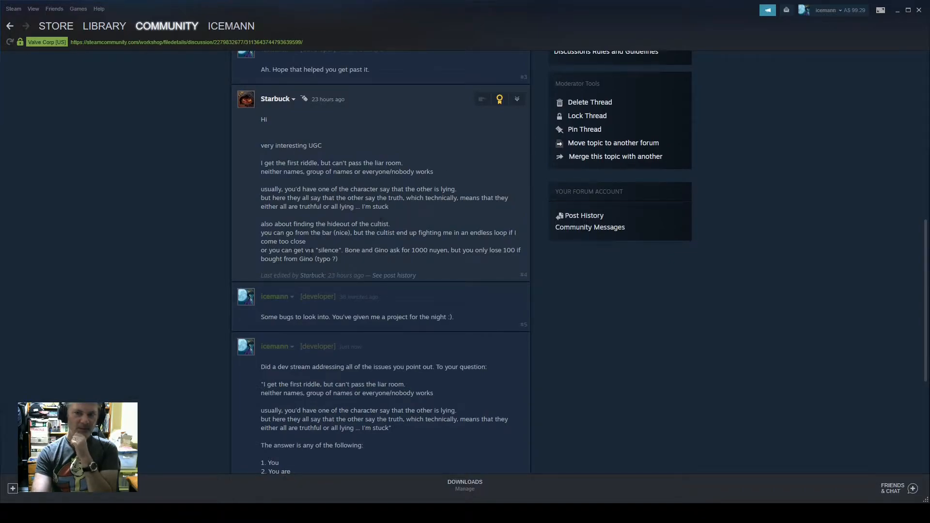
{"action": "scroll", "coordinate": [156, 323], "scroll_direction": "down", "scroll_amount": 1}
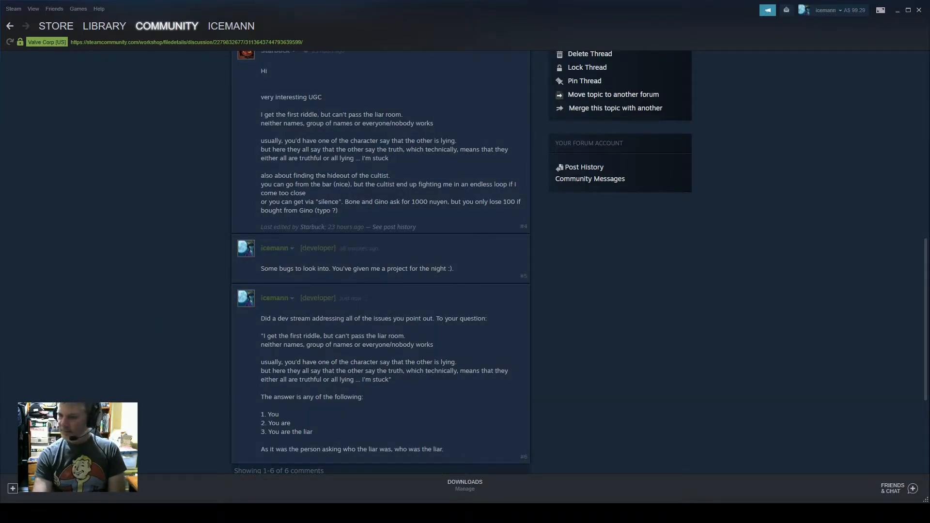
Switch to Shadowrun Editor, close the Cult Hideout Puzzle 3 conversation and open the Lexington Bar scene from the story data.
{"action": "key", "text": "alt+Tab"}
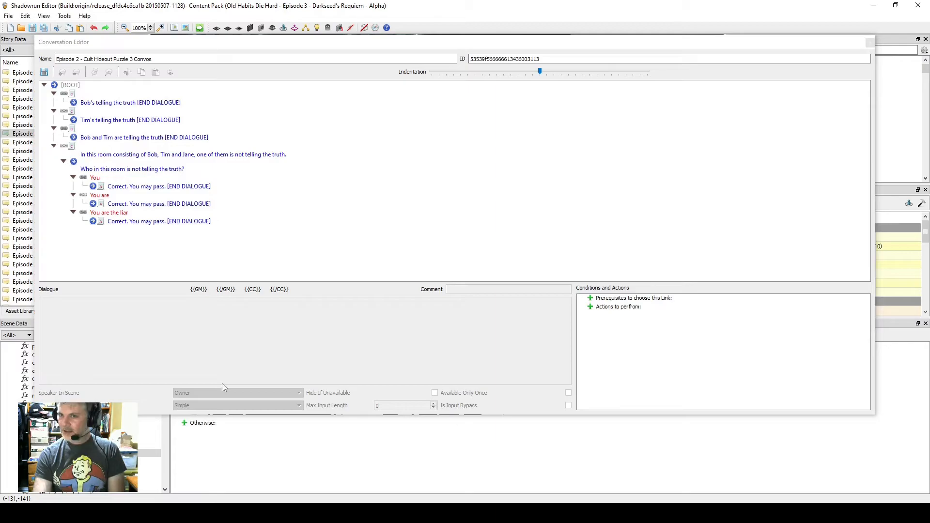
{"action": "left_click", "coordinate": [870, 43]}
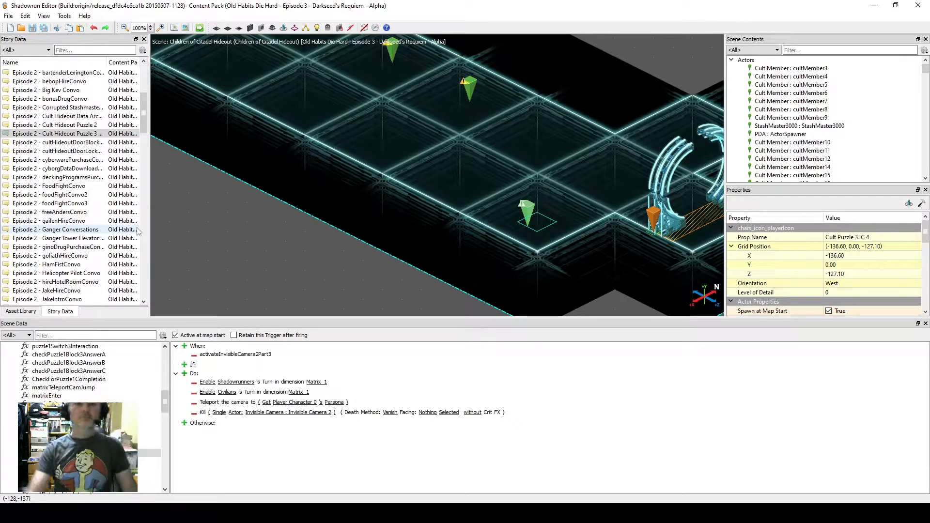
{"action": "left_click_drag", "start_coordinate": [145, 121], "coordinate": [161, 278]}
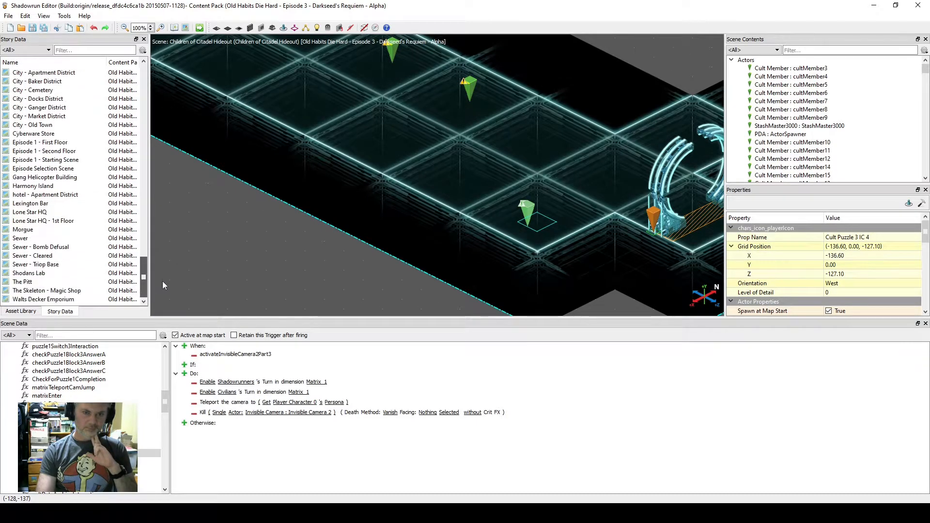
{"action": "scroll", "coordinate": [57, 213], "scroll_direction": "down", "scroll_amount": 2}
{"action": "double_click", "coordinate": [56, 206]}
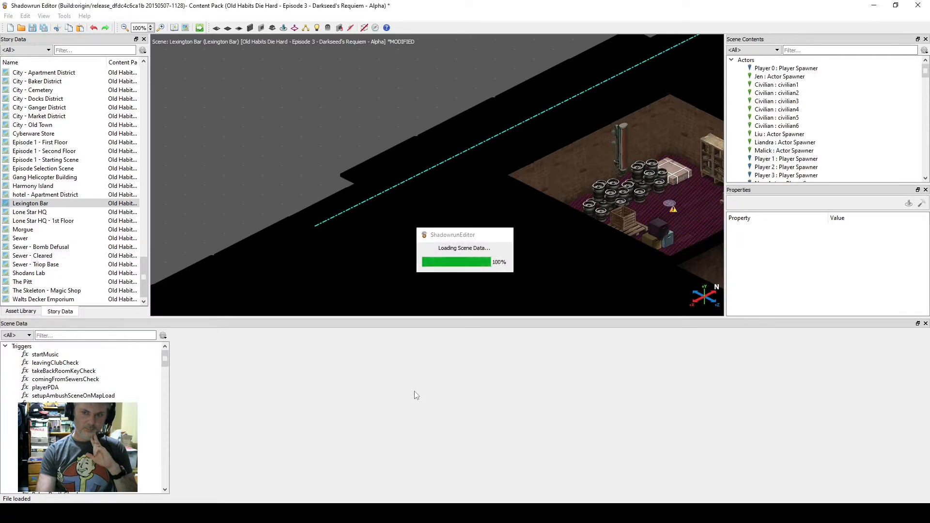
Examine the Lexington Bar scene's layout, focusing on the actors and trigger regions around the bar counter.
{"action": "scroll", "coordinate": [404, 234], "scroll_direction": "down", "scroll_amount": 5}
{"action": "middle_click_drag", "start_coordinate": [569, 256], "coordinate": [408, 178]}
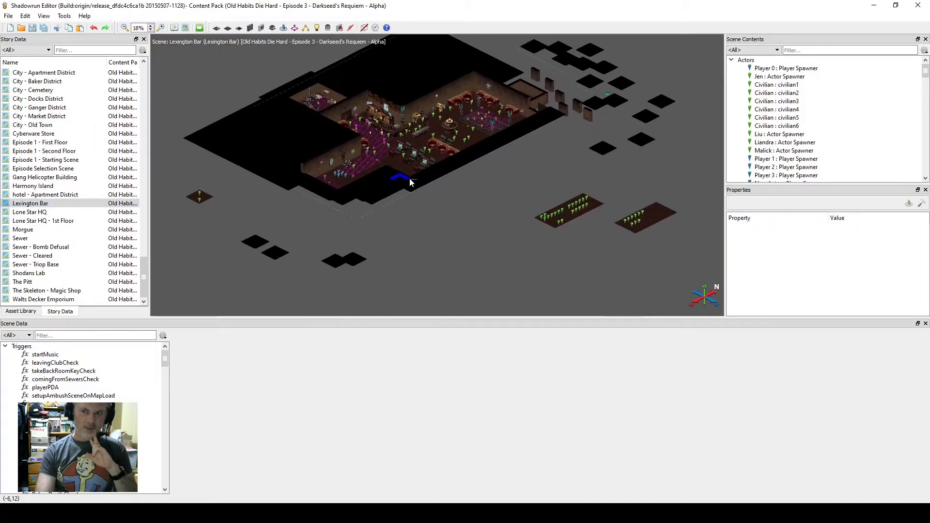
{"action": "scroll", "coordinate": [397, 194], "scroll_direction": "up", "scroll_amount": 2}
{"action": "middle_click_drag", "start_coordinate": [378, 210], "coordinate": [469, 274]}
{"action": "scroll", "coordinate": [444, 205], "scroll_direction": "up", "scroll_amount": 5}
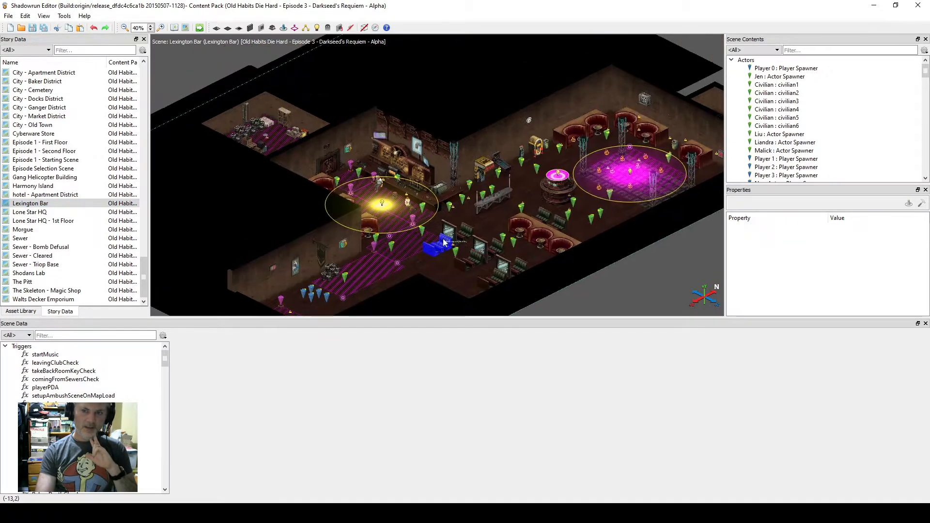
{"action": "scroll", "coordinate": [449, 188], "scroll_direction": "up", "scroll_amount": 1}
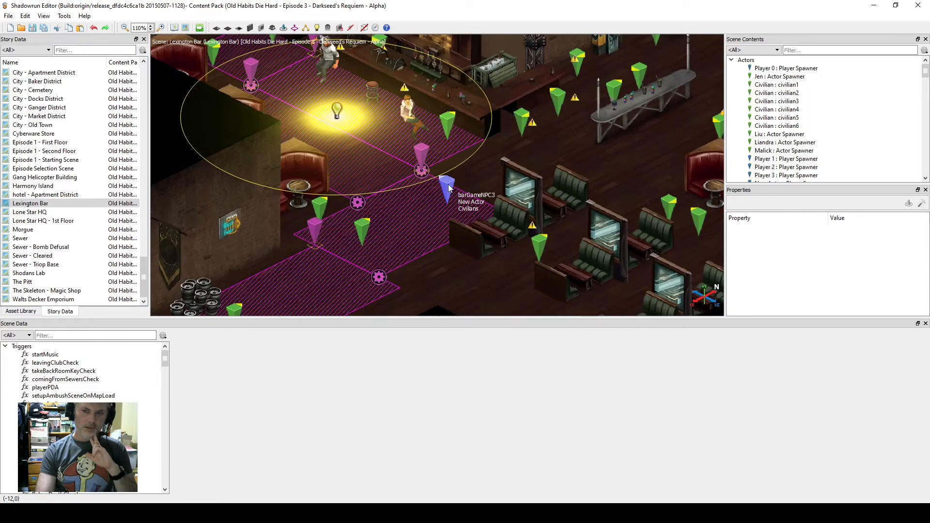
{"action": "scroll", "coordinate": [417, 194], "scroll_direction": "down", "scroll_amount": 2}
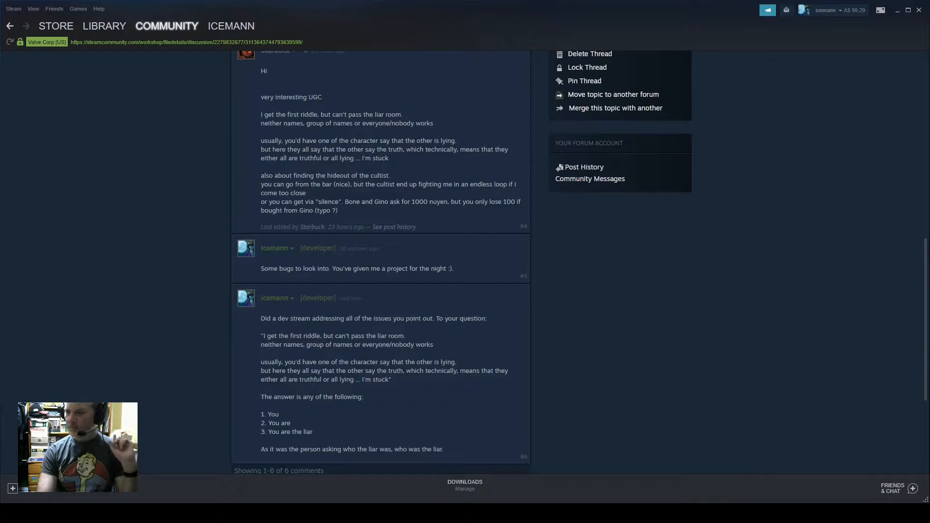
Switch to the mission plan in Notepad and look up the primary quest line numbers for the cult investigation and its Option 2 step.
{"action": "key", "text": "alt+Tab"}
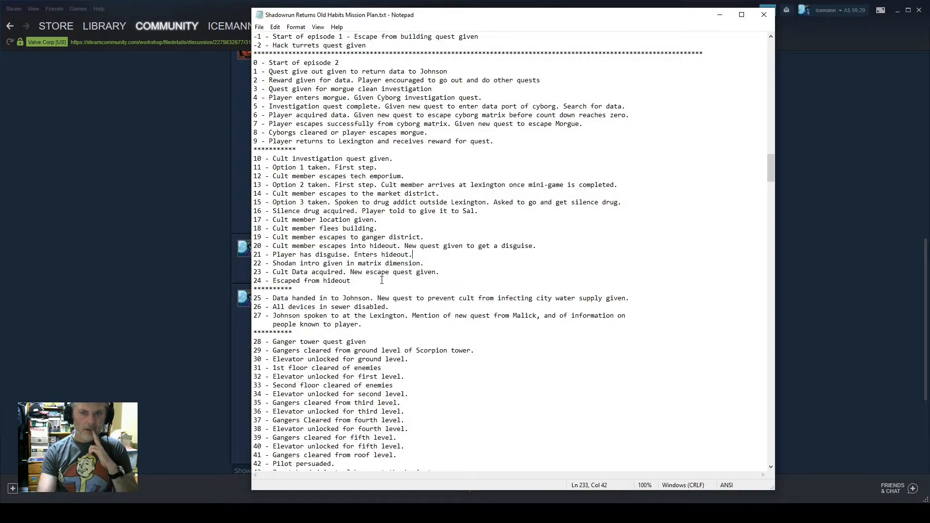
{"action": "scroll", "coordinate": [385, 275], "scroll_direction": "up", "scroll_amount": 2}
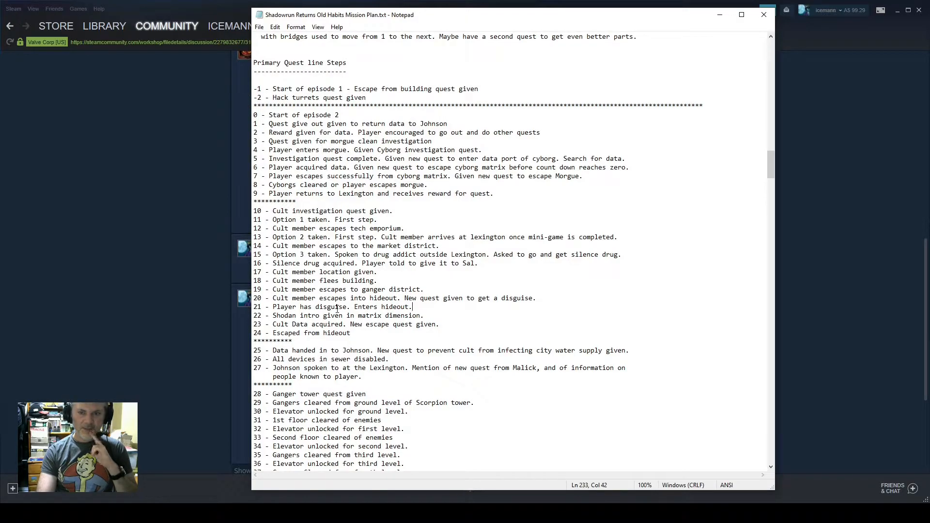
{"action": "scroll", "coordinate": [321, 284], "scroll_direction": "up", "scroll_amount": 2}
{"action": "scroll", "coordinate": [321, 285], "scroll_direction": "down", "scroll_amount": 4}
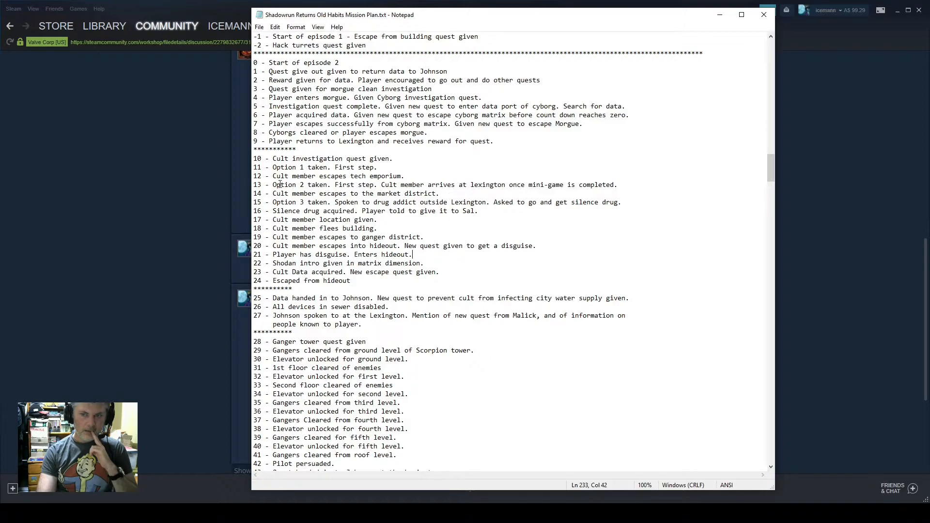
{"action": "left_click_drag", "start_coordinate": [277, 185], "coordinate": [328, 185]}
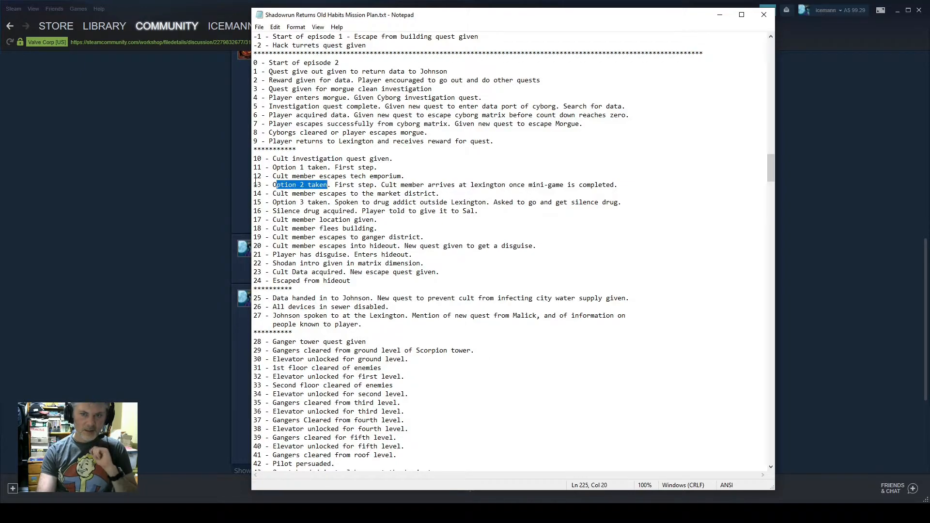
{"action": "left_click_drag", "start_coordinate": [254, 183], "coordinate": [514, 182]}
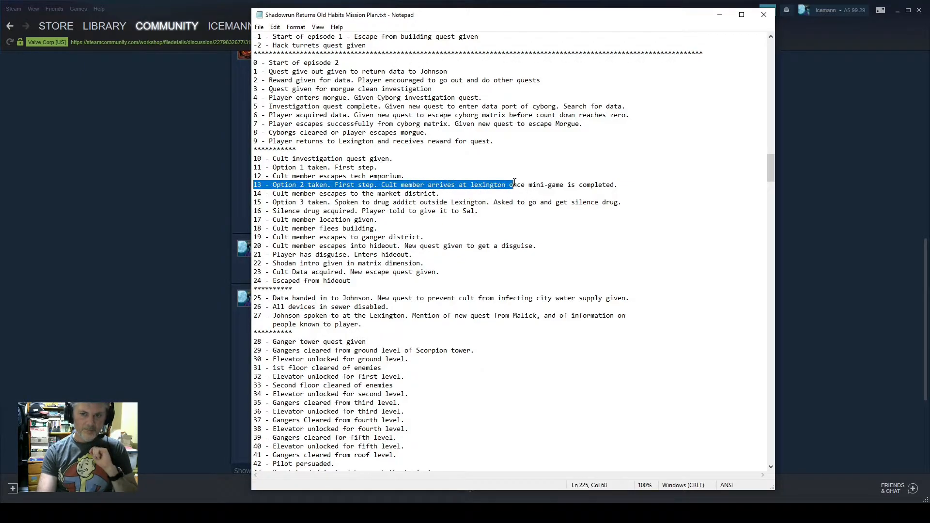
{"action": "left_click", "coordinate": [537, 219]}
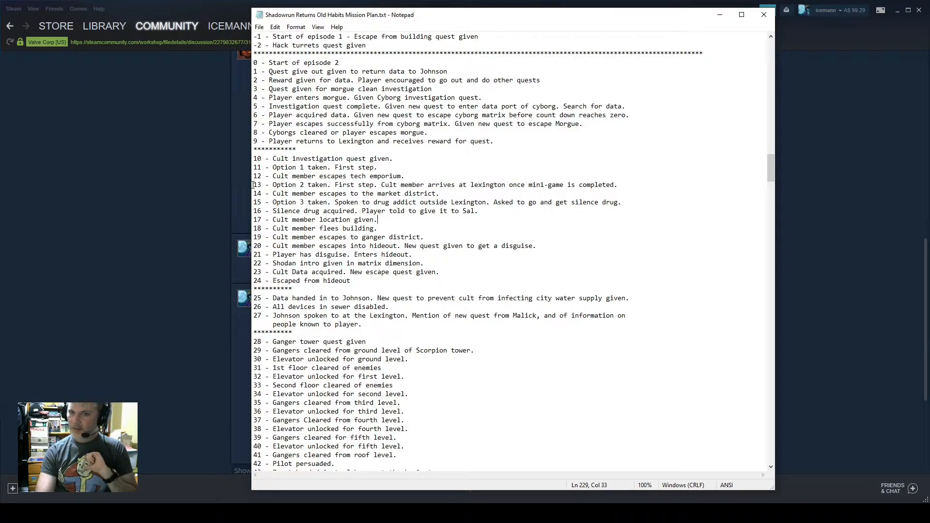
{"action": "left_click_drag", "start_coordinate": [254, 185], "coordinate": [337, 187]}
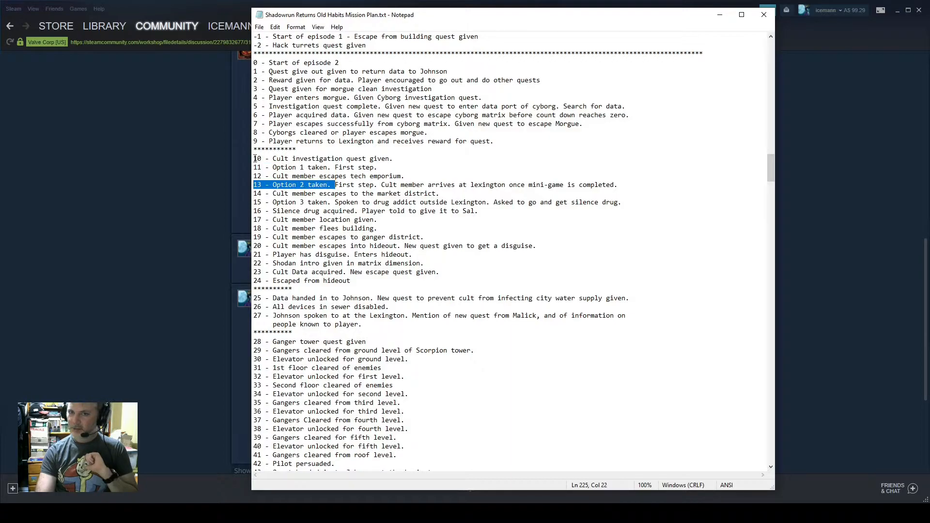
{"action": "left_click_drag", "start_coordinate": [254, 159], "coordinate": [367, 160]}
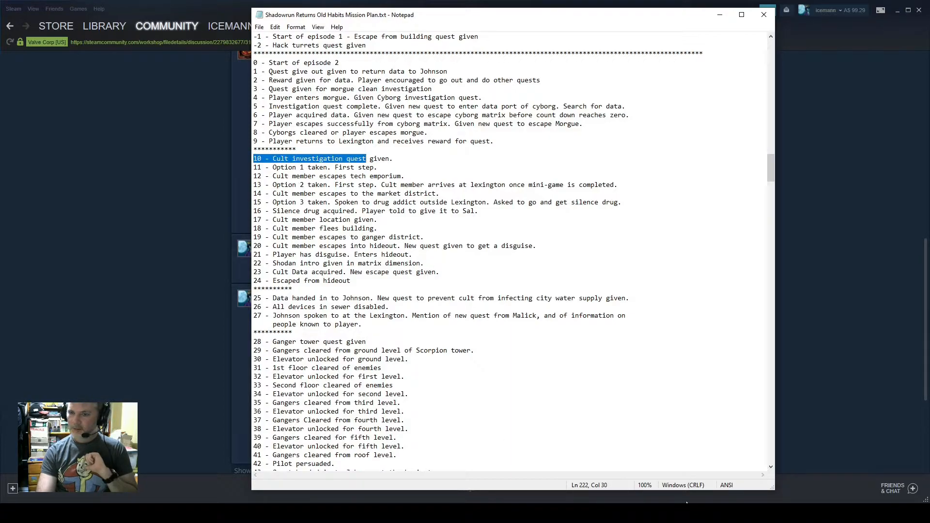
Return to Shadowrun Editor and set primaryQuestlineStep to 10 in the Lexington Bar scene scratchpad.
{"action": "left_click", "coordinate": [722, 514]}
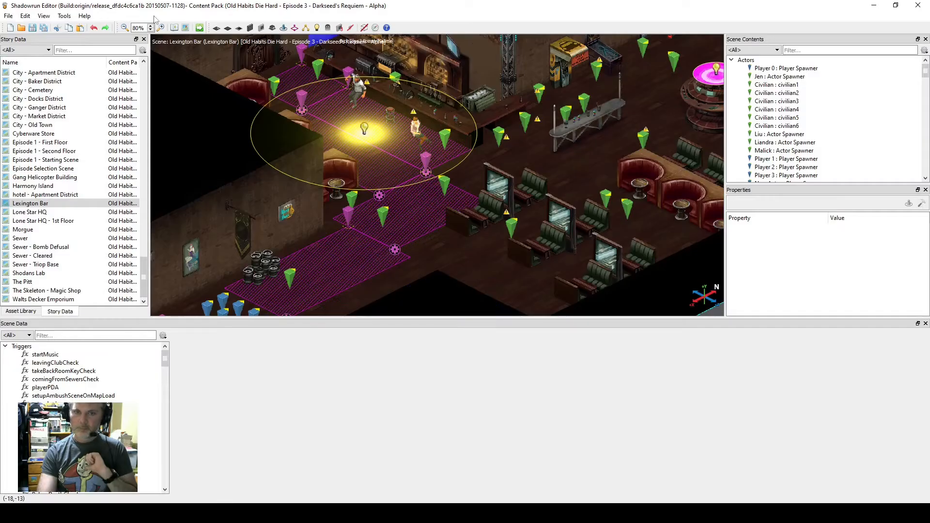
{"action": "left_click", "coordinate": [199, 28]}
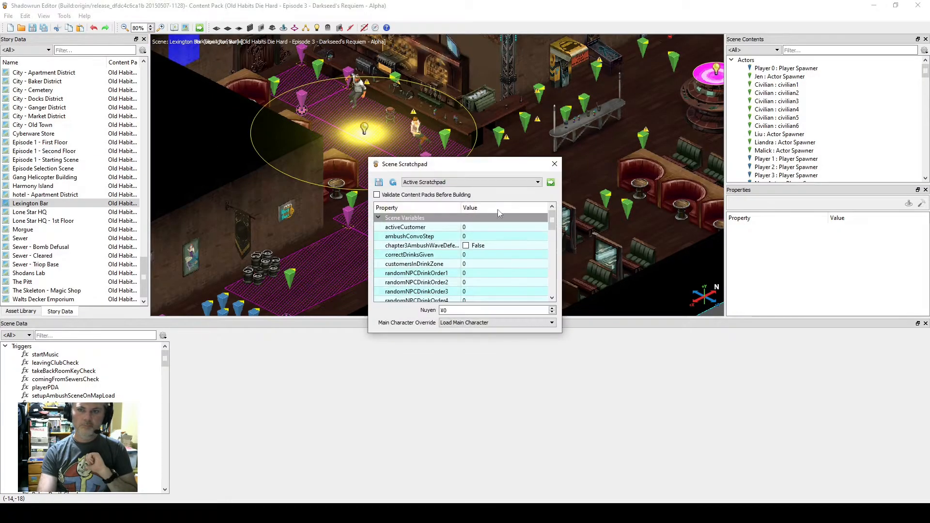
{"action": "left_click_drag", "start_coordinate": [553, 221], "coordinate": [553, 277]}
{"action": "left_click", "coordinate": [505, 265]}
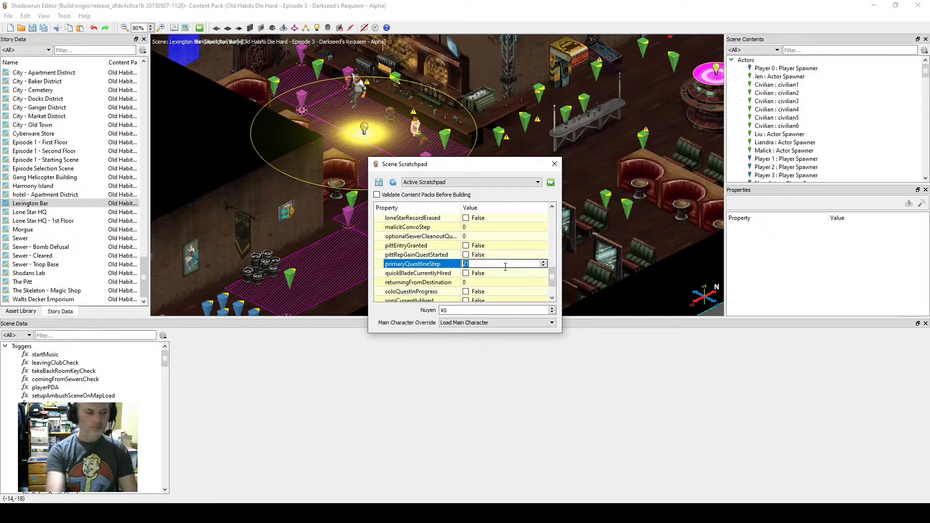
{"action": "type", "text": "10"}
Launch the Lexington Bar scene in Dragonfall and import the character from the most recent Old Habits Die Hard - Episode 3 save.
{"action": "left_click", "coordinate": [550, 182]}
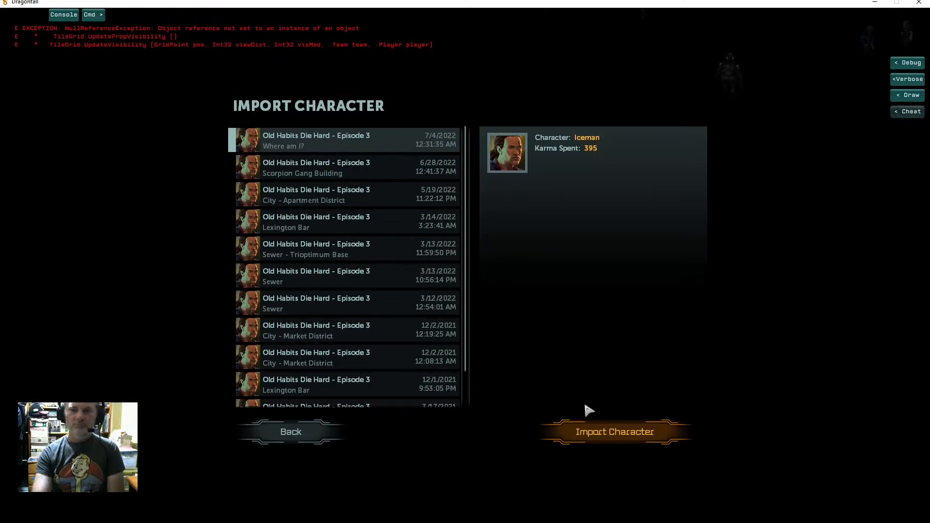
{"action": "left_click", "coordinate": [611, 431]}
{"action": "left_click", "coordinate": [494, 419]}
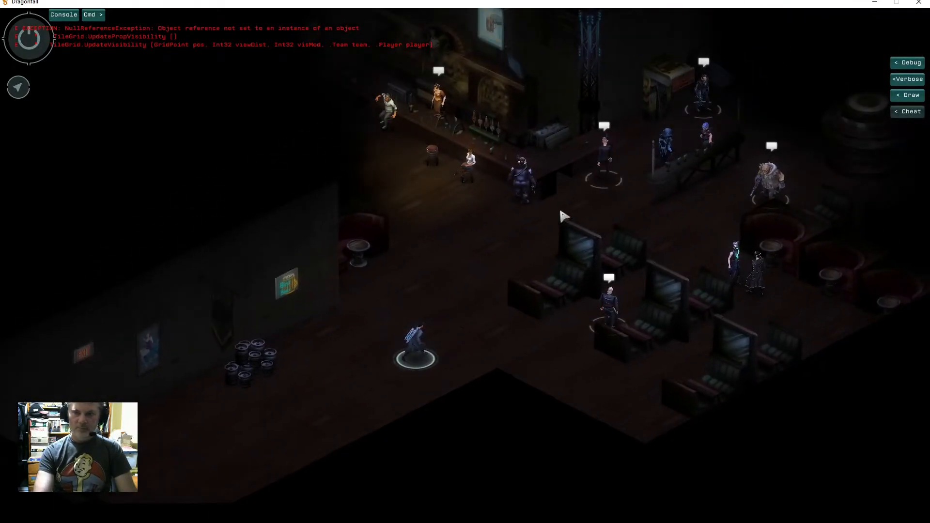
Open the character's PDA, read the primary goal "Find Cult Hideout" and exit the PDA.
{"action": "left_click", "coordinate": [416, 358]}
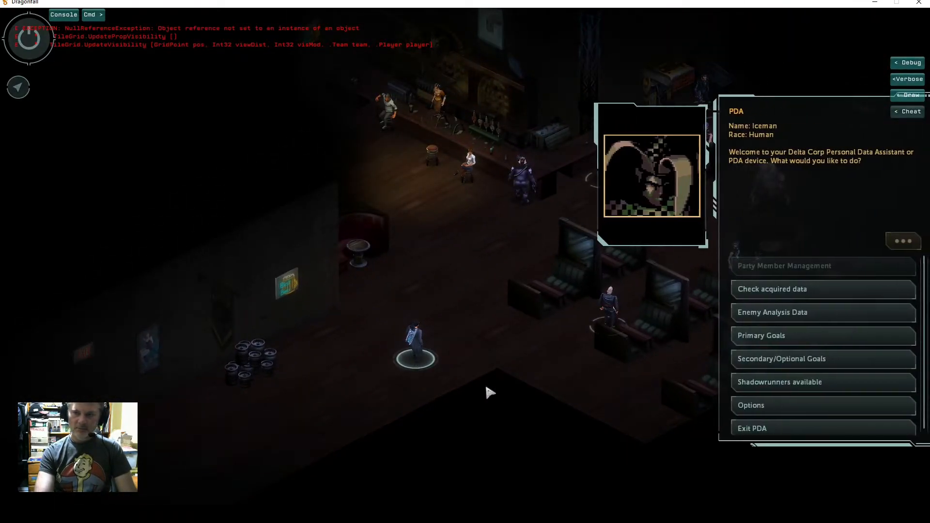
{"action": "scroll", "coordinate": [812, 350], "scroll_direction": "down", "scroll_amount": 1}
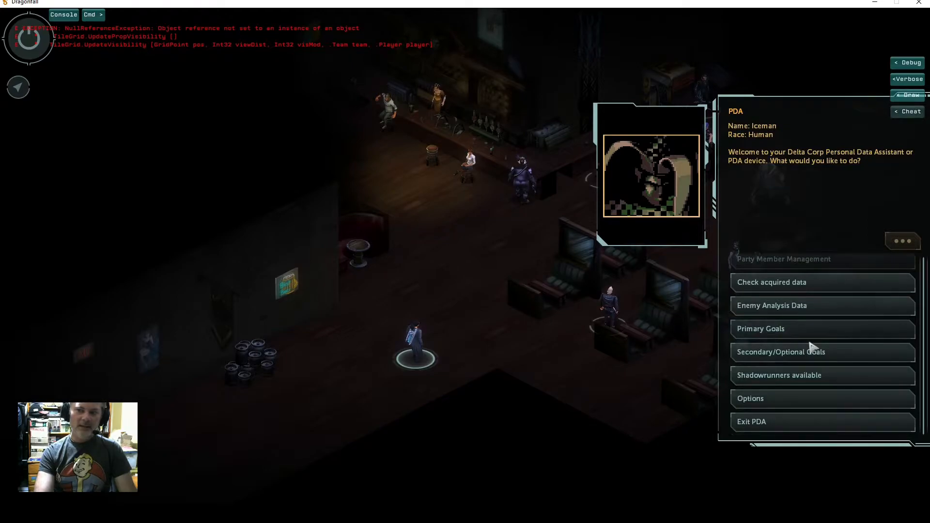
{"action": "scroll", "coordinate": [812, 346], "scroll_direction": "up", "scroll_amount": 1}
{"action": "scroll", "coordinate": [812, 346], "scroll_direction": "down", "scroll_amount": 1}
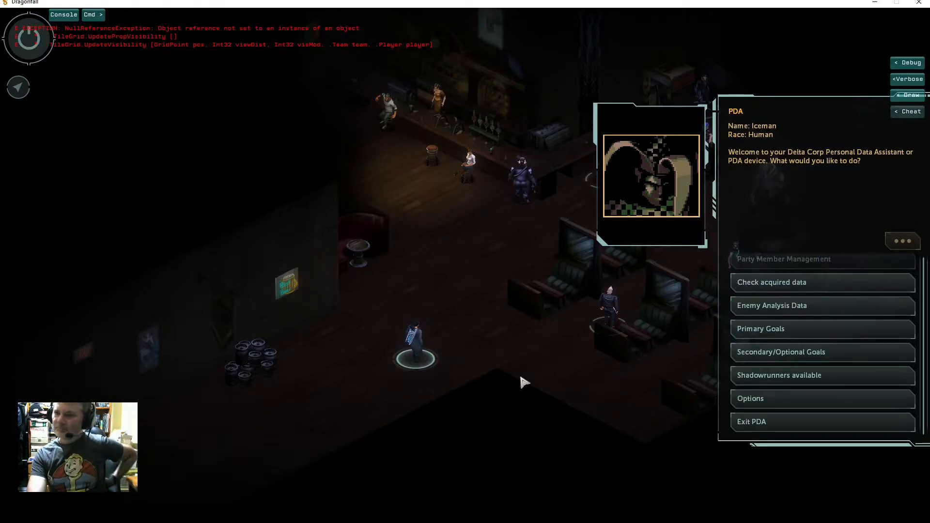
{"action": "left_click", "coordinate": [812, 338]}
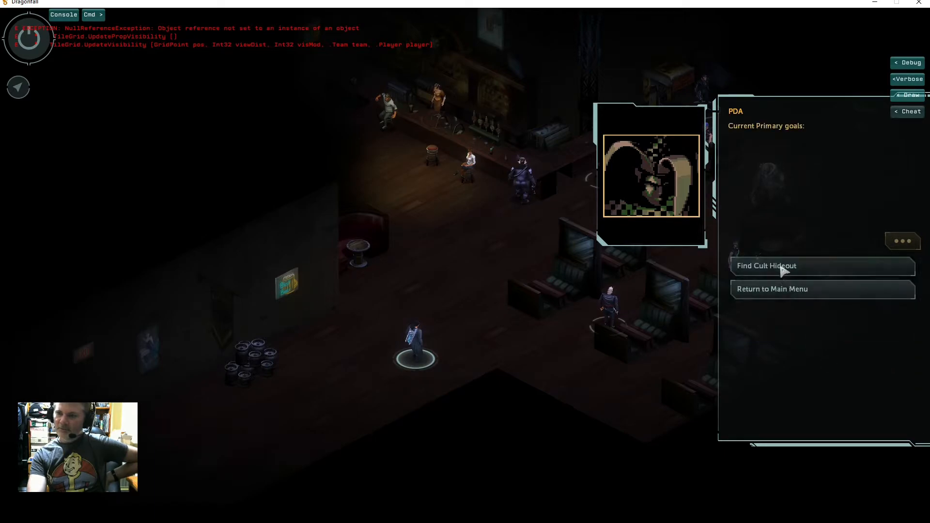
{"action": "left_click", "coordinate": [783, 270]}
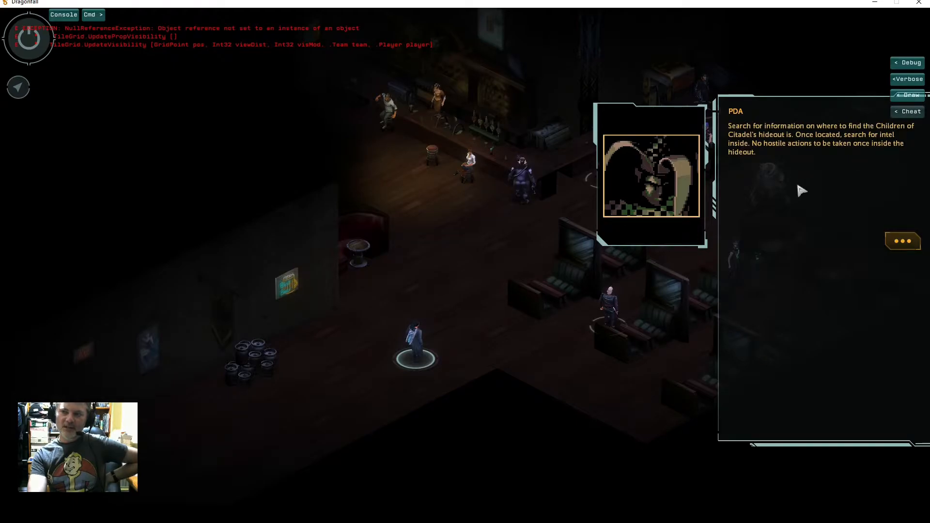
{"action": "left_click", "coordinate": [909, 243]}
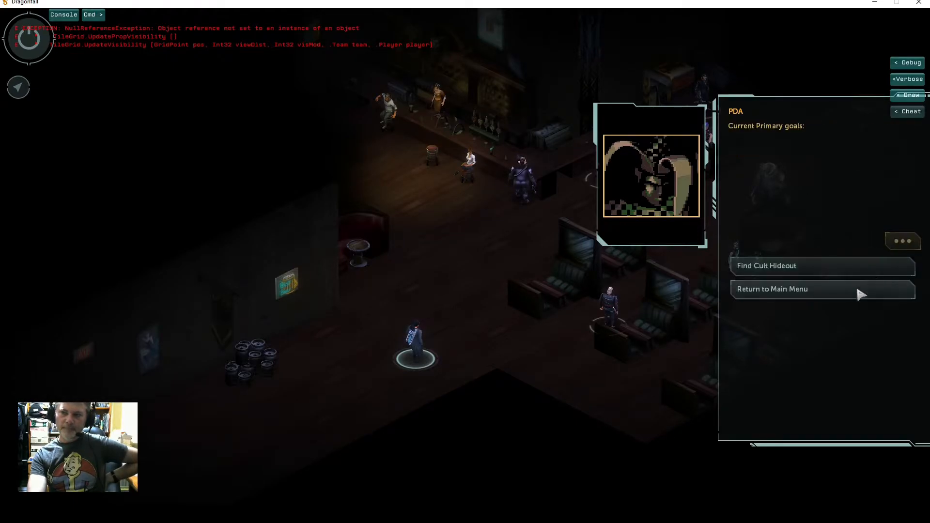
{"action": "left_click", "coordinate": [845, 293]}
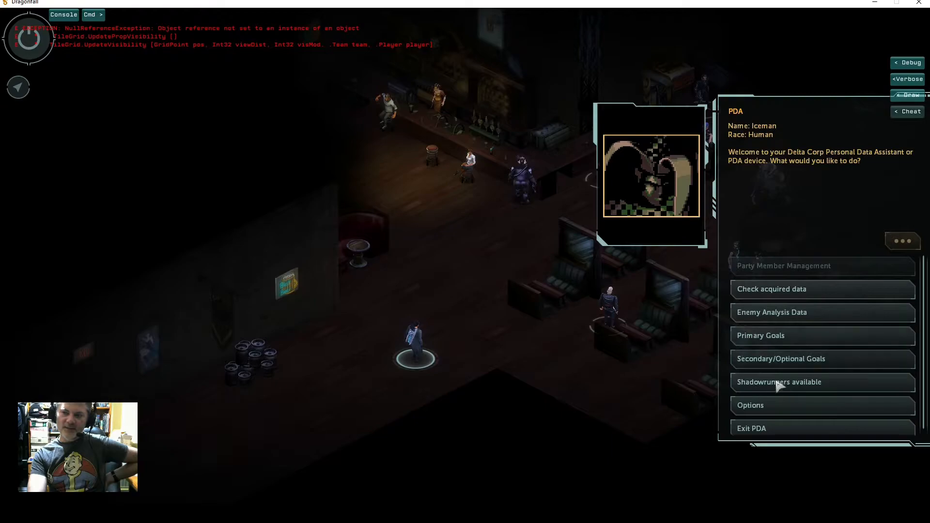
{"action": "left_click", "coordinate": [770, 427]}
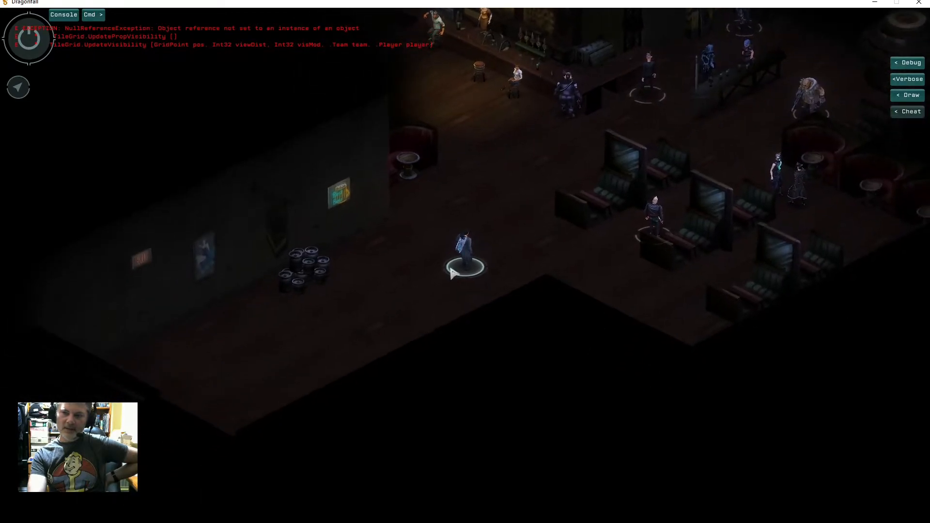
Open the character's karma spending screen from the PDA, review the attributes and skills down to Charisma, and exit without spending karma.
{"action": "left_click", "coordinate": [39, 52]}
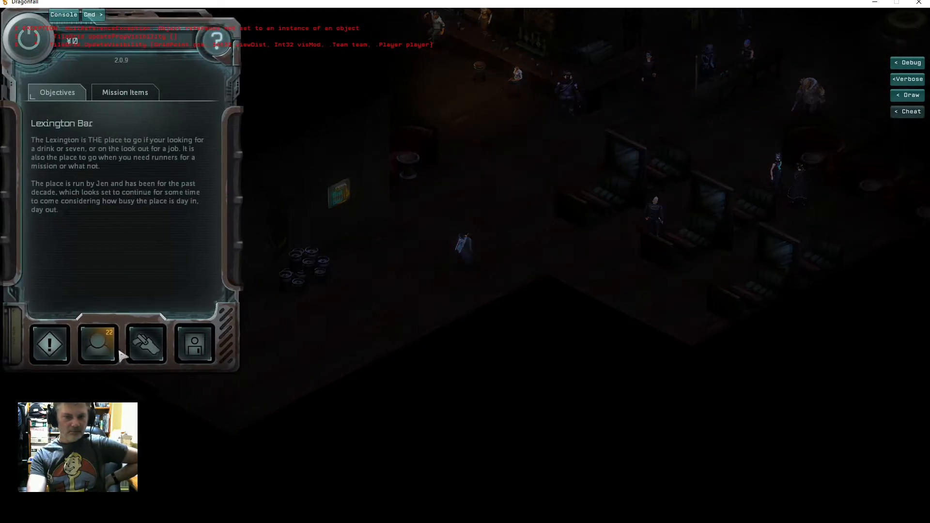
{"action": "left_click", "coordinate": [96, 353]}
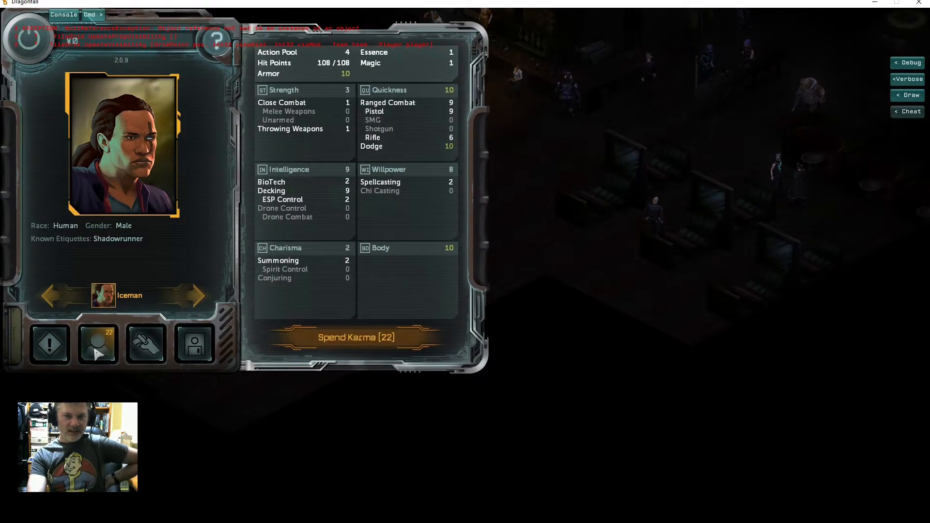
{"action": "left_click", "coordinate": [351, 335]}
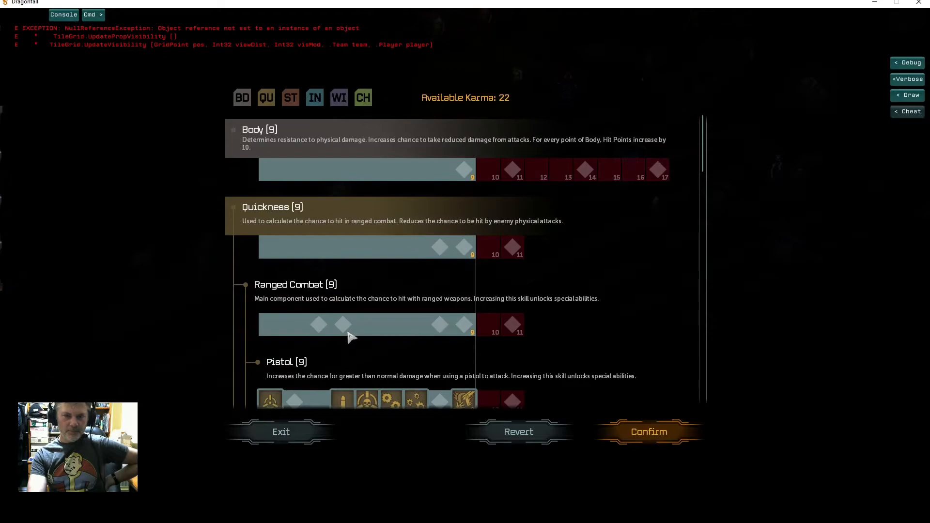
{"action": "scroll", "coordinate": [416, 271], "scroll_direction": "down", "scroll_amount": 1}
{"action": "scroll", "coordinate": [417, 272], "scroll_direction": "down", "scroll_amount": 15}
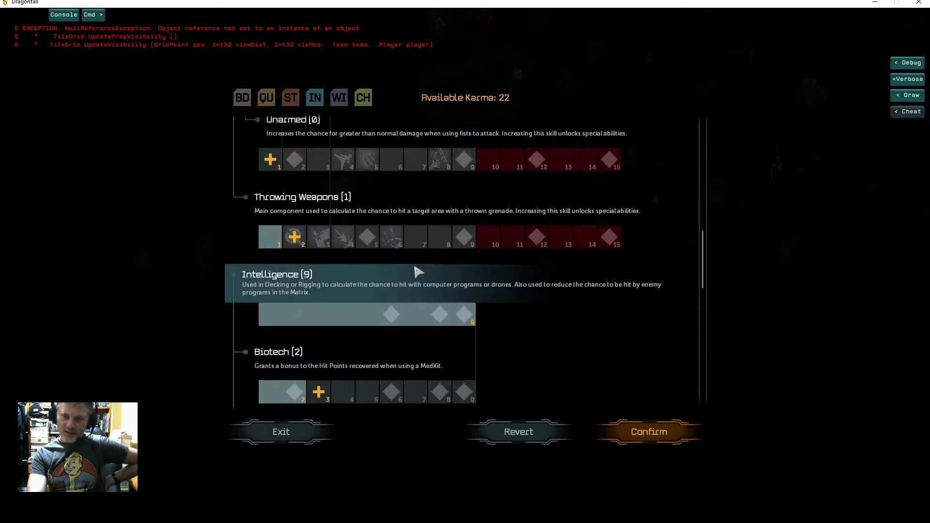
{"action": "scroll", "coordinate": [417, 271], "scroll_direction": "down", "scroll_amount": 12}
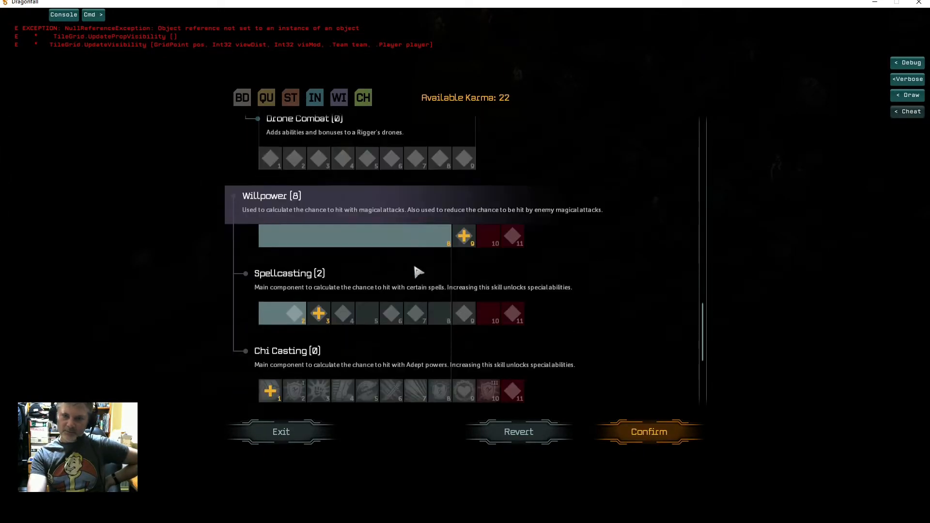
{"action": "scroll", "coordinate": [417, 271], "scroll_direction": "down", "scroll_amount": 4}
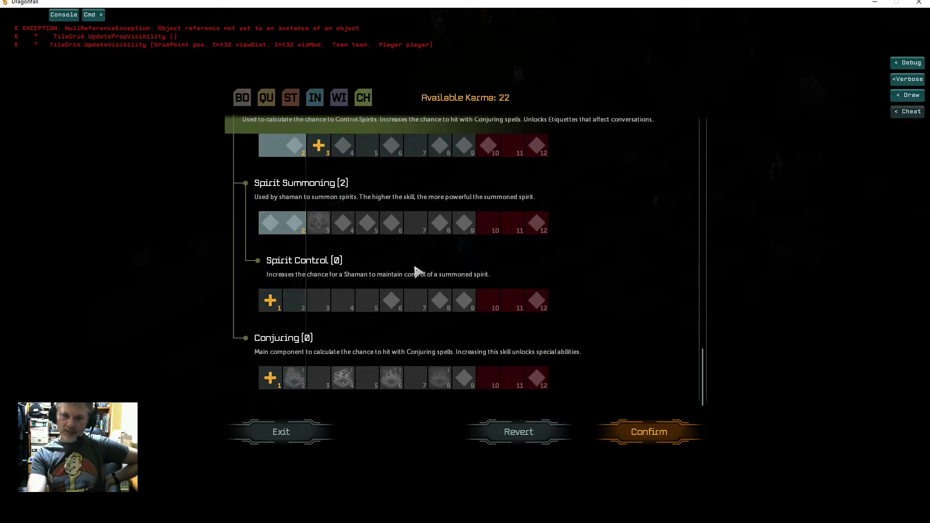
{"action": "scroll", "coordinate": [423, 322], "scroll_direction": "up", "scroll_amount": 4}
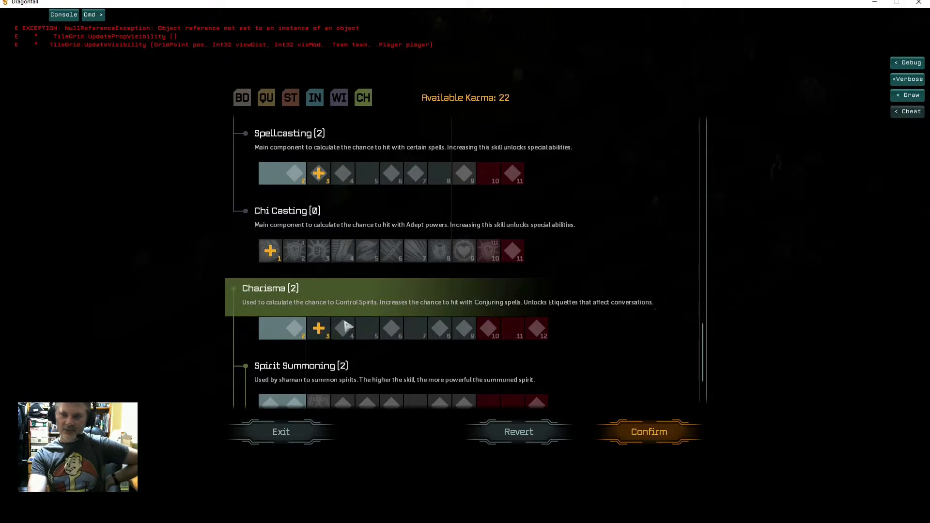
{"action": "left_click", "coordinate": [297, 438]}
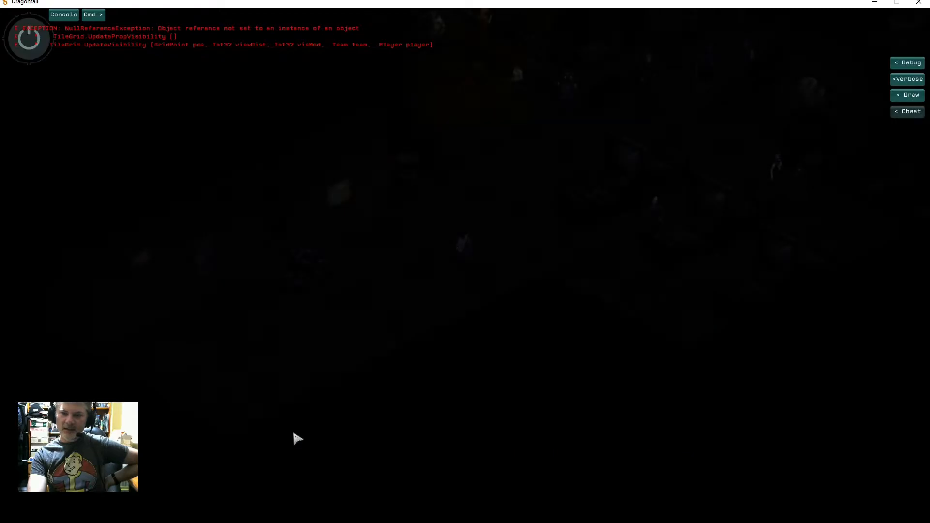
{"action": "left_click", "coordinate": [28, 39]}
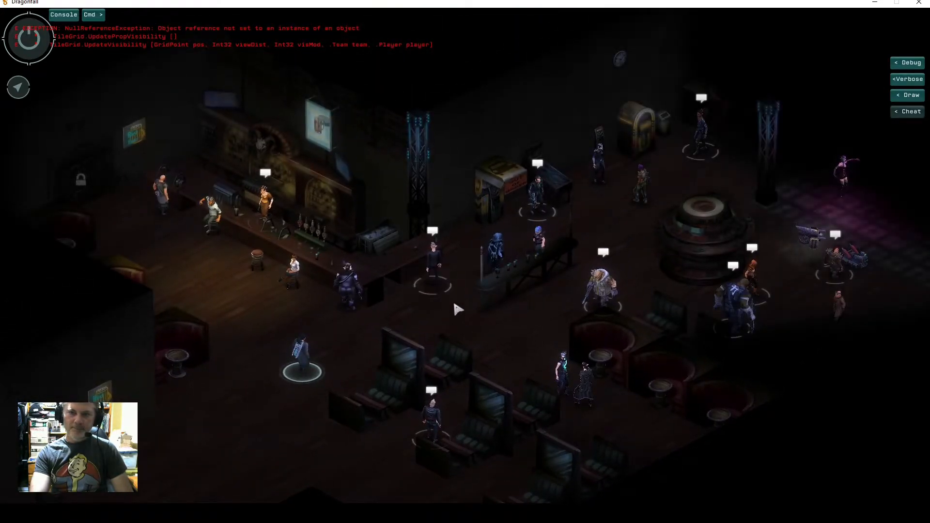
Talk to the elf Security Agent at the bar, check the available dialogue options and end the conversation.
{"action": "left_click", "coordinate": [443, 276]}
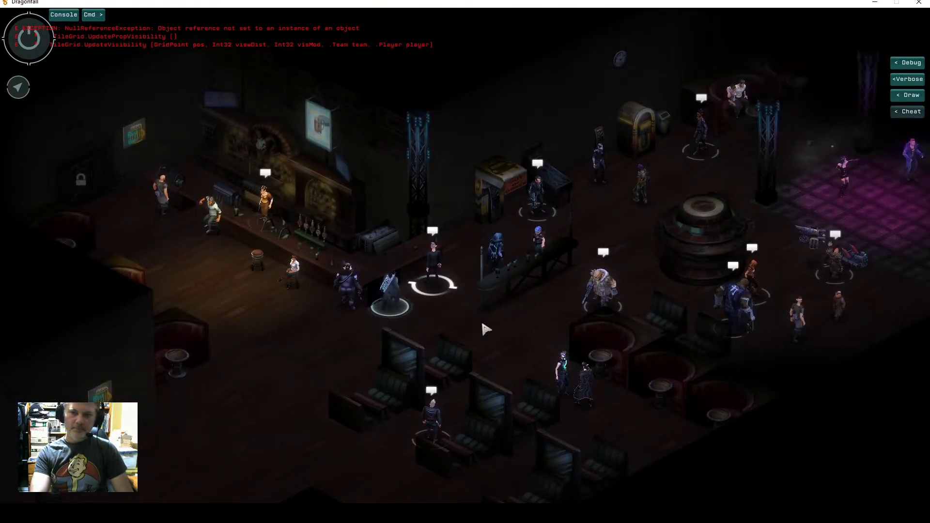
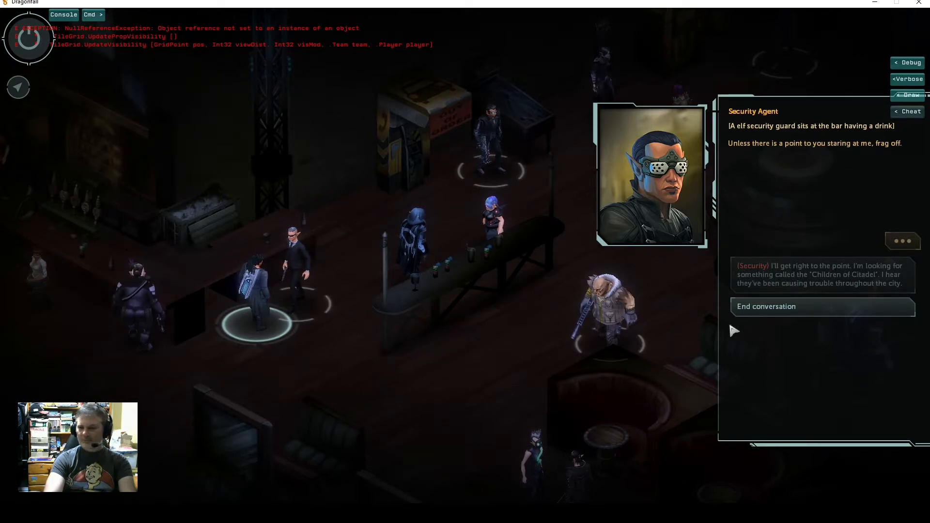
{"action": "left_click", "coordinate": [772, 310]}
{"action": "left_click", "coordinate": [761, 314]}
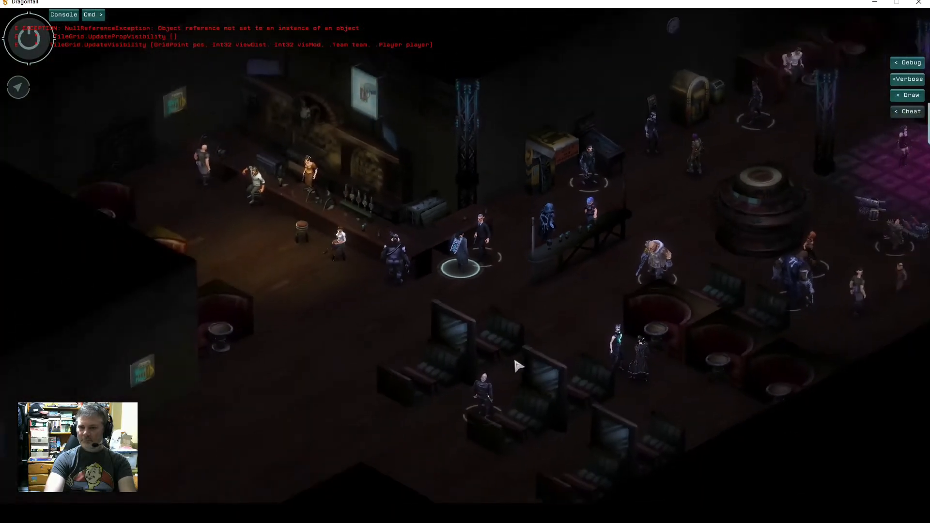
Walk over to the bartender Jen, ask her where to find work and thank her for the answer.
{"action": "left_click", "coordinate": [403, 282]}
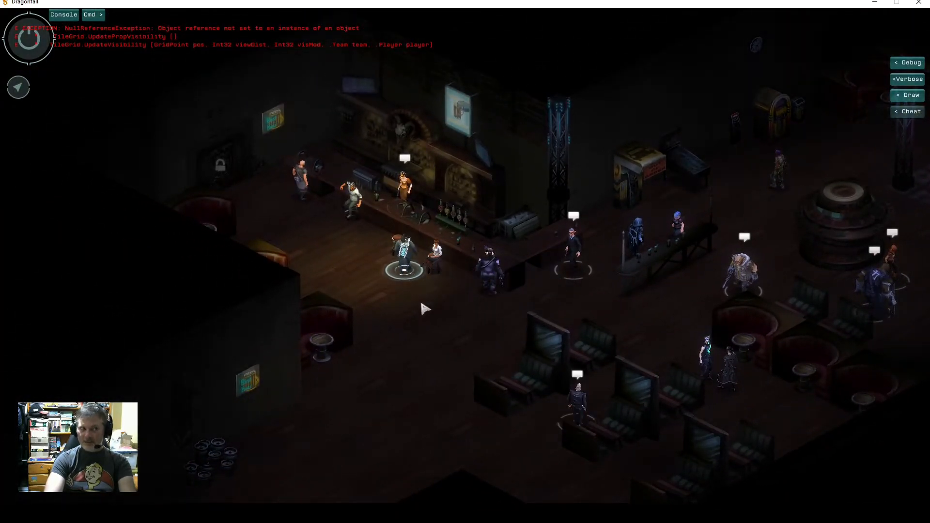
{"action": "key", "text": "w"}
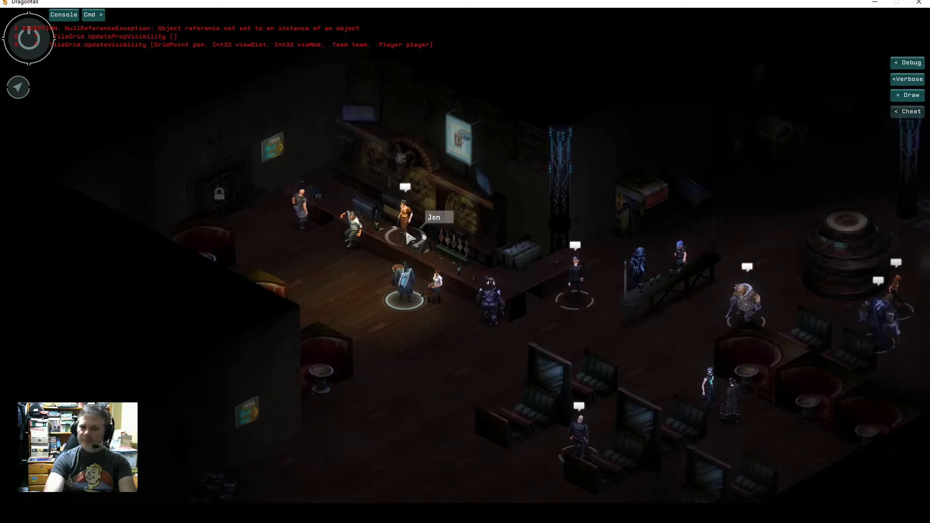
{"action": "left_click", "coordinate": [408, 237]}
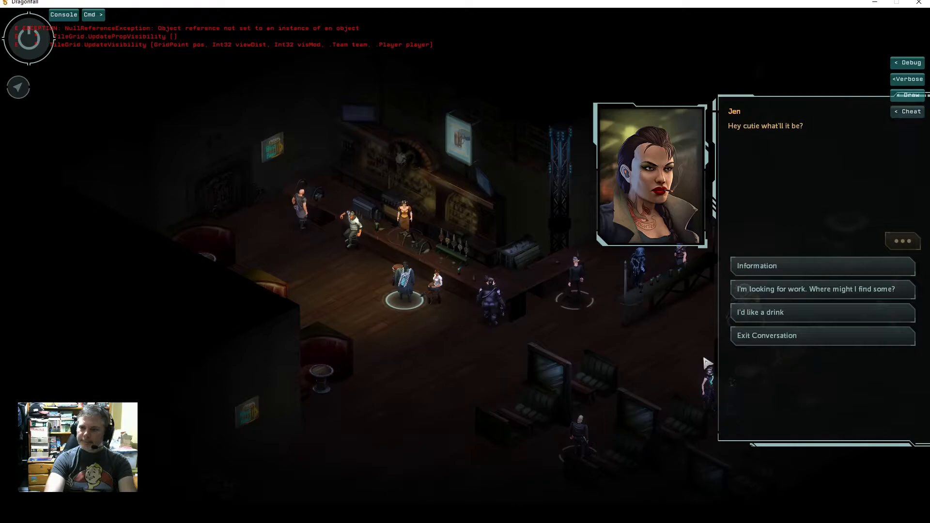
{"action": "left_click", "coordinate": [831, 295]}
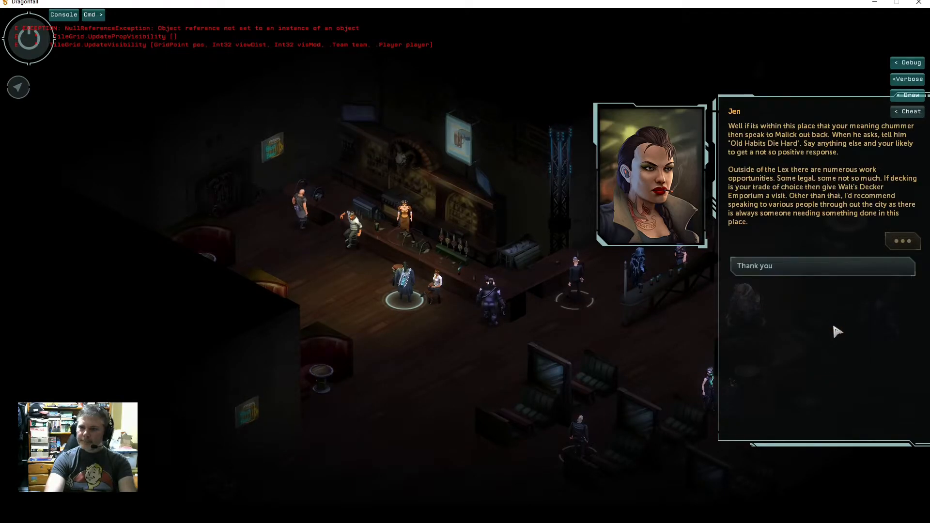
{"action": "left_click", "coordinate": [845, 274]}
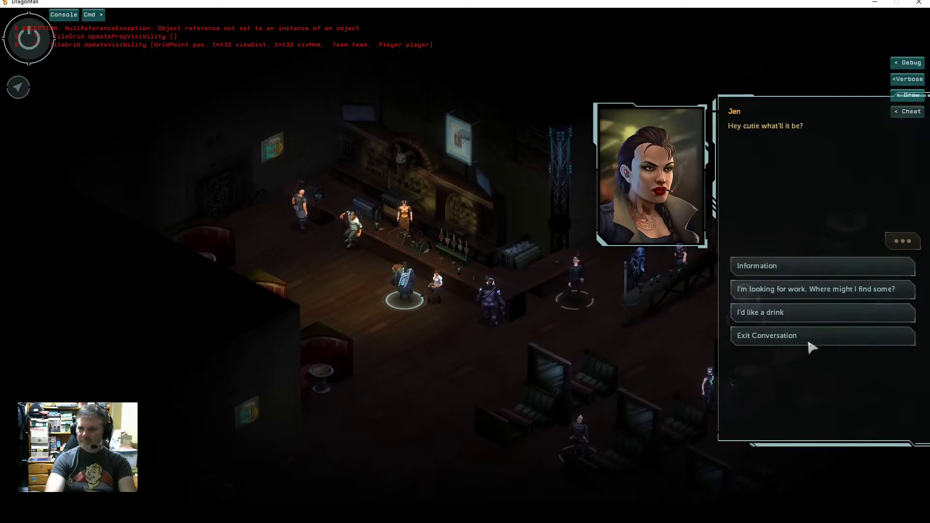
Read through all of Jen's Information topics for anything about the cult and return to her main dialogue options.
{"action": "left_click", "coordinate": [807, 268]}
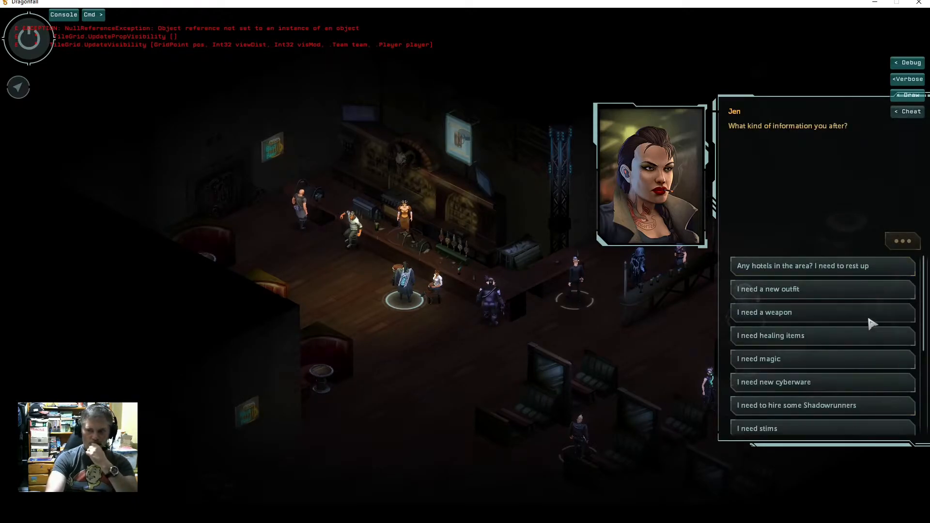
{"action": "scroll", "coordinate": [872, 323], "scroll_direction": "down", "scroll_amount": 4}
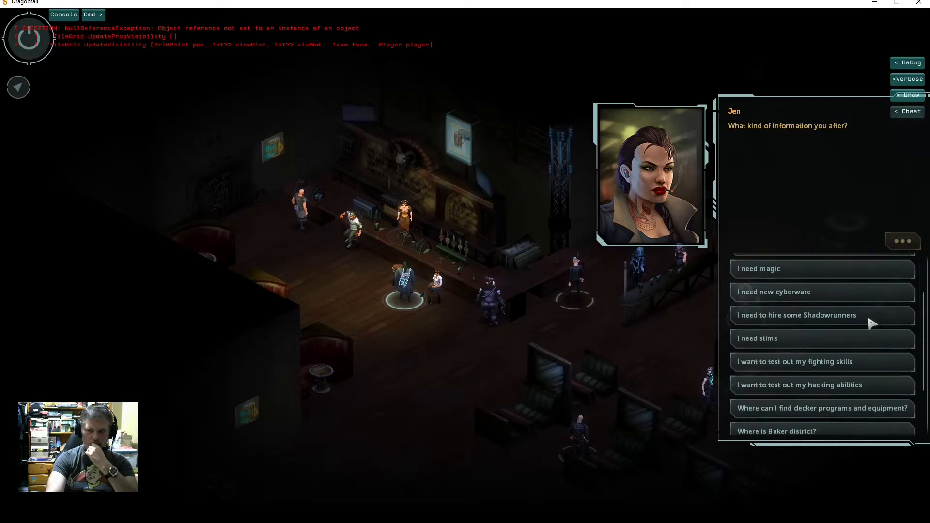
{"action": "scroll", "coordinate": [871, 324], "scroll_direction": "down", "scroll_amount": 4}
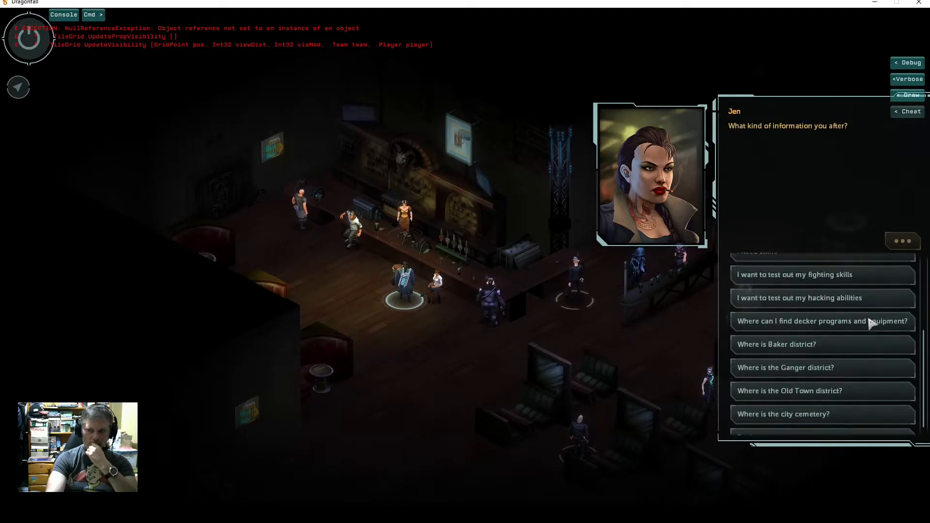
{"action": "scroll", "coordinate": [872, 323], "scroll_direction": "up", "scroll_amount": 8}
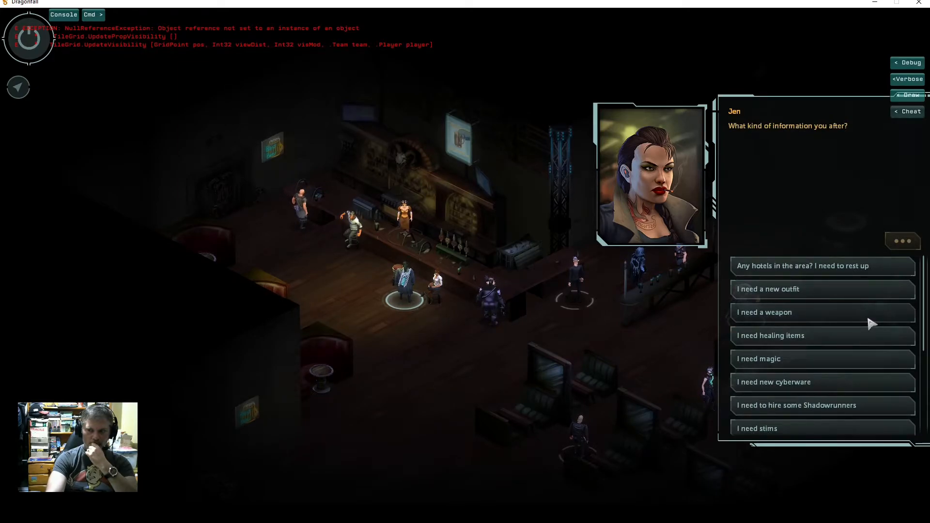
{"action": "scroll", "coordinate": [871, 323], "scroll_direction": "down", "scroll_amount": 4}
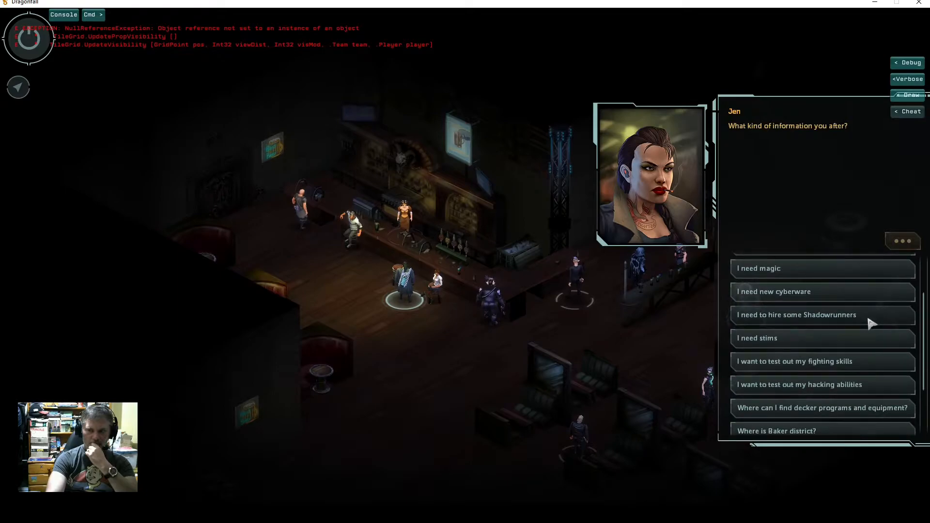
{"action": "scroll", "coordinate": [871, 324], "scroll_direction": "down", "scroll_amount": 2}
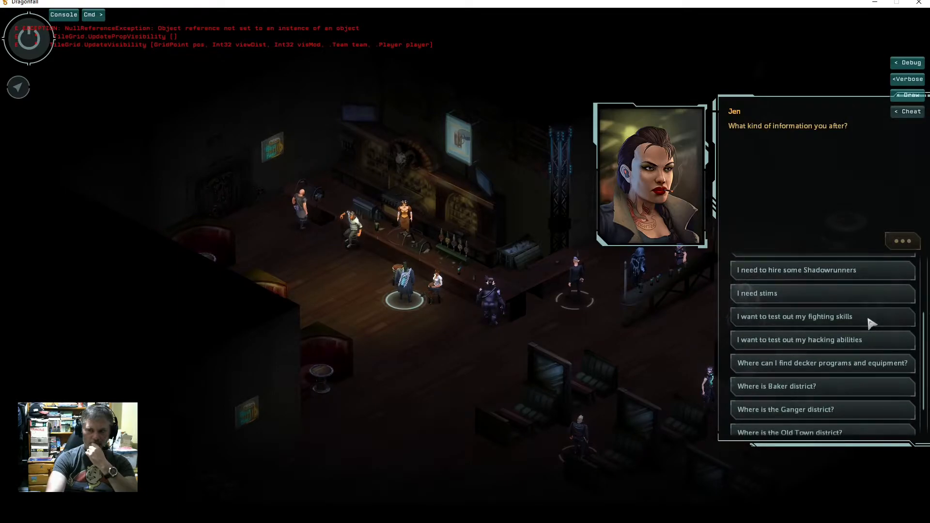
{"action": "scroll", "coordinate": [871, 324], "scroll_direction": "down", "scroll_amount": 2}
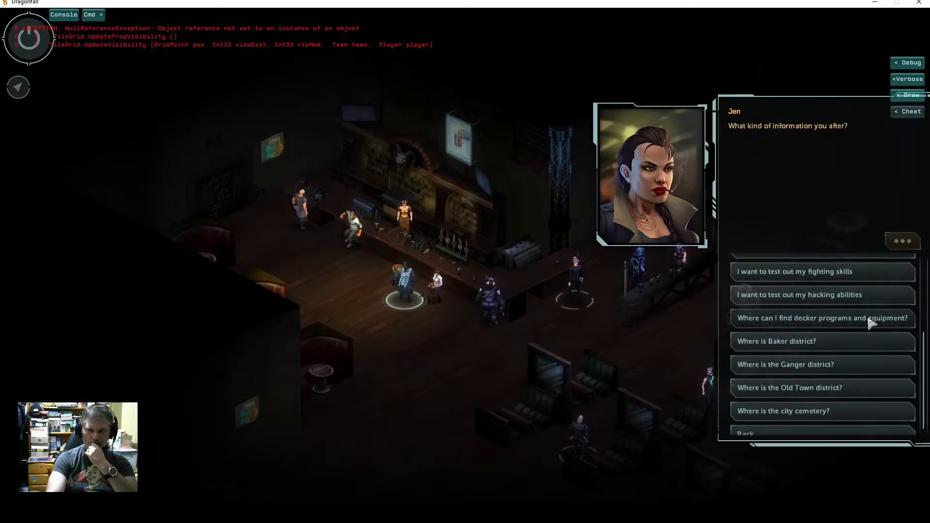
{"action": "scroll", "coordinate": [883, 325], "scroll_direction": "down", "scroll_amount": 1}
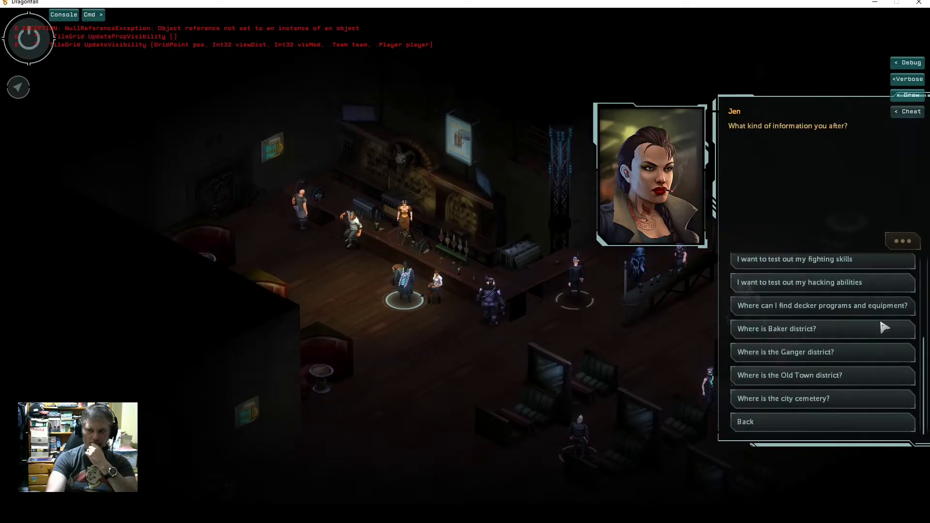
{"action": "left_click", "coordinate": [819, 422]}
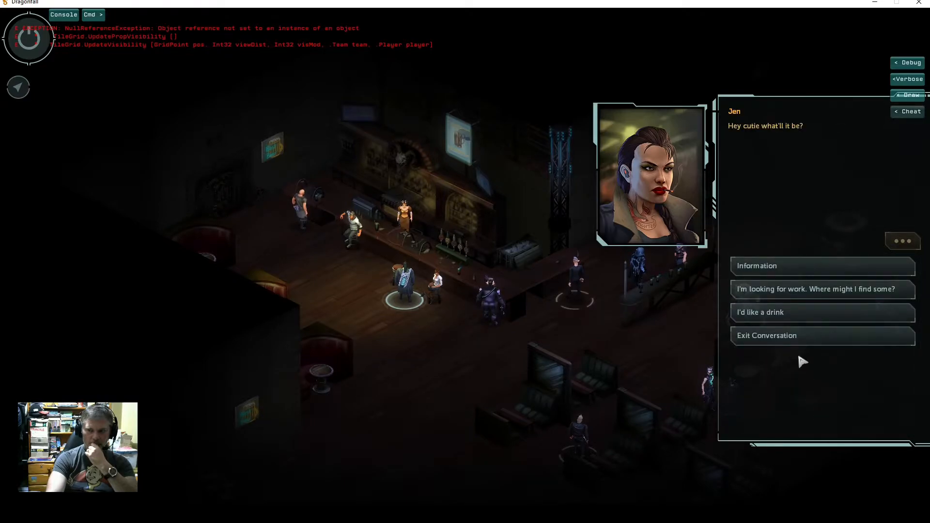
Ask Jen for a drink, decline the bourbon and exit the conversation.
{"action": "left_click", "coordinate": [791, 316]}
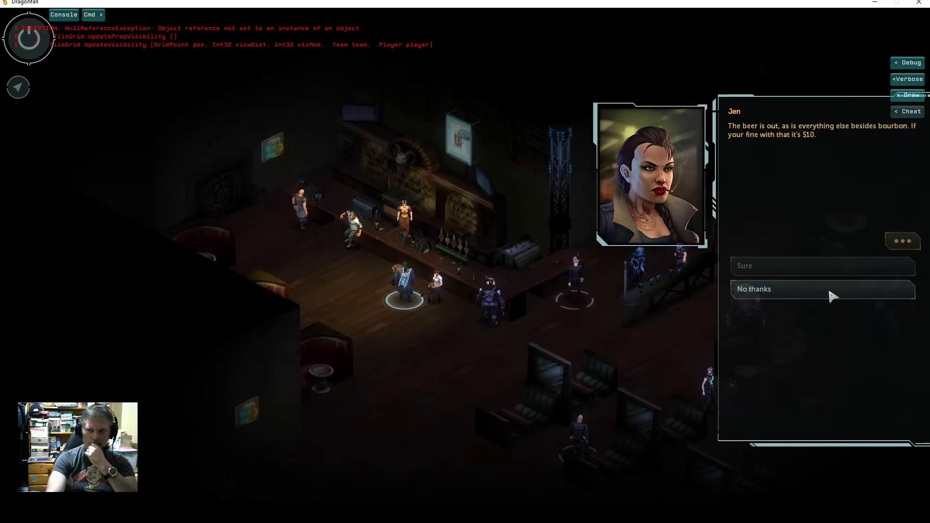
{"action": "left_click", "coordinate": [832, 295]}
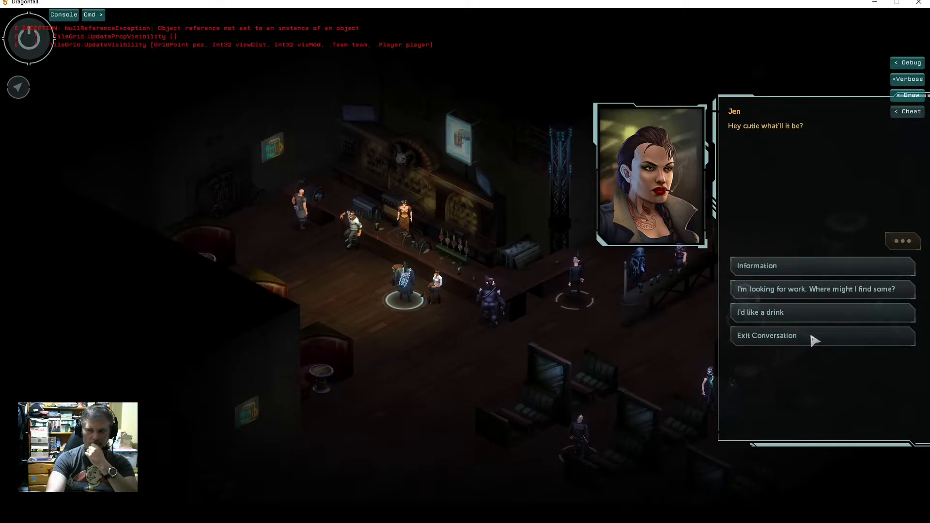
{"action": "left_click", "coordinate": [813, 339]}
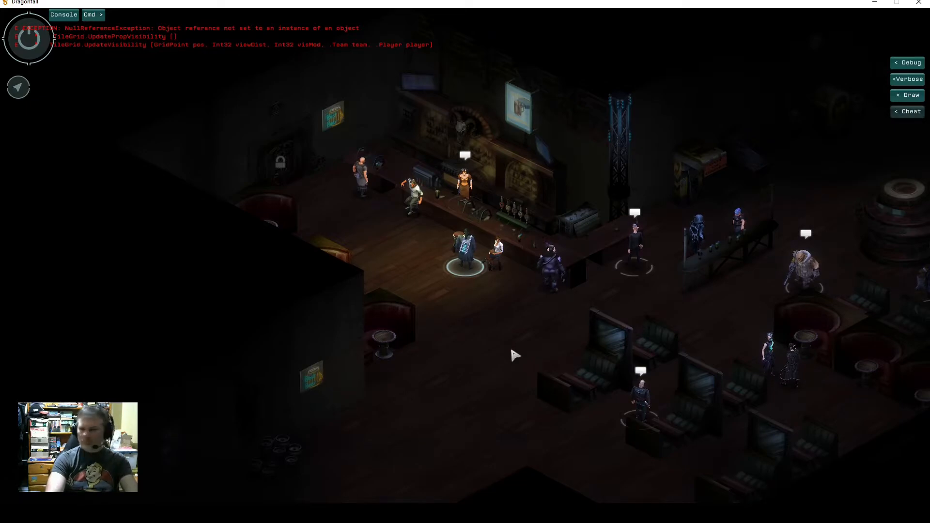
Switch to Shadowrun Editor, check which conversation Jen's actor spawner uses in its interaction settings, and cancel without changes.
{"action": "key", "text": "alt+Tab"}
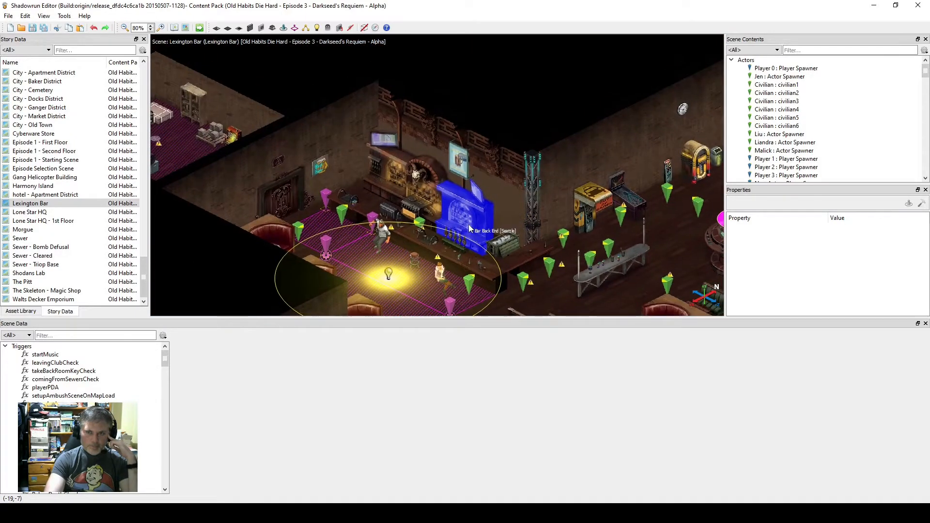
{"action": "middle_click_drag", "start_coordinate": [470, 248], "coordinate": [418, 205]}
{"action": "left_click", "coordinate": [367, 187]}
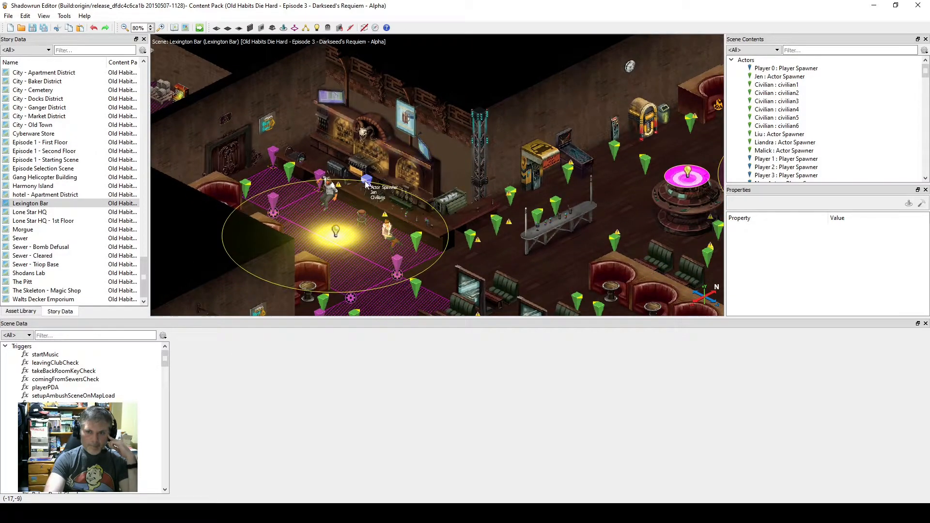
{"action": "left_click", "coordinate": [920, 204]}
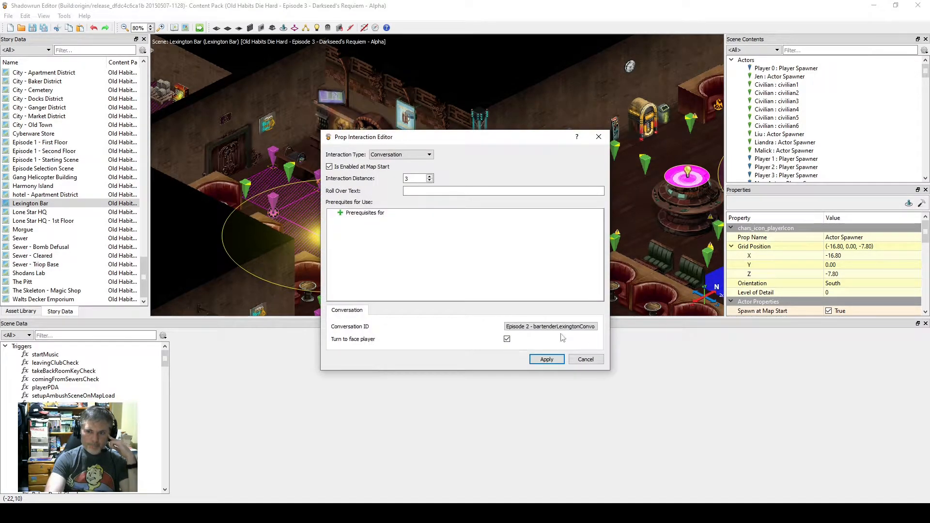
{"action": "left_click", "coordinate": [586, 359]}
Open the Episode 2 - bartenderLexingtonConvo conversation and collapse Jen's Information replies from the hotels question through "I need new cyberware".
{"action": "left_click_drag", "start_coordinate": [143, 280], "coordinate": [146, 103]}
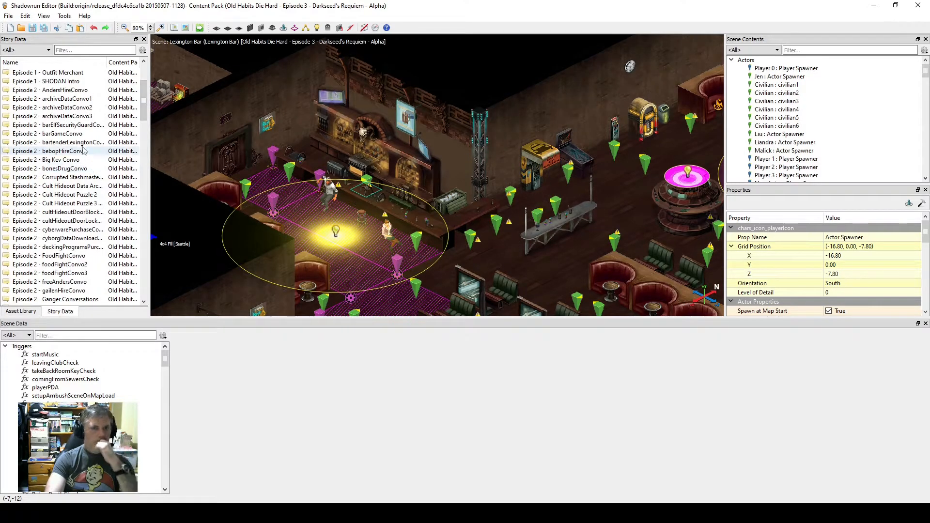
{"action": "double_click", "coordinate": [97, 144]}
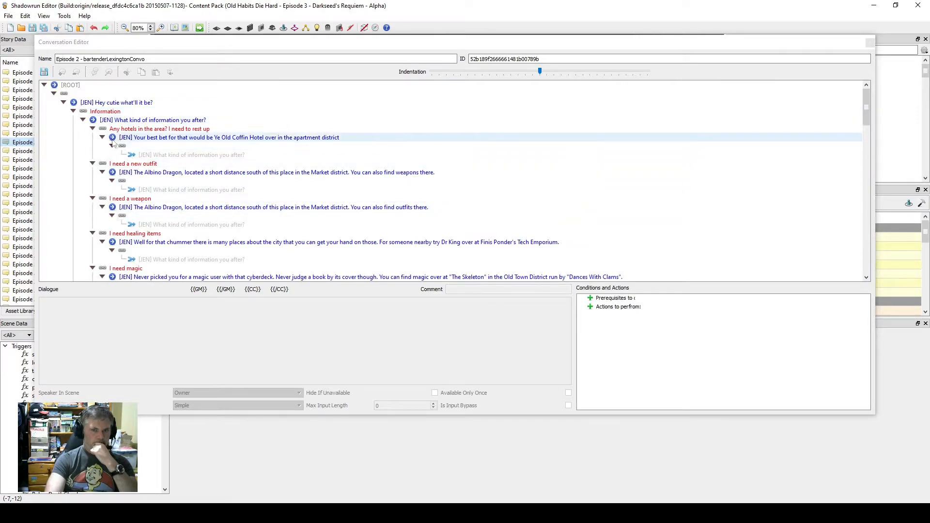
{"action": "left_click", "coordinate": [92, 128]}
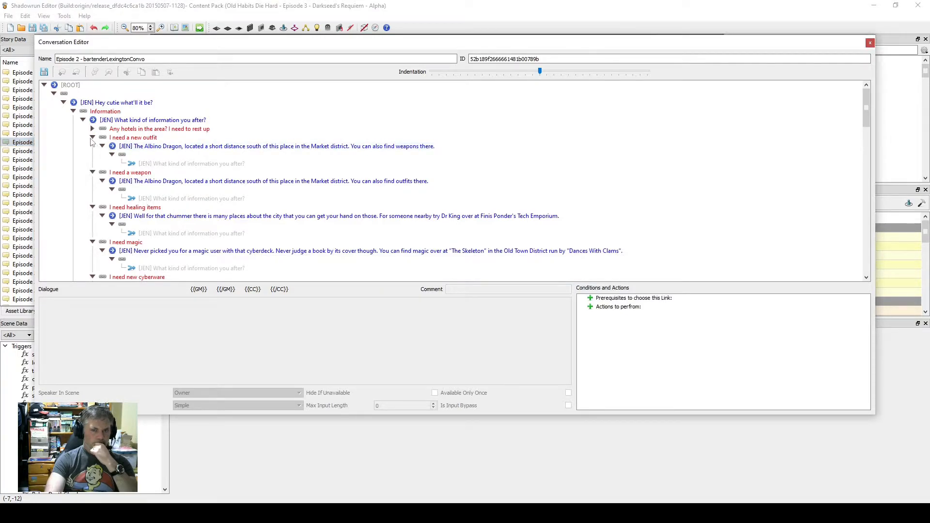
{"action": "left_click", "coordinate": [92, 138]}
{"action": "left_click", "coordinate": [92, 146]}
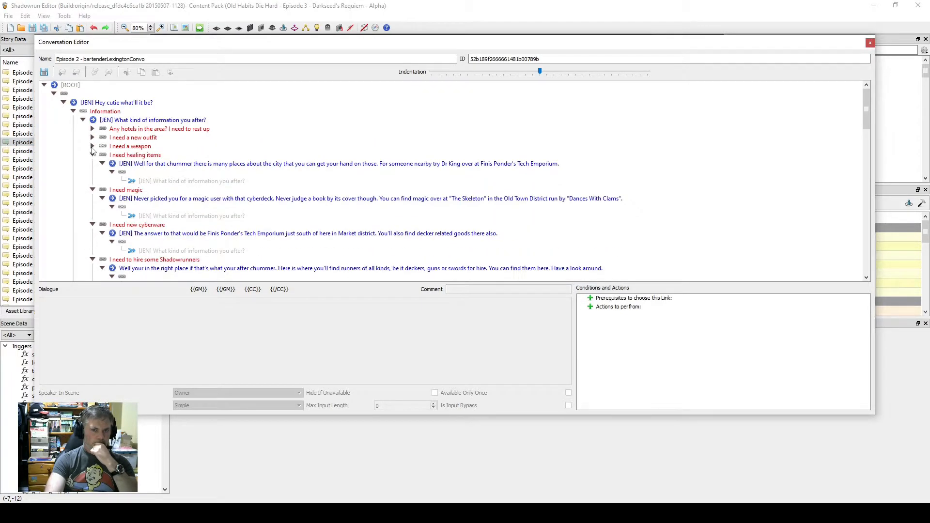
{"action": "left_click", "coordinate": [92, 155]}
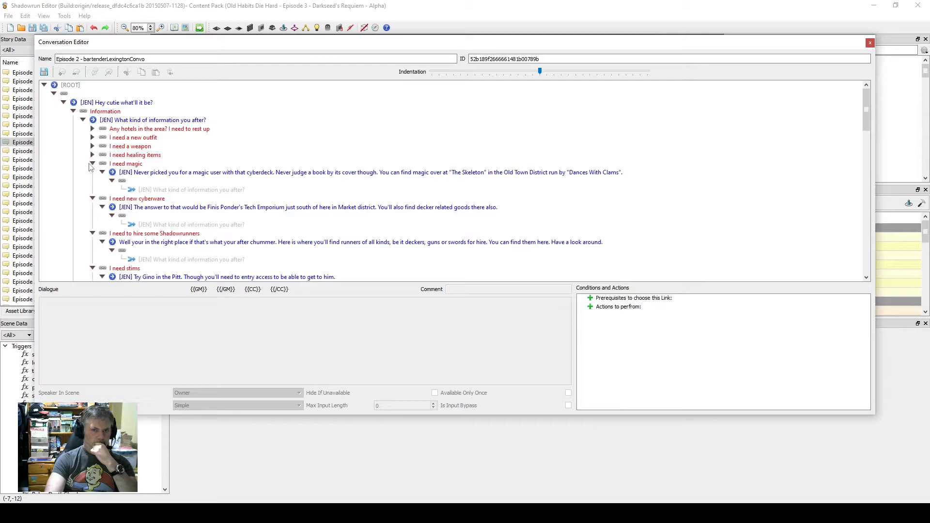
{"action": "left_click", "coordinate": [92, 164]}
{"action": "left_click", "coordinate": [92, 172]}
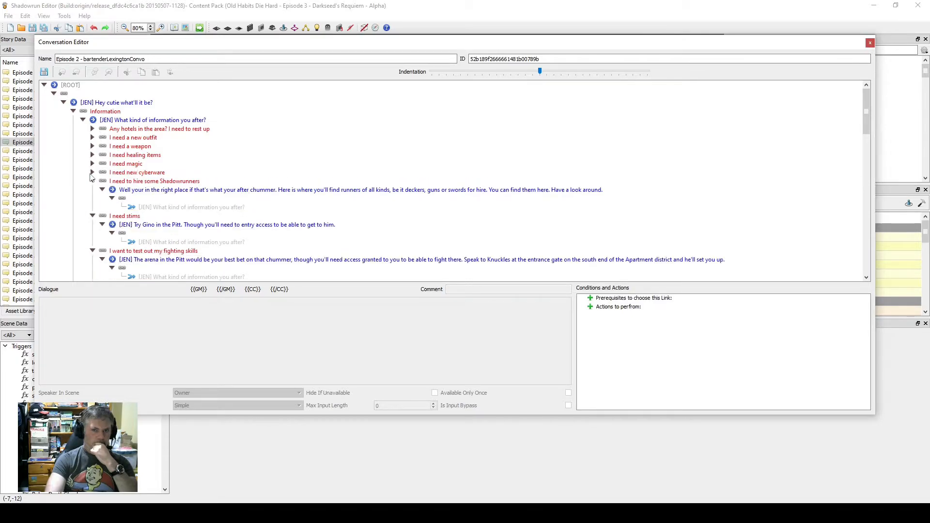
Collapse the Information replies from "I need to hire some Shadowrunners" through "Where is the Ganger district?".
{"action": "left_click", "coordinate": [92, 181]}
{"action": "left_click", "coordinate": [92, 190]}
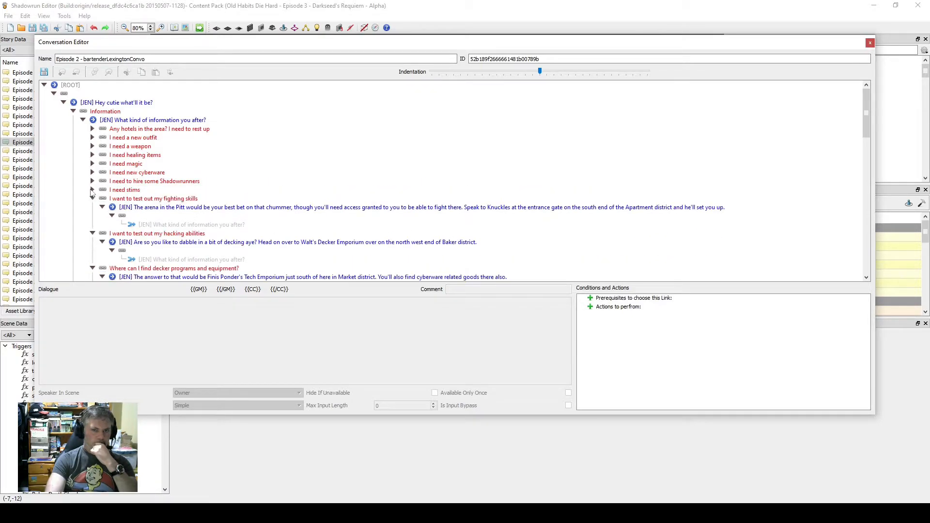
{"action": "left_click", "coordinate": [92, 199]}
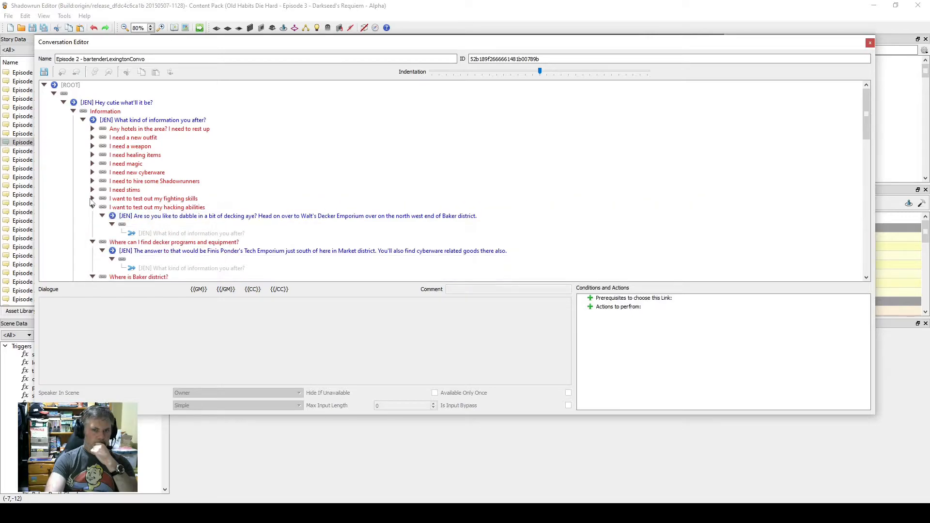
{"action": "left_click", "coordinate": [92, 207]}
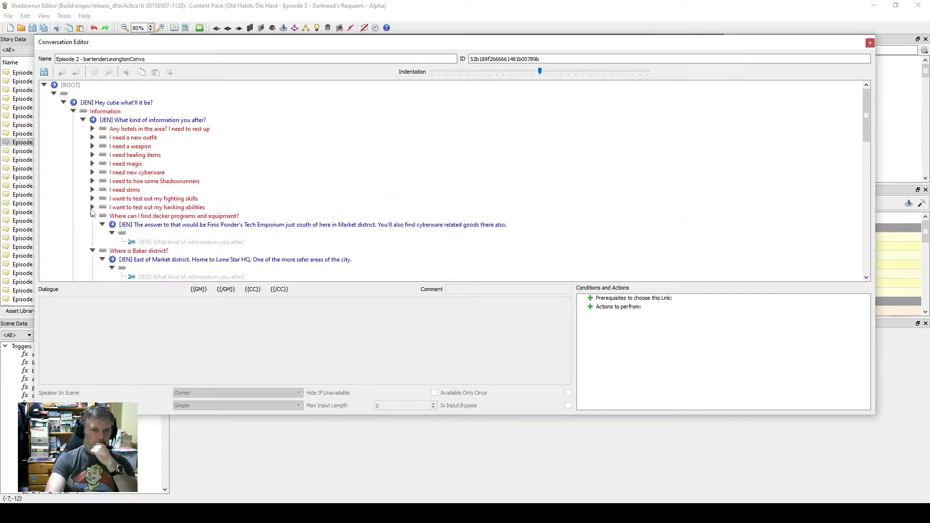
{"action": "left_click", "coordinate": [92, 215]}
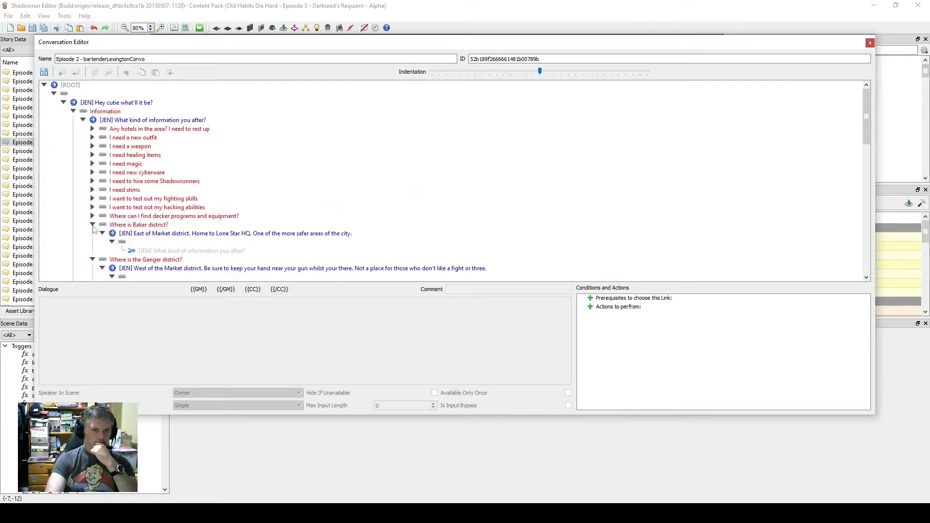
{"action": "left_click", "coordinate": [92, 224]}
{"action": "left_click", "coordinate": [92, 234]}
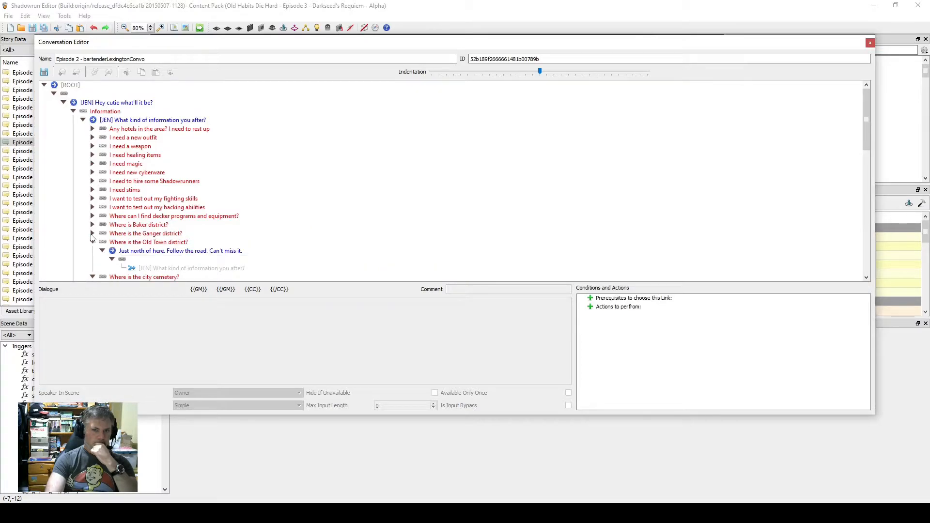
Collapse the Old Town district, city cemetery and "Jade Stone" question branches in the bartender's conversation tree.
{"action": "left_click", "coordinate": [92, 242]}
{"action": "scroll", "coordinate": [257, 174], "scroll_direction": "down", "scroll_amount": 4}
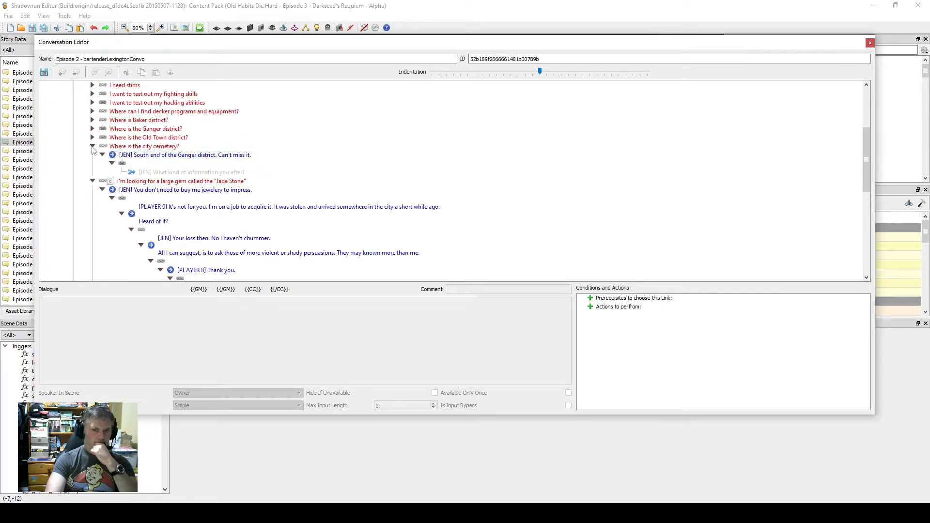
{"action": "left_click", "coordinate": [92, 147]}
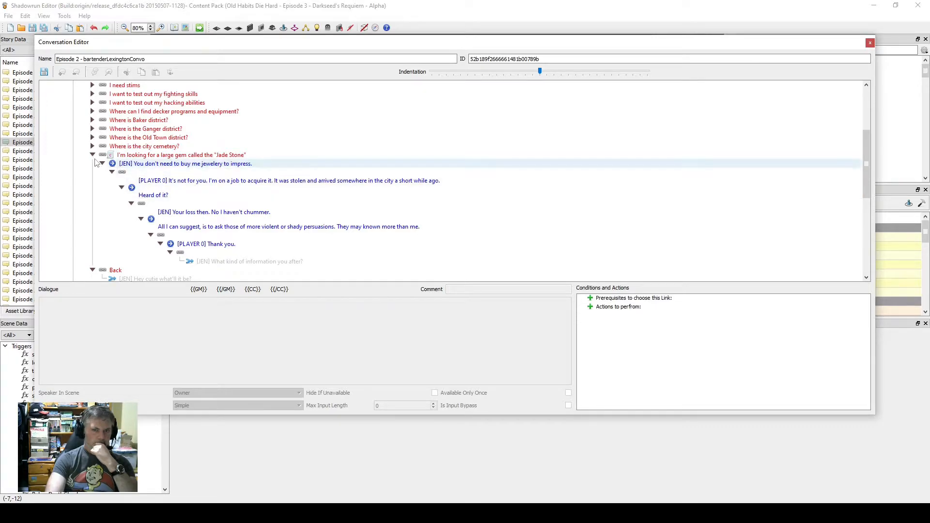
{"action": "left_click", "coordinate": [92, 155]}
{"action": "scroll", "coordinate": [78, 178], "scroll_direction": "up", "scroll_amount": 3}
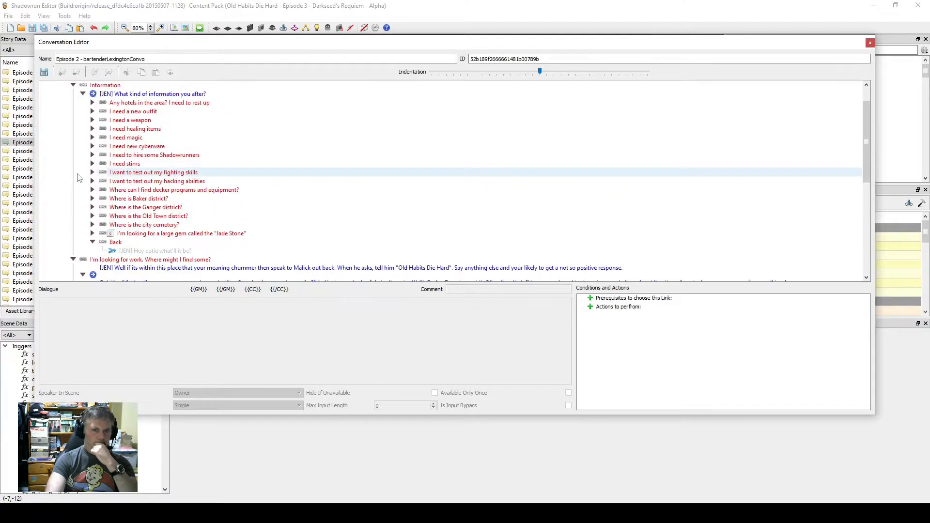
{"action": "scroll", "coordinate": [78, 177], "scroll_direction": "up", "scroll_amount": 1}
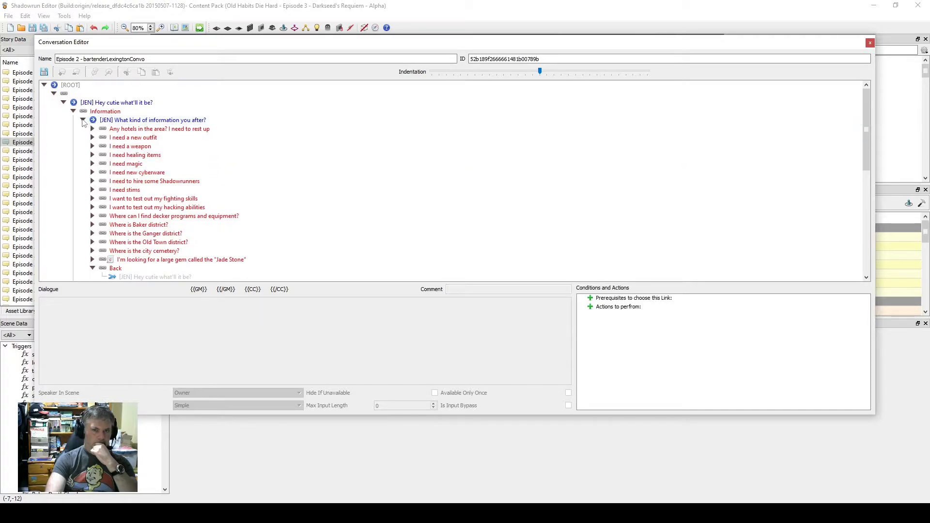
Collapse the information reply and looking-for-work branch, review the drink and Socialite branches, and close the conversation.
{"action": "left_click", "coordinate": [83, 120]}
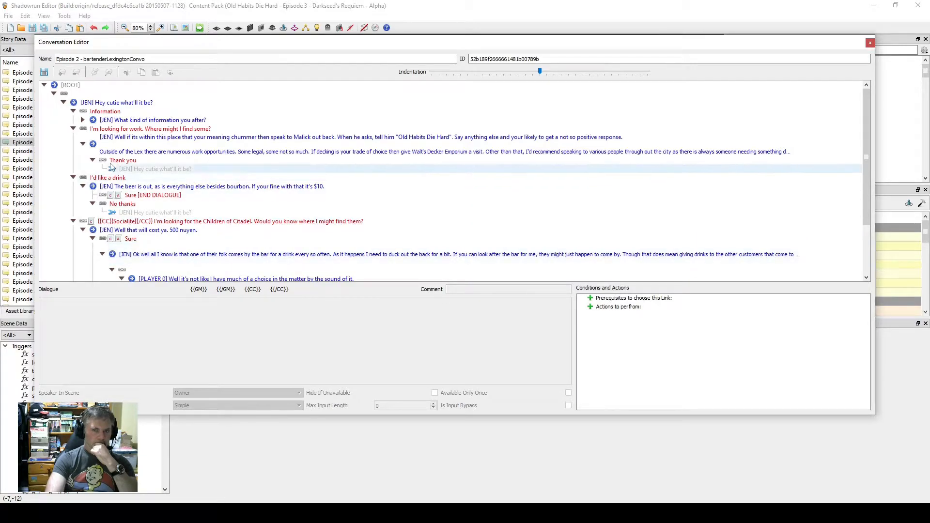
{"action": "left_click", "coordinate": [73, 128]}
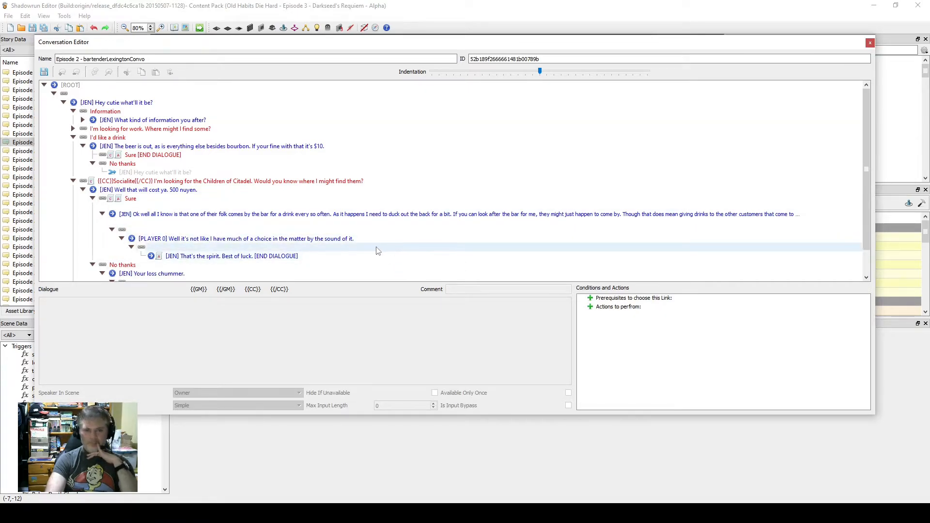
{"action": "scroll", "coordinate": [288, 244], "scroll_direction": "down", "scroll_amount": 1}
{"action": "scroll", "coordinate": [287, 245], "scroll_direction": "up", "scroll_amount": 1}
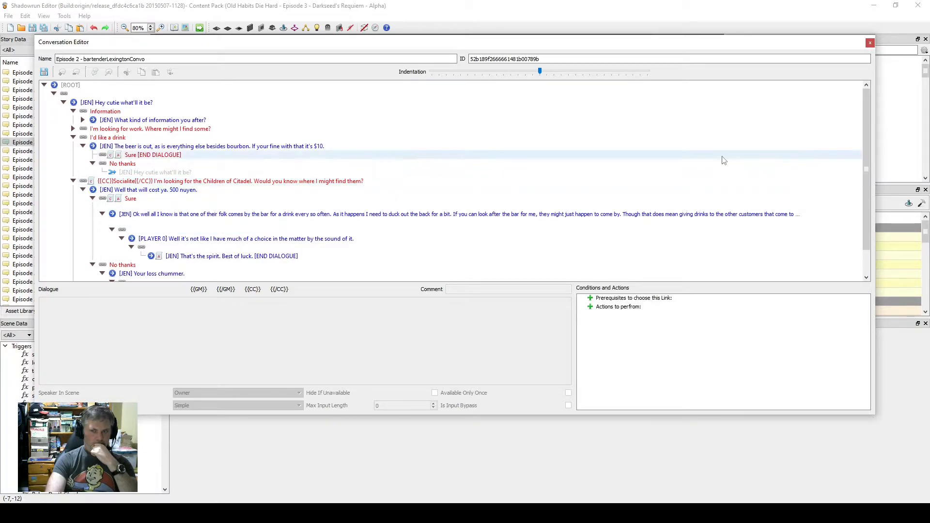
{"action": "left_click", "coordinate": [871, 42]}
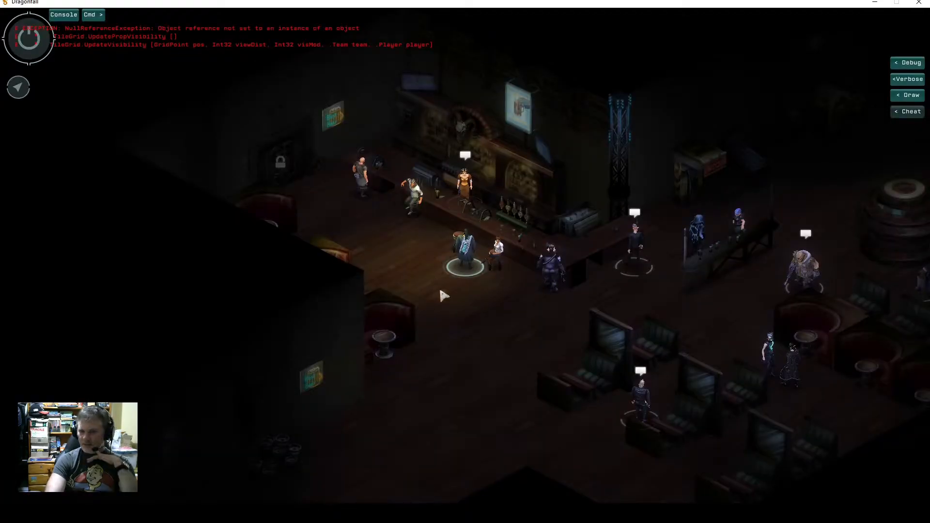
Switch to the running Dragonfall scene and spend the character's karma to raise Charisma to 4.
{"action": "left_click", "coordinate": [495, 251]}
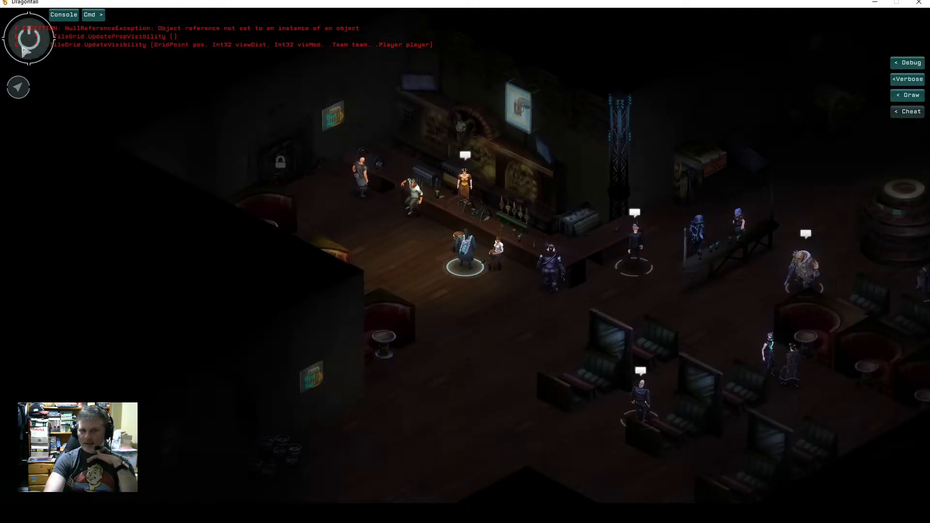
{"action": "left_click", "coordinate": [98, 354]}
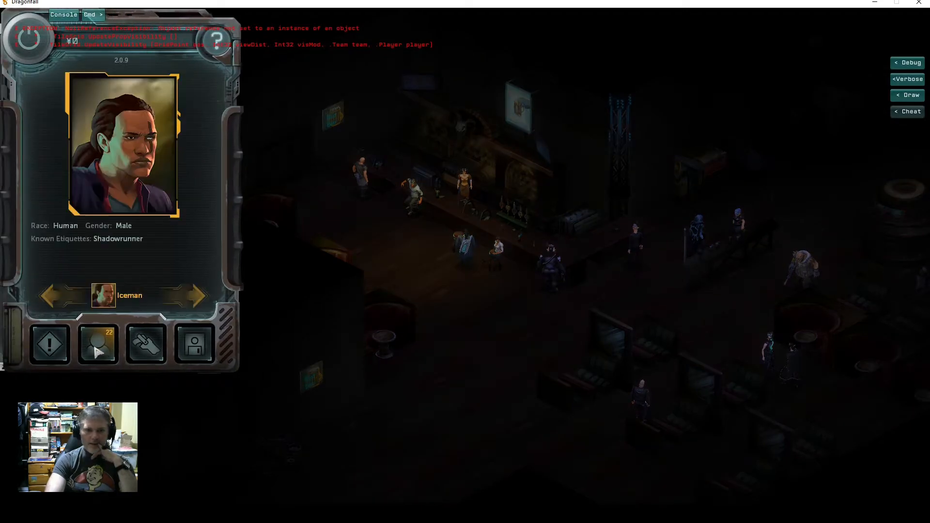
{"action": "left_click", "coordinate": [350, 336]}
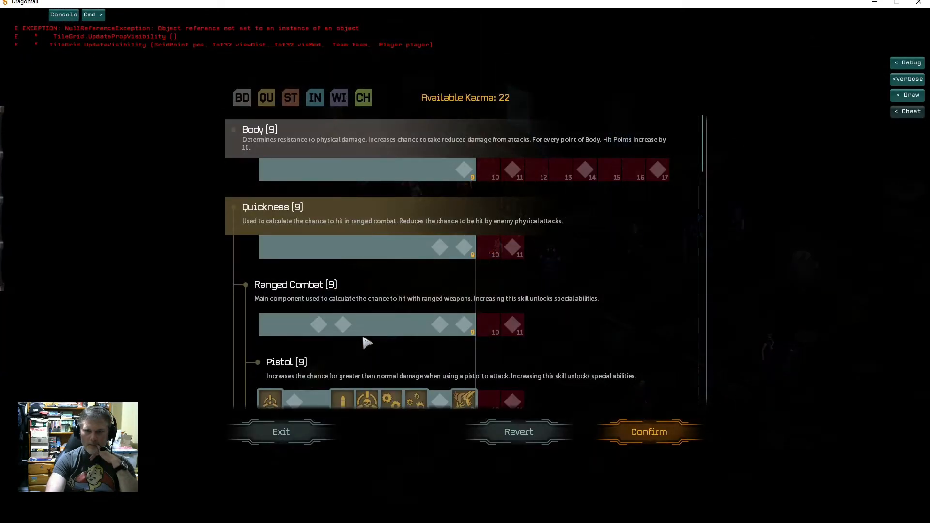
{"action": "scroll", "coordinate": [333, 329], "scroll_direction": "down", "scroll_amount": 3}
{"action": "scroll", "coordinate": [333, 329], "scroll_direction": "down", "scroll_amount": 15}
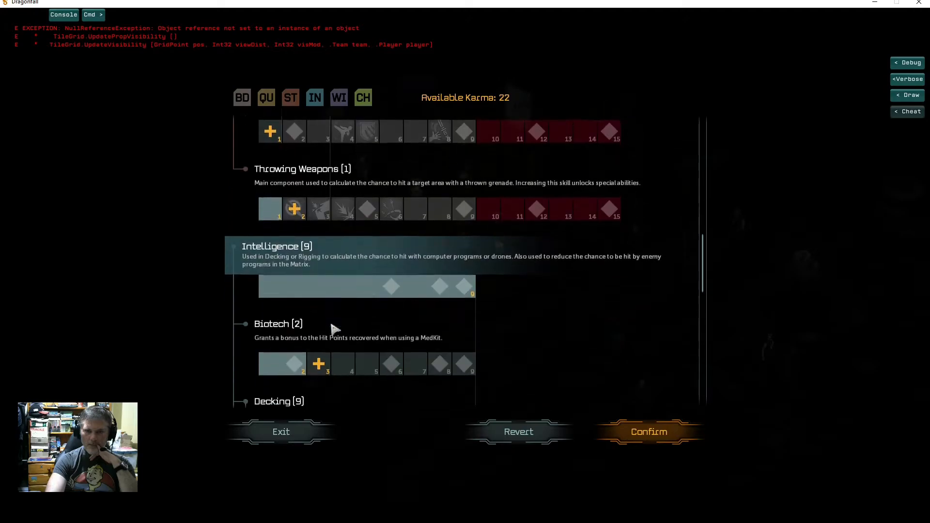
{"action": "scroll", "coordinate": [335, 329], "scroll_direction": "down", "scroll_amount": 15}
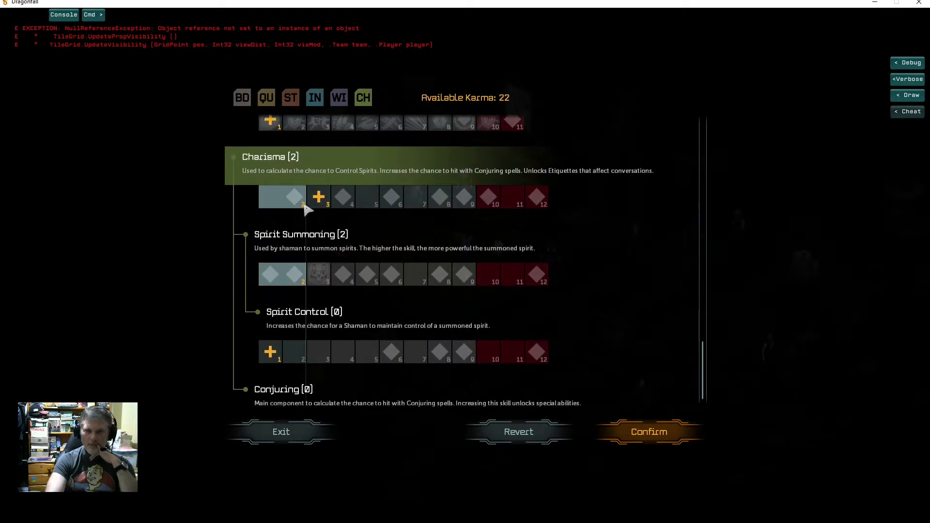
{"action": "left_click", "coordinate": [319, 197]}
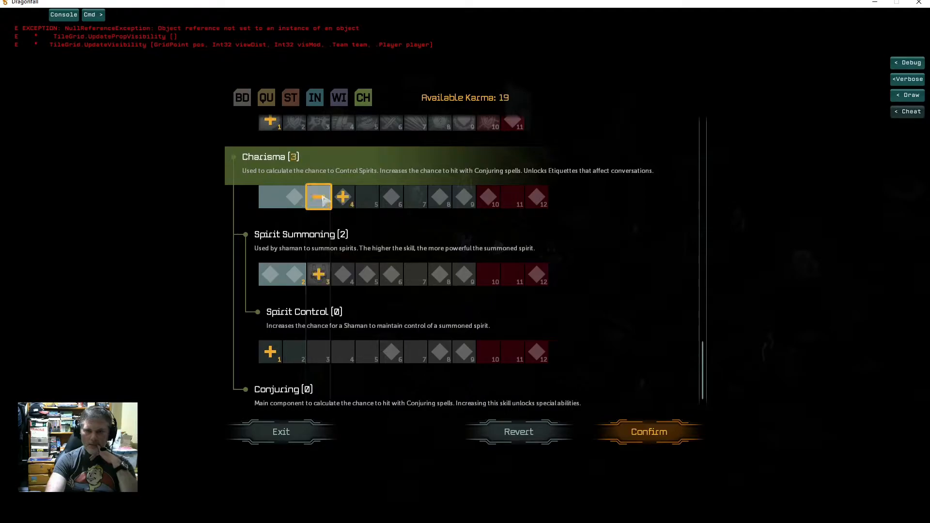
{"action": "left_click", "coordinate": [349, 200]}
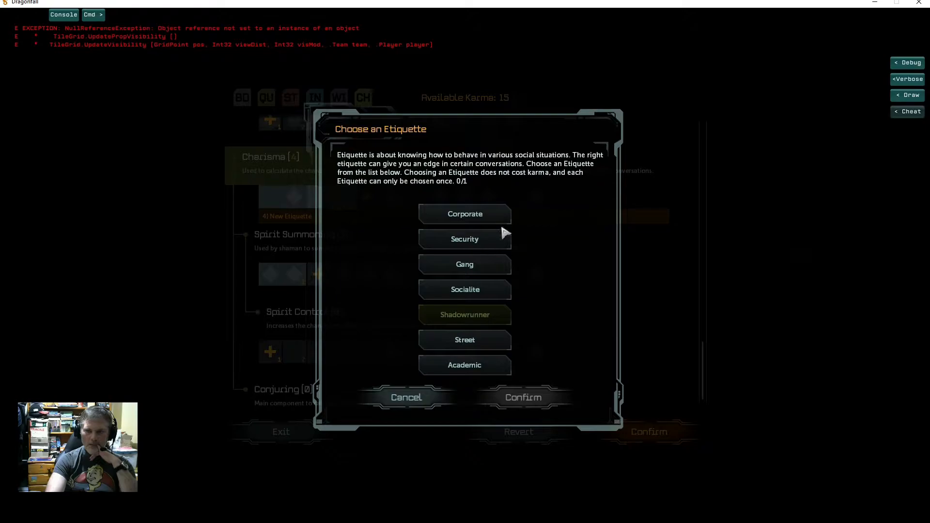
Choose Socialite as the new etiquette and confirm the karma spending.
{"action": "left_click", "coordinate": [467, 292]}
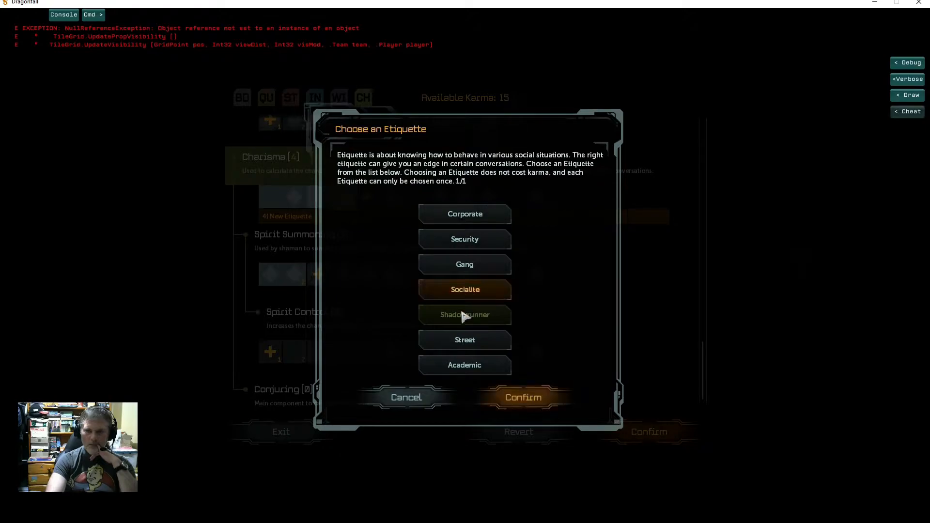
{"action": "left_click", "coordinate": [523, 402]}
{"action": "left_click", "coordinate": [649, 432]}
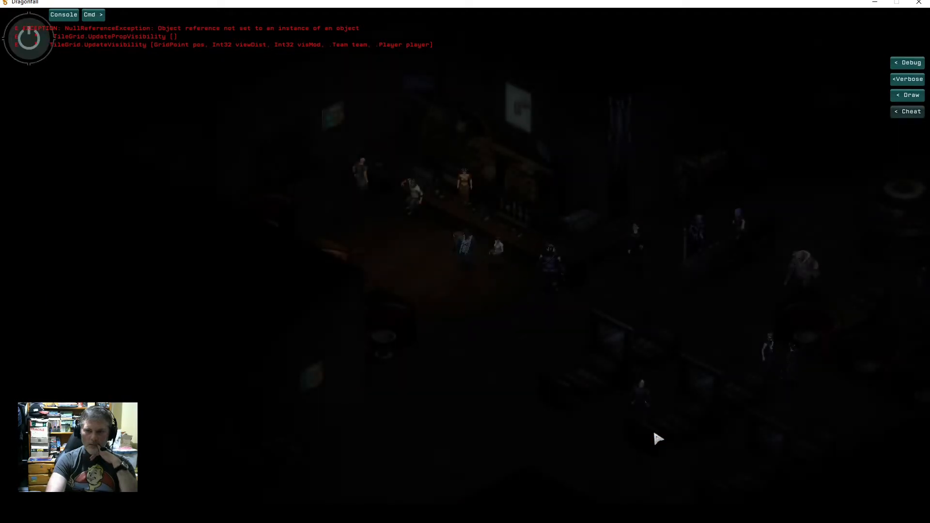
Ask Jen at the bar about the Children of Citadel through the Socialite option, decline her offer and exit the conversation.
{"action": "left_click", "coordinate": [30, 52]}
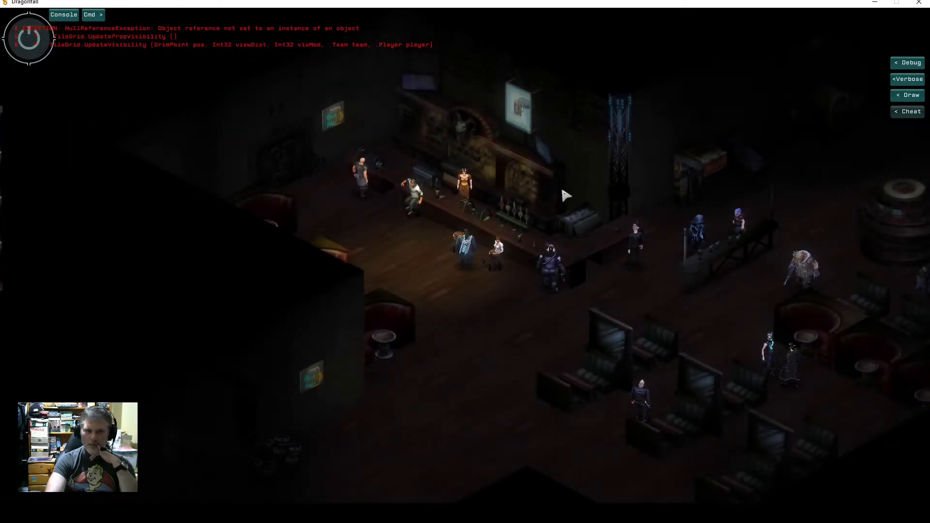
{"action": "left_click", "coordinate": [481, 200]}
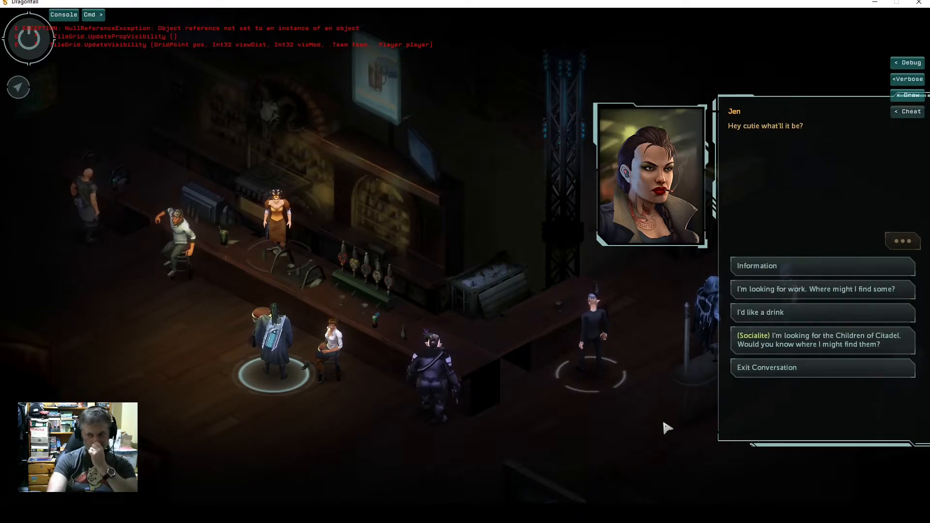
{"action": "left_click", "coordinate": [788, 344]}
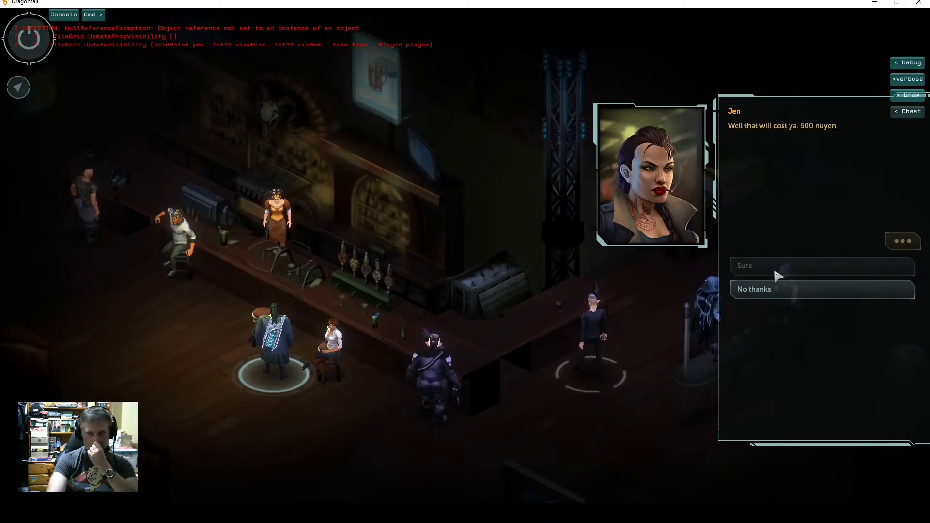
{"action": "left_click", "coordinate": [771, 294]}
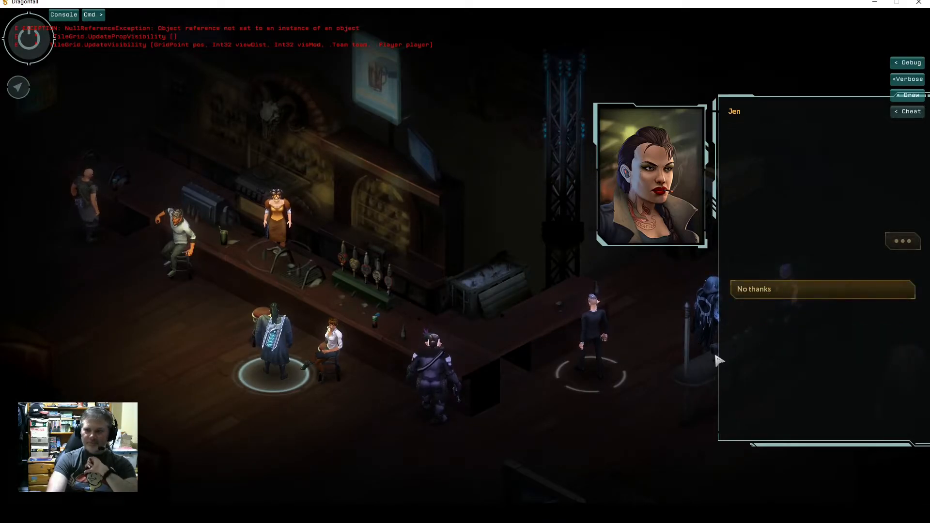
{"action": "left_click", "coordinate": [908, 242]}
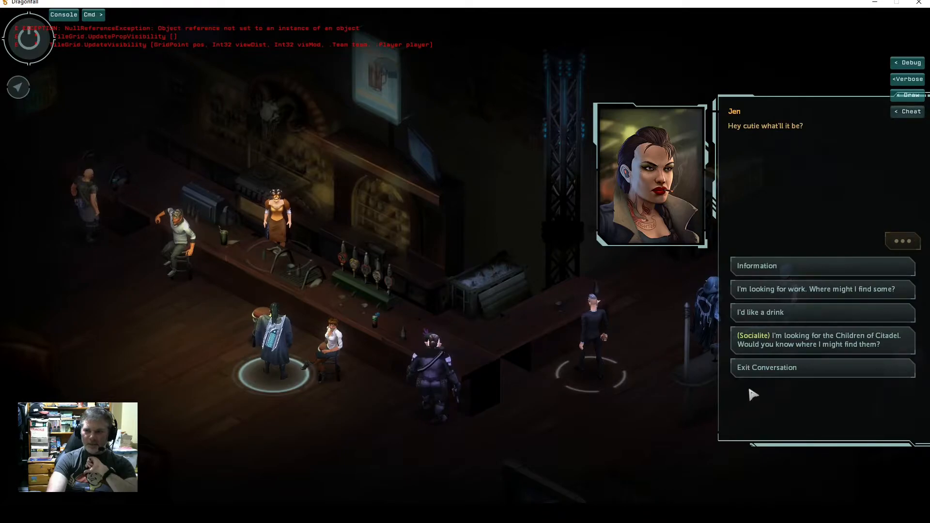
{"action": "left_click", "coordinate": [770, 369]}
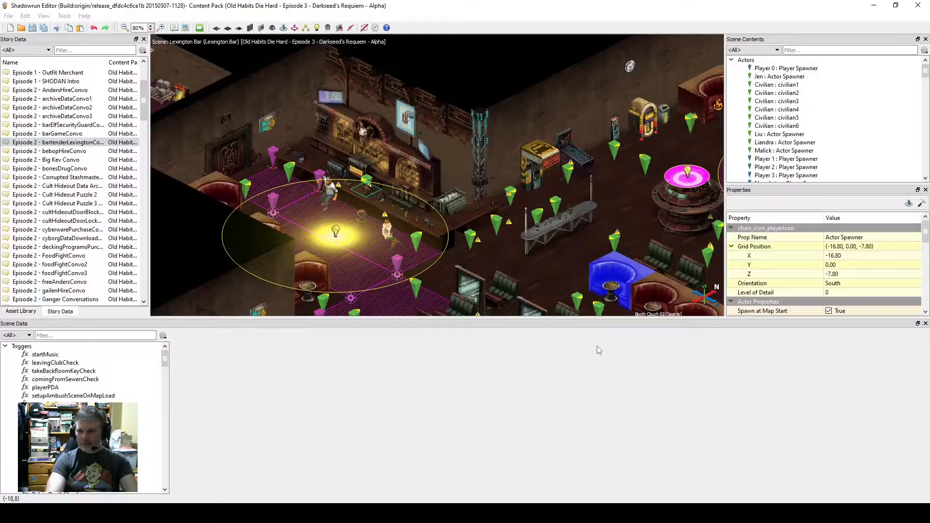
In the Shadowrun Editor, set the scene scratchpad's nuyen to 100000, run the scene and import the newest Episode 3 character save.
{"action": "left_click", "coordinate": [199, 28]}
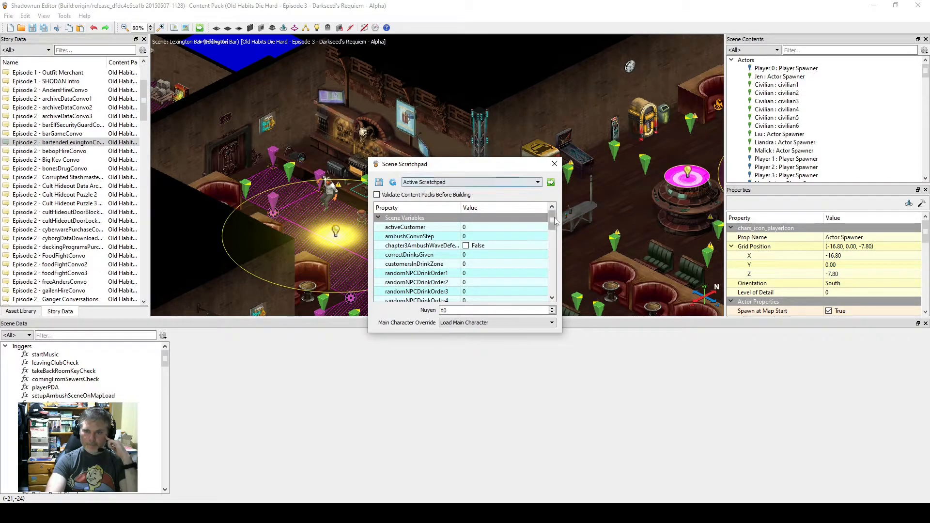
{"action": "left_click", "coordinate": [378, 219]}
{"action": "left_click", "coordinate": [378, 228]}
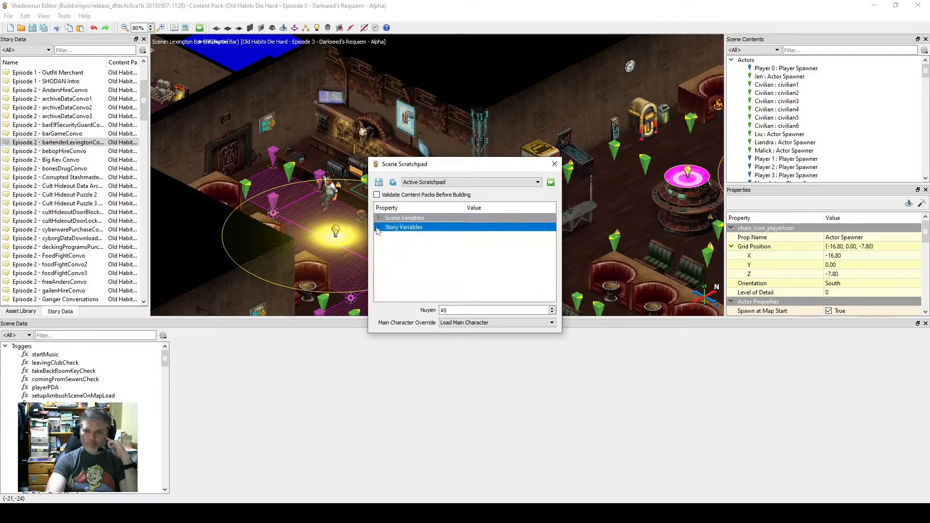
{"action": "left_click", "coordinate": [463, 311]}
{"action": "key", "text": "BackSpace"}
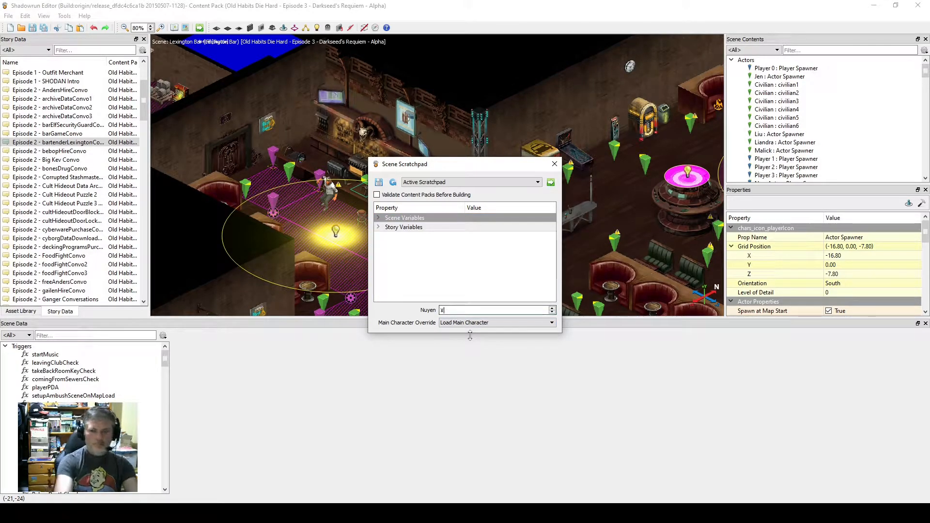
{"action": "type", "text": "100000"}
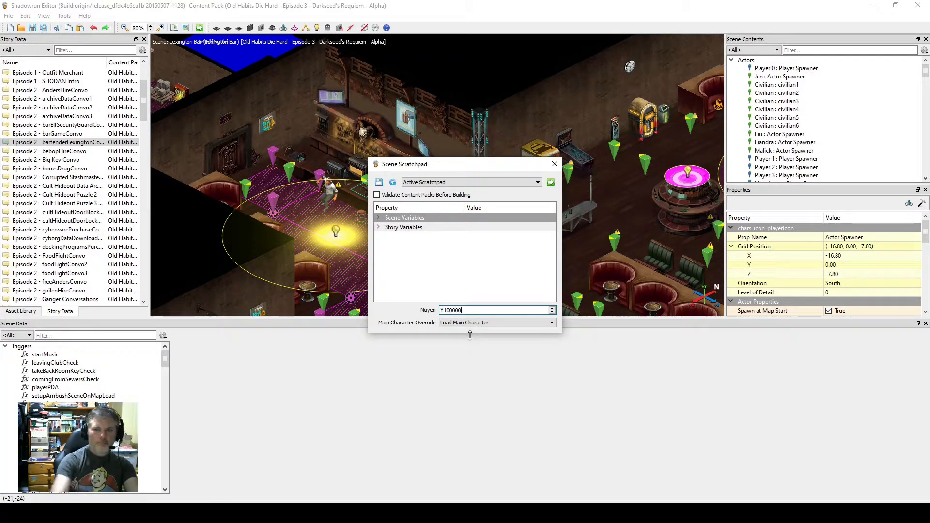
{"action": "left_click", "coordinate": [551, 183]}
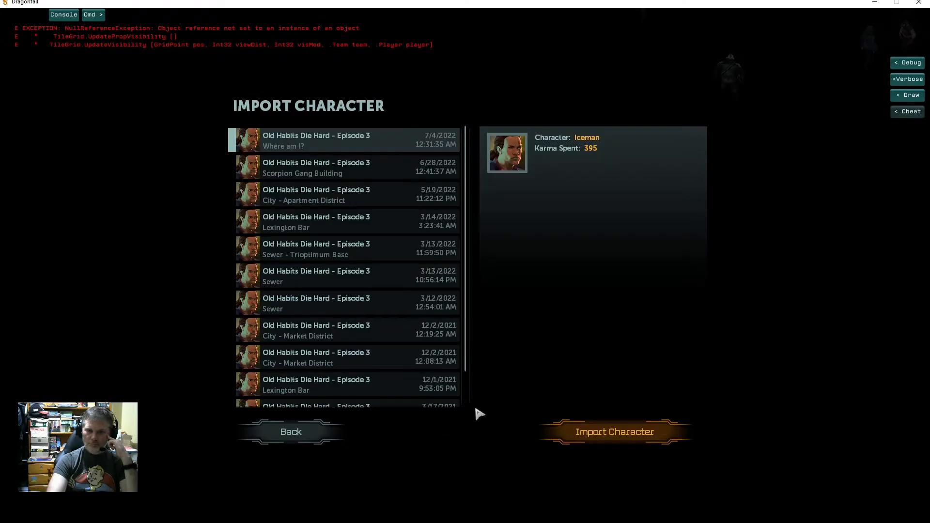
{"action": "left_click", "coordinate": [635, 436]}
{"action": "left_click", "coordinate": [460, 419]}
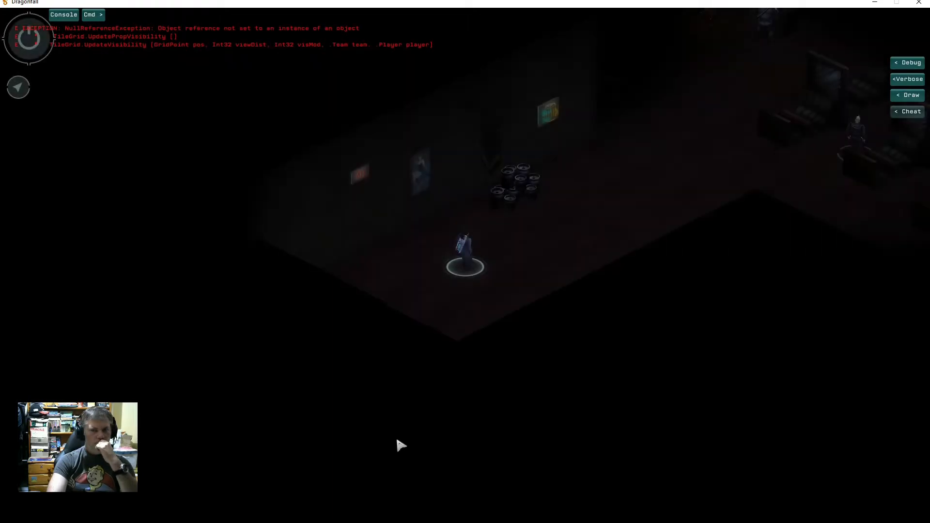
Walk the character to the bar, start a conversation with Jen to check her dialogue options, and exit it.
{"action": "left_click", "coordinate": [657, 196]}
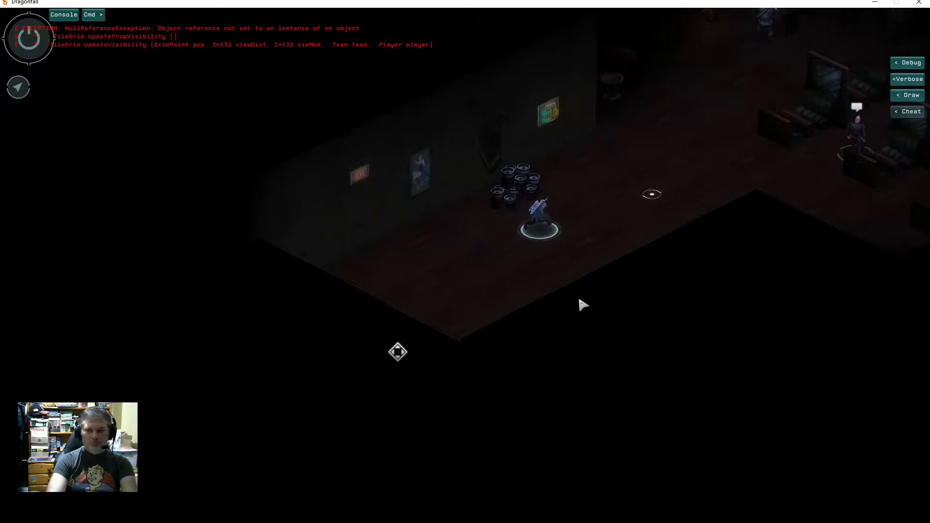
{"action": "left_click", "coordinate": [444, 222]}
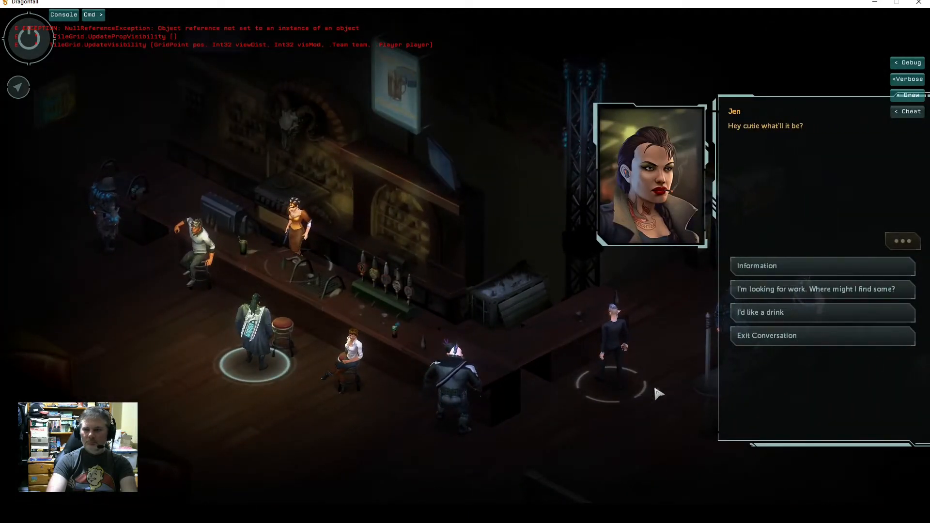
{"action": "left_click", "coordinate": [748, 341]}
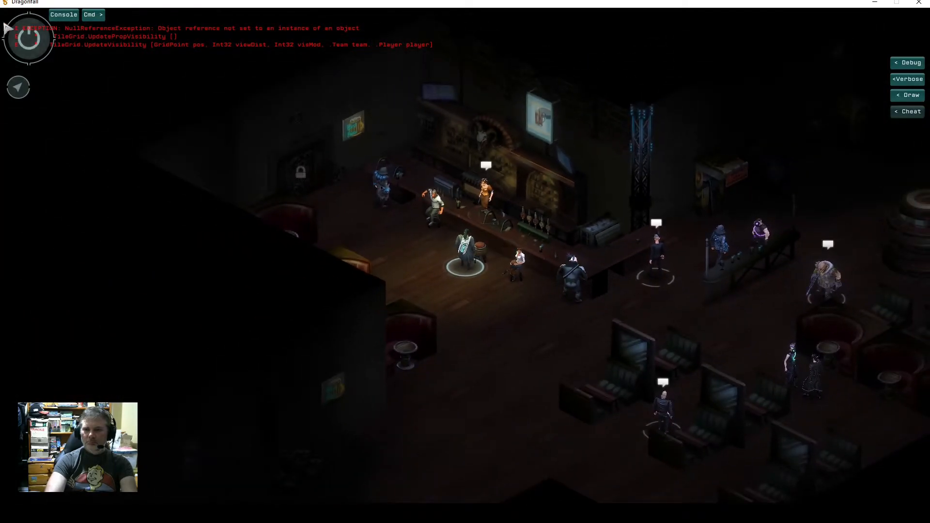
{"action": "left_click", "coordinate": [29, 38]}
{"action": "key", "text": "c"}
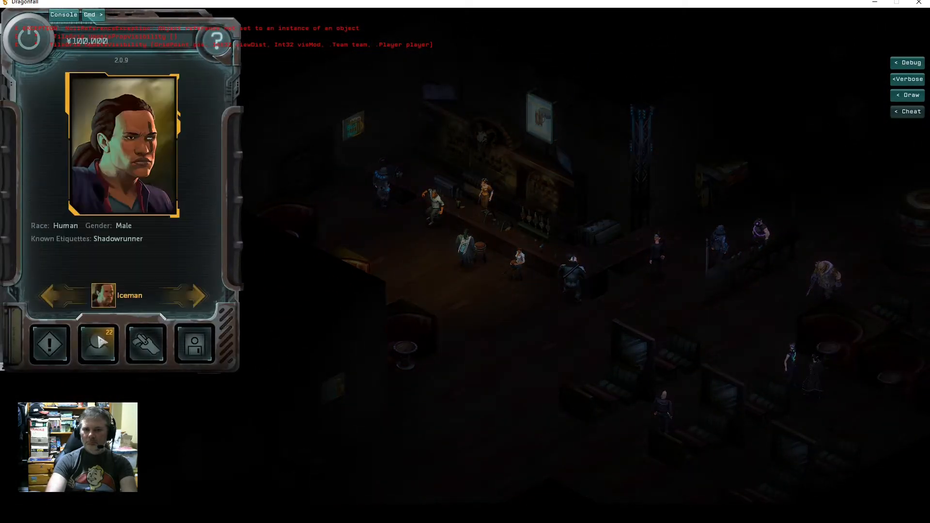
{"action": "left_click", "coordinate": [373, 344]}
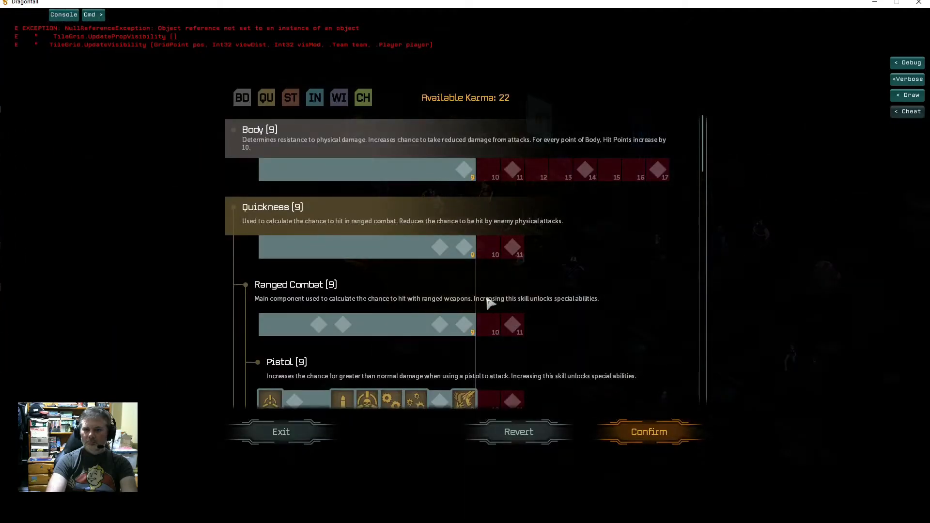
{"action": "scroll", "coordinate": [461, 303], "scroll_direction": "down", "scroll_amount": 10}
{"action": "scroll", "coordinate": [460, 303], "scroll_direction": "down", "scroll_amount": 15}
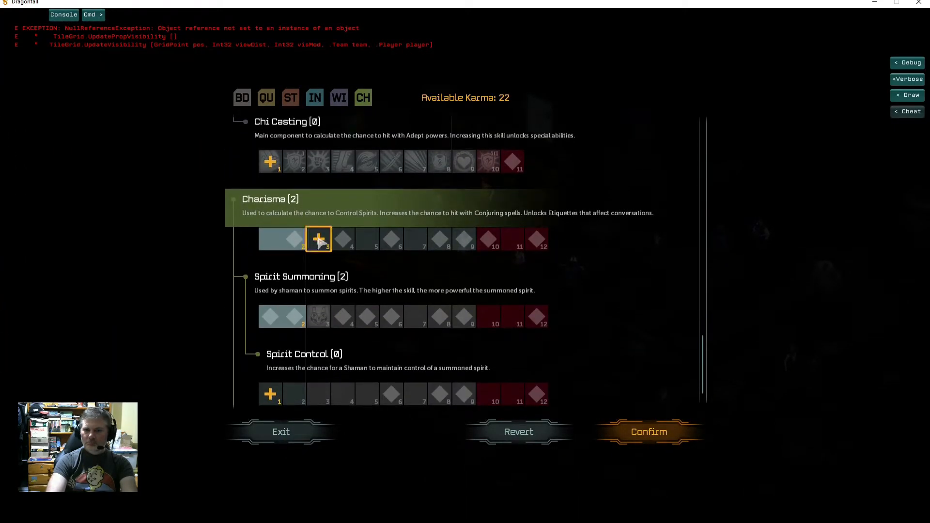
{"action": "left_click", "coordinate": [318, 240]}
{"action": "left_click", "coordinate": [343, 239]}
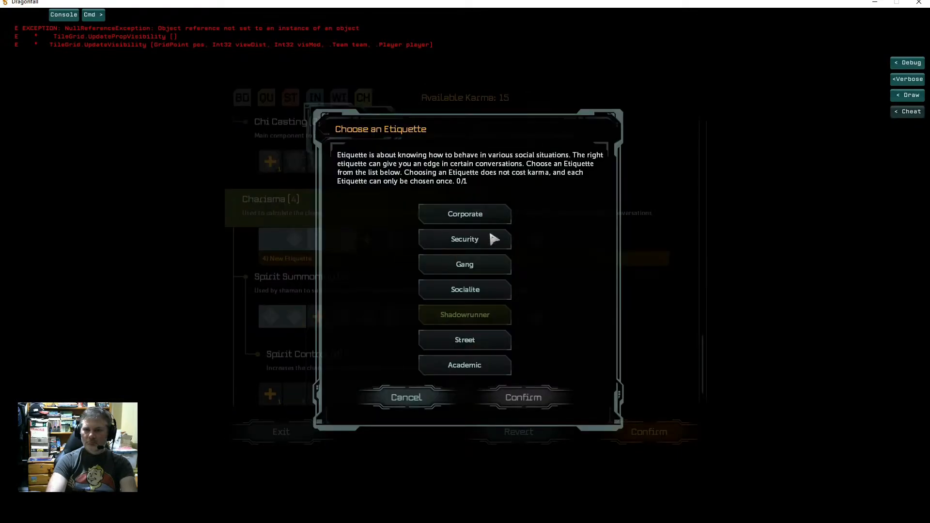
{"action": "left_click", "coordinate": [481, 292]}
{"action": "left_click", "coordinate": [521, 403]}
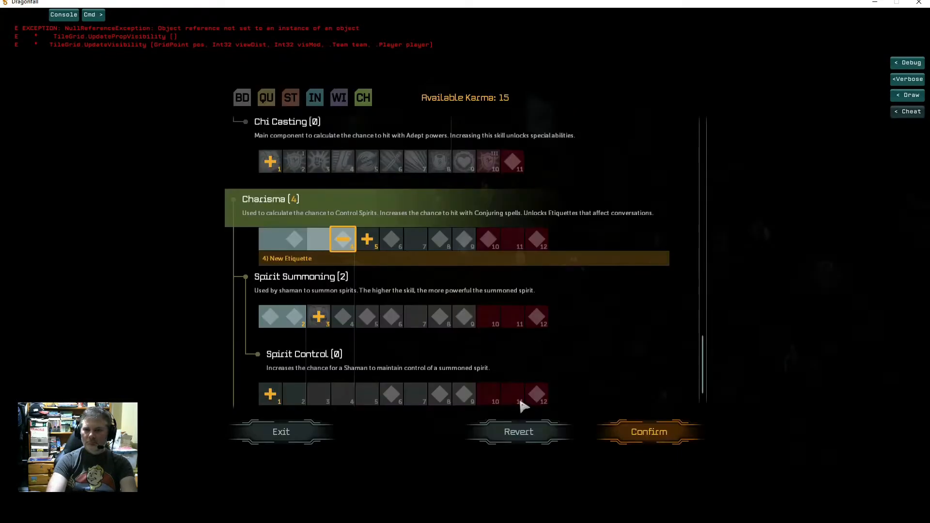
{"action": "left_click", "coordinate": [272, 433]}
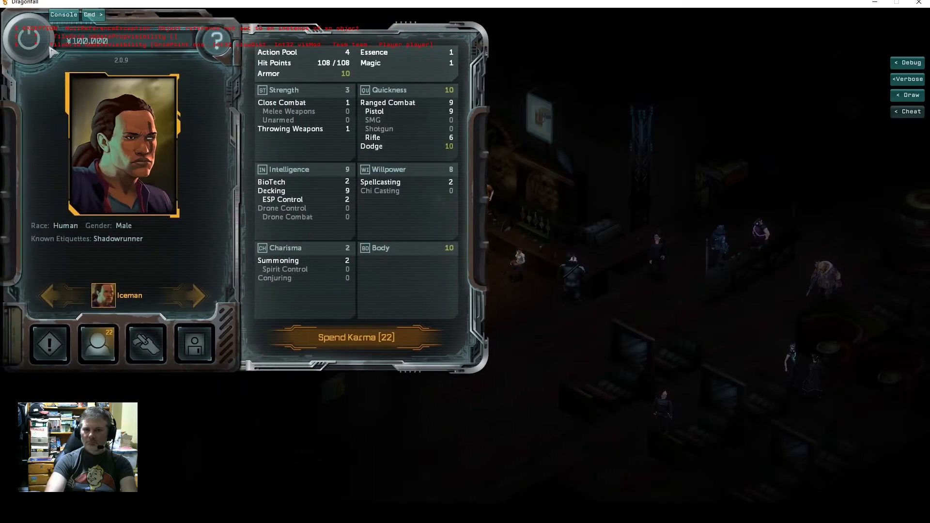
{"action": "left_click", "coordinate": [25, 51]}
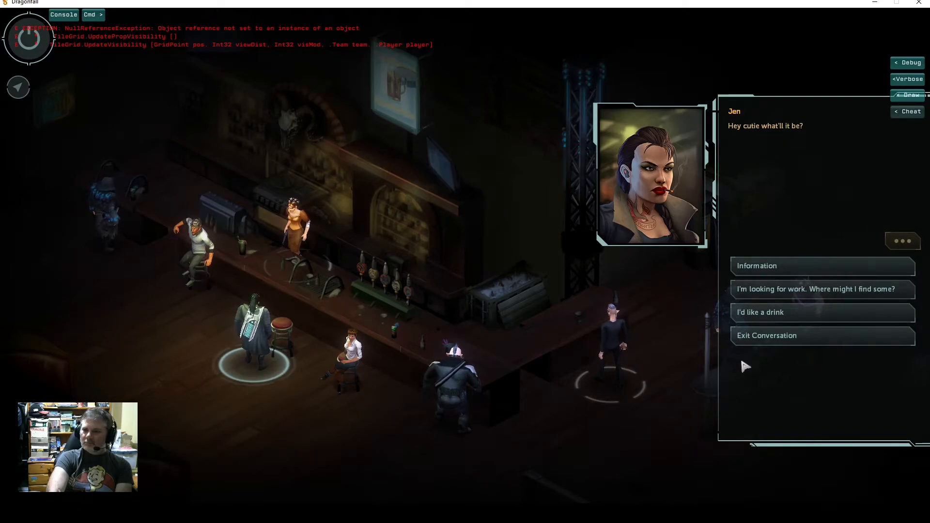
Check the topics Jen offers under Information, go back and exit the conversation.
{"action": "left_click", "coordinate": [787, 268]}
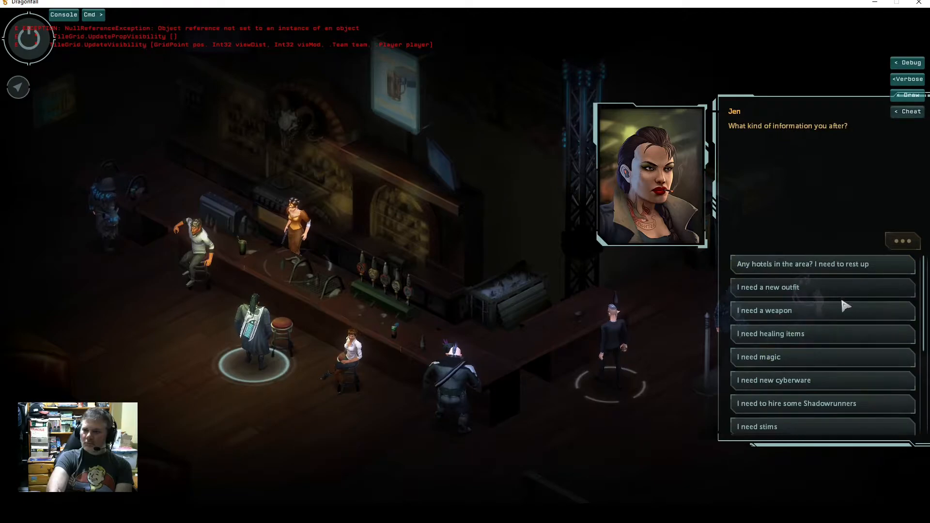
{"action": "scroll", "coordinate": [845, 315], "scroll_direction": "down", "scroll_amount": 3}
{"action": "left_click", "coordinate": [795, 425]}
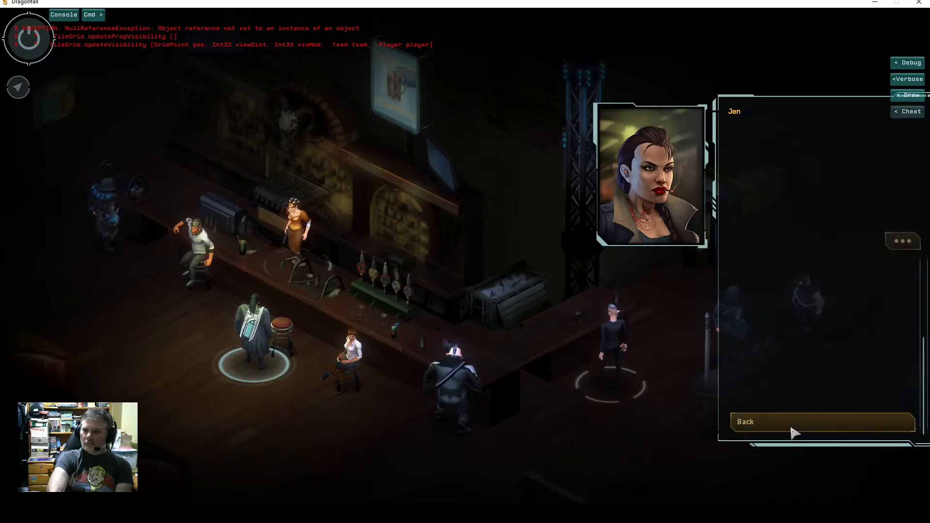
{"action": "left_click", "coordinate": [772, 340]}
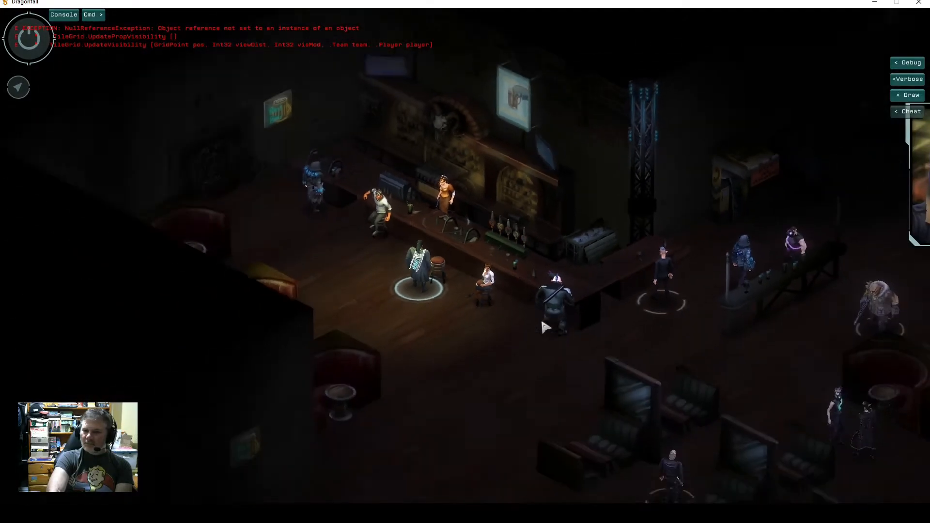
Open the character's karma spending and raise Charisma to 4 to unlock a new etiquette.
{"action": "left_click", "coordinate": [29, 39]}
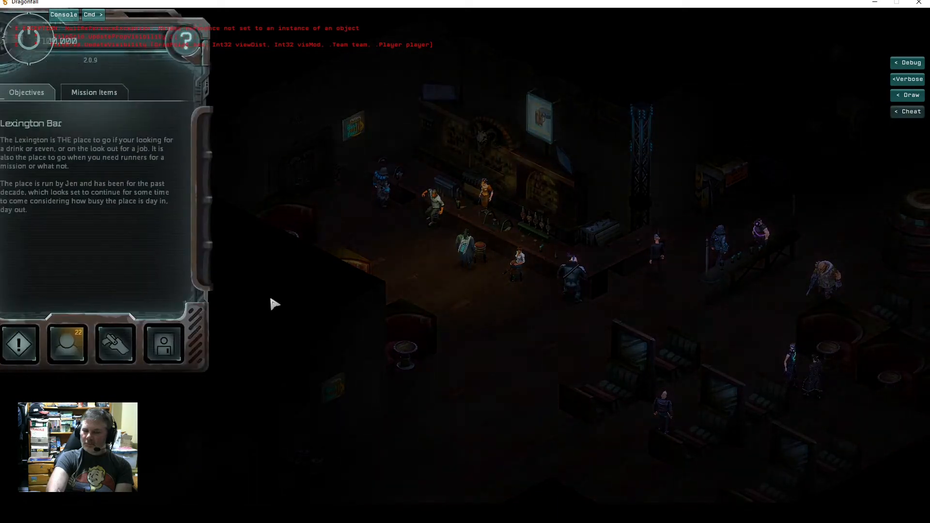
{"action": "left_click", "coordinate": [97, 343]}
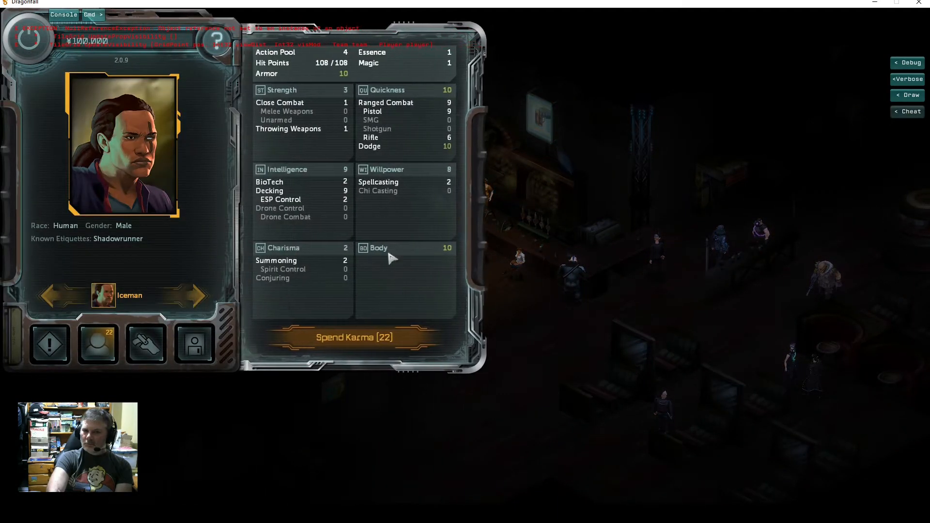
{"action": "left_click", "coordinate": [350, 341]}
{"action": "scroll", "coordinate": [380, 290], "scroll_direction": "down", "scroll_amount": 8}
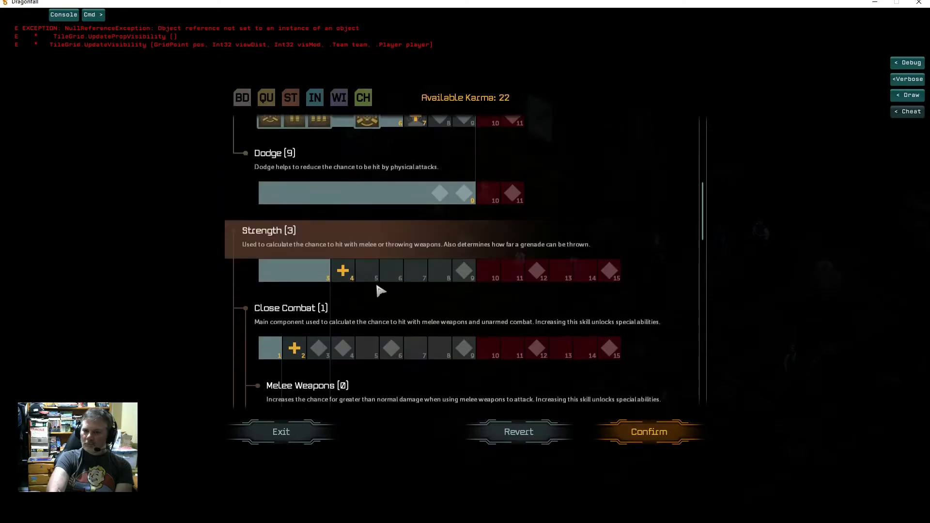
{"action": "scroll", "coordinate": [380, 290], "scroll_direction": "down", "scroll_amount": 10}
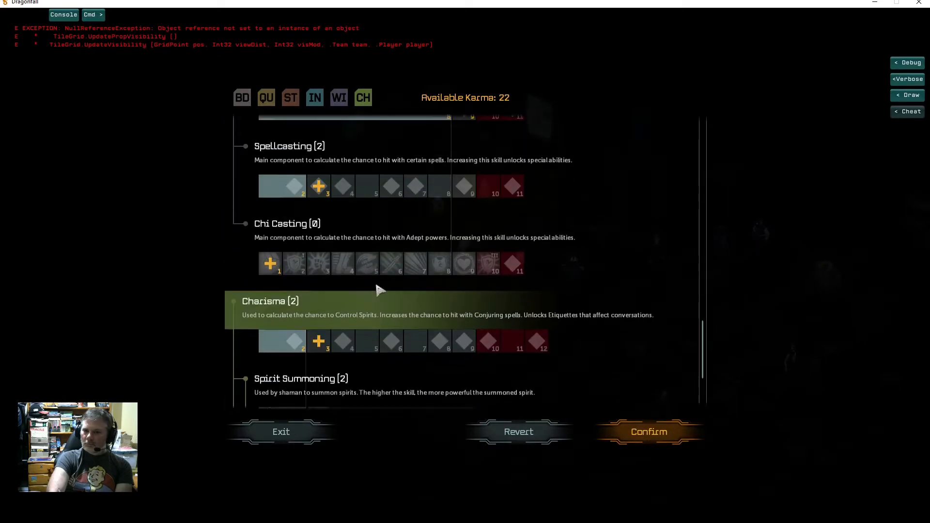
{"action": "scroll", "coordinate": [380, 290], "scroll_direction": "down", "scroll_amount": 1}
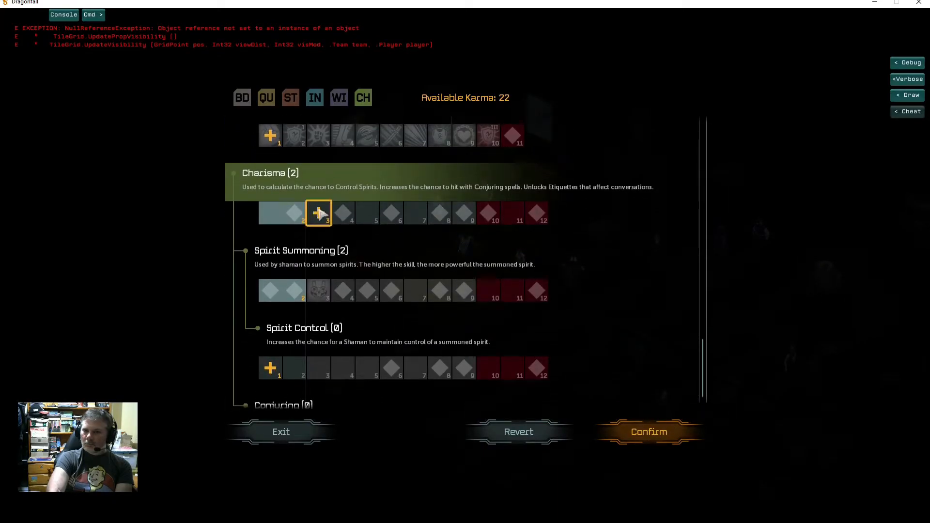
{"action": "left_click", "coordinate": [318, 213]}
{"action": "left_click", "coordinate": [344, 213]}
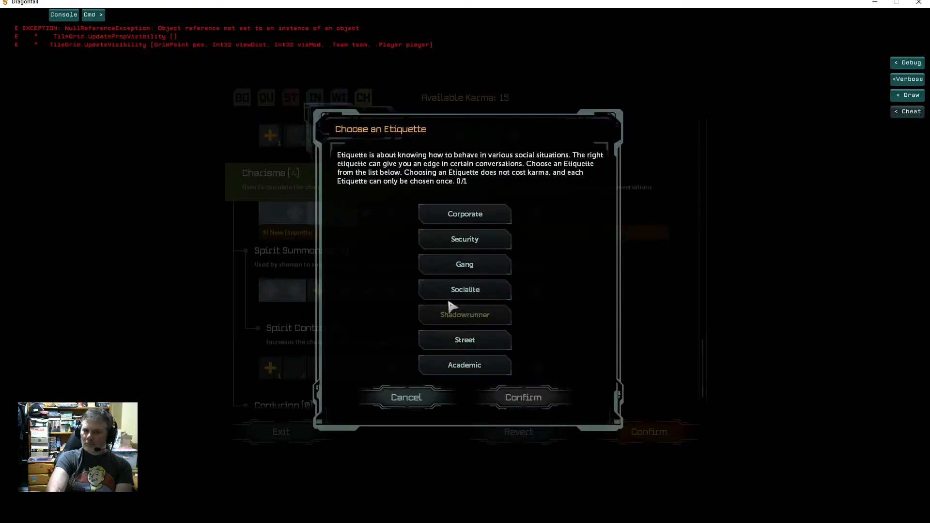
Choose Socialite as the new etiquette and confirm the karma spending.
{"action": "left_click", "coordinate": [465, 293]}
{"action": "left_click", "coordinate": [522, 397]}
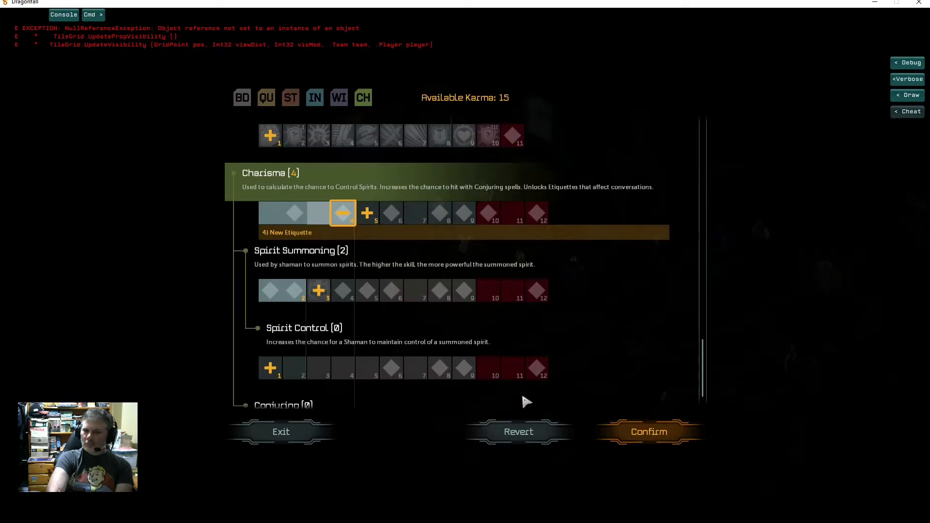
{"action": "left_click", "coordinate": [649, 432]}
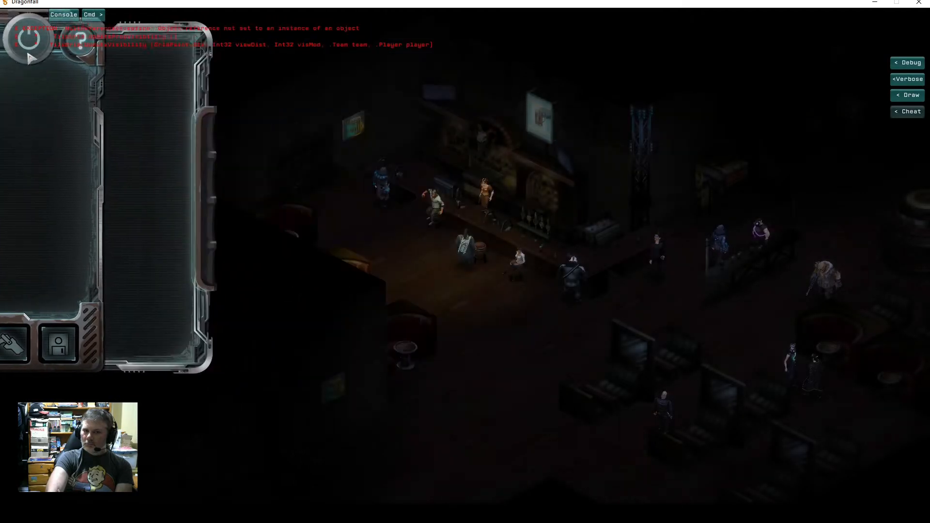
Talk to Jen about the Children of Citadel, agree to pay 500 nuyen and continue through to the bartending job.
{"action": "left_click", "coordinate": [489, 210]}
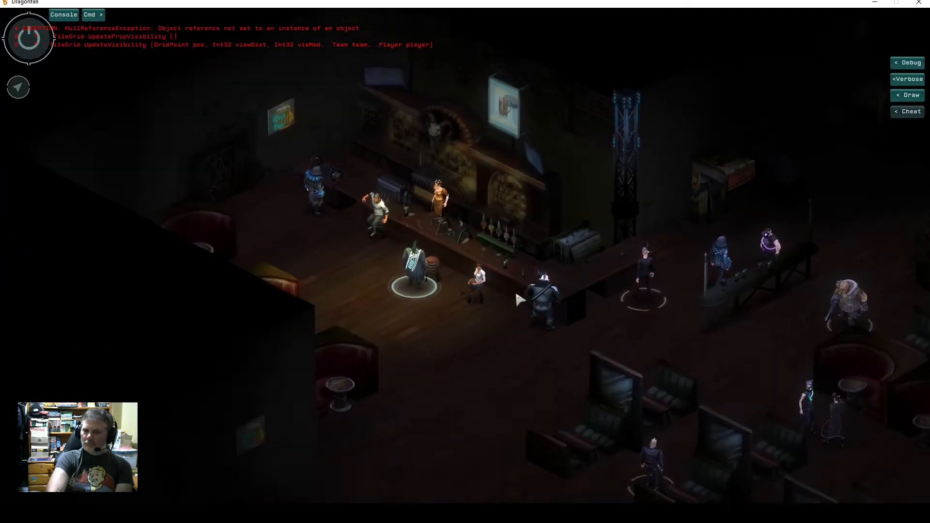
{"action": "left_click", "coordinate": [794, 339]}
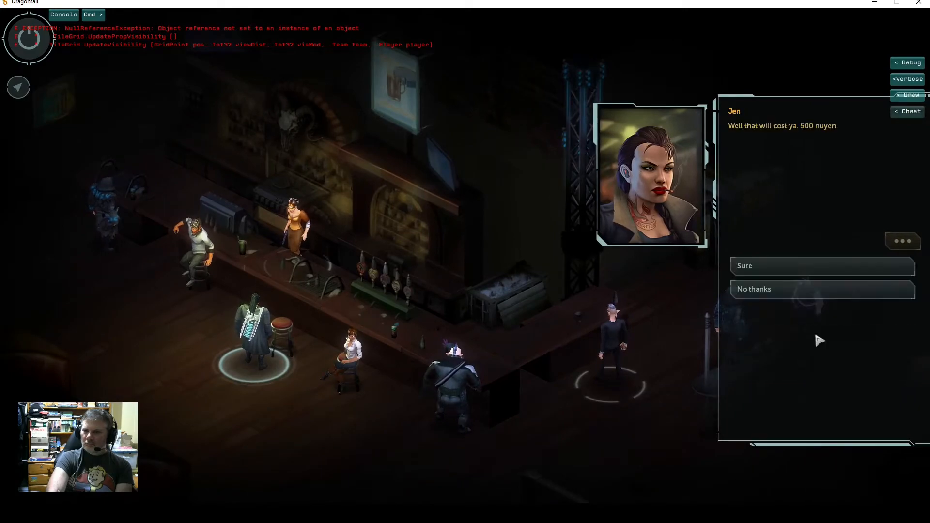
{"action": "left_click", "coordinate": [775, 266]}
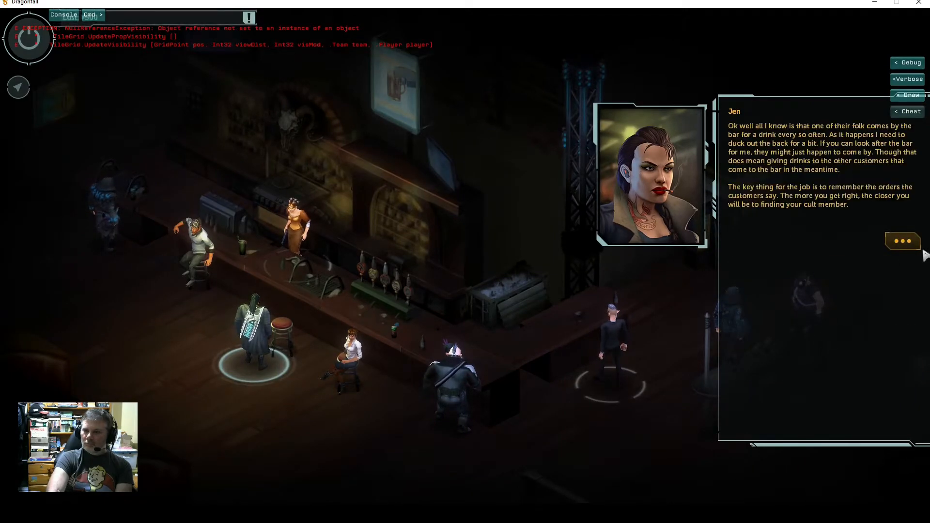
{"action": "left_click", "coordinate": [901, 241]}
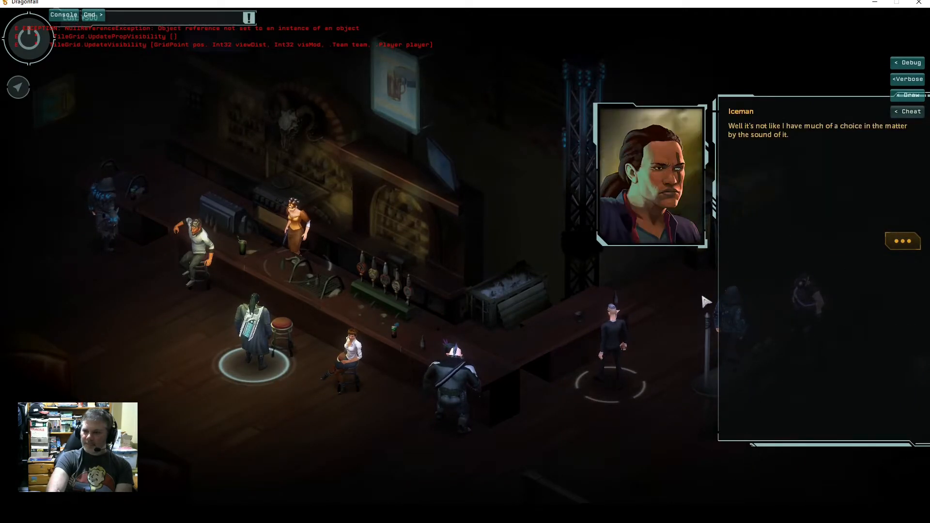
{"action": "left_click", "coordinate": [911, 244]}
{"action": "left_click", "coordinate": [907, 242]}
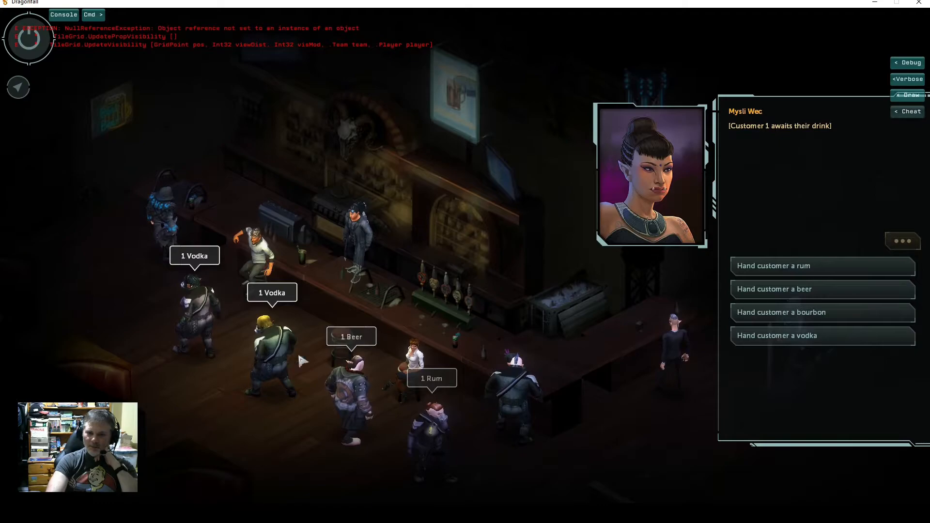
Serve the first round of customers 1 to 4 a rum, a beer, a vodka and a bourbon, in that order.
{"action": "left_click", "coordinate": [844, 269]}
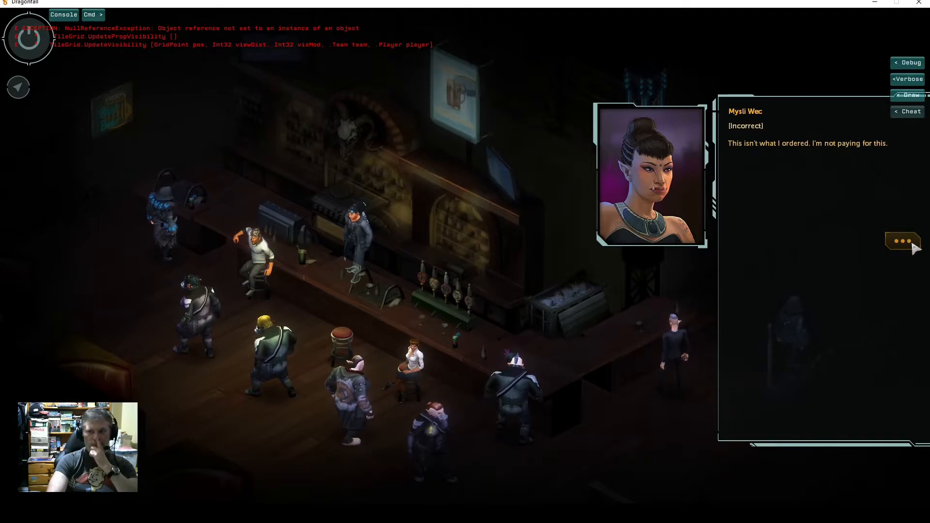
{"action": "left_click", "coordinate": [913, 247]}
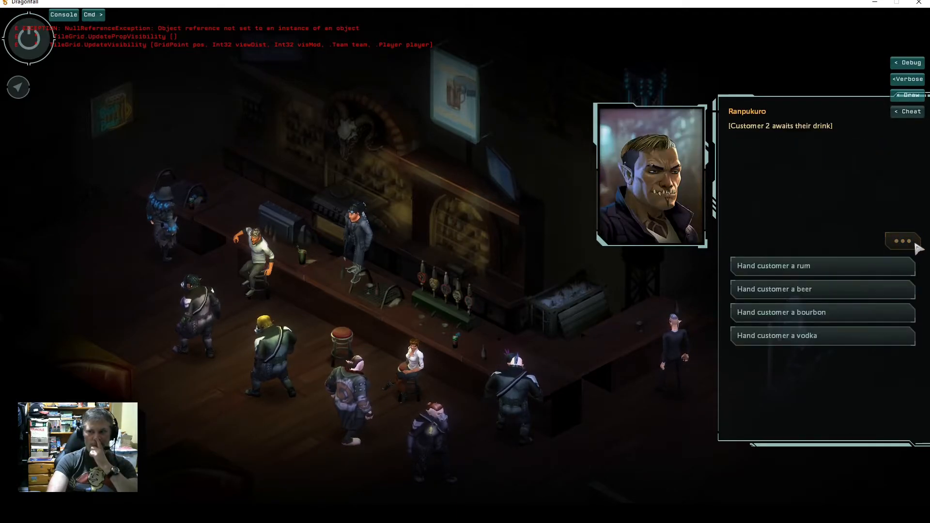
{"action": "left_click", "coordinate": [830, 294]}
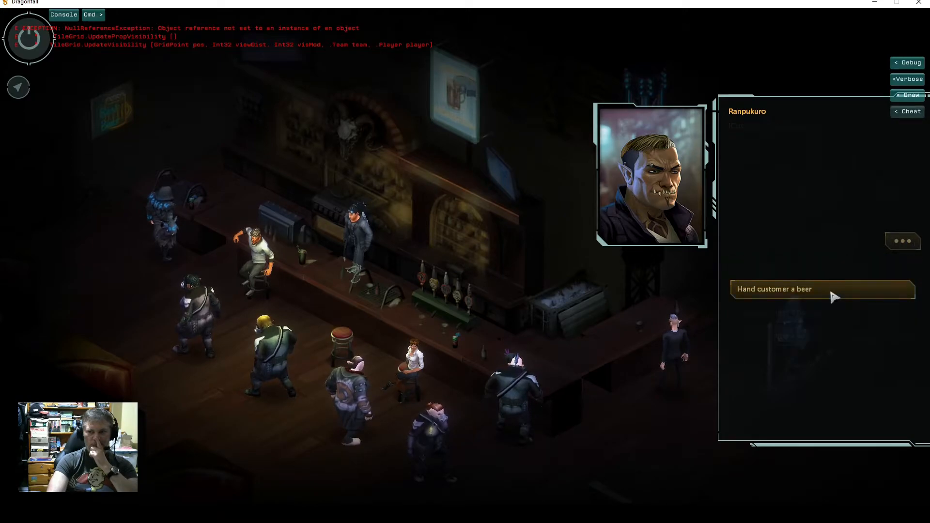
{"action": "left_click", "coordinate": [895, 252]}
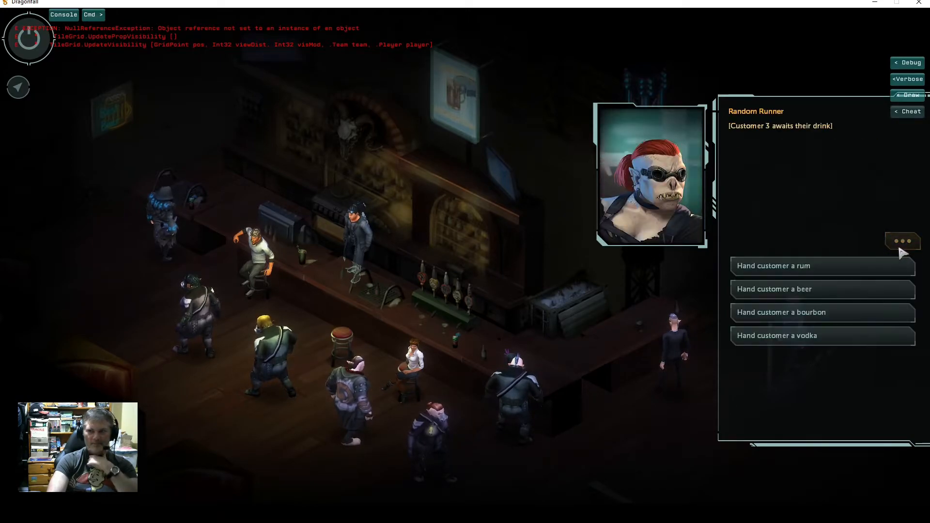
{"action": "left_click", "coordinate": [836, 337]}
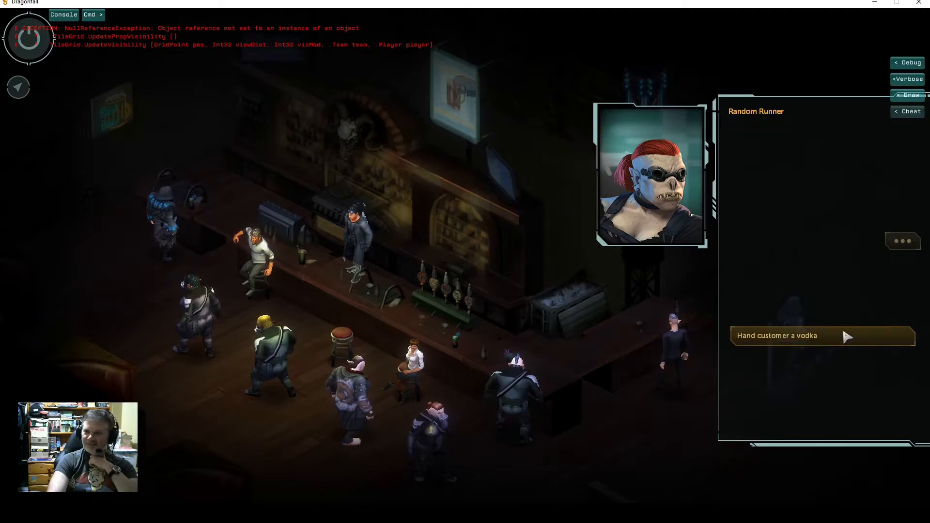
{"action": "left_click", "coordinate": [904, 242]}
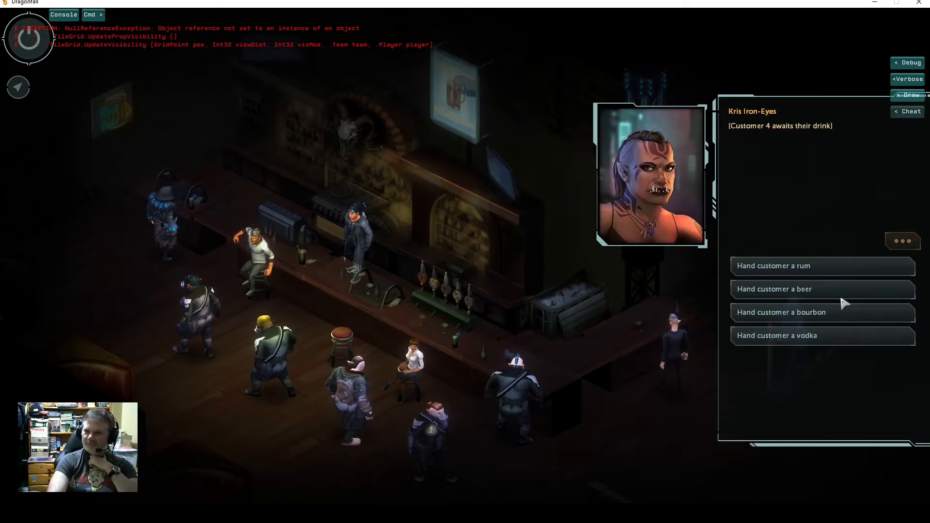
{"action": "left_click", "coordinate": [820, 314]}
{"action": "left_click", "coordinate": [904, 245]}
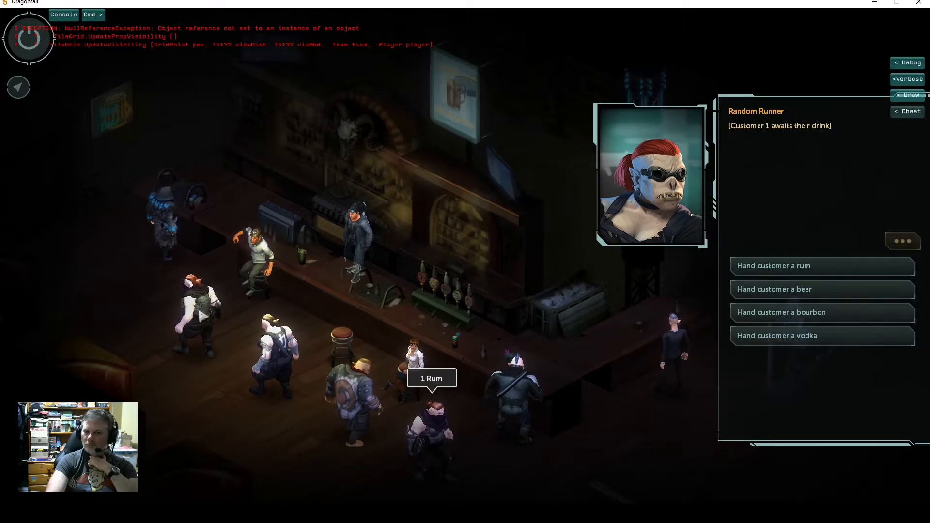
Serve the second round of customers 1 to 4 a rum, a beer, a bourbon and a vodka, in that order.
{"action": "left_click", "coordinate": [830, 267]}
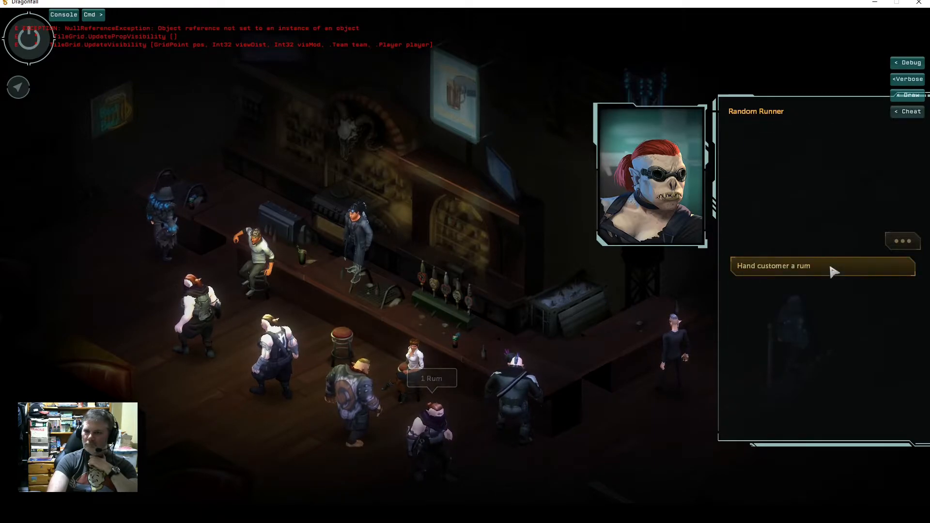
{"action": "left_click", "coordinate": [895, 246]}
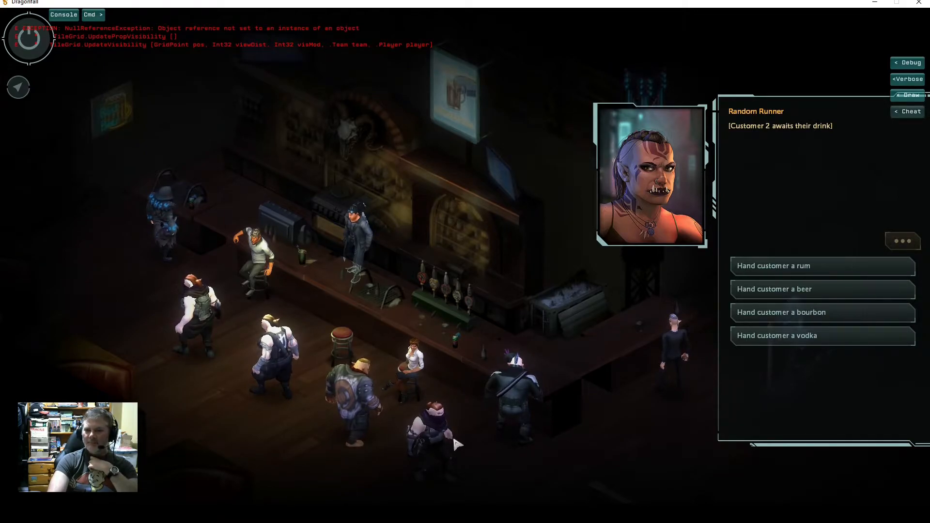
{"action": "left_click", "coordinate": [826, 292]}
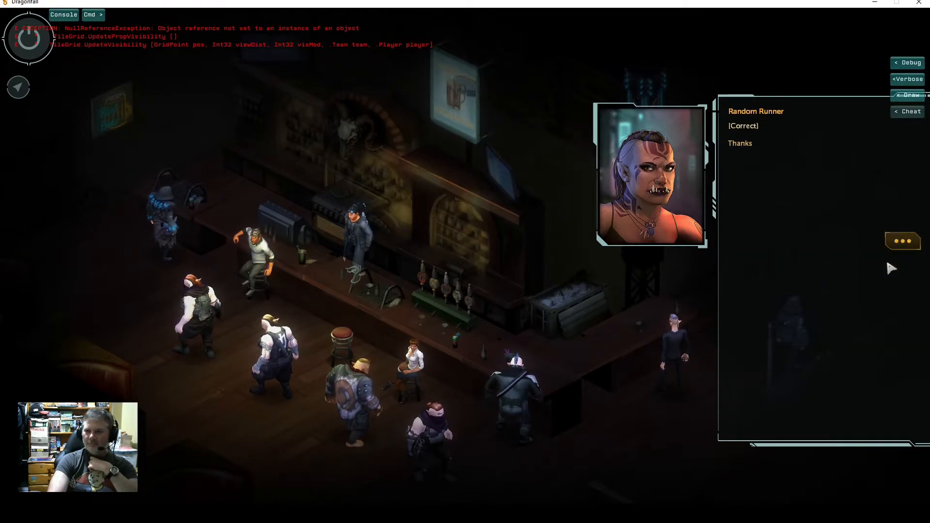
{"action": "left_click", "coordinate": [904, 240]}
{"action": "left_click", "coordinate": [800, 312]}
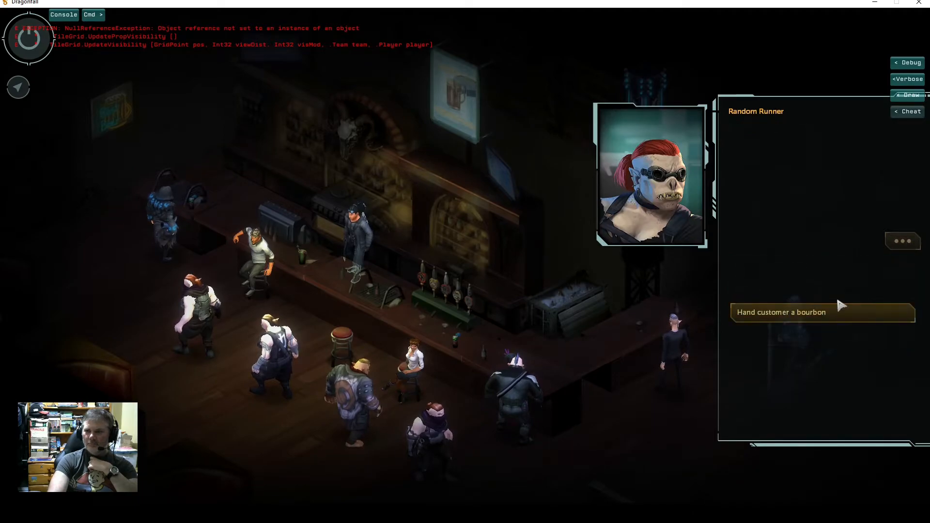
{"action": "left_click", "coordinate": [904, 240]}
{"action": "left_click", "coordinate": [830, 335]}
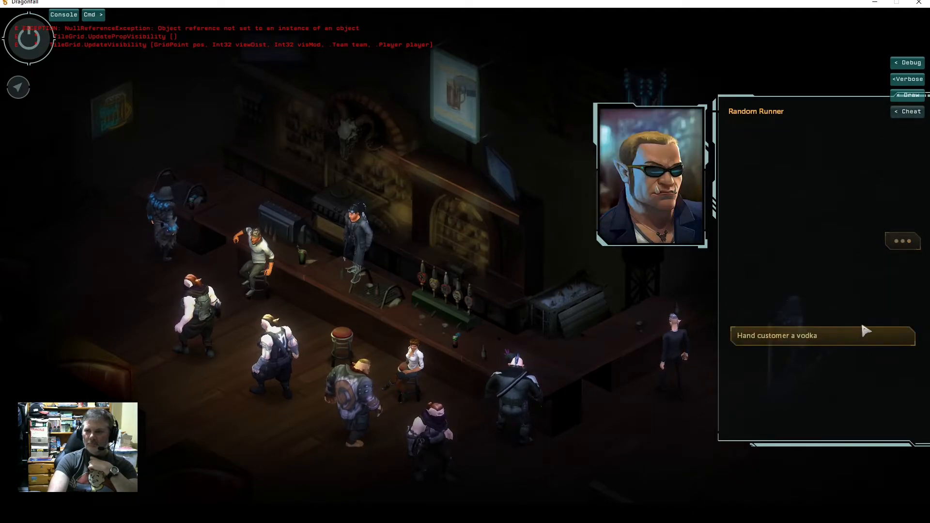
Serve the third round of customers 1 to 4 a beer, a beer, a vodka and a vodka, in that order.
{"action": "left_click", "coordinate": [902, 245]}
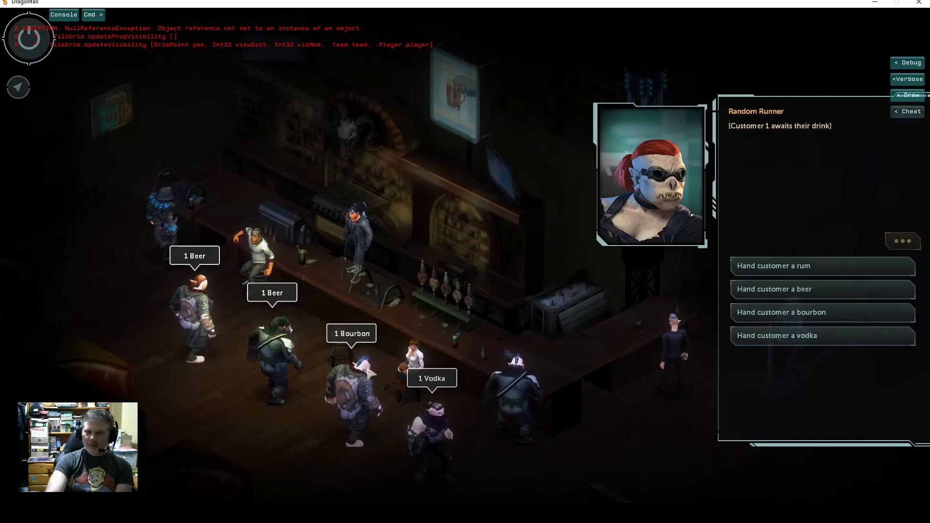
{"action": "left_click", "coordinate": [822, 295]}
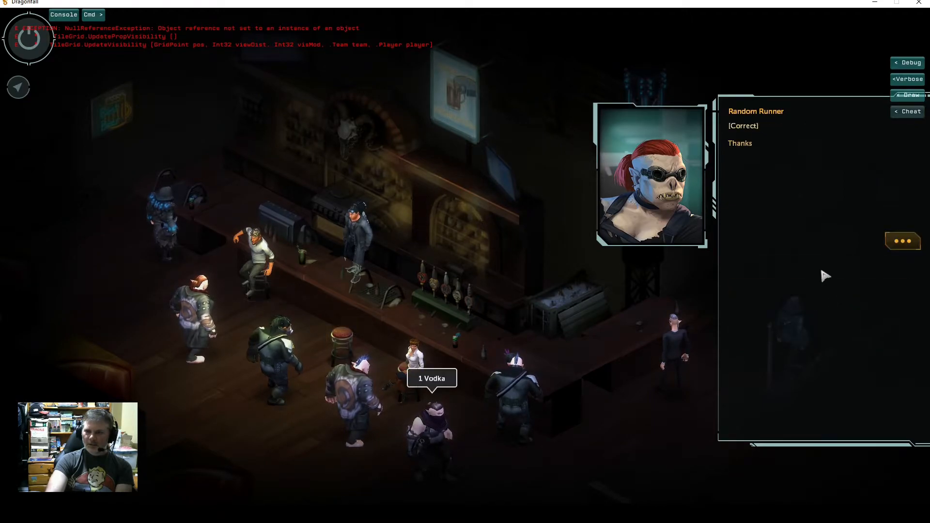
{"action": "left_click", "coordinate": [904, 242]}
{"action": "left_click", "coordinate": [822, 292]}
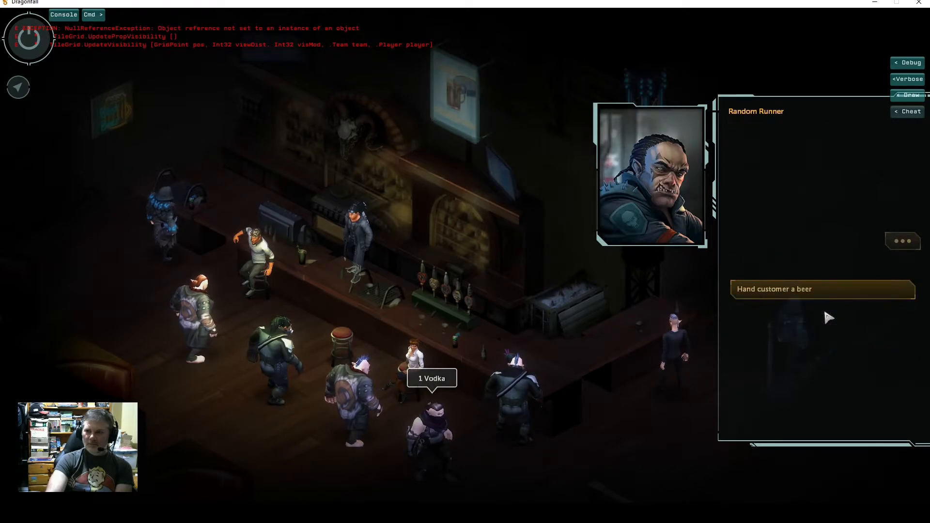
{"action": "left_click", "coordinate": [902, 244]}
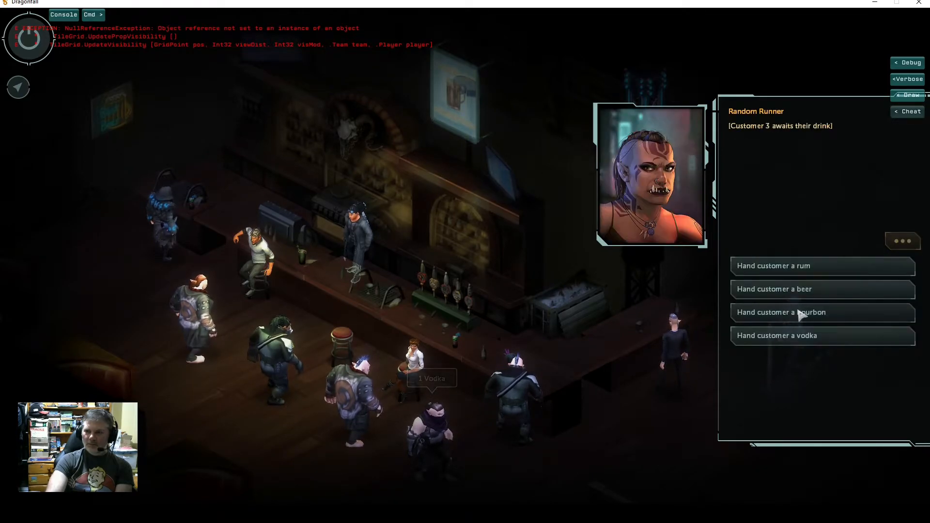
{"action": "left_click", "coordinate": [809, 338]}
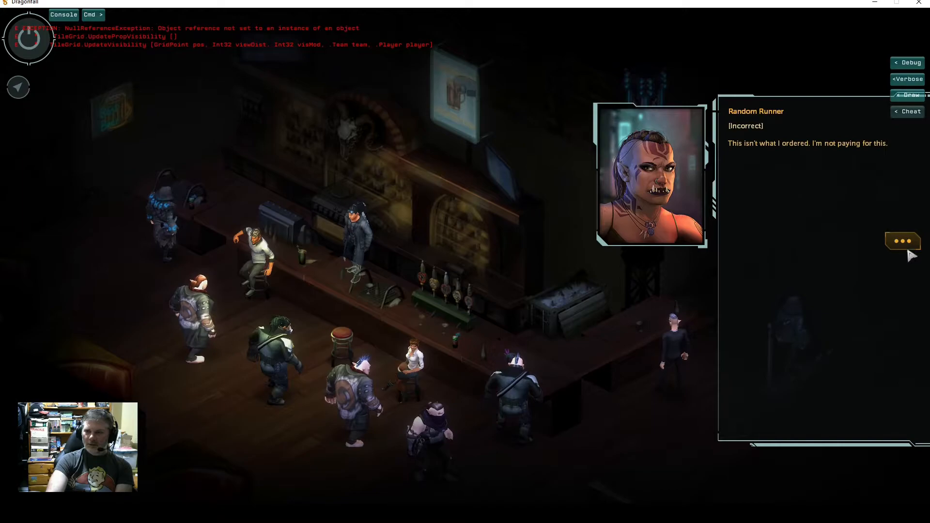
{"action": "left_click", "coordinate": [904, 244]}
{"action": "left_click", "coordinate": [825, 333]}
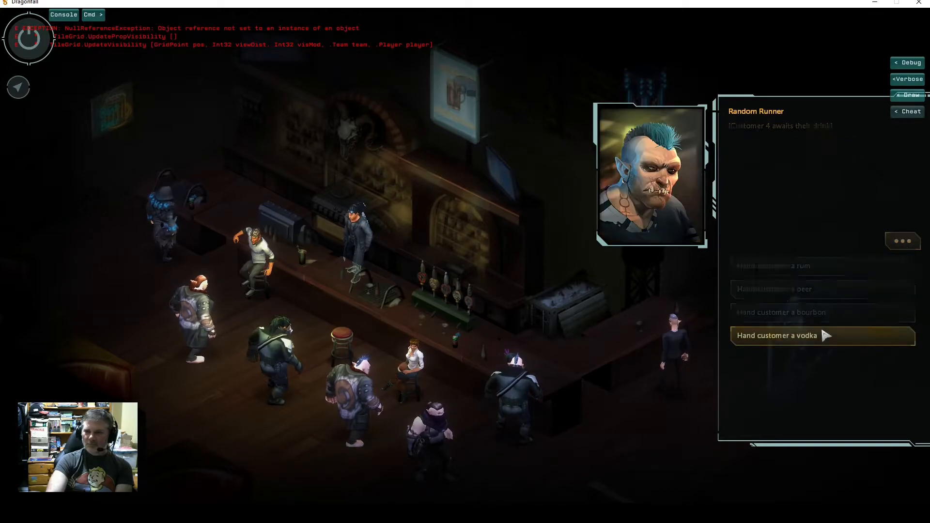
{"action": "left_click", "coordinate": [897, 238]}
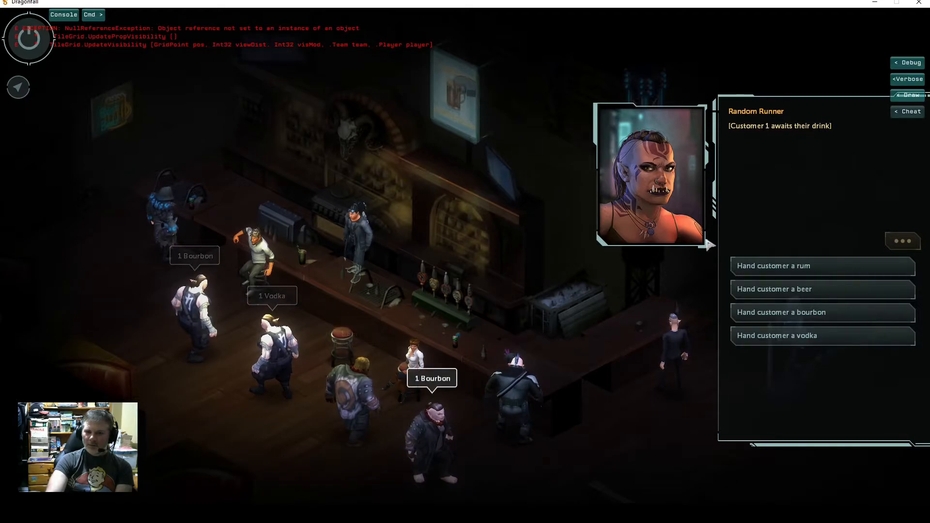
Serve the fourth round of customers 1 to 4 a bourbon, a vodka, a beer and a vodka, in that order.
{"action": "left_click", "coordinate": [818, 316]}
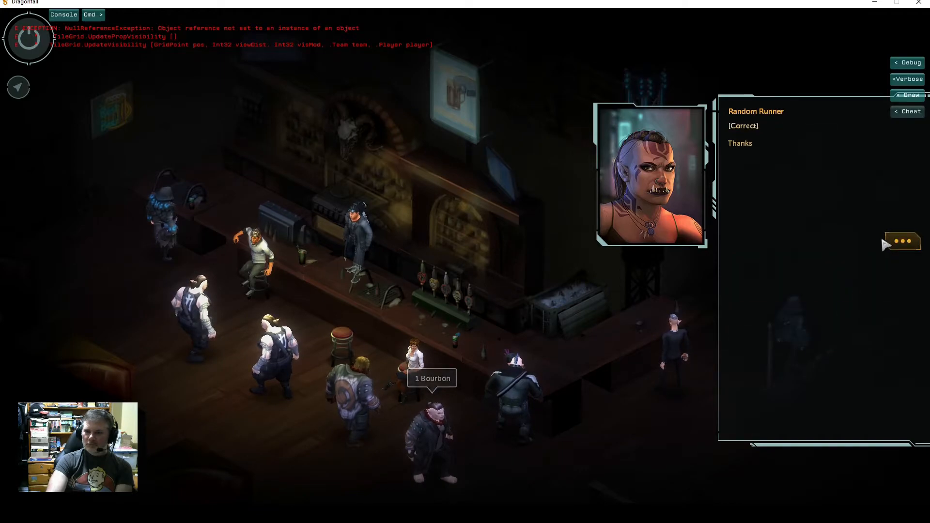
{"action": "left_click", "coordinate": [900, 243]}
{"action": "left_click", "coordinate": [819, 335]}
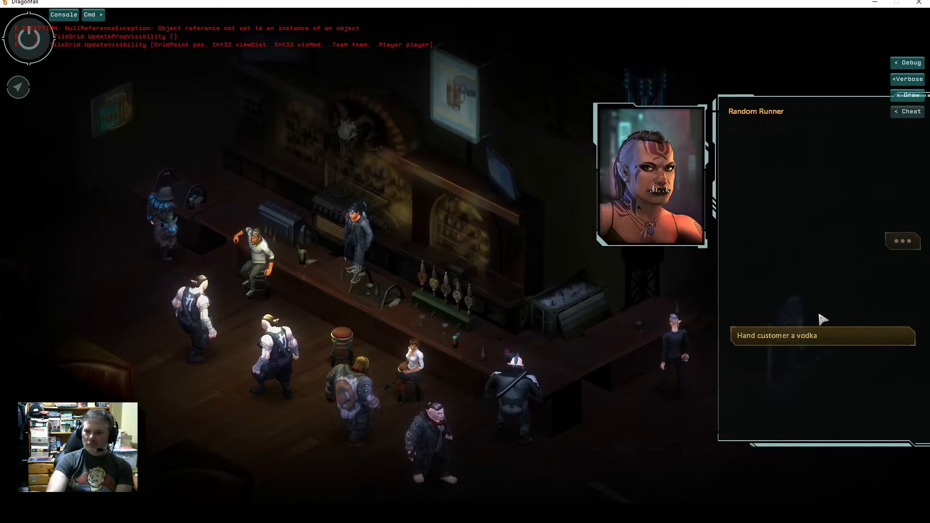
{"action": "left_click", "coordinate": [903, 243]}
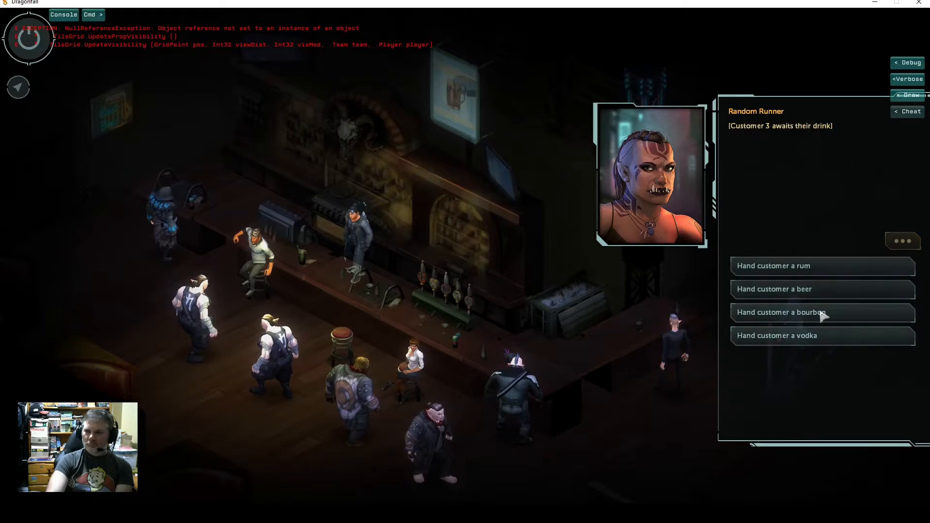
{"action": "left_click", "coordinate": [812, 296]}
{"action": "left_click", "coordinate": [918, 239]}
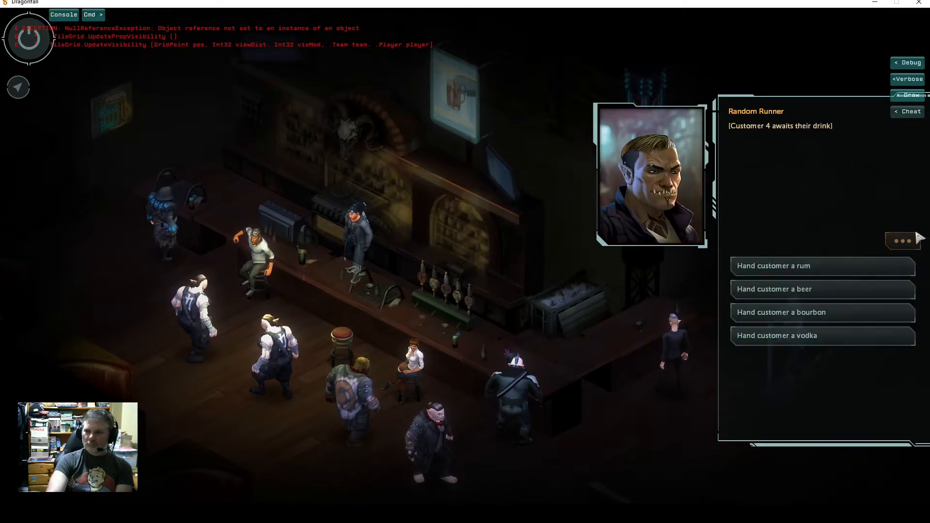
{"action": "left_click", "coordinate": [815, 336]}
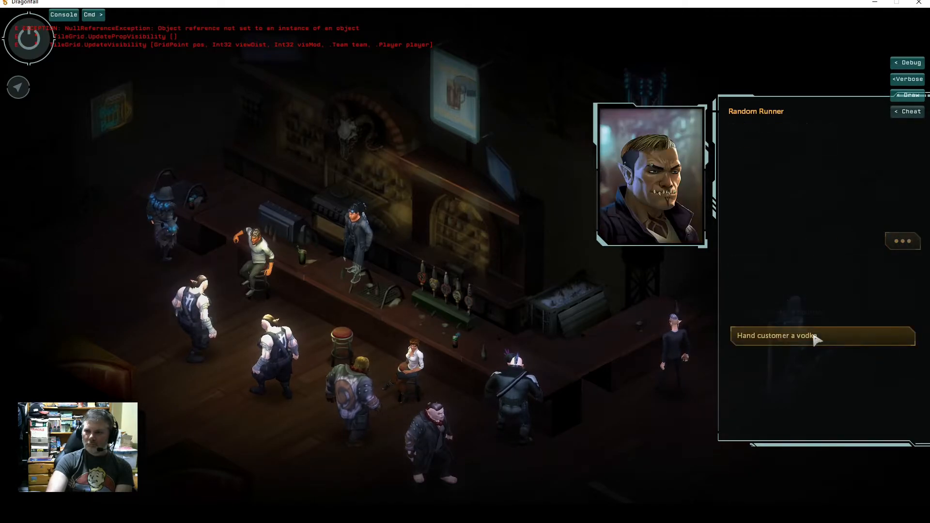
{"action": "left_click", "coordinate": [904, 242]}
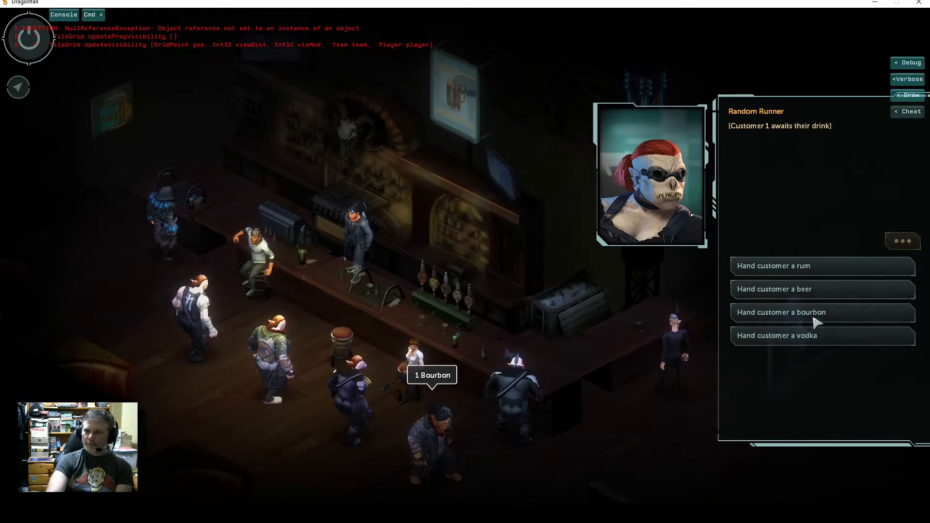
Serve the fifth round of customers, starting with a beer, continuing with a rum and finishing with a bourbon.
{"action": "left_click", "coordinate": [819, 292]}
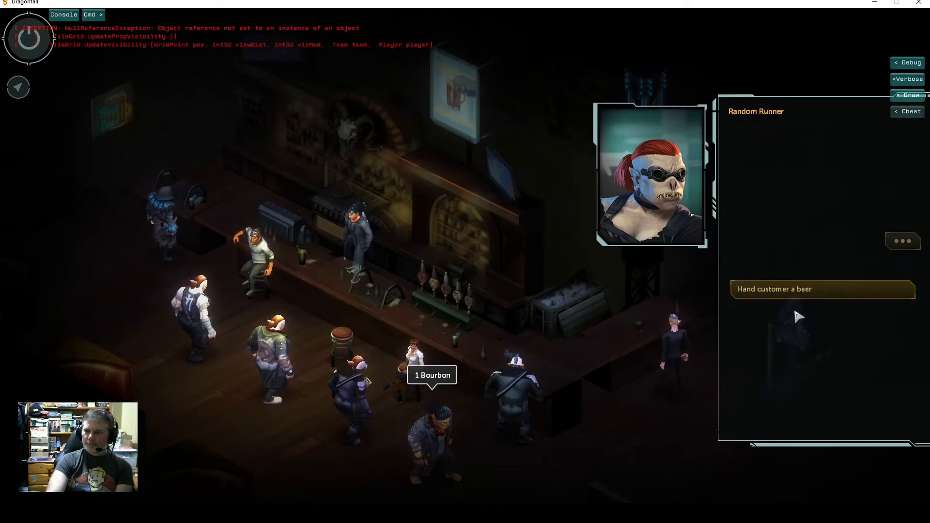
{"action": "left_click", "coordinate": [898, 242]}
{"action": "left_click", "coordinate": [821, 272]}
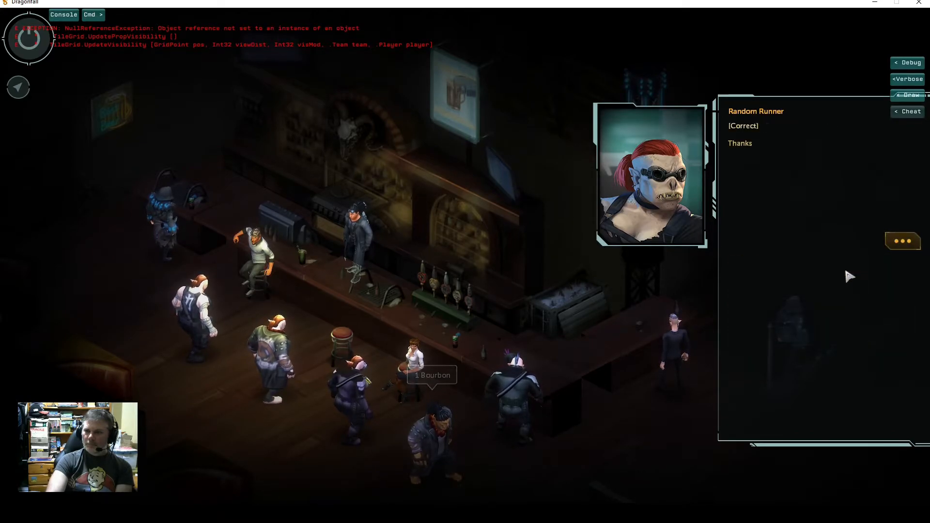
{"action": "left_click", "coordinate": [902, 242]}
{"action": "left_click", "coordinate": [902, 241]}
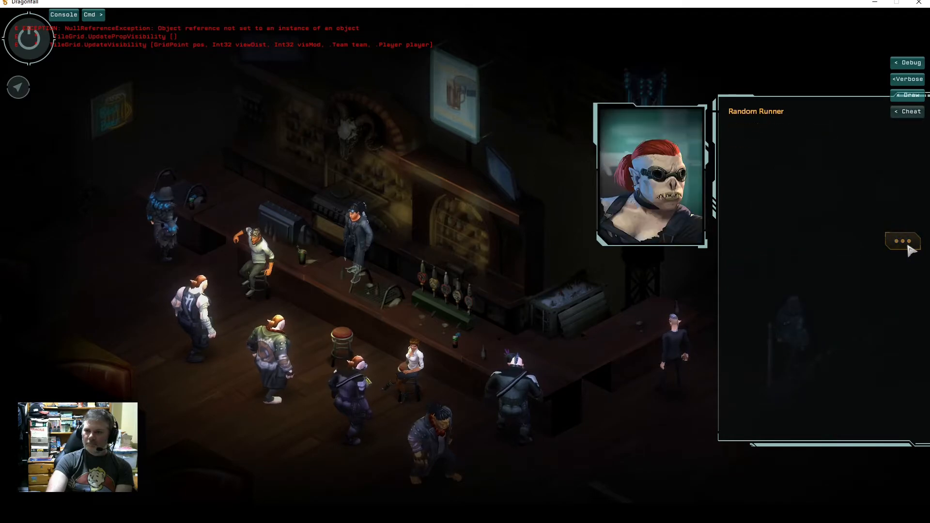
{"action": "left_click", "coordinate": [823, 314]}
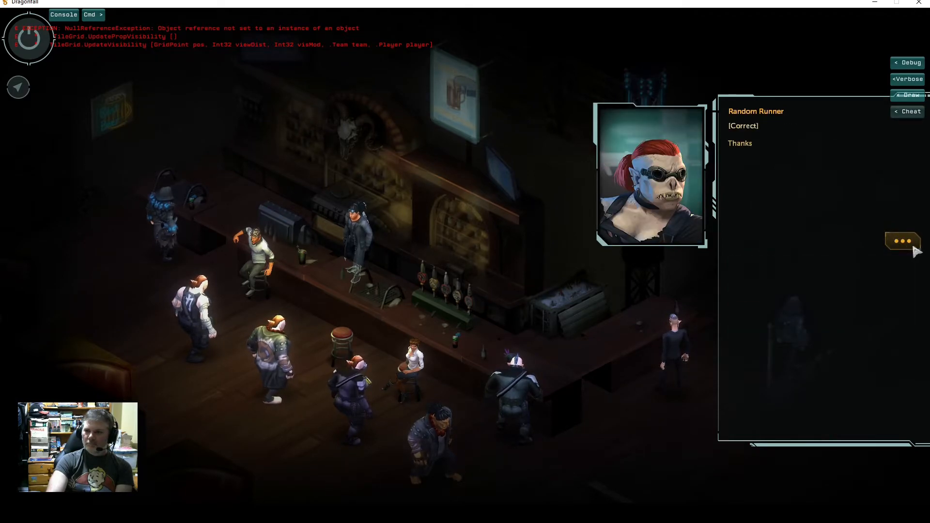
{"action": "left_click", "coordinate": [915, 248]}
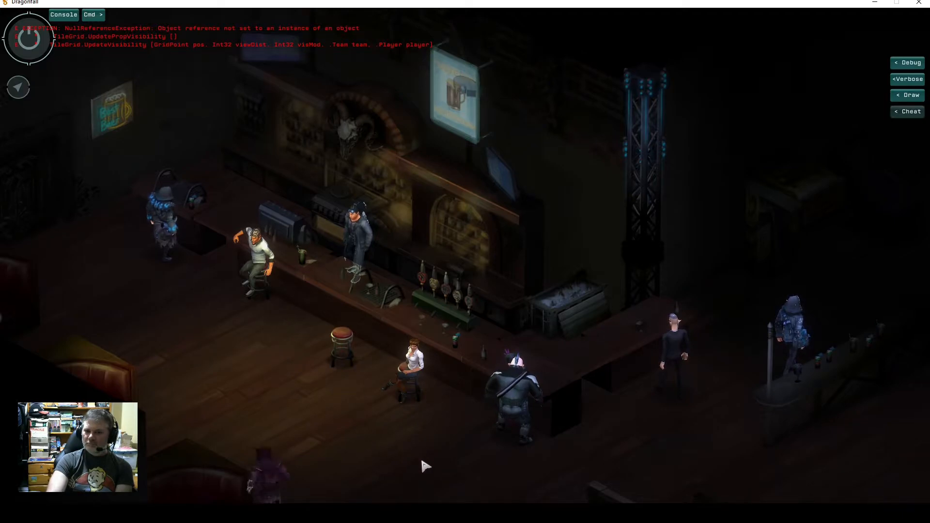
Continue through the hooded Cult Member's bourbon order and Iceman's threat until the conversation ends.
{"action": "left_click", "coordinate": [272, 362]}
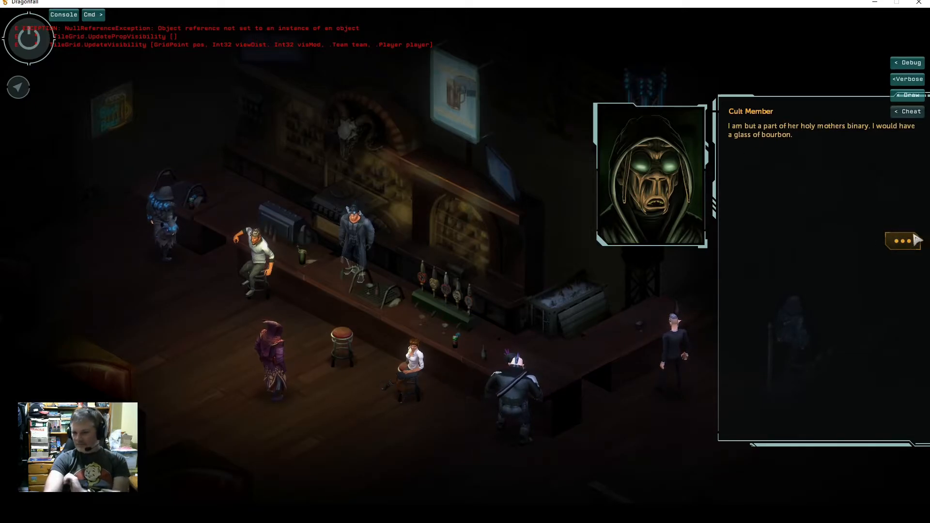
{"action": "left_click", "coordinate": [907, 246]}
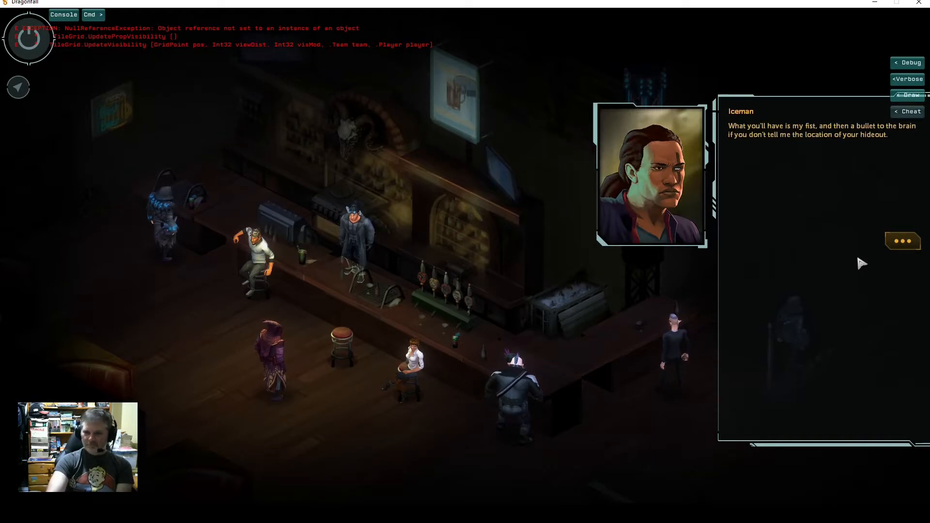
{"action": "left_click", "coordinate": [906, 246]}
{"action": "left_click", "coordinate": [906, 248]}
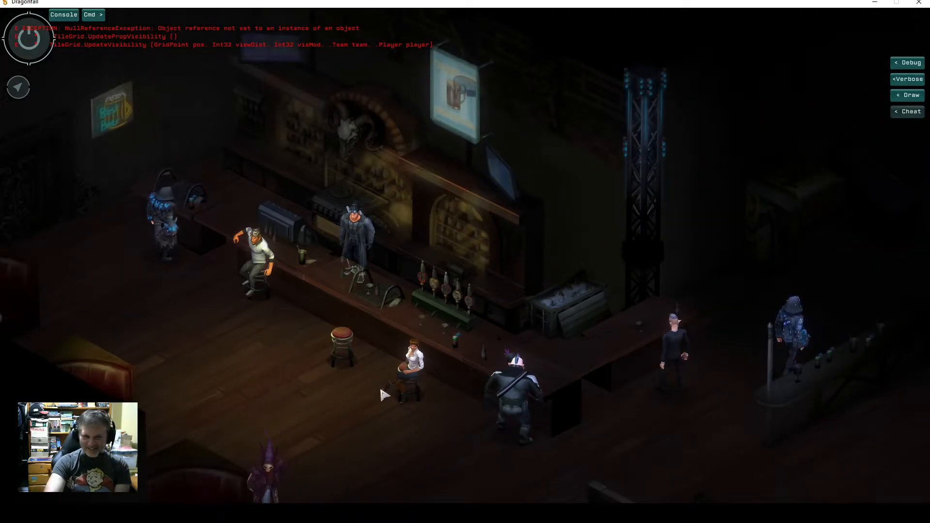
Walk across the bar to the exit marker, leave the building and enter the Market District.
{"action": "scroll", "coordinate": [379, 423], "scroll_direction": "down", "scroll_amount": 5}
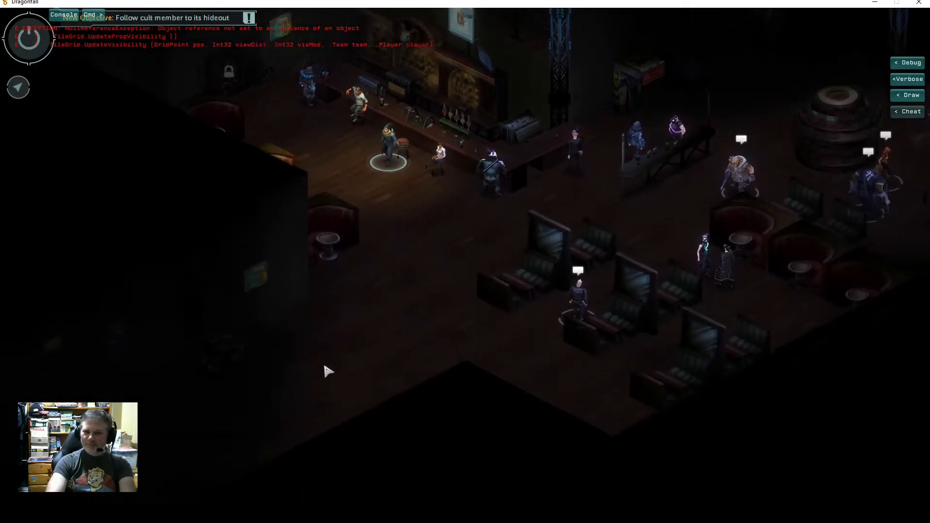
{"action": "left_click", "coordinate": [326, 369]}
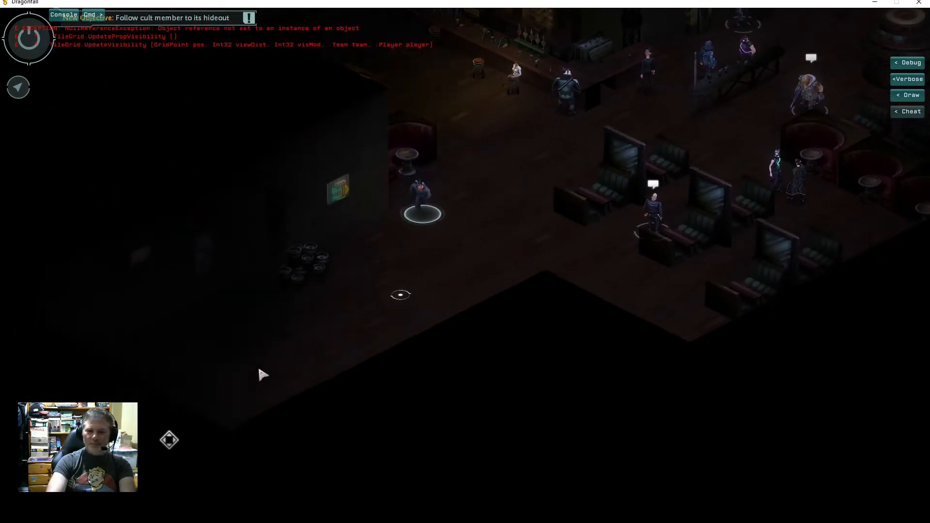
{"action": "left_click", "coordinate": [258, 369]}
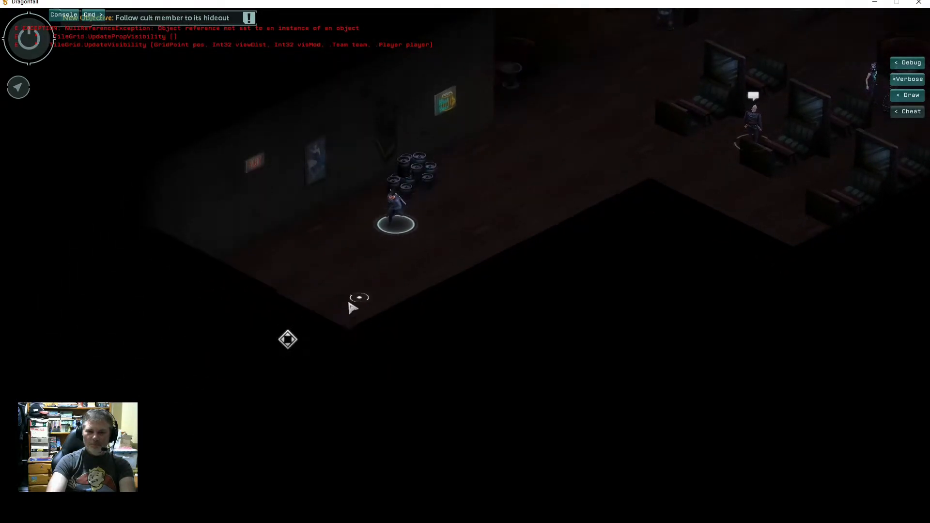
{"action": "left_click", "coordinate": [287, 339]}
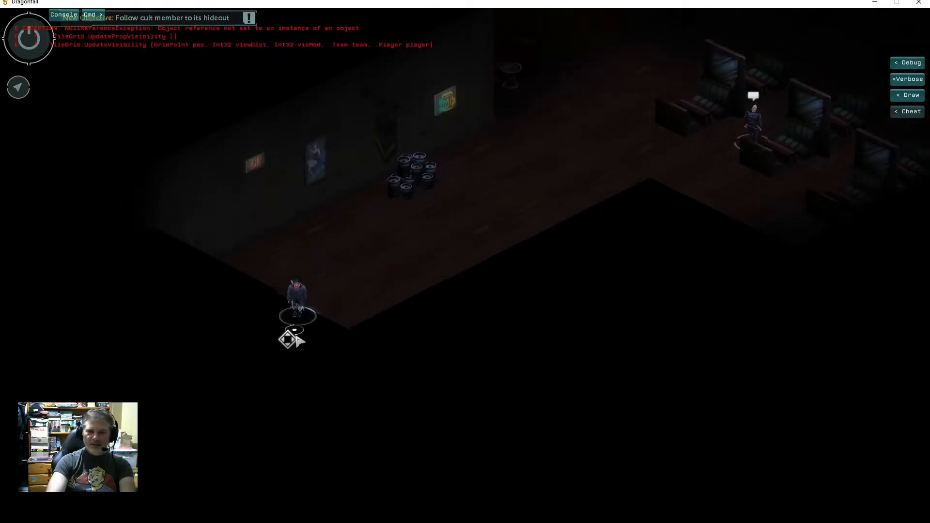
{"action": "left_click", "coordinate": [543, 345]}
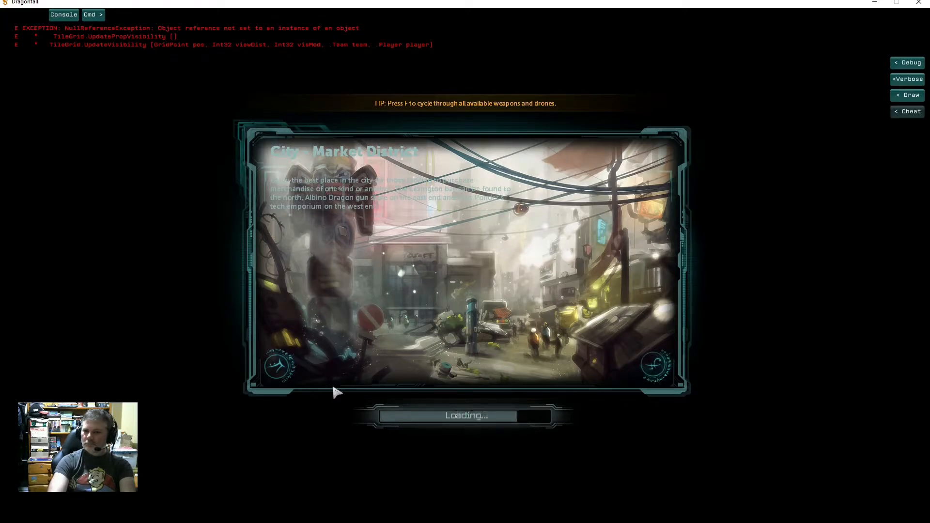
{"action": "left_click", "coordinate": [469, 417]}
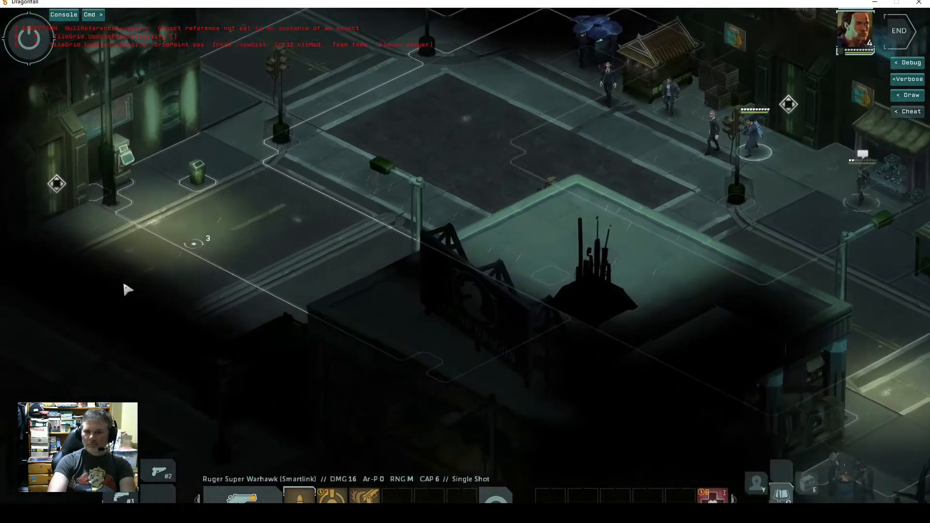
Move along the Market District streets past the corner building to catch up with the fleeing Cult Member.
{"action": "key", "text": "a"}
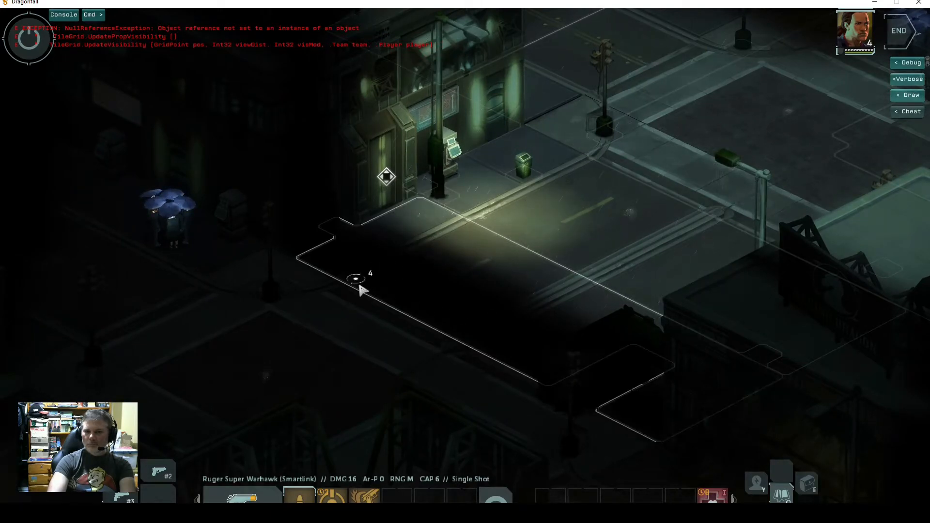
{"action": "left_click", "coordinate": [324, 276]}
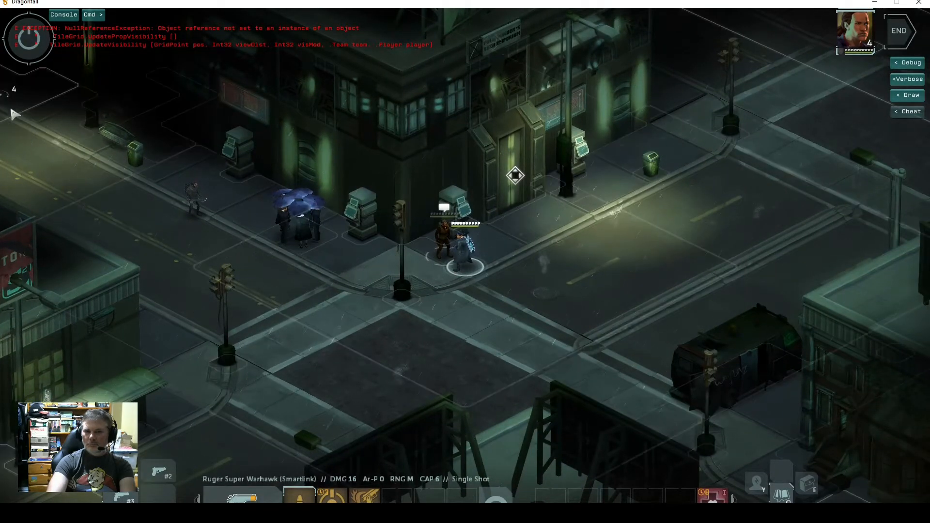
{"action": "left_click_drag", "start_coordinate": [13, 112], "coordinate": [339, 356]}
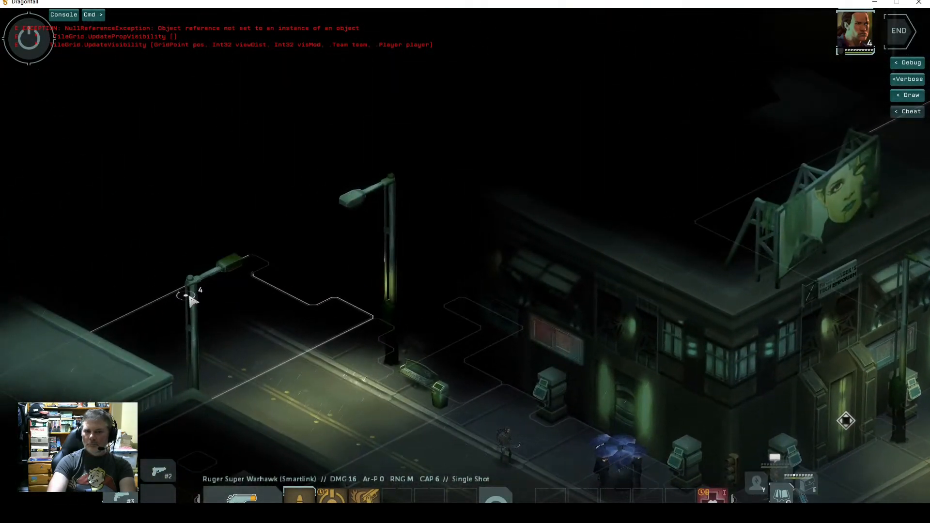
{"action": "left_click", "coordinate": [190, 300]}
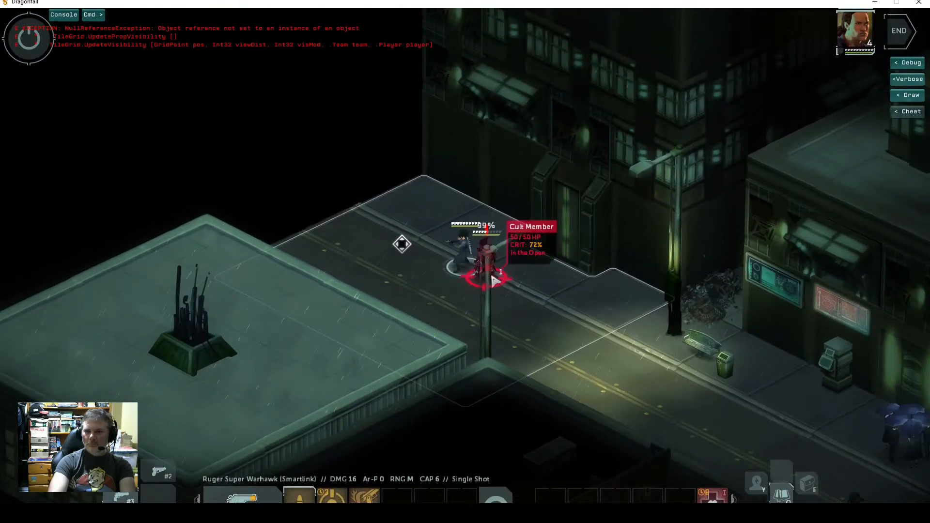
Shoot the Cult Member repeatedly with the Ruger Super Warhawk.
{"action": "left_click", "coordinate": [493, 280]}
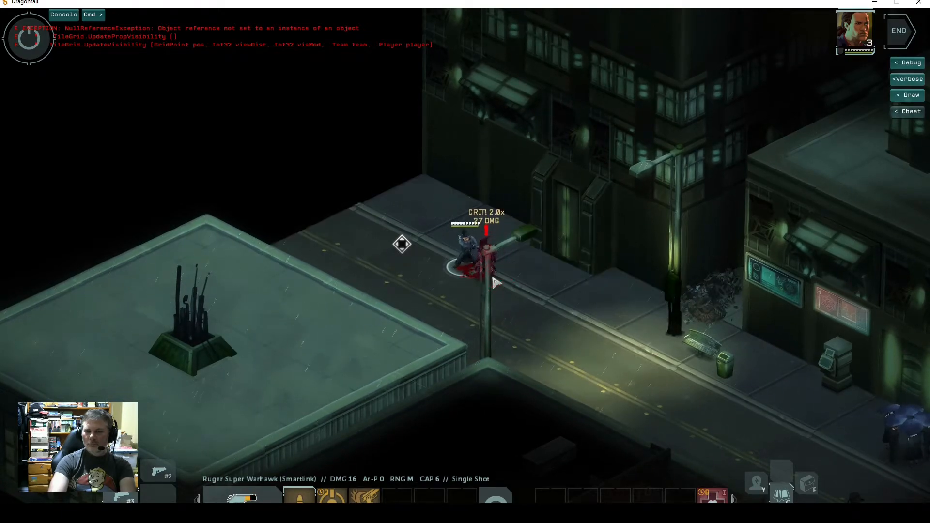
{"action": "left_click", "coordinate": [495, 282]}
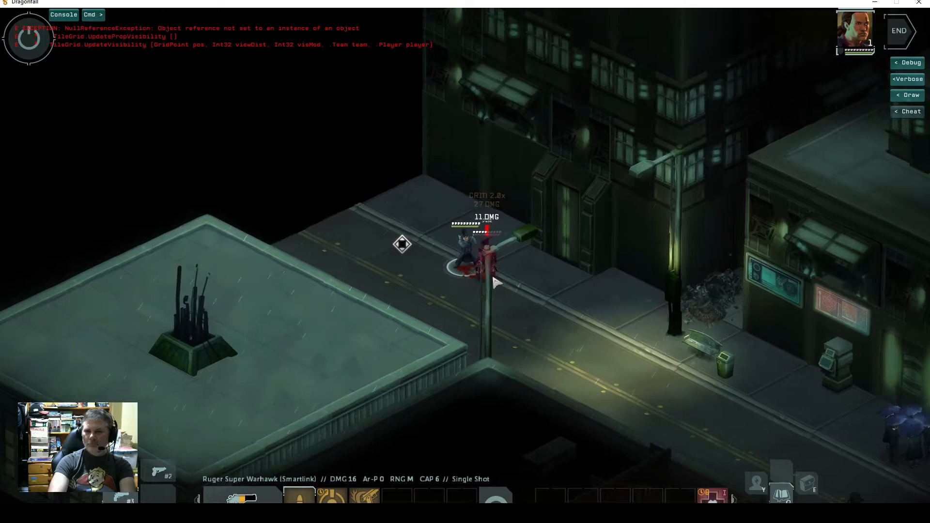
{"action": "left_click", "coordinate": [494, 282]}
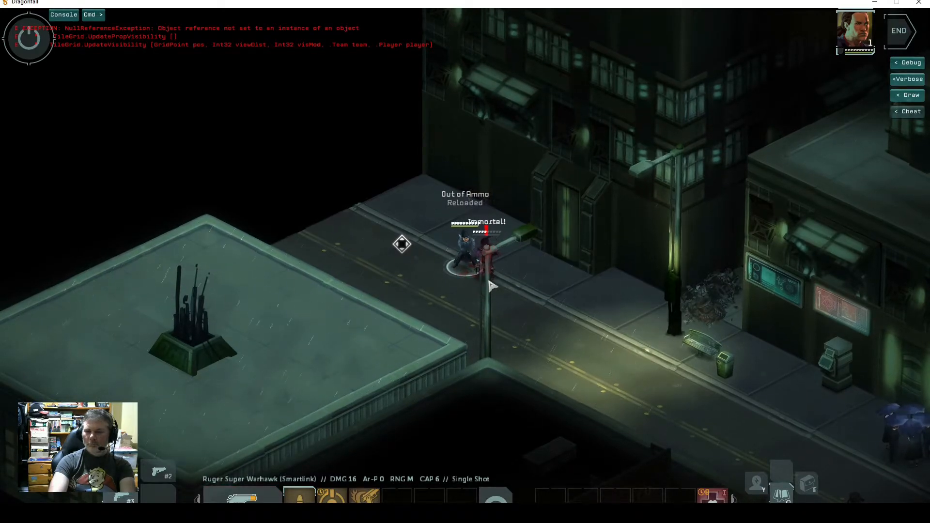
{"action": "left_click", "coordinate": [490, 286]}
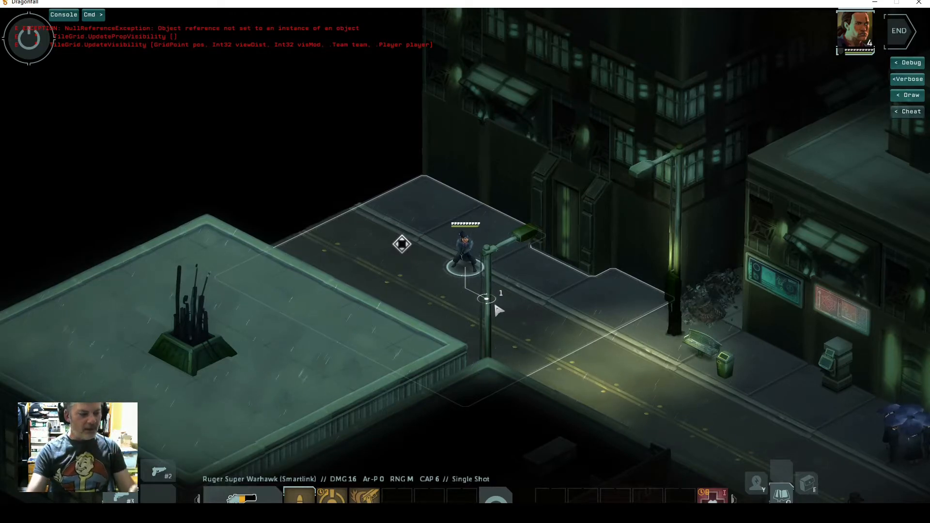
Switch to the Shadowrun Editor and examine the off-map platform of ambush cyborg spawners in the Lexington Bar scene.
{"action": "scroll", "coordinate": [552, 339], "scroll_direction": "down", "scroll_amount": 2}
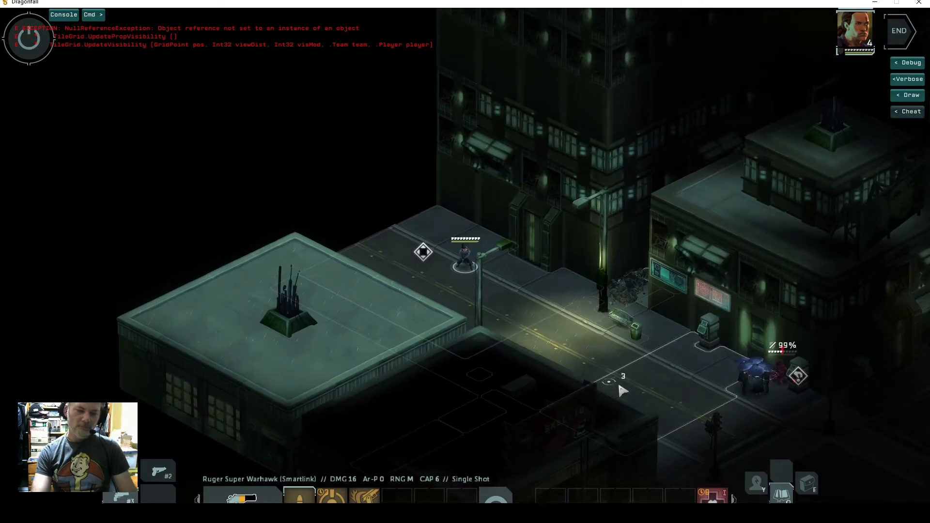
{"action": "key", "text": "alt+Tab"}
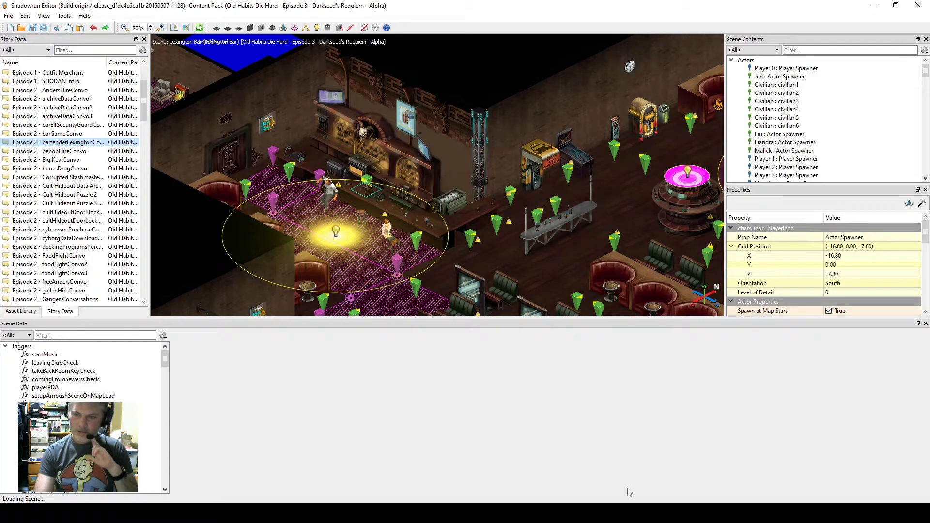
{"action": "key", "text": "alt+Tab"}
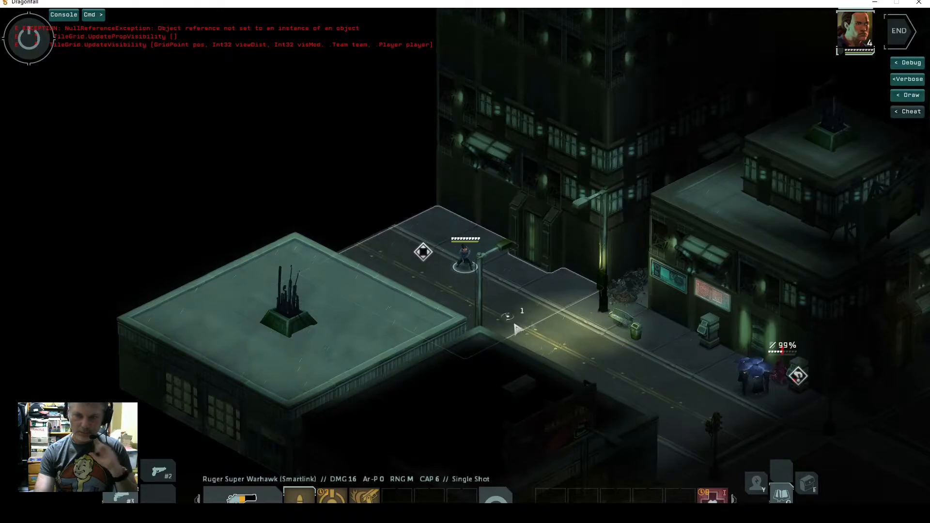
{"action": "key", "text": "alt+Tab"}
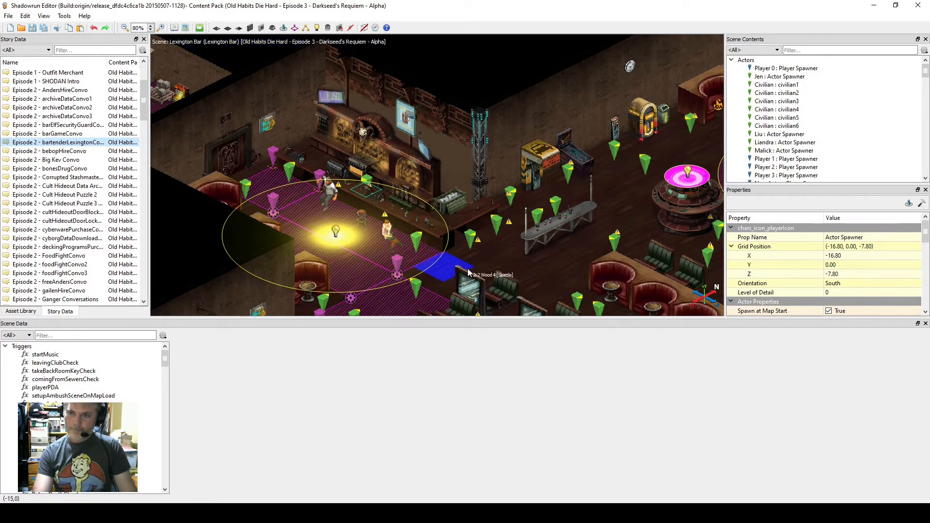
{"action": "scroll", "coordinate": [468, 268], "scroll_direction": "down", "scroll_amount": 7}
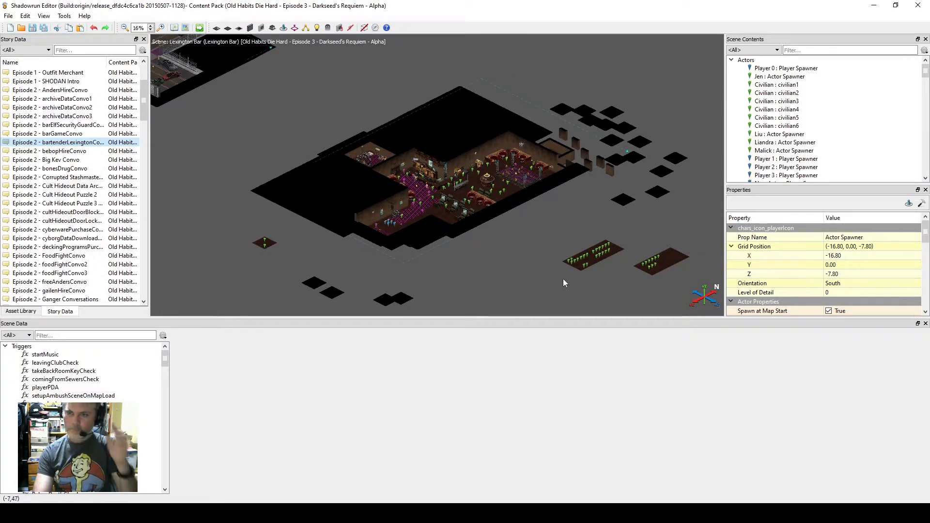
{"action": "middle_click_drag", "start_coordinate": [551, 280], "coordinate": [426, 192]}
{"action": "scroll", "coordinate": [421, 191], "scroll_direction": "up", "scroll_amount": 8}
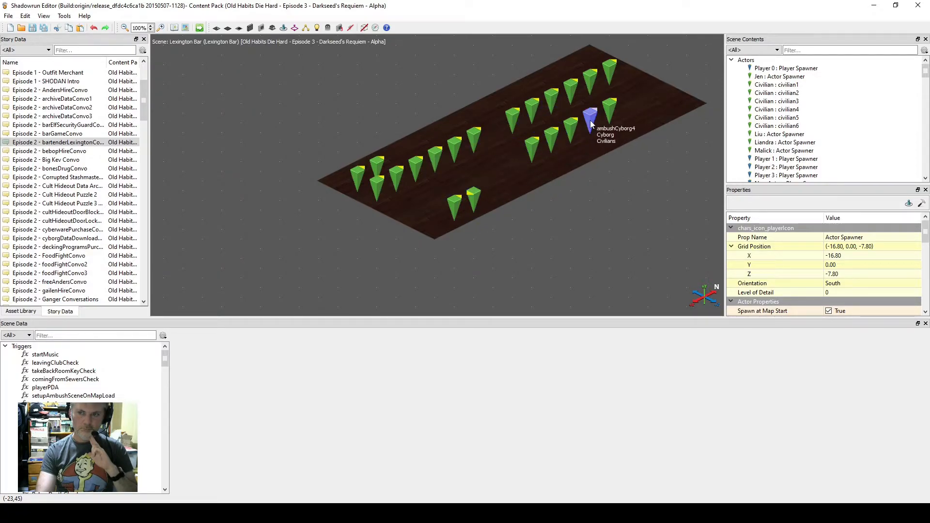
Examine the neighbouring off-map platform that holds the ambush drone spawners.
{"action": "scroll", "coordinate": [634, 199], "scroll_direction": "down", "scroll_amount": 2}
{"action": "scroll", "coordinate": [632, 198], "scroll_direction": "down", "scroll_amount": 3}
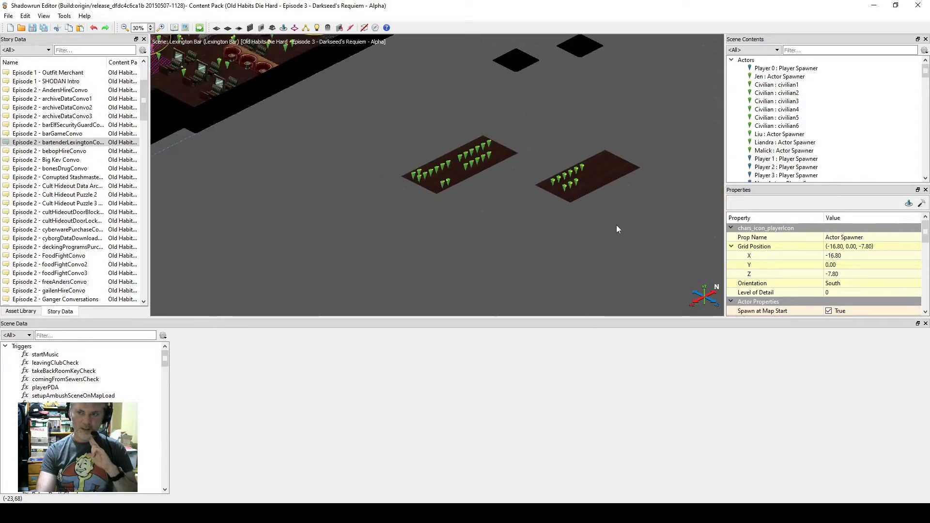
{"action": "middle_click_drag", "start_coordinate": [608, 221], "coordinate": [478, 220]}
{"action": "scroll", "coordinate": [476, 220], "scroll_direction": "up", "scroll_amount": 5}
{"action": "scroll", "coordinate": [382, 216], "scroll_direction": "up", "scroll_amount": 3}
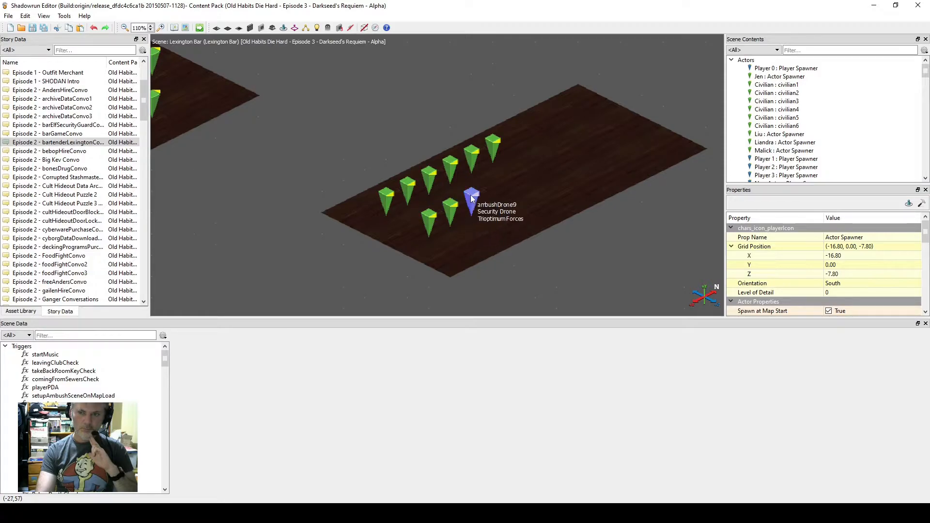
Examine the small off-map tile with two actor spawners and survey the overall layout of the Lexington Bar scene.
{"action": "scroll", "coordinate": [538, 213], "scroll_direction": "down", "scroll_amount": 5}
{"action": "scroll", "coordinate": [534, 216], "scroll_direction": "down", "scroll_amount": 3}
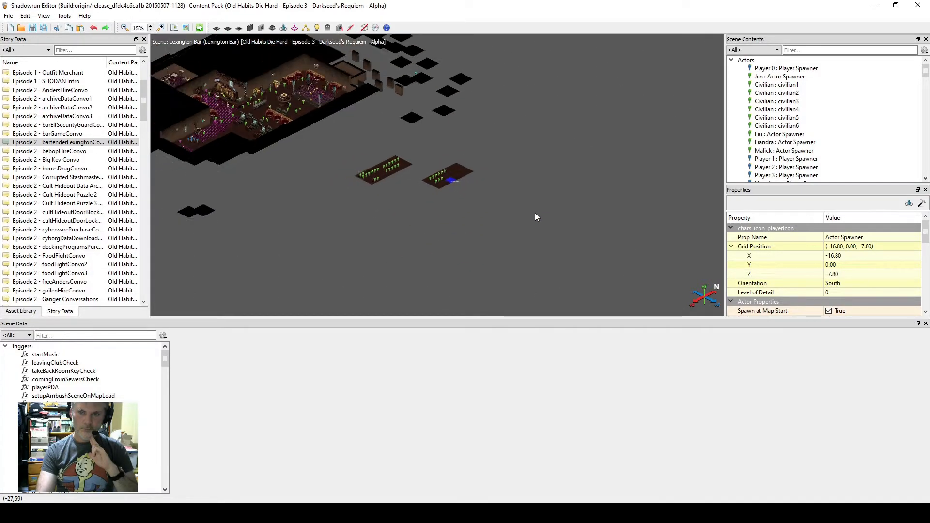
{"action": "middle_click_drag", "start_coordinate": [531, 214], "coordinate": [531, 254]}
{"action": "scroll", "coordinate": [363, 221], "scroll_direction": "up", "scroll_amount": 6}
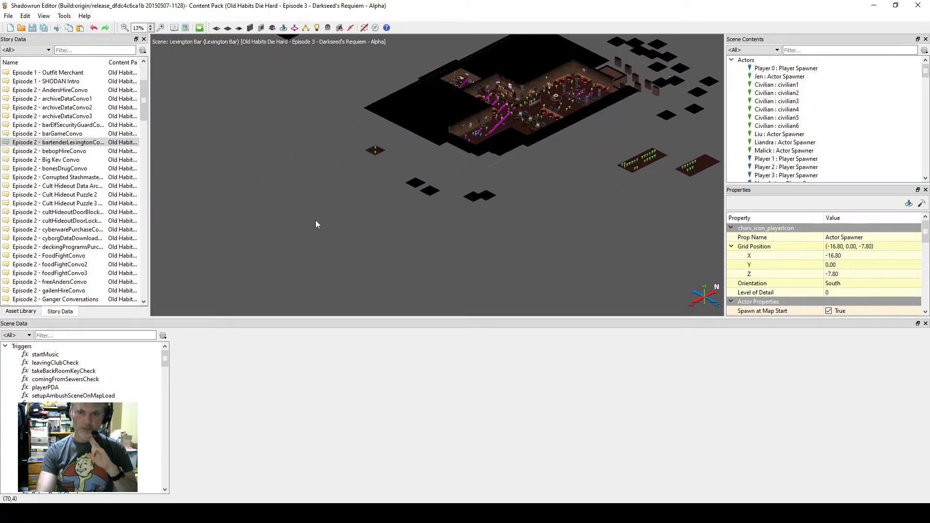
{"action": "middle_click_drag", "start_coordinate": [358, 220], "coordinate": [393, 271]}
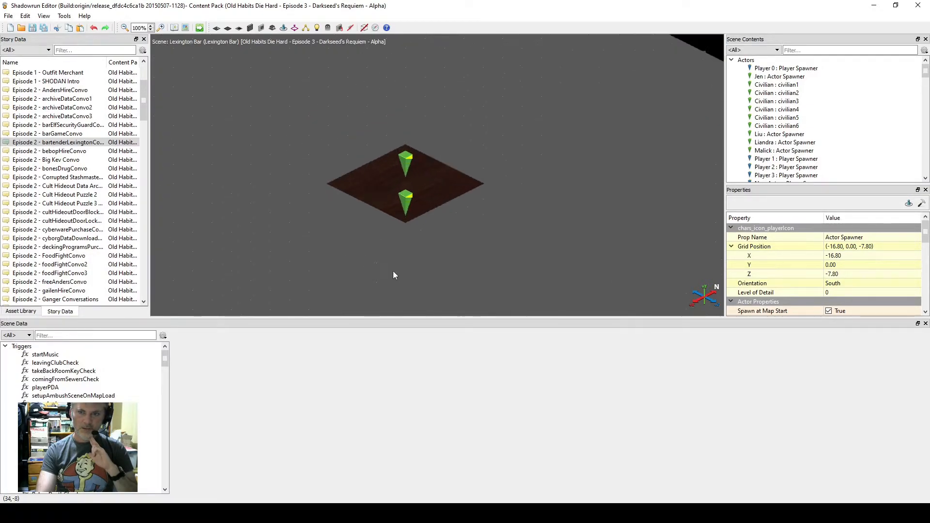
{"action": "scroll", "coordinate": [407, 206], "scroll_direction": "up", "scroll_amount": 1}
{"action": "scroll", "coordinate": [532, 163], "scroll_direction": "down", "scroll_amount": 5}
{"action": "scroll", "coordinate": [532, 166], "scroll_direction": "down", "scroll_amount": 2}
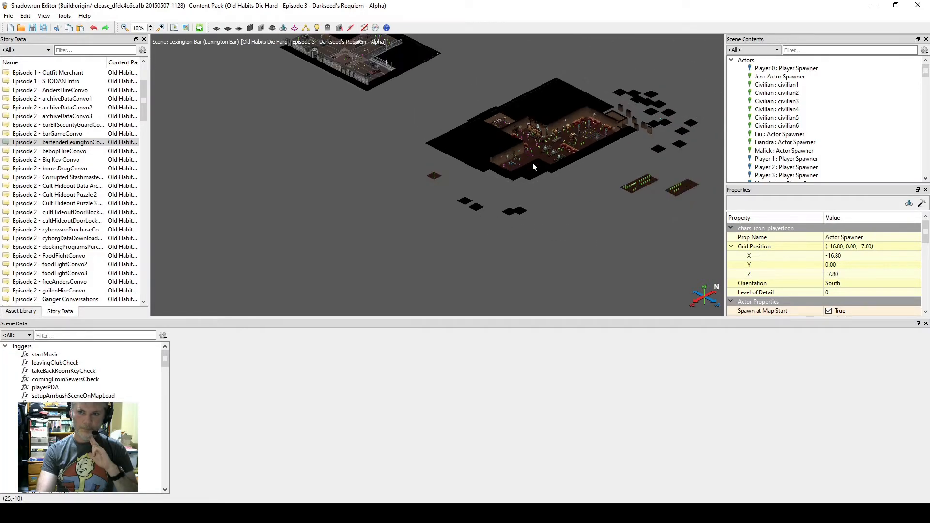
{"action": "mouse_move", "coordinate": [623, 144]}
{"action": "middle_mouse_down"}
{"action": "mouse_move", "coordinate": [438, 153]}
{"action": "mouse_move", "coordinate": [479, 184]}
{"action": "mouse_move", "coordinate": [560, 218]}
{"action": "middle_mouse_up"}
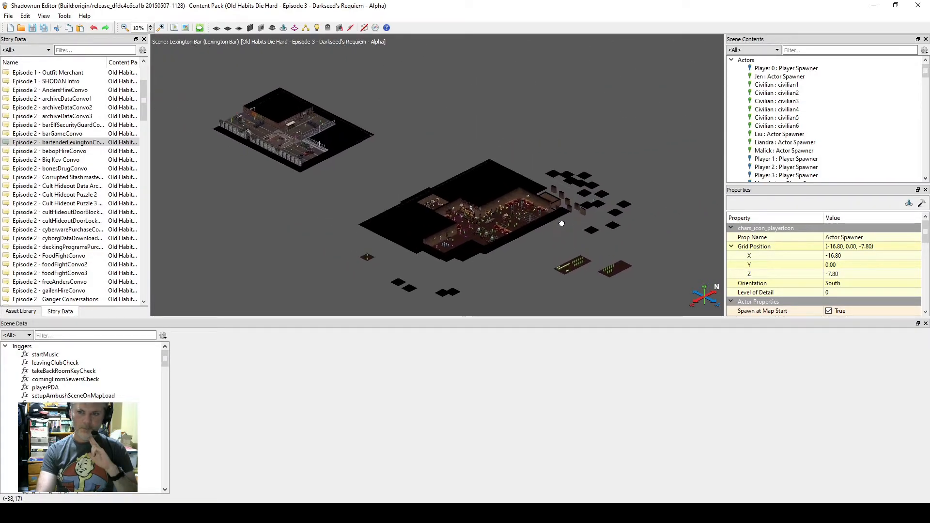
{"action": "mouse_move", "coordinate": [326, 175]}
{"action": "middle_mouse_down"}
{"action": "mouse_move", "coordinate": [463, 222]}
{"action": "mouse_move", "coordinate": [226, 133]}
{"action": "mouse_move", "coordinate": [339, 126]}
{"action": "mouse_move", "coordinate": [387, 179]}
{"action": "mouse_move", "coordinate": [386, 148]}
{"action": "middle_mouse_up"}
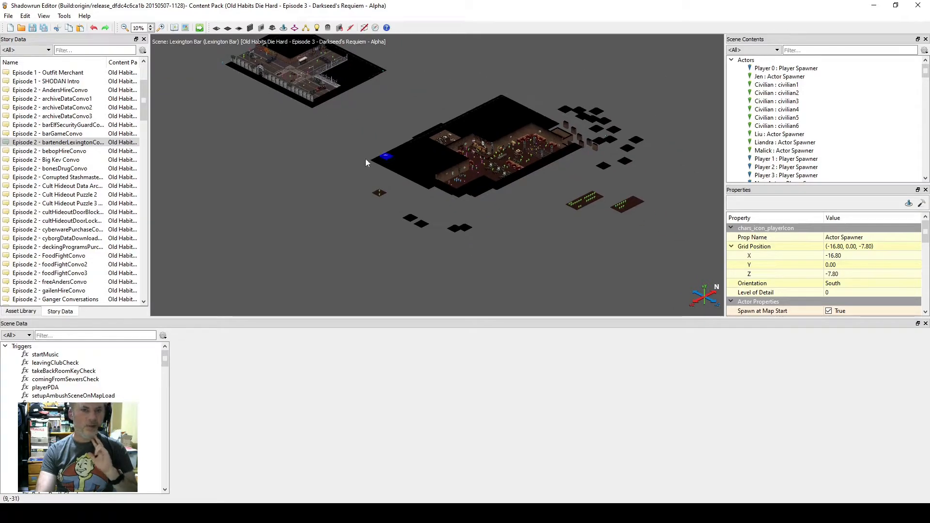
Open the City - Market District scene from the story data and bring its whole southern edge into view.
{"action": "scroll", "coordinate": [147, 135], "scroll_direction": "down", "scroll_amount": 6}
{"action": "left_click_drag", "start_coordinate": [147, 135], "coordinate": [160, 264]}
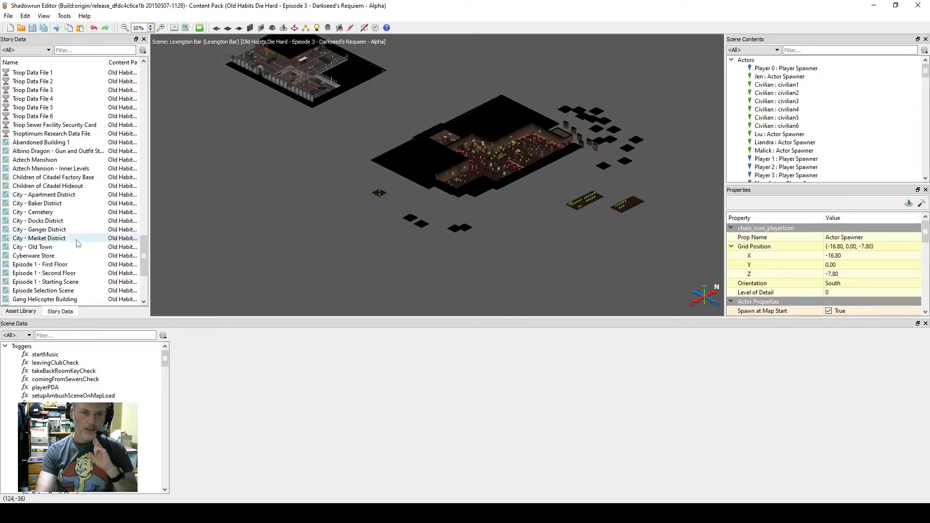
{"action": "left_click", "coordinate": [63, 240]}
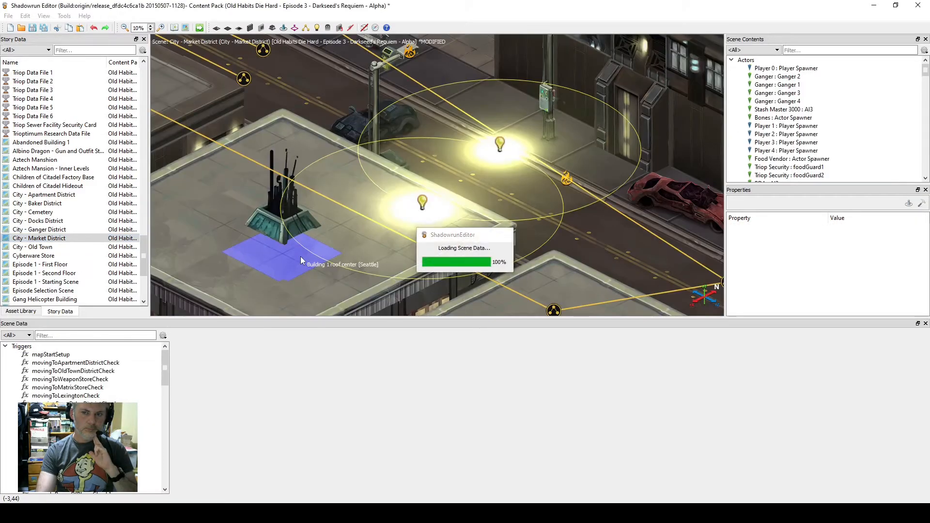
{"action": "scroll", "coordinate": [433, 189], "scroll_direction": "down", "scroll_amount": 5}
{"action": "scroll", "coordinate": [434, 189], "scroll_direction": "down", "scroll_amount": 3}
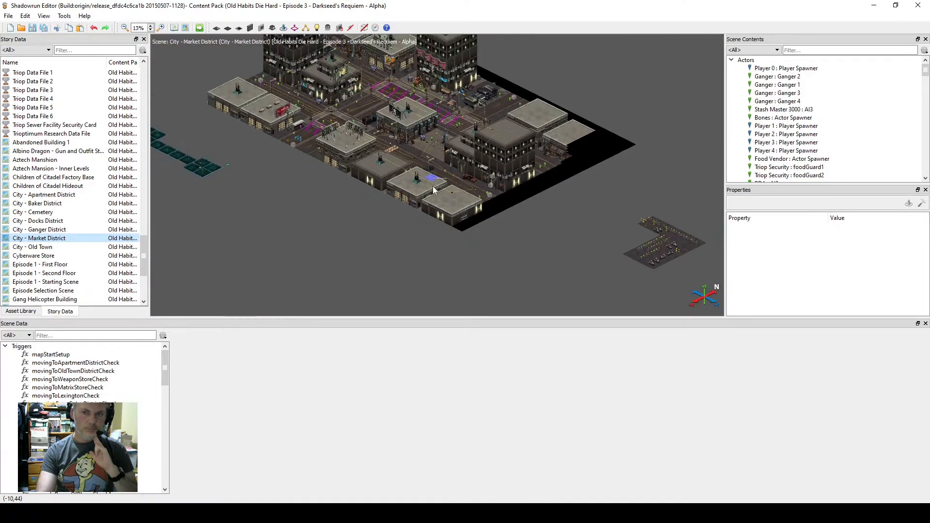
Examine the off-map platform storing the barriers, motorcycles and fires beside the Market District.
{"action": "middle_click_drag", "start_coordinate": [338, 220], "coordinate": [275, 209]}
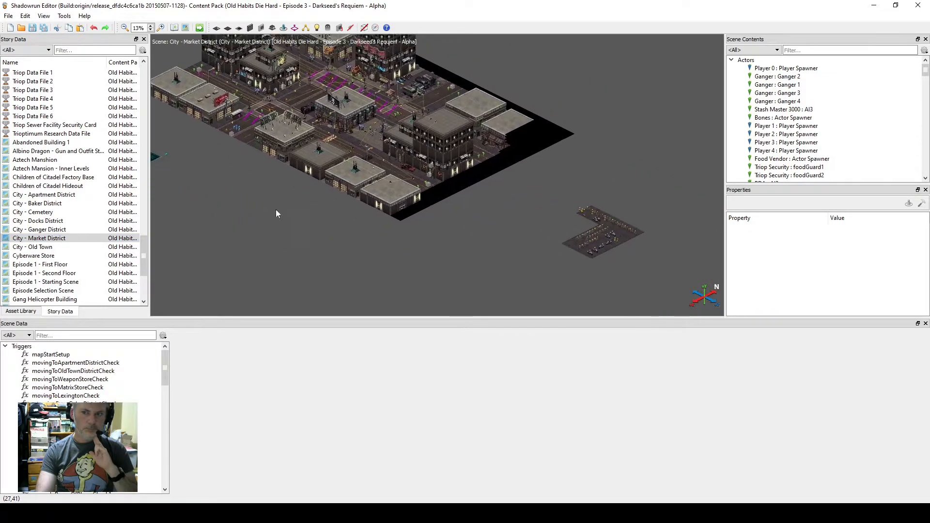
{"action": "middle_click_drag", "start_coordinate": [608, 245], "coordinate": [405, 174]}
{"action": "scroll", "coordinate": [408, 202], "scroll_direction": "up", "scroll_amount": 2}
{"action": "scroll", "coordinate": [408, 207], "scroll_direction": "up", "scroll_amount": 5}
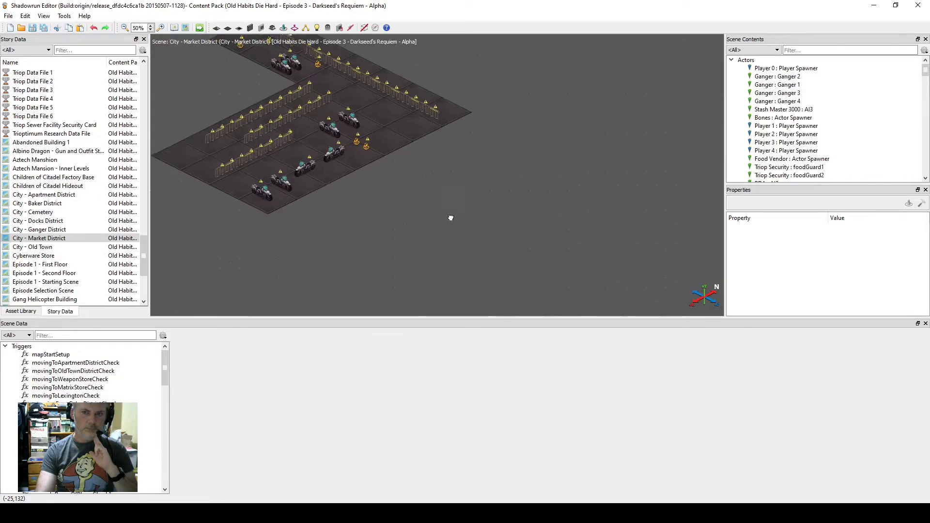
{"action": "scroll", "coordinate": [612, 213], "scroll_direction": "down", "scroll_amount": 2}
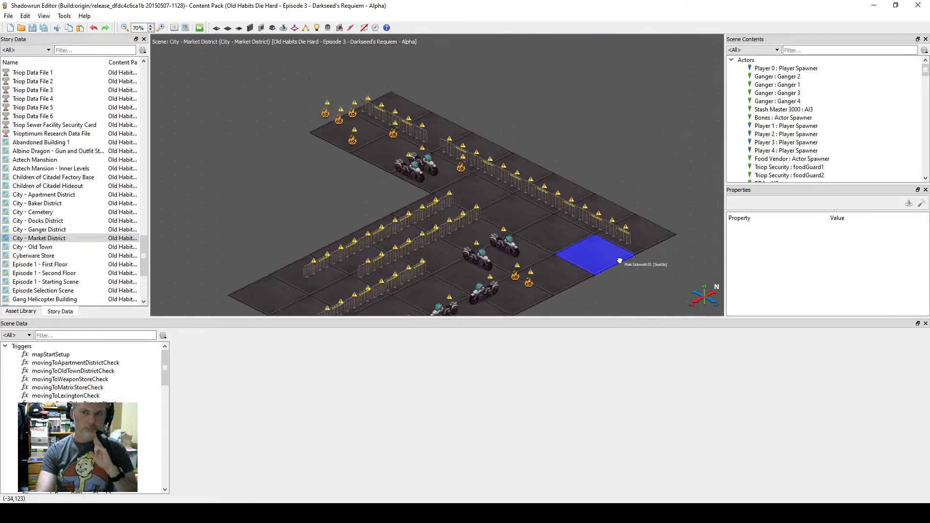
{"action": "scroll", "coordinate": [307, 202], "scroll_direction": "down", "scroll_amount": 3}
{"action": "scroll", "coordinate": [307, 200], "scroll_direction": "down", "scroll_amount": 1}
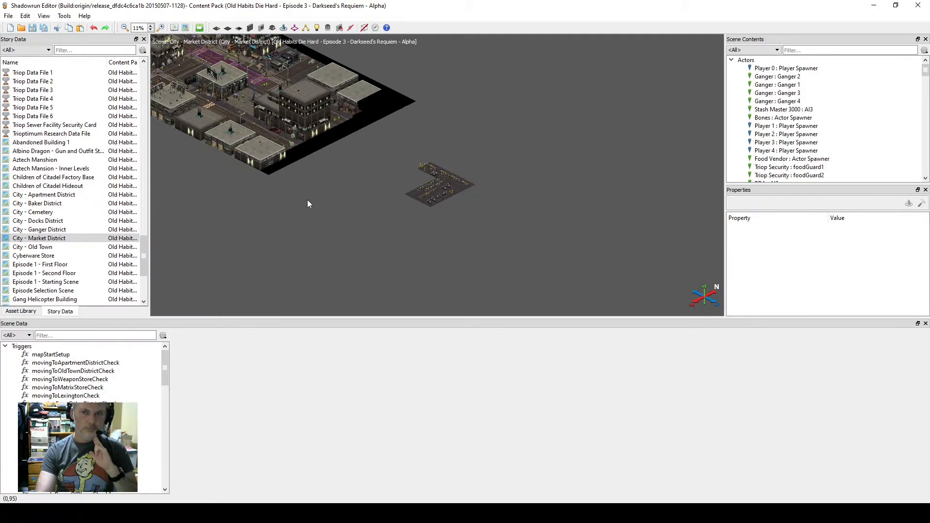
Examine the off-map Matrix area beside the Market District, including its entry platform and actor spawners.
{"action": "middle_click_drag", "start_coordinate": [307, 200], "coordinate": [605, 194]}
{"action": "middle_click_drag", "start_coordinate": [447, 149], "coordinate": [537, 173]}
{"action": "scroll", "coordinate": [372, 197], "scroll_direction": "up", "scroll_amount": 6}
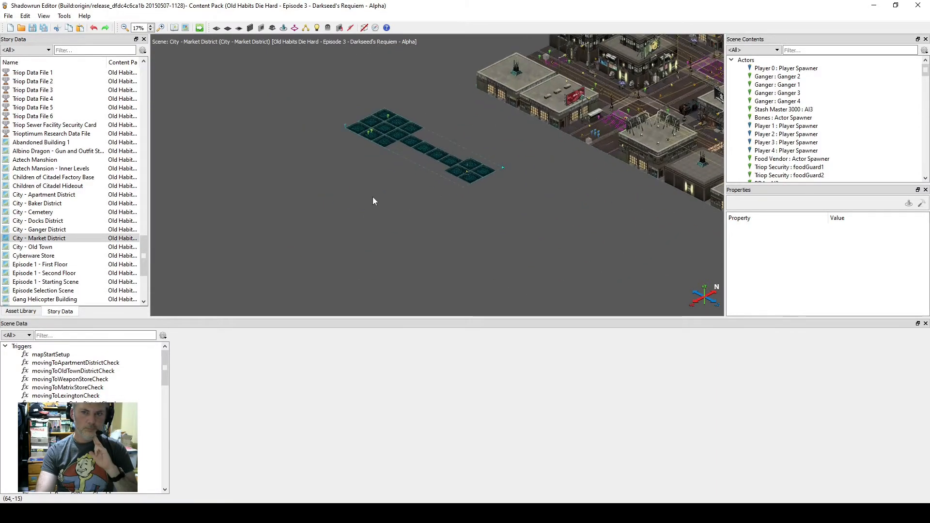
{"action": "mouse_move", "coordinate": [373, 201]}
{"action": "middle_mouse_down"}
{"action": "mouse_move", "coordinate": [388, 234]}
{"action": "mouse_move", "coordinate": [349, 216]}
{"action": "mouse_move", "coordinate": [352, 233]}
{"action": "mouse_move", "coordinate": [293, 177]}
{"action": "middle_mouse_up"}
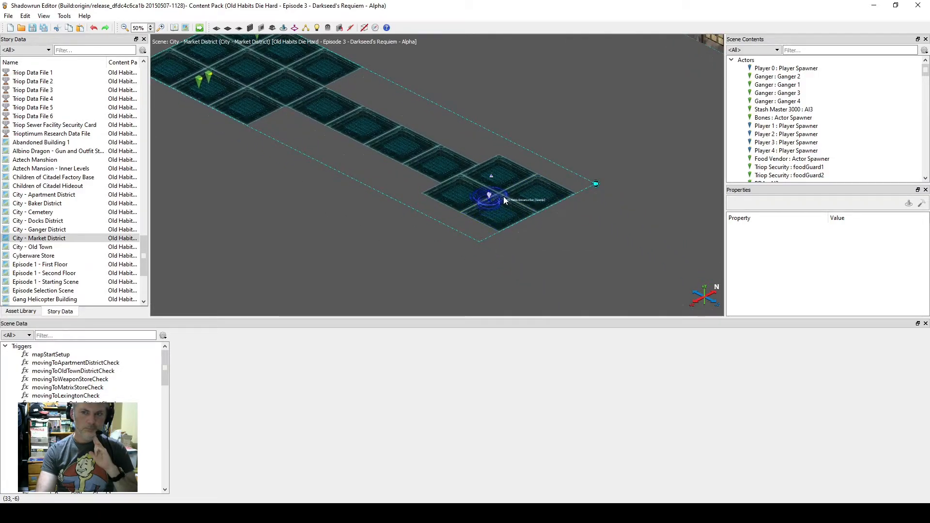
{"action": "mouse_move", "coordinate": [295, 178]}
{"action": "middle_mouse_down"}
{"action": "mouse_move", "coordinate": [471, 247]}
{"action": "mouse_move", "coordinate": [452, 247]}
{"action": "middle_mouse_up"}
{"action": "scroll", "coordinate": [423, 231], "scroll_direction": "up", "scroll_amount": 3}
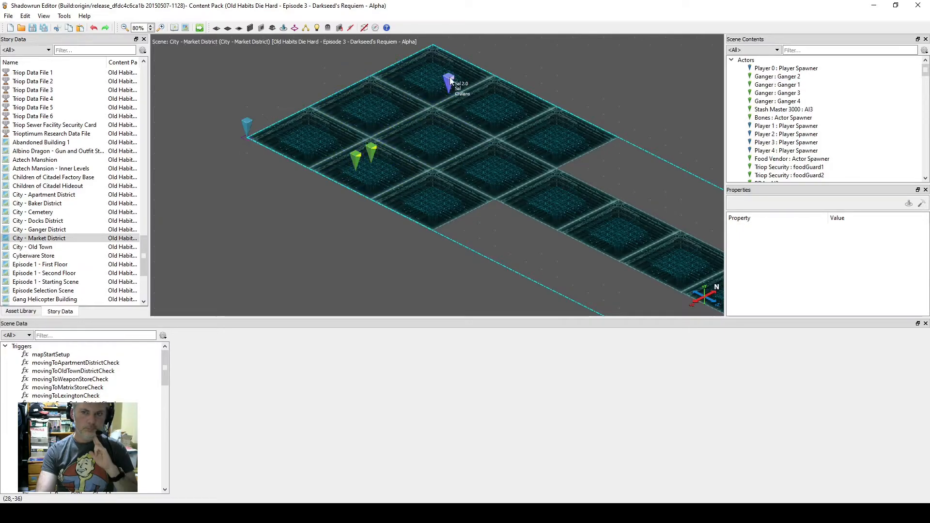
Select the cultMember 2 spawner on the street by the Albino Dragon building and review its actor properties.
{"action": "scroll", "coordinate": [449, 80], "scroll_direction": "down", "scroll_amount": 6}
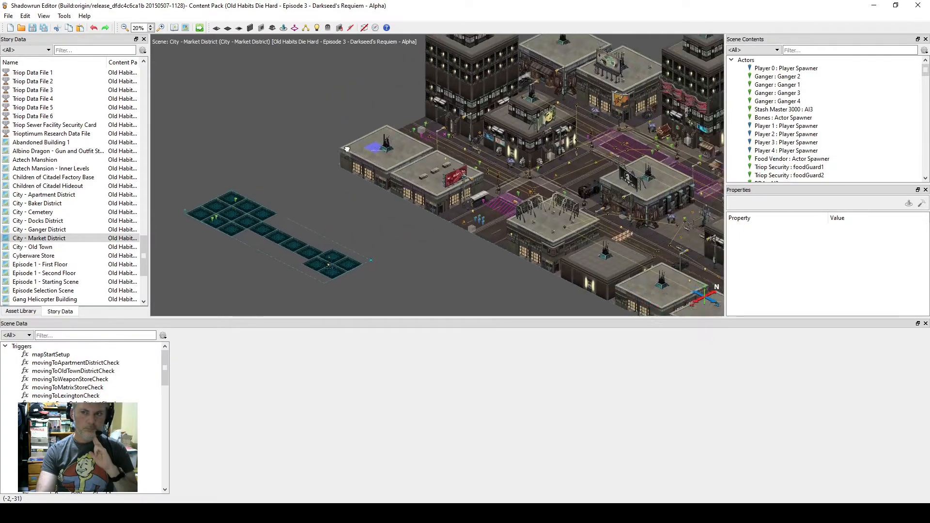
{"action": "scroll", "coordinate": [423, 190], "scroll_direction": "up", "scroll_amount": 6}
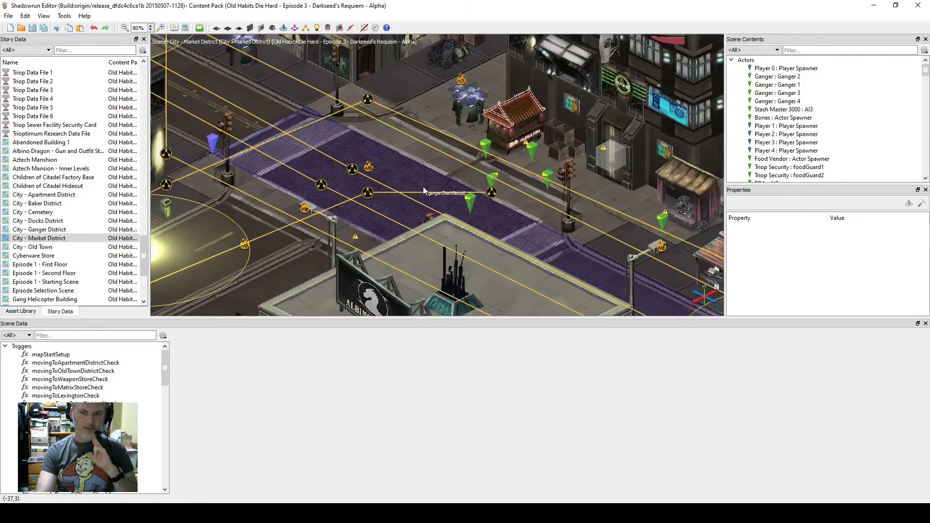
{"action": "left_click", "coordinate": [472, 204]}
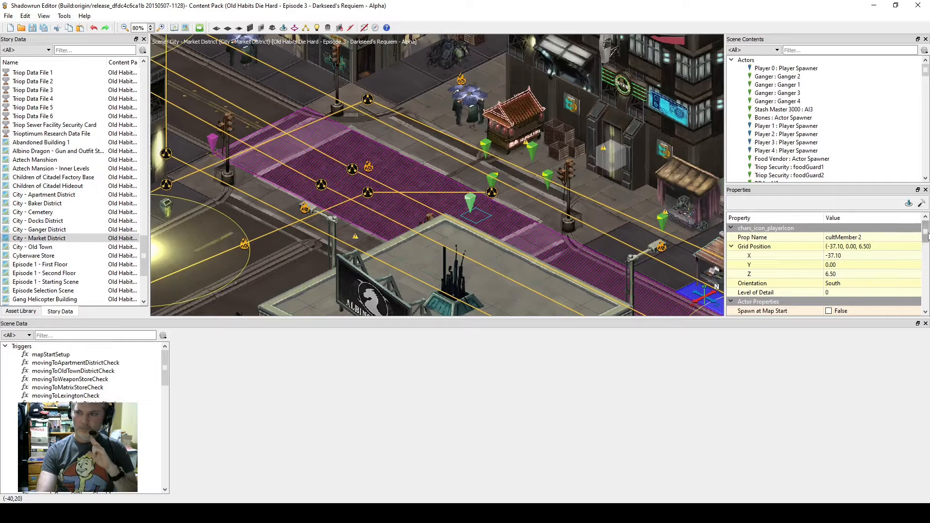
{"action": "left_click_drag", "start_coordinate": [927, 236], "coordinate": [926, 261]}
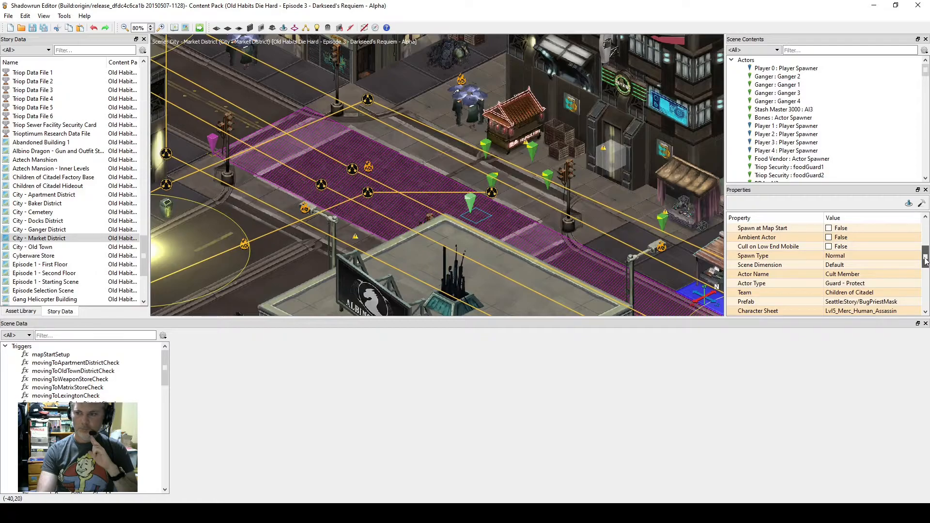
Review the Market District's scene properties, checking the social settings and the team affiliations, and leave them without saving changes.
{"action": "left_click", "coordinate": [186, 28]}
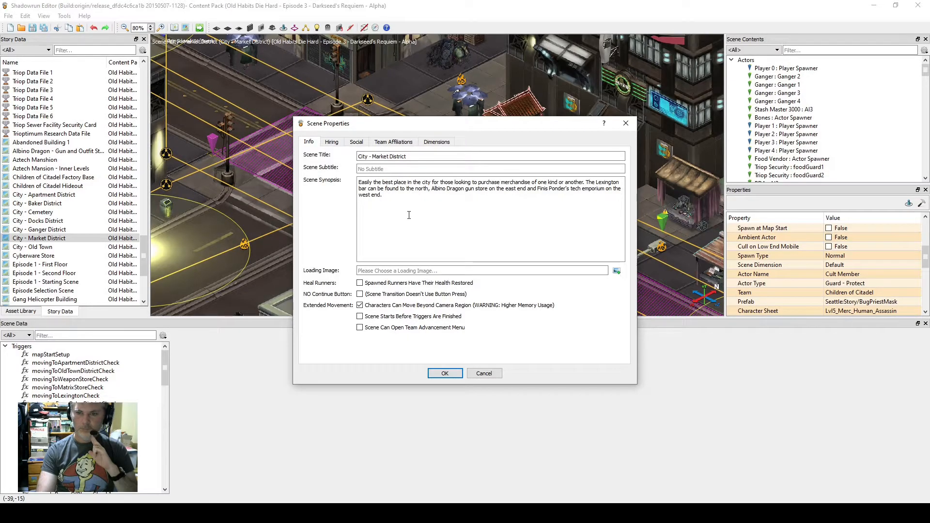
{"action": "left_click", "coordinate": [485, 373]}
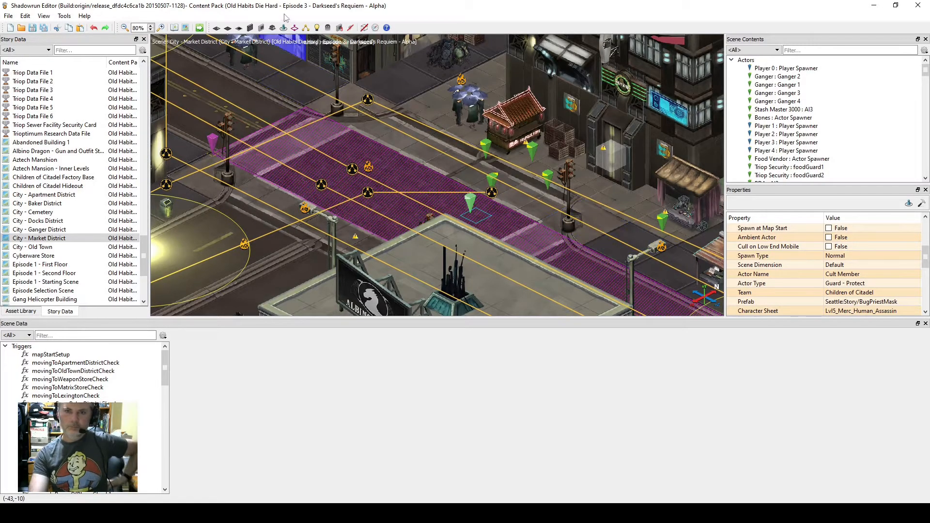
{"action": "left_click", "coordinate": [185, 28]}
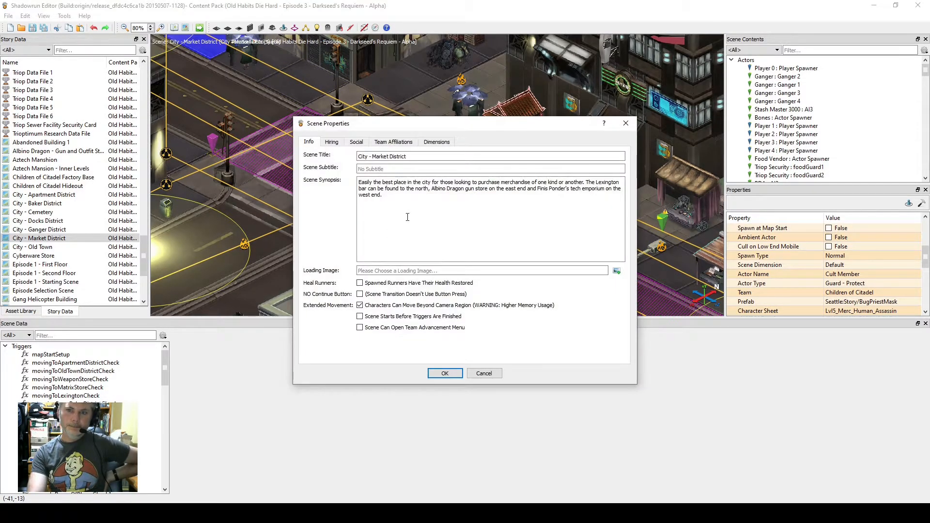
{"action": "left_click", "coordinate": [355, 143]}
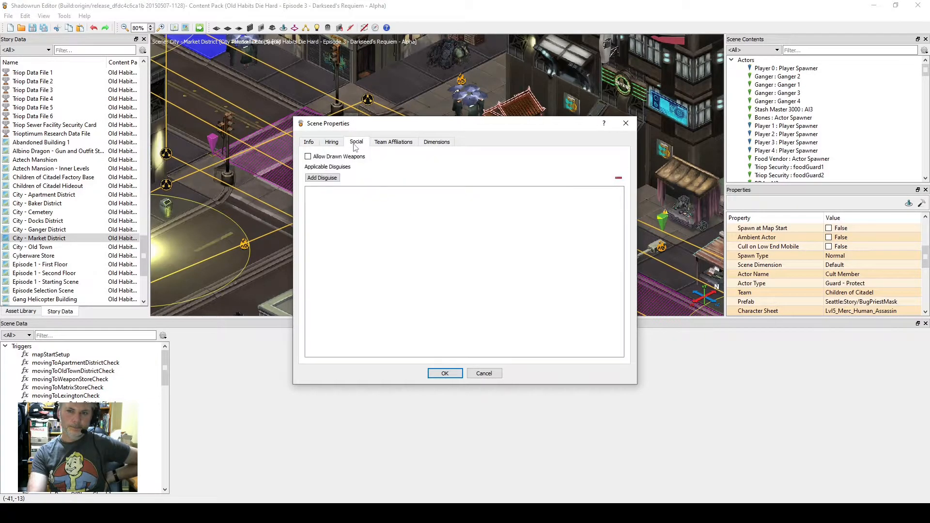
{"action": "left_click", "coordinate": [385, 143]}
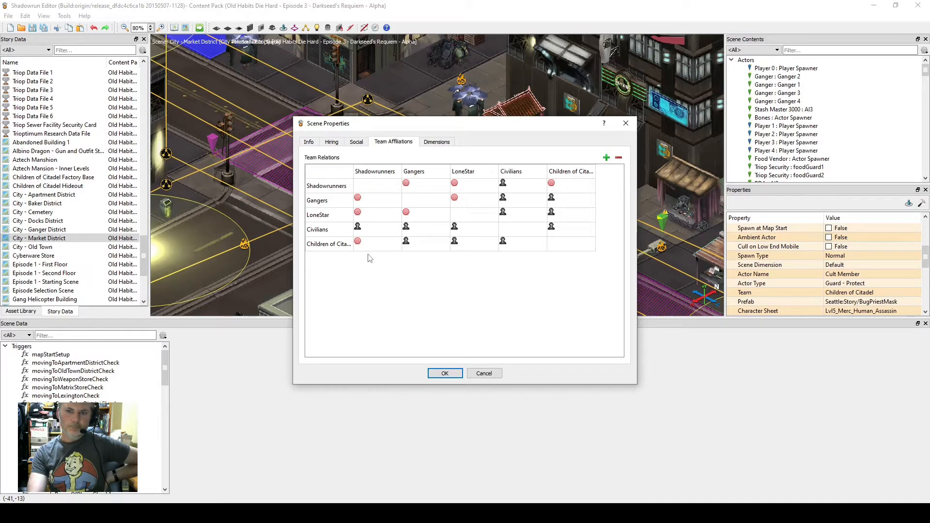
{"action": "left_click", "coordinate": [484, 374]}
Set the selected cult member spawner's team to Civilians and save the Market District scene.
{"action": "left_click", "coordinate": [884, 295]}
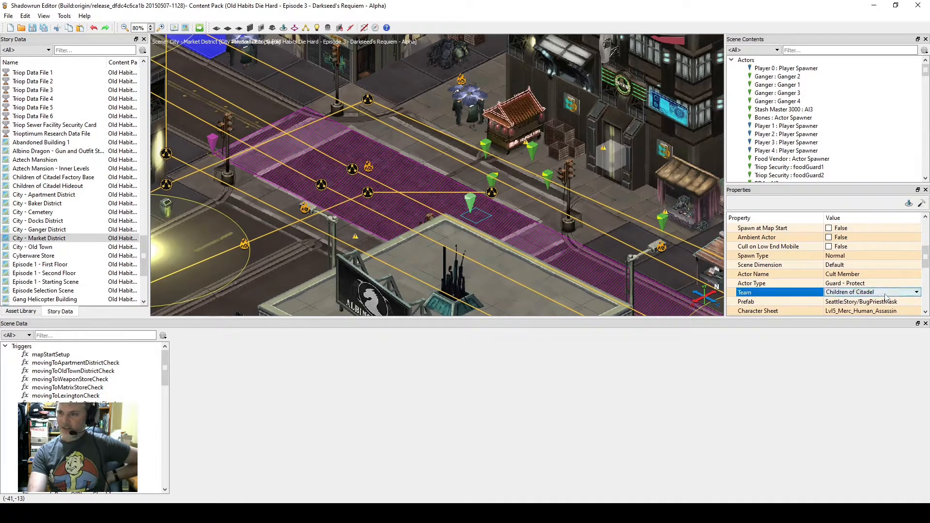
{"action": "left_click", "coordinate": [885, 294]}
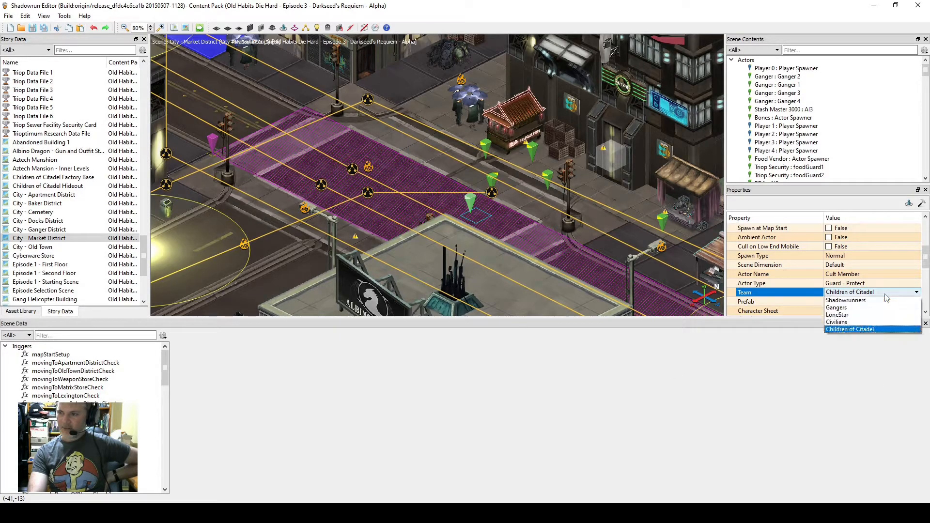
{"action": "left_click", "coordinate": [860, 323]}
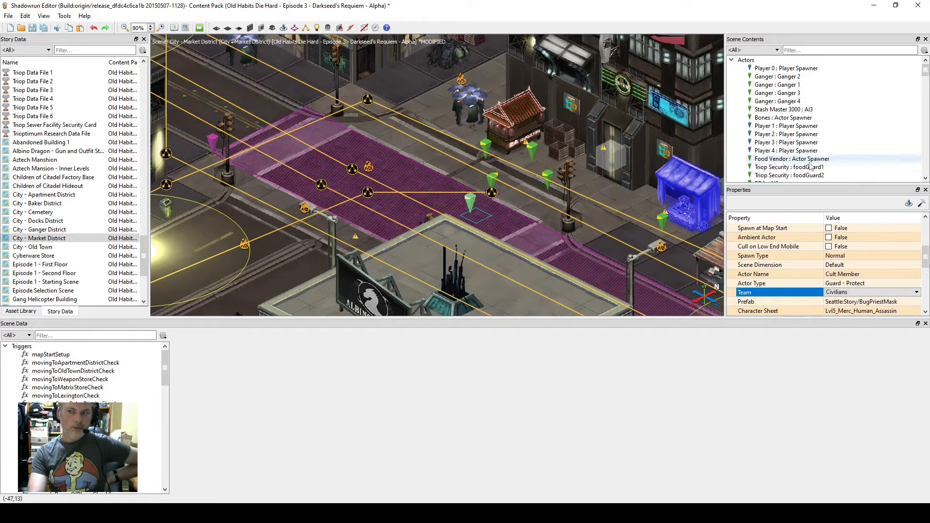
{"action": "left_click", "coordinate": [33, 29]}
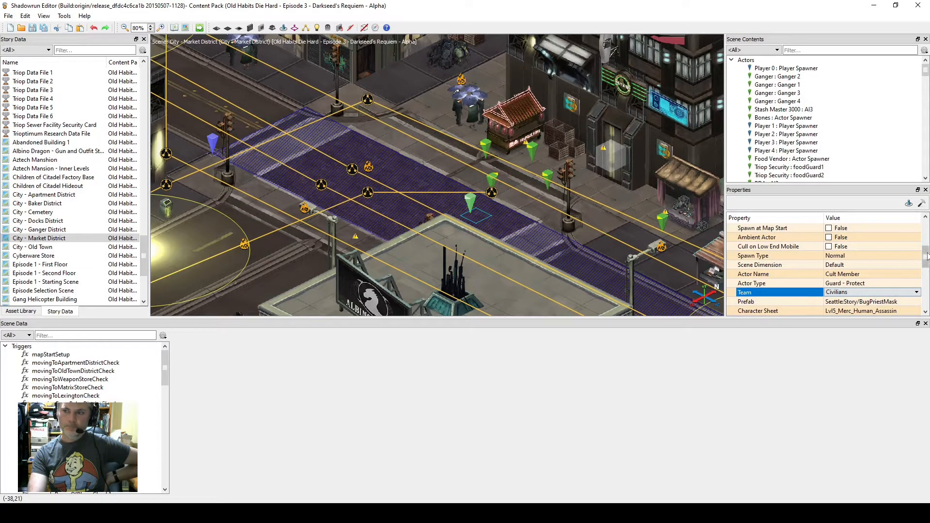
Look up the questline step for the cult member escaping to the market district in the mission plan text file.
{"action": "middle_click_drag", "start_coordinate": [597, 231], "coordinate": [466, 201]}
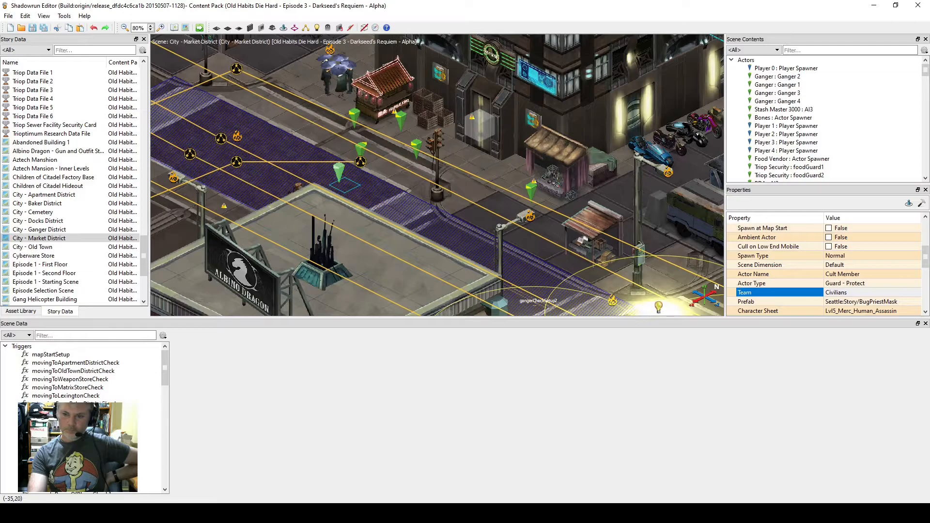
{"action": "key", "text": "alt+Tab"}
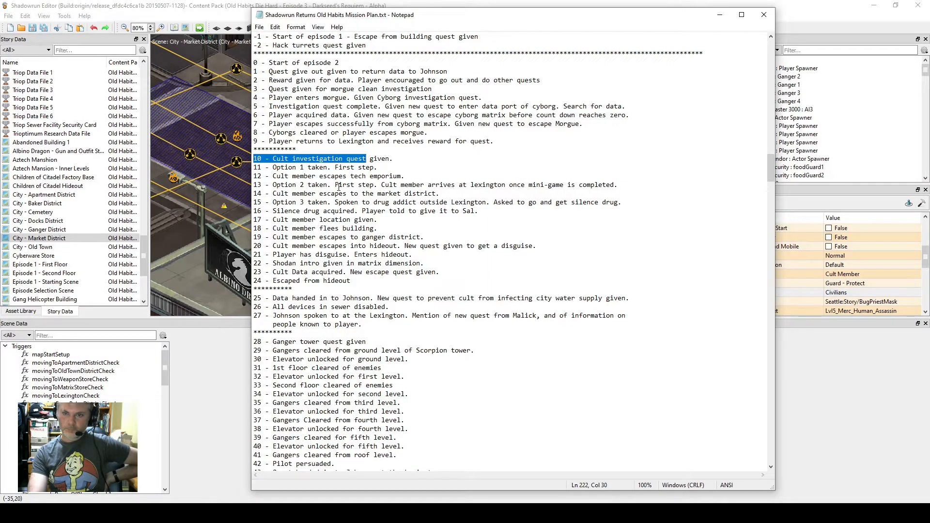
{"action": "left_click_drag", "start_coordinate": [252, 193], "coordinate": [460, 193]}
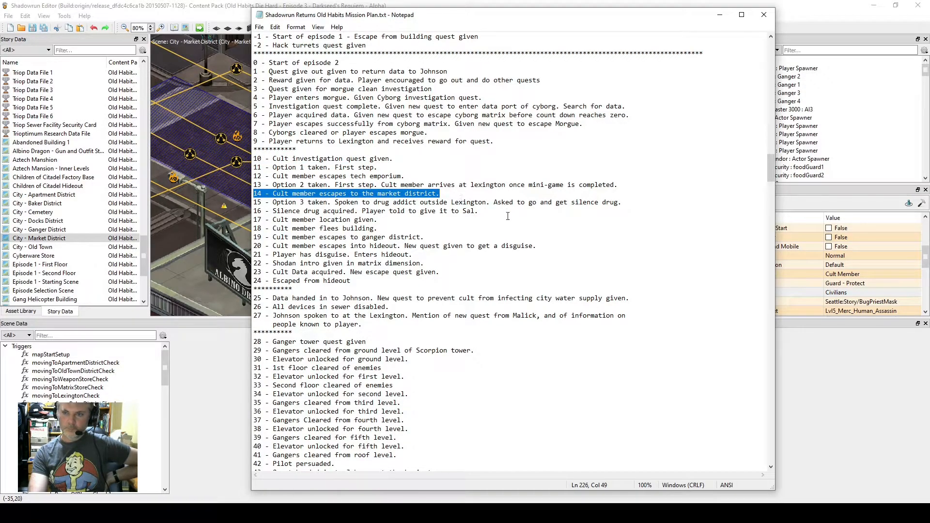
{"action": "left_click", "coordinate": [717, 15]}
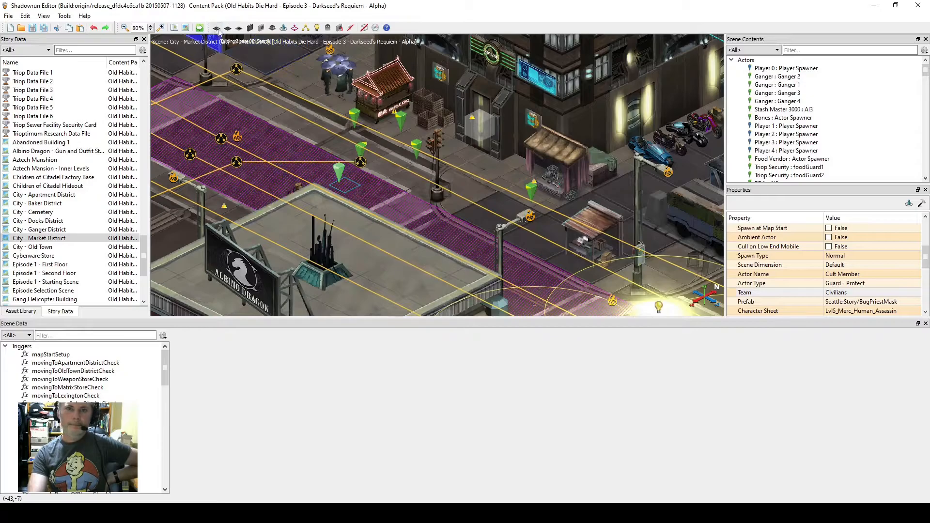
Publish the content pack and dismiss the completion notice.
{"action": "left_click", "coordinate": [199, 28]}
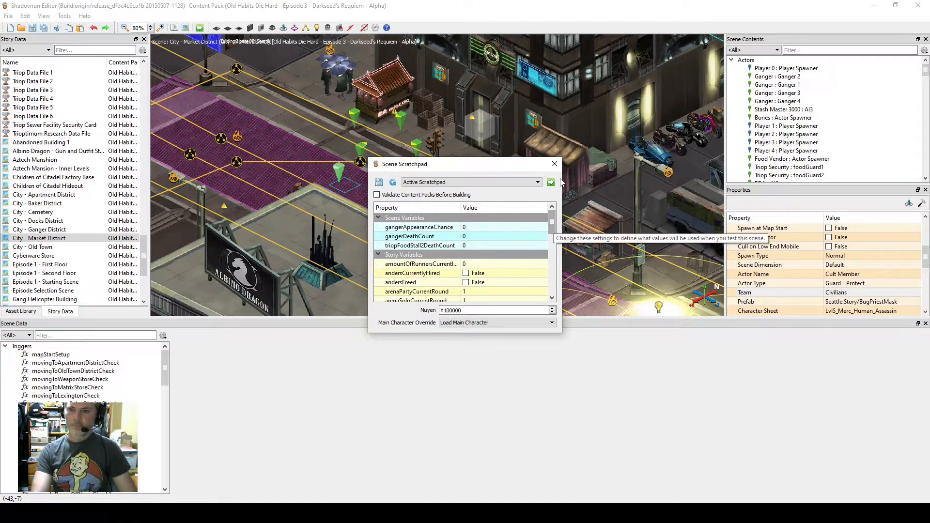
{"action": "left_click", "coordinate": [555, 163]}
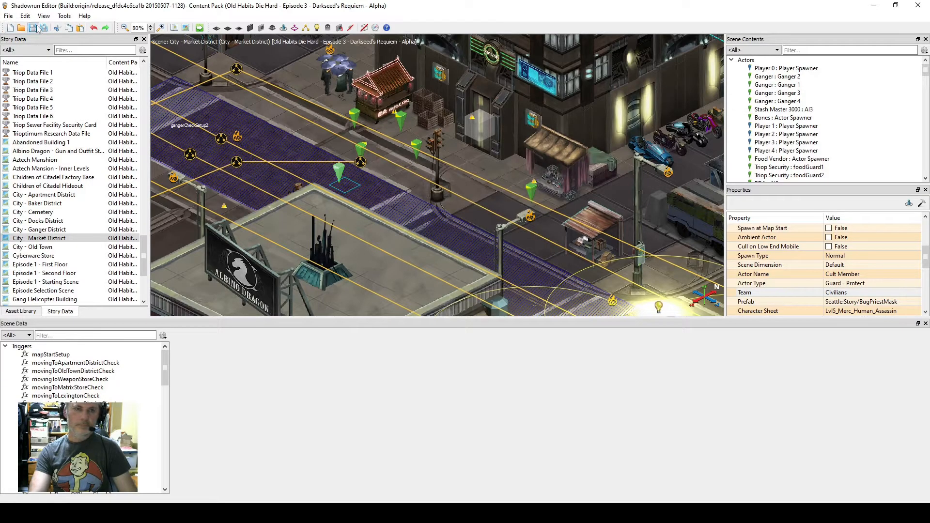
{"action": "left_click", "coordinate": [8, 15]}
{"action": "left_click", "coordinate": [73, 143]}
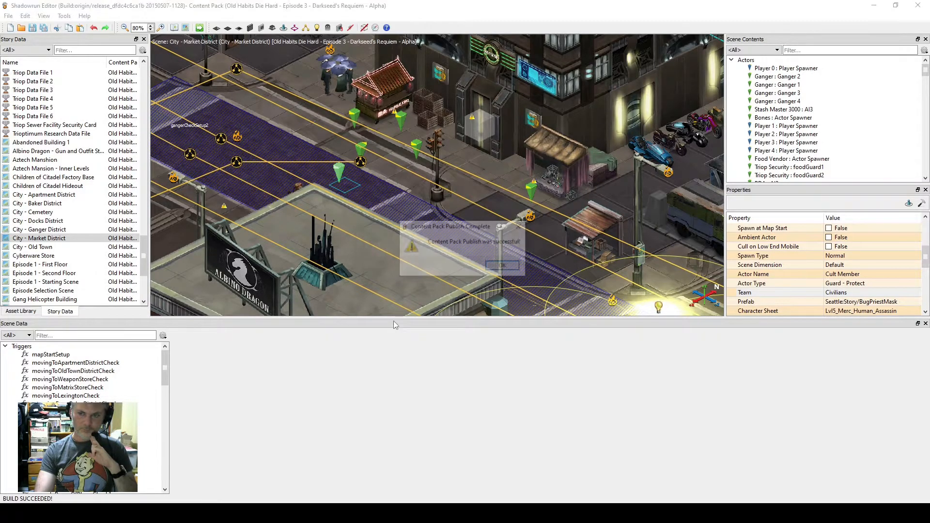
{"action": "left_click", "coordinate": [504, 269]}
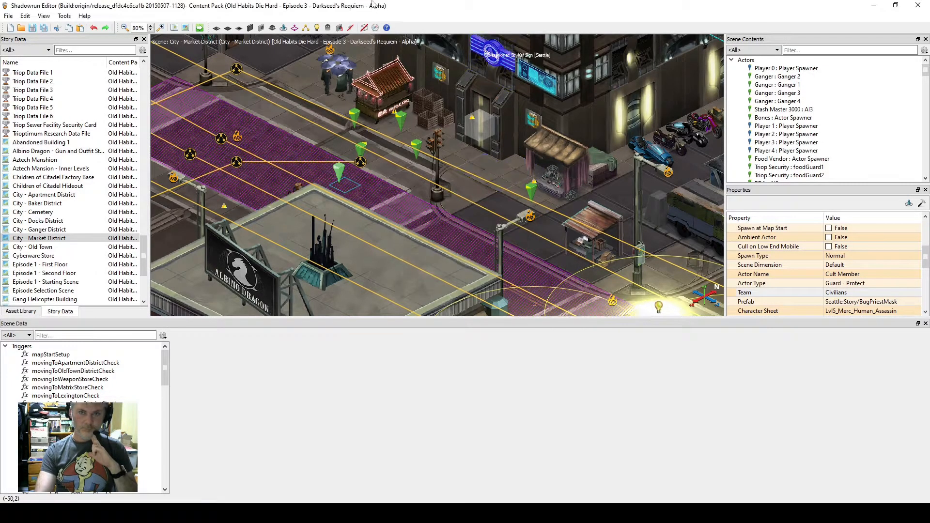
Set primaryQuestlineStep to 14 in the scene scratchpad, test the Market District with the imported Iceman character, and return to the editor.
{"action": "left_click", "coordinate": [199, 28]}
{"action": "left_click_drag", "start_coordinate": [550, 223], "coordinate": [562, 275]}
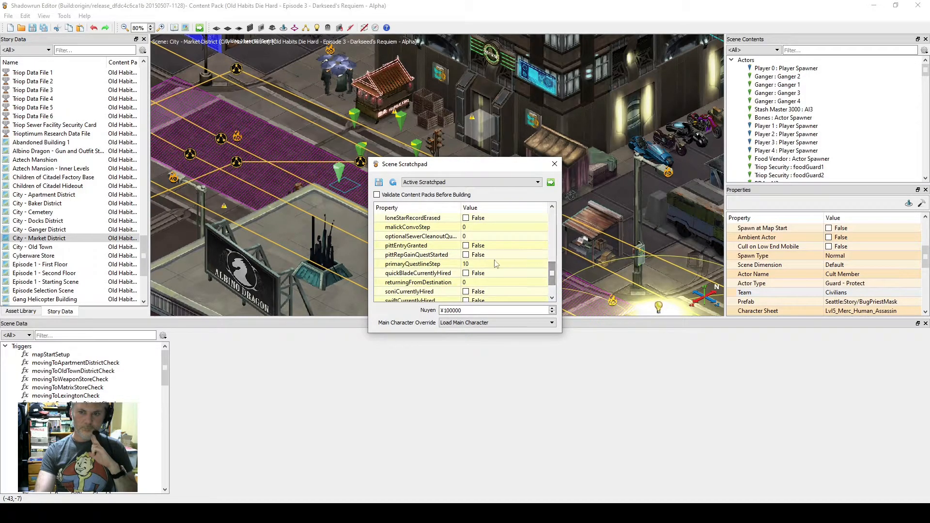
{"action": "double_click", "coordinate": [509, 263]}
{"action": "key", "text": "BackSpace"}
{"action": "type", "text": "4"}
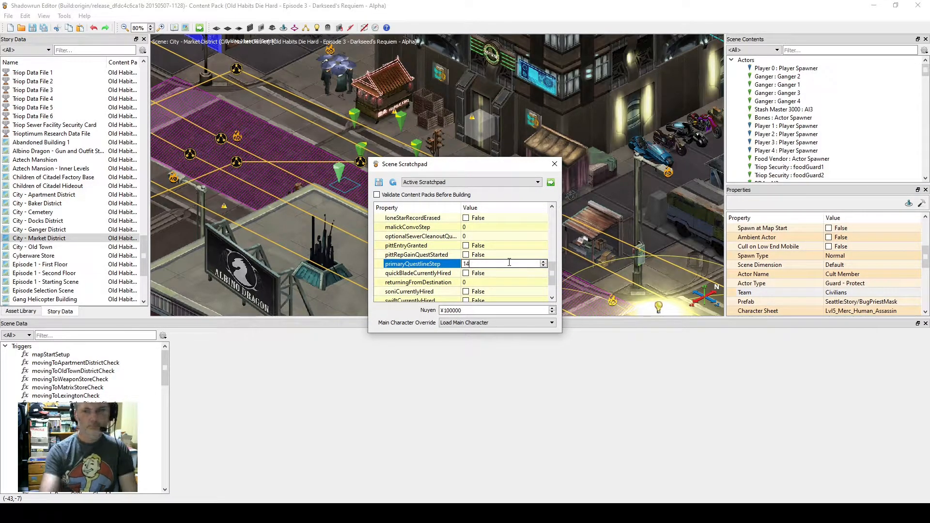
{"action": "left_click", "coordinate": [550, 185]}
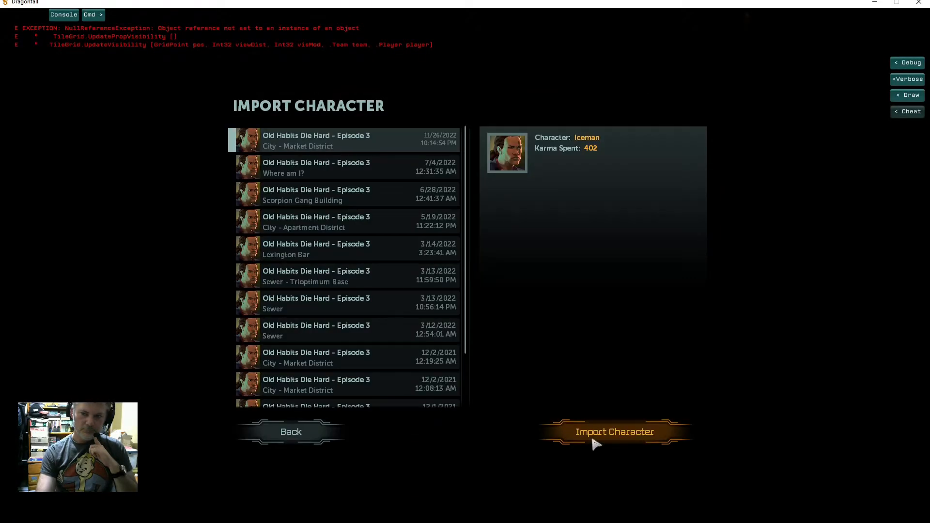
{"action": "left_click", "coordinate": [593, 436]}
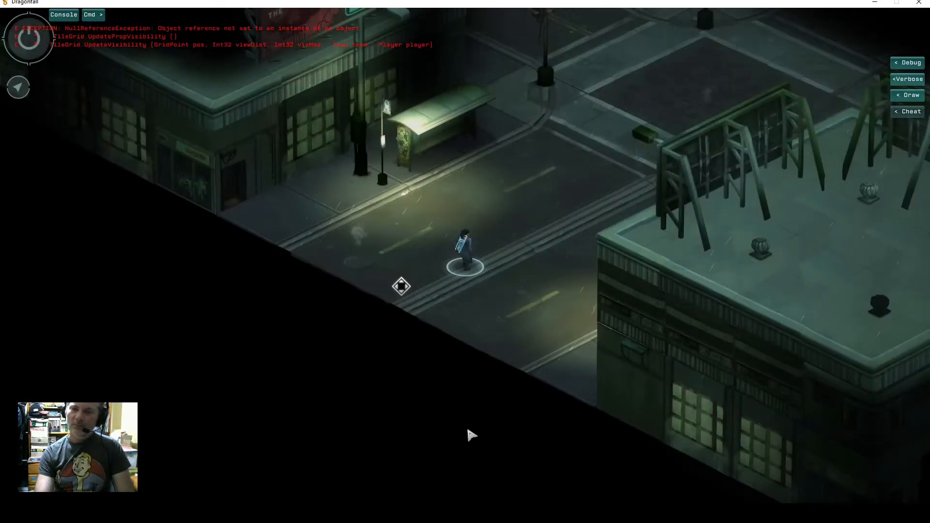
{"action": "left_click", "coordinate": [42, 59]}
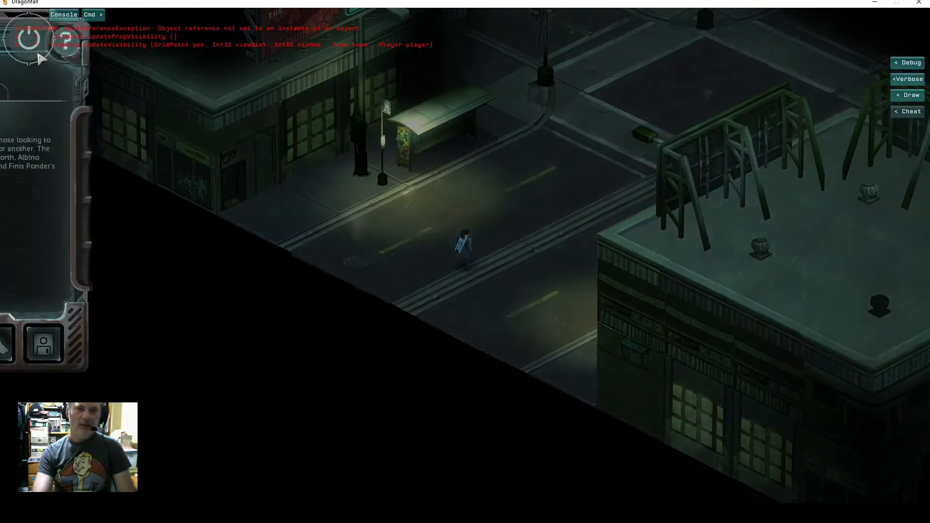
{"action": "key", "text": "alt+Tab"}
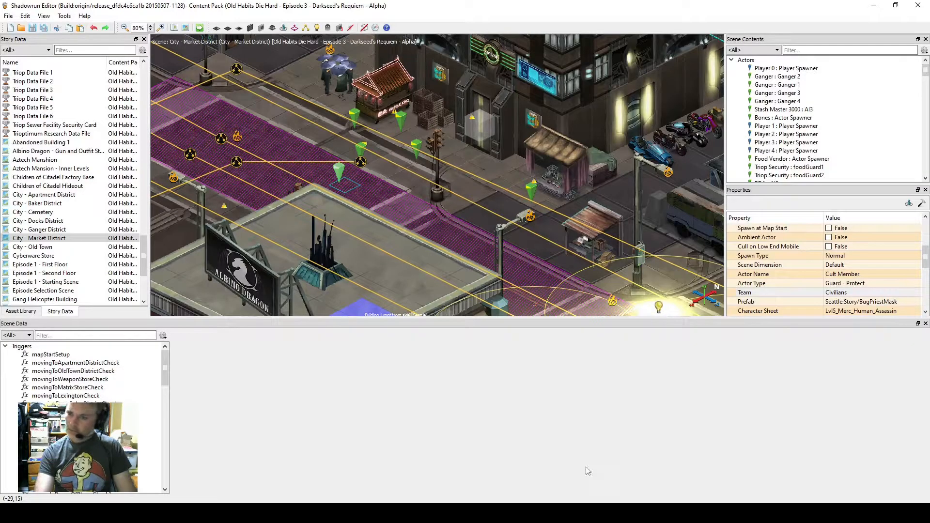
Look up the numbered returningFromDestination locations in the mission plan text file.
{"action": "key", "text": "alt+Tab"}
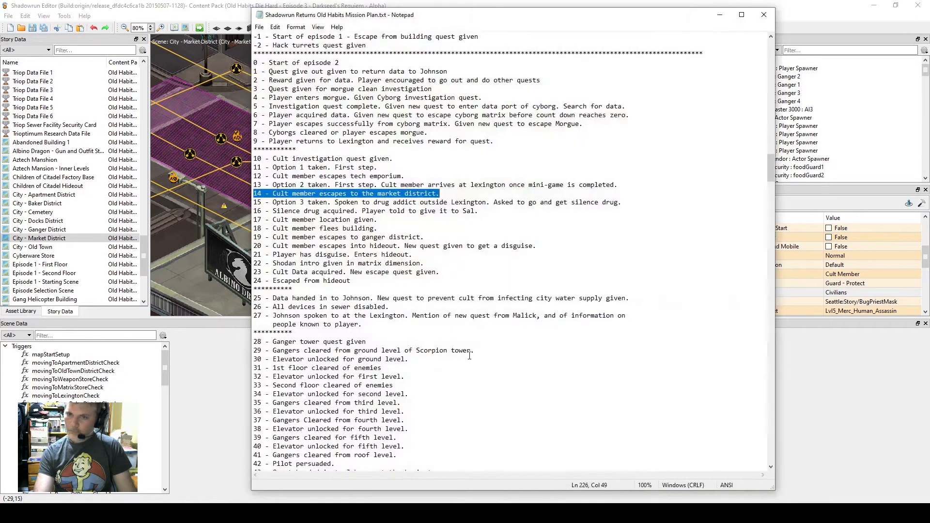
{"action": "scroll", "coordinate": [475, 363], "scroll_direction": "up", "scroll_amount": 6}
{"action": "scroll", "coordinate": [476, 364], "scroll_direction": "up", "scroll_amount": 20}
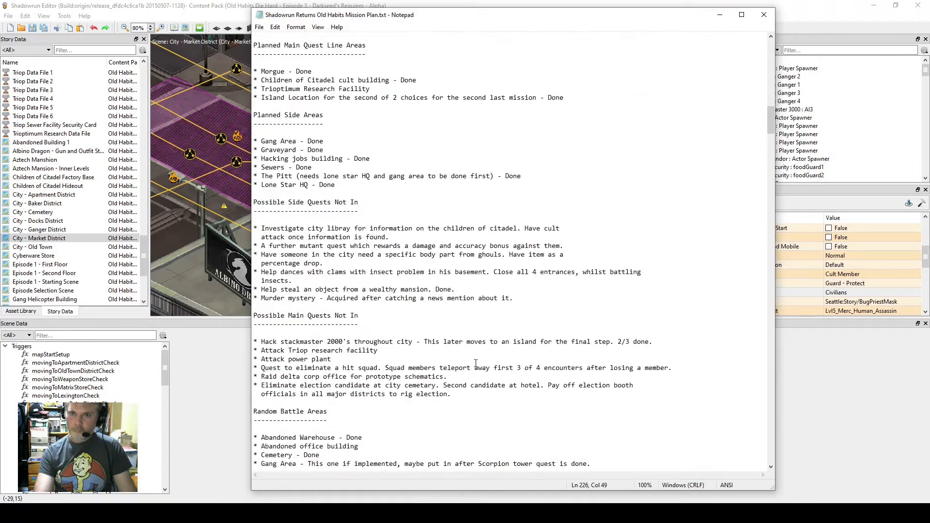
{"action": "scroll", "coordinate": [475, 358], "scroll_direction": "down", "scroll_amount": 1}
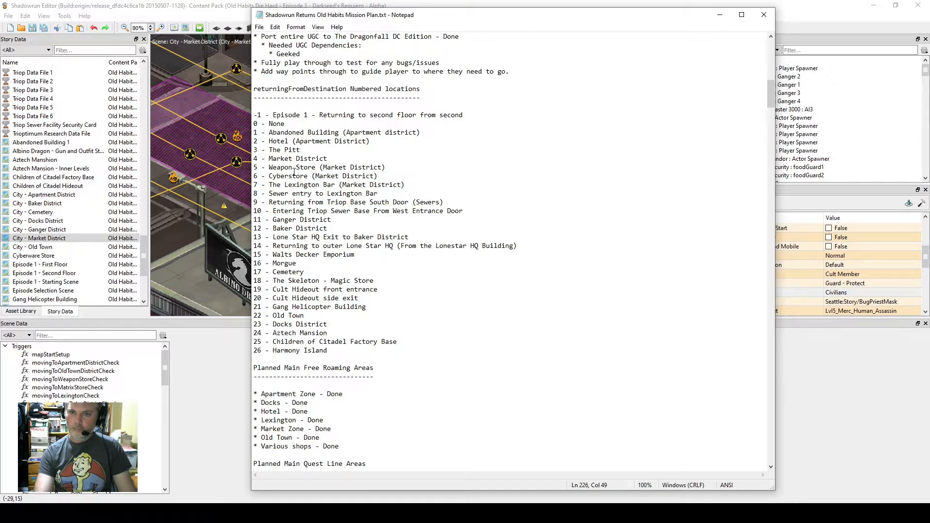
{"action": "left_click", "coordinate": [720, 14]}
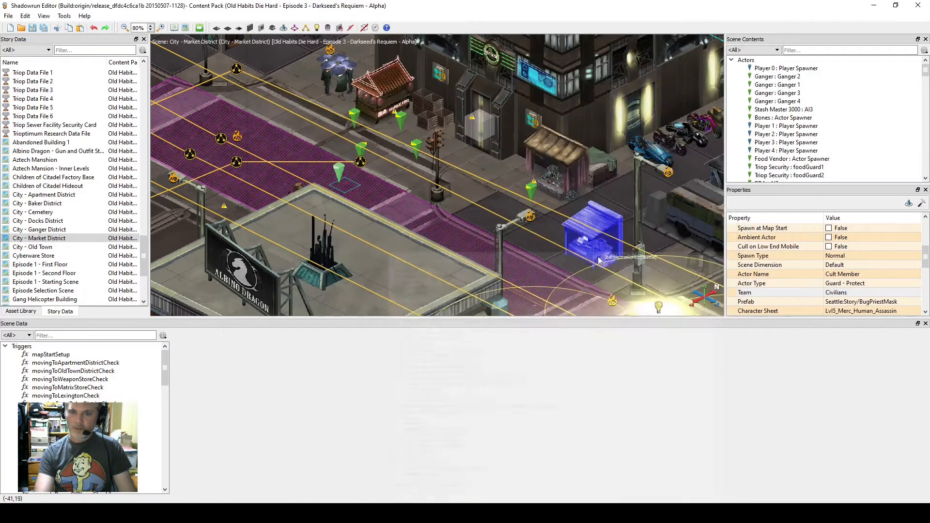
Change returningFromDestination in the scene scratchpad and relaunch the Market District test with the imported Iceman character.
{"action": "left_click", "coordinate": [199, 29]}
{"action": "left_click_drag", "start_coordinate": [552, 228], "coordinate": [555, 248]}
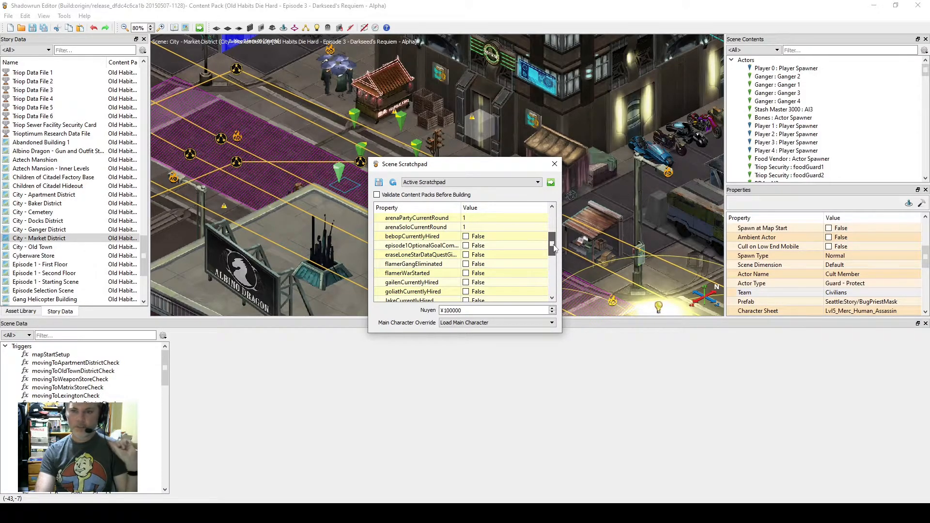
{"action": "left_click_drag", "start_coordinate": [554, 248], "coordinate": [551, 283]}
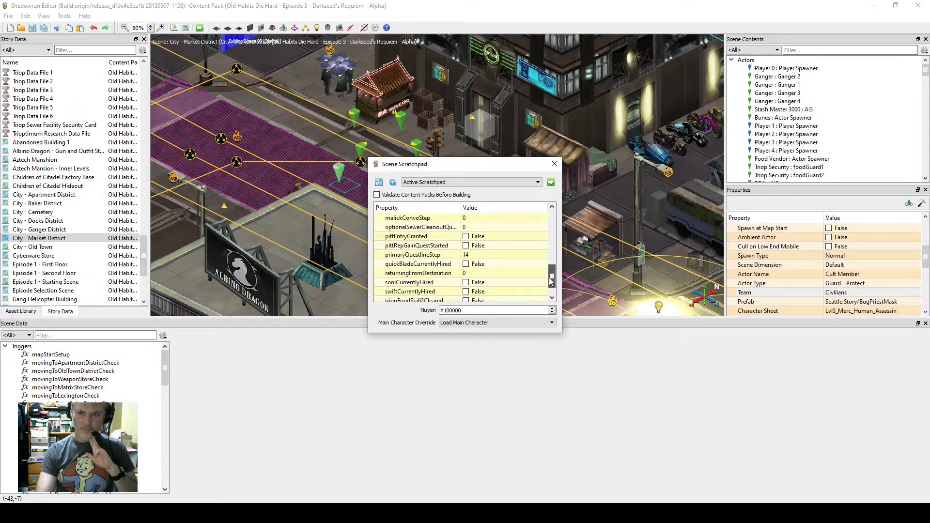
{"action": "left_click", "coordinate": [481, 274]}
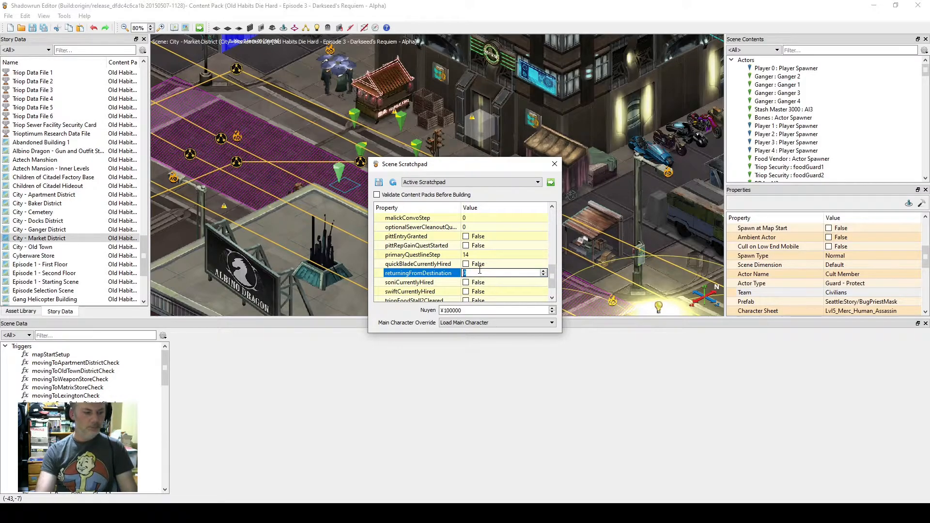
{"action": "left_click", "coordinate": [551, 182]}
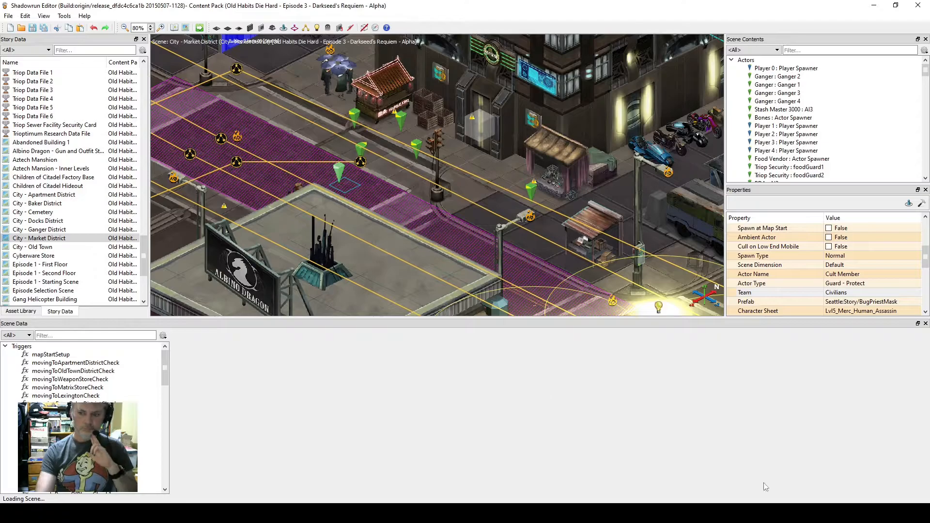
{"action": "left_click", "coordinate": [545, 502]}
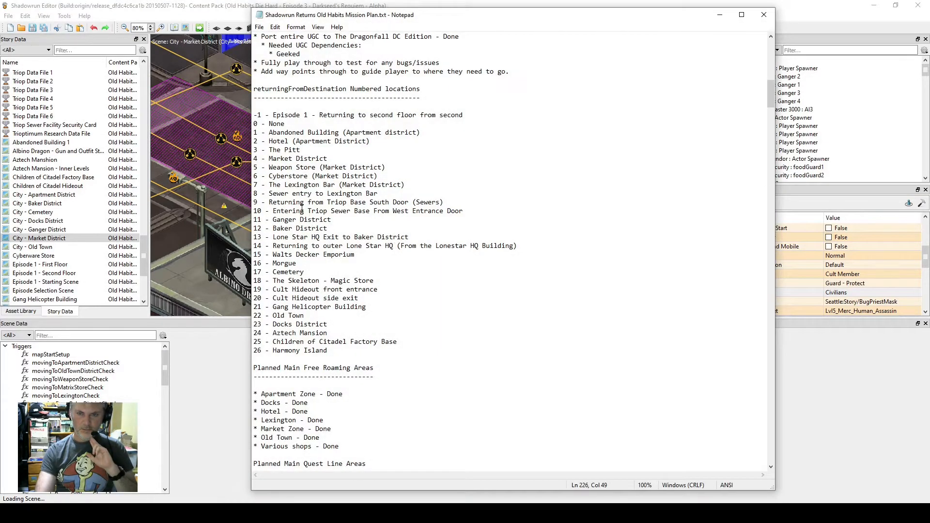
{"action": "left_click", "coordinate": [719, 15]}
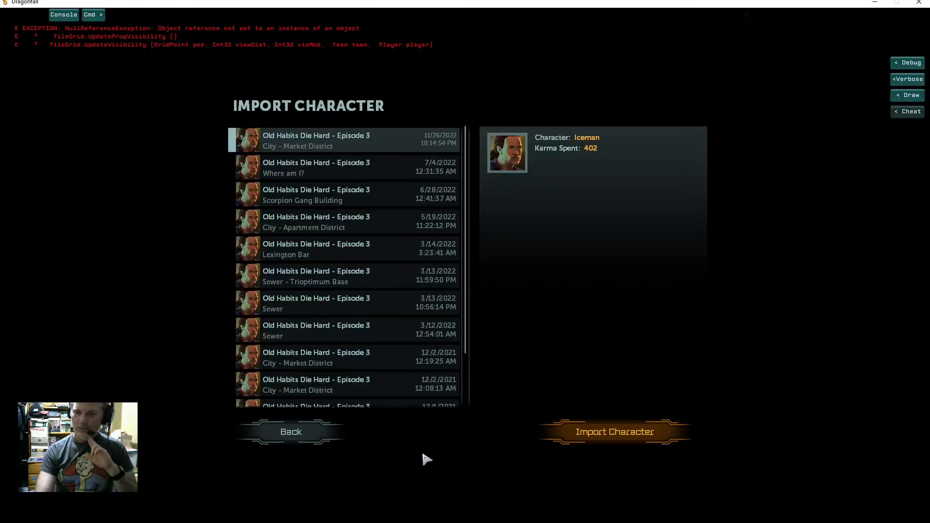
{"action": "left_click", "coordinate": [609, 432]}
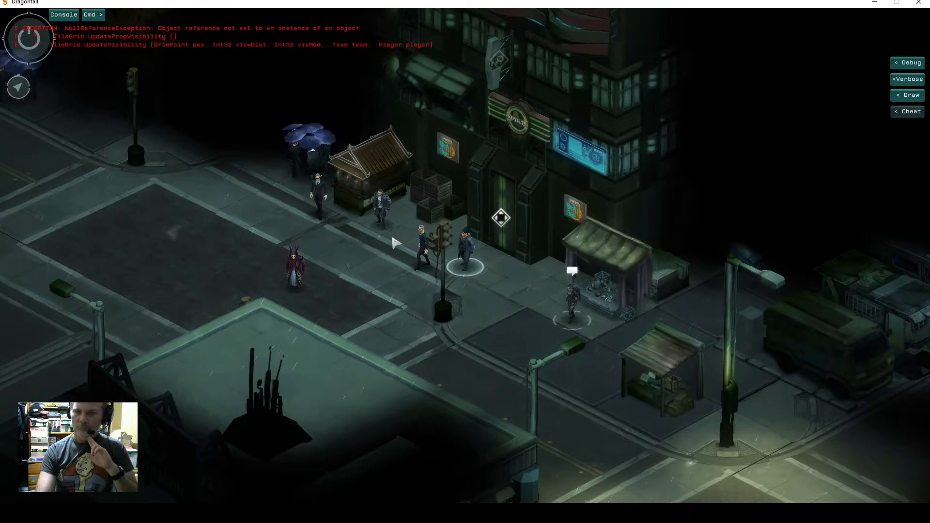
Walk the character across the Market District intersection, past the Albino Dragon building, toward the far street corner with the umbrella group.
{"action": "left_click", "coordinate": [380, 289]}
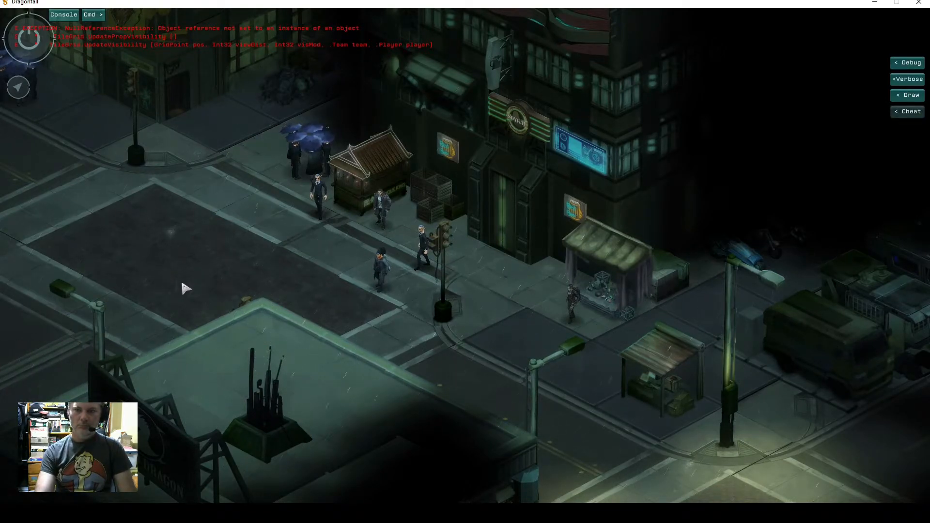
{"action": "key", "text": "d"}
{"action": "key", "text": "a"}
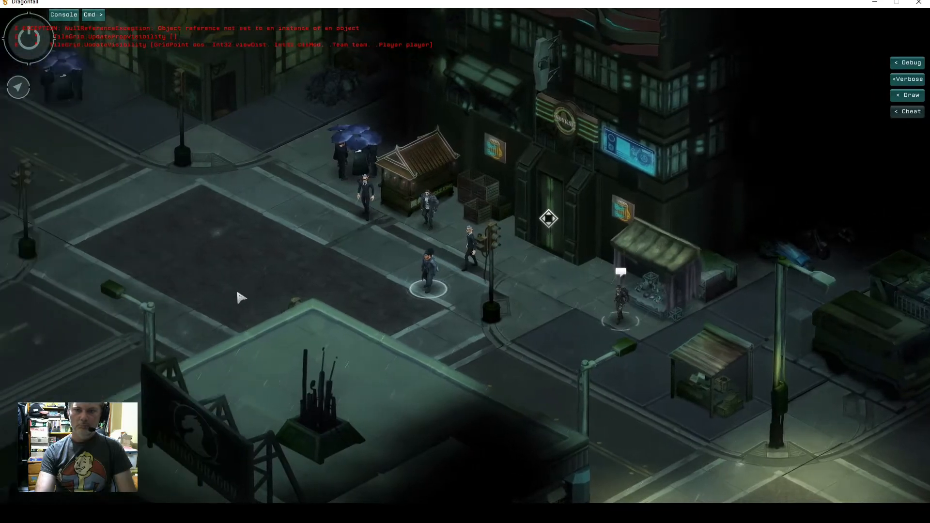
{"action": "key", "text": "s"}
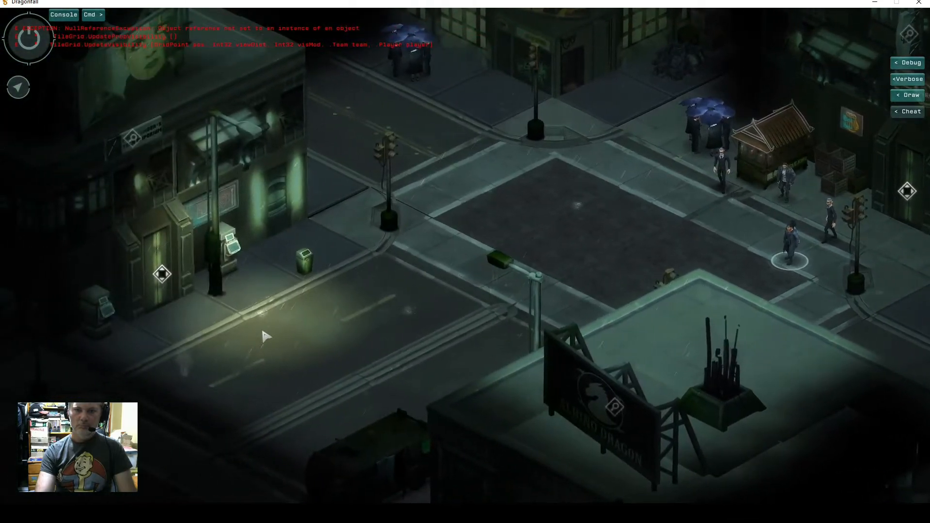
{"action": "left_click", "coordinate": [262, 332]}
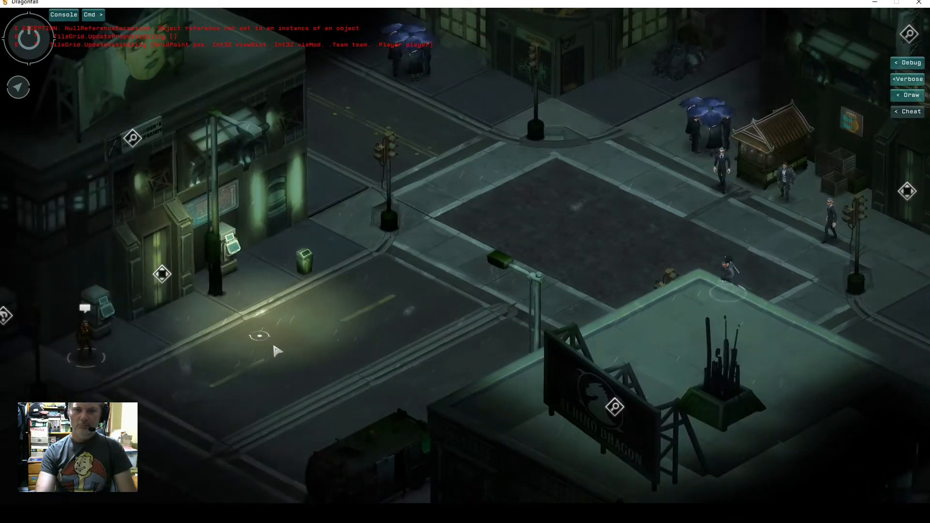
{"action": "key", "text": "a+s"}
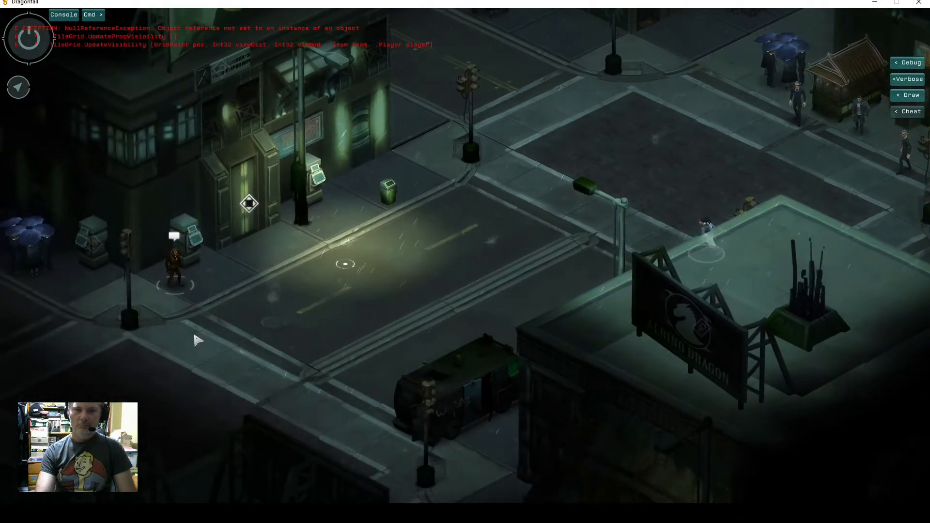
{"action": "left_click", "coordinate": [195, 336]}
{"action": "key", "text": "a"}
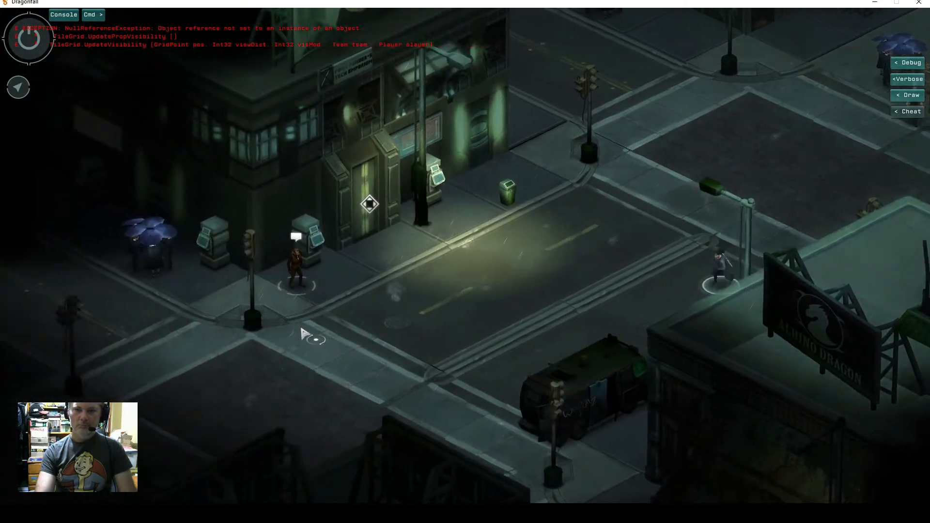
{"action": "left_click", "coordinate": [224, 319]}
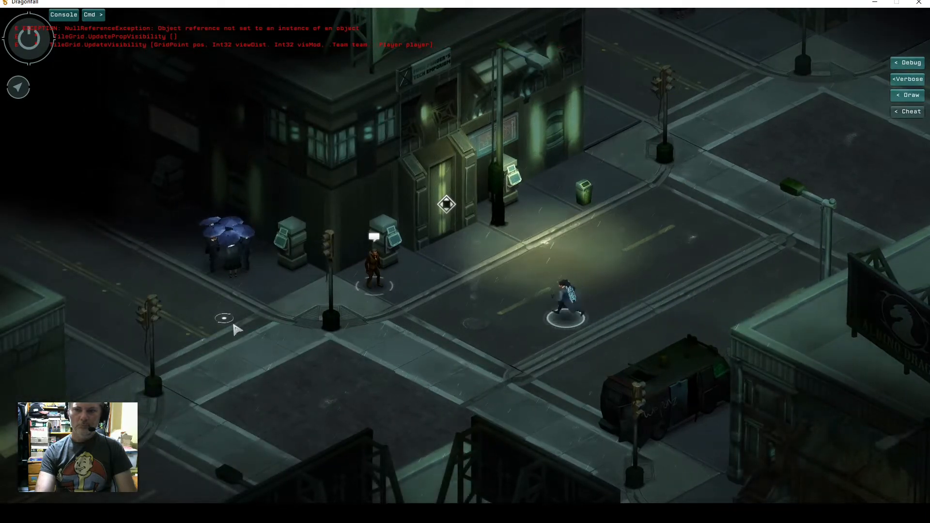
Run the character along the street past the umbrella group and the bench to the sidewalk near the district's Transition point.
{"action": "key", "text": "a+w"}
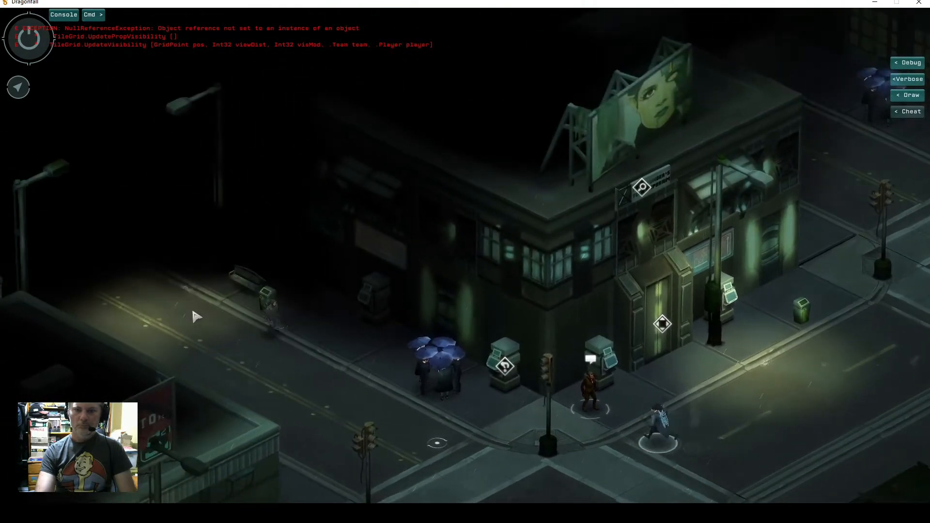
{"action": "left_click", "coordinate": [196, 317]}
{"action": "key", "text": "a+w"}
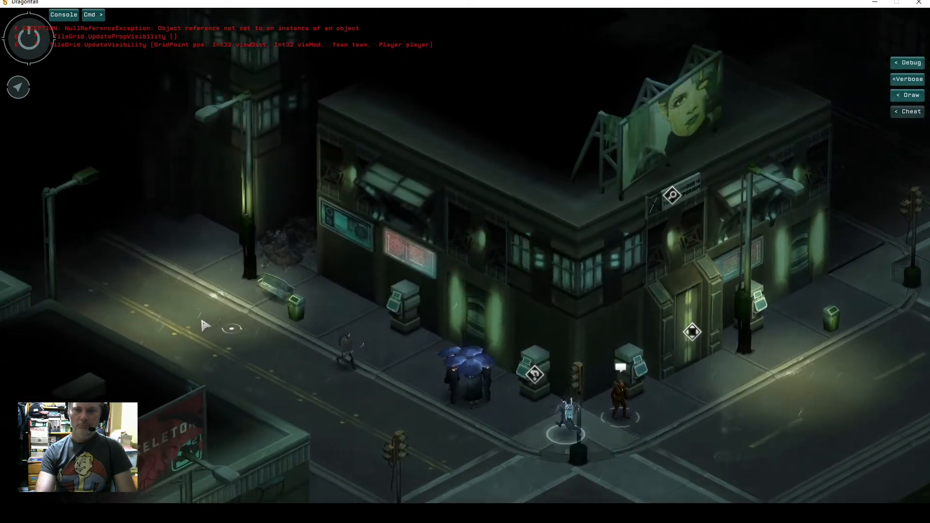
{"action": "left_click", "coordinate": [221, 320]}
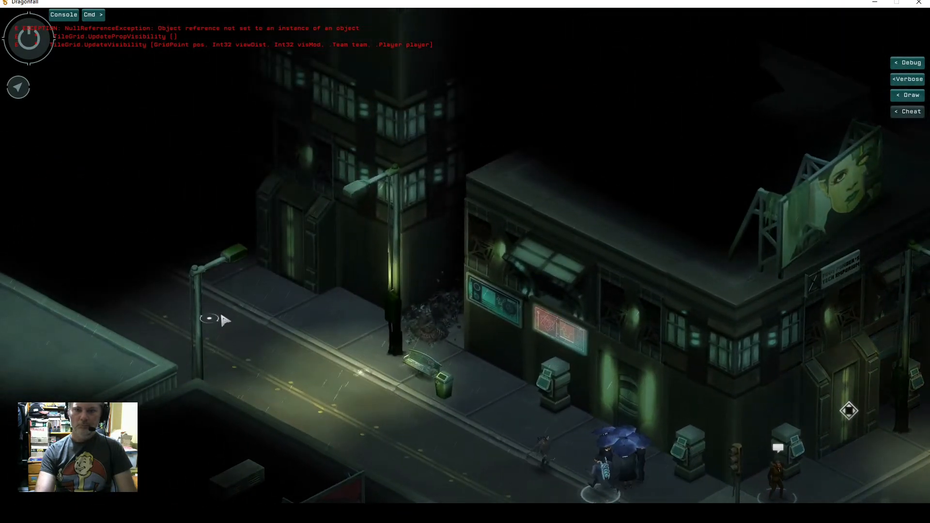
{"action": "key", "text": "a+w"}
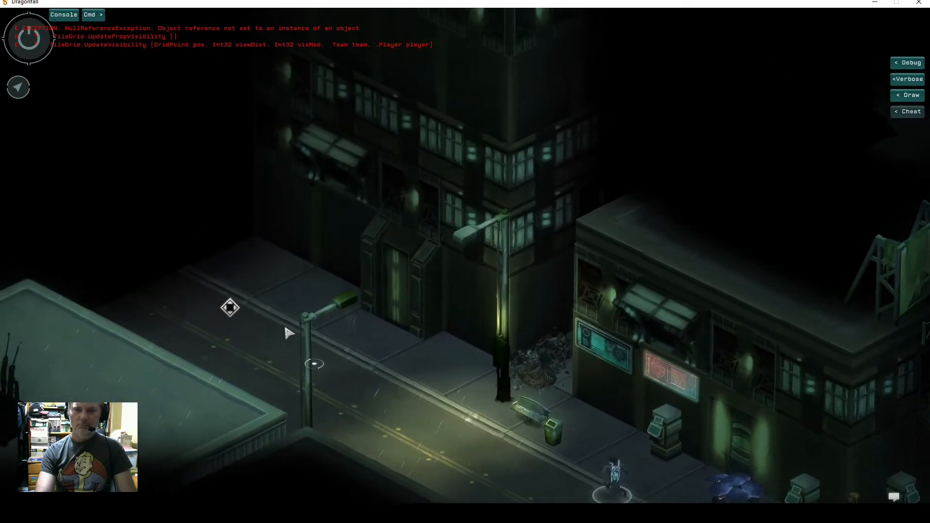
{"action": "left_click", "coordinate": [291, 332]}
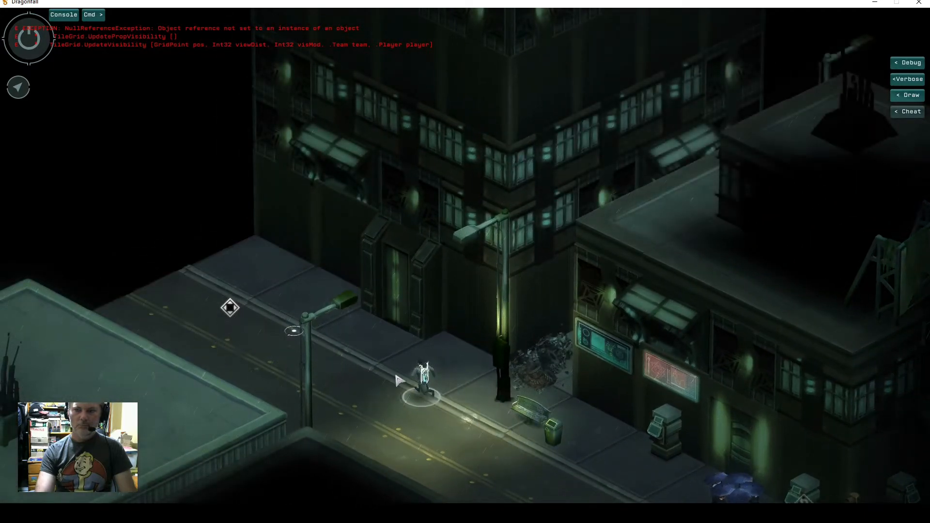
Survey the street between the Transition point and the corner building for the fleeing cult member.
{"action": "key", "text": "s+d"}
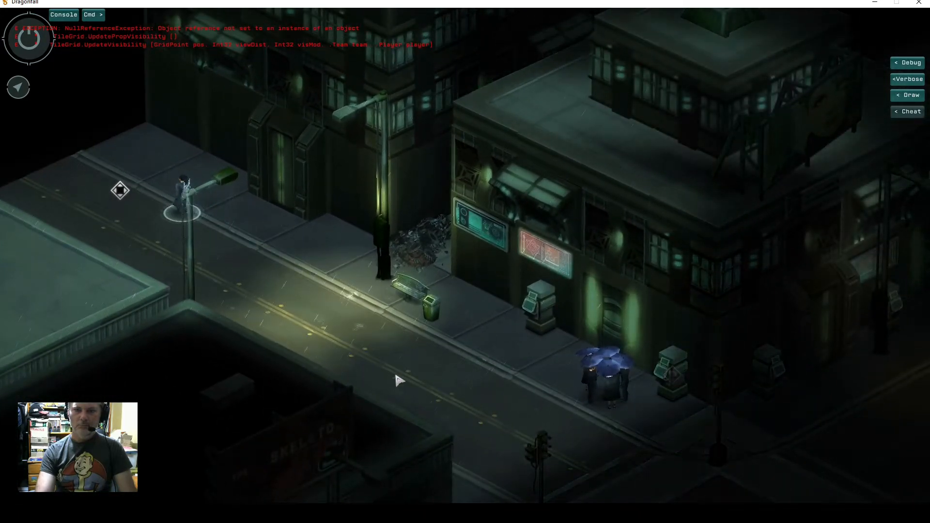
{"action": "key", "text": "d"}
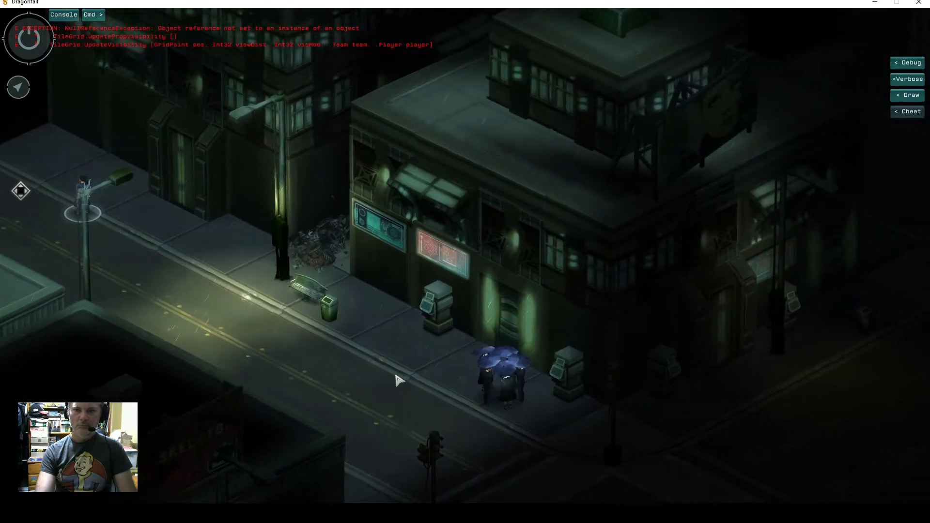
{"action": "key", "text": "a"}
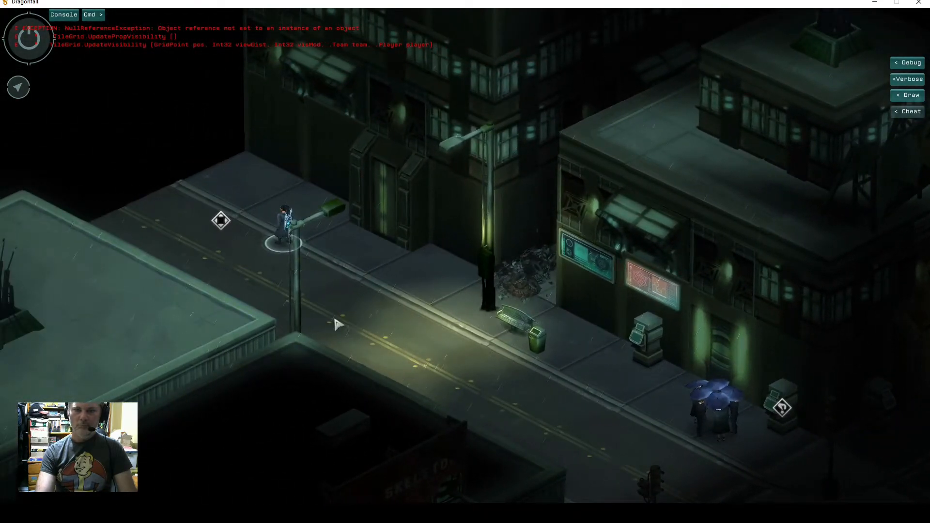
{"action": "key", "text": "d"}
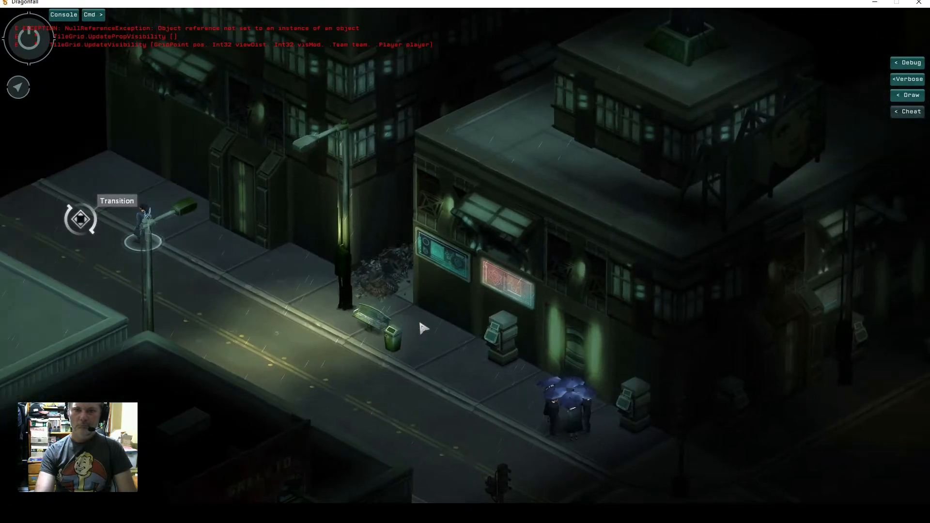
{"action": "left_click_drag", "start_coordinate": [423, 328], "coordinate": [339, 272]}
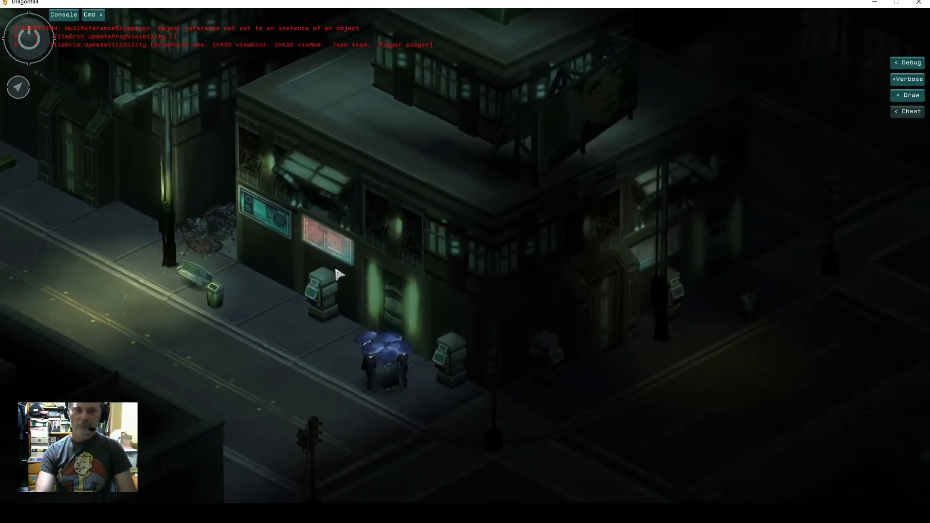
Switch to the Shadowrun Editor, review the Cult Member's actor properties and toggle its "Actor cannot be injured" option.
{"action": "key", "text": "alt+Tab"}
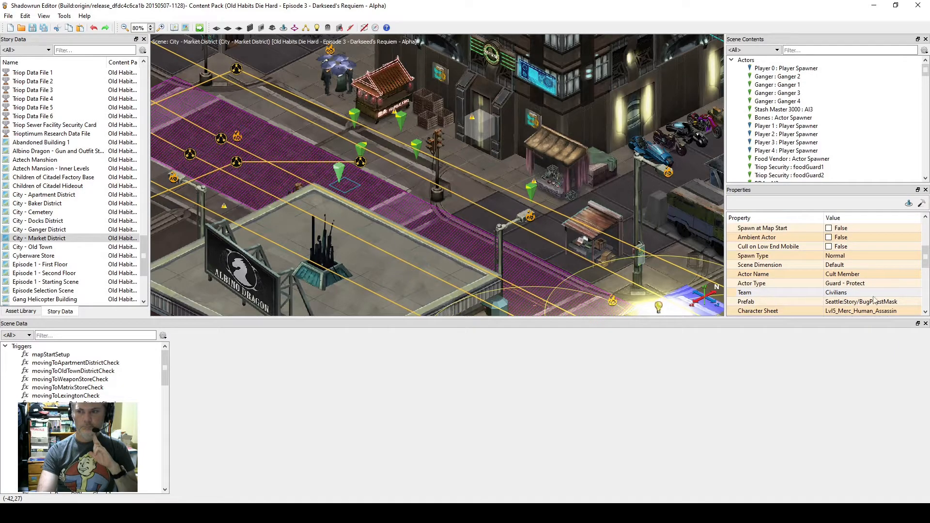
{"action": "mouse_move", "coordinate": [926, 264]}
{"action": "left_mouse_down"}
{"action": "mouse_move", "coordinate": [928, 247]}
{"action": "mouse_move", "coordinate": [928, 261]}
{"action": "left_mouse_up"}
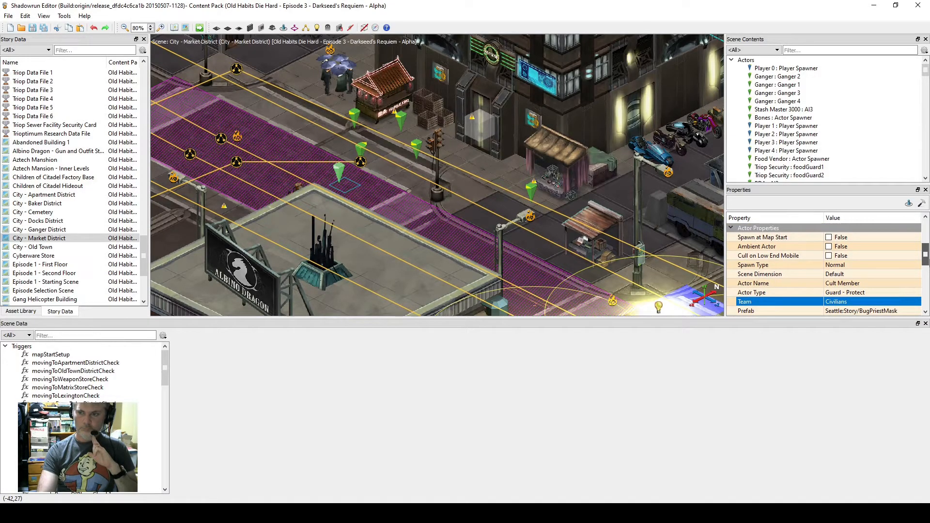
{"action": "left_click_drag", "start_coordinate": [928, 261], "coordinate": [928, 285]}
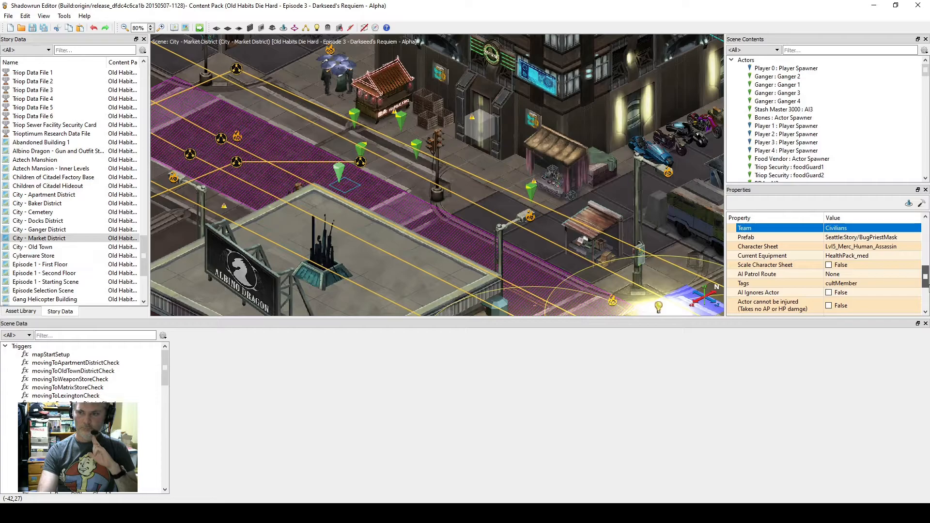
{"action": "left_click_drag", "start_coordinate": [928, 288], "coordinate": [929, 294]}
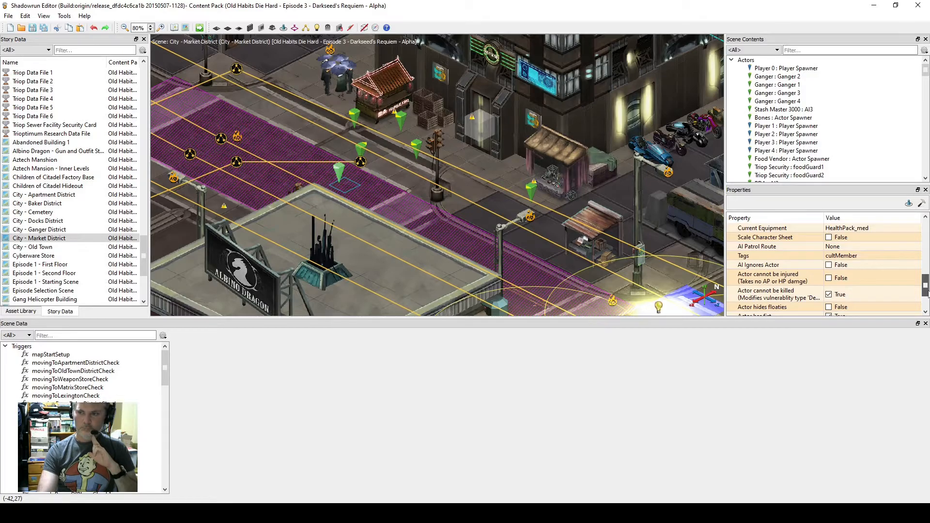
{"action": "left_click", "coordinate": [829, 281]}
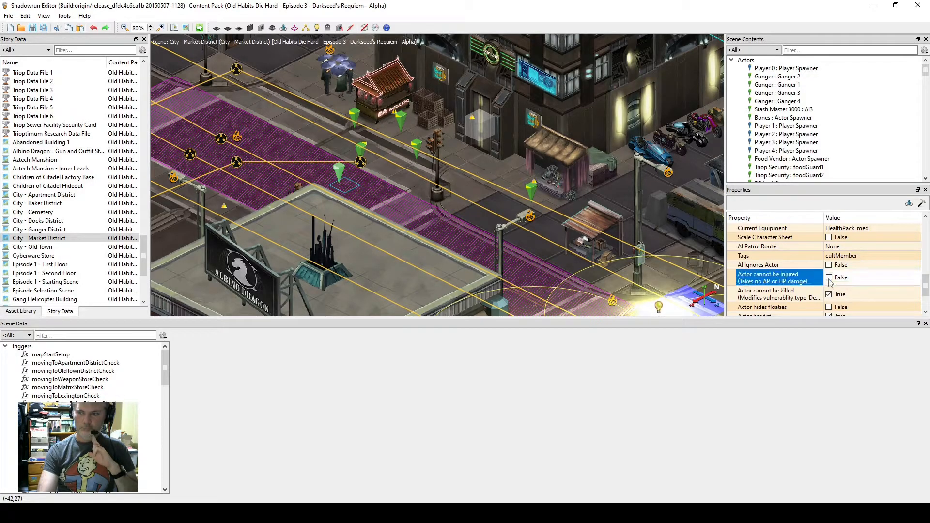
Set the Cult Member actor's team to Children of Citadel.
{"action": "left_click_drag", "start_coordinate": [927, 289], "coordinate": [928, 265]}
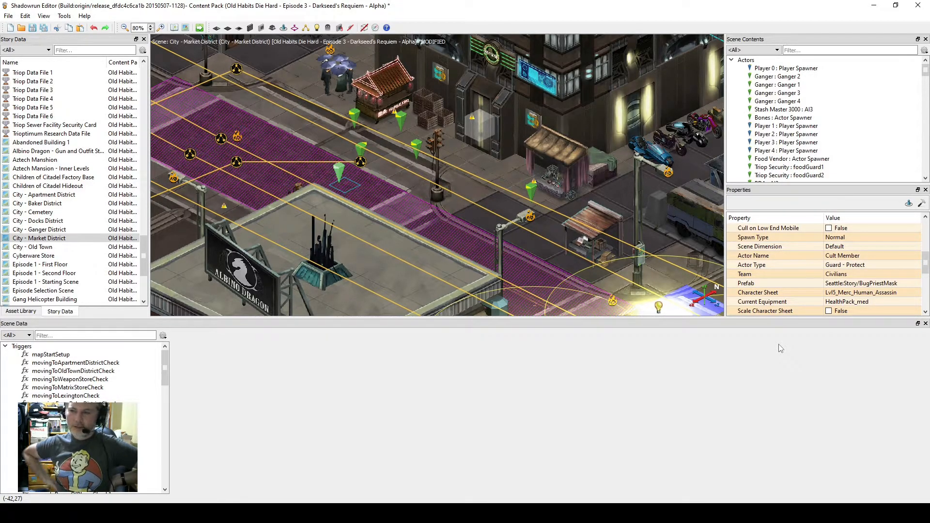
{"action": "left_click", "coordinate": [881, 278]}
{"action": "left_click", "coordinate": [881, 277]}
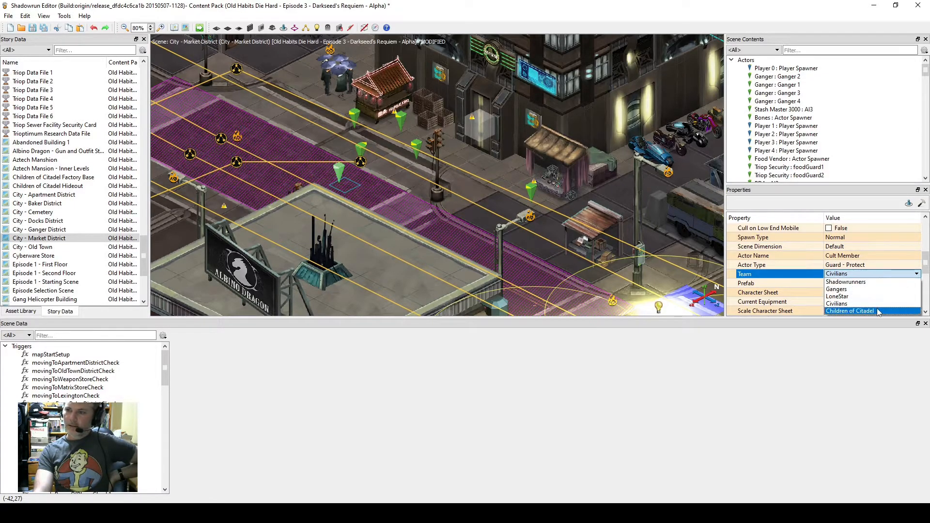
{"action": "left_click", "coordinate": [850, 310]}
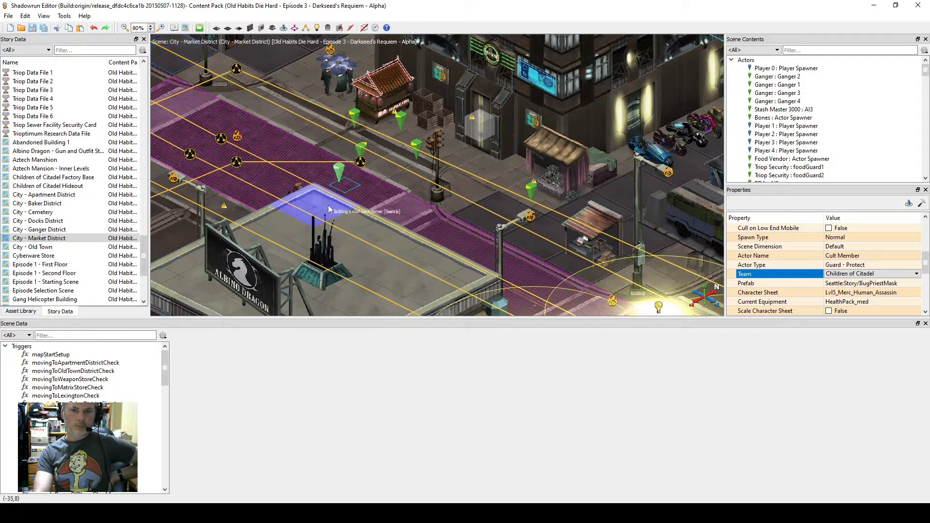
Relaunch the Market District test with the active scene scratchpad and import the Iceman character from the latest save.
{"action": "left_click", "coordinate": [199, 28]}
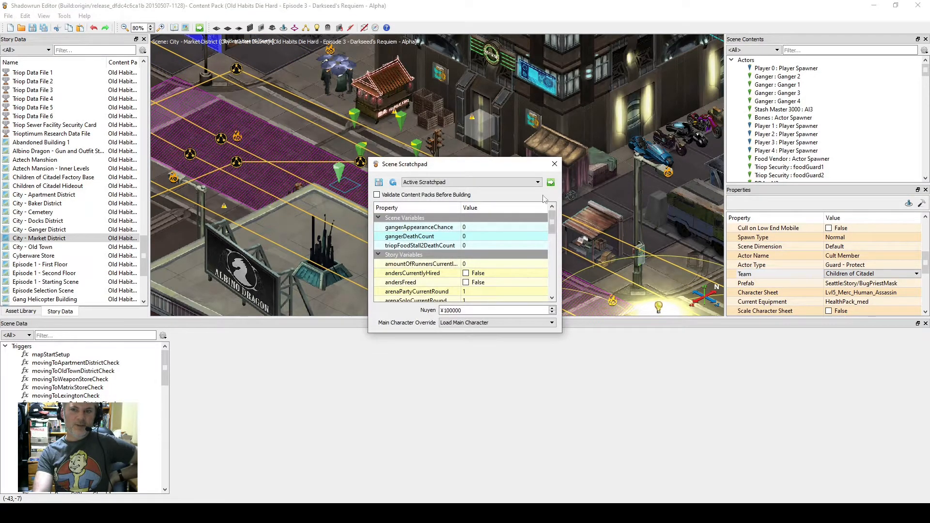
{"action": "left_click_drag", "start_coordinate": [558, 226], "coordinate": [568, 270]}
{"action": "left_click", "coordinate": [551, 182]}
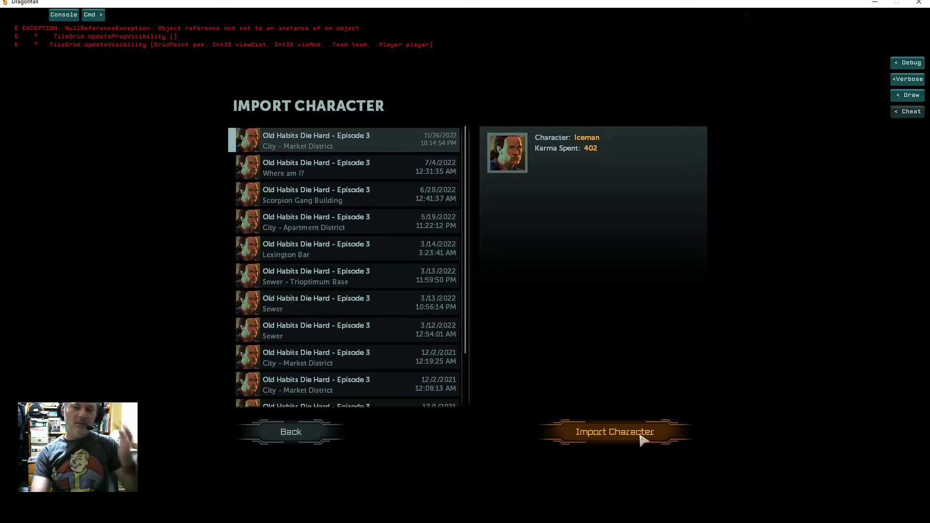
{"action": "left_click", "coordinate": [581, 435]}
{"action": "left_click", "coordinate": [443, 415]}
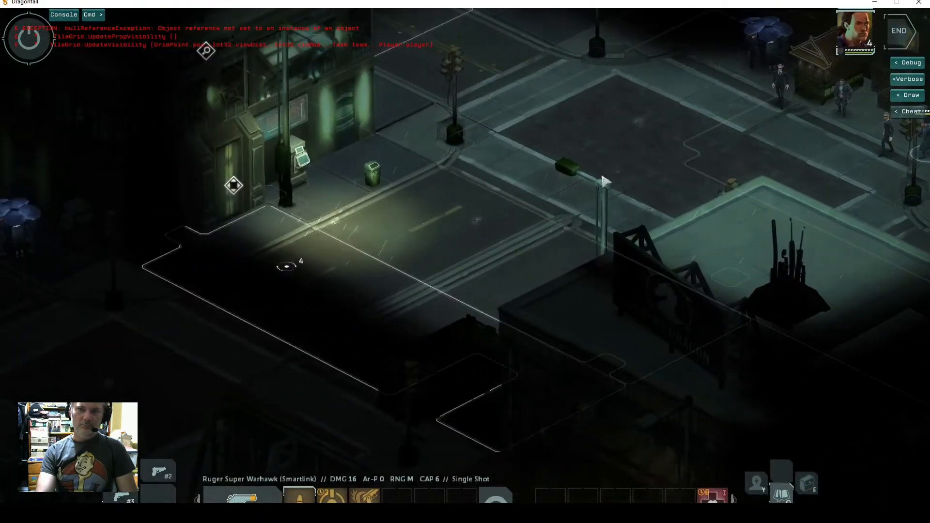
Move the character in combat around the corner and up the street to the cult member's position, and end the turn.
{"action": "key", "text": "a"}
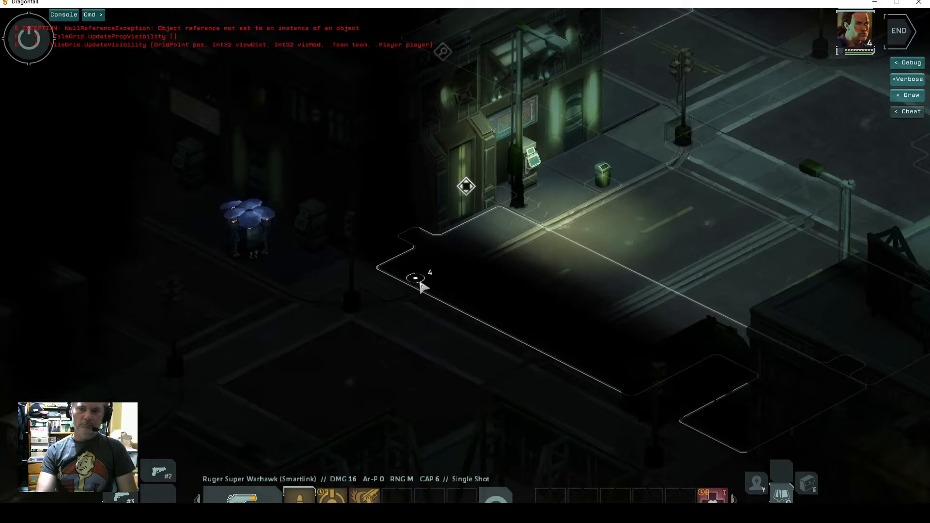
{"action": "left_click", "coordinate": [419, 283]}
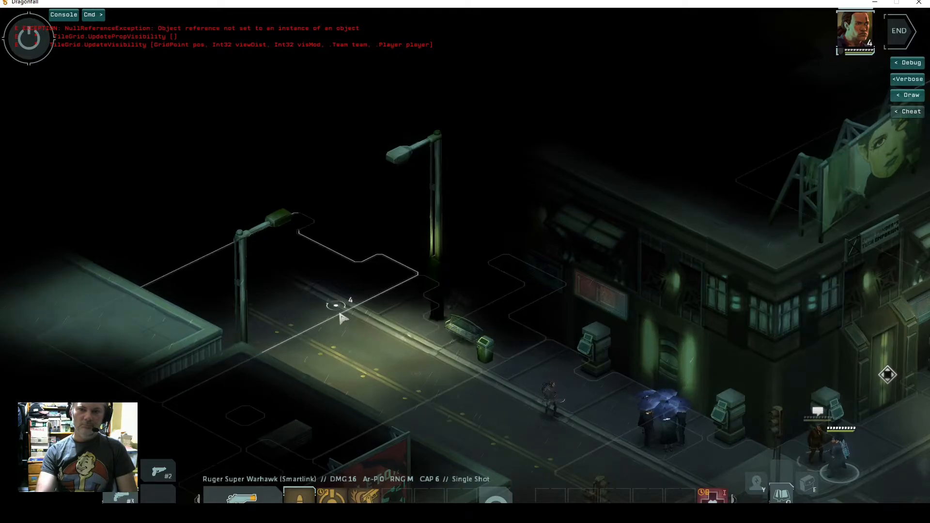
{"action": "left_click", "coordinate": [350, 327]}
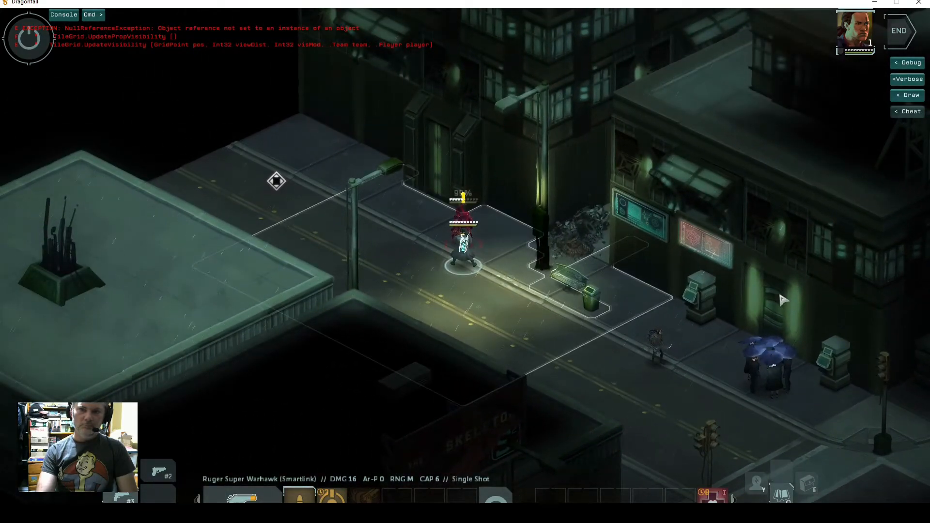
{"action": "left_click", "coordinate": [892, 46]}
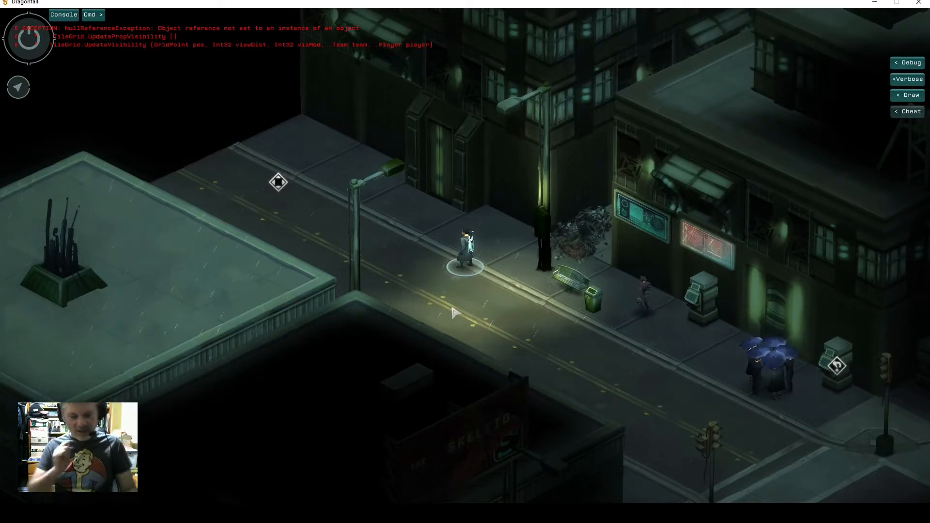
Check the surrounding street and the Transition point for the cult member and passing pedestrians once combat is over.
{"action": "key", "text": "a"}
{"action": "key", "text": "w"}
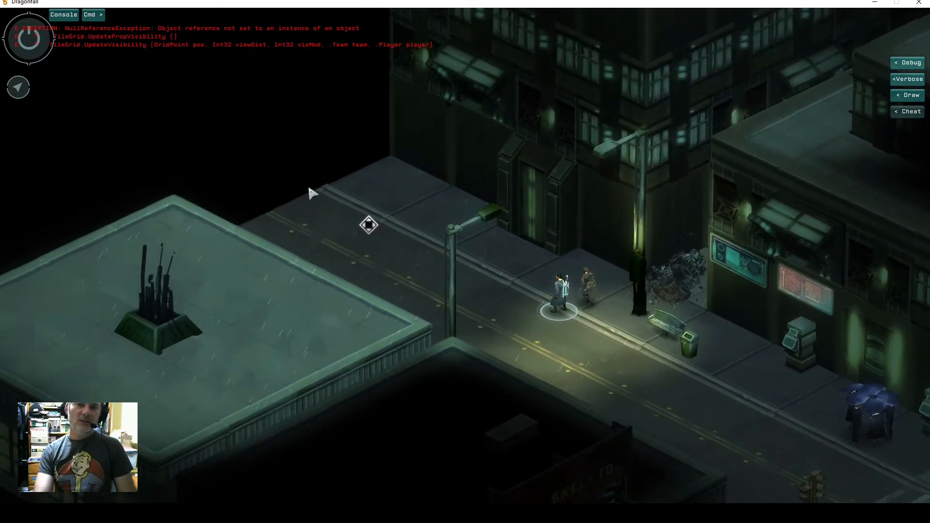
{"action": "key", "text": "d"}
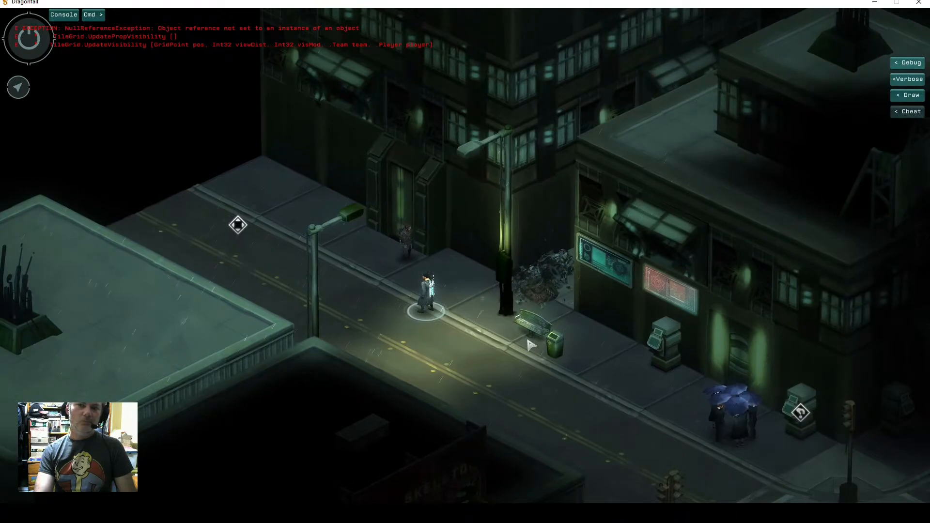
{"action": "key", "text": "d"}
{"action": "key", "text": "s"}
{"action": "key", "text": "w"}
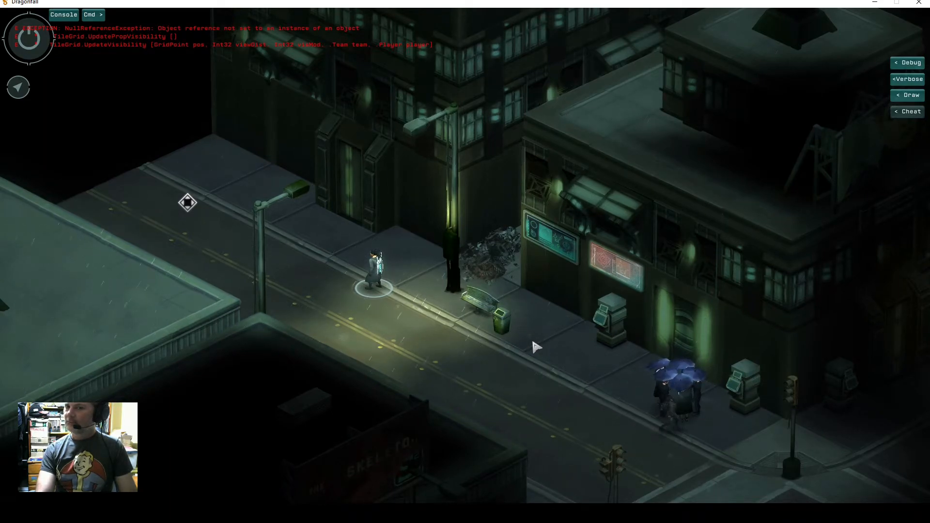
Switch to the Shadowrun Editor and review the Cult Member's actor properties, including team, tags and the injury and kill protection settings.
{"action": "key", "text": "alt+Tab"}
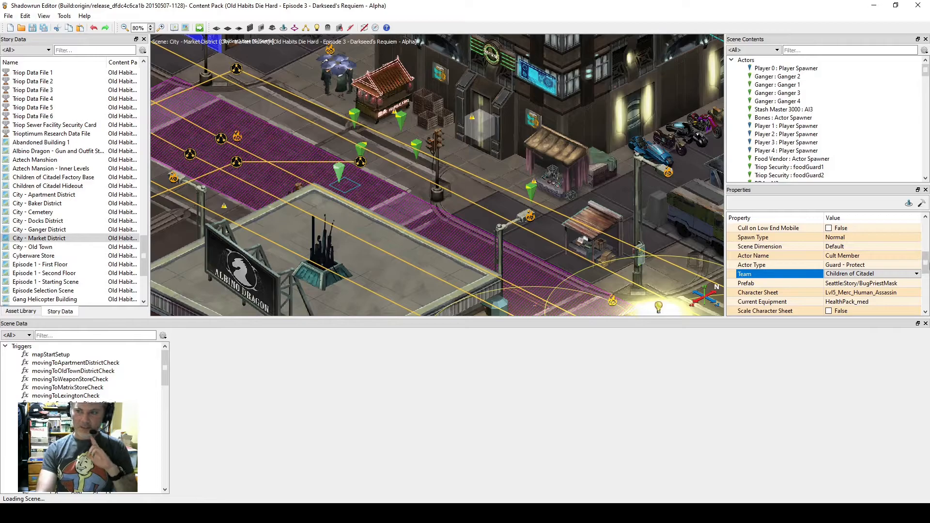
{"action": "left_click_drag", "start_coordinate": [925, 266], "coordinate": [927, 286]}
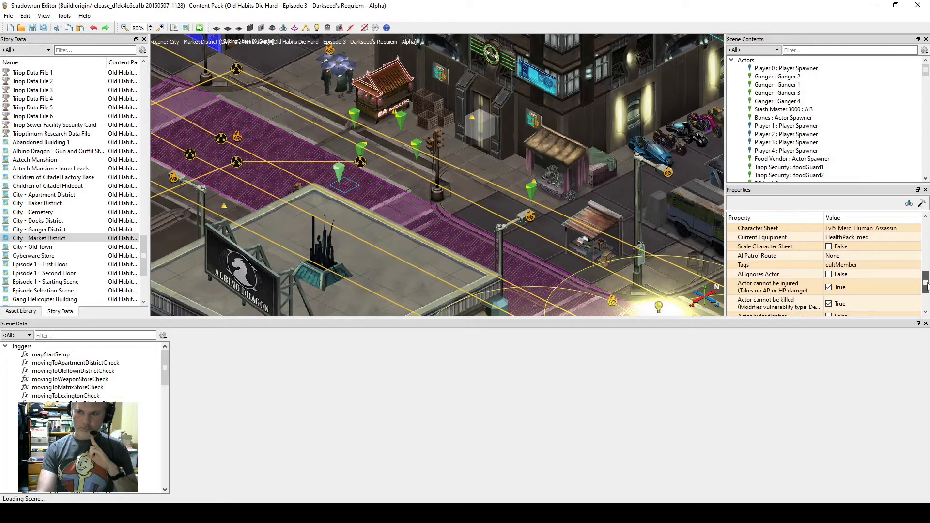
{"action": "left_click_drag", "start_coordinate": [926, 285], "coordinate": [926, 299]}
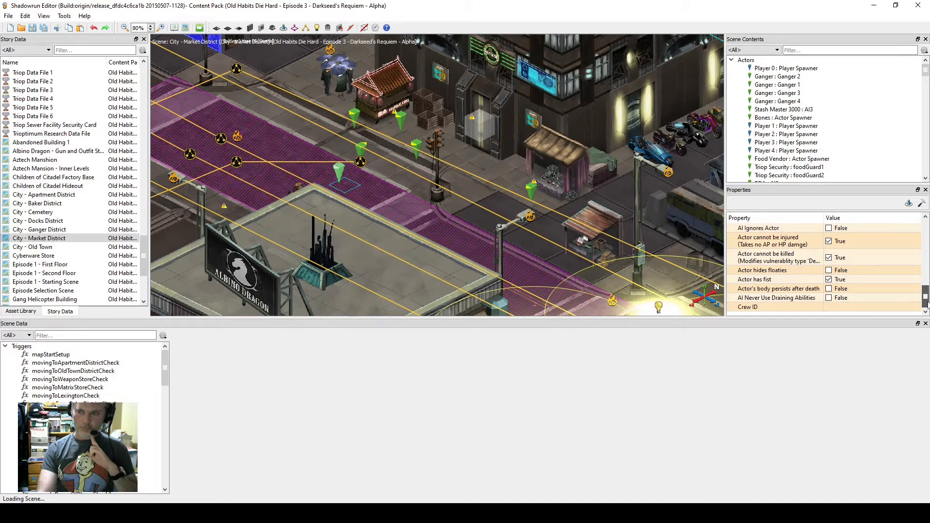
{"action": "scroll", "coordinate": [927, 304], "scroll_direction": "up", "scroll_amount": 6}
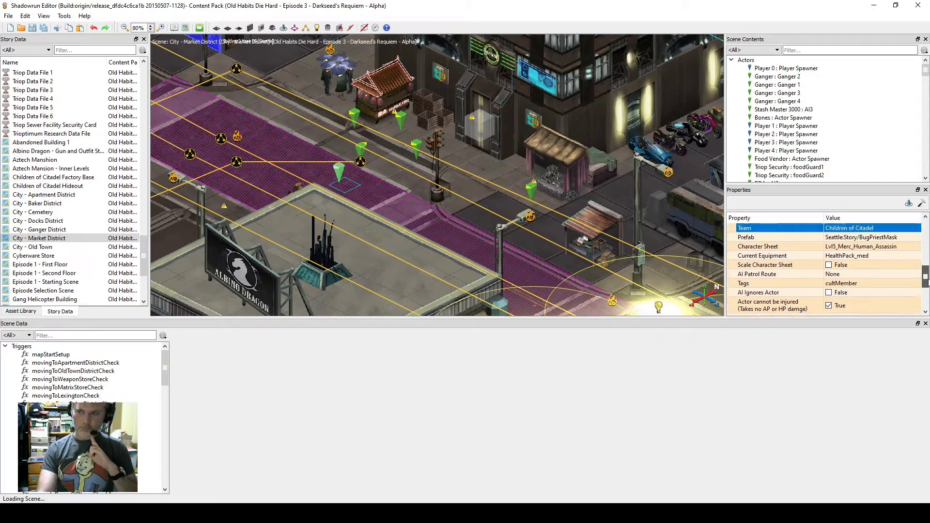
{"action": "scroll", "coordinate": [823, 268], "scroll_direction": "up", "scroll_amount": 3}
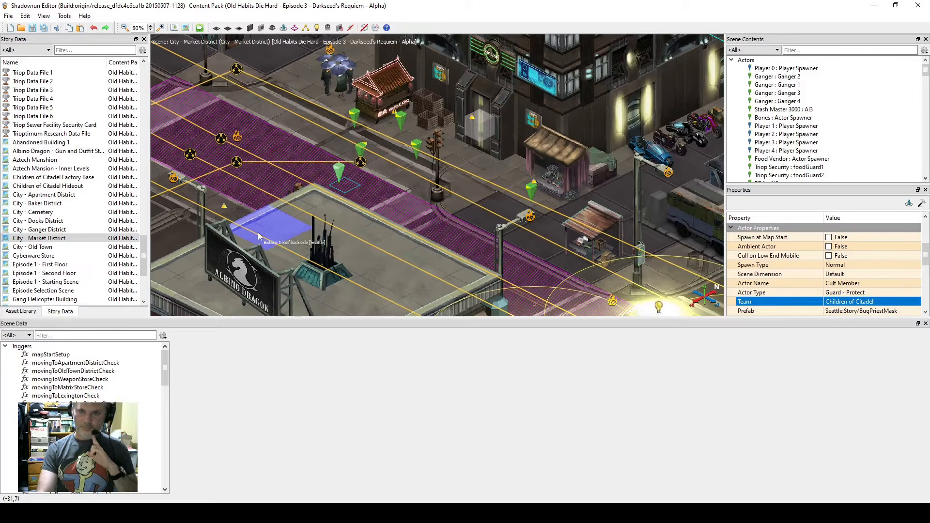
Run the Market District scene again with the active scratchpad, import Iceman from the latest save and enter the scene.
{"action": "left_click", "coordinate": [199, 27]}
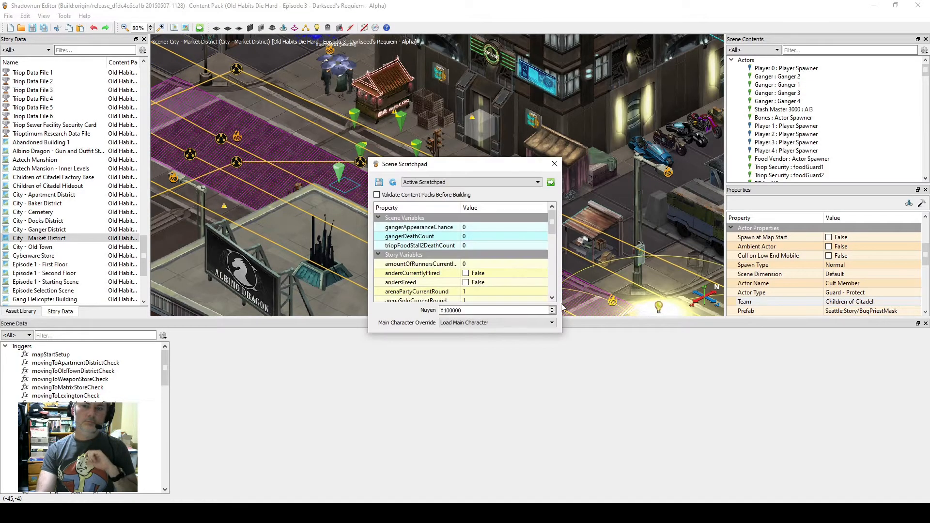
{"action": "left_click", "coordinate": [550, 182]}
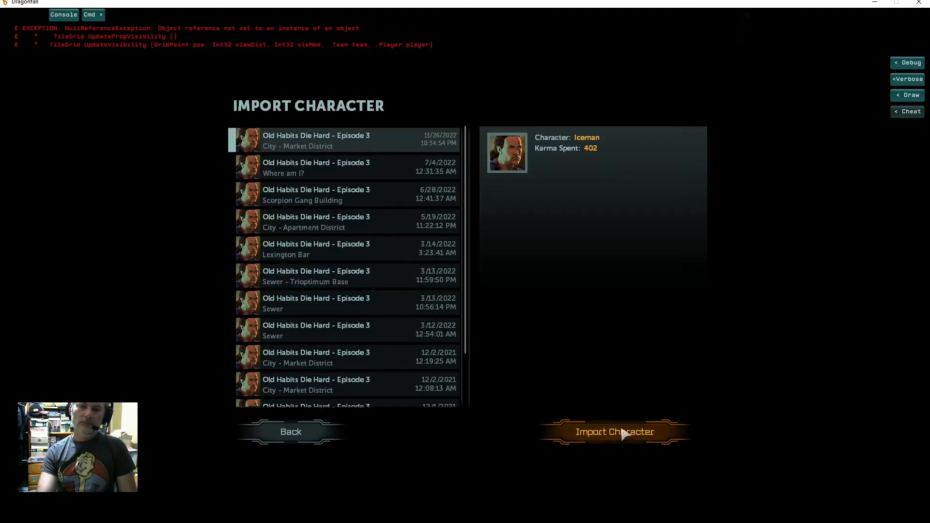
{"action": "left_click", "coordinate": [622, 434]}
{"action": "left_click", "coordinate": [457, 420]}
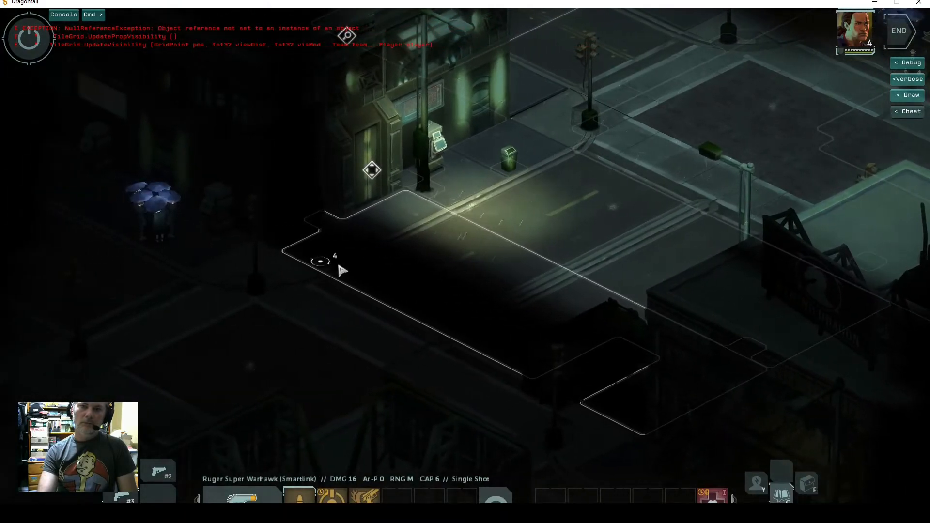
Move Iceman across the junction and up the street beside the cult member, and attack the cult member with Deadeye Shot.
{"action": "left_click", "coordinate": [325, 265]}
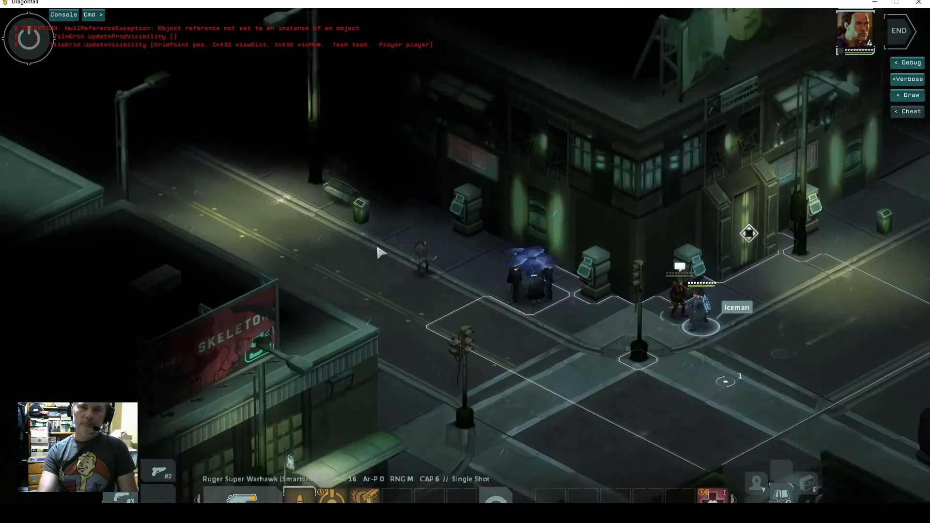
{"action": "left_click_drag", "start_coordinate": [381, 252], "coordinate": [427, 278]}
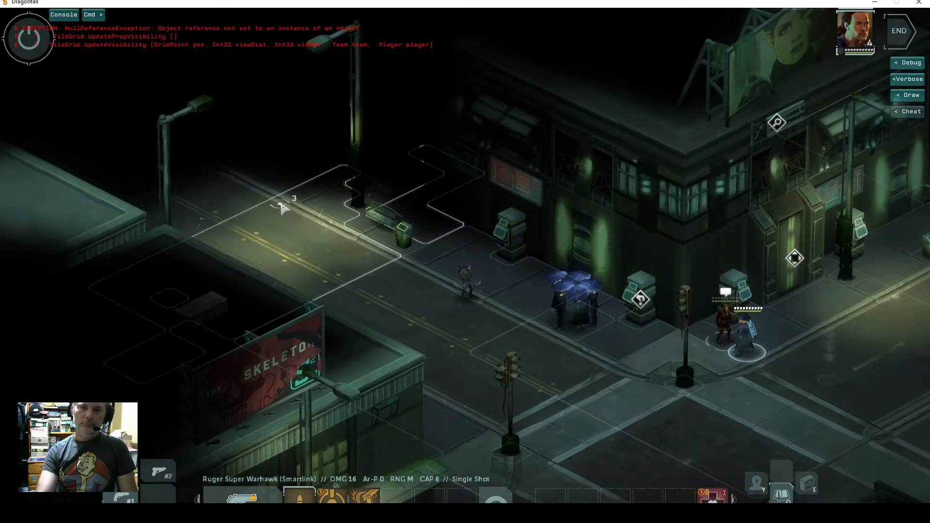
{"action": "left_click", "coordinate": [281, 207]}
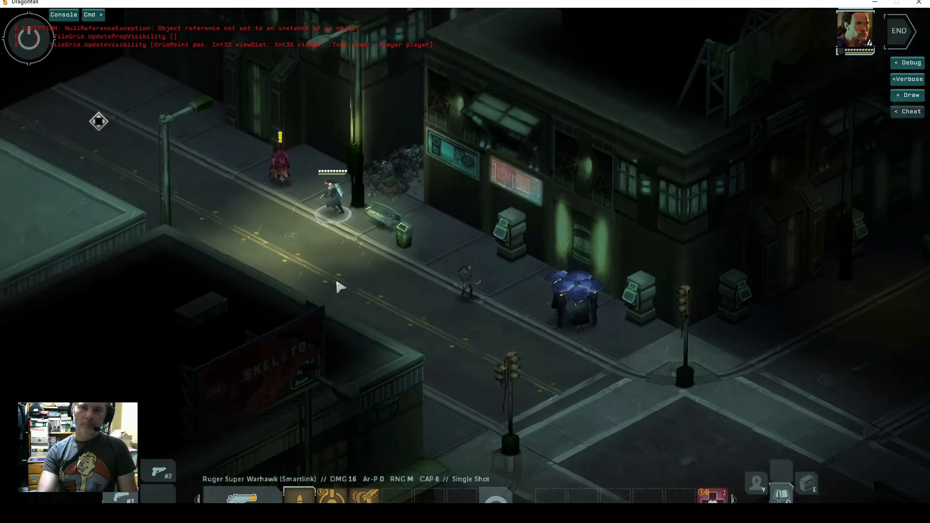
{"action": "middle_click_drag", "start_coordinate": [357, 226], "coordinate": [422, 272]}
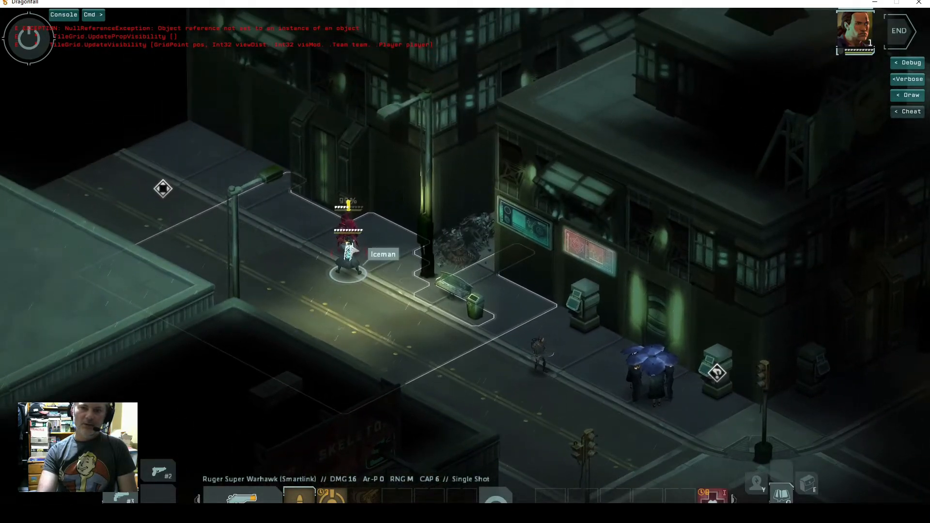
{"action": "left_click", "coordinate": [332, 496]}
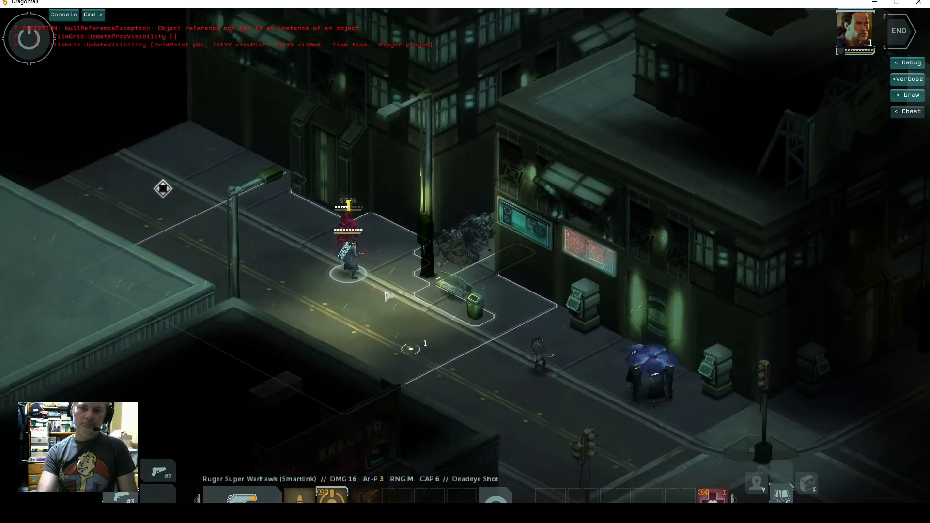
{"action": "left_click", "coordinate": [362, 253]}
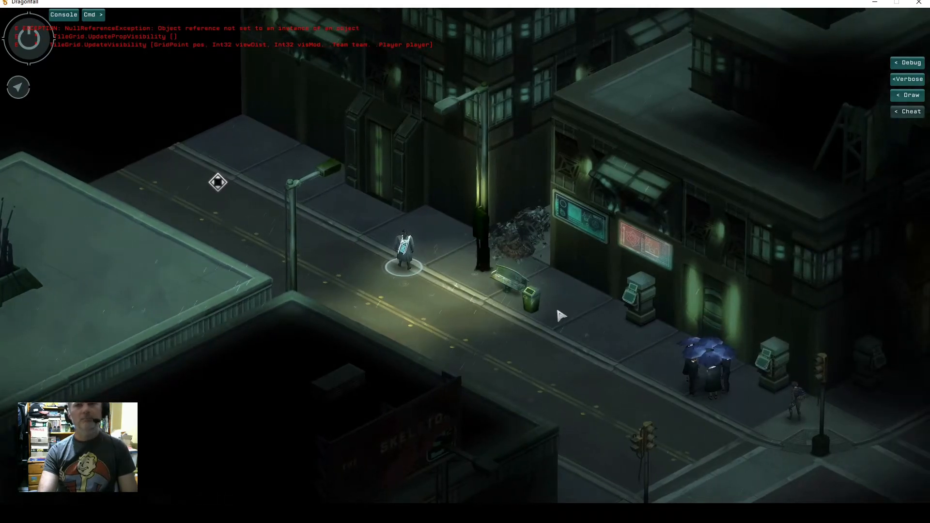
Switch back to the editor and restart the Market District test with the imported Iceman character.
{"action": "key", "text": "alt+Tab"}
{"action": "left_click", "coordinate": [197, 28]}
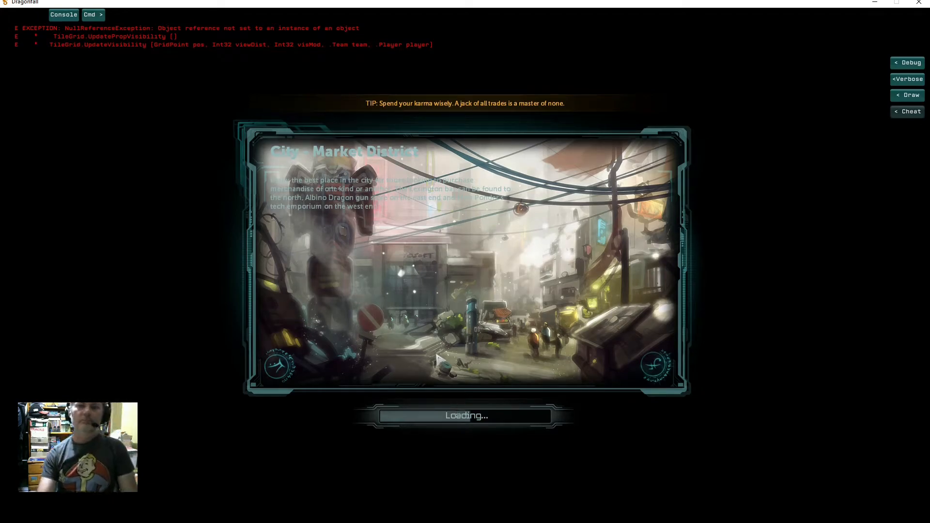
{"action": "left_click", "coordinate": [598, 435]}
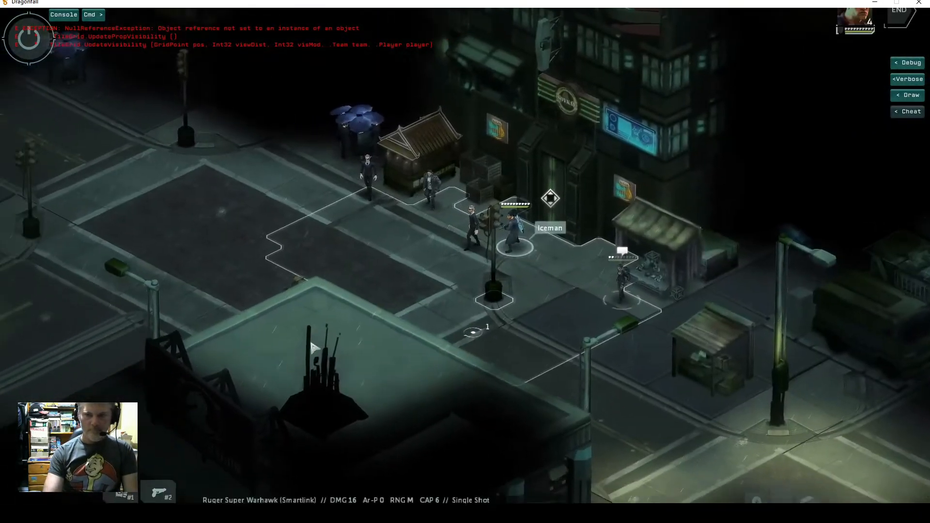
Move Iceman in combat around the corner and right up to the cult member without shooting, and check the street once combat ends.
{"action": "key", "text": "a"}
{"action": "key", "text": "s"}
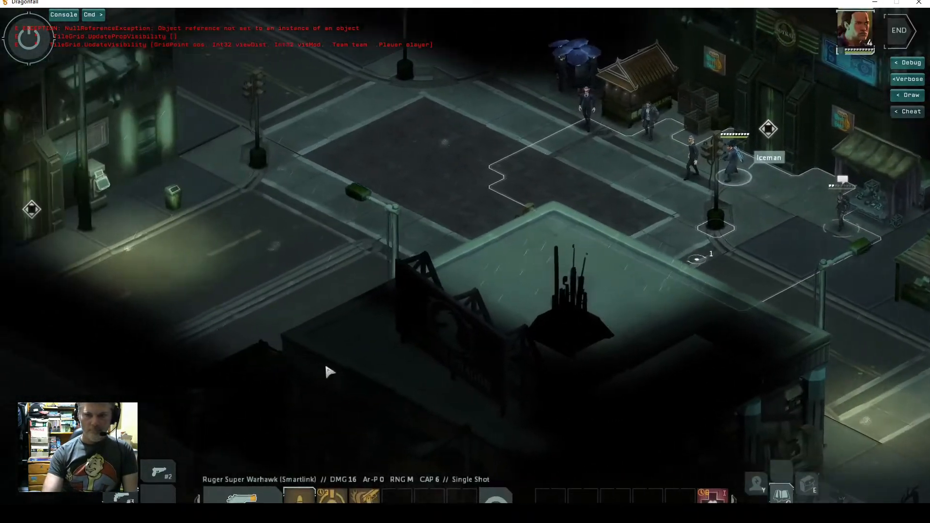
{"action": "key", "text": "a"}
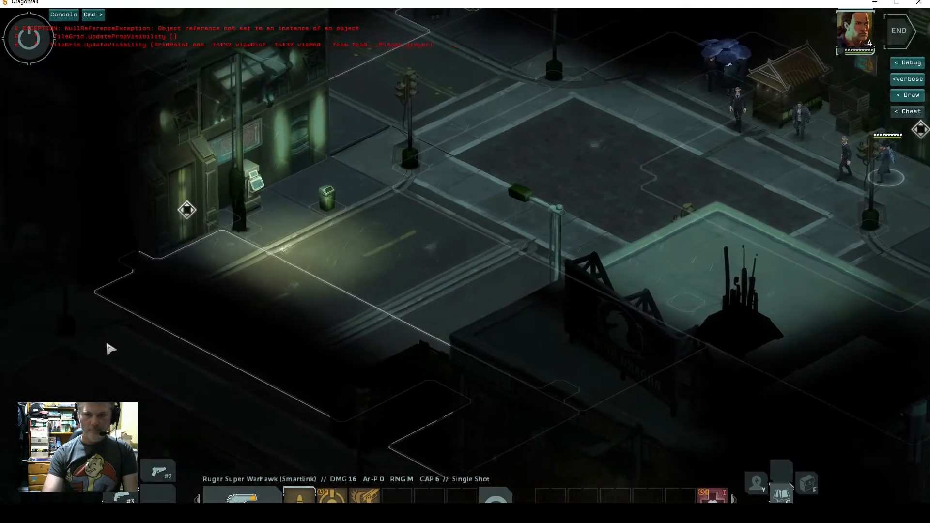
{"action": "key", "text": "a"}
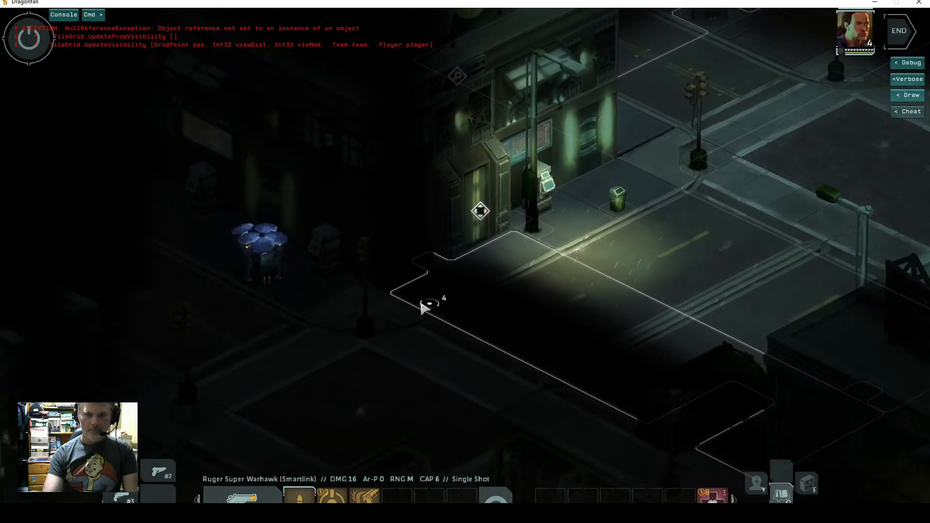
{"action": "key", "text": "s"}
{"action": "key", "text": "a"}
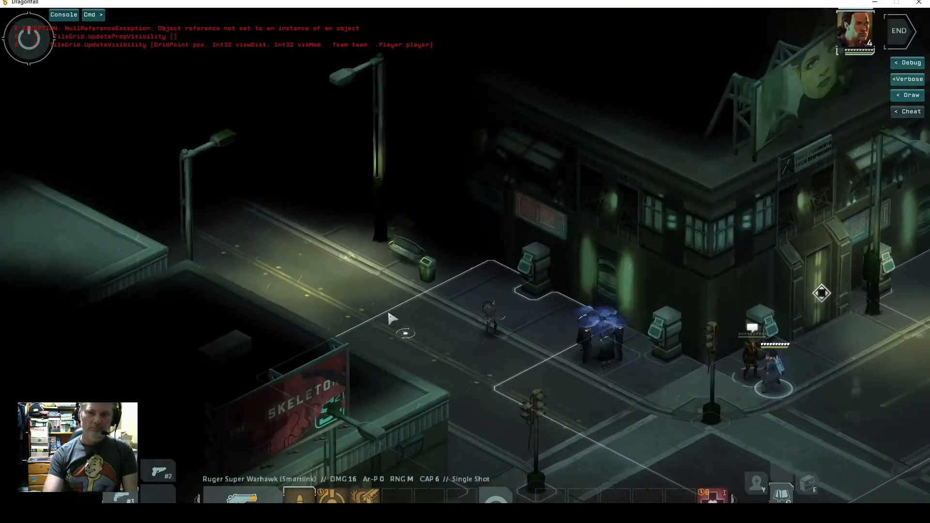
{"action": "key", "text": "w"}
{"action": "key", "text": "a"}
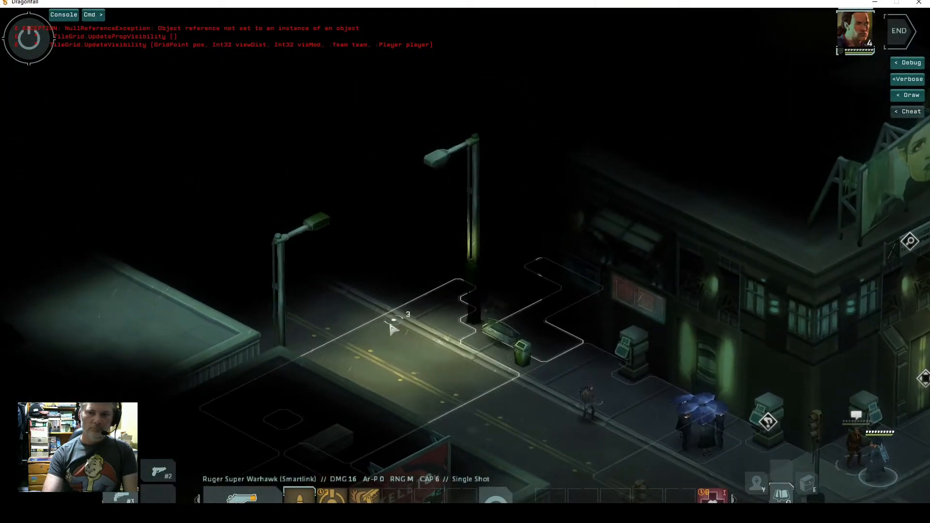
{"action": "left_click", "coordinate": [391, 328]}
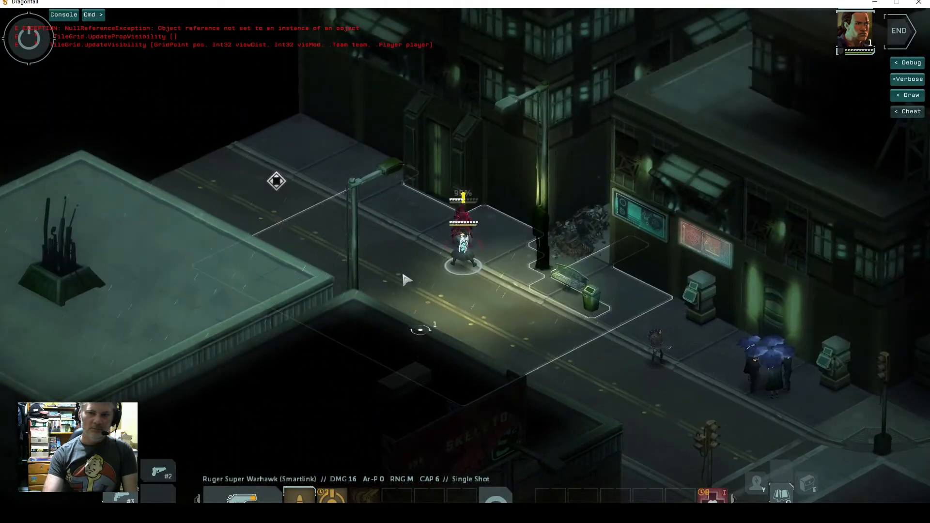
{"action": "left_click", "coordinate": [445, 235]}
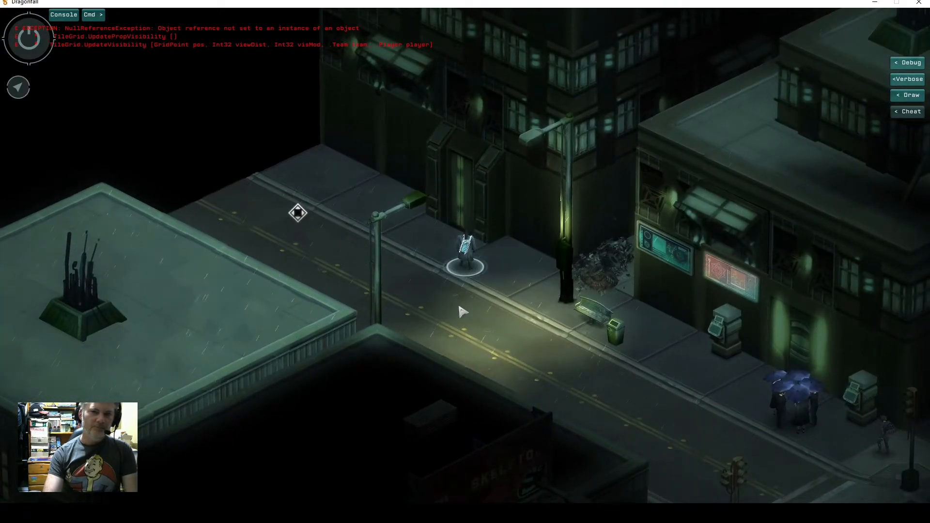
{"action": "key", "text": "d"}
{"action": "key", "text": "s"}
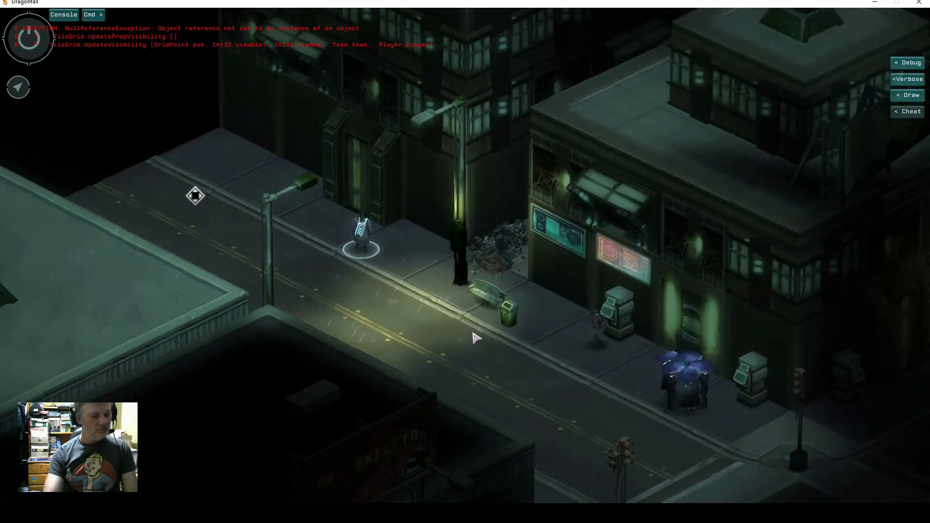
Return to the editor, launch another Market District test from the active scratchpad, import the character and continue into the scene.
{"action": "key", "text": "alt+Tab"}
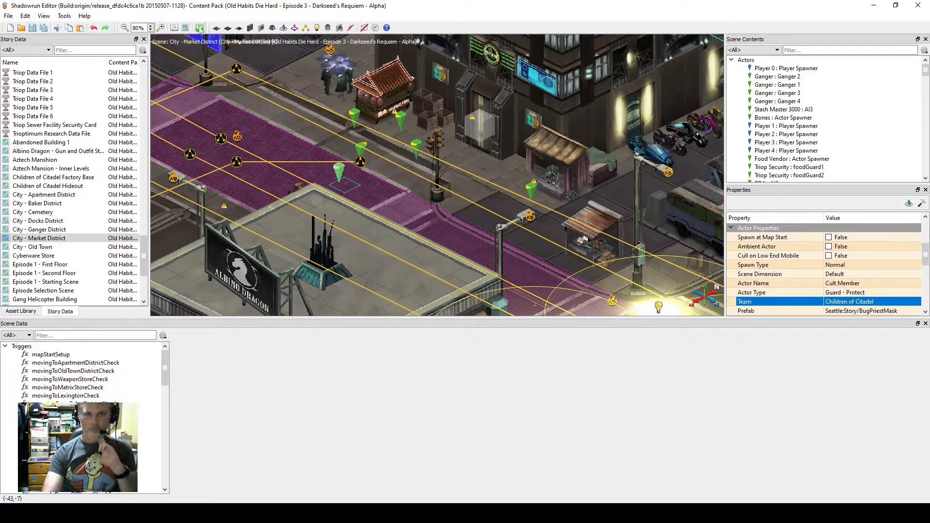
{"action": "left_click", "coordinate": [200, 28]}
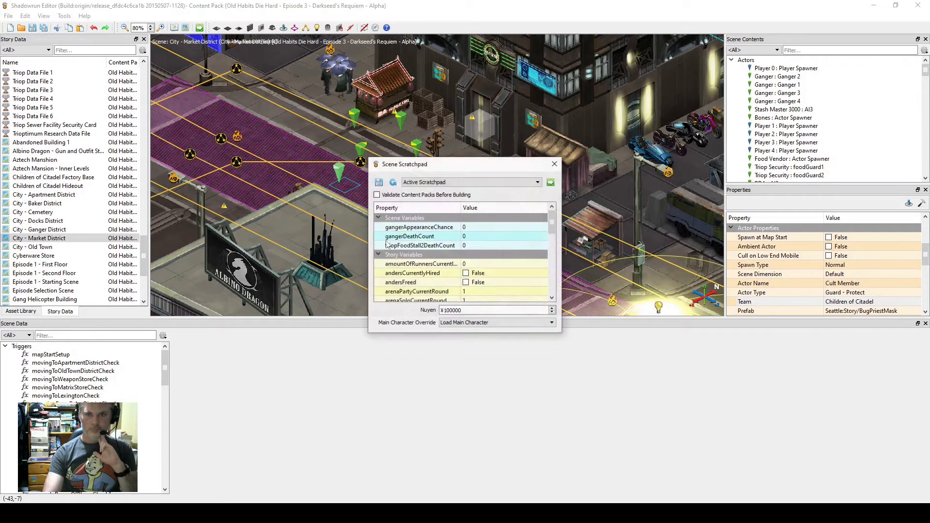
{"action": "left_click", "coordinate": [550, 183]}
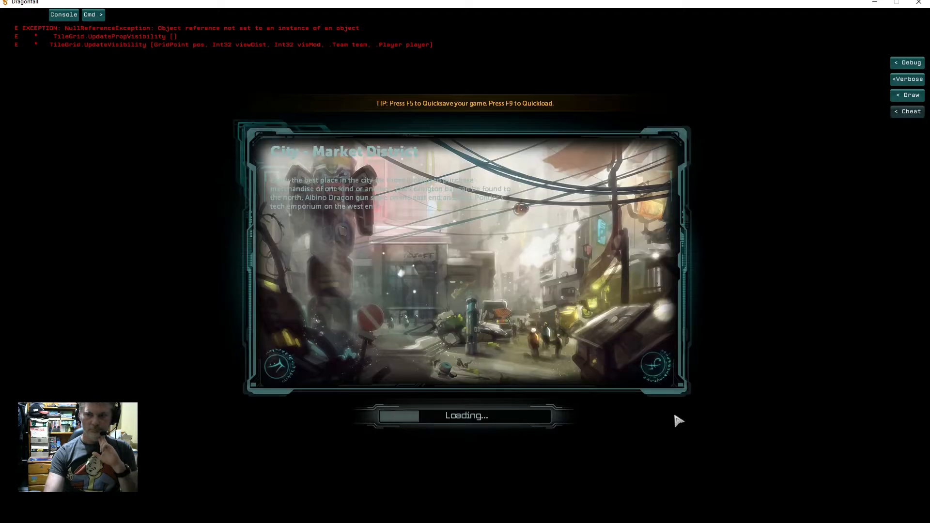
{"action": "left_click", "coordinate": [600, 435]}
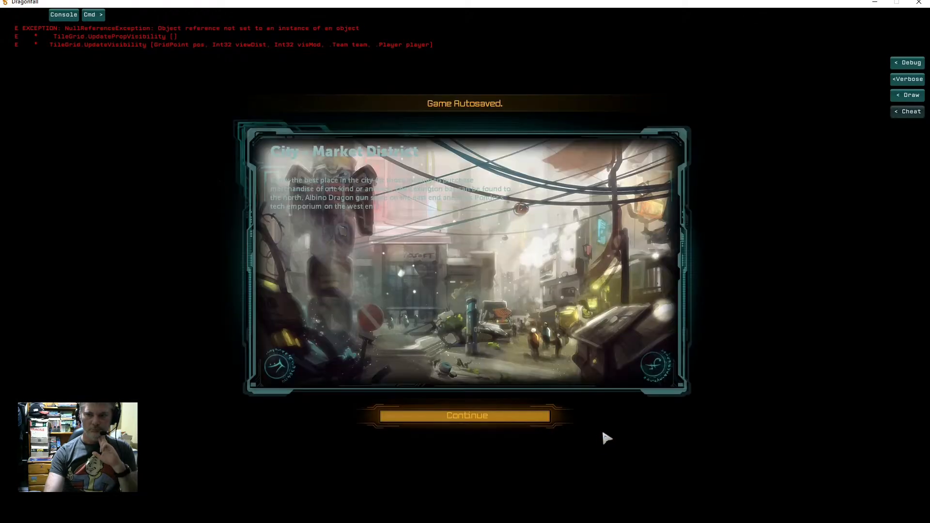
{"action": "left_click", "coordinate": [488, 416]}
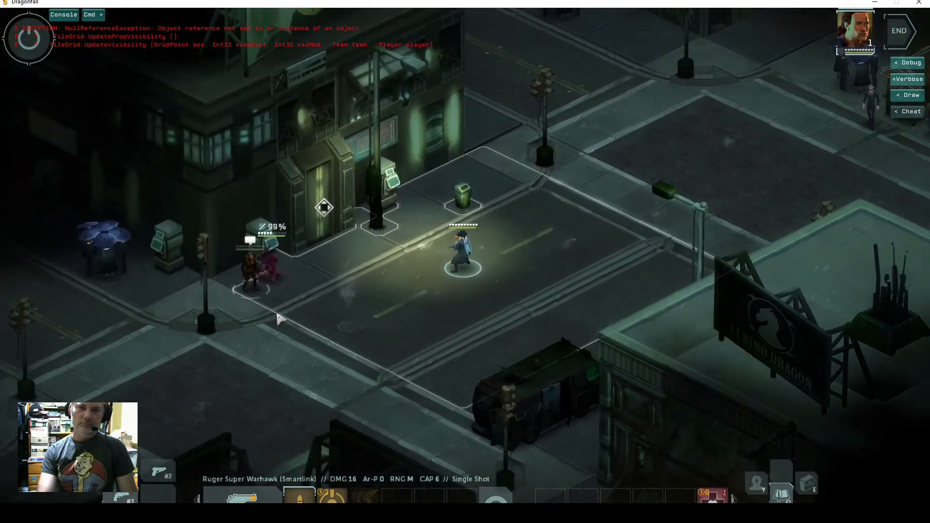
Attack the cult member at the corner with Deadeye Shot, pursue up the street past the umbrella group, and shoot the cult member again.
{"action": "key", "text": "2"}
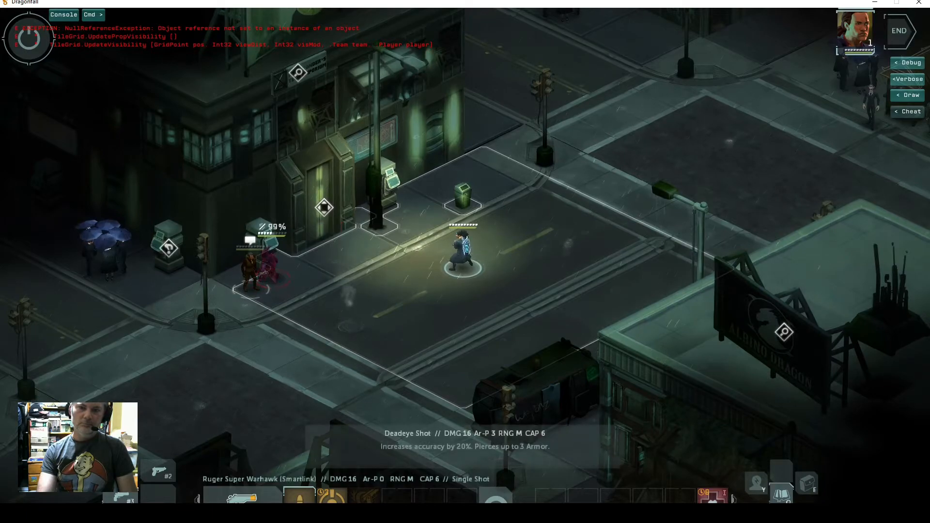
{"action": "left_click", "coordinate": [284, 285]}
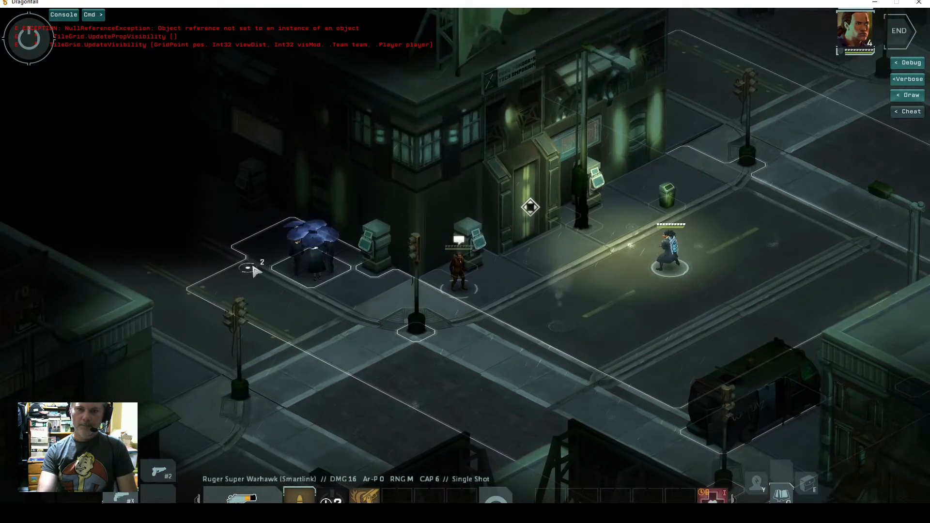
{"action": "left_click", "coordinate": [252, 271]}
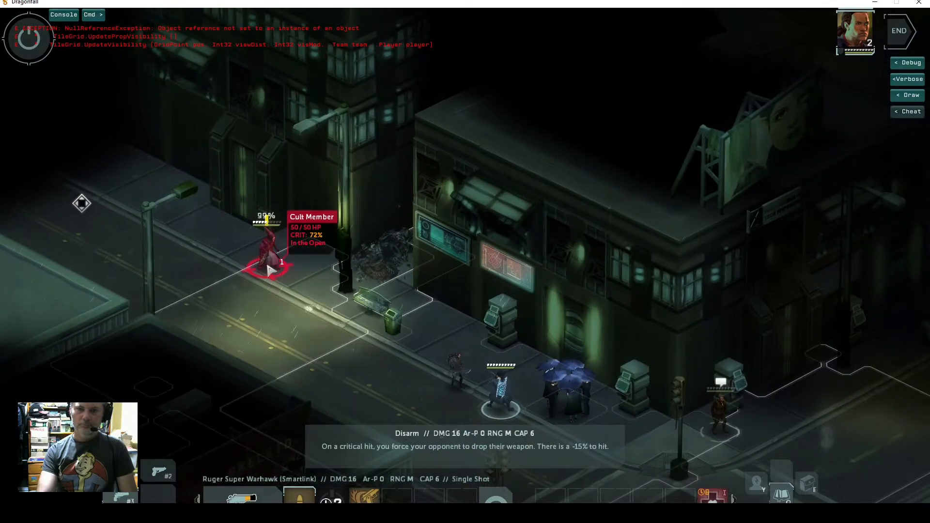
{"action": "left_click", "coordinate": [271, 262]}
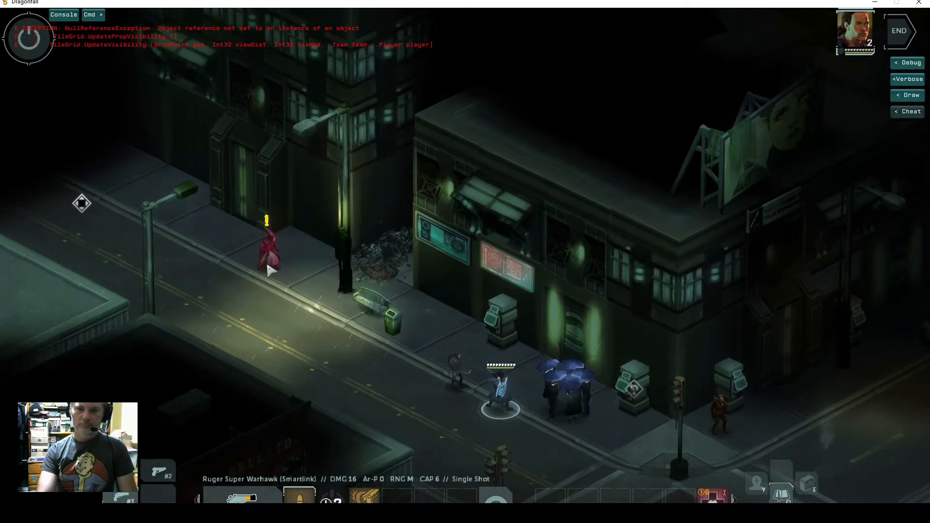
{"action": "left_click", "coordinate": [278, 270]}
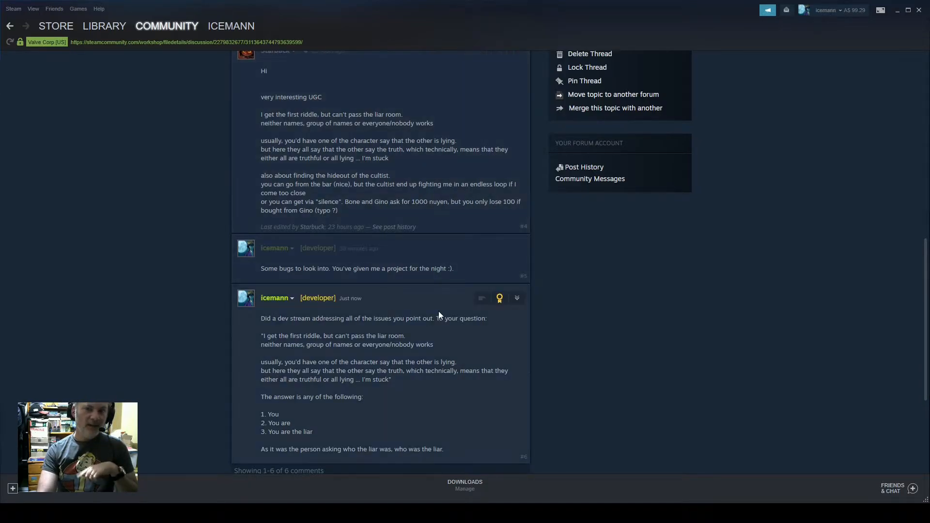
Switch from the Steam discussion thread back to the Dragonfall playtest.
{"action": "key", "text": "alt+Tab"}
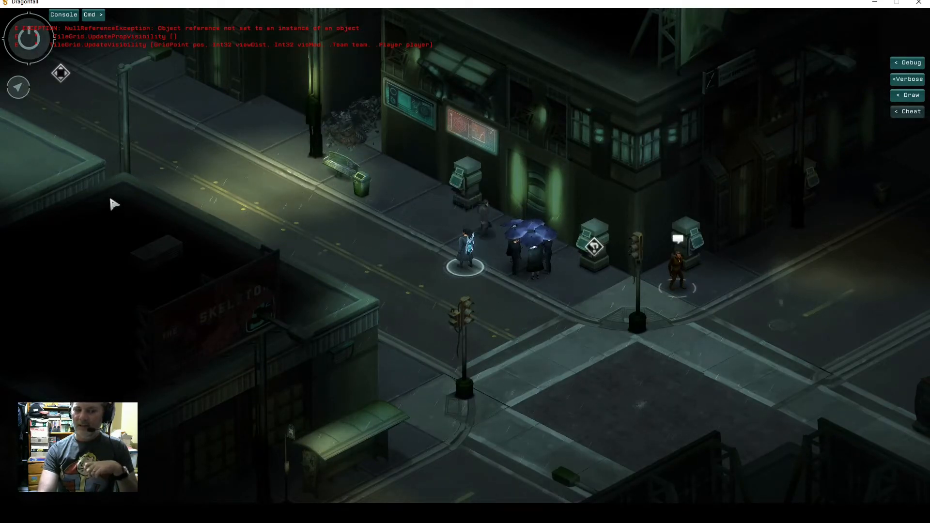
Return to the Shadowrun Editor, disable "Actor cannot be injured" for the Cult Member actor, and save the content pack.
{"action": "key", "text": "alt+Tab"}
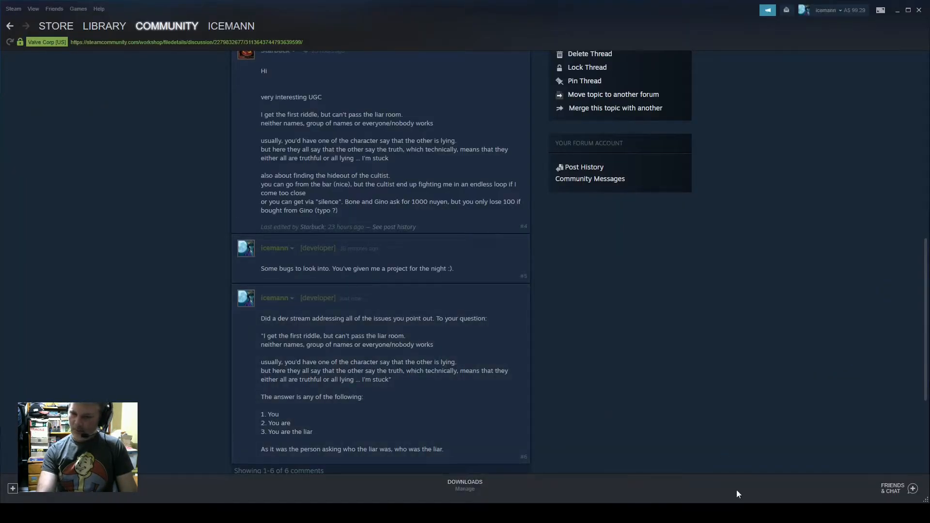
{"action": "key", "text": "alt+Tab"}
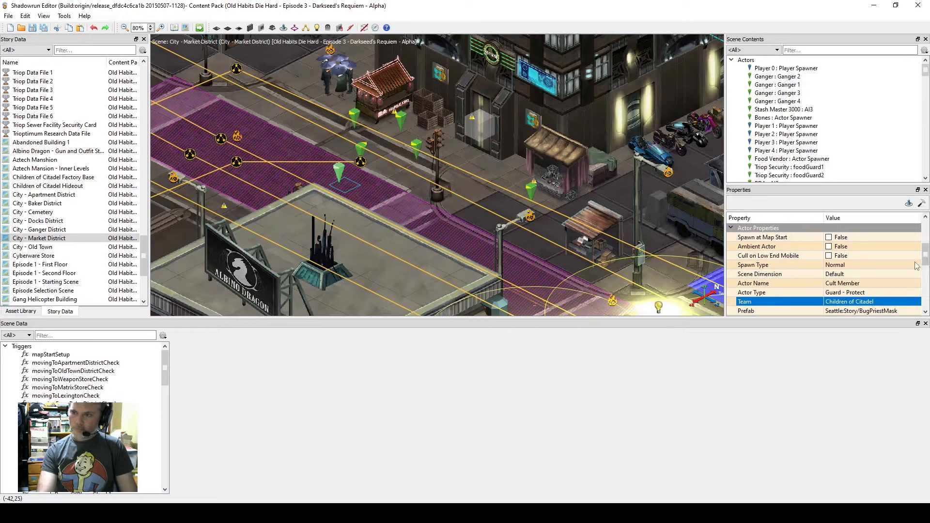
{"action": "left_click_drag", "start_coordinate": [925, 259], "coordinate": [926, 294]}
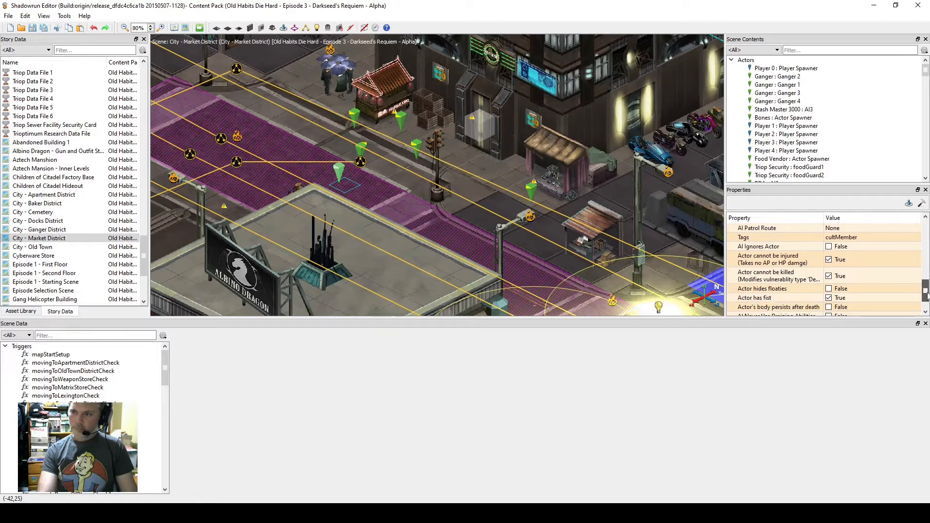
{"action": "left_click", "coordinate": [830, 262]}
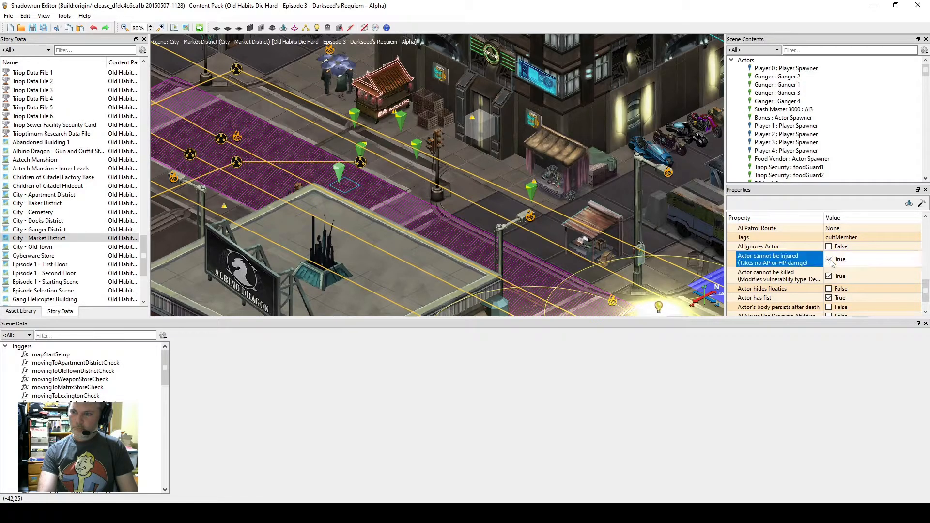
{"action": "left_click", "coordinate": [829, 260]}
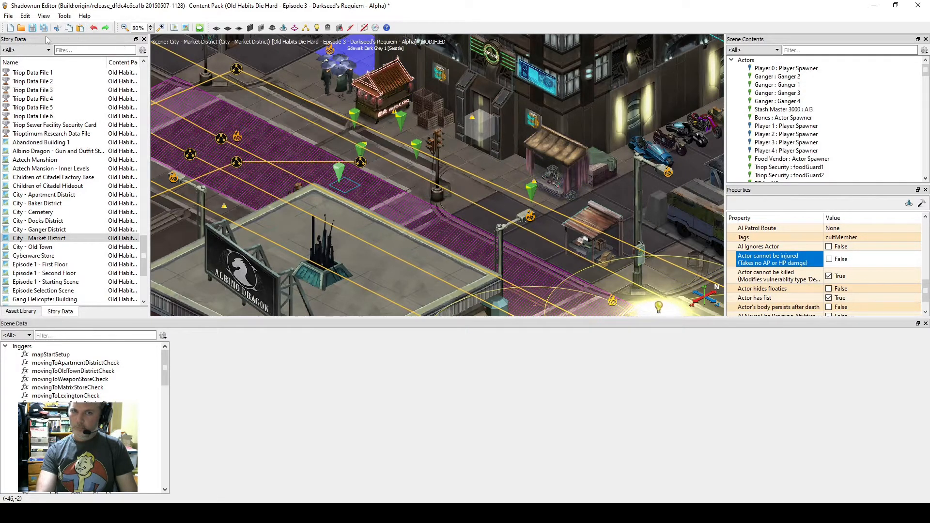
{"action": "key", "text": "ctrl+s"}
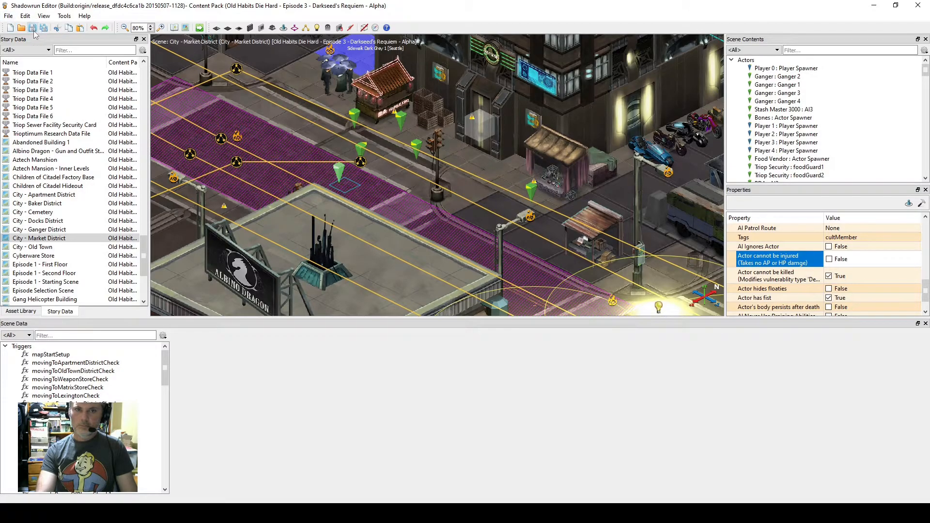
Publish the content pack and dismiss the completion notice.
{"action": "left_click", "coordinate": [9, 16]}
{"action": "left_click", "coordinate": [69, 142]}
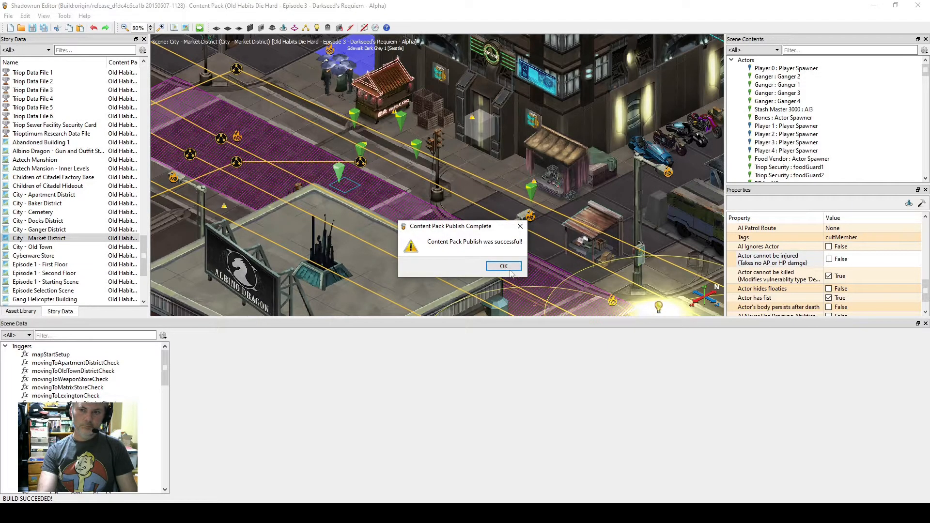
{"action": "left_click", "coordinate": [507, 272]}
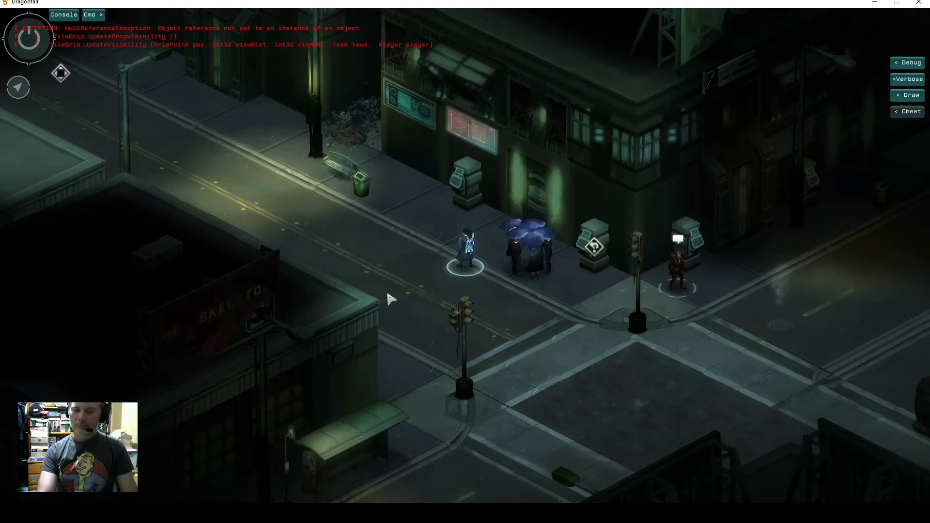
Launch another Market District test from the editor and continue into the scene once it has loaded.
{"action": "key", "text": "alt+Tab"}
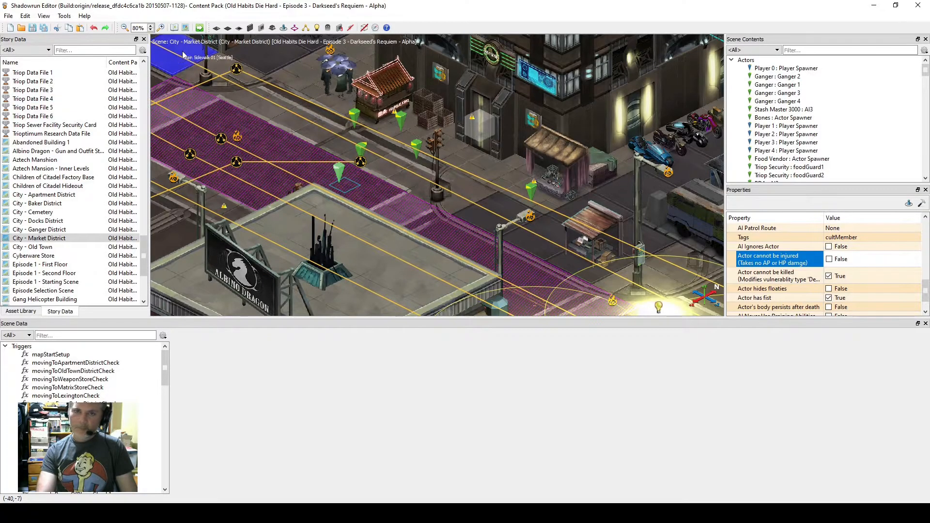
{"action": "left_click", "coordinate": [199, 27]}
{"action": "left_click", "coordinate": [551, 182]}
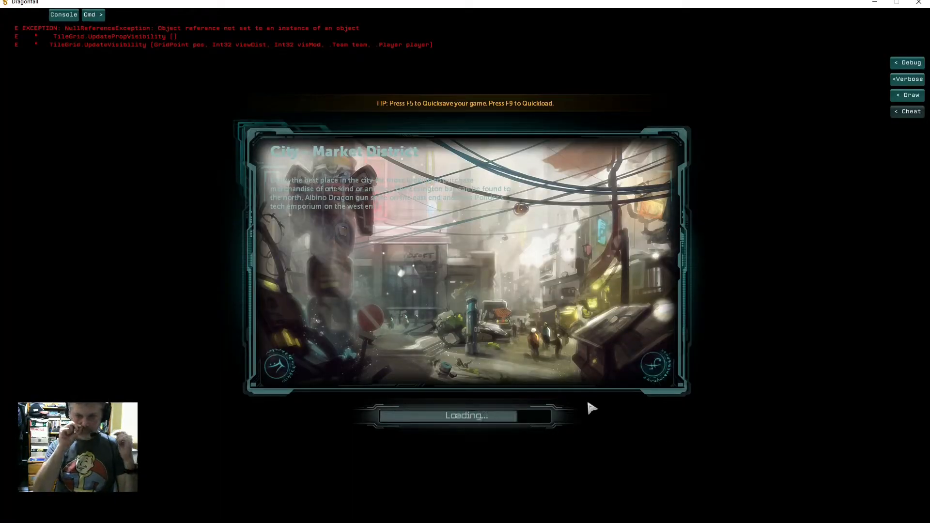
{"action": "left_click", "coordinate": [597, 434]}
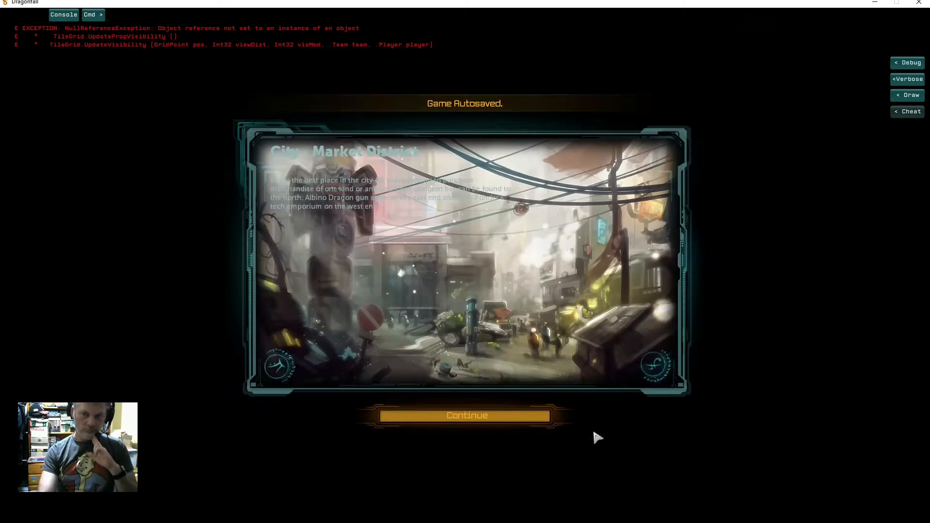
{"action": "left_click", "coordinate": [471, 421]}
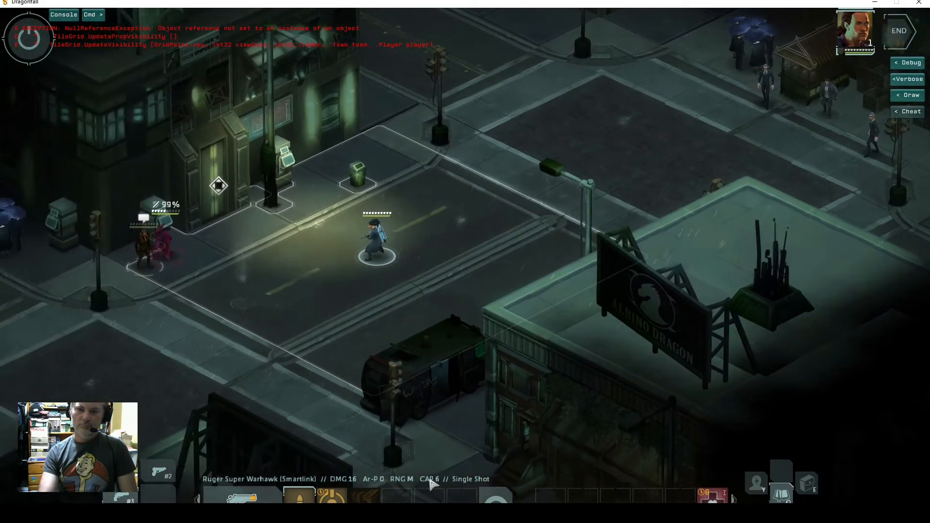
Attack the cult member at the corner with Deadeye Shot and pursue up the dark street past the umbrella group.
{"action": "key", "text": "2"}
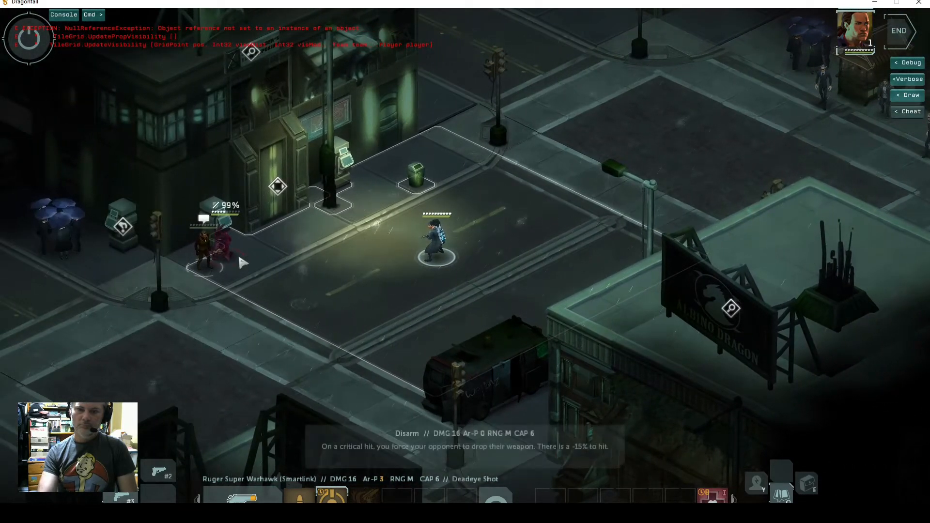
{"action": "left_click", "coordinate": [236, 260]}
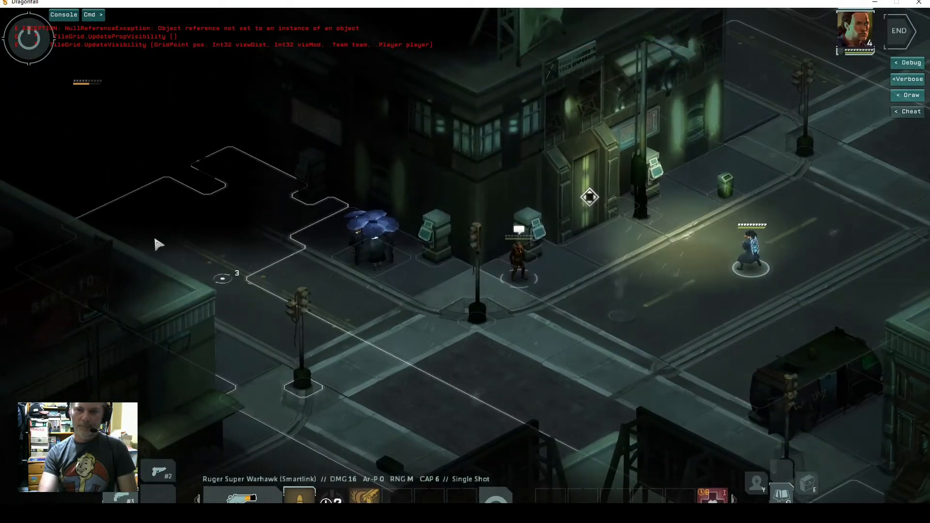
{"action": "key", "text": "w"}
{"action": "key", "text": "a"}
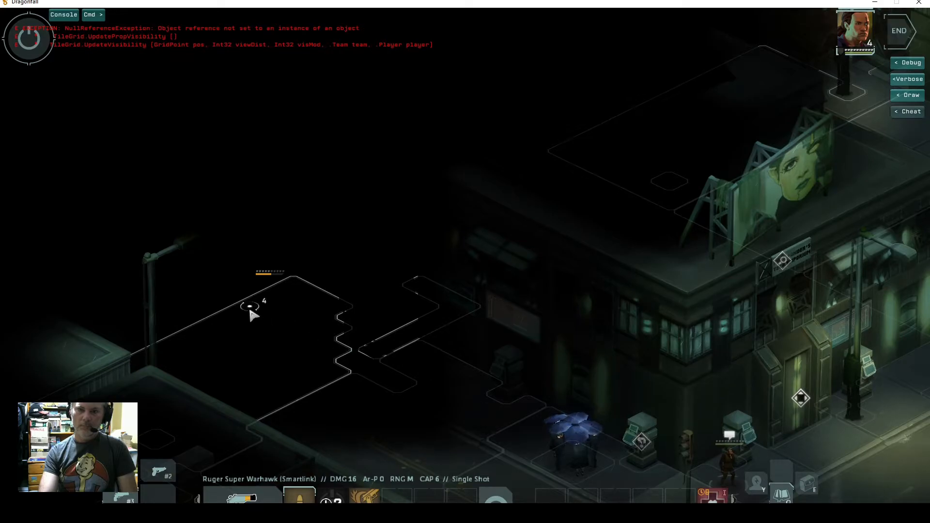
{"action": "left_click", "coordinate": [251, 311]}
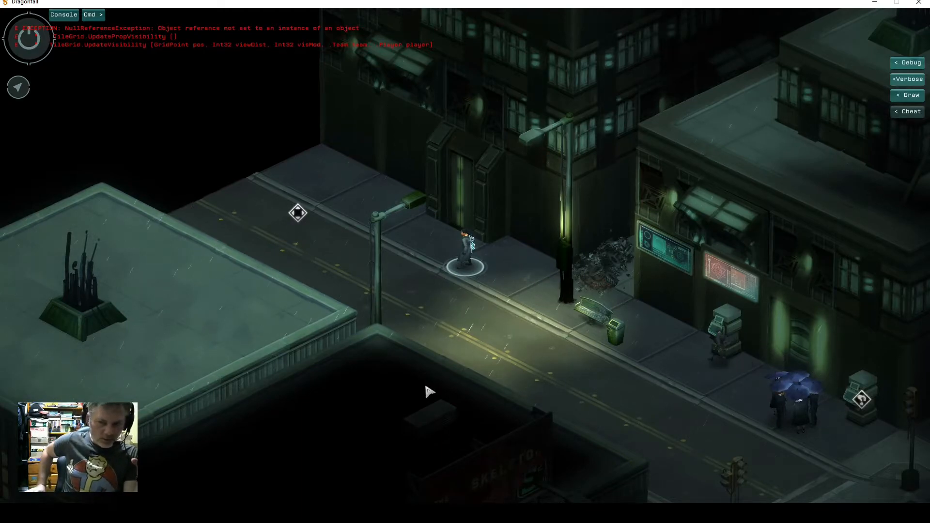
Return to the editor, enable "Actor cannot be injured" for the Cult Member actor, and save the content pack.
{"action": "key", "text": "alt+Tab"}
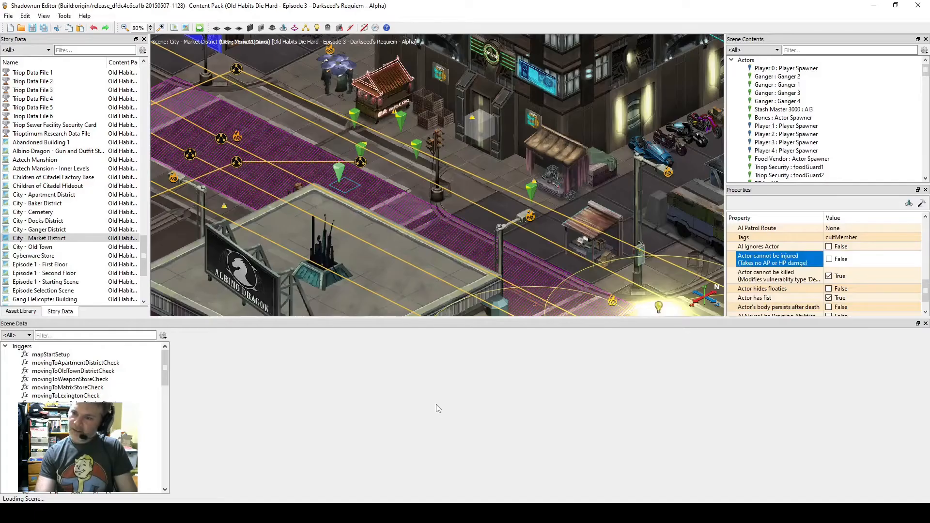
{"action": "left_click", "coordinate": [829, 259]}
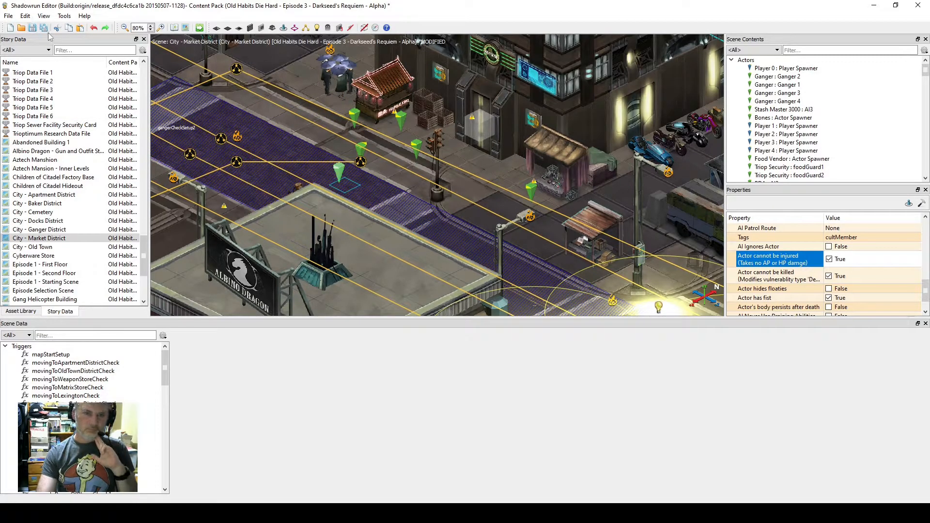
{"action": "left_click", "coordinate": [31, 29]}
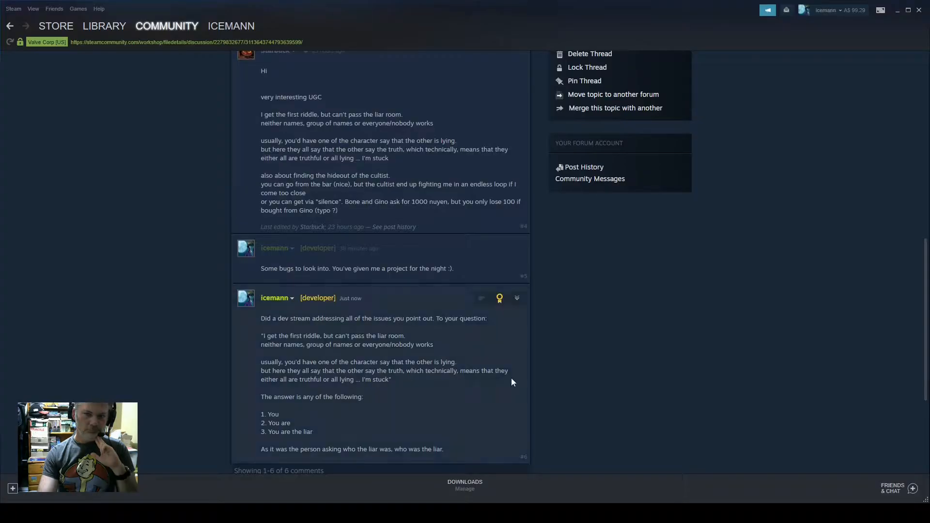
Switch to the Steam discussion thread and open the newest developer reply for editing.
{"action": "scroll", "coordinate": [358, 392], "scroll_direction": "down", "scroll_amount": 5}
{"action": "scroll", "coordinate": [360, 415], "scroll_direction": "up", "scroll_amount": 2}
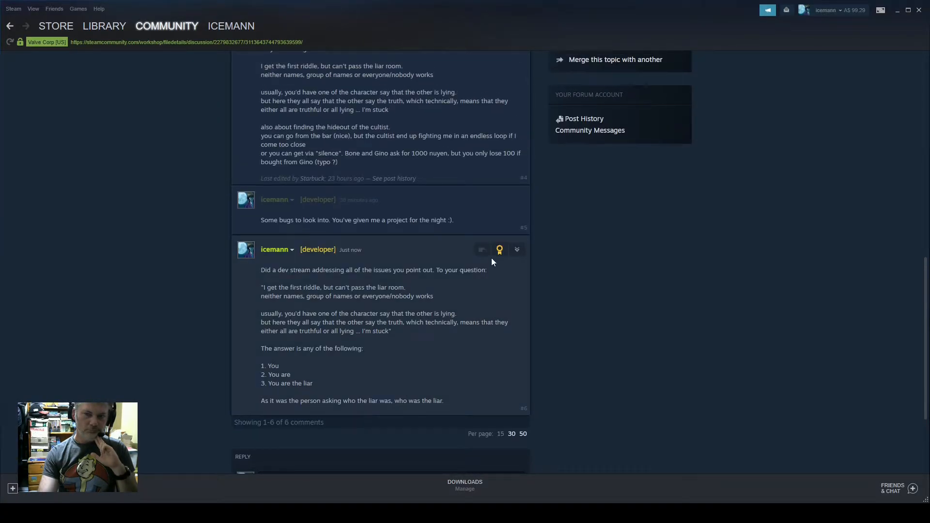
{"action": "left_click", "coordinate": [517, 250]}
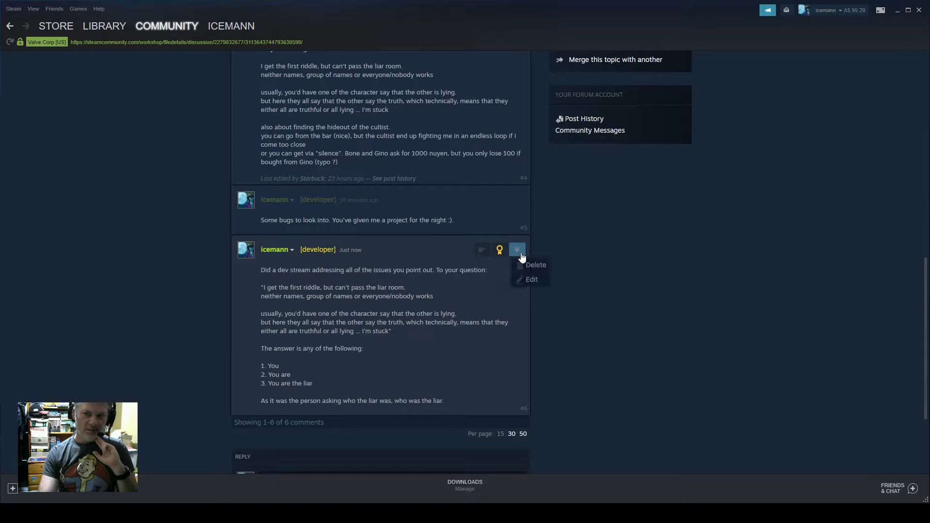
{"action": "left_click", "coordinate": [533, 276]}
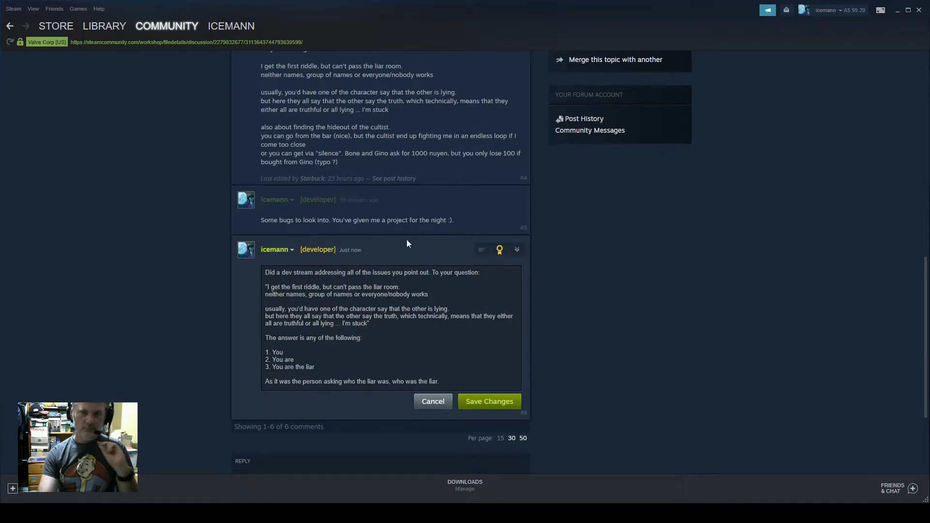
Copy the player's lines about the cultist's hideout and endless fighting loop into a new paragraph ending the developer reply.
{"action": "scroll", "coordinate": [407, 243], "scroll_direction": "up", "scroll_amount": 2}
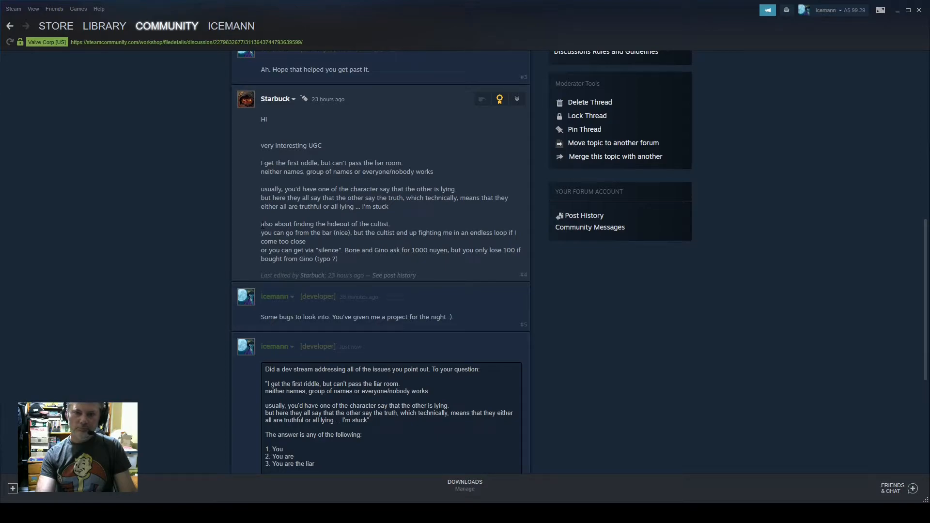
{"action": "left_click_drag", "start_coordinate": [262, 224], "coordinate": [344, 237]}
{"action": "key", "text": "ctrl+c"}
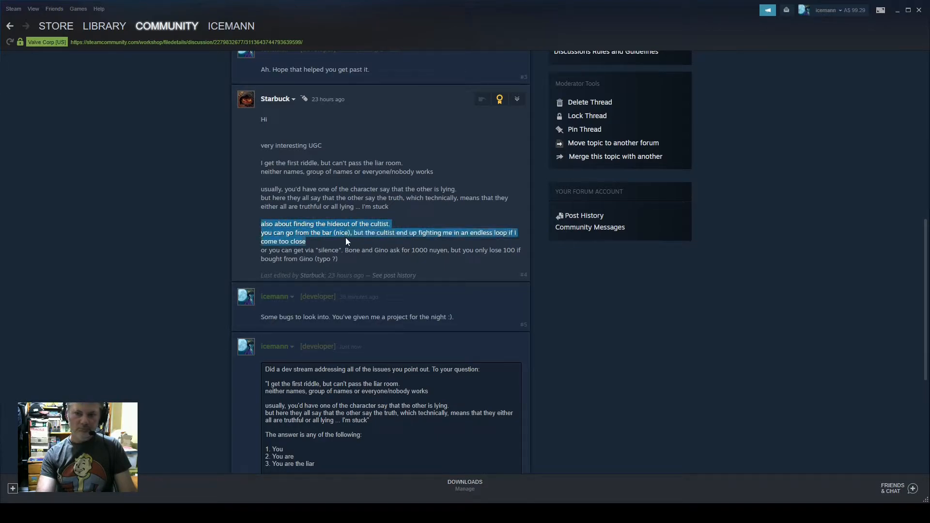
{"action": "scroll", "coordinate": [346, 423], "scroll_direction": "down", "scroll_amount": 3}
{"action": "left_click", "coordinate": [465, 334]}
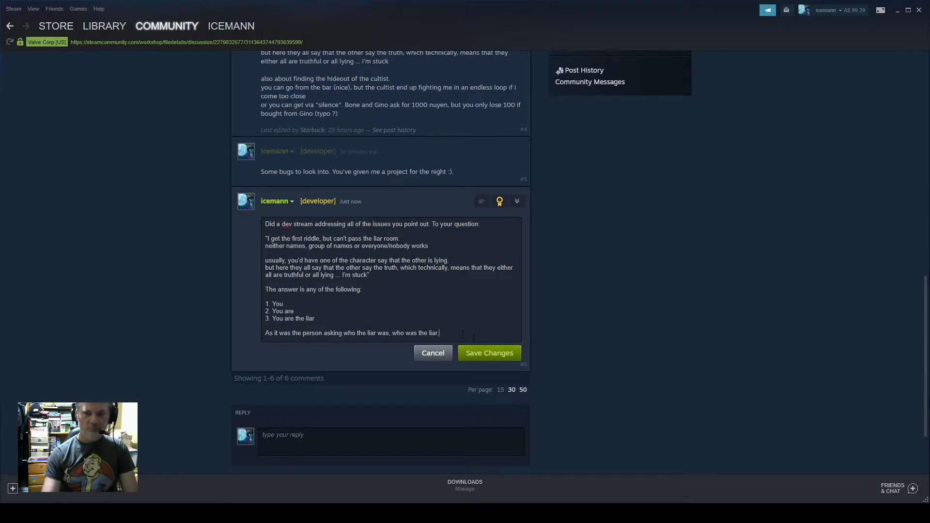
{"action": "key", "text": "Return"}
{"action": "key", "text": "Return"}
{"action": "key", "text": "ctrl+v"}
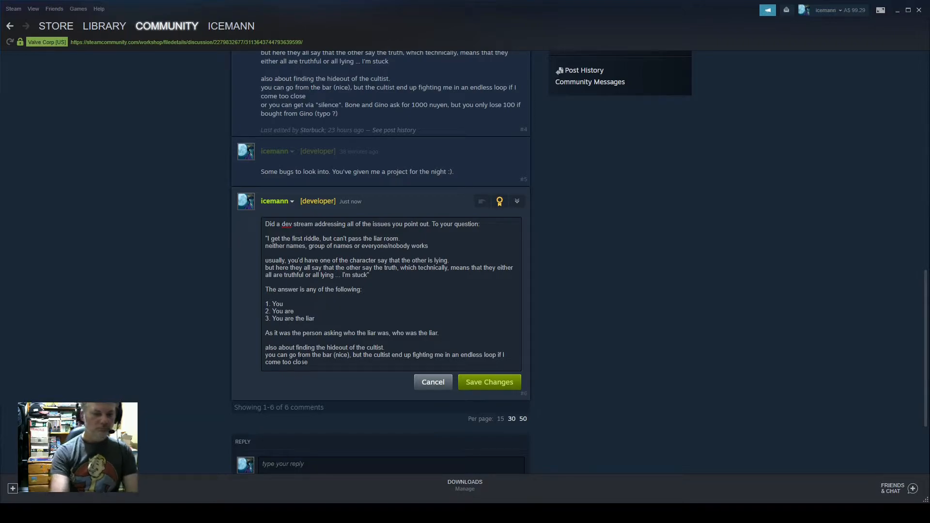
Enclose the pasted cultist hideout passage in double quotation marks.
{"action": "left_click", "coordinate": [265, 347]}
{"action": "type", "text": "\""}
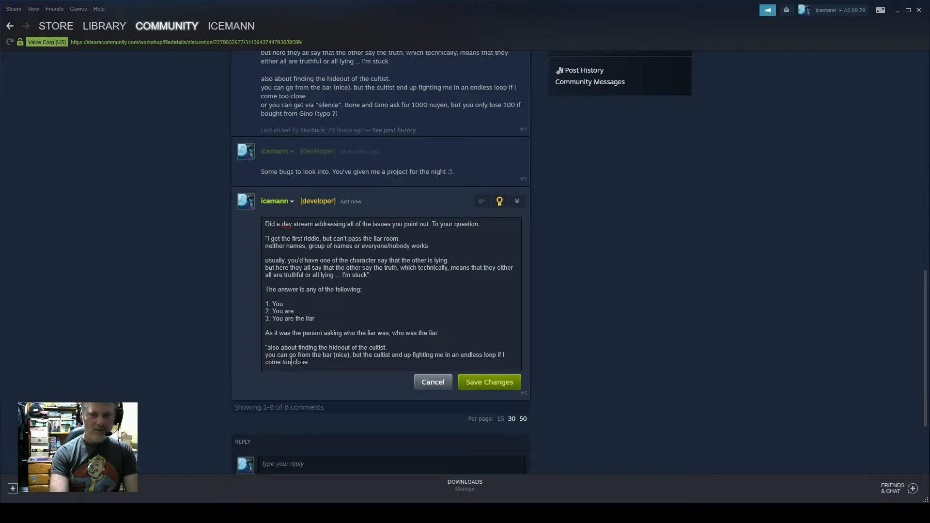
{"action": "left_click", "coordinate": [309, 362]}
{"action": "type", "text": "\""}
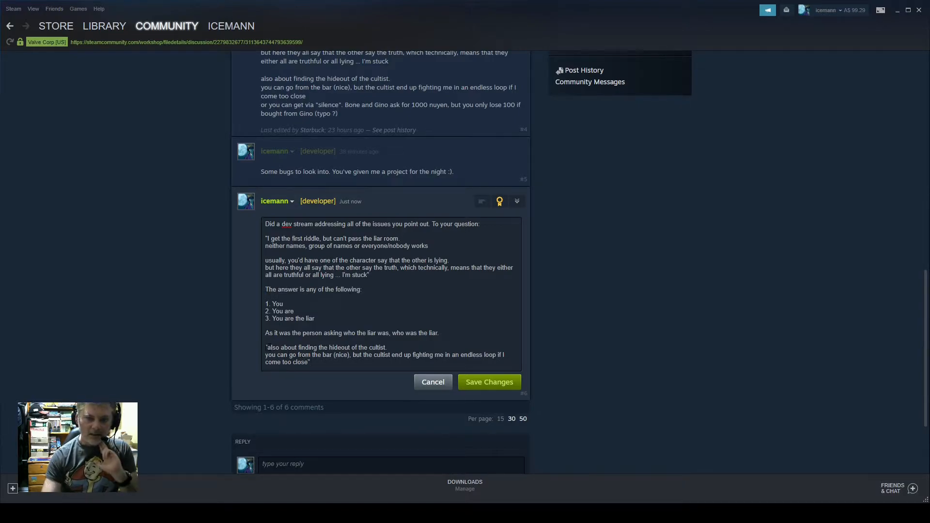
{"action": "left_click_drag", "start_coordinate": [265, 347], "coordinate": [351, 367]}
{"action": "right_click", "coordinate": [307, 354]}
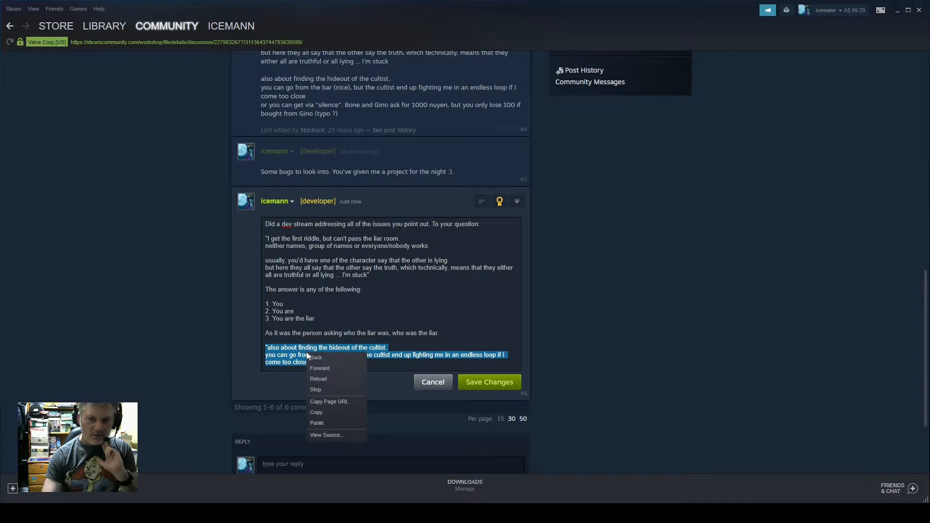
{"action": "left_click", "coordinate": [281, 355]}
{"action": "left_click", "coordinate": [517, 202]}
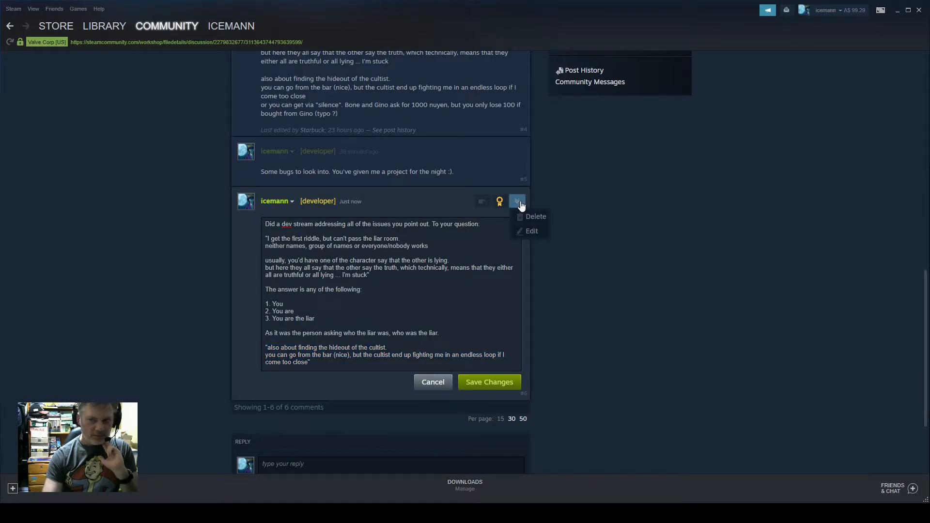
{"action": "left_click", "coordinate": [530, 231]}
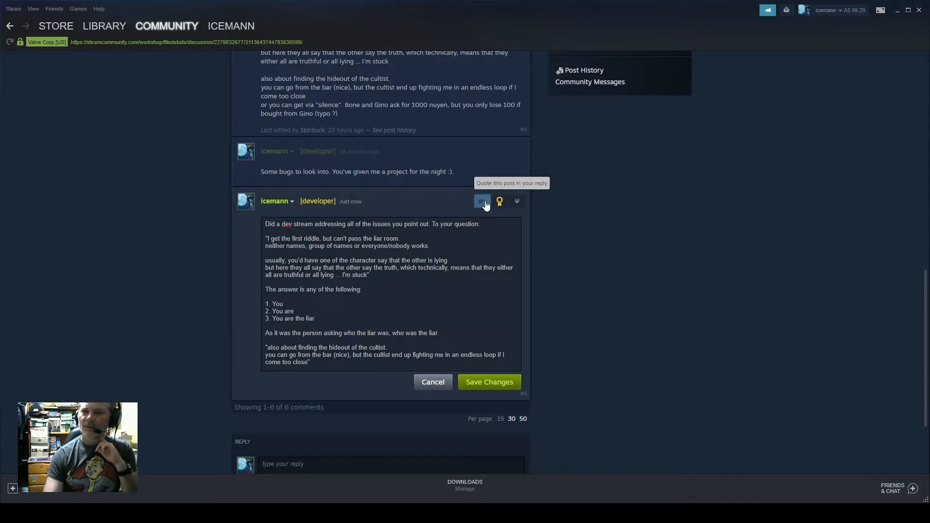
{"action": "scroll", "coordinate": [345, 304], "scroll_direction": "up", "scroll_amount": 4}
{"action": "scroll", "coordinate": [345, 304], "scroll_direction": "down", "scroll_amount": 4}
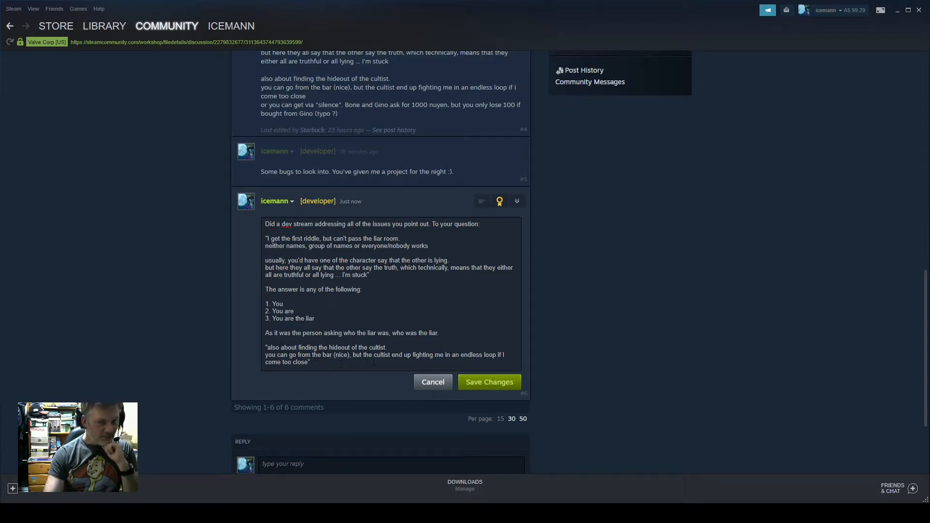
Add a closing paragraph to the reply confirming the cultist issue after testing, advise letting the cult follower run off, and save the changes.
{"action": "key", "text": "Return"}
{"action": "key", "text": "Return"}
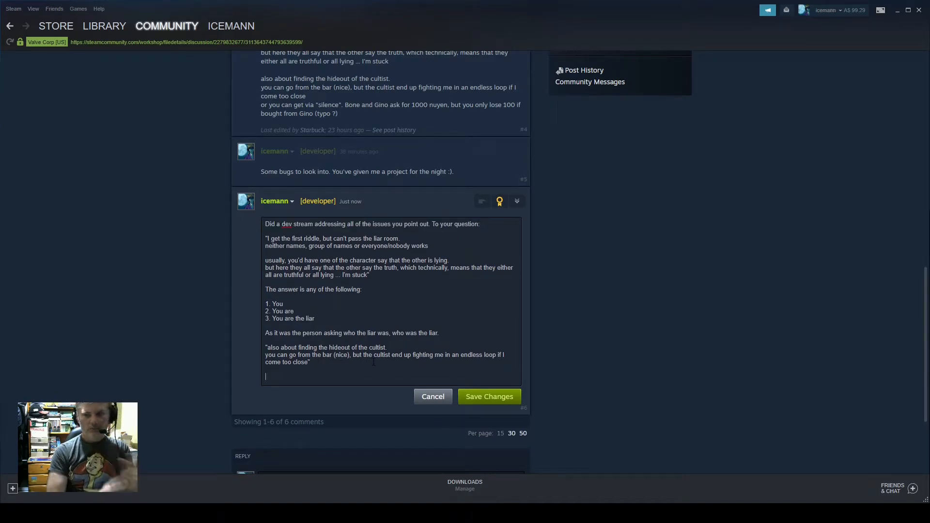
{"action": "type", "text": "Confirmne"}
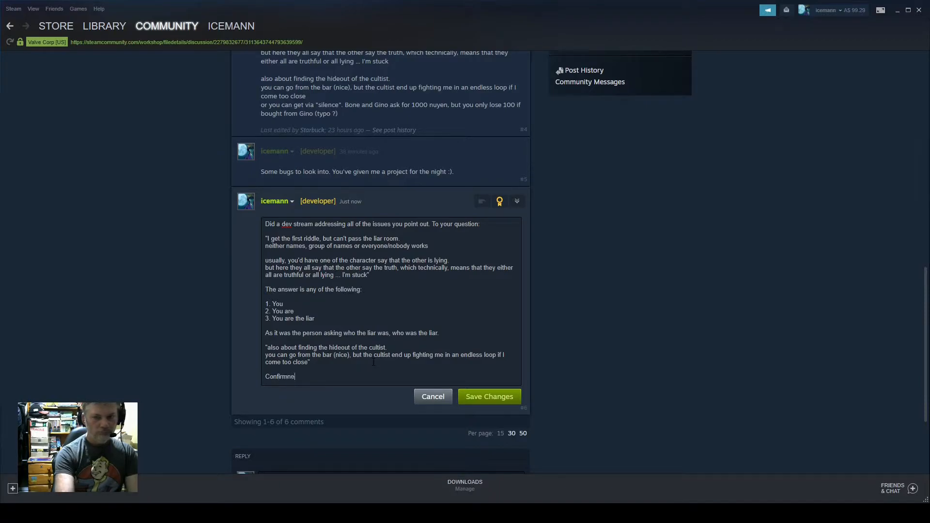
{"action": "type", "text": " this one af"}
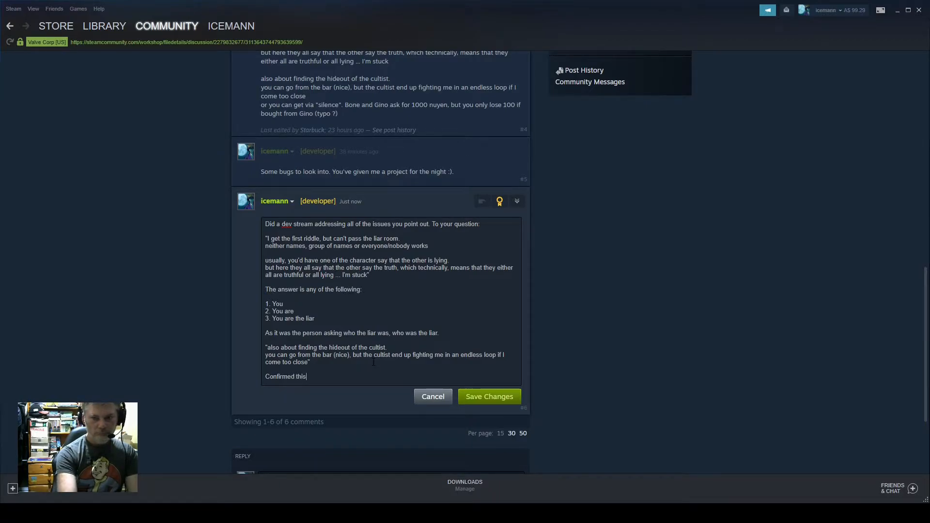
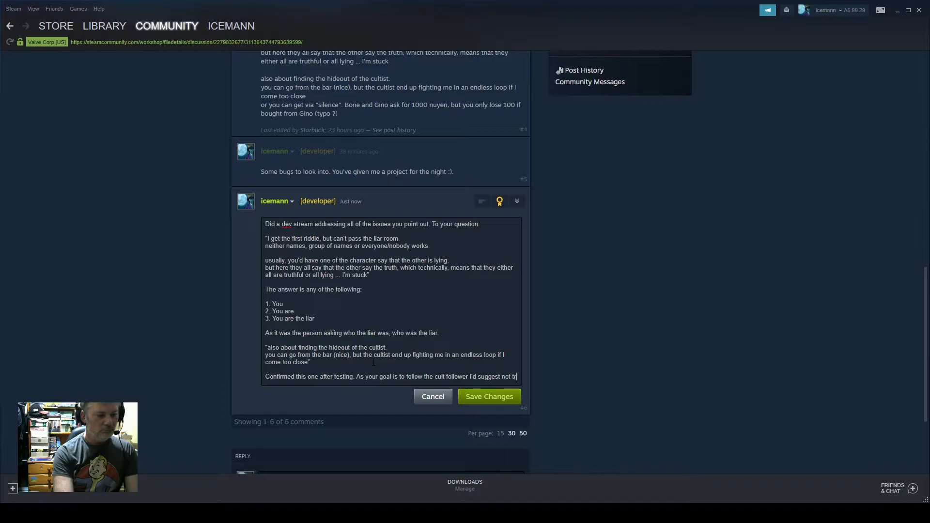
{"action": "type", "text": "yi"}
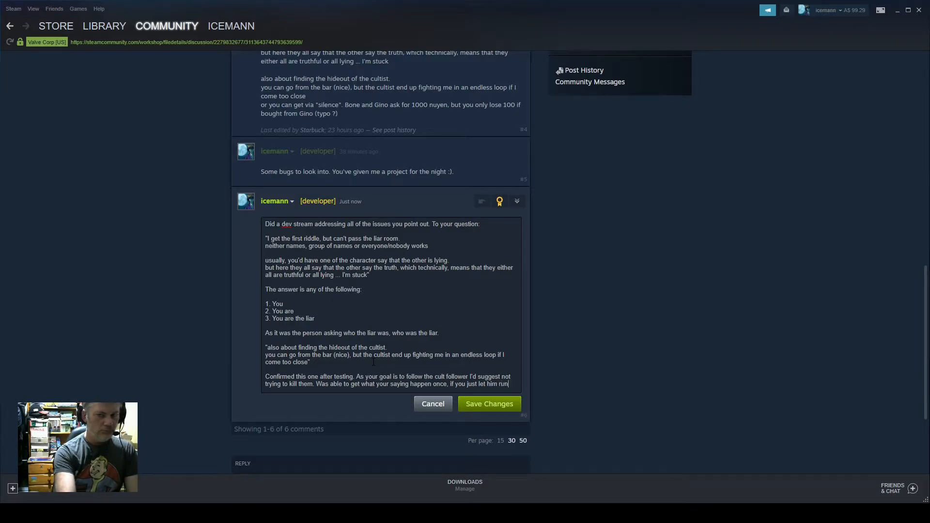
{"action": "type", "text": "it shound"}
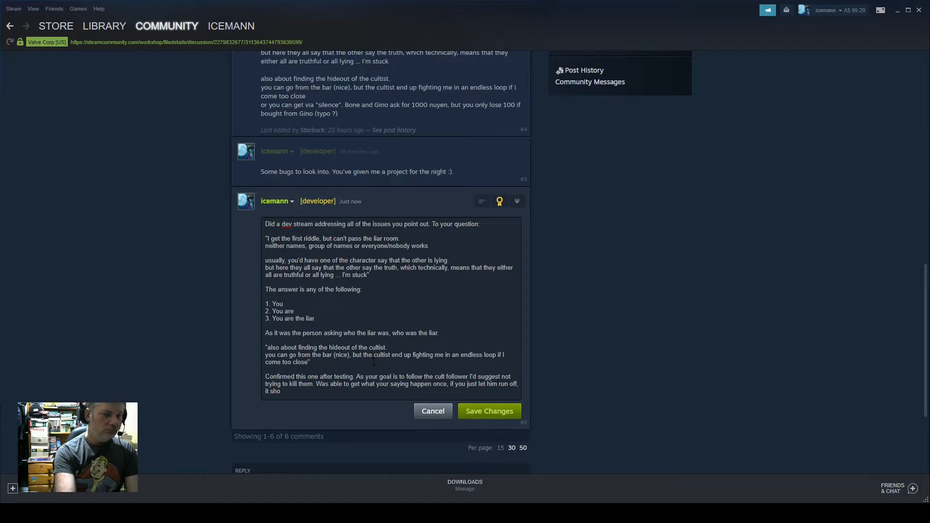
{"action": "type", "text": "uld not happen."}
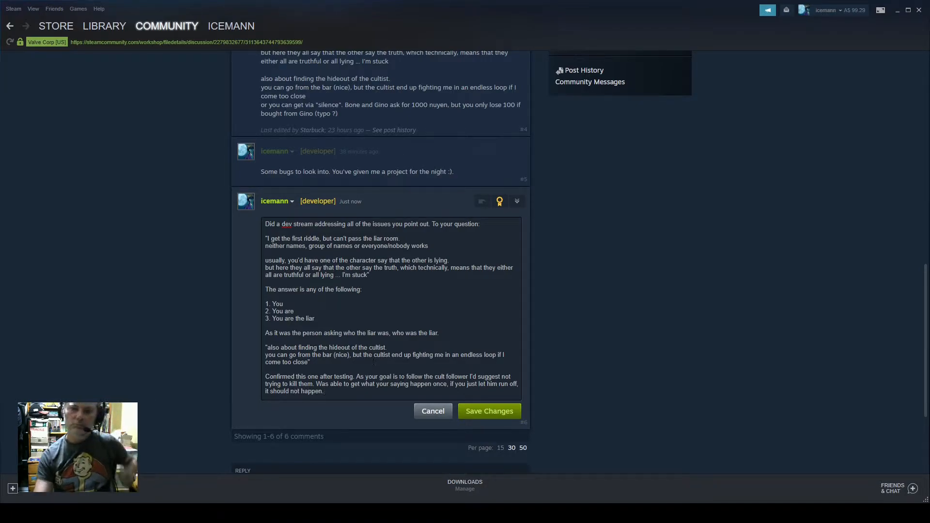
{"action": "left_click", "coordinate": [468, 416]}
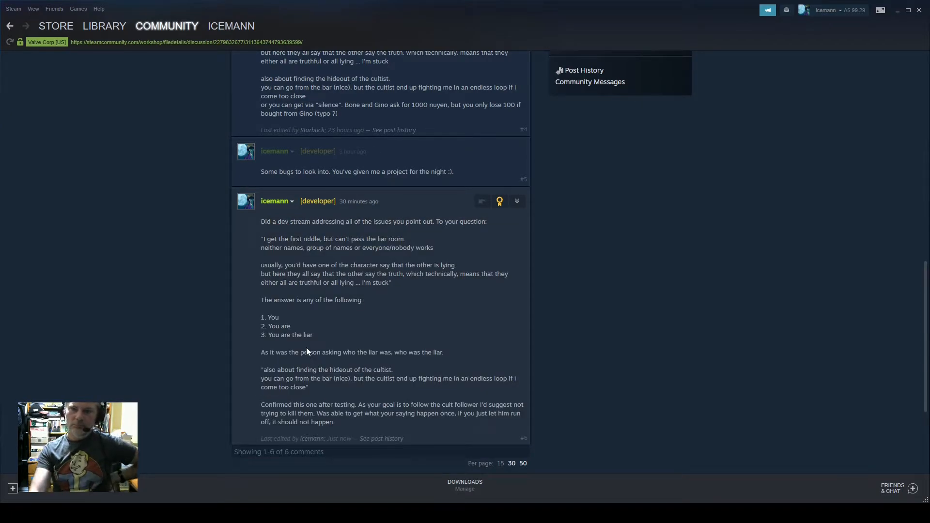
Review the player's bug report against the saved developer reply in the discussion thread.
{"action": "scroll", "coordinate": [270, 304], "scroll_direction": "up", "scroll_amount": 3}
{"action": "scroll", "coordinate": [150, 364], "scroll_direction": "down", "scroll_amount": 5}
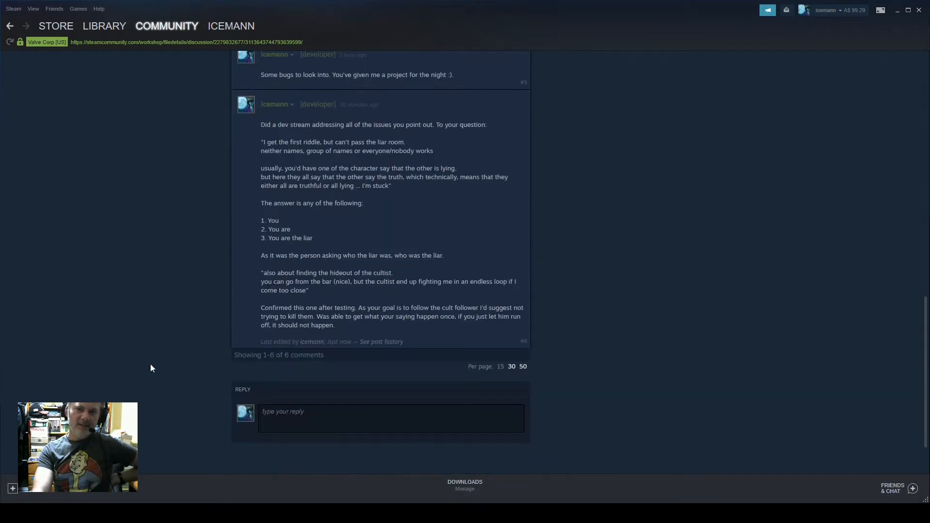
{"action": "scroll", "coordinate": [154, 364], "scroll_direction": "up", "scroll_amount": 4}
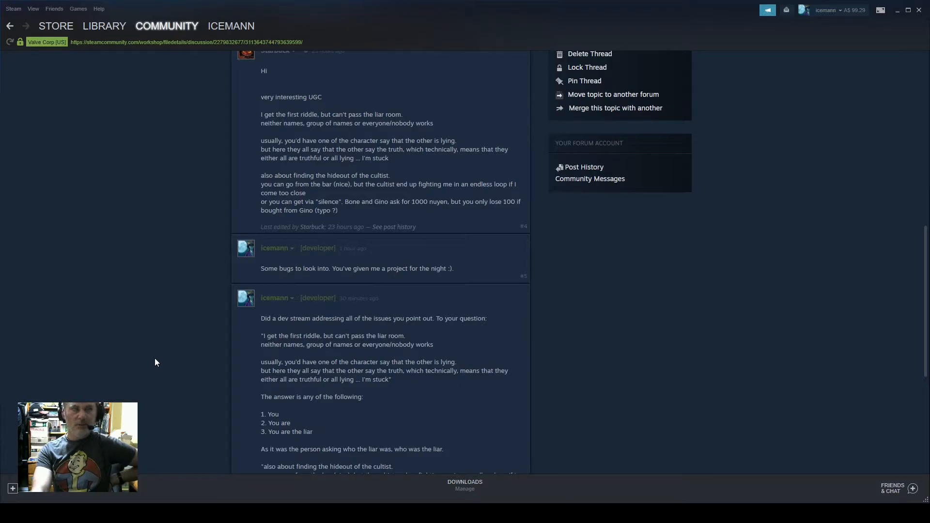
{"action": "scroll", "coordinate": [155, 358], "scroll_direction": "up", "scroll_amount": 4}
{"action": "scroll", "coordinate": [155, 359], "scroll_direction": "down", "scroll_amount": 4}
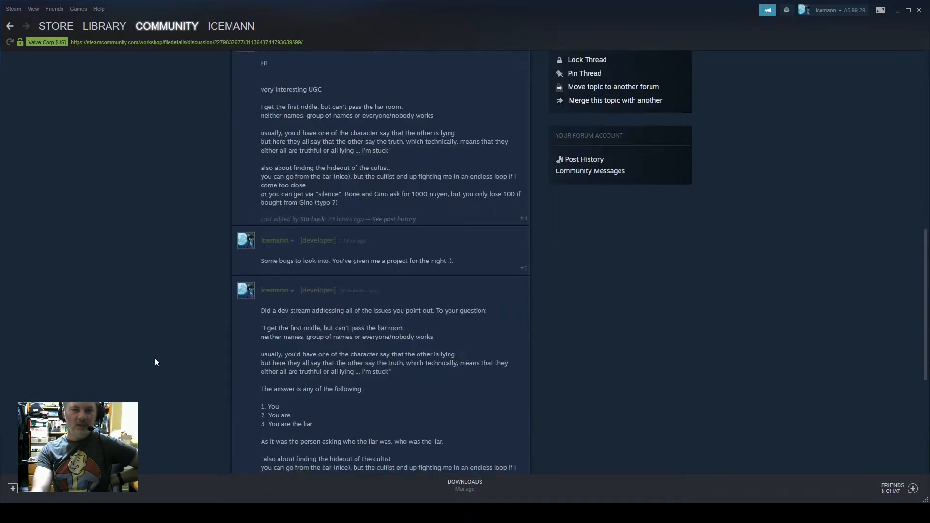
{"action": "scroll", "coordinate": [155, 362], "scroll_direction": "up", "scroll_amount": 1}
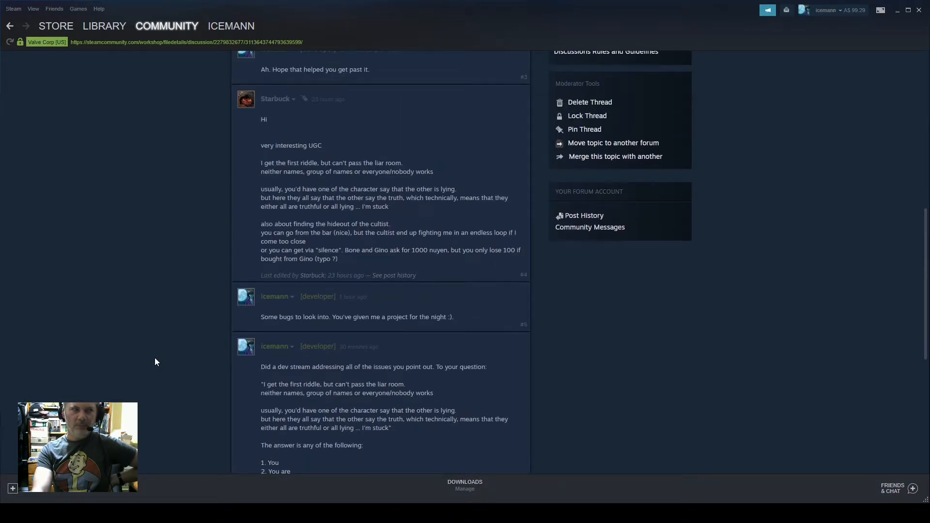
{"action": "scroll", "coordinate": [155, 362], "scroll_direction": "down", "scroll_amount": 2}
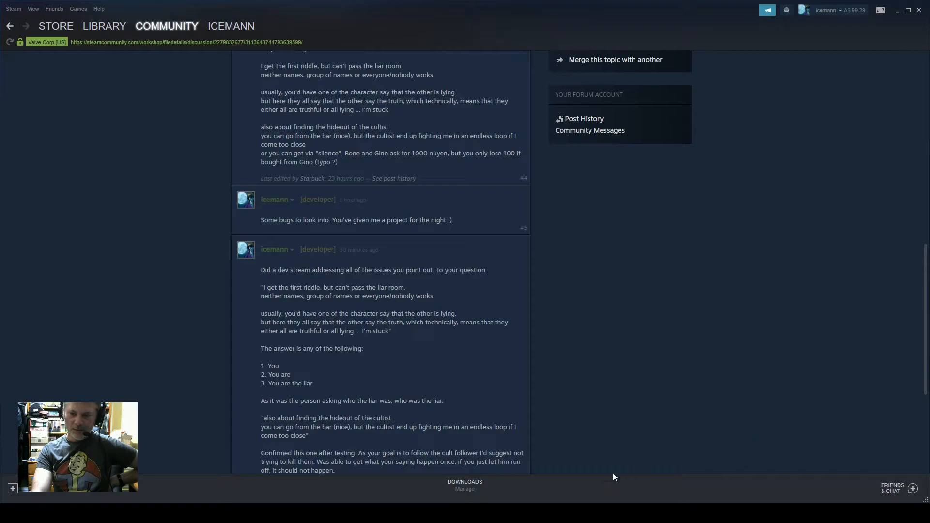
Switch to the Old Habits Mission Plan in Notepad and look up the primary quest line step for the cult investigation quest.
{"action": "left_click", "coordinate": [592, 512]}
{"action": "scroll", "coordinate": [339, 222], "scroll_direction": "down", "scroll_amount": 4}
{"action": "scroll", "coordinate": [328, 222], "scroll_direction": "down", "scroll_amount": 10}
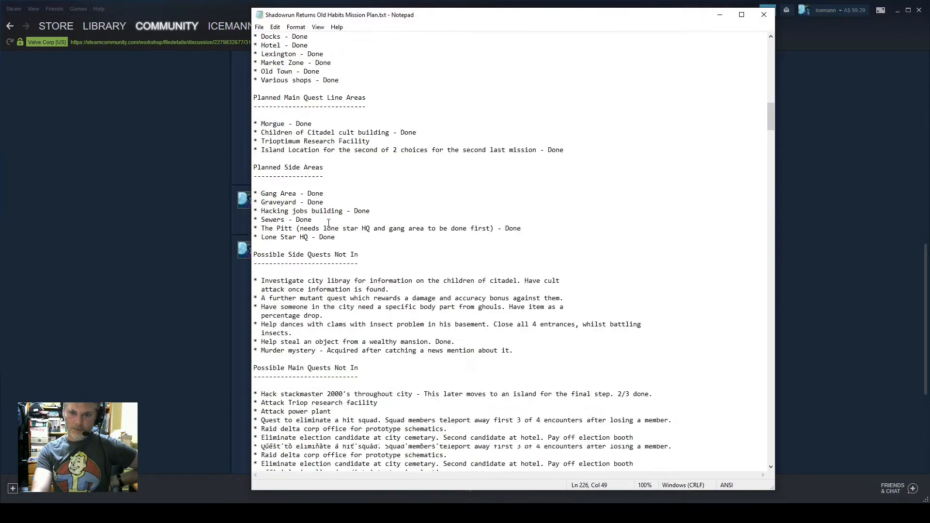
{"action": "scroll", "coordinate": [330, 220], "scroll_direction": "up", "scroll_amount": 14}
{"action": "scroll", "coordinate": [329, 220], "scroll_direction": "down", "scroll_amount": 20}
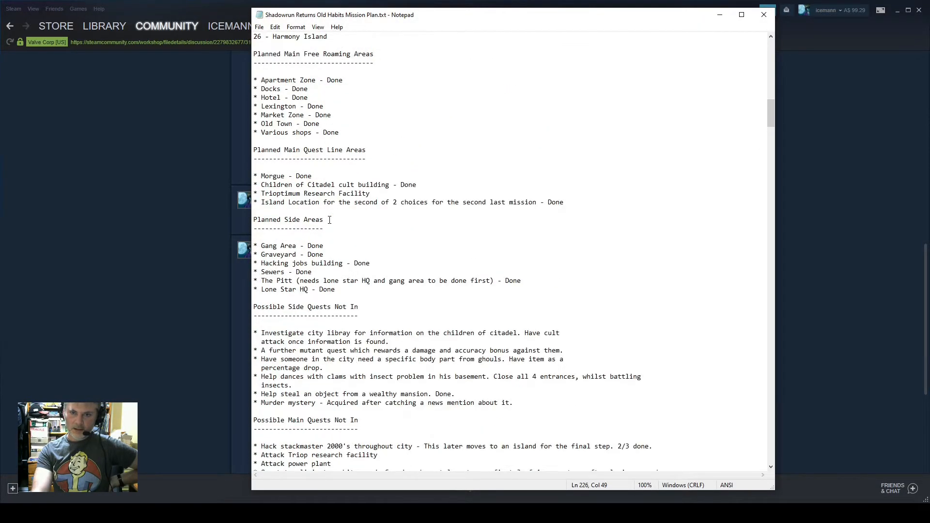
{"action": "scroll", "coordinate": [329, 220], "scroll_direction": "down", "scroll_amount": 16}
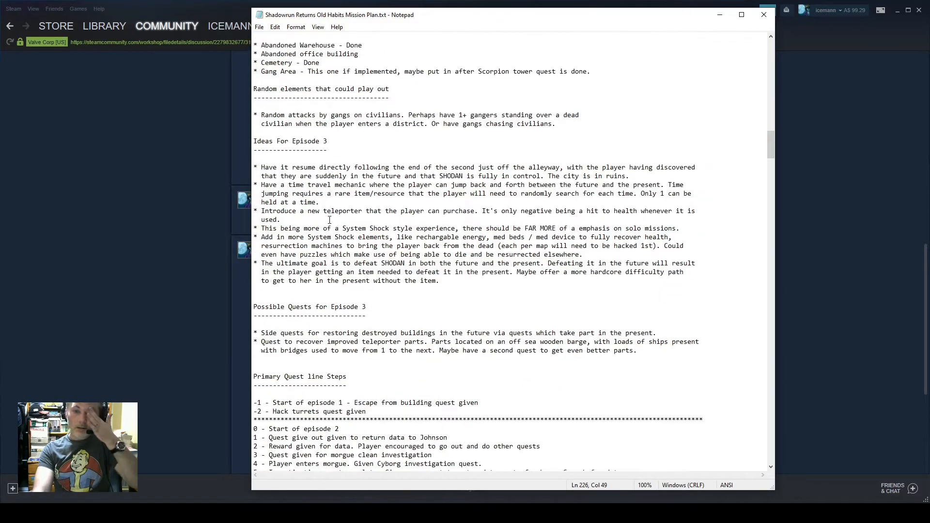
{"action": "scroll", "coordinate": [329, 221], "scroll_direction": "down", "scroll_amount": 3}
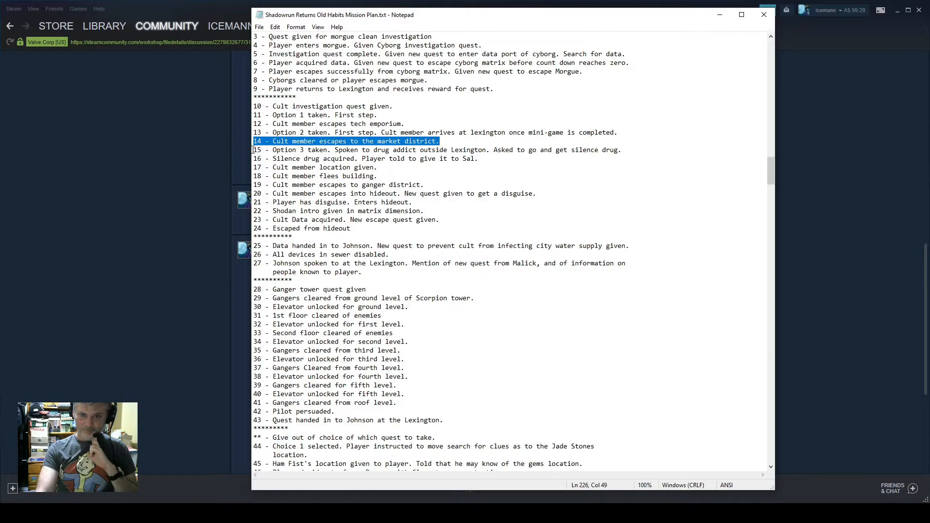
{"action": "left_click_drag", "start_coordinate": [253, 150], "coordinate": [258, 151]}
{"action": "left_click", "coordinate": [286, 124]}
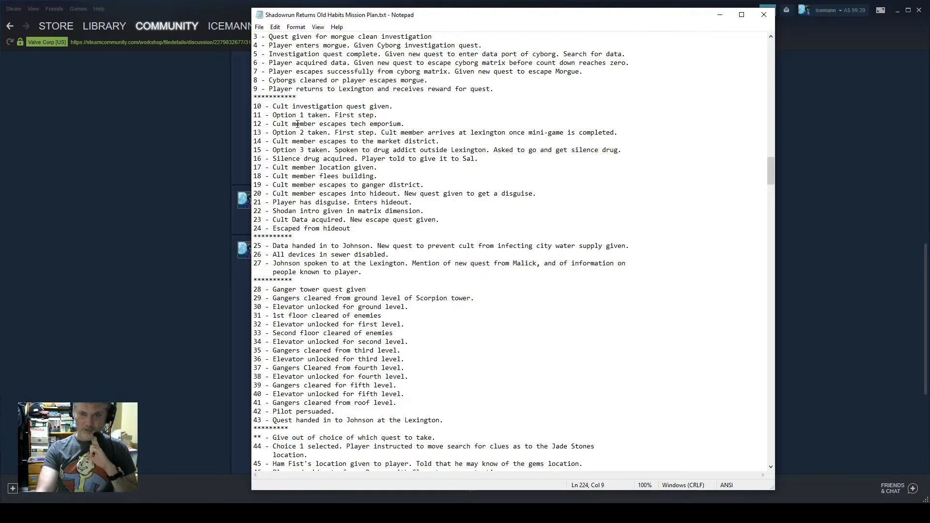
{"action": "left_click_drag", "start_coordinate": [254, 107], "coordinate": [429, 108]}
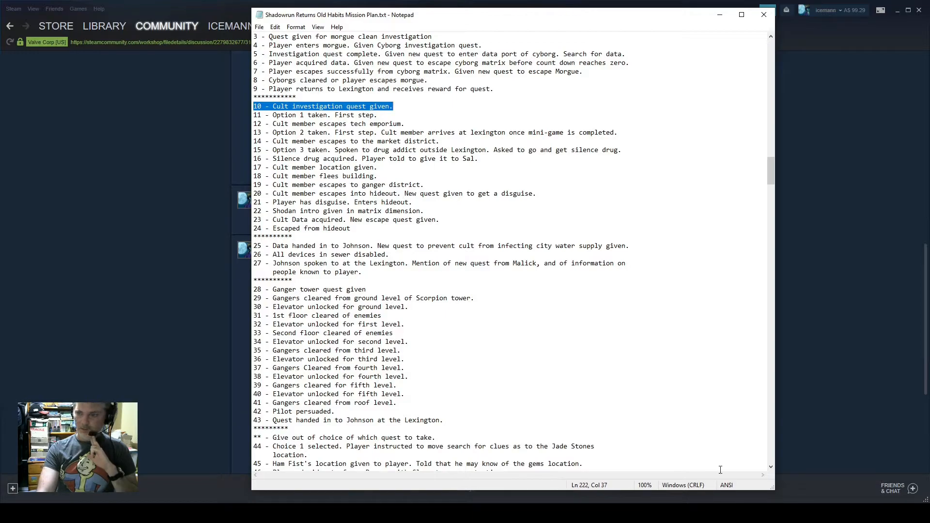
Switch to Shadowrun Editor, set primaryQuestlineStep in the scene scratchpad to the cult investigation step, and start a Market District playtest with the newest saved character.
{"action": "left_click", "coordinate": [740, 513]}
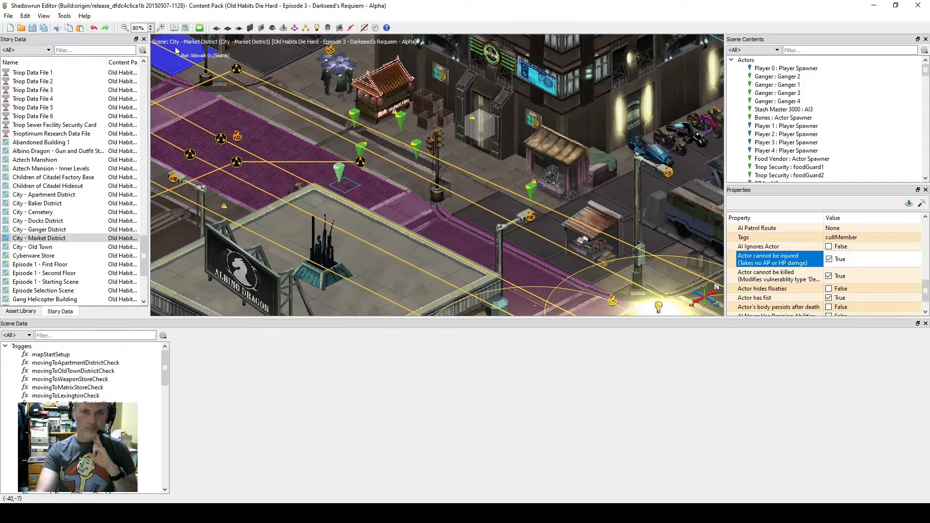
{"action": "left_click", "coordinate": [200, 28]}
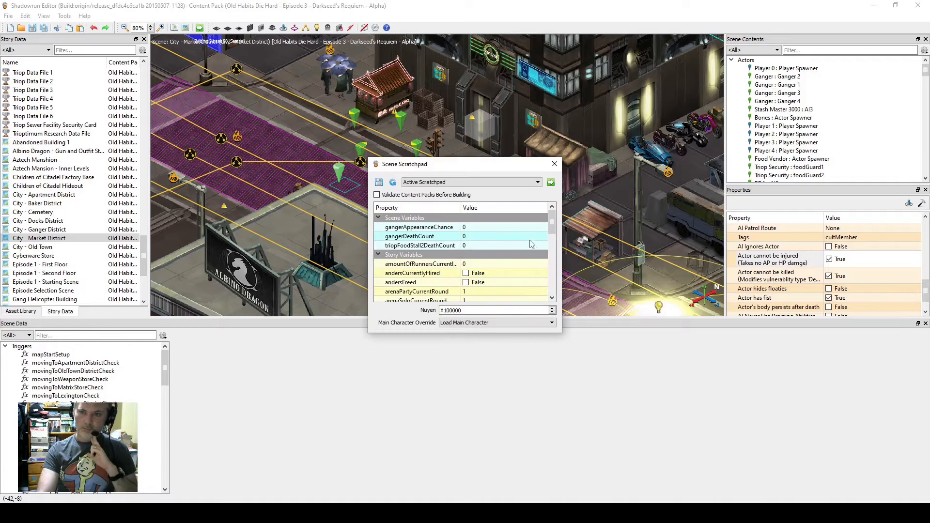
{"action": "left_click_drag", "start_coordinate": [555, 220], "coordinate": [557, 272]}
{"action": "left_click", "coordinate": [482, 264]}
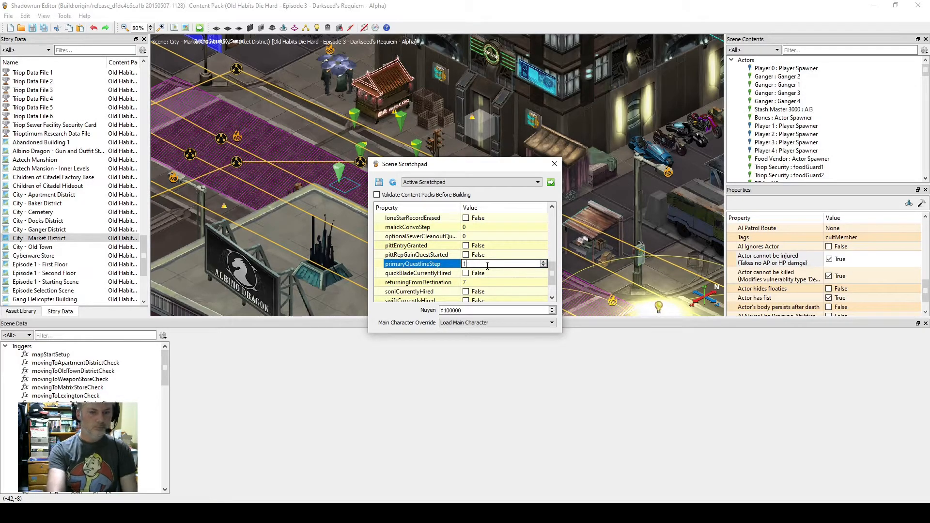
{"action": "key", "text": "Return"}
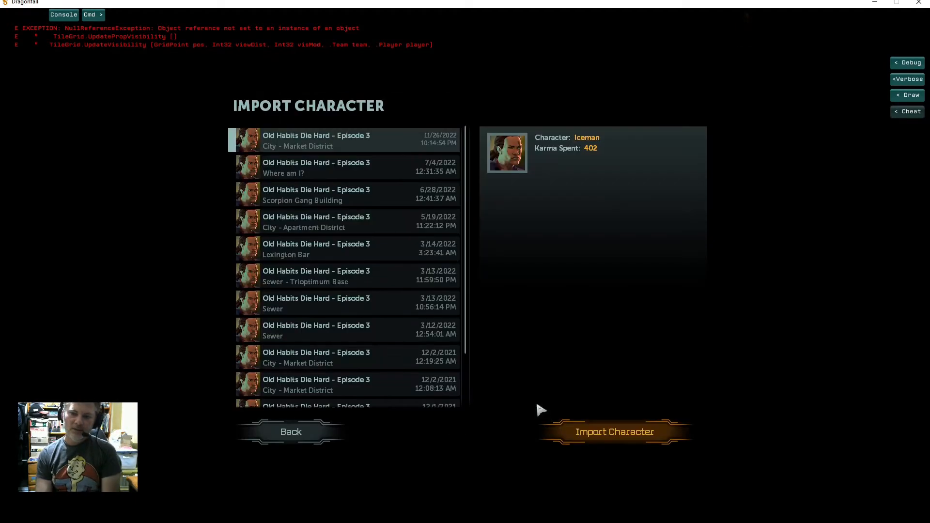
{"action": "left_click", "coordinate": [590, 431]}
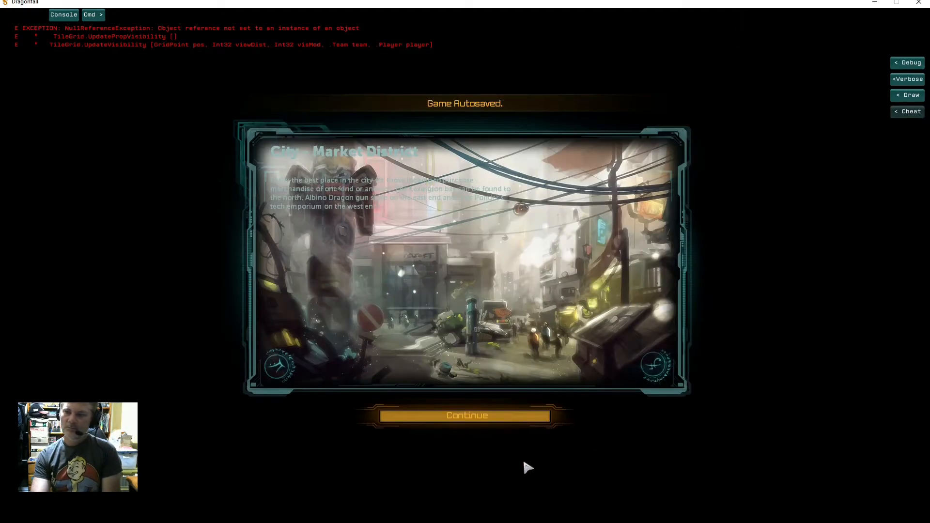
{"action": "left_click", "coordinate": [484, 420]}
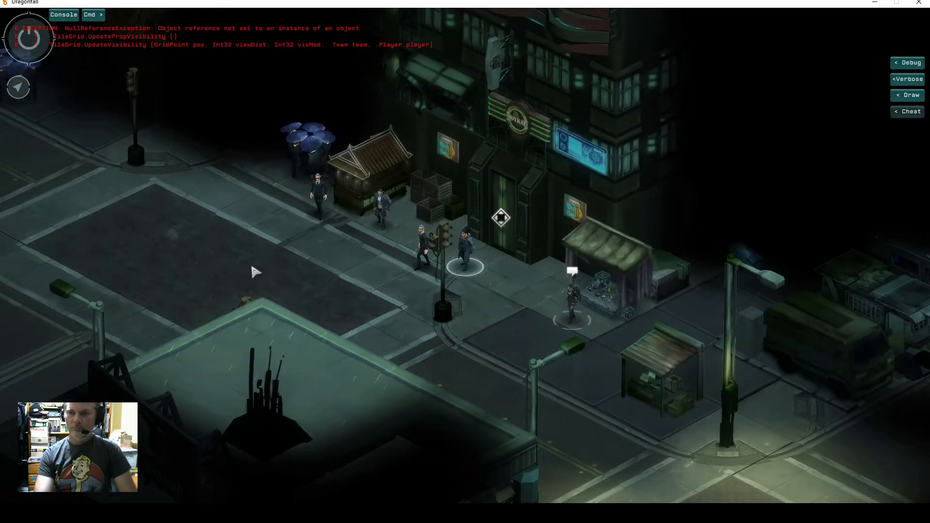
Ask Sal about the Children of Citadel and the silence she wants, and finish the conversation by agreeing to help.
{"action": "left_click", "coordinate": [573, 317]}
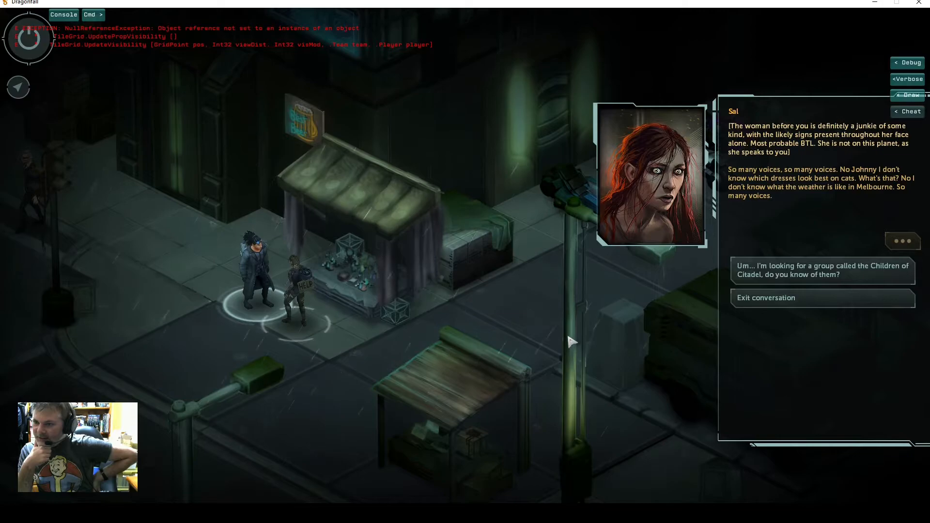
{"action": "left_click", "coordinate": [785, 270]}
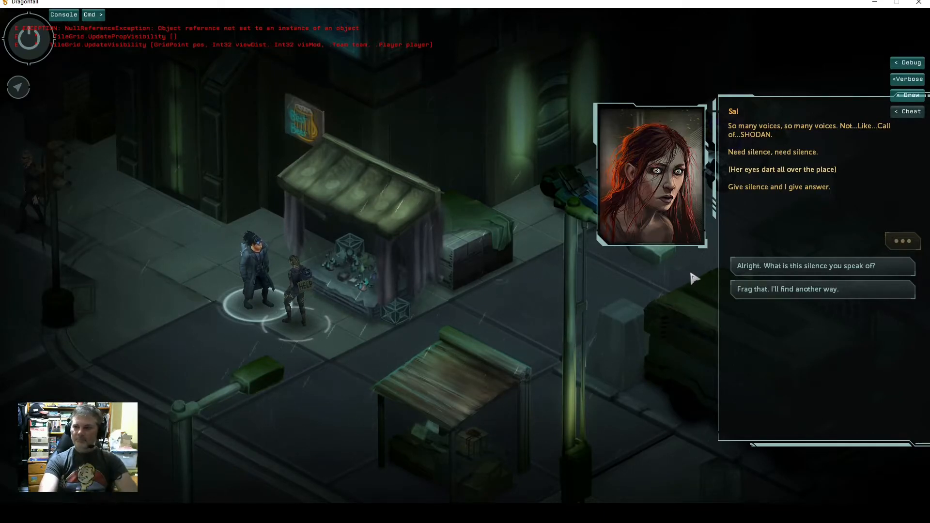
{"action": "left_click", "coordinate": [783, 266]}
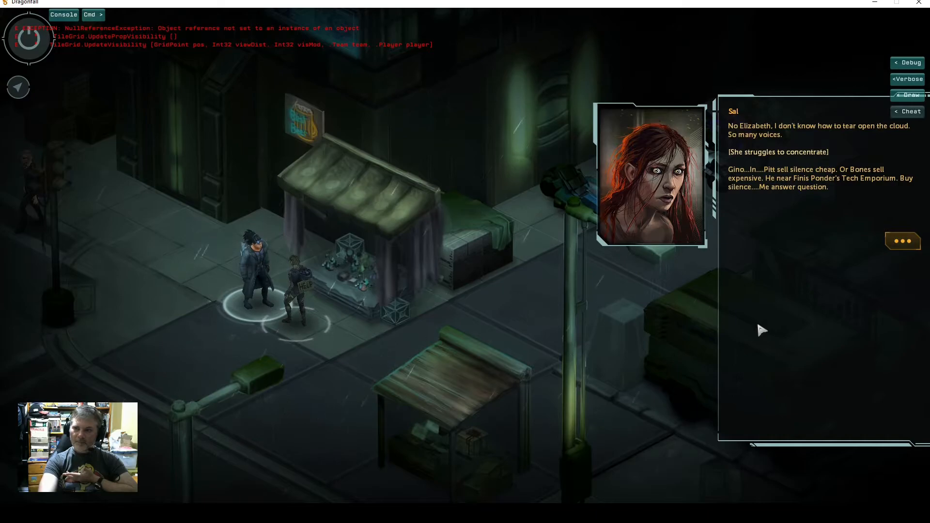
{"action": "left_click", "coordinate": [904, 244]}
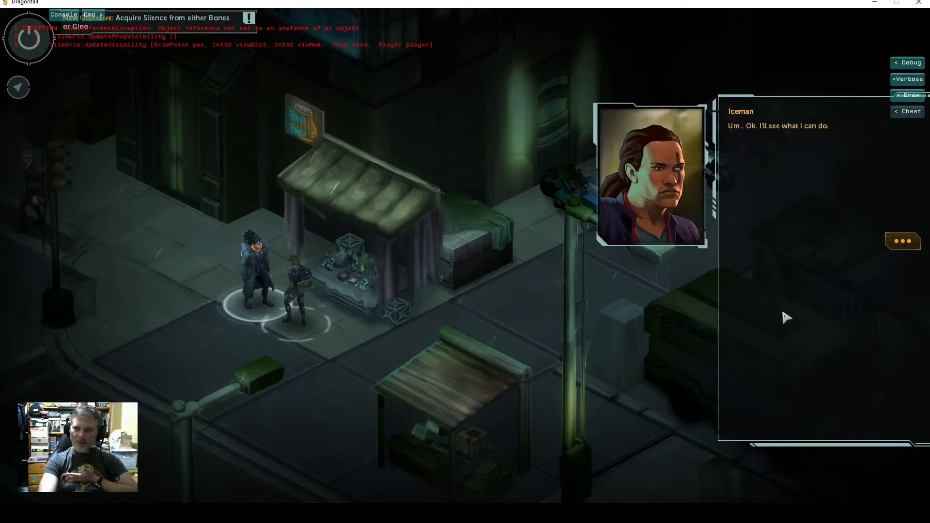
{"action": "left_click", "coordinate": [903, 241]}
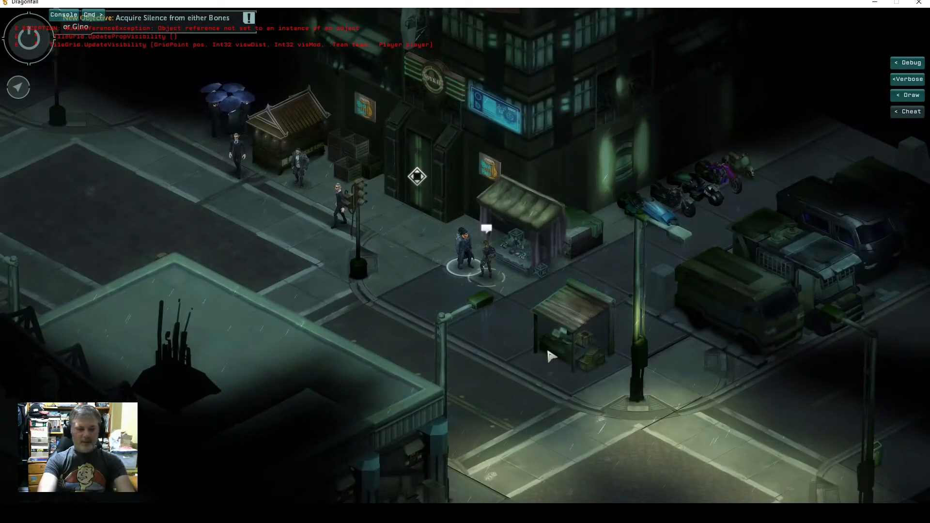
Walk the character across the Market District to Bones near the tech emporium and ask him about the drug called "silence".
{"action": "key", "text": "a"}
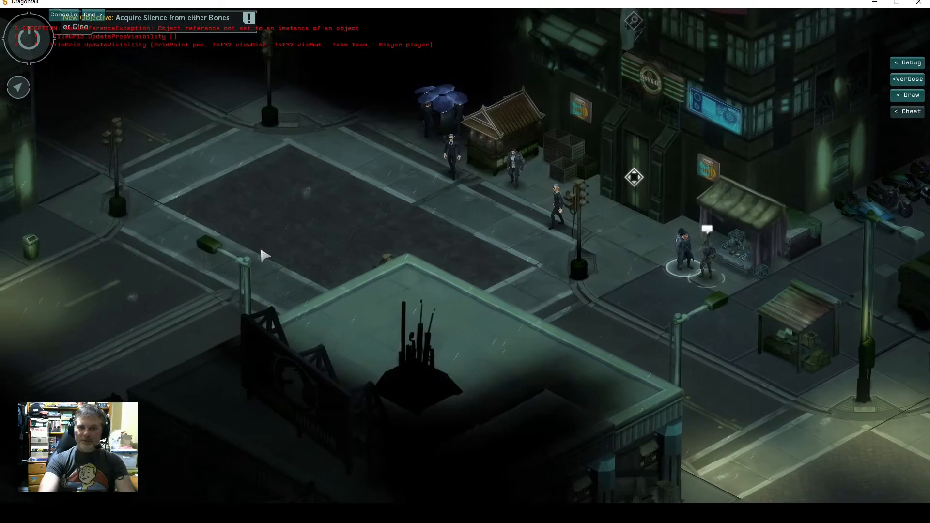
{"action": "left_click", "coordinate": [260, 248]}
{"action": "key", "text": "a"}
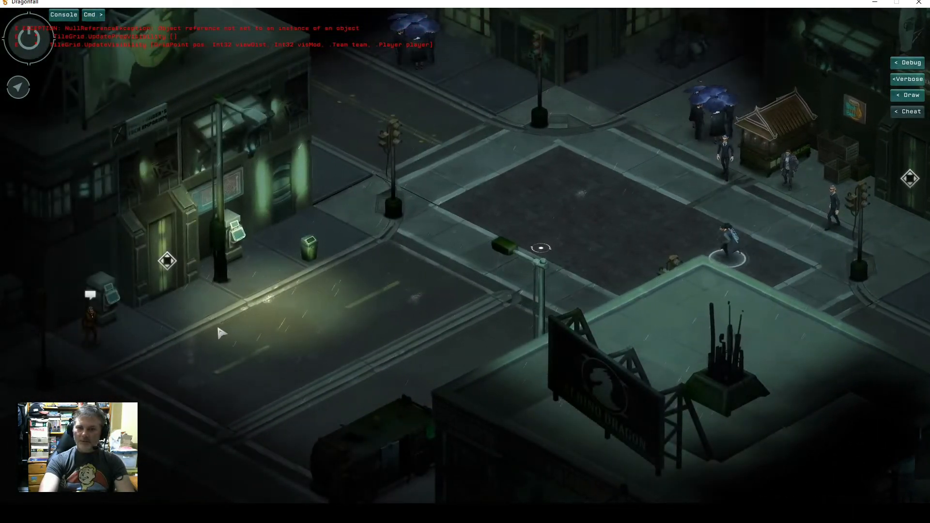
{"action": "left_click", "coordinate": [202, 333]}
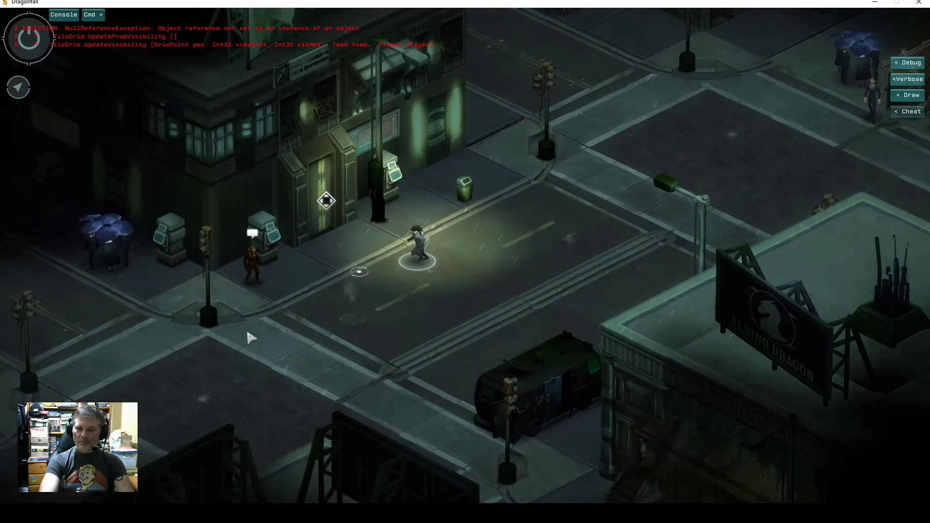
{"action": "left_click", "coordinate": [259, 289]}
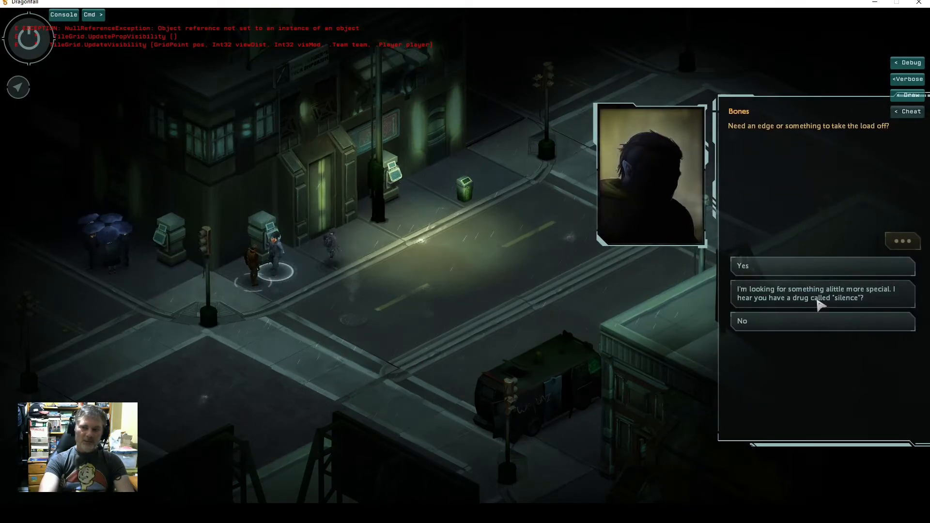
{"action": "left_click", "coordinate": [783, 297]}
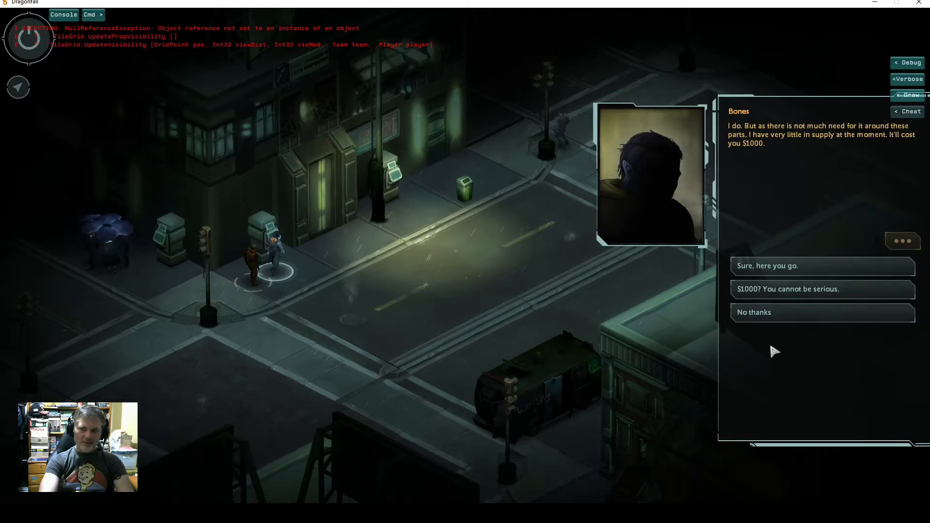
Object to Bones's $1000 price for silence, finish that conversation and start talking to him again.
{"action": "left_click", "coordinate": [784, 294]}
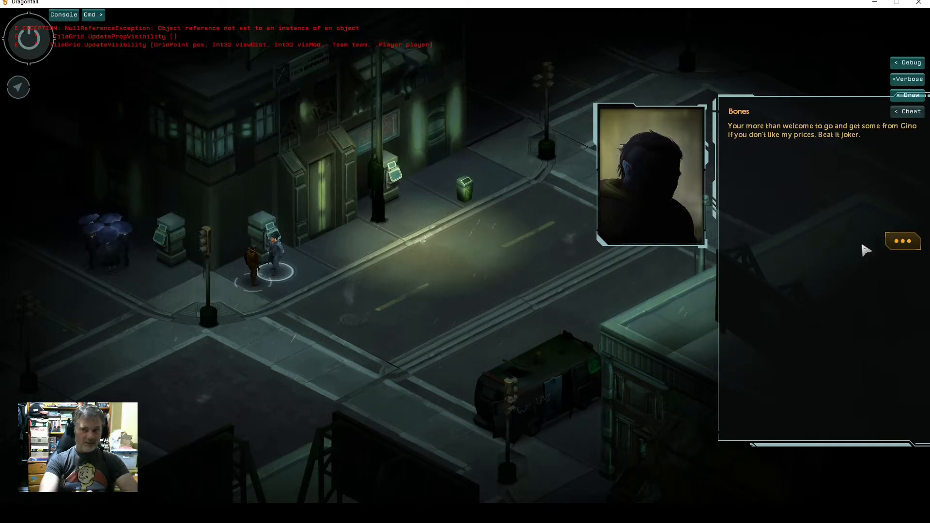
{"action": "left_click", "coordinate": [903, 242]}
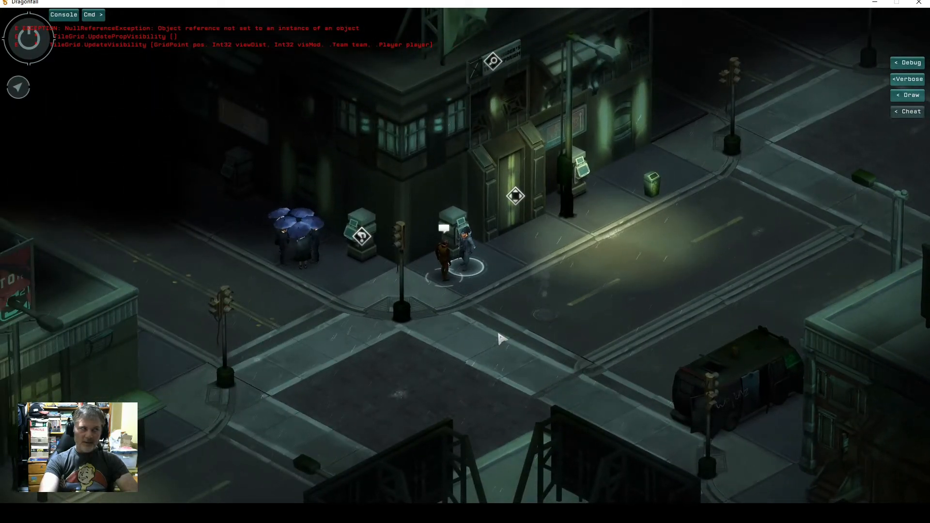
{"action": "left_click", "coordinate": [462, 254]}
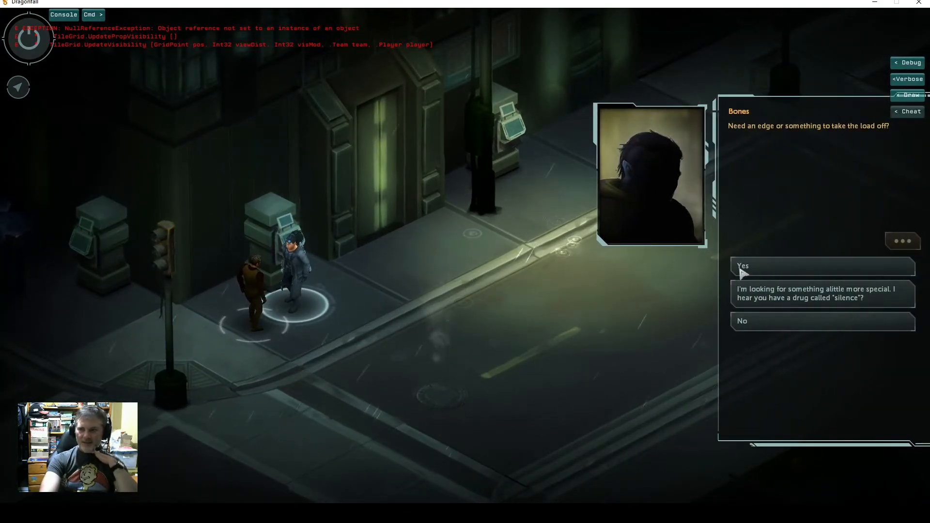
Browse the consumables and their prices in Bones's store, and leave without buying anything.
{"action": "left_click", "coordinate": [774, 269]}
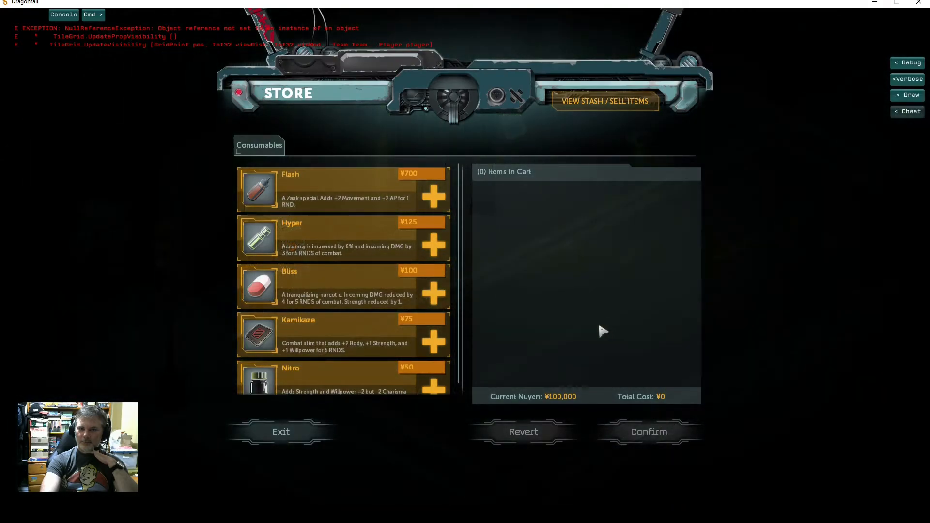
{"action": "scroll", "coordinate": [435, 284], "scroll_direction": "down", "scroll_amount": 1}
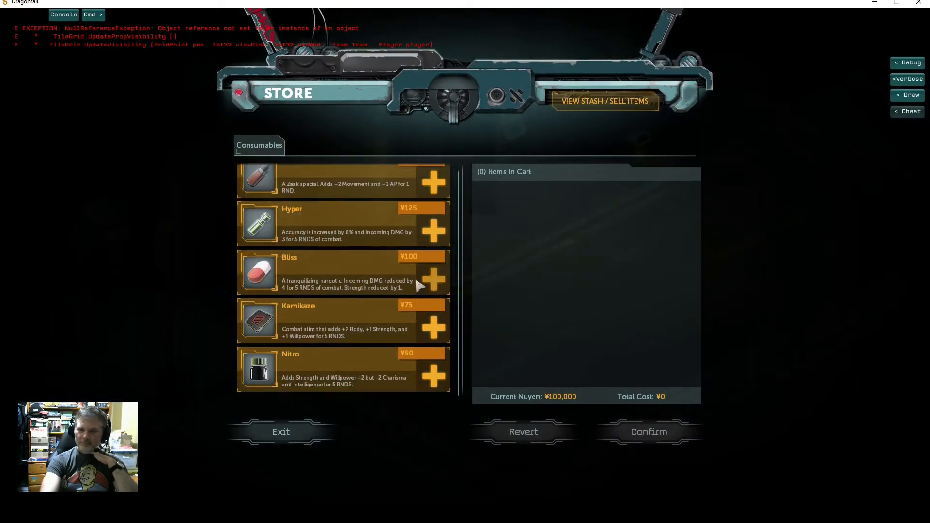
{"action": "scroll", "coordinate": [402, 287], "scroll_direction": "up", "scroll_amount": 1}
{"action": "scroll", "coordinate": [402, 287], "scroll_direction": "down", "scroll_amount": 1}
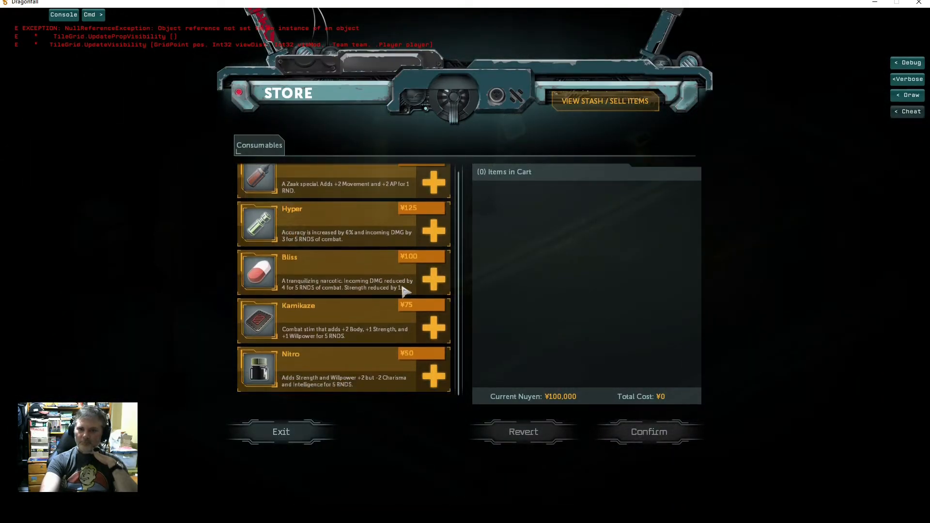
{"action": "left_click", "coordinate": [305, 436]}
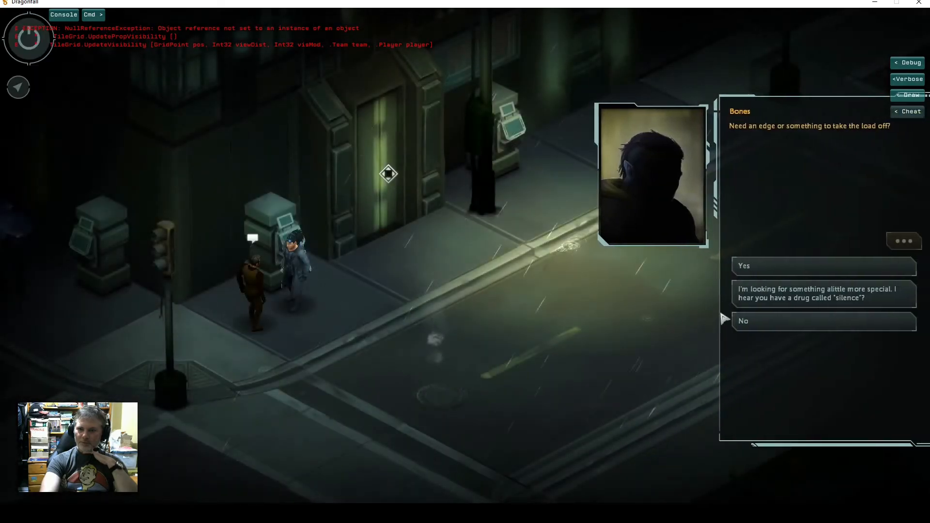
Ask Bones for the drug called "silence" and agree to buy it for $1000.
{"action": "left_click", "coordinate": [804, 292]}
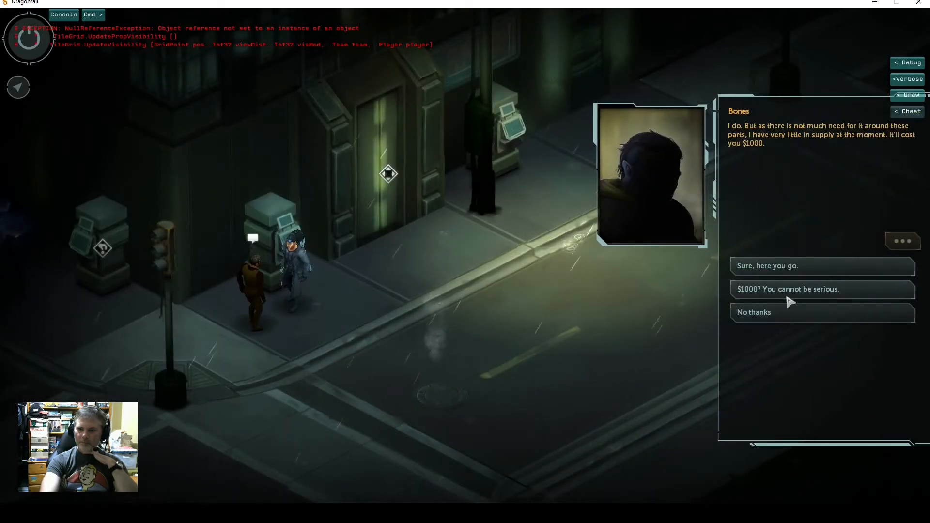
{"action": "left_click", "coordinate": [788, 271]}
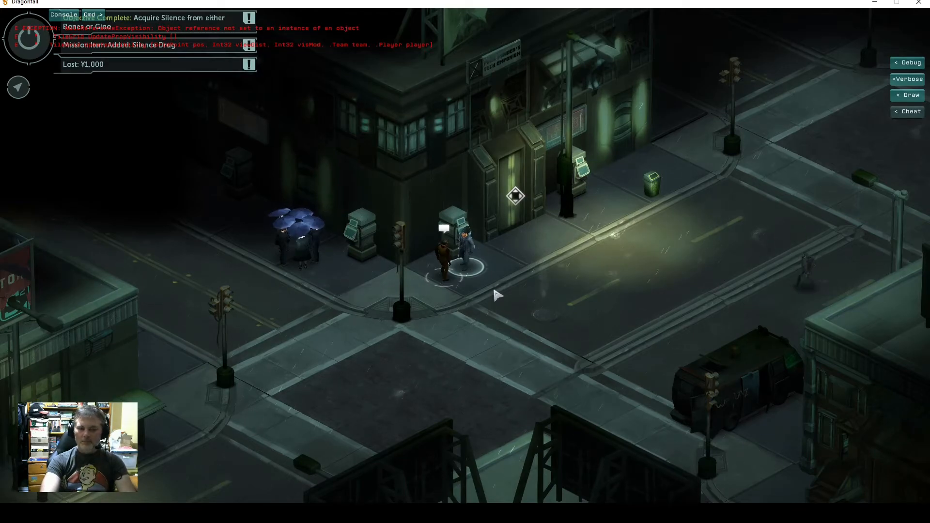
Walk the character back across the Market District to Sal beside the covered market stall and talk to her.
{"action": "key", "text": "d"}
{"action": "left_click", "coordinate": [626, 216]}
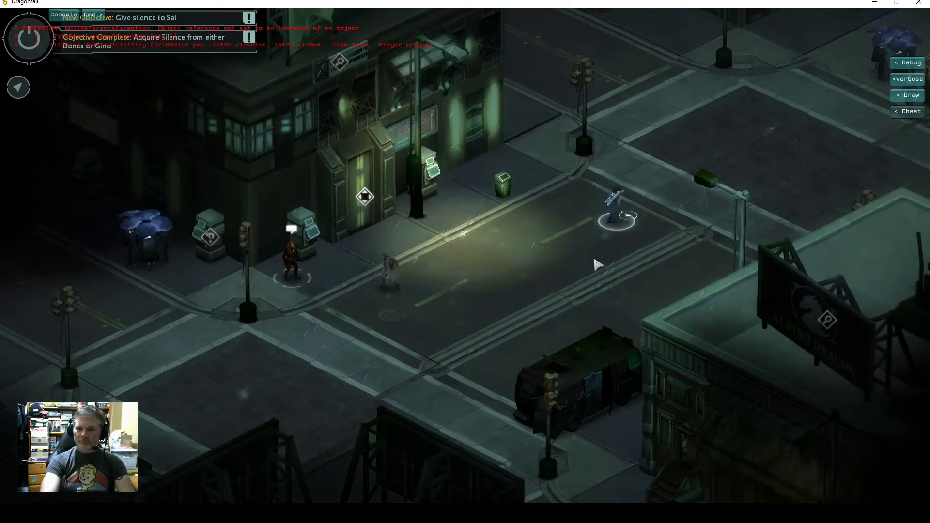
{"action": "key", "text": "w"}
{"action": "key", "text": "d"}
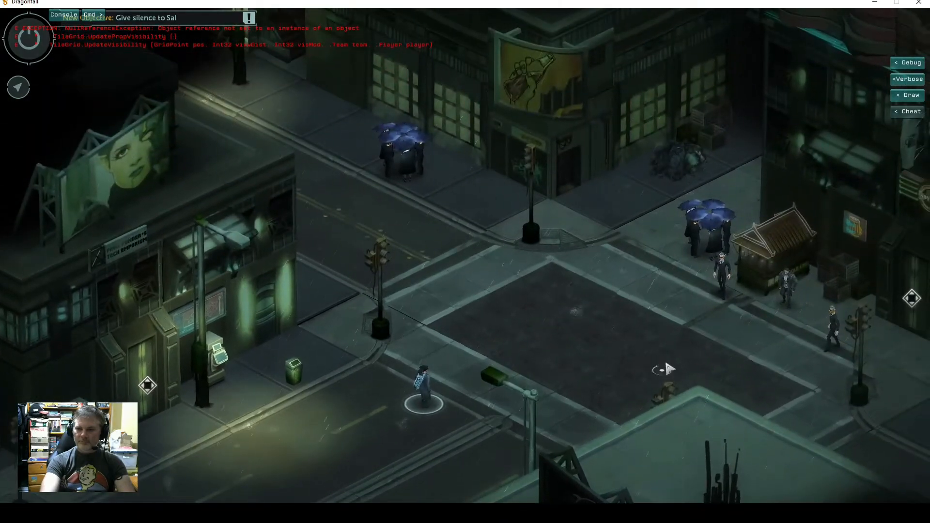
{"action": "left_click", "coordinate": [666, 369]}
{"action": "key", "text": "d"}
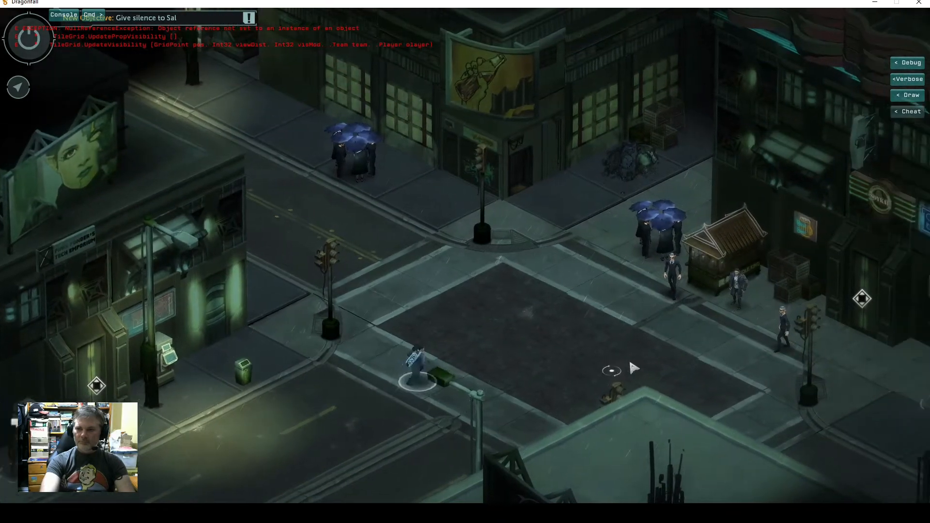
{"action": "key", "text": "d"}
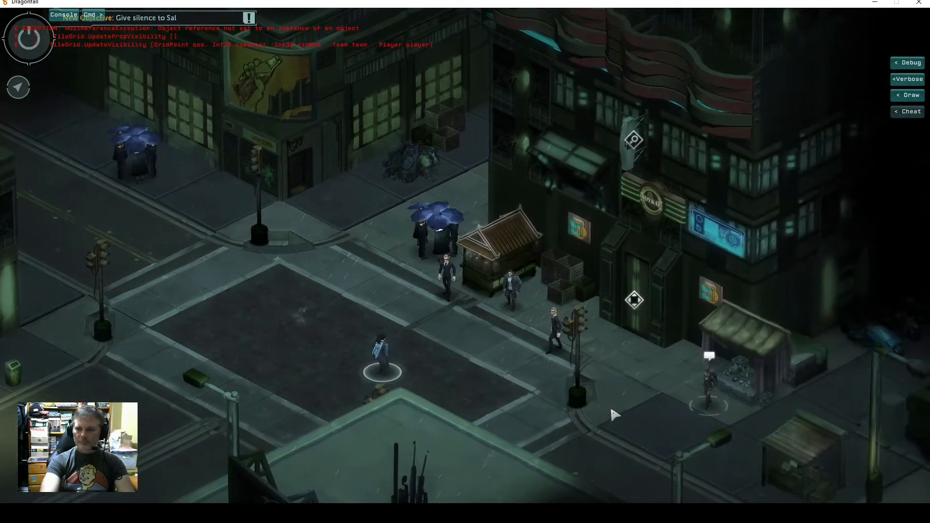
{"action": "left_click", "coordinate": [614, 404]}
{"action": "key", "text": "s"}
{"action": "key", "text": "d"}
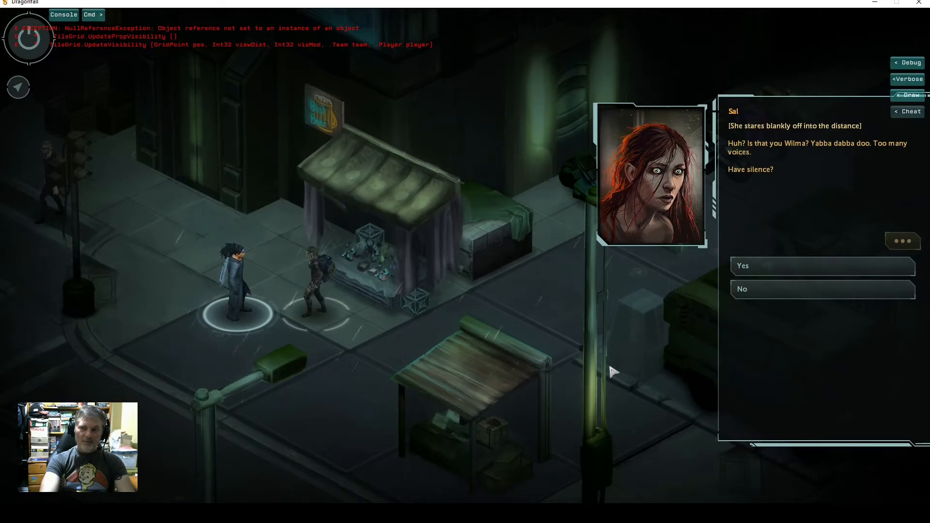
Tell Sal you have the silence, hand it over and continue through her dialogue.
{"action": "left_click", "coordinate": [760, 267]}
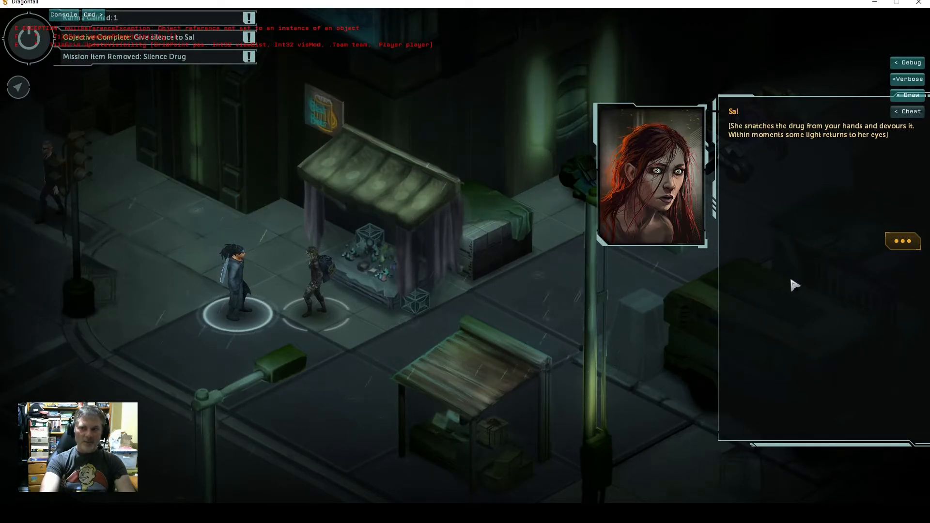
{"action": "left_click", "coordinate": [904, 248]}
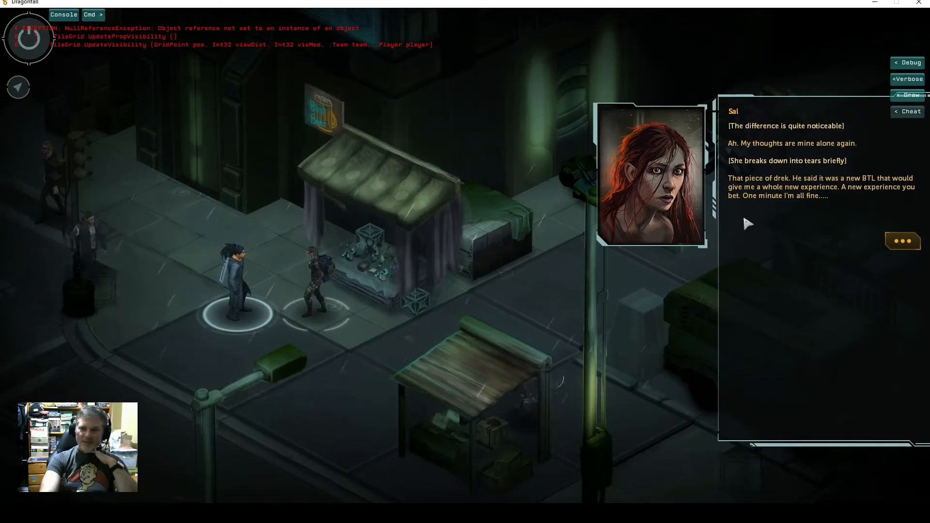
Advance the conversation with Sal about the BTL chip and the Children of the Citadel until she gives the dealer's location.
{"action": "left_click", "coordinate": [891, 241]}
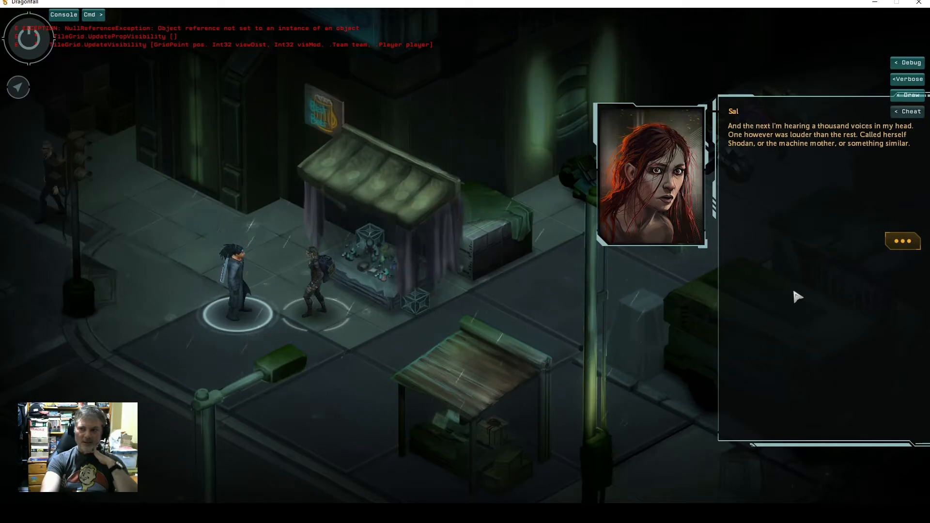
{"action": "left_click", "coordinate": [903, 245]}
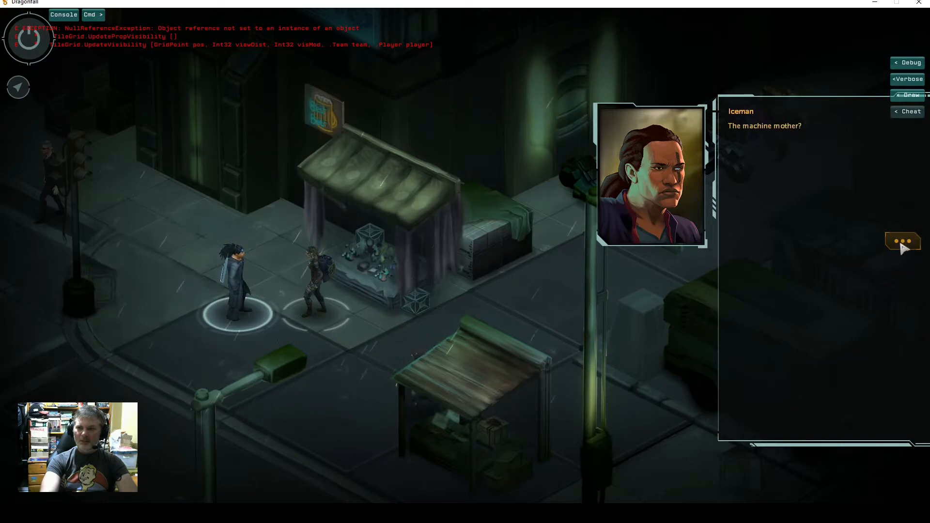
{"action": "left_click", "coordinate": [903, 242]}
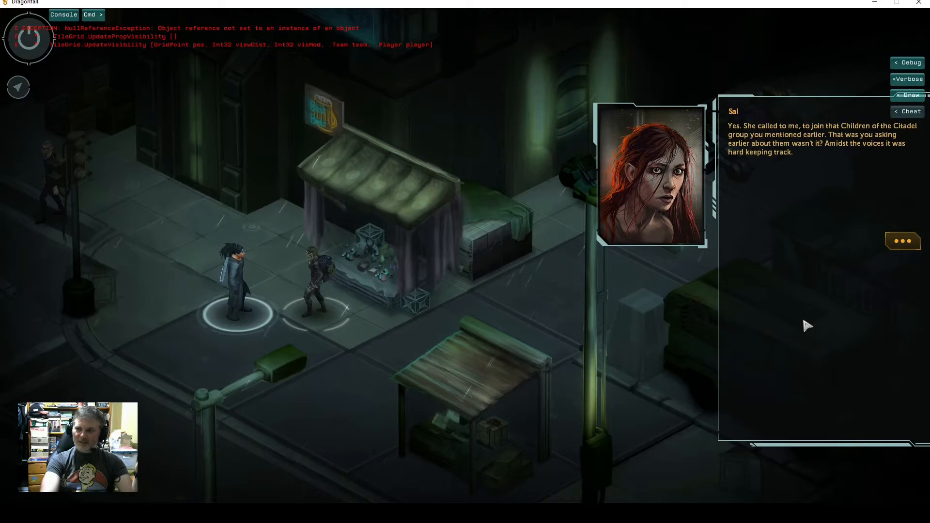
{"action": "left_click", "coordinate": [910, 244]}
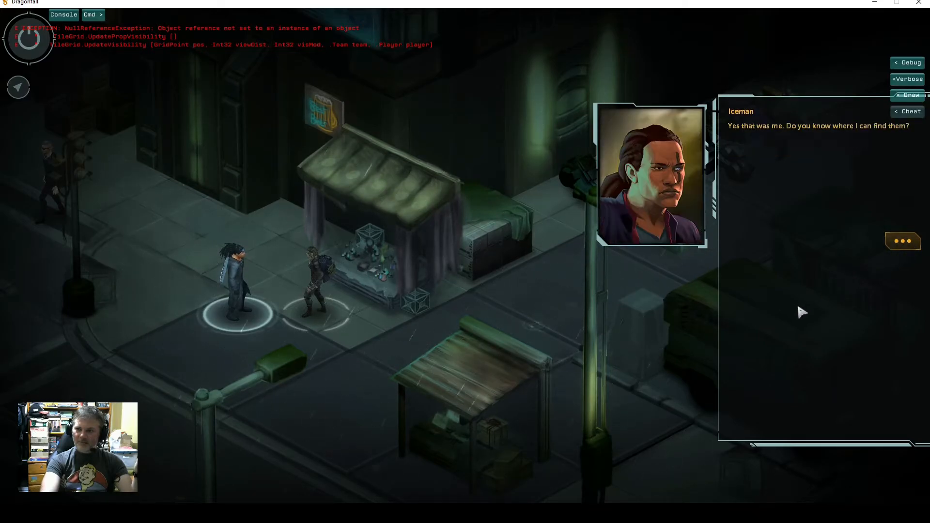
{"action": "left_click", "coordinate": [902, 245]}
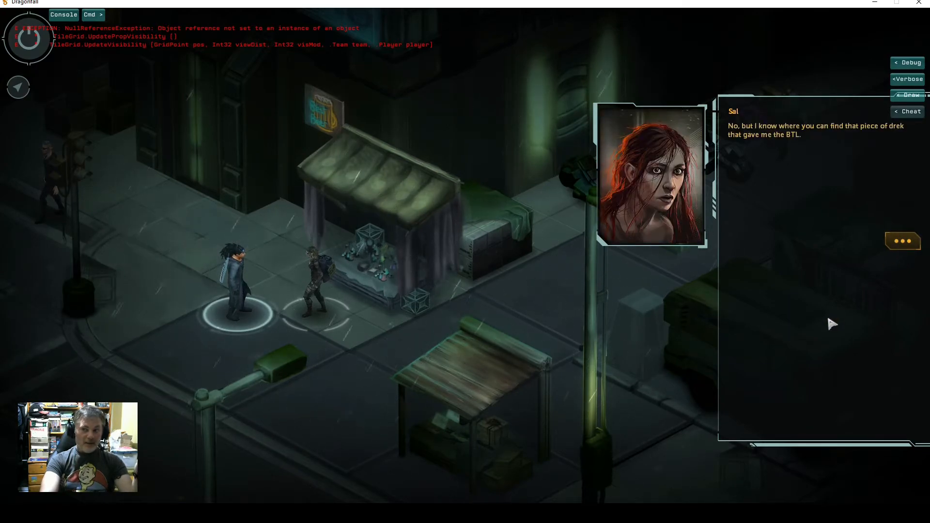
{"action": "left_click", "coordinate": [910, 243]}
{"action": "left_click", "coordinate": [903, 244]}
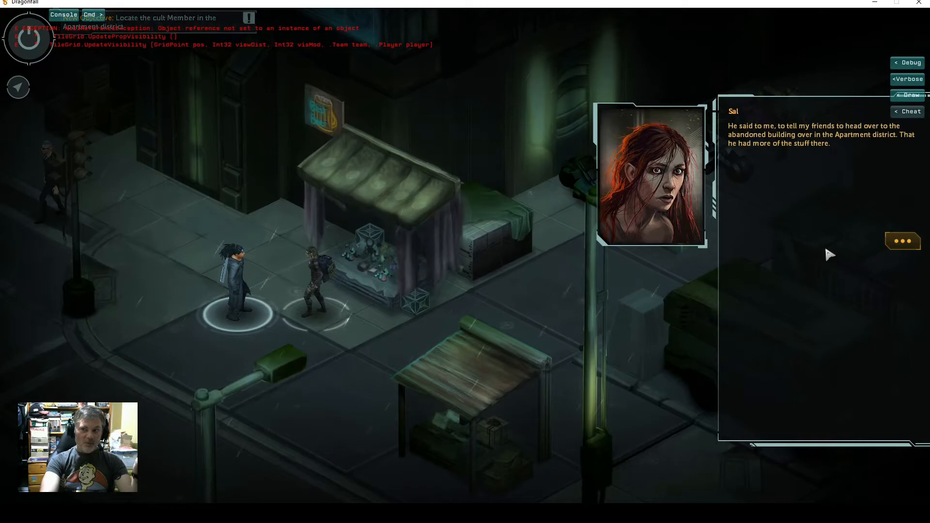
Play through Iceman's thanks and Sal's favor request to finish the conversation with her.
{"action": "left_click", "coordinate": [900, 245]}
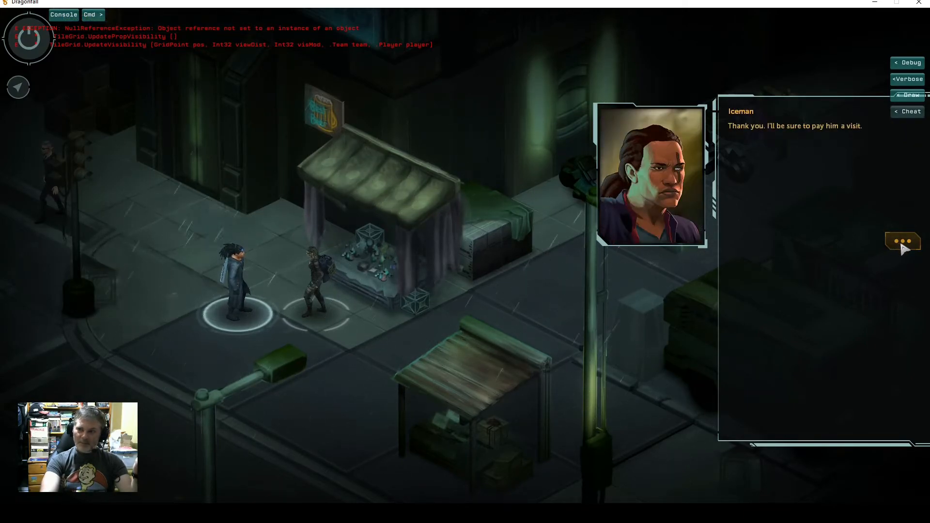
{"action": "left_click", "coordinate": [902, 247]}
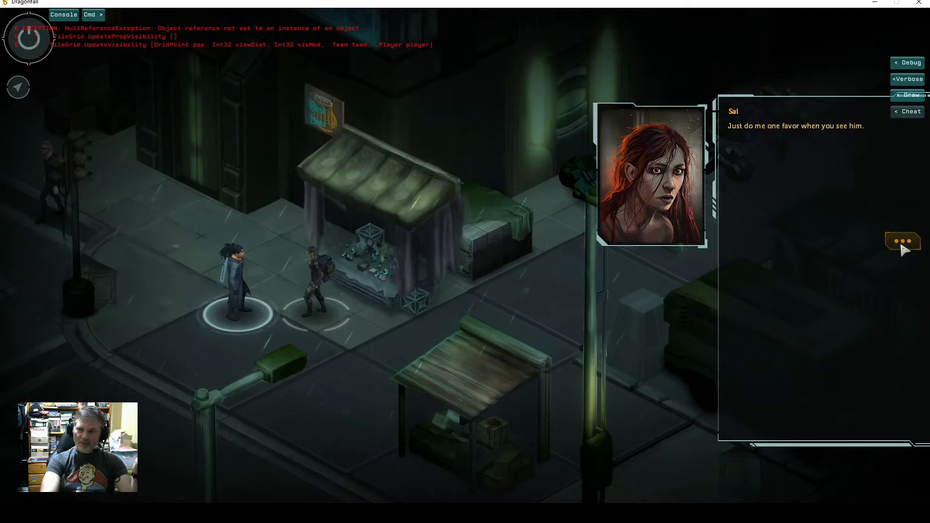
{"action": "left_click", "coordinate": [902, 247]}
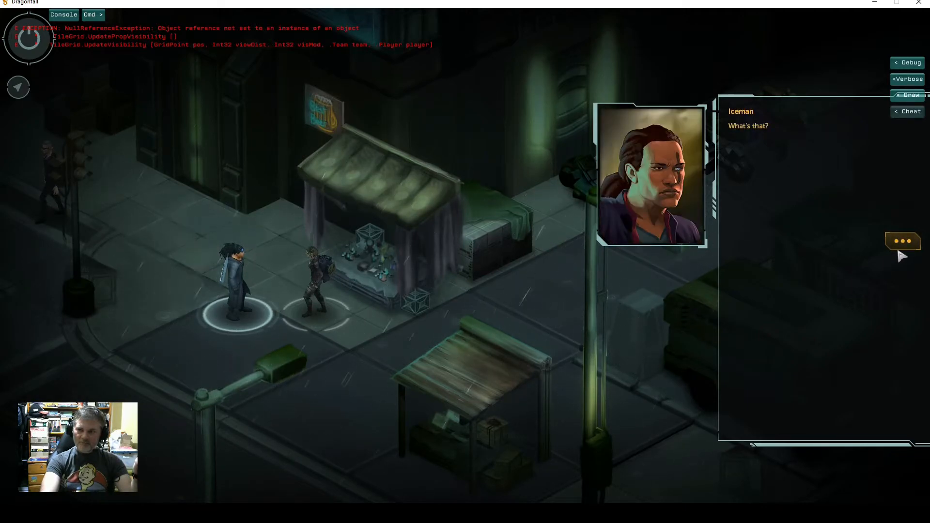
{"action": "left_click", "coordinate": [902, 243]}
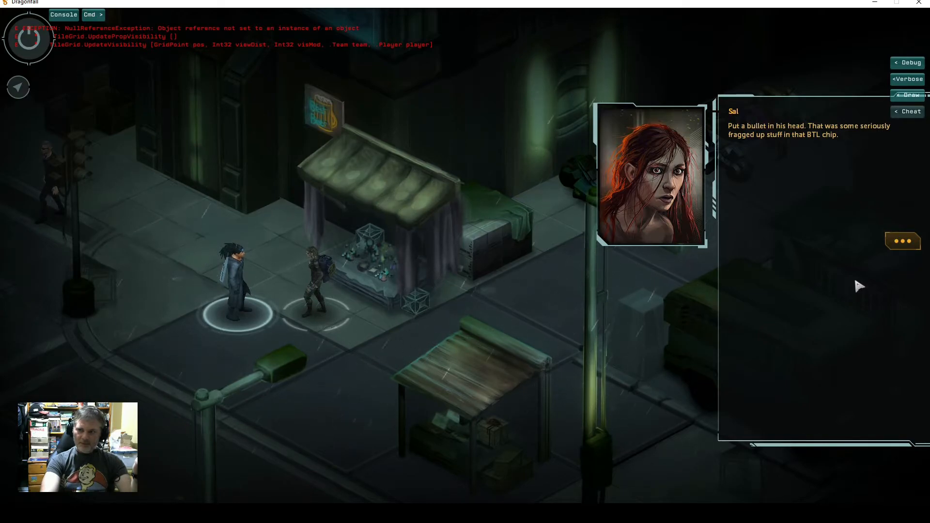
{"action": "left_click", "coordinate": [899, 244]}
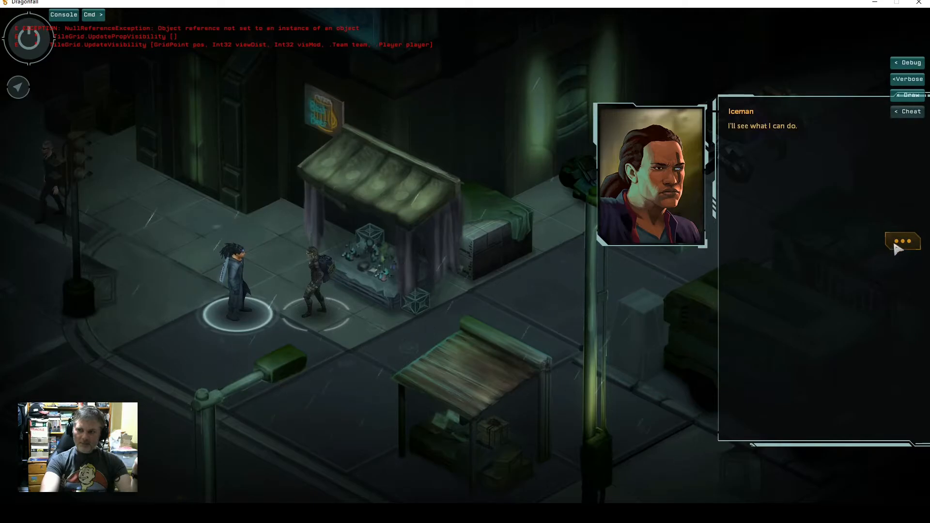
{"action": "left_click", "coordinate": [896, 247]}
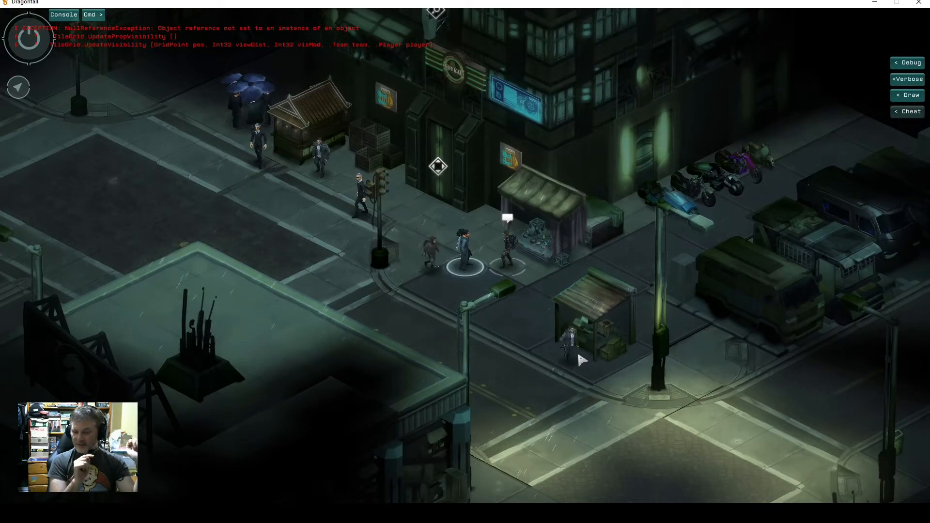
Switch to Steam and review the workshop discussion replies about the liar riddle, the cultist hideout and the Silence price.
{"action": "key", "text": "alt+Tab"}
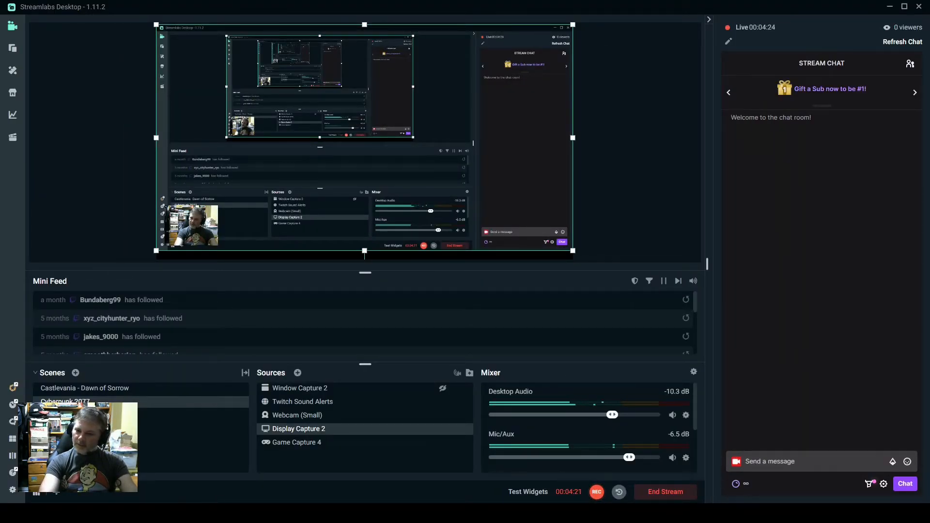
{"action": "key", "text": "alt+Tab"}
{"action": "key", "text": "alt+Tab"}
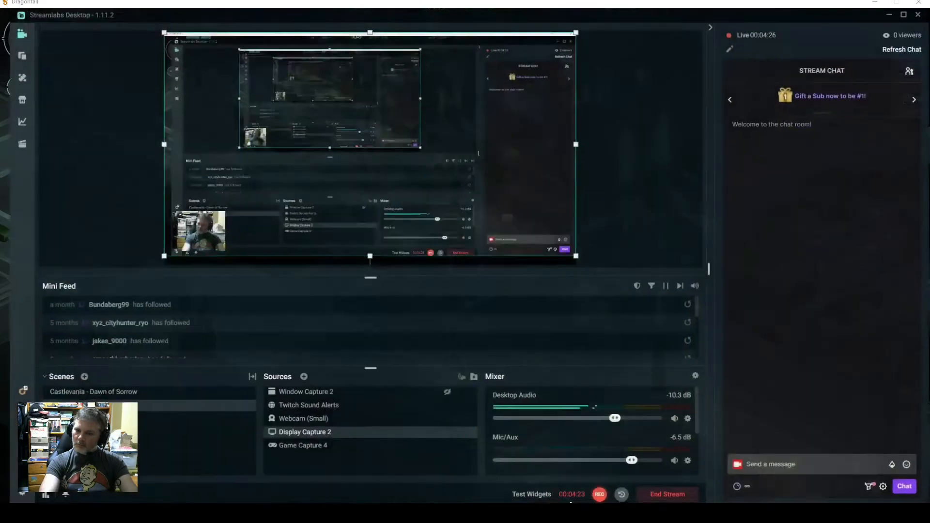
{"action": "key", "text": "alt+Tab"}
{"action": "key", "text": "alt+Tab"}
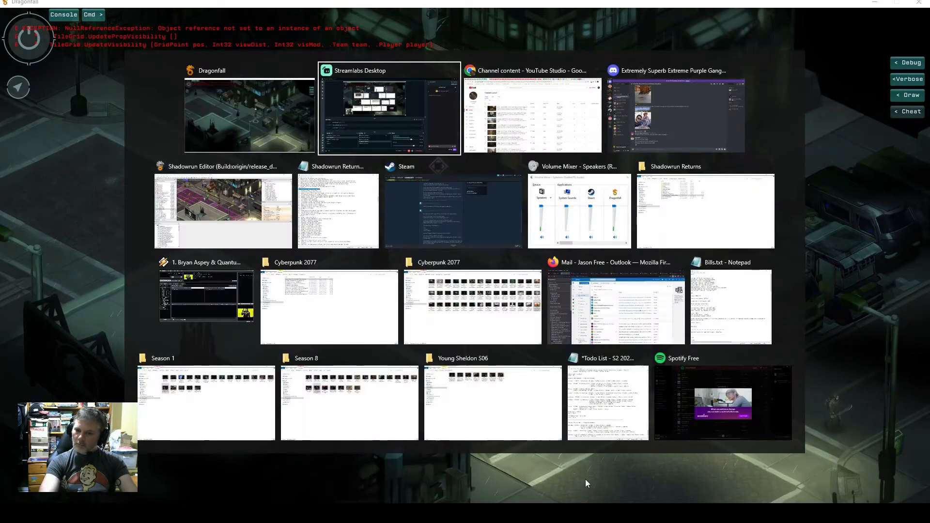
{"action": "key", "text": "alt+Tab"}
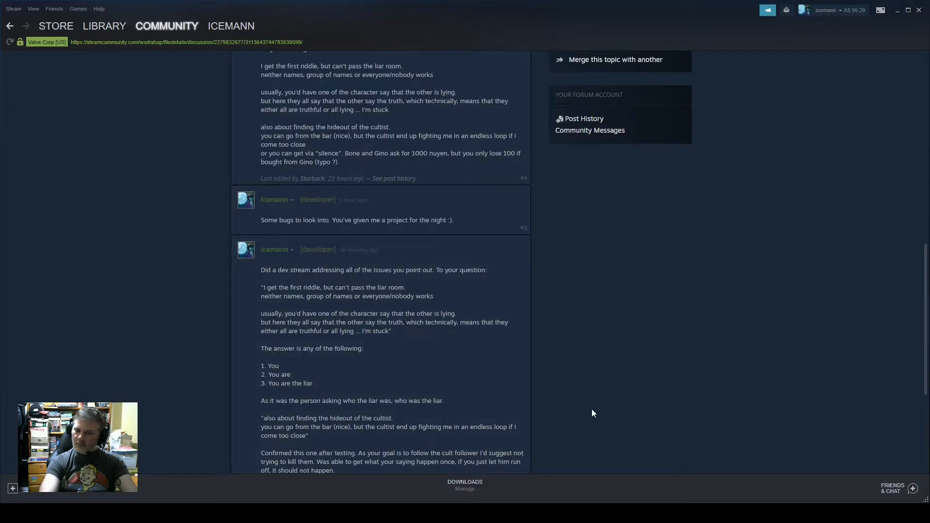
{"action": "scroll", "coordinate": [294, 374], "scroll_direction": "up", "scroll_amount": 2}
{"action": "scroll", "coordinate": [294, 374], "scroll_direction": "down", "scroll_amount": 4}
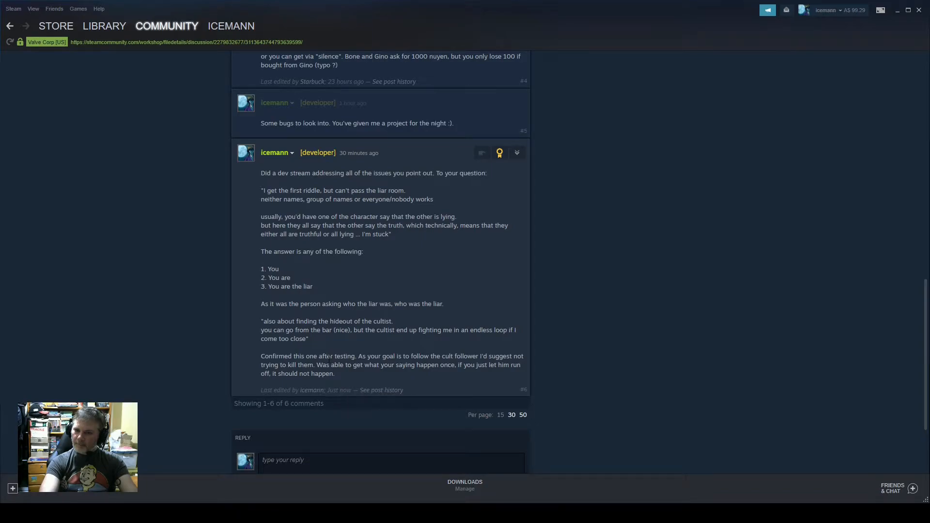
{"action": "scroll", "coordinate": [330, 383], "scroll_direction": "up", "scroll_amount": 4}
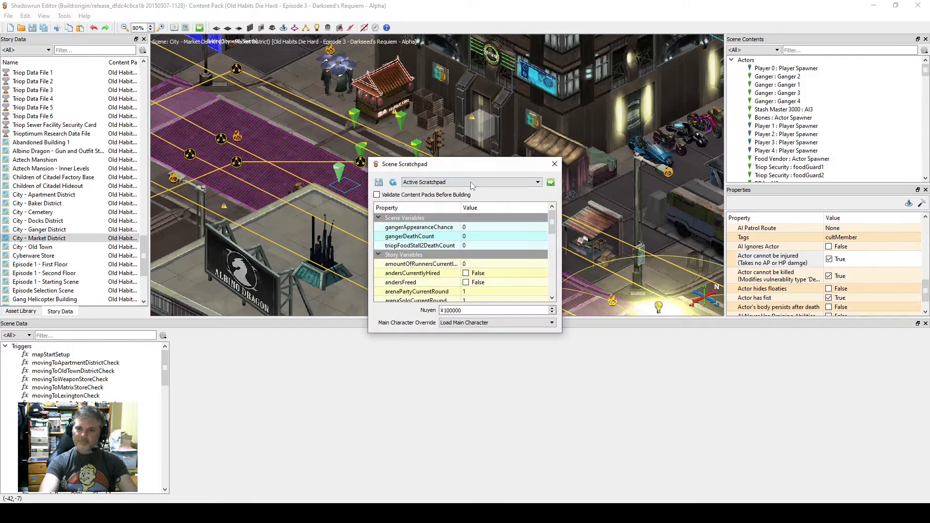
Run the City - Market District scene with the active scratchpad in the Shadowrun Editor, importing Iceman from the latest Market District save.
{"action": "left_click", "coordinate": [550, 182]}
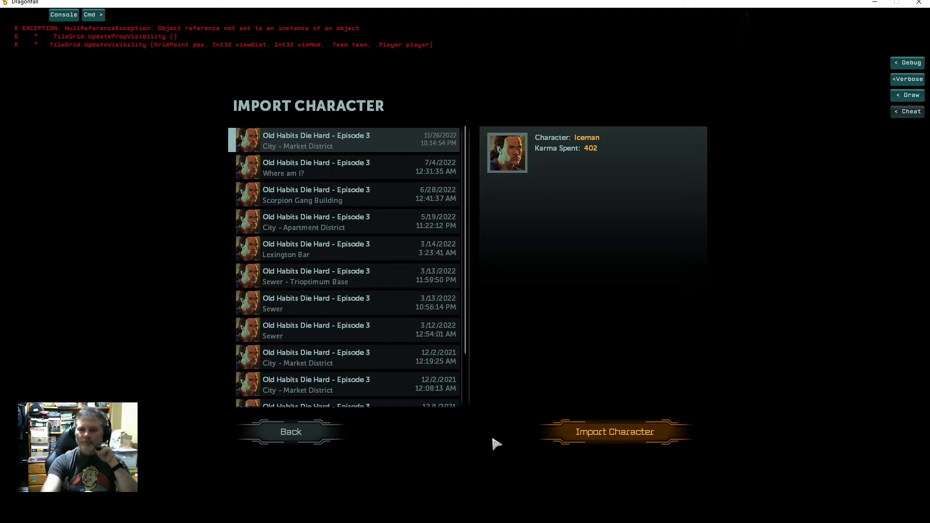
{"action": "left_click", "coordinate": [620, 427]}
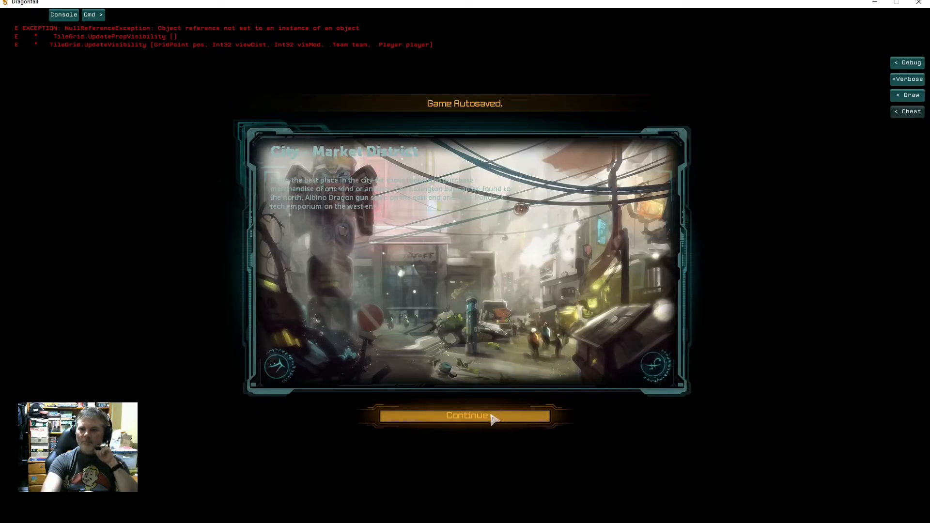
{"action": "left_click", "coordinate": [492, 419]}
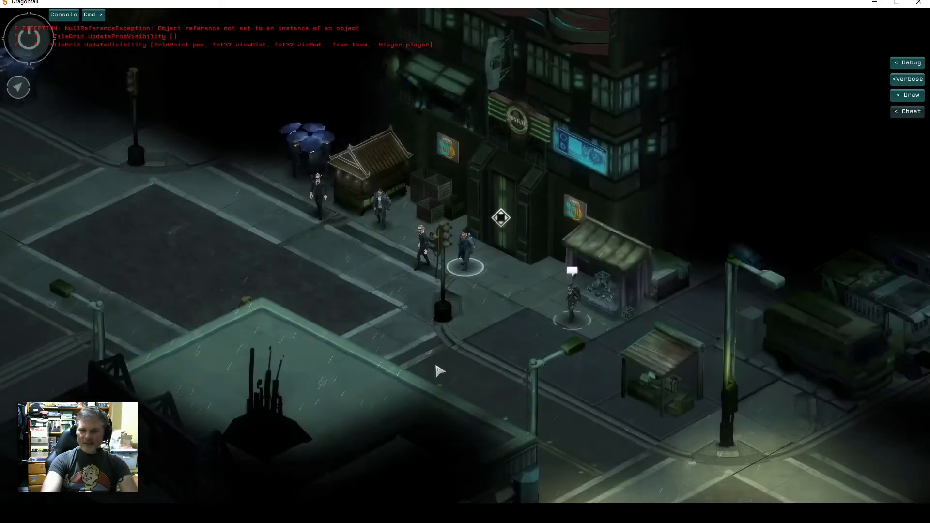
Talk to Sal at the stall, ask about the Citadel group and what silence she means, and finish the conversation.
{"action": "left_click", "coordinate": [577, 327]}
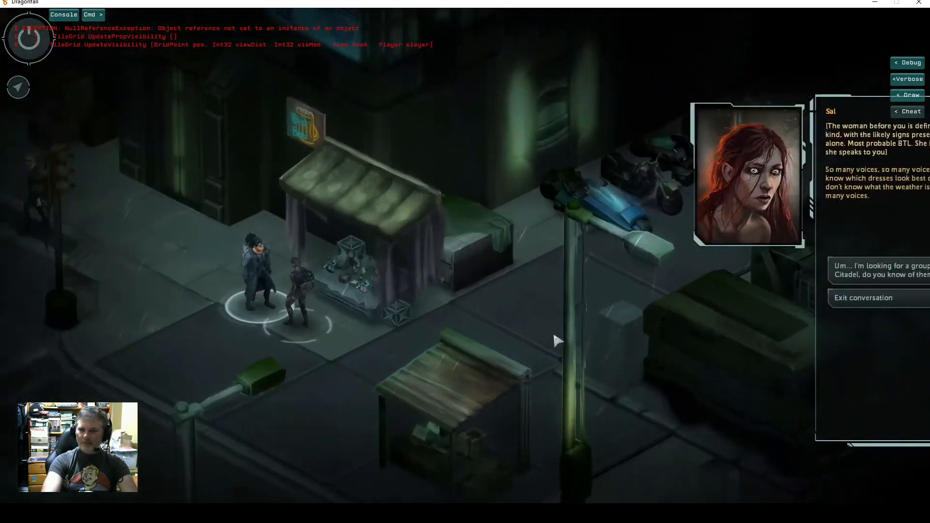
{"action": "left_click", "coordinate": [797, 270]}
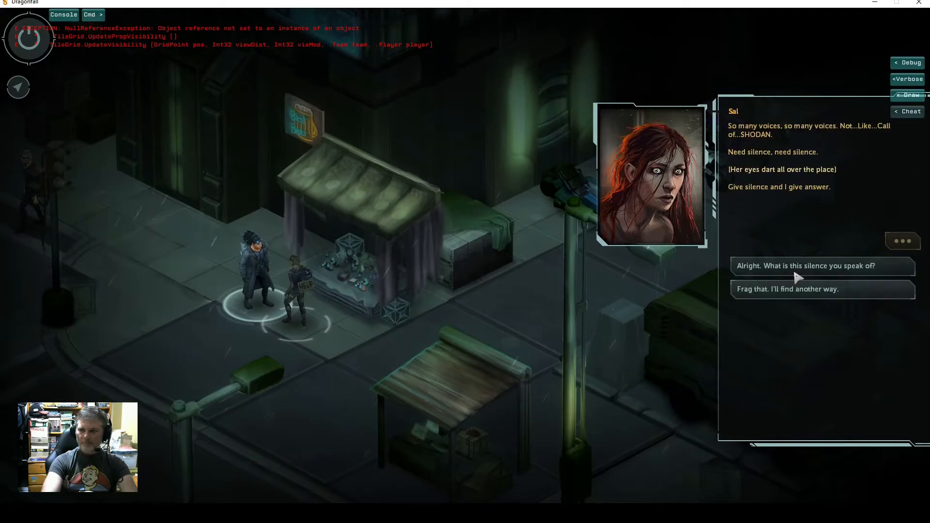
{"action": "left_click", "coordinate": [794, 268]}
{"action": "left_click", "coordinate": [902, 243]}
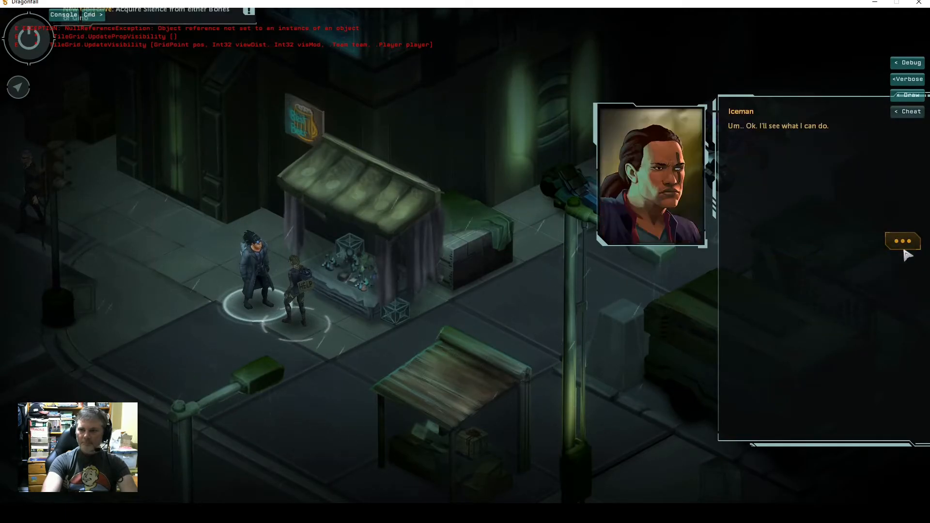
{"action": "left_click", "coordinate": [903, 251]}
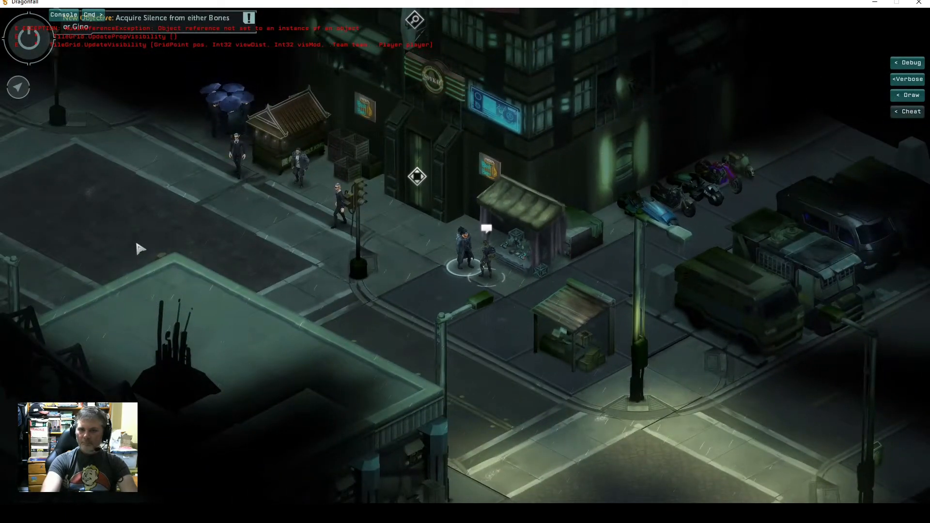
Walk the character through the Market District streets to the transition point and travel to the Apartment District.
{"action": "left_click", "coordinate": [135, 245]}
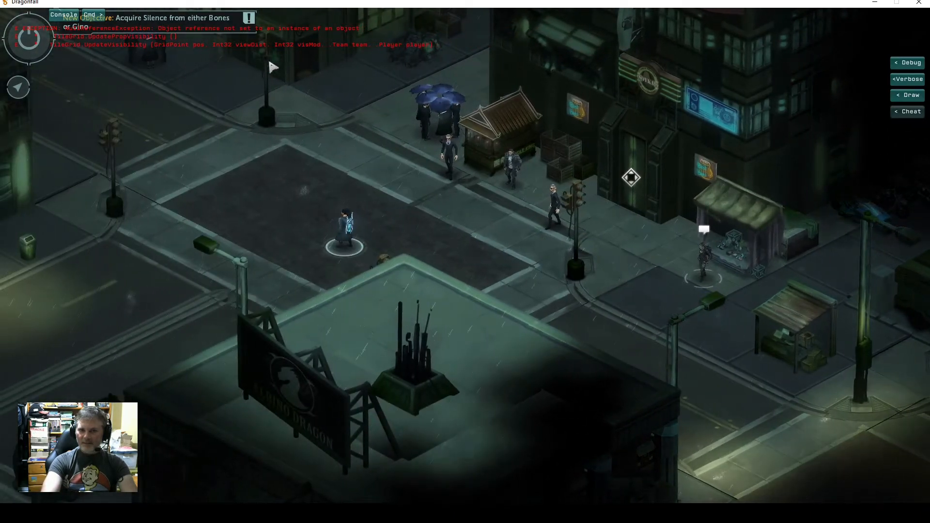
{"action": "left_click", "coordinate": [134, 267]}
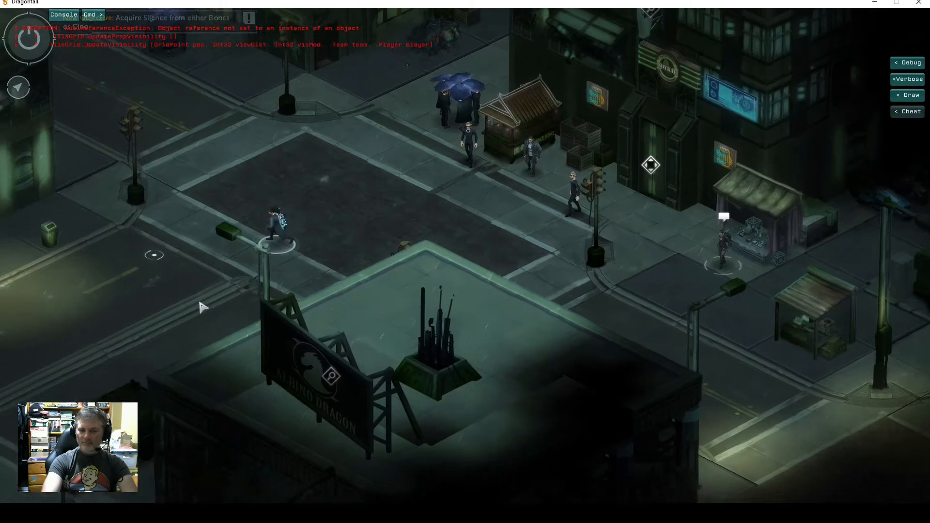
{"action": "key", "text": "a"}
{"action": "key", "text": "s"}
{"action": "left_click", "coordinate": [114, 268]}
{"action": "key", "text": "a"}
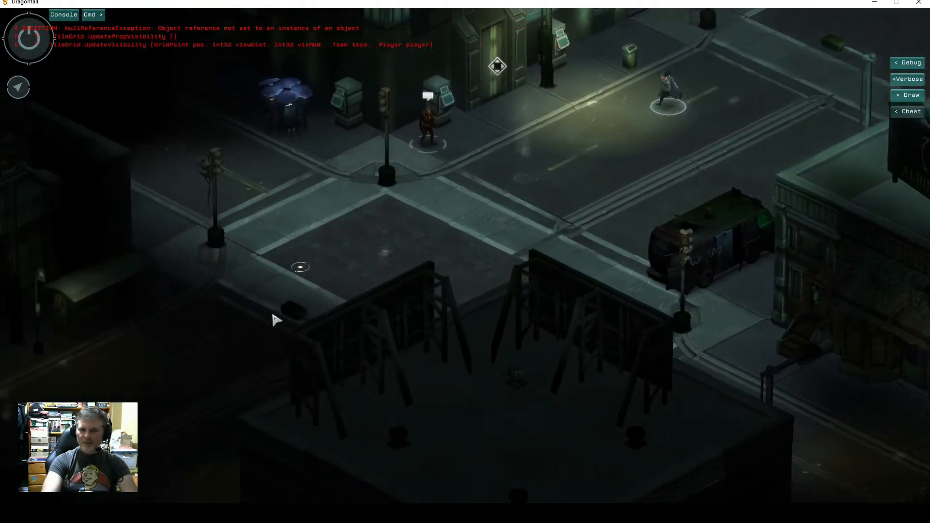
{"action": "left_click", "coordinate": [211, 374]}
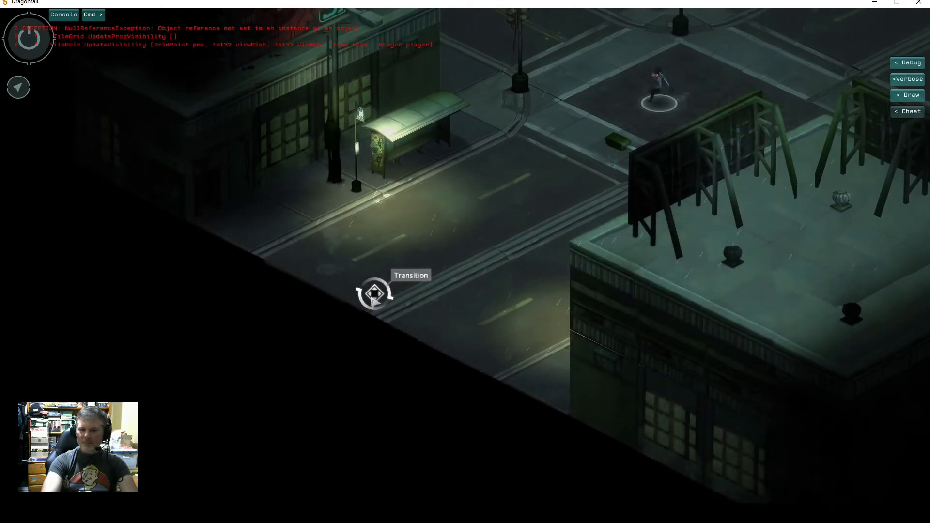
{"action": "left_click", "coordinate": [397, 299]}
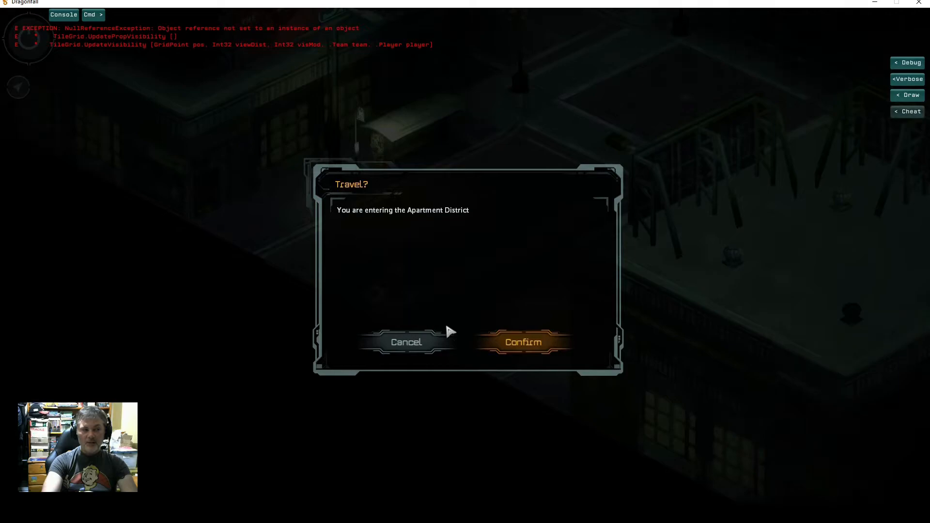
{"action": "left_click", "coordinate": [517, 349]}
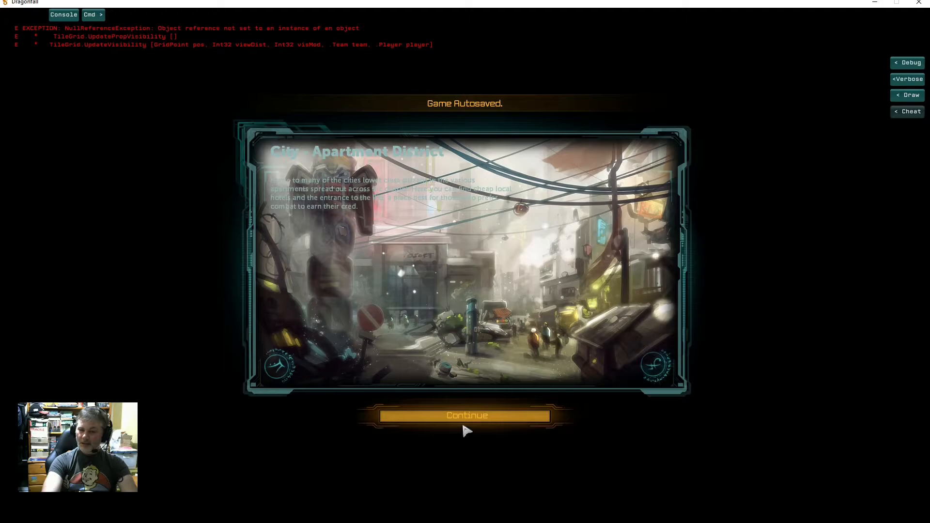
{"action": "left_click", "coordinate": [460, 420]}
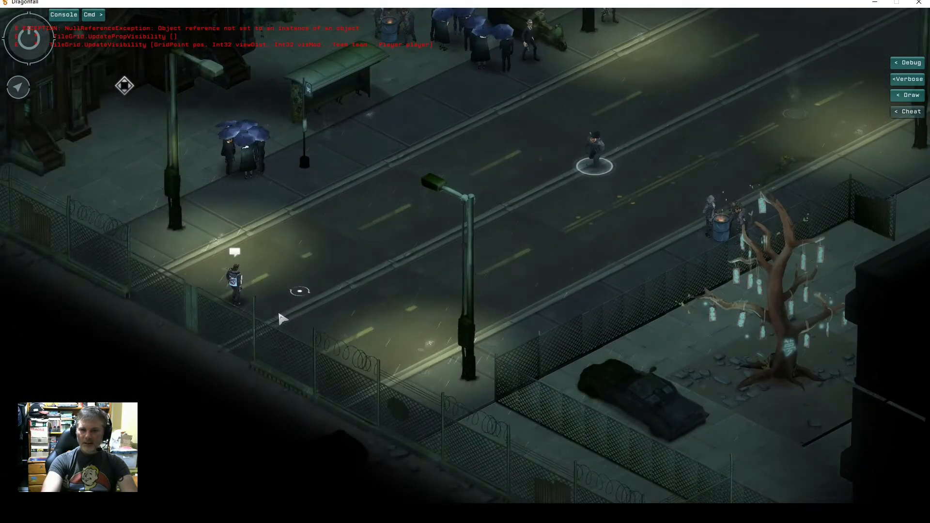
Talk to Knuckles by the fence, ask about gaining reputation, his job and the disguise, and turn the job down.
{"action": "left_click", "coordinate": [241, 283]}
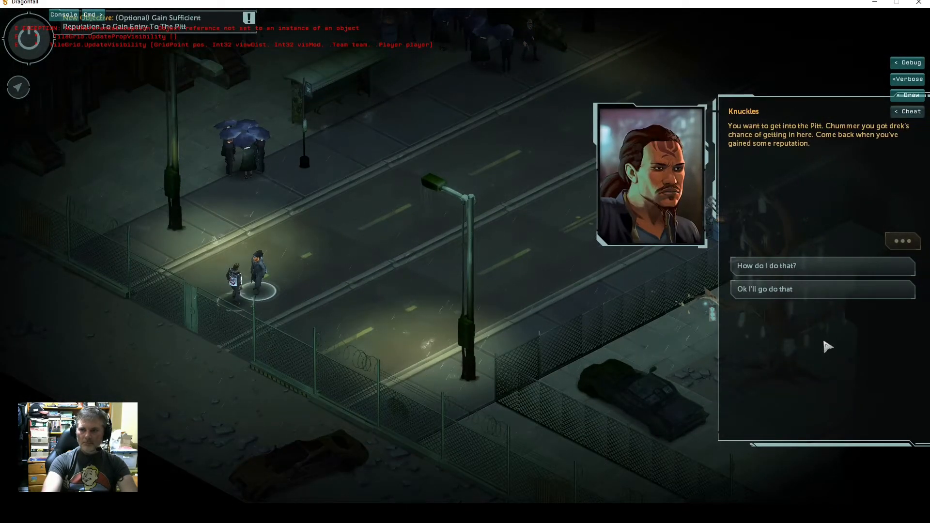
{"action": "left_click", "coordinate": [800, 270]}
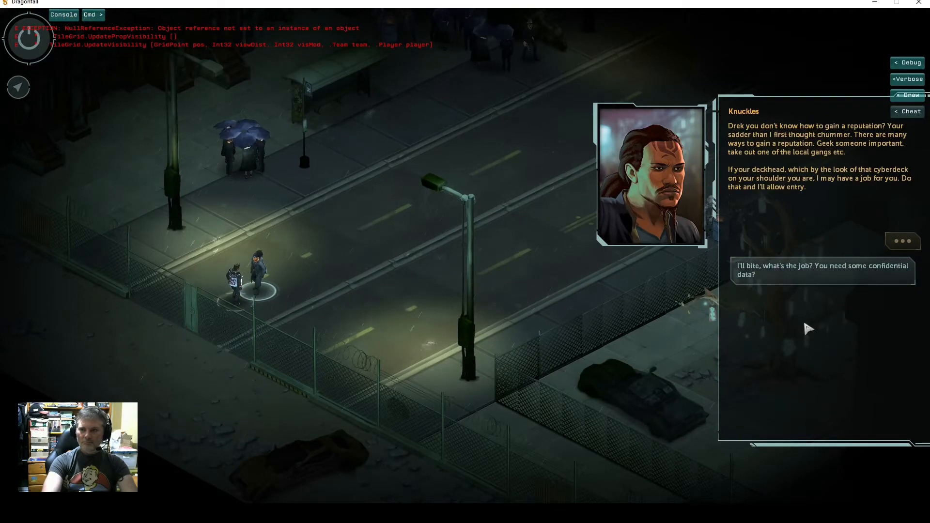
{"action": "left_click", "coordinate": [836, 284]}
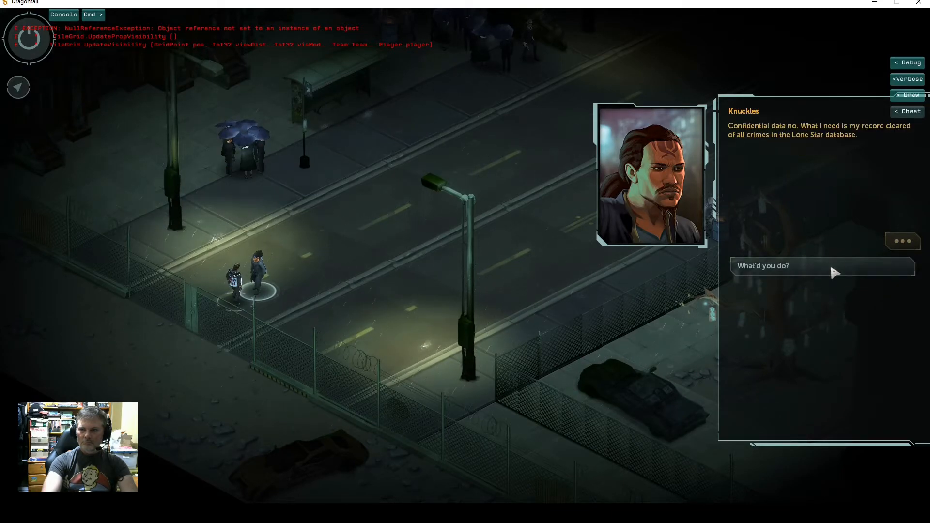
{"action": "left_click", "coordinate": [834, 272]}
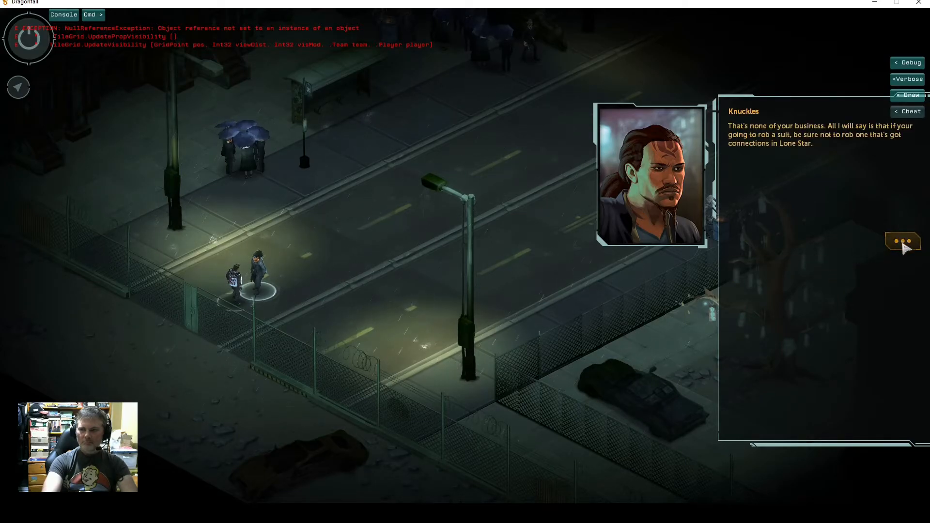
{"action": "left_click", "coordinate": [903, 242]}
{"action": "left_click", "coordinate": [832, 272]}
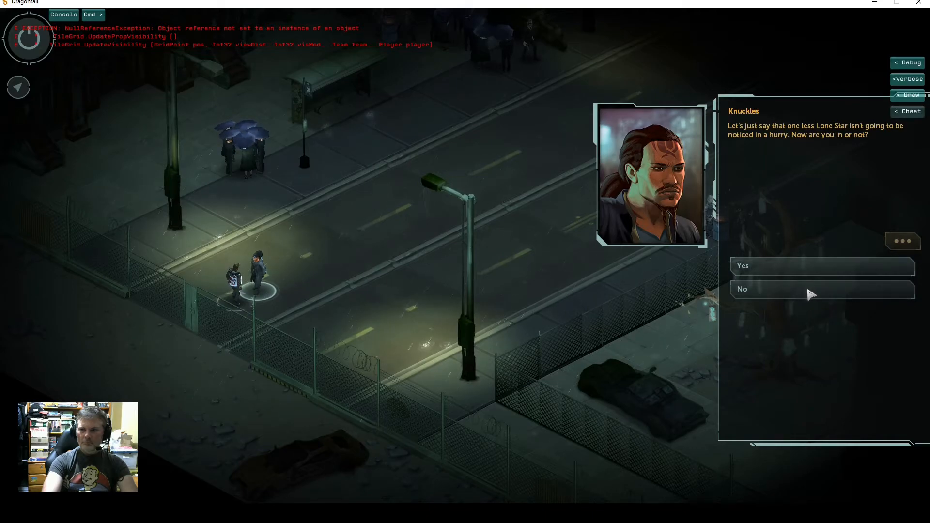
{"action": "left_click", "coordinate": [810, 294]}
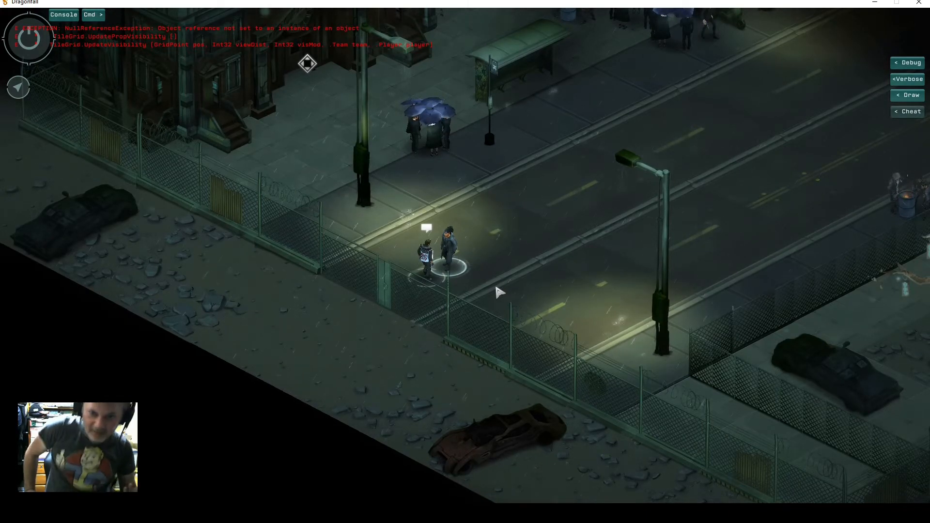
Switch to the Shadowrun Editor, open the City - Apartment District scene and check which conversation the Knuckles actor uses, without changing it.
{"action": "key", "text": "alt+Tab"}
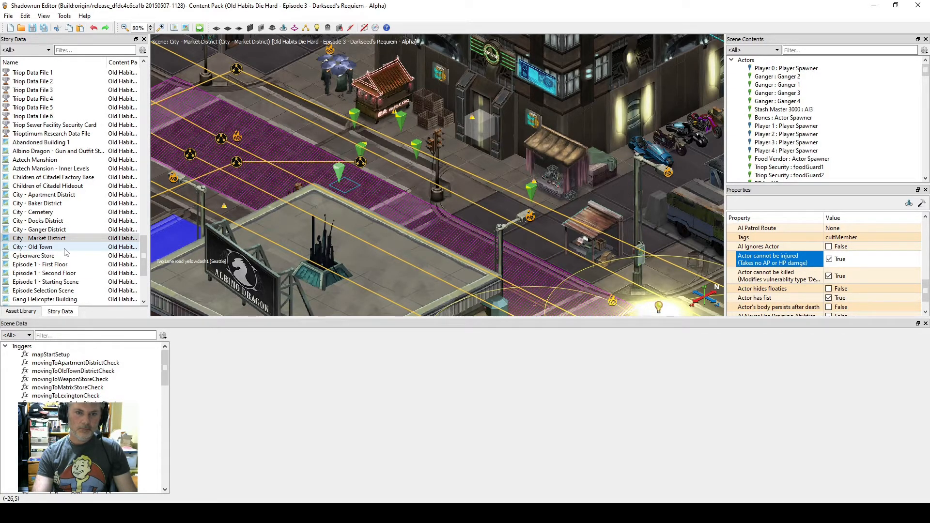
{"action": "left_click", "coordinate": [70, 195]}
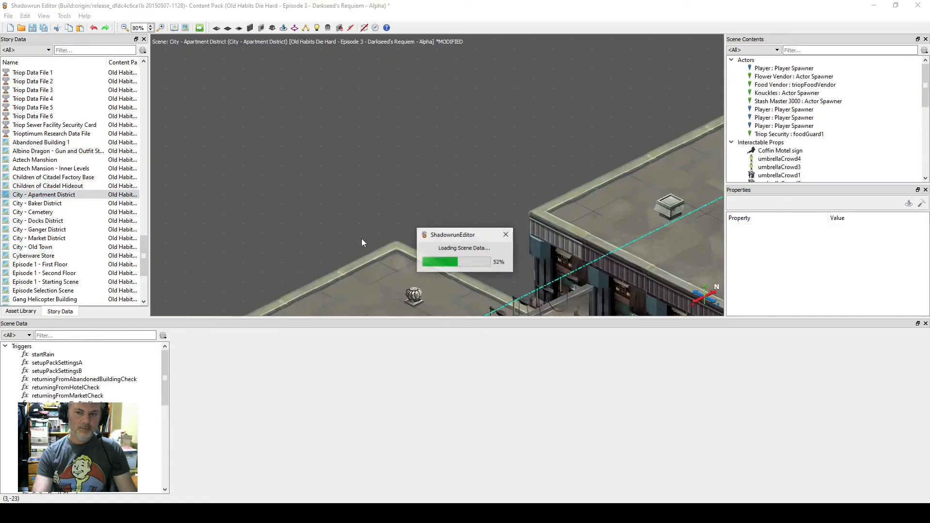
{"action": "scroll", "coordinate": [364, 242], "scroll_direction": "down", "scroll_amount": 6}
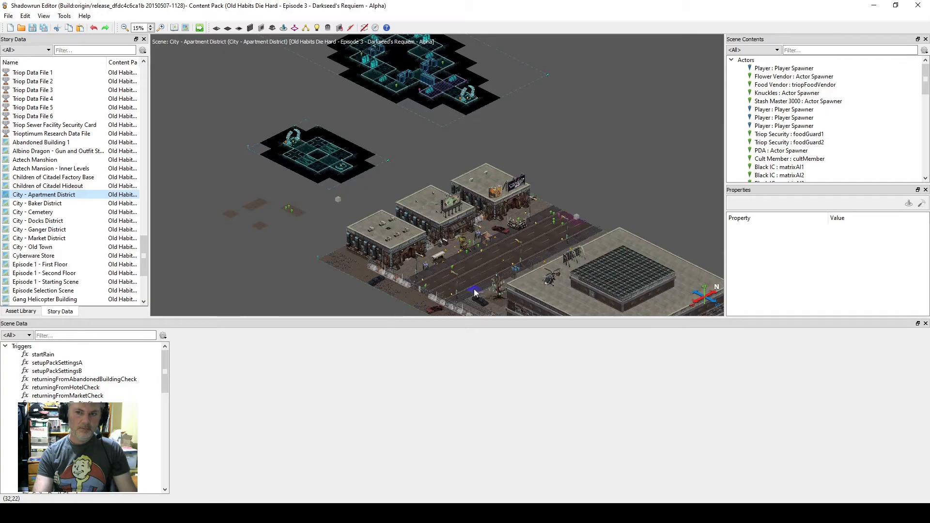
{"action": "scroll", "coordinate": [401, 188], "scroll_direction": "up", "scroll_amount": 5}
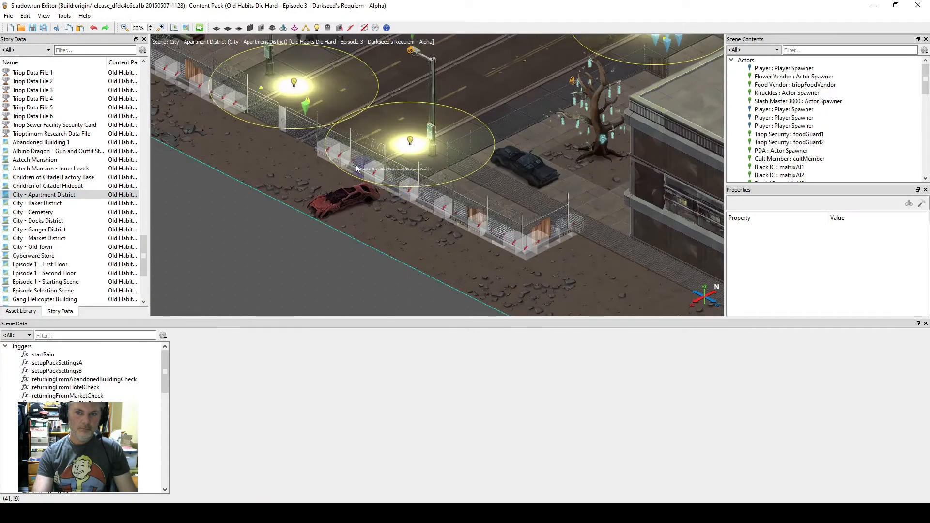
{"action": "scroll", "coordinate": [356, 168], "scroll_direction": "up", "scroll_amount": 3}
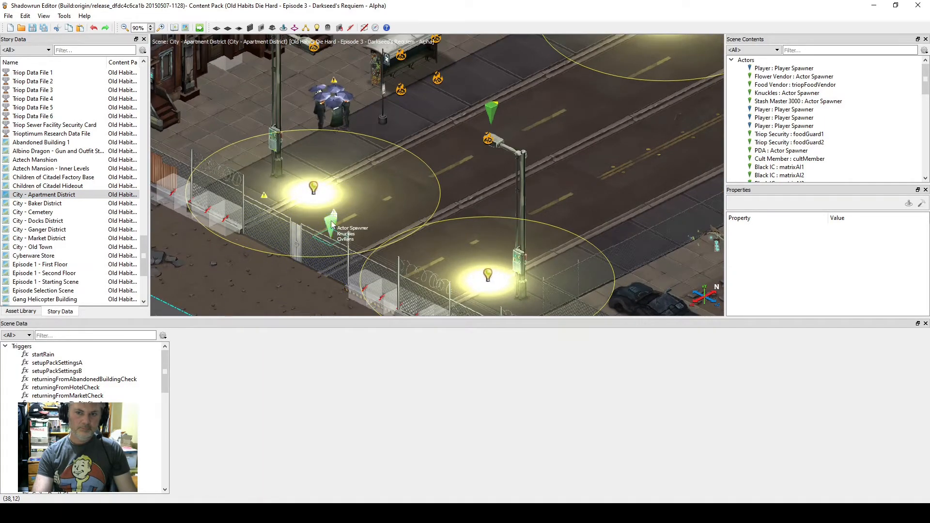
{"action": "left_click", "coordinate": [332, 224]}
{"action": "left_click", "coordinate": [922, 204]}
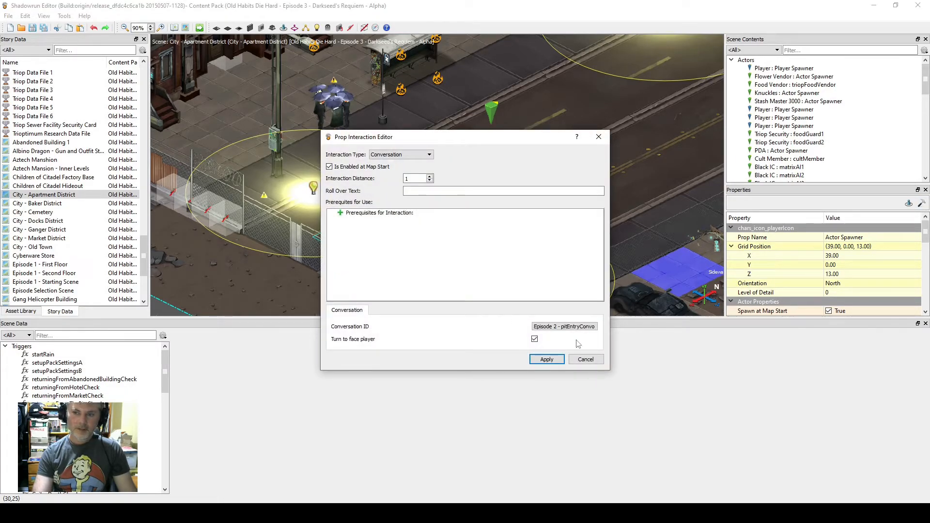
{"action": "left_click", "coordinate": [599, 361]}
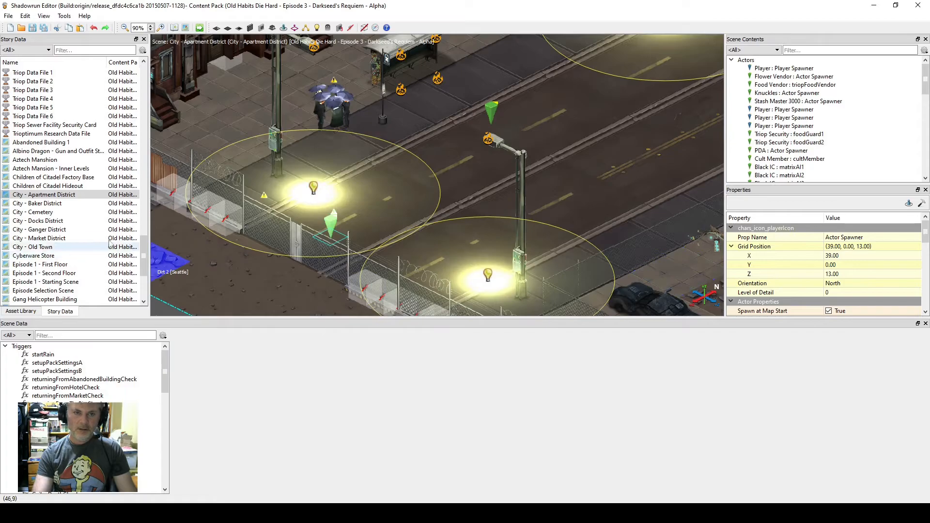
Review the Episode 2 - pitEntryConvo conversation and check the prerequisite on its final welcome branch.
{"action": "scroll", "coordinate": [136, 144], "scroll_direction": "up", "scroll_amount": 10}
{"action": "scroll", "coordinate": [136, 144], "scroll_direction": "down", "scroll_amount": 5}
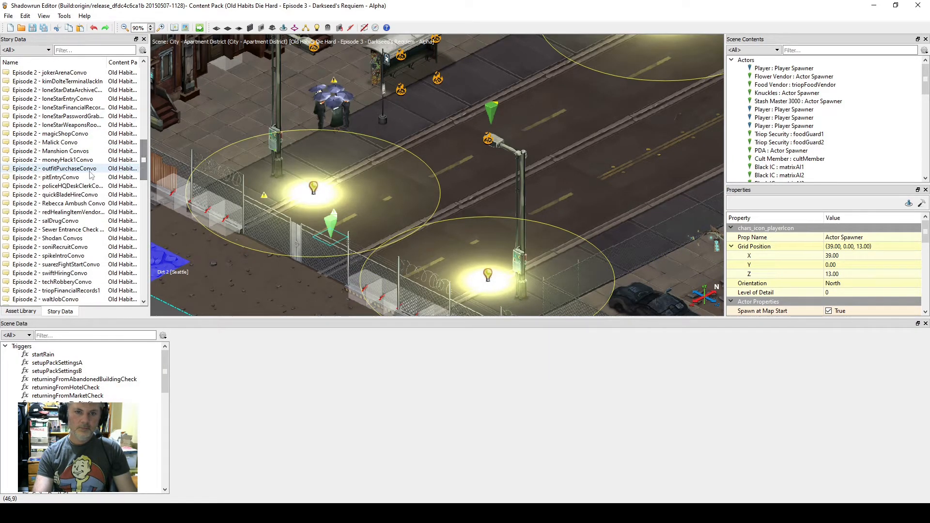
{"action": "double_click", "coordinate": [83, 177]}
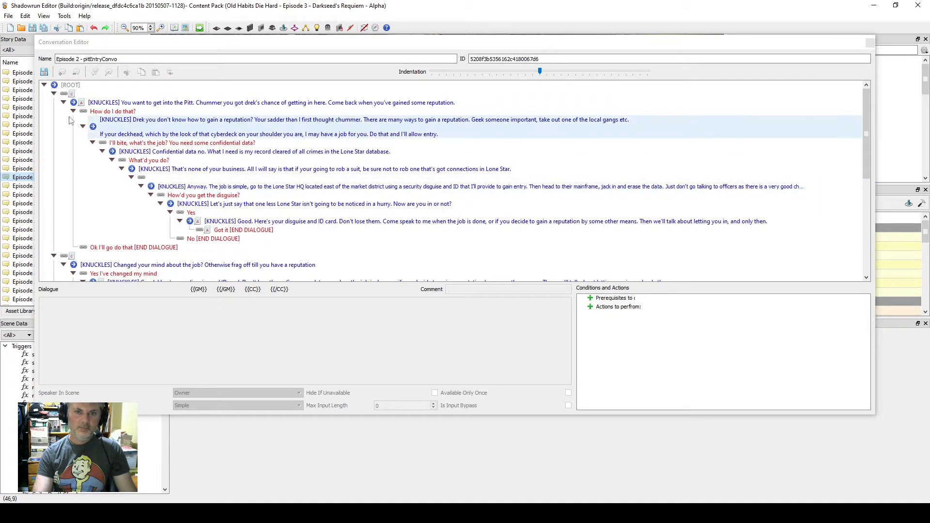
{"action": "left_click", "coordinate": [63, 103]}
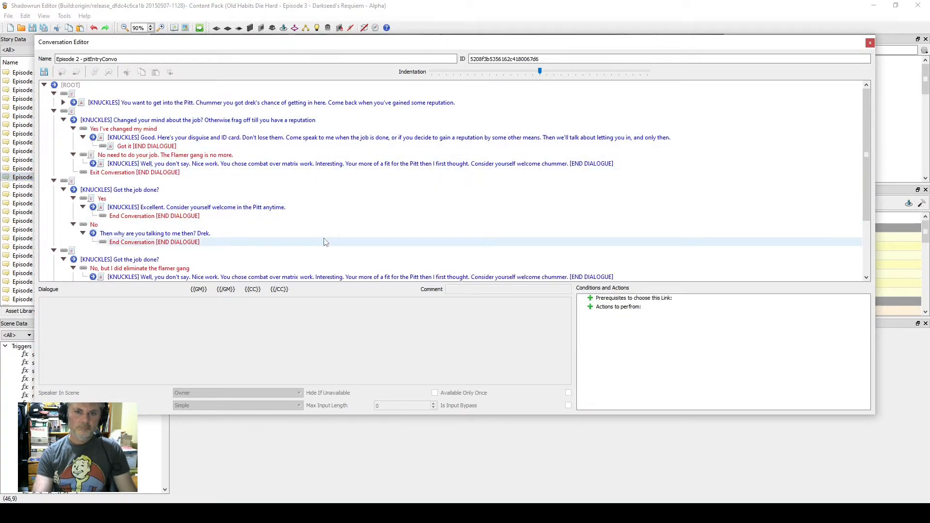
{"action": "scroll", "coordinate": [257, 198], "scroll_direction": "down", "scroll_amount": 3}
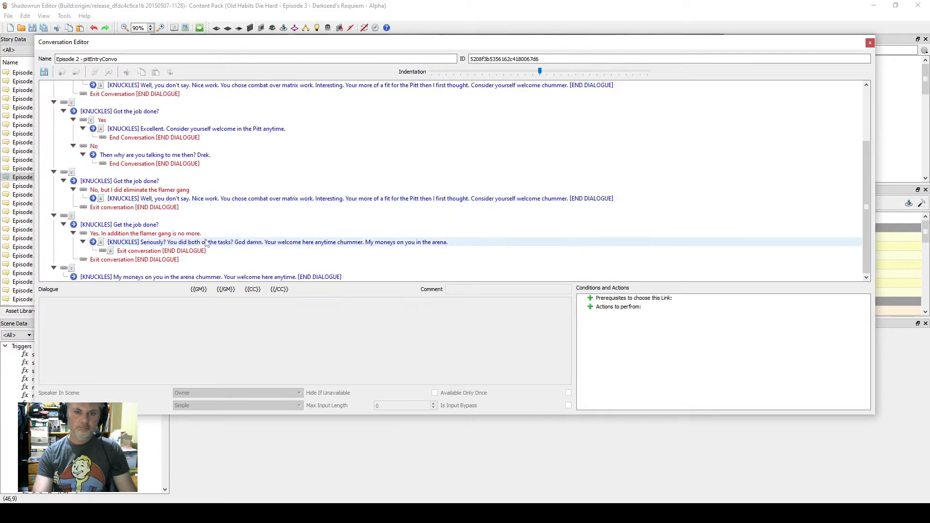
{"action": "left_click", "coordinate": [197, 270]}
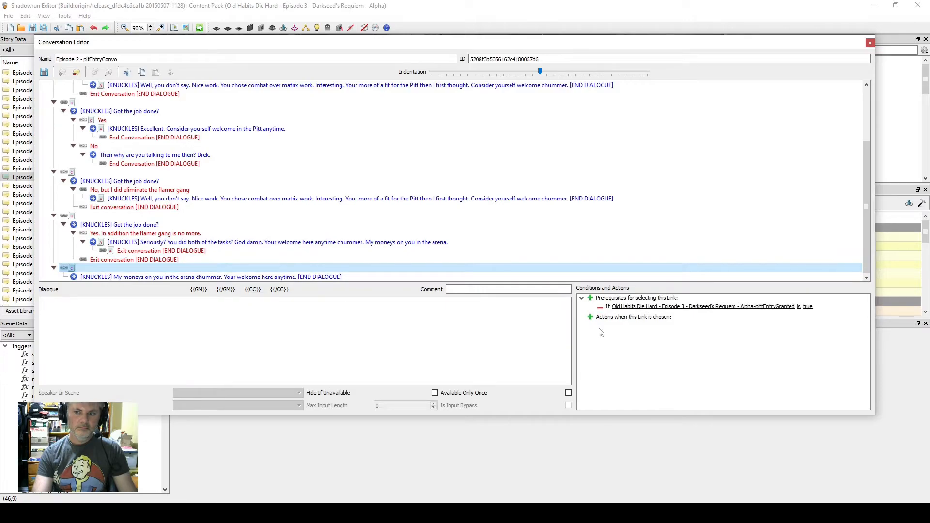
{"action": "left_click", "coordinate": [793, 335]}
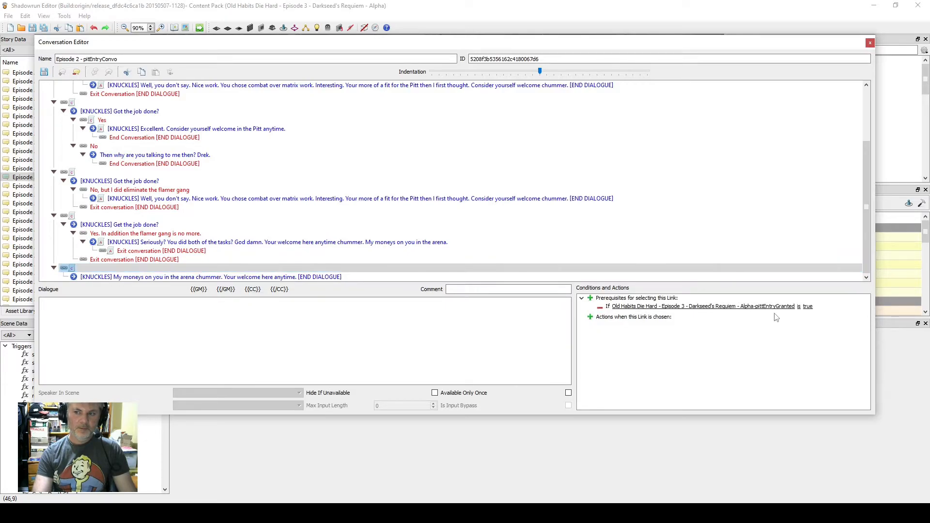
{"action": "left_click", "coordinate": [870, 43]}
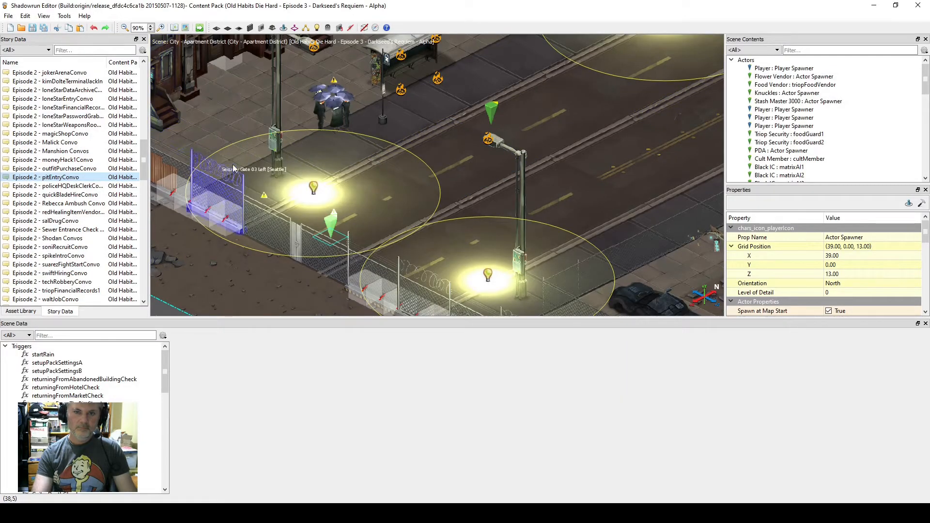
Reopen the City - Market District scene and enable the pittEntryGranted story variable in the active scratchpad.
{"action": "scroll", "coordinate": [145, 177], "scroll_direction": "down", "scroll_amount": 2}
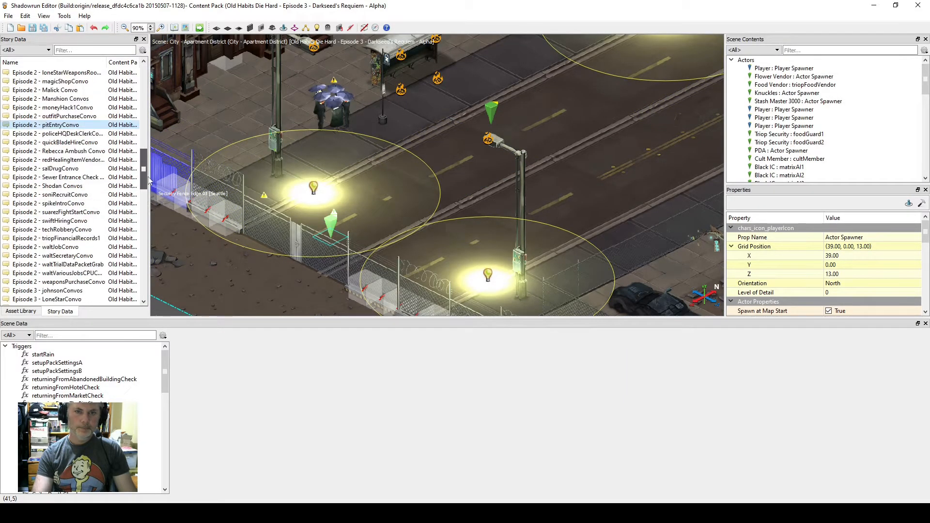
{"action": "left_click_drag", "start_coordinate": [145, 180], "coordinate": [145, 267]}
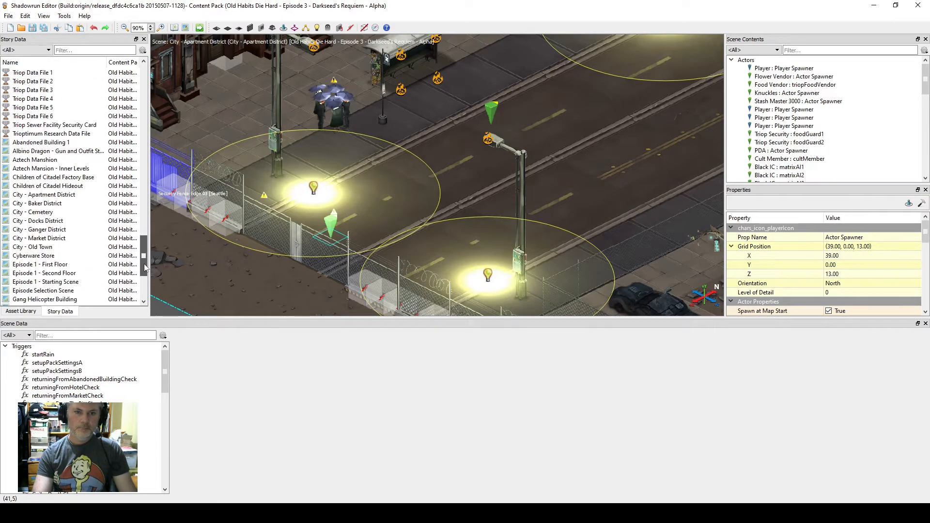
{"action": "double_click", "coordinate": [84, 238]}
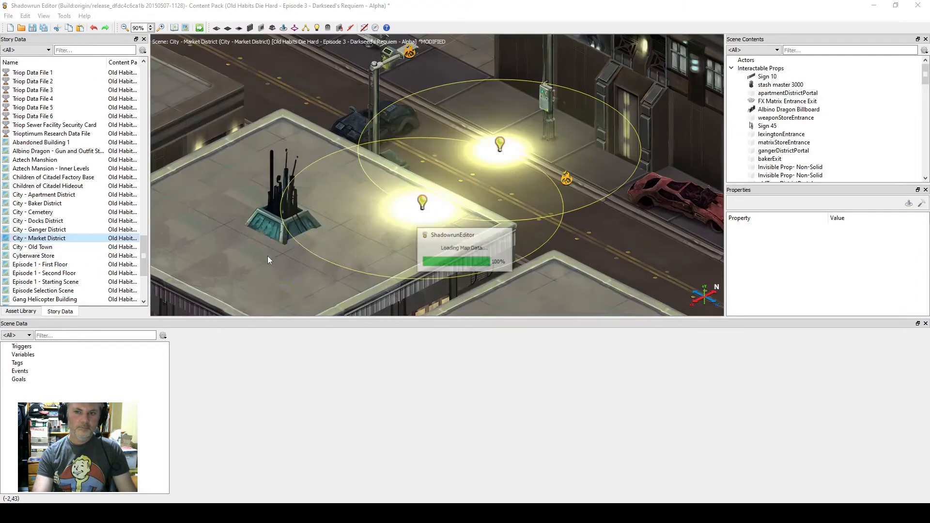
{"action": "left_click", "coordinate": [199, 28]}
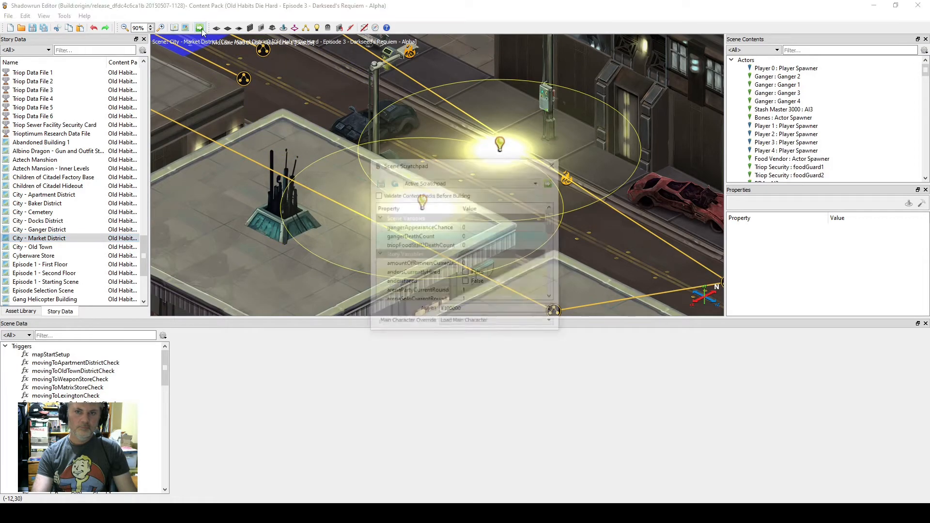
{"action": "scroll", "coordinate": [555, 241], "scroll_direction": "down", "scroll_amount": 3}
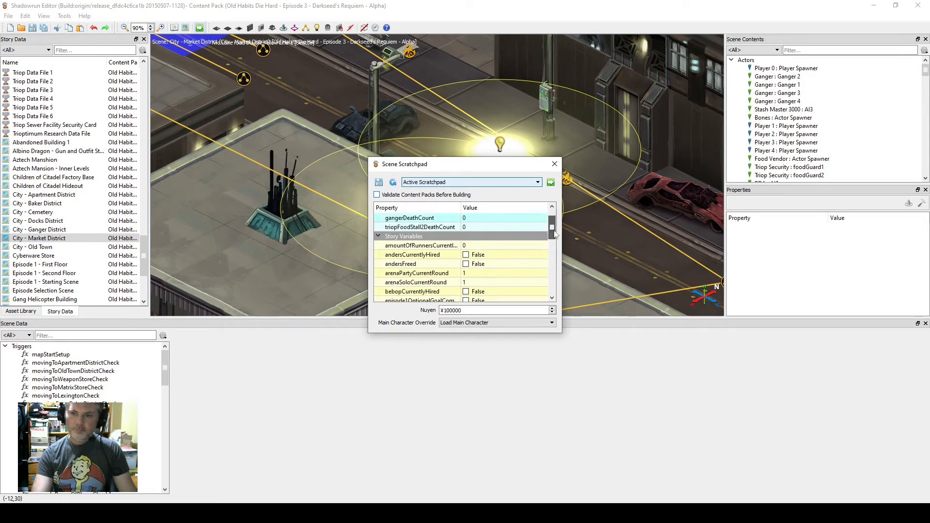
{"action": "left_click_drag", "start_coordinate": [560, 248], "coordinate": [562, 269]}
{"action": "left_click", "coordinate": [508, 285]}
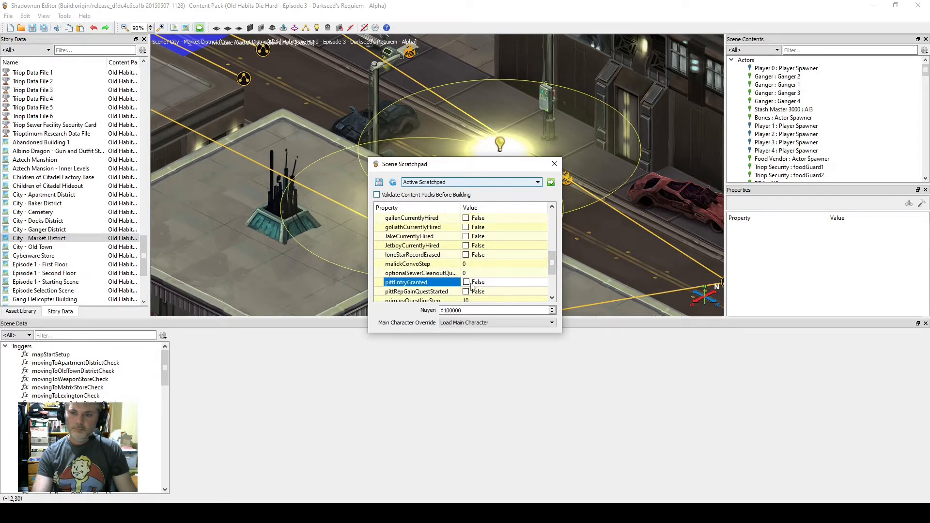
Run the Market District scene from the scratchpad, importing Iceman from the latest City - Apartment District save, and continue past the scene introduction.
{"action": "left_click", "coordinate": [551, 182]}
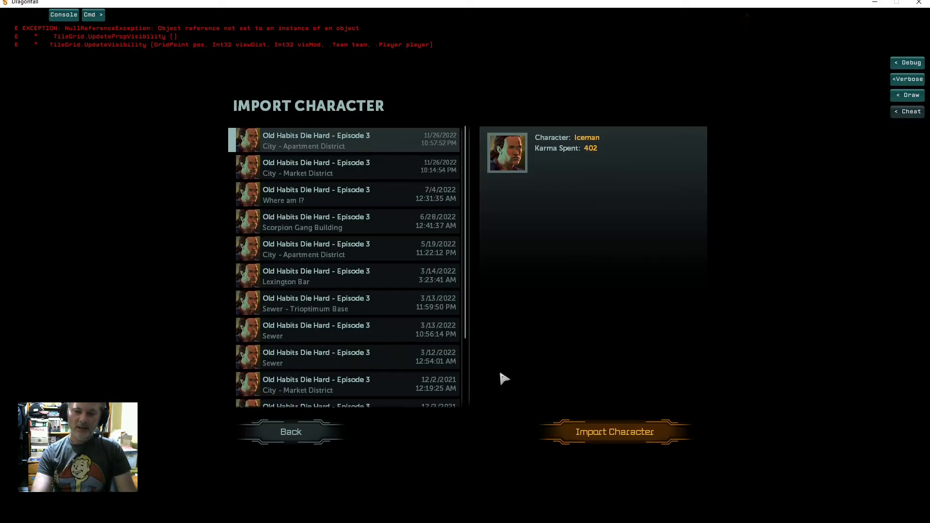
{"action": "left_click", "coordinate": [611, 431]}
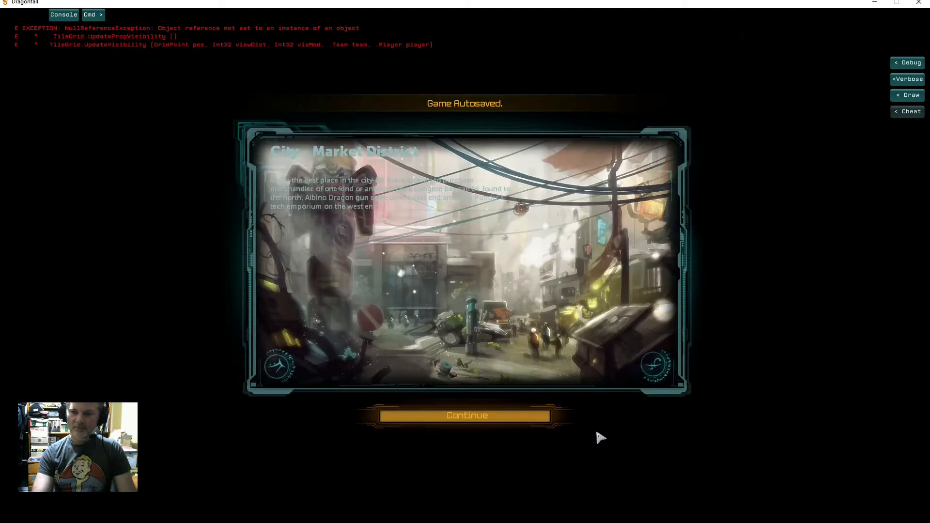
{"action": "left_click", "coordinate": [485, 422]}
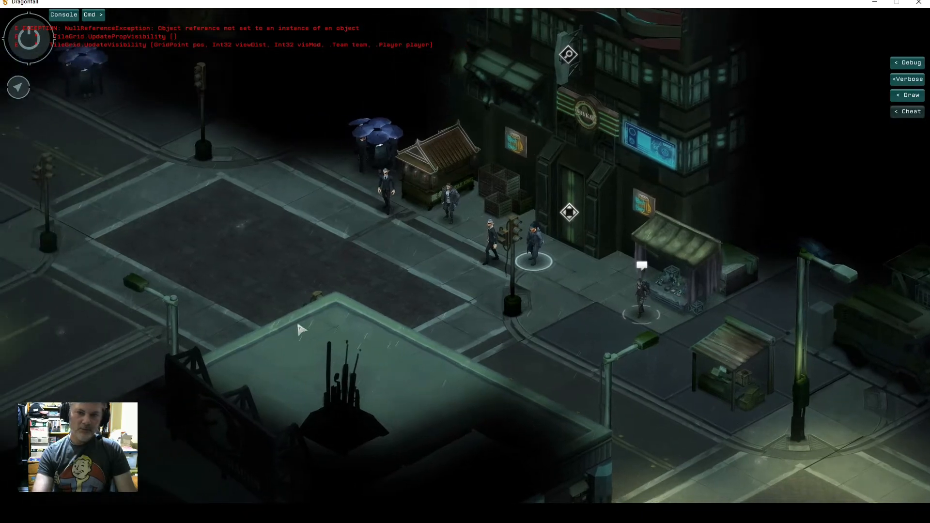
{"action": "left_click", "coordinate": [262, 294]}
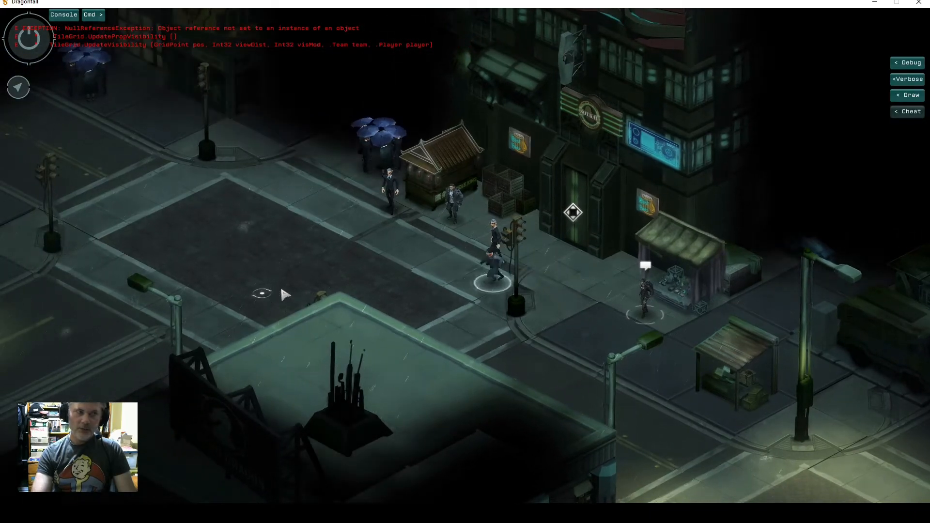
{"action": "key", "text": "a"}
{"action": "key", "text": "s"}
{"action": "left_click", "coordinate": [260, 314]}
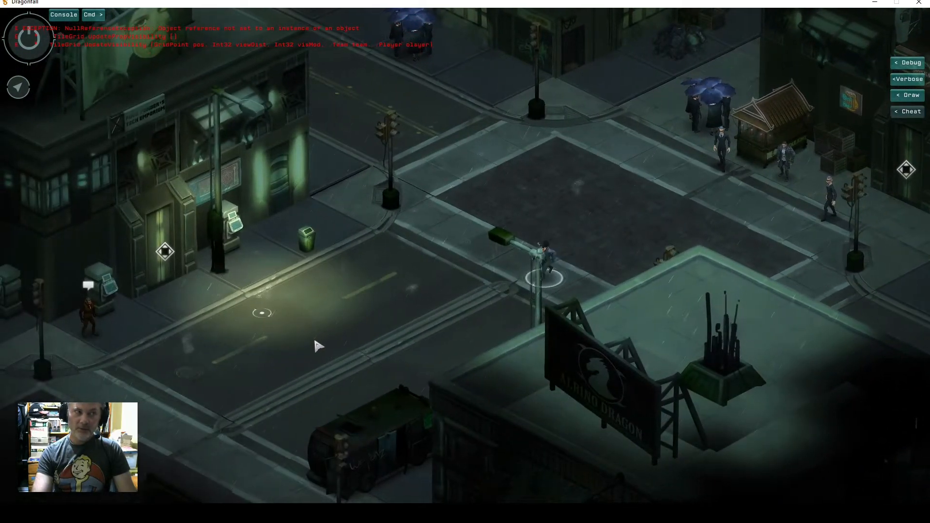
{"action": "key", "text": "a"}
{"action": "key", "text": "s"}
{"action": "key", "text": "a"}
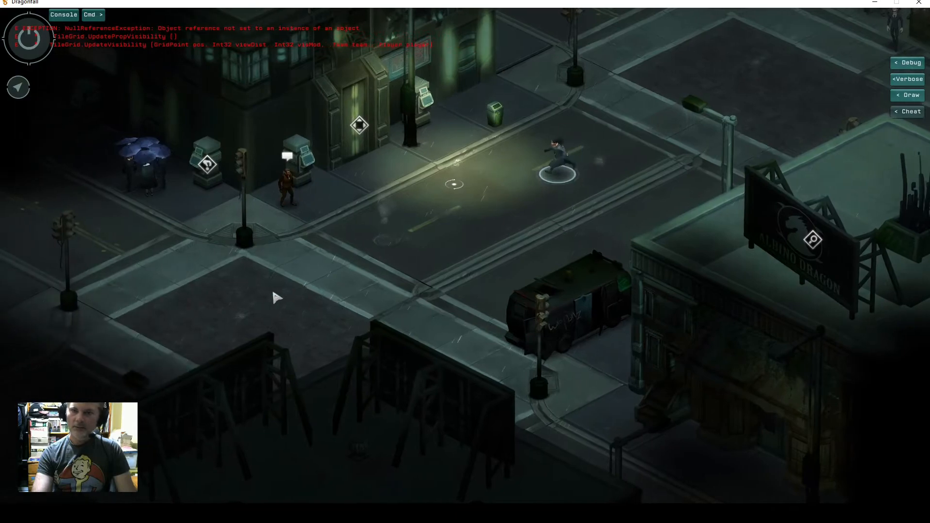
Walk the character back across the intersection to Sal beside the covered stall and start a conversation with her.
{"action": "left_click", "coordinate": [658, 143]}
{"action": "key", "text": "d"}
{"action": "key", "text": "w"}
{"action": "left_click", "coordinate": [660, 299]}
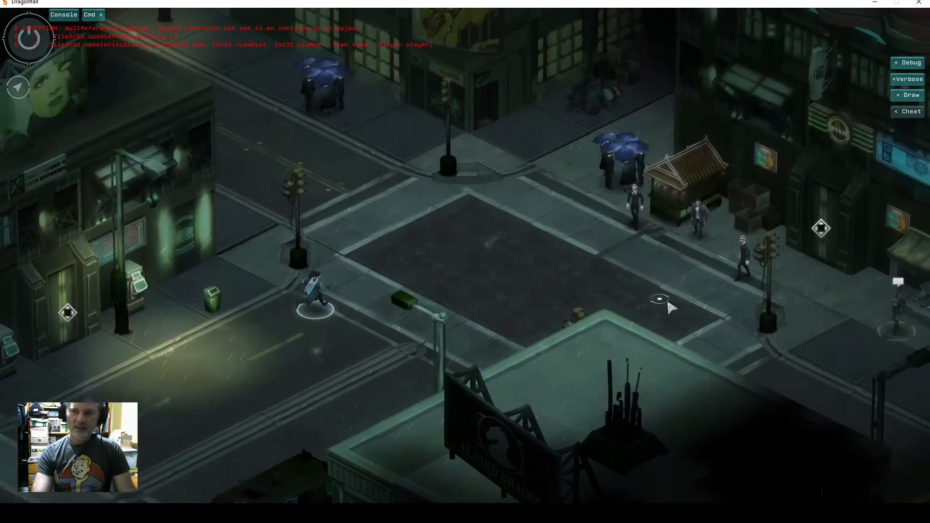
{"action": "key", "text": "d"}
{"action": "left_click", "coordinate": [680, 335]}
{"action": "key", "text": "d"}
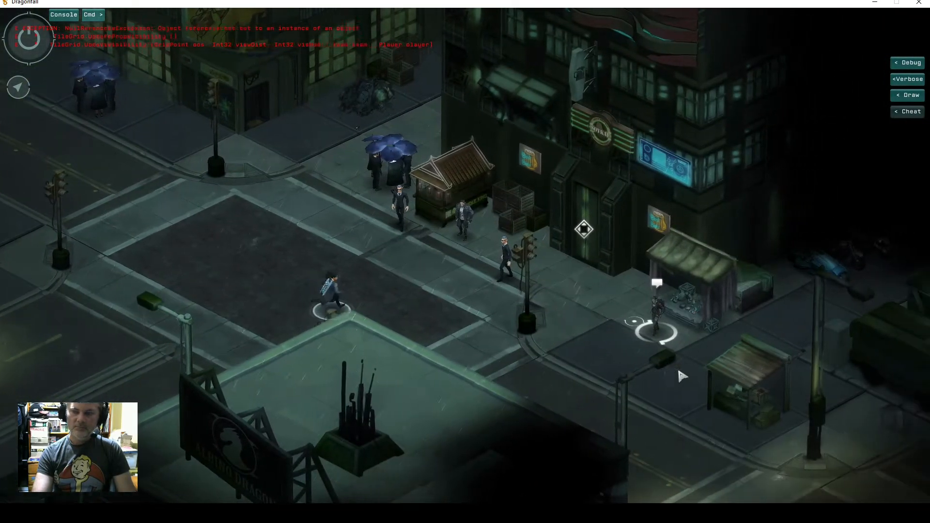
{"action": "key", "text": "d"}
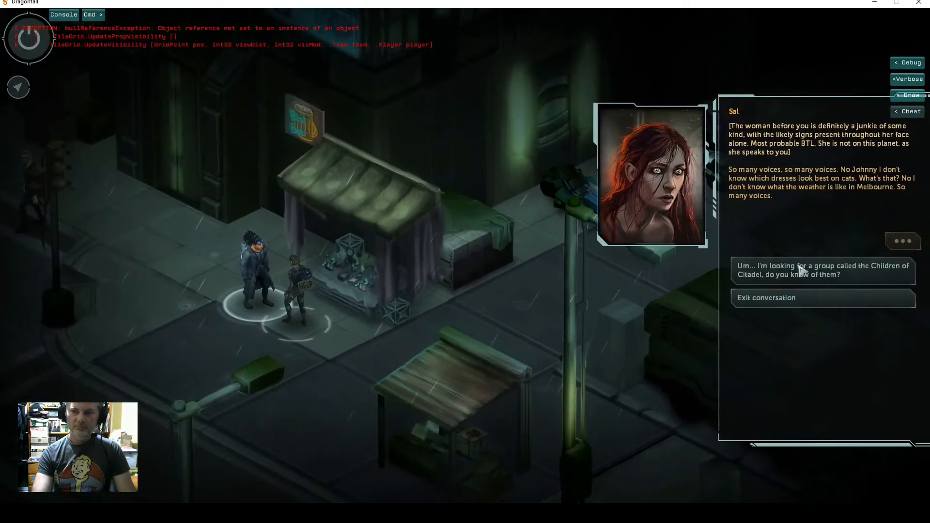
Ask Sal about the Children of Citadel and the silence she mentions, continuing through her dialogue until the conversation ends.
{"action": "left_click", "coordinate": [801, 273]}
{"action": "left_click", "coordinate": [804, 269]}
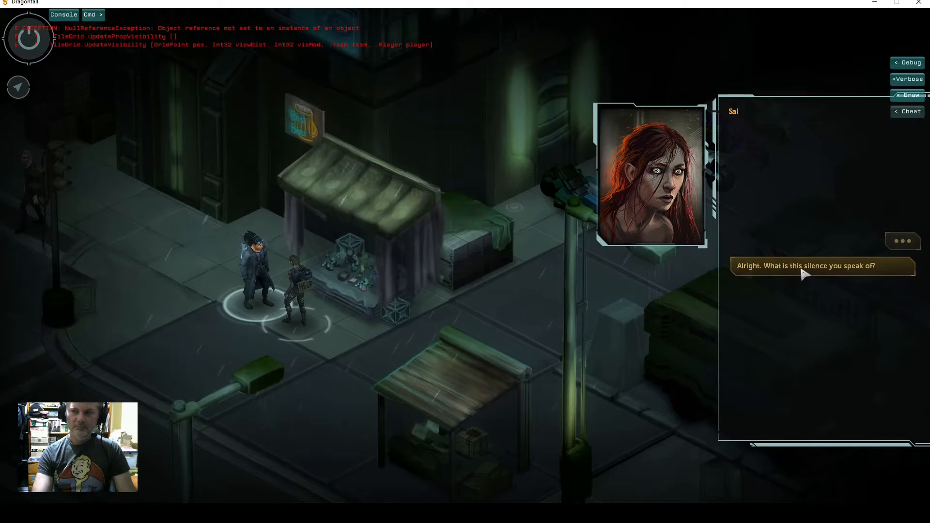
{"action": "left_click", "coordinate": [902, 241]}
{"action": "left_click", "coordinate": [902, 241]}
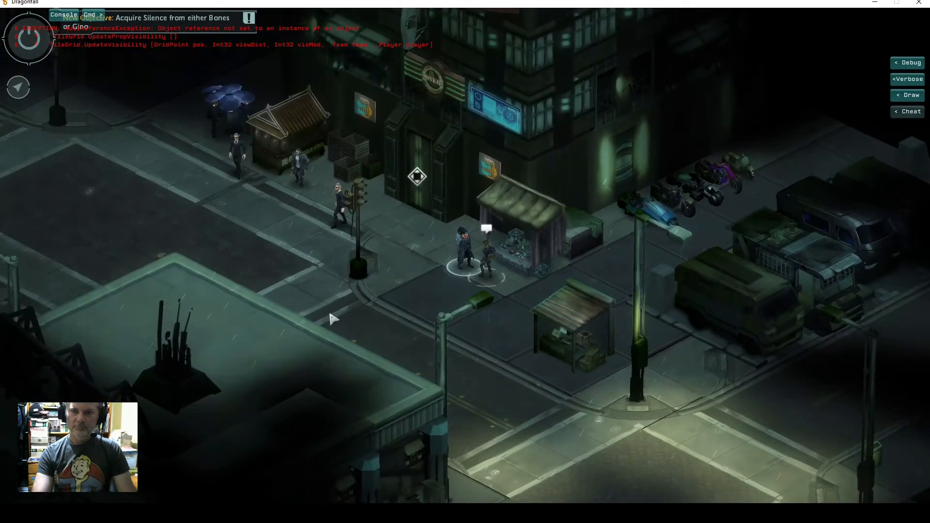
Walk the character across the Market District intersections to the street leading to the Apartment District exit.
{"action": "key", "text": "a"}
{"action": "left_click", "coordinate": [243, 289]}
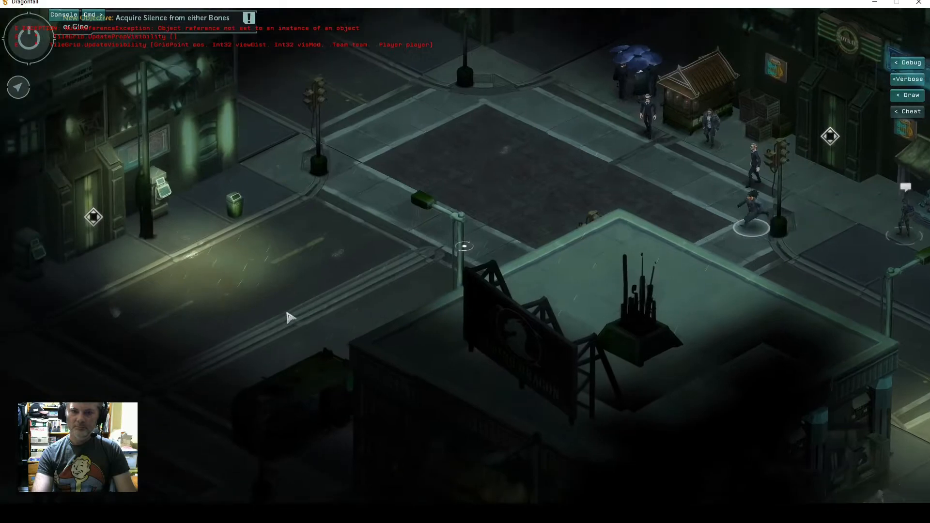
{"action": "key", "text": "a"}
{"action": "left_click", "coordinate": [194, 324]}
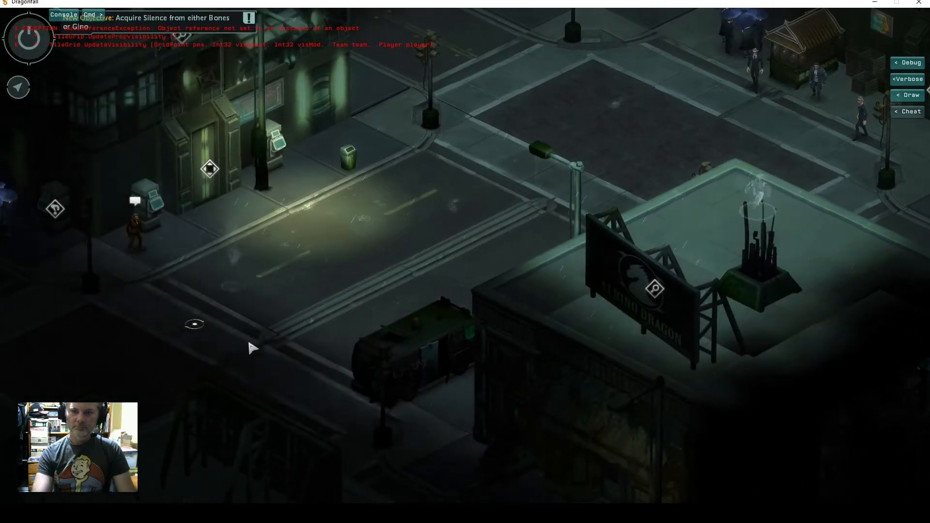
{"action": "key", "text": "a"}
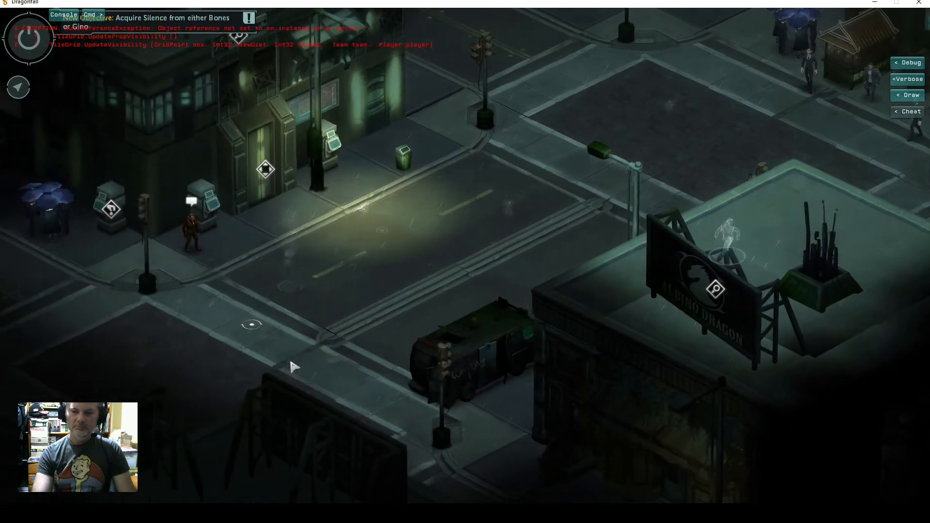
{"action": "key", "text": "a"}
{"action": "key", "text": "s"}
{"action": "left_click", "coordinate": [222, 338]}
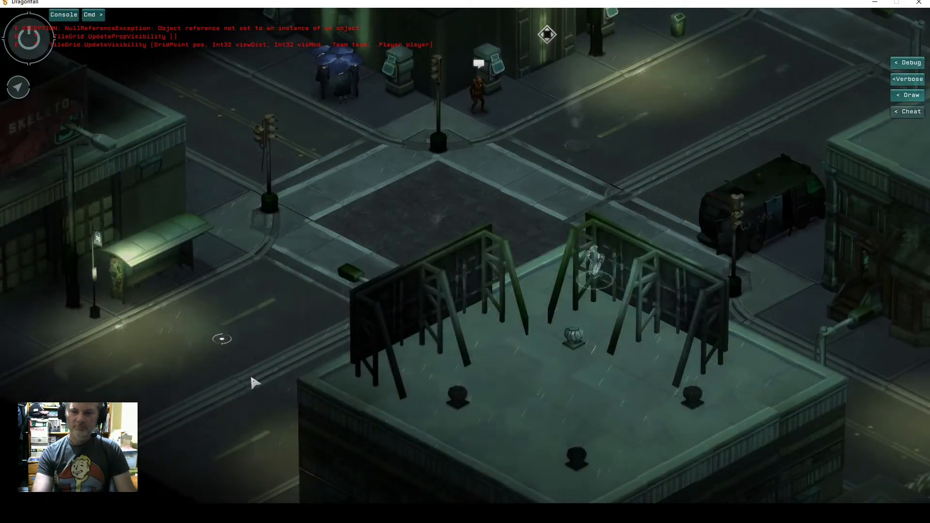
{"action": "key", "text": "a"}
{"action": "key", "text": "s"}
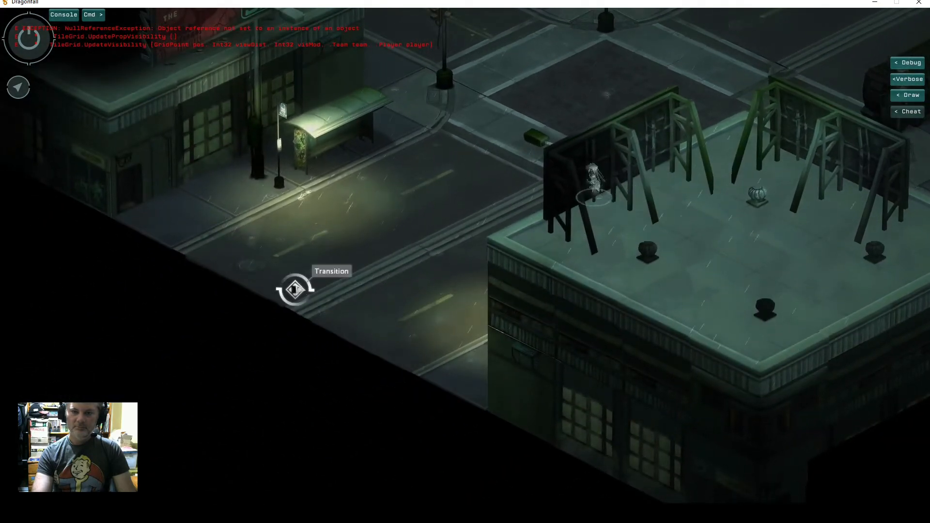
Travel through the transition to the Apartment District and continue past the scene introduction.
{"action": "left_click", "coordinate": [294, 290]}
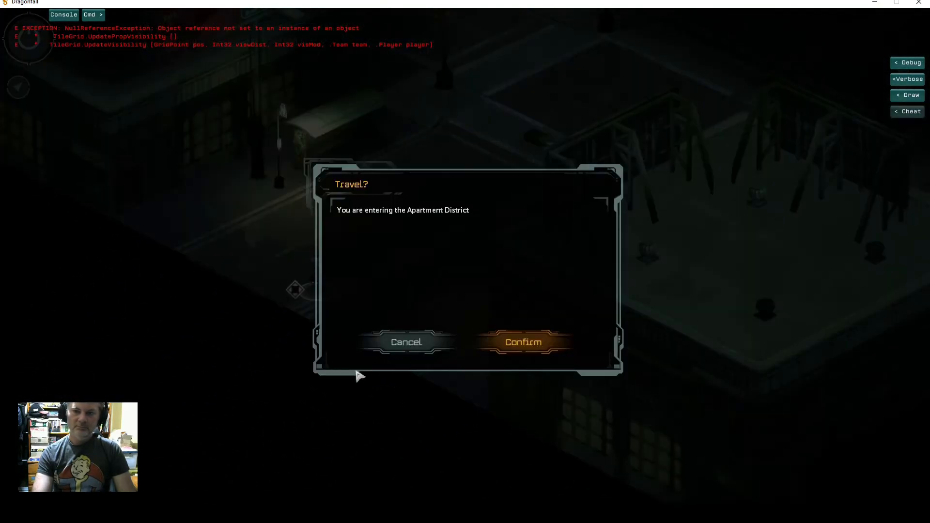
{"action": "left_click", "coordinate": [501, 347]}
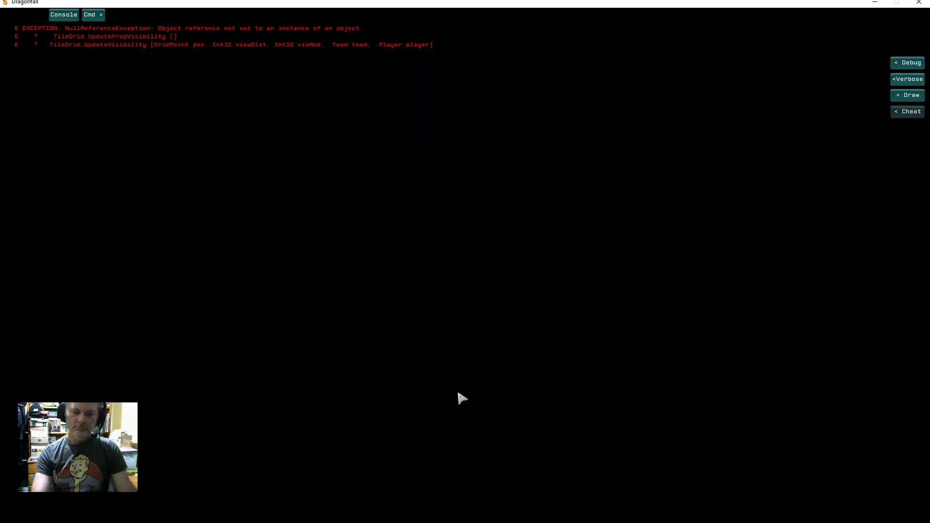
{"action": "key", "text": "alt+Tab"}
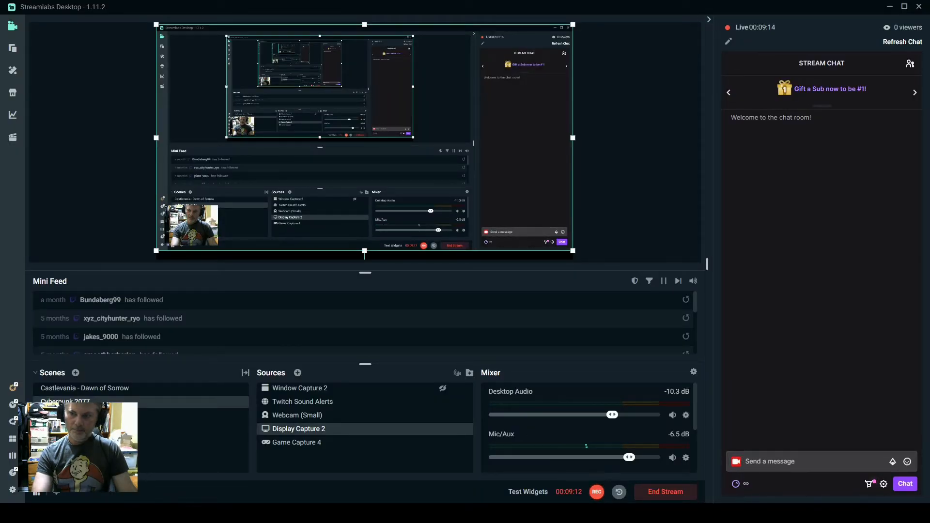
{"action": "key", "text": "alt+Tab"}
{"action": "left_click", "coordinate": [464, 423]}
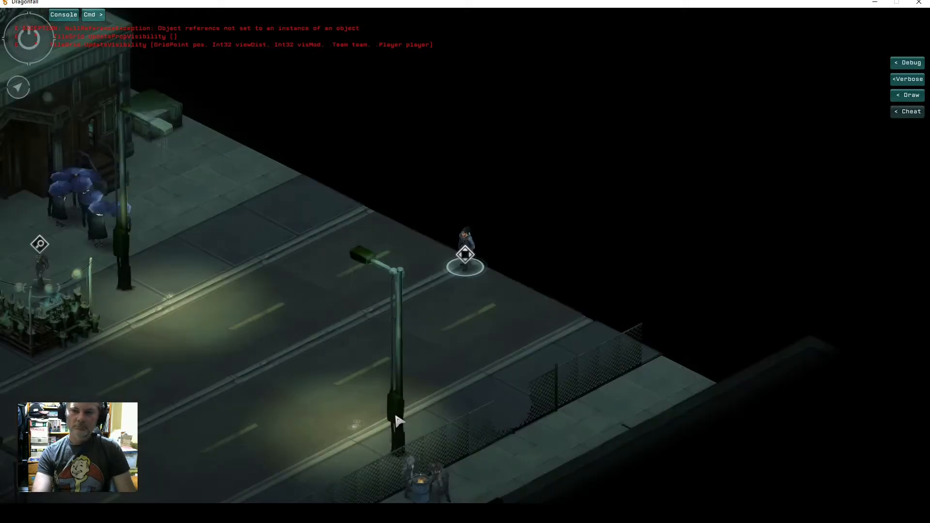
Walk the character along the Apartment District street to Knuckles beside the fence gate.
{"action": "left_click", "coordinate": [132, 380]}
{"action": "key", "text": "a"}
{"action": "key", "text": "s"}
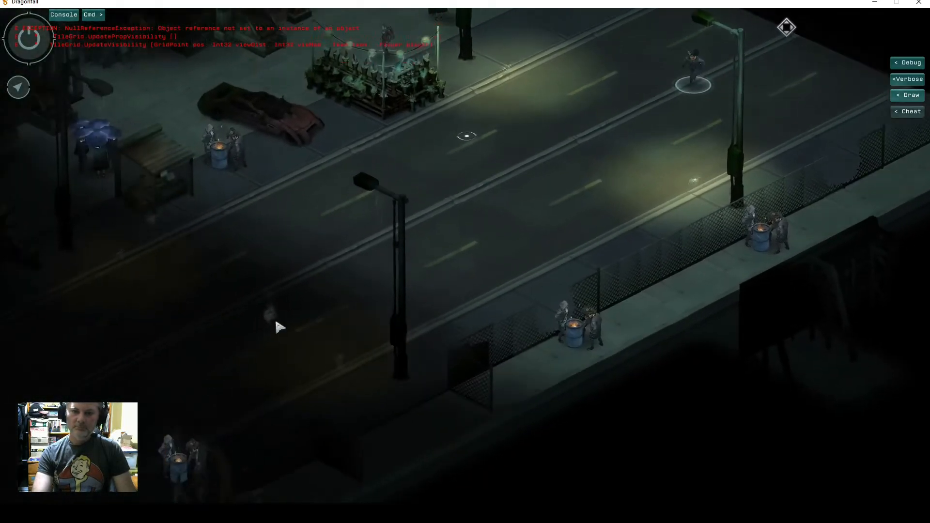
{"action": "left_click", "coordinate": [153, 338]}
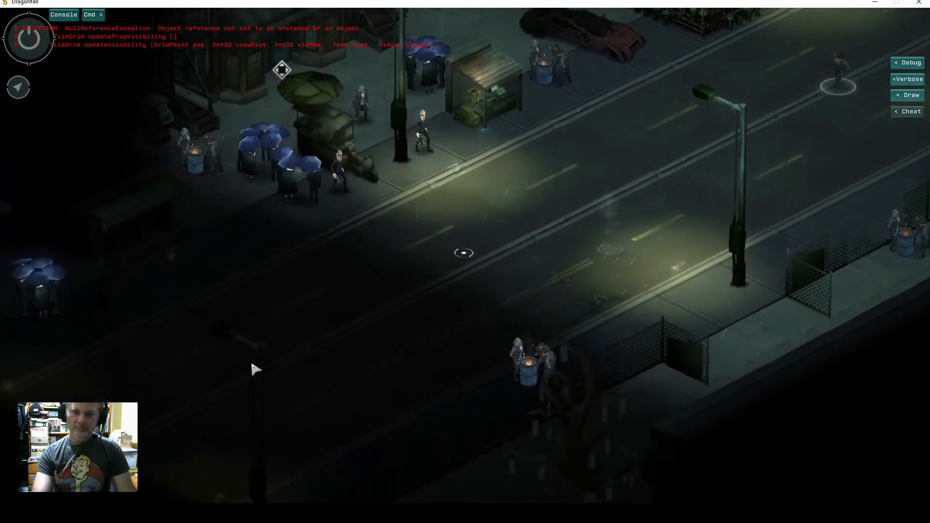
{"action": "left_click", "coordinate": [257, 367]}
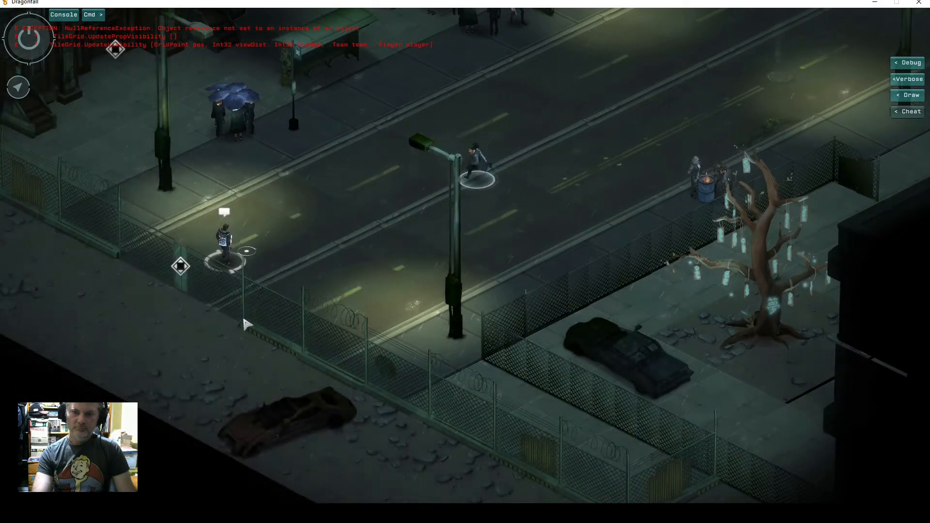
Try the Pitt gate, answer Knuckles with "Ok I'll go do that", and test the gate's travel prompt without travelling.
{"action": "left_click", "coordinate": [180, 266]}
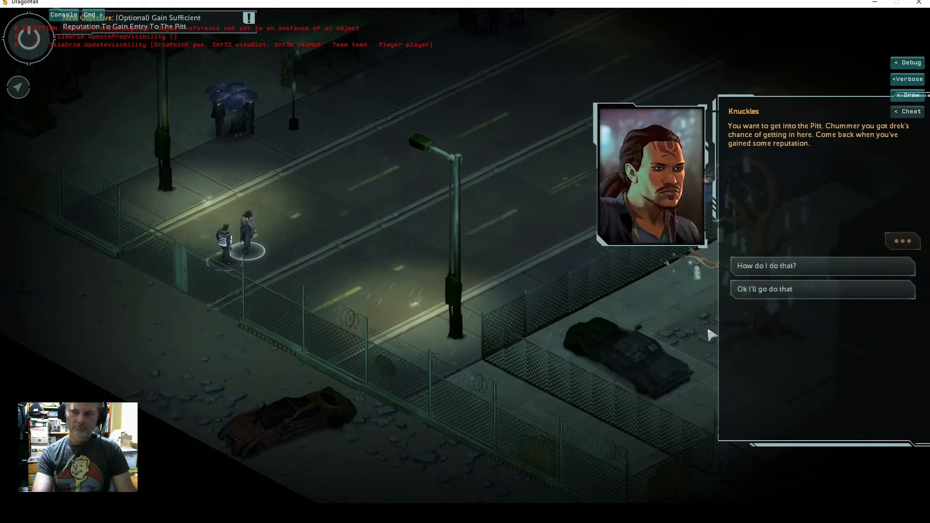
{"action": "left_click", "coordinate": [778, 297]}
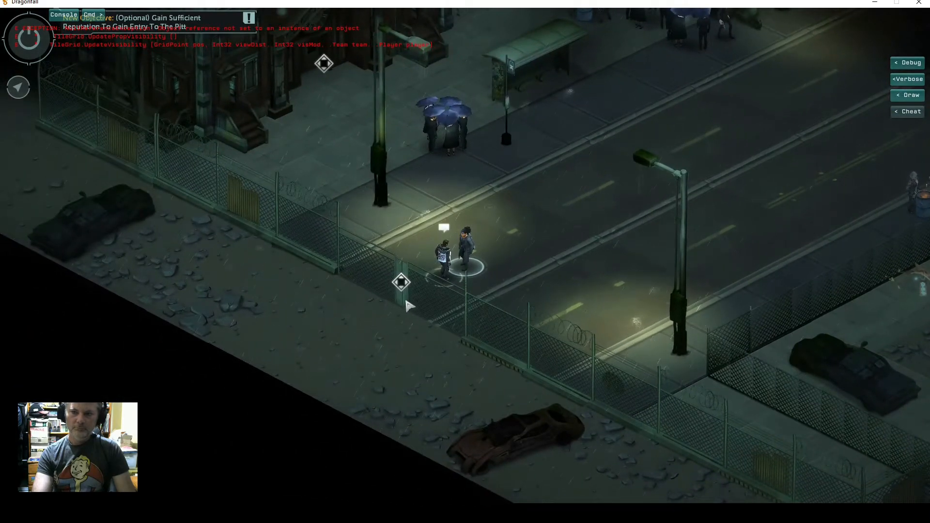
{"action": "left_click", "coordinate": [401, 281]}
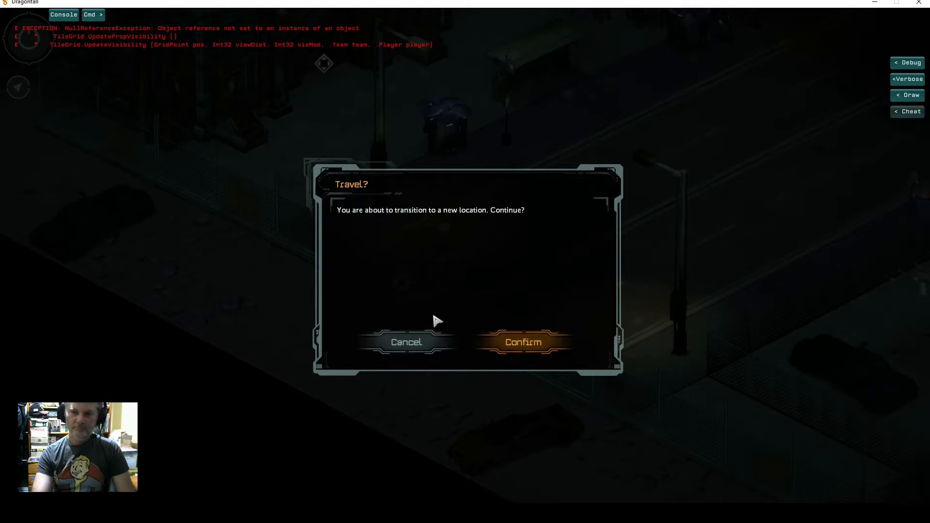
{"action": "left_click", "coordinate": [406, 342]}
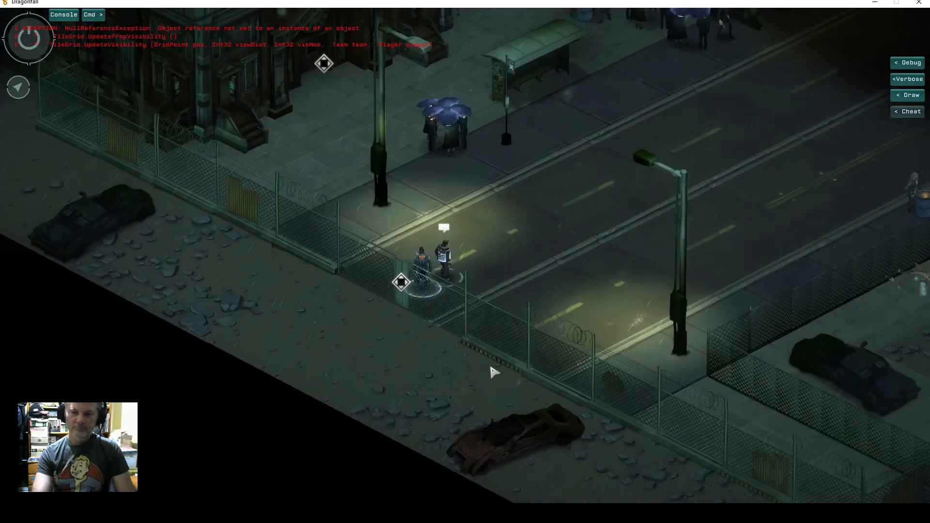
Switch to the Shadowrun Editor and open the City - Apartment District scene.
{"action": "key", "text": "alt+Tab"}
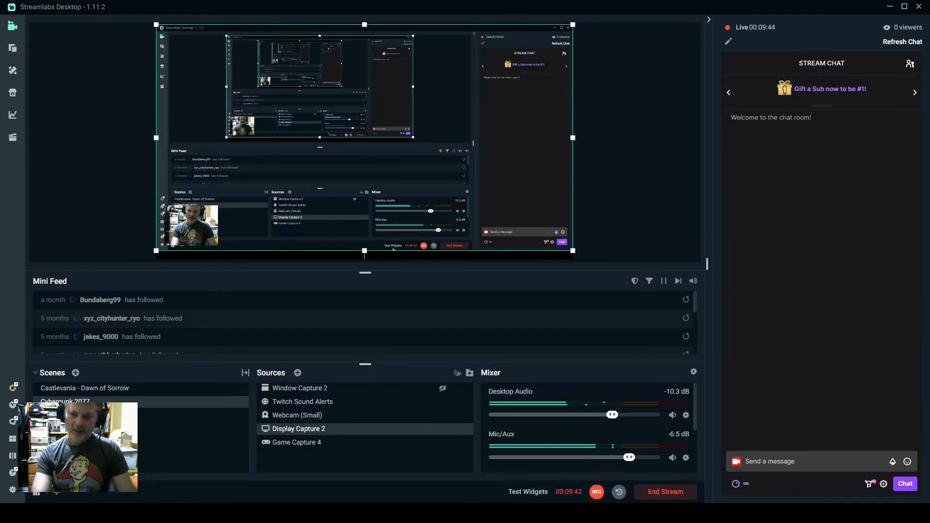
{"action": "key", "text": "alt+Tab"}
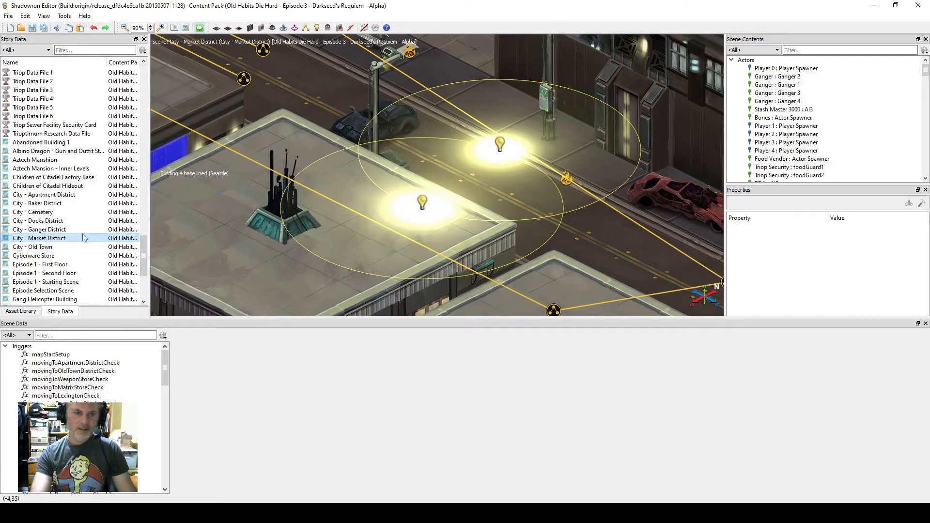
{"action": "double_click", "coordinate": [46, 194]}
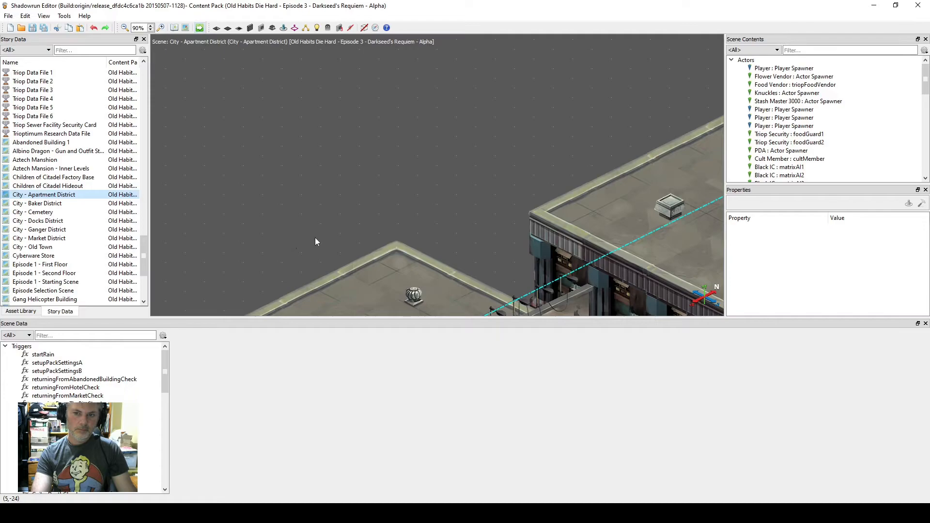
{"action": "middle_click_drag", "start_coordinate": [561, 291], "coordinate": [484, 88]}
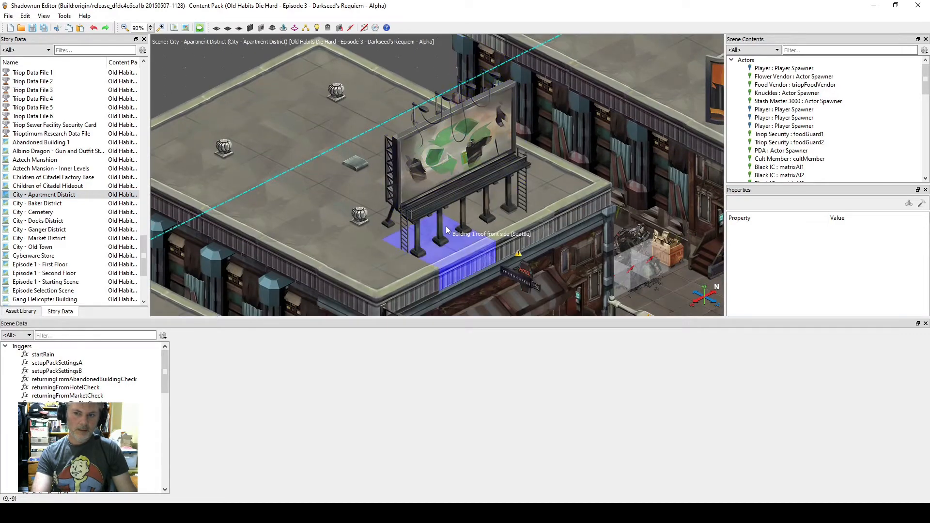
{"action": "left_click_drag", "start_coordinate": [528, 294], "coordinate": [507, 92]}
{"action": "left_click", "coordinate": [26, 16]}
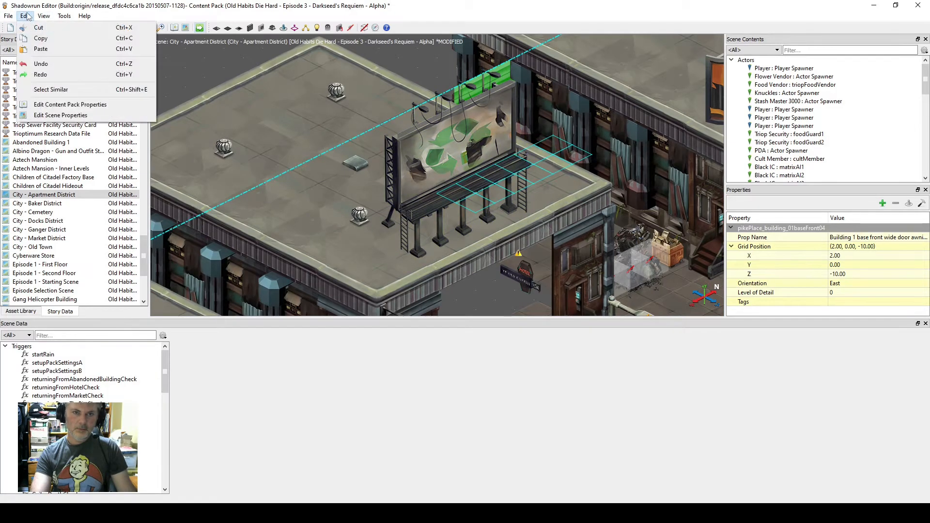
{"action": "left_click", "coordinate": [49, 64]}
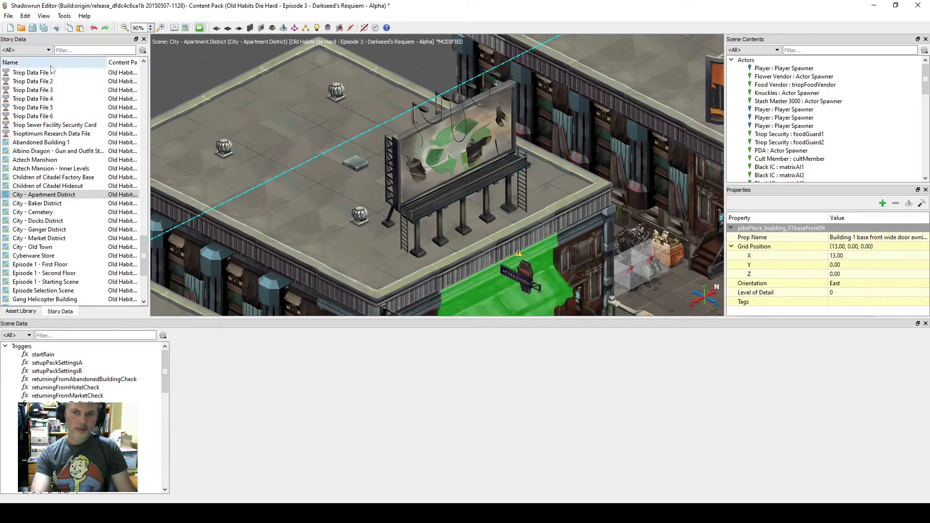
Examine the area around the Pitt gate and its fence in the Apartment District scene.
{"action": "scroll", "coordinate": [297, 167], "scroll_direction": "down", "scroll_amount": 5}
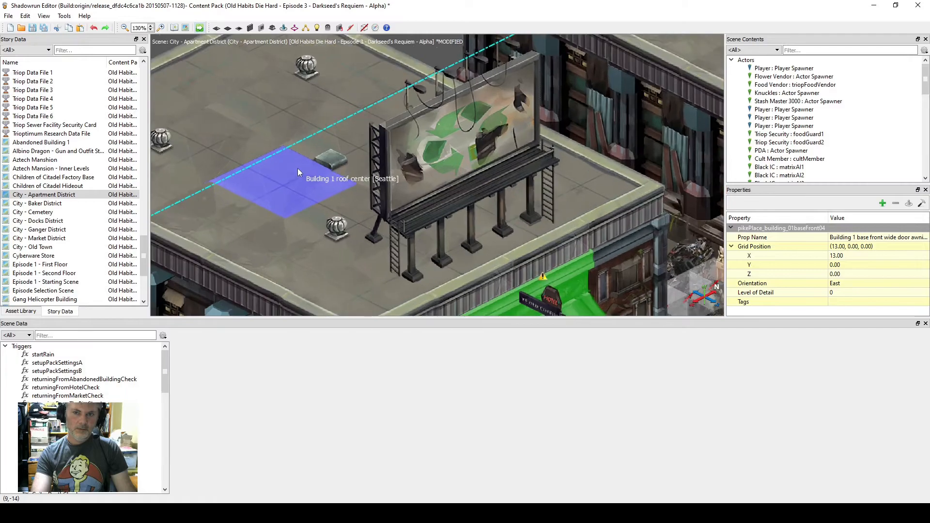
{"action": "scroll", "coordinate": [375, 228], "scroll_direction": "up", "scroll_amount": 5}
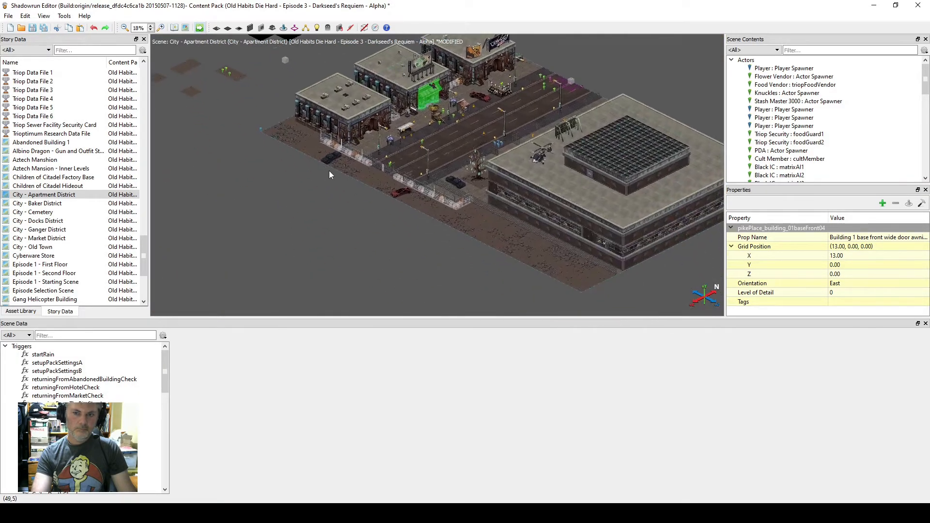
{"action": "middle_click_drag", "start_coordinate": [365, 183], "coordinate": [422, 203]}
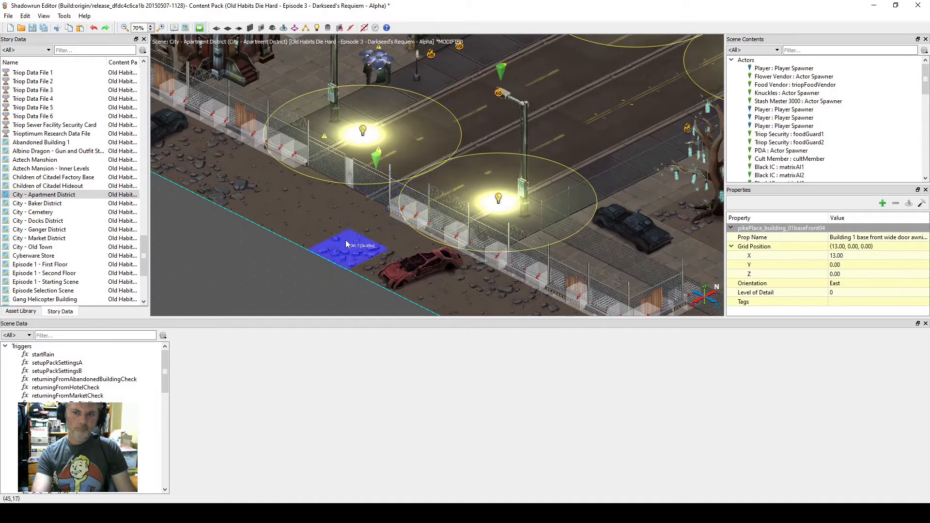
{"action": "left_click", "coordinate": [282, 272]}
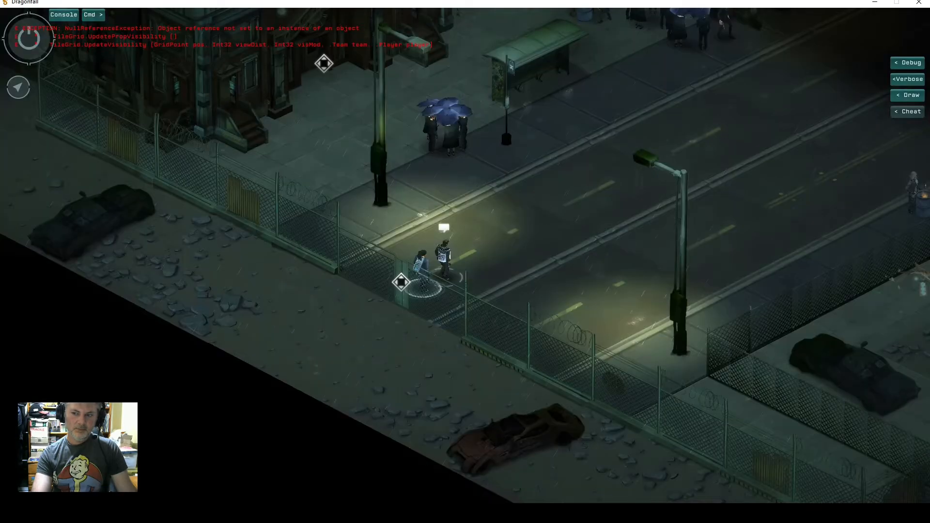
Travel through the gate beside Knuckles into the Pitt and continue past the scene introduction.
{"action": "left_click", "coordinate": [401, 282]}
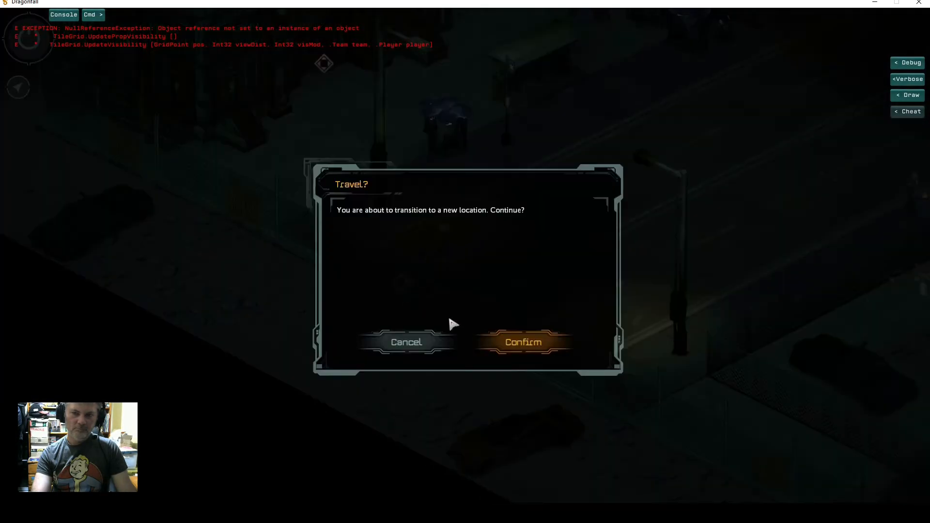
{"action": "left_click", "coordinate": [541, 341]}
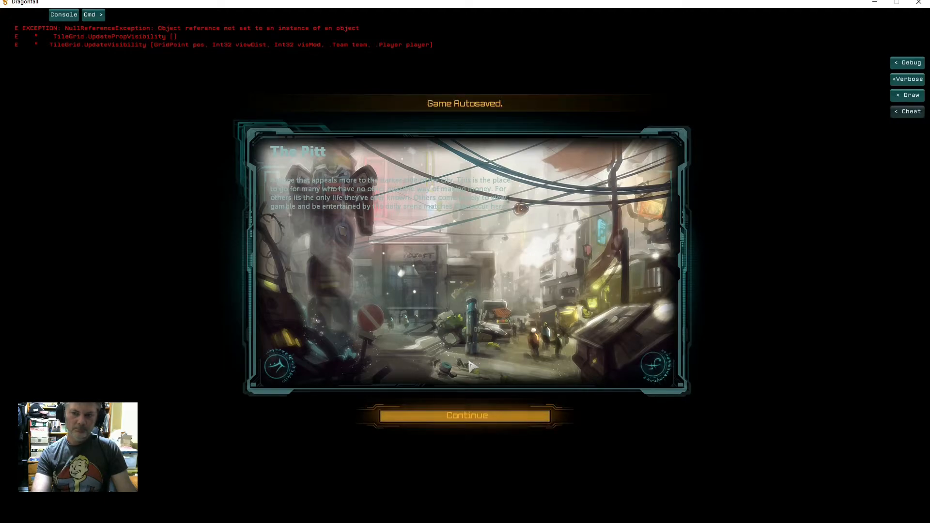
{"action": "left_click", "coordinate": [493, 416]}
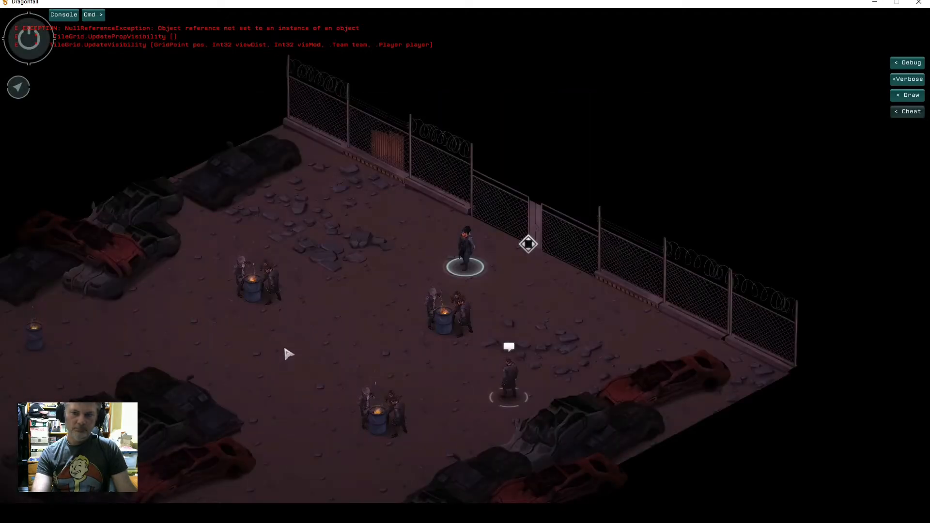
Ask Gino in the Pitt about the drug "silence", decline his offer, and start the conversation with him again.
{"action": "left_click", "coordinate": [528, 400]}
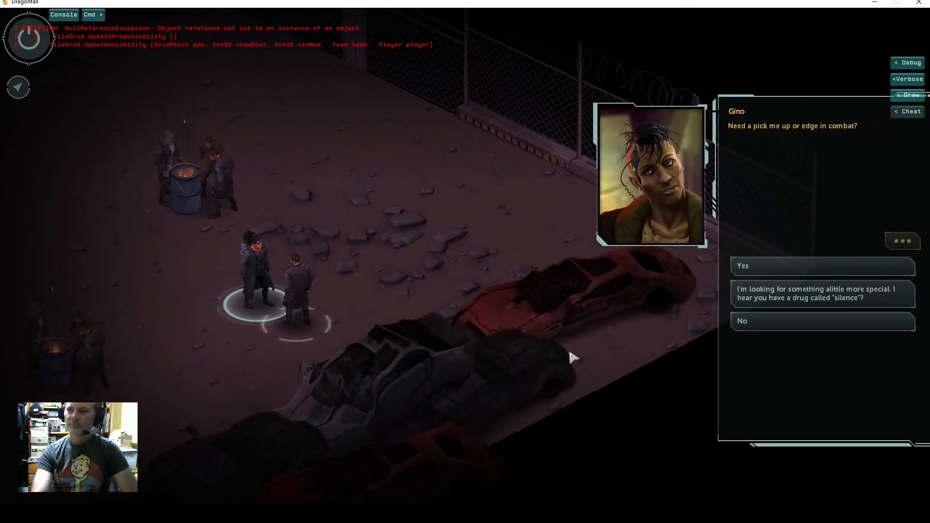
{"action": "left_click", "coordinate": [809, 301]}
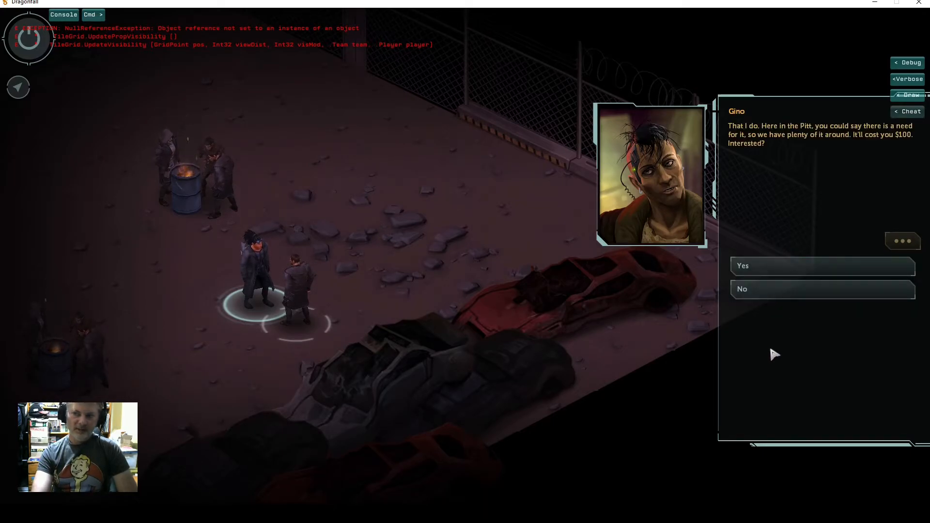
{"action": "left_click", "coordinate": [772, 294]}
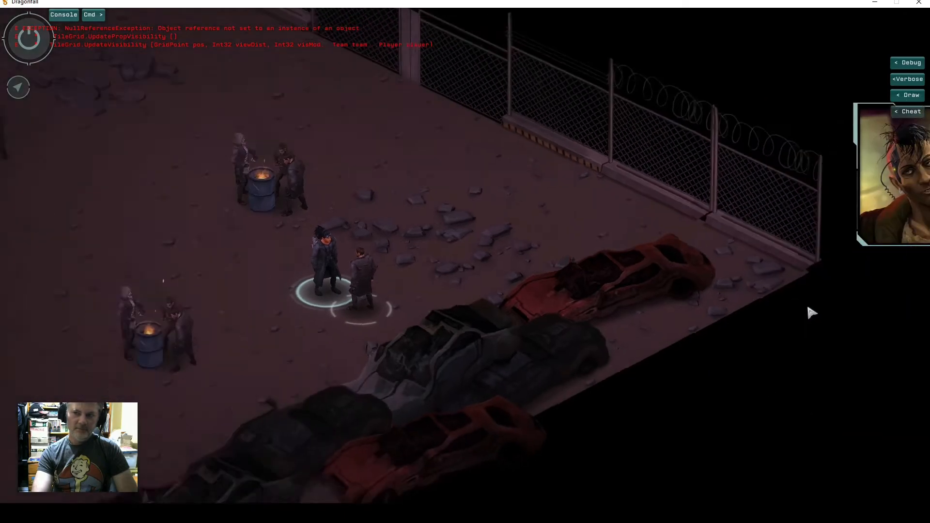
{"action": "left_click", "coordinate": [490, 272]}
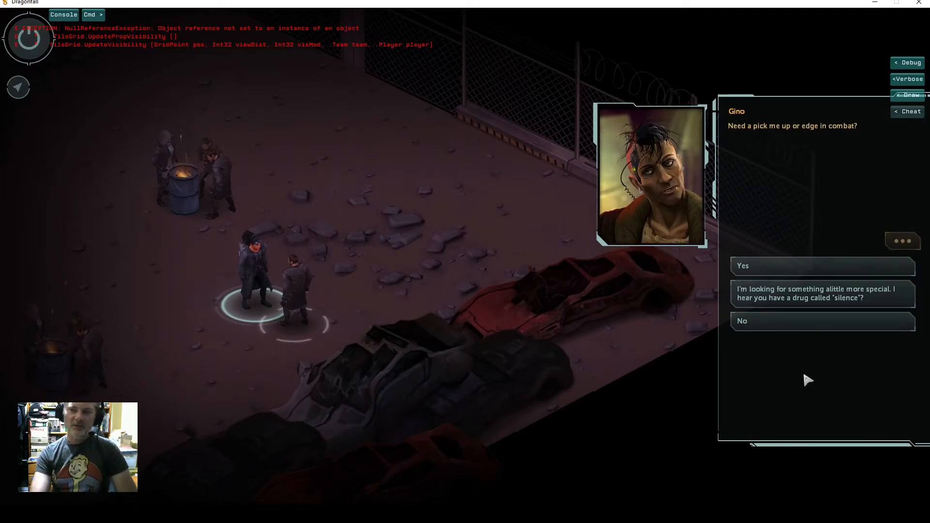
Buy the drug "silence" from Gino for $100, then travel through the gate back to the Apartment district.
{"action": "left_click", "coordinate": [831, 302]}
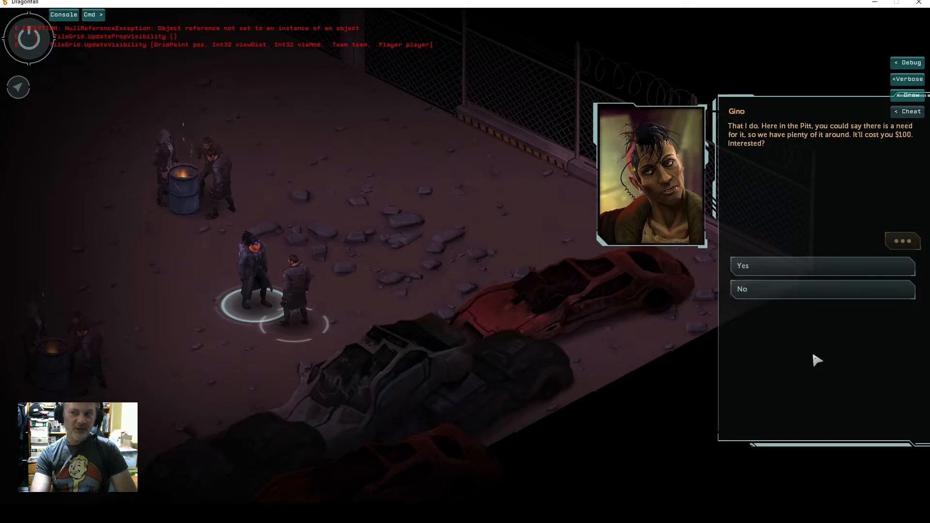
{"action": "left_click", "coordinate": [769, 269]}
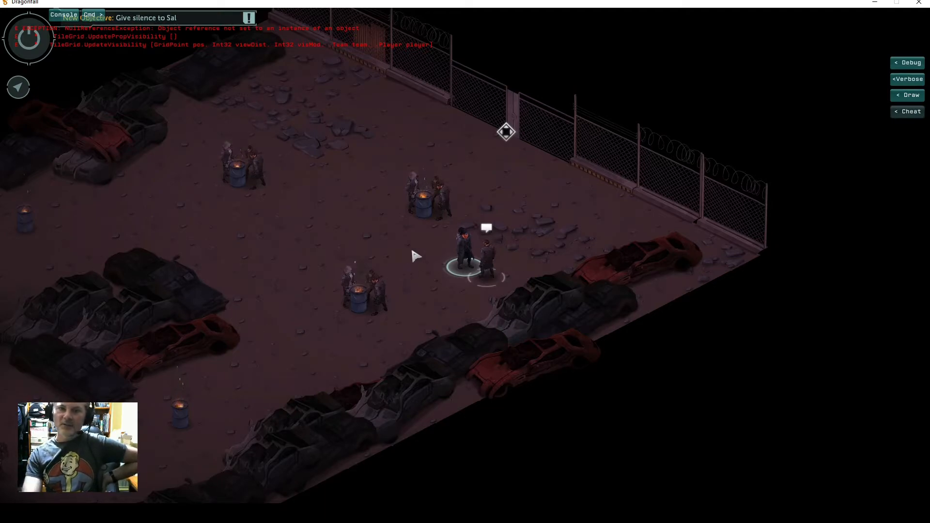
{"action": "left_click", "coordinate": [507, 133]}
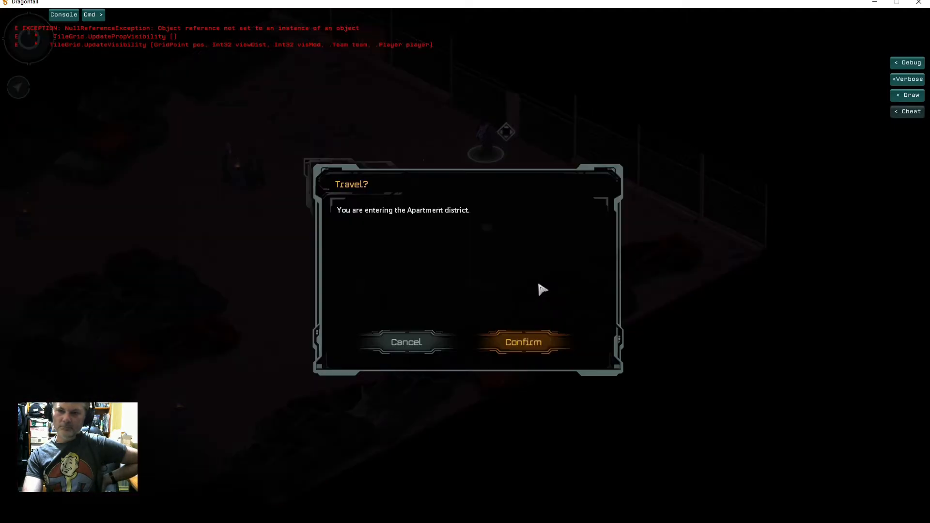
{"action": "left_click", "coordinate": [520, 343]}
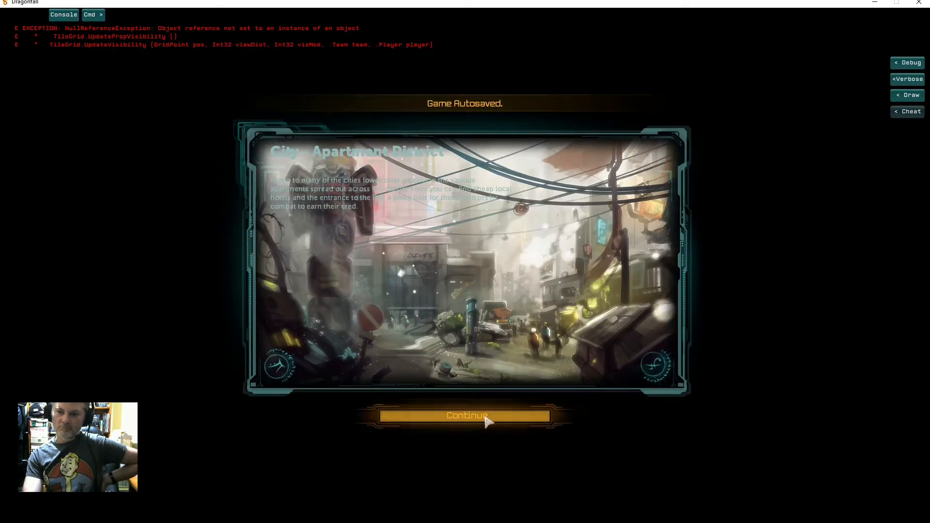
{"action": "left_click", "coordinate": [485, 416]}
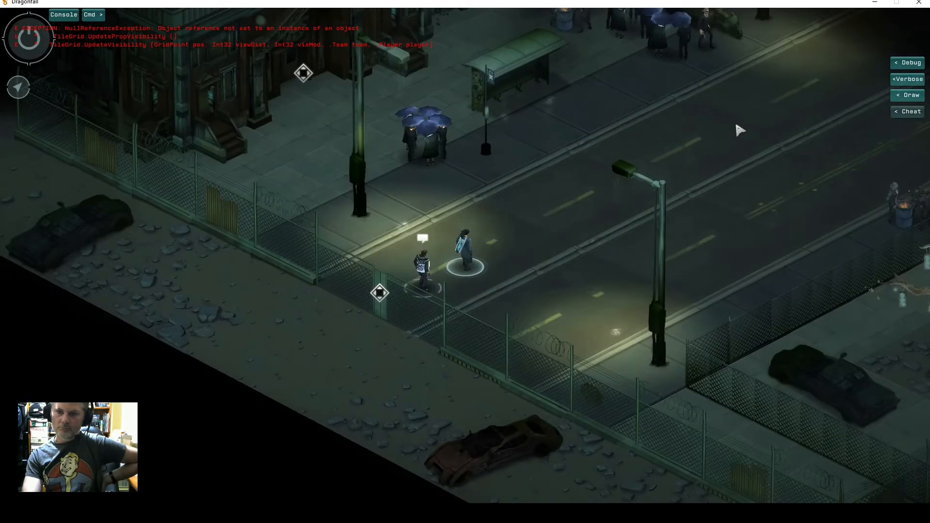
Walk up the street through the Apartment district to its far exit and travel to the Market district.
{"action": "left_click", "coordinate": [730, 115]}
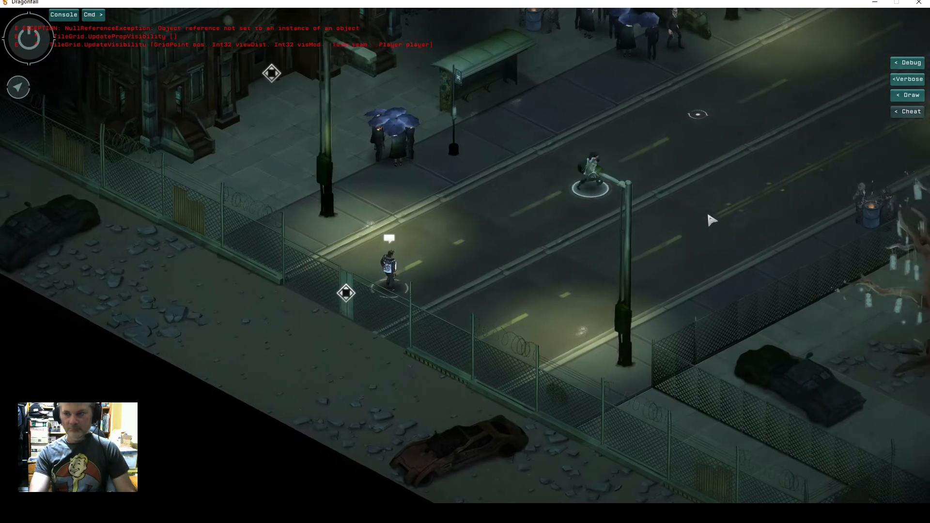
{"action": "key", "text": "d"}
{"action": "key", "text": "w"}
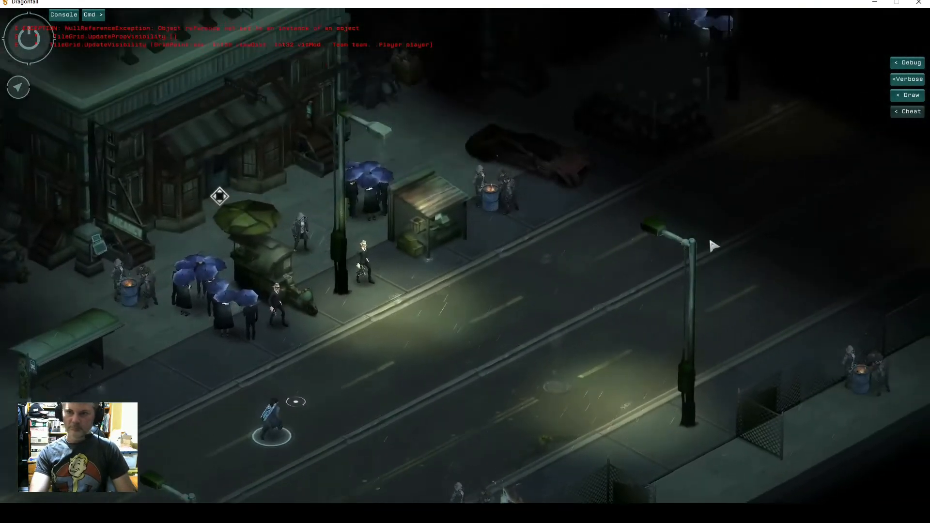
{"action": "left_click", "coordinate": [685, 252]}
{"action": "key", "text": "d"}
{"action": "key", "text": "w"}
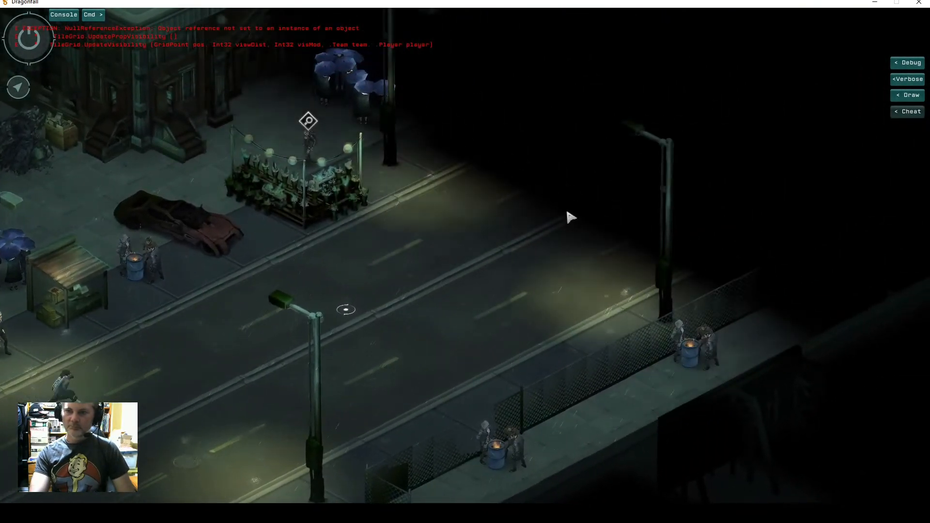
{"action": "left_click", "coordinate": [568, 212]}
{"action": "key", "text": "w"}
{"action": "key", "text": "d"}
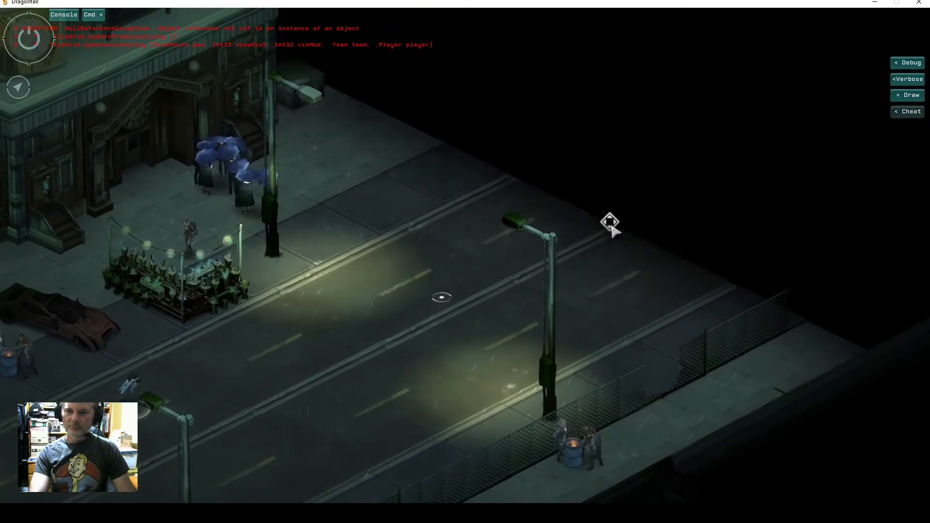
{"action": "left_click", "coordinate": [611, 225]}
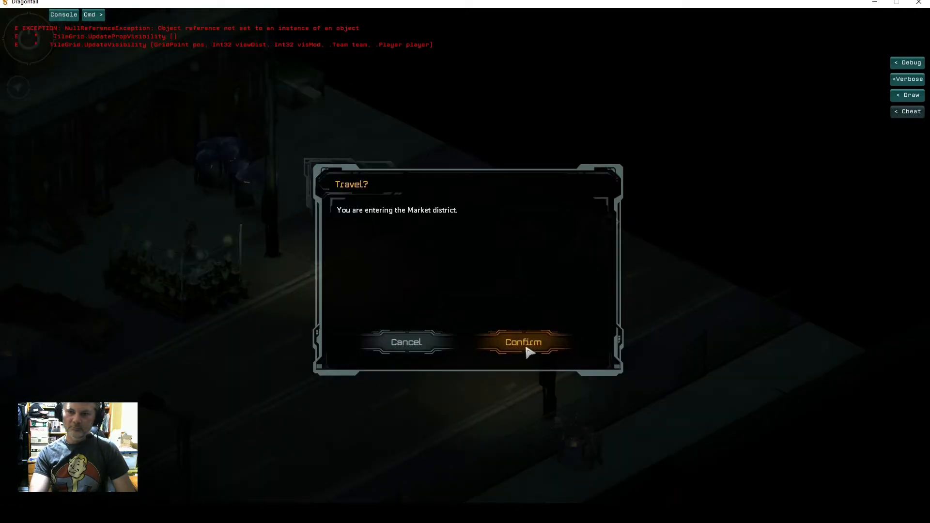
{"action": "left_click", "coordinate": [525, 346]}
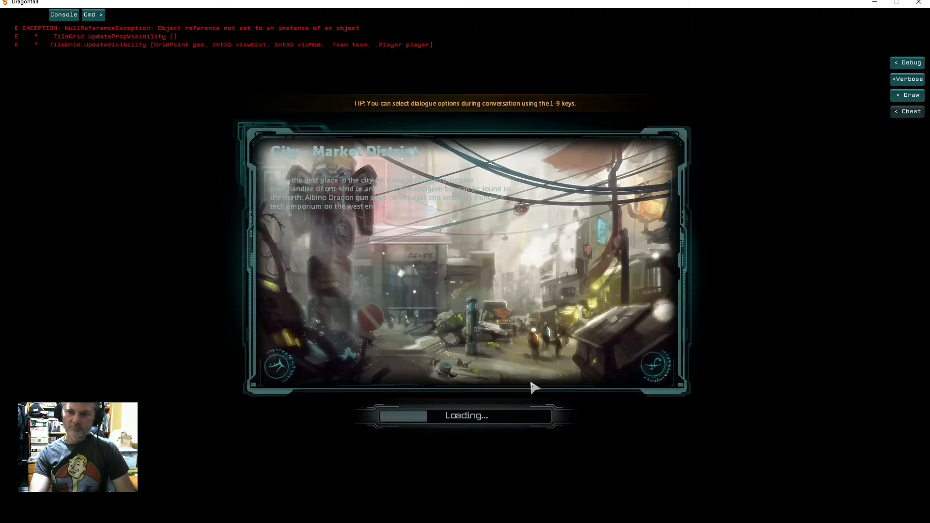
{"action": "left_click", "coordinate": [508, 418]}
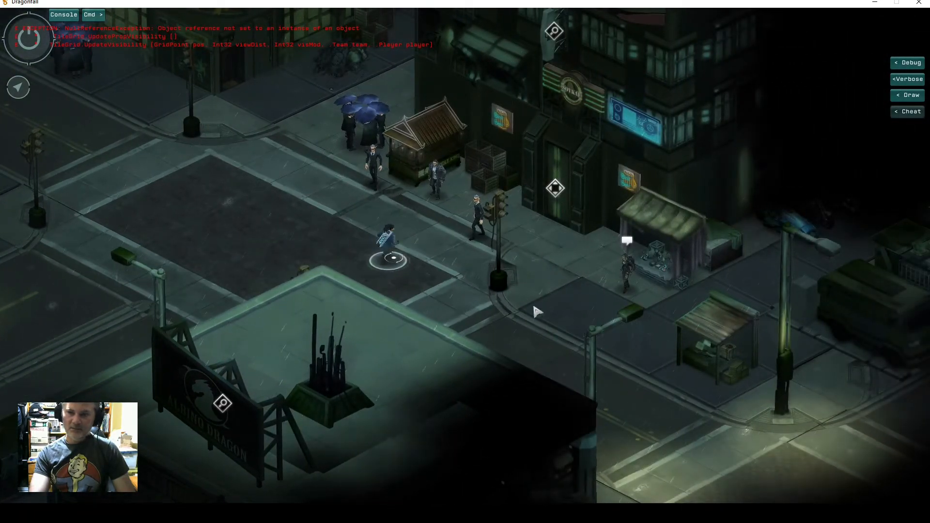
Talk to Sal at the market stall, give her the silence, and go through her whole conversation about the cult member.
{"action": "left_click", "coordinate": [625, 279]}
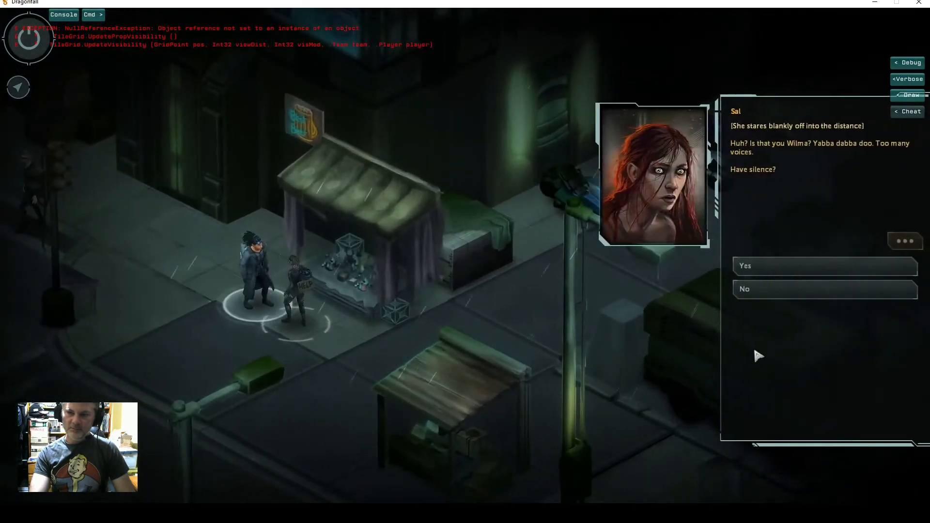
{"action": "left_click", "coordinate": [806, 269]}
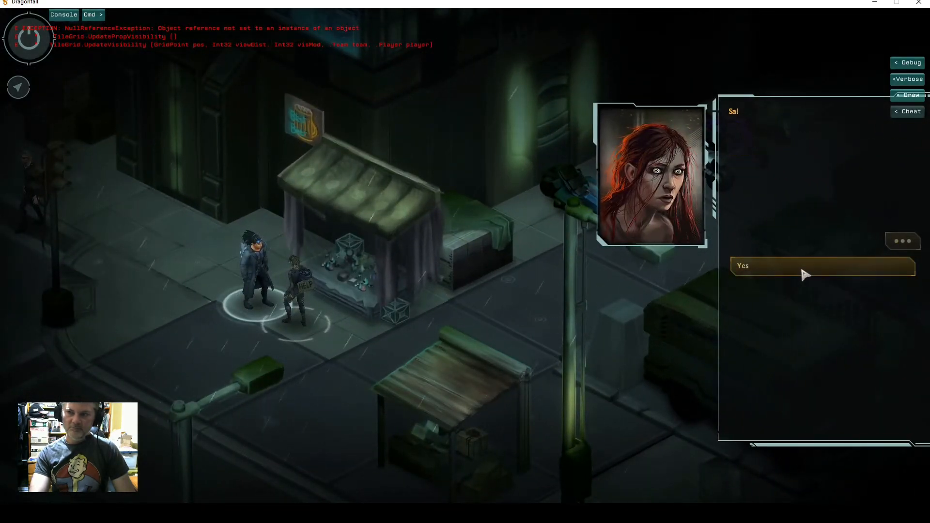
{"action": "left_click", "coordinate": [893, 242]}
{"action": "left_click", "coordinate": [903, 245]}
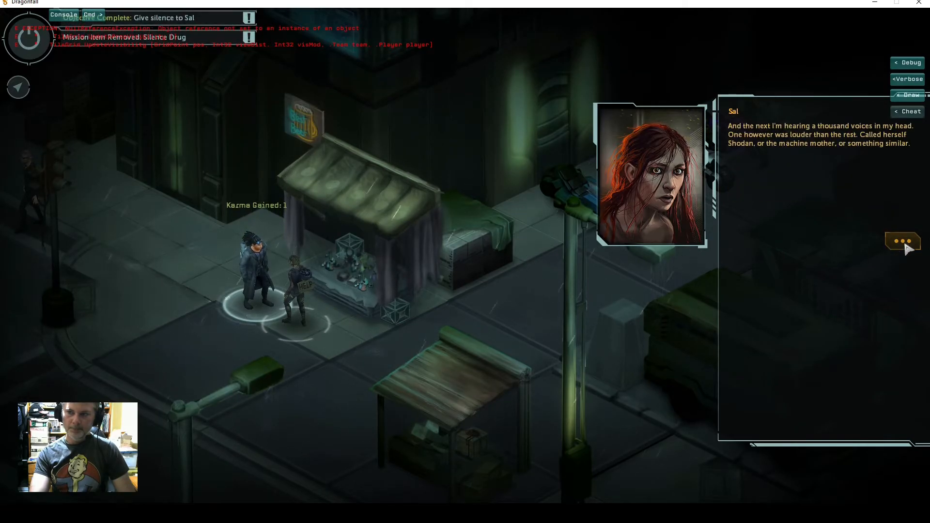
{"action": "left_click", "coordinate": [903, 242]}
{"action": "left_click", "coordinate": [904, 242]}
{"action": "left_click", "coordinate": [904, 242]}
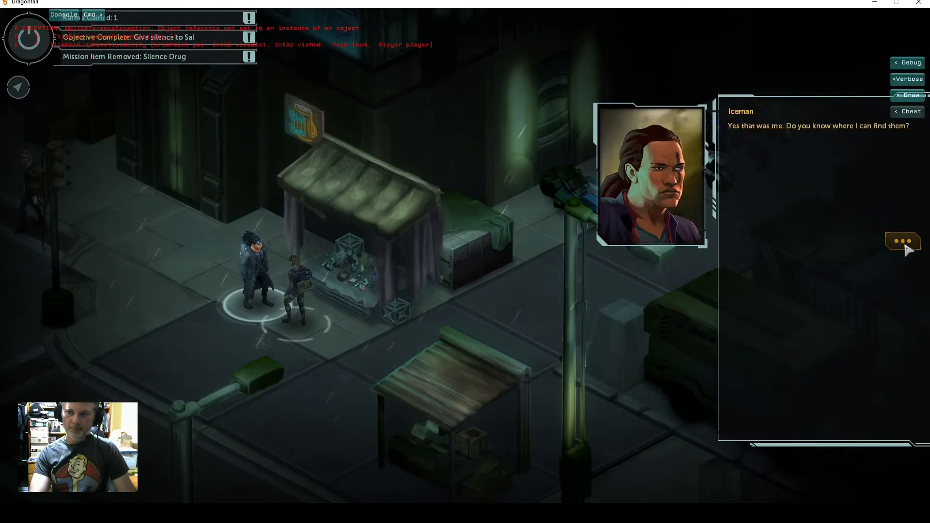
{"action": "left_click", "coordinate": [904, 242]}
{"action": "left_click", "coordinate": [904, 242]}
{"action": "left_click", "coordinate": [903, 245]}
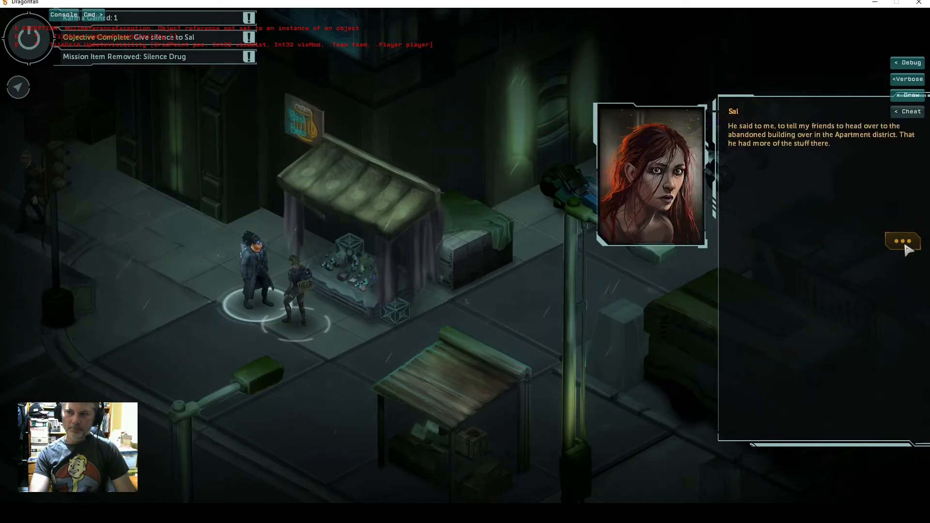
{"action": "left_click", "coordinate": [903, 244]}
{"action": "left_click", "coordinate": [903, 244]}
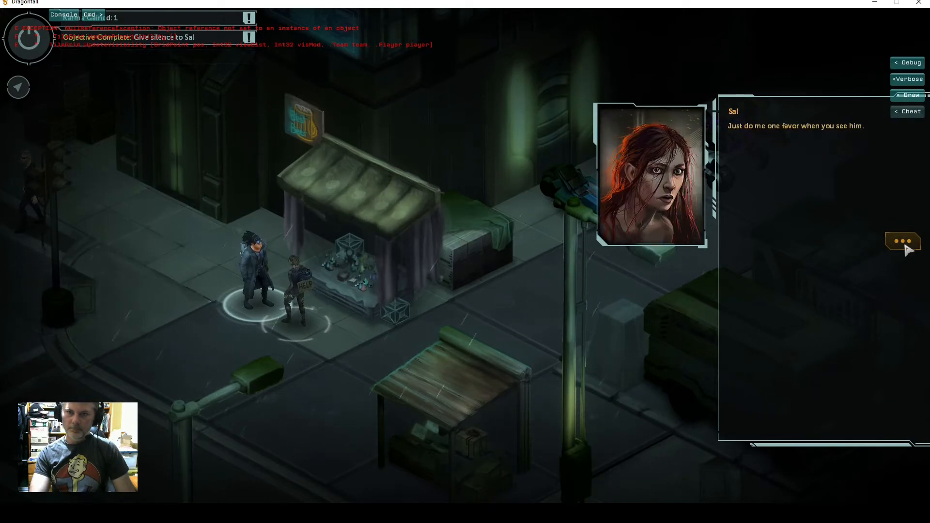
{"action": "left_click", "coordinate": [905, 245]}
{"action": "left_click", "coordinate": [905, 246]}
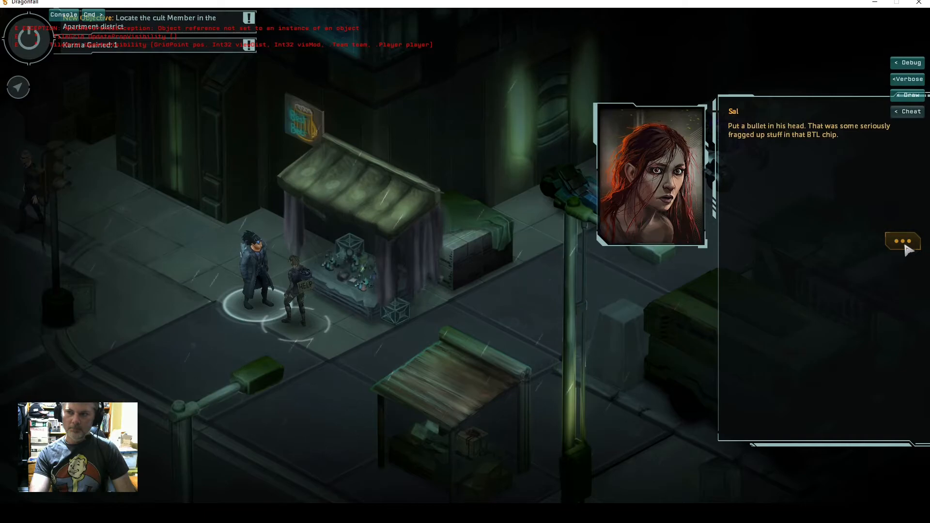
{"action": "left_click", "coordinate": [905, 246]}
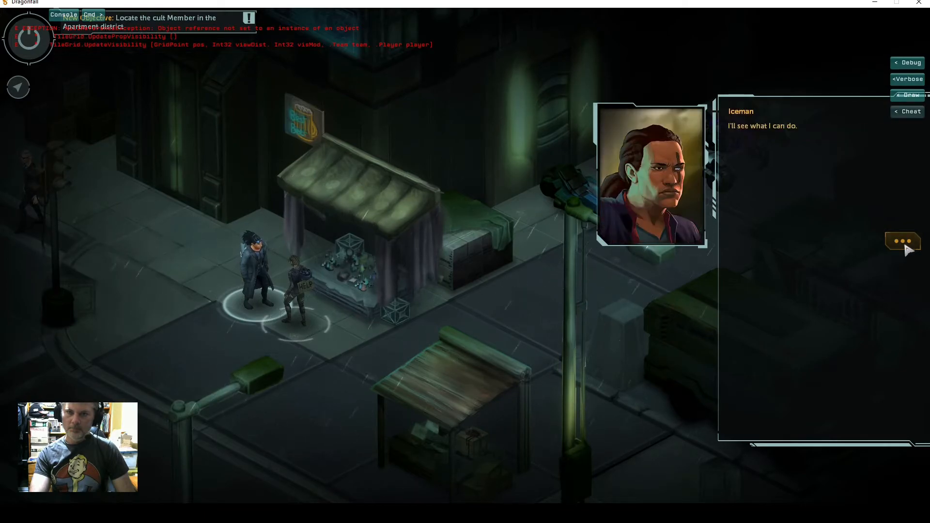
{"action": "left_click", "coordinate": [904, 245]}
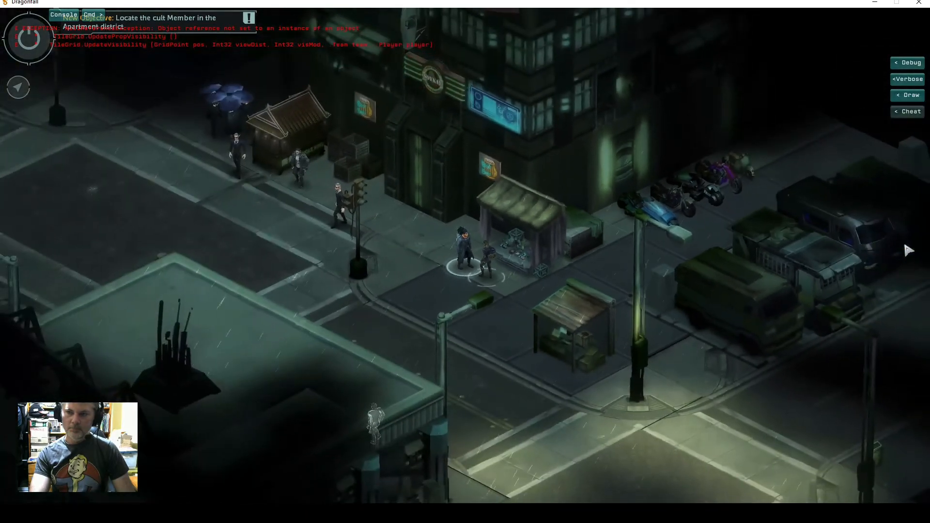
Check the PDA's primary goal about locating the cult member in the Apartment district, and exit the PDA.
{"action": "left_click_drag", "start_coordinate": [488, 316], "coordinate": [571, 317]}
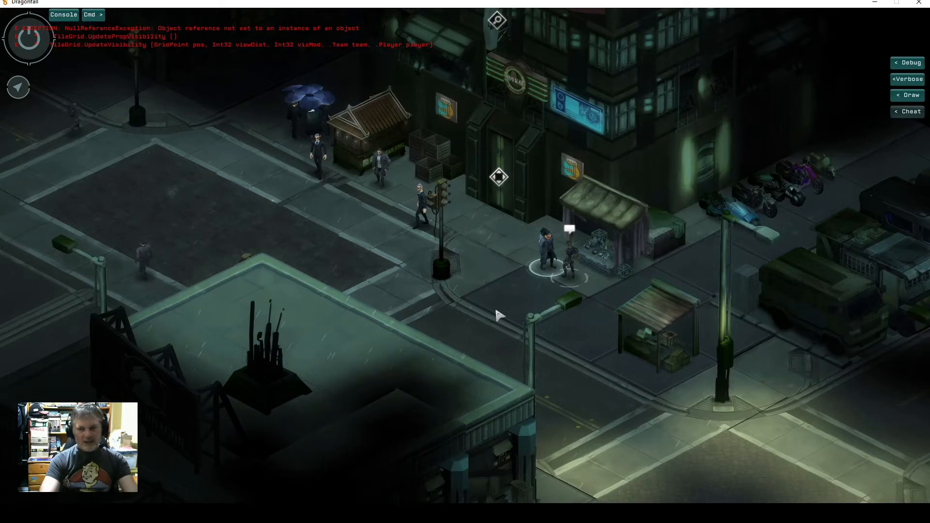
{"action": "scroll", "coordinate": [563, 352], "scroll_direction": "up", "scroll_amount": 2}
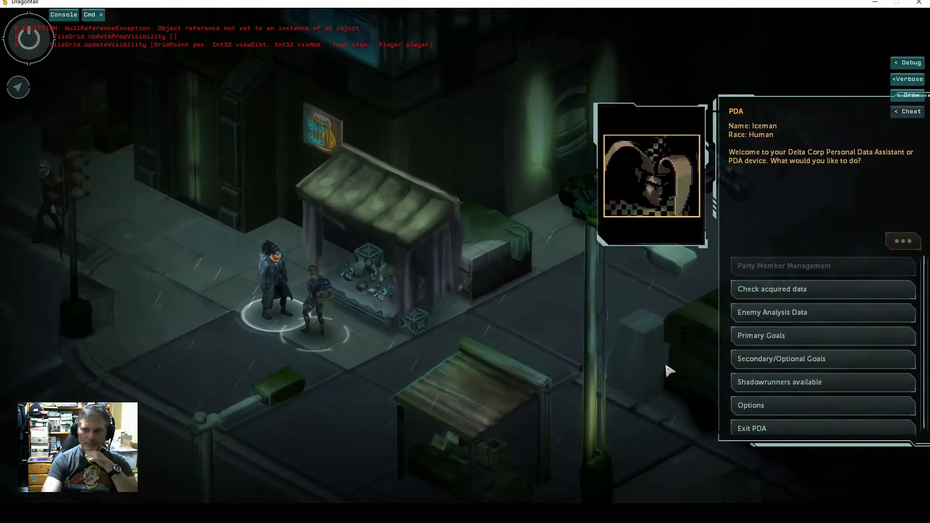
{"action": "left_click", "coordinate": [784, 335]}
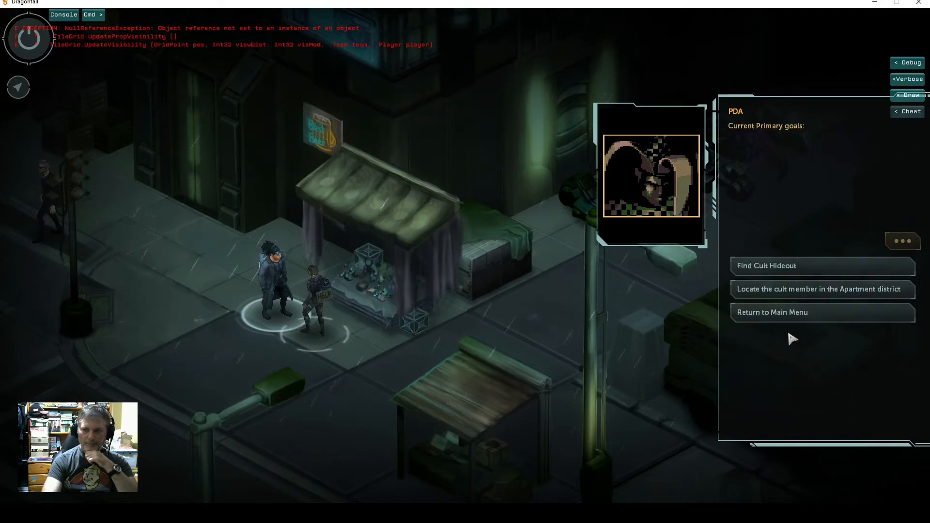
{"action": "left_click", "coordinate": [785, 292]}
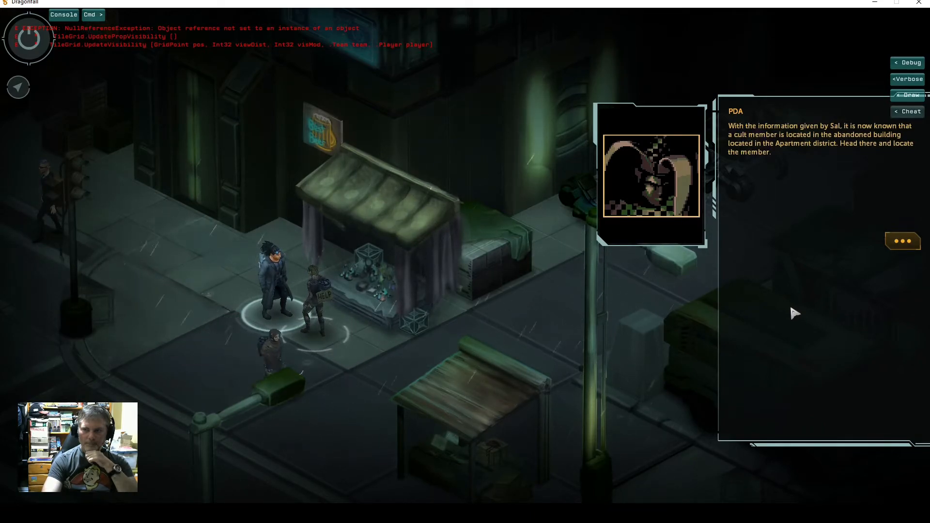
{"action": "left_click", "coordinate": [904, 241]}
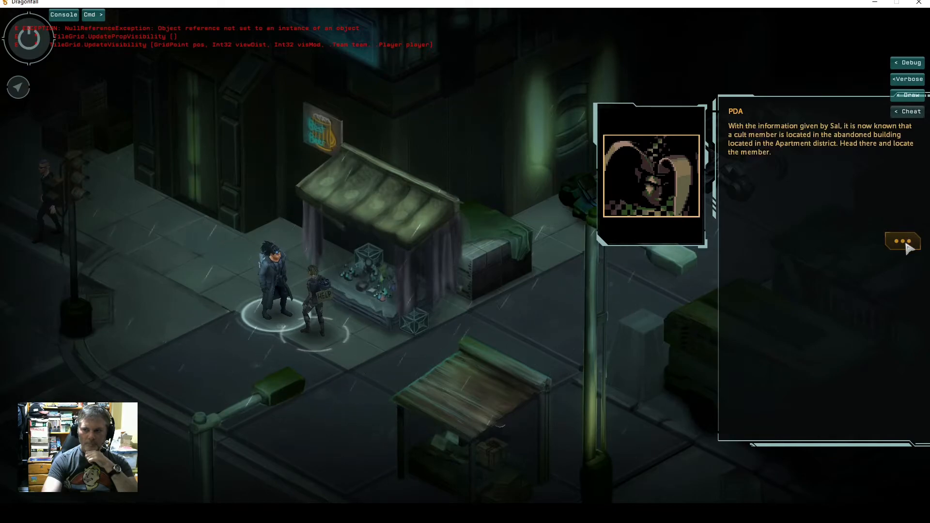
{"action": "left_click", "coordinate": [824, 313]}
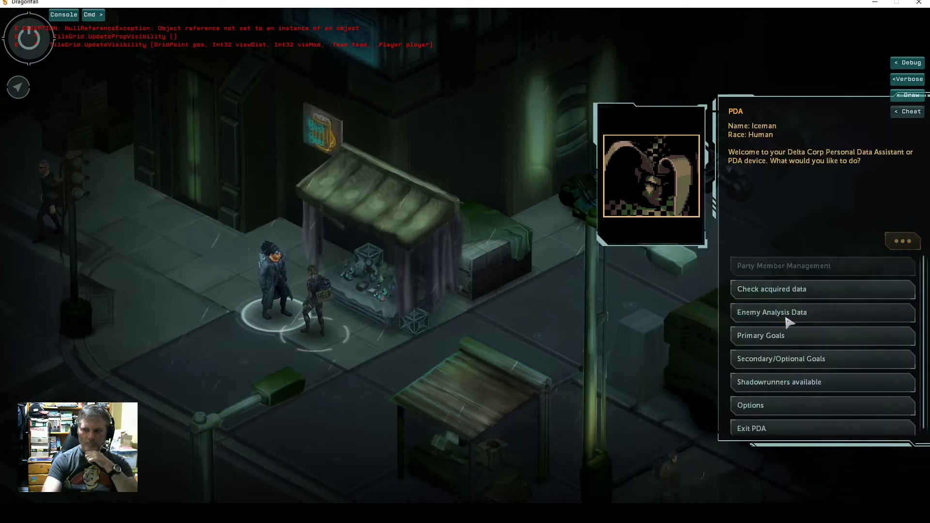
{"action": "left_click", "coordinate": [768, 429]}
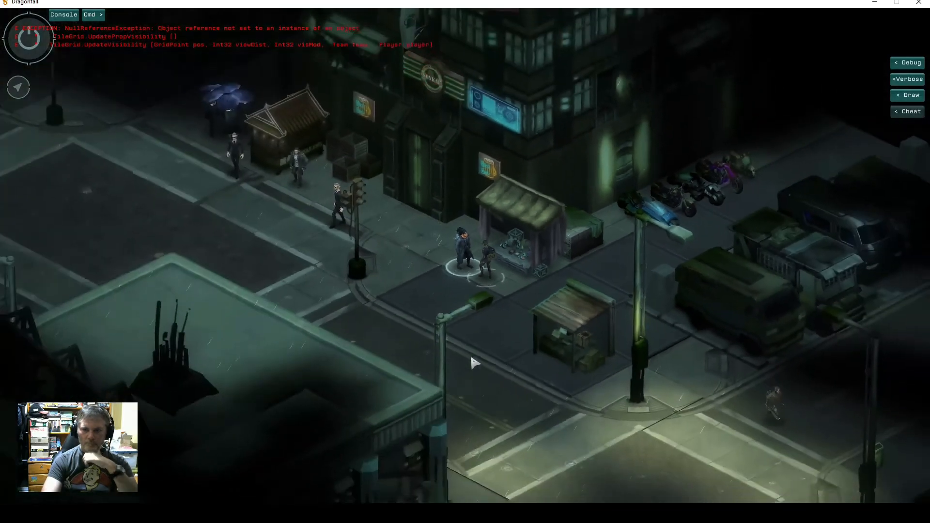
Switch to the Shadowrun Editor and look through the Apartment District scene's triggers, variables and tags.
{"action": "key", "text": "alt+Tab"}
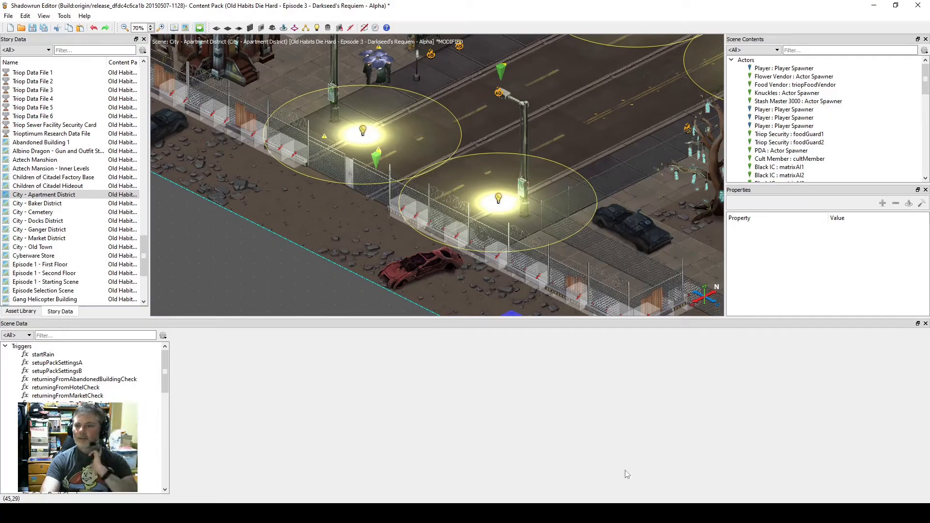
{"action": "left_click_drag", "start_coordinate": [165, 371], "coordinate": [164, 470]}
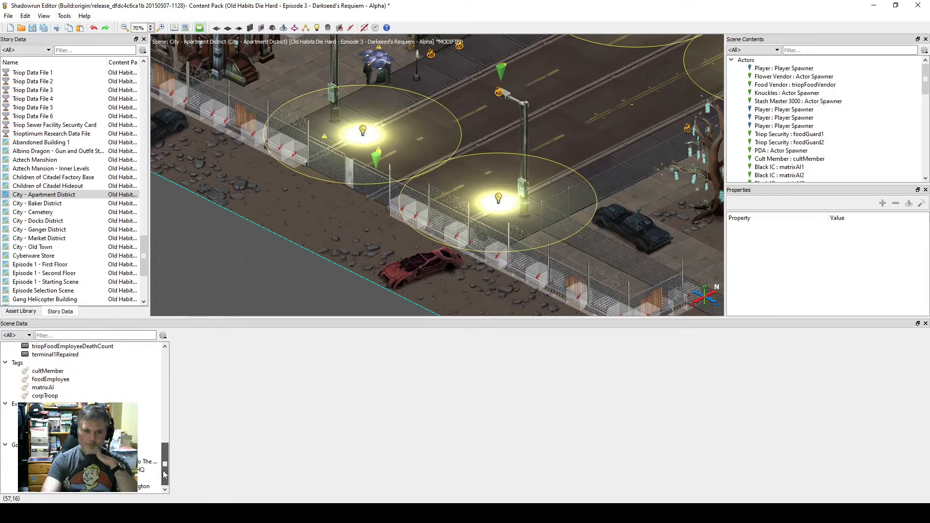
{"action": "left_click_drag", "start_coordinate": [164, 475], "coordinate": [164, 440]}
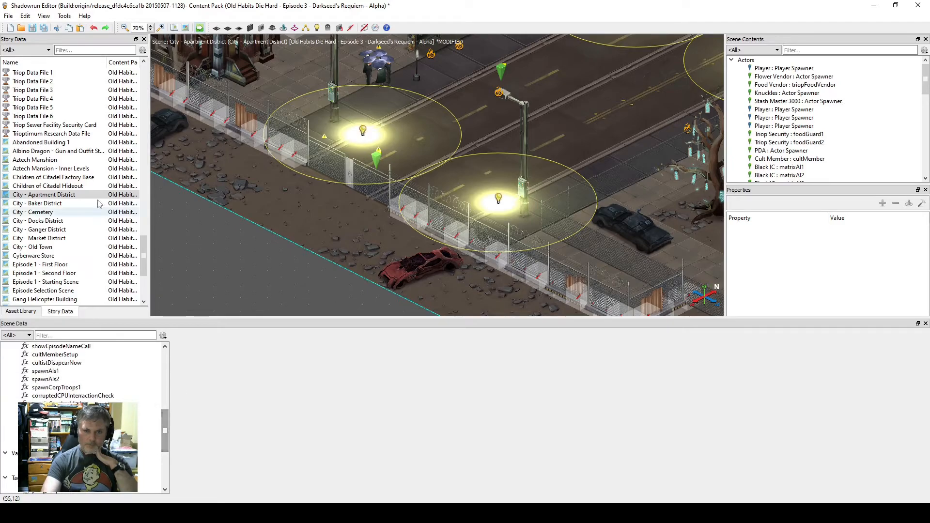
Open the Lexington Bar scene, discarding the changes to City - Apartment District, and bring the whole bar into view.
{"action": "scroll", "coordinate": [92, 248], "scroll_direction": "down", "scroll_amount": 2}
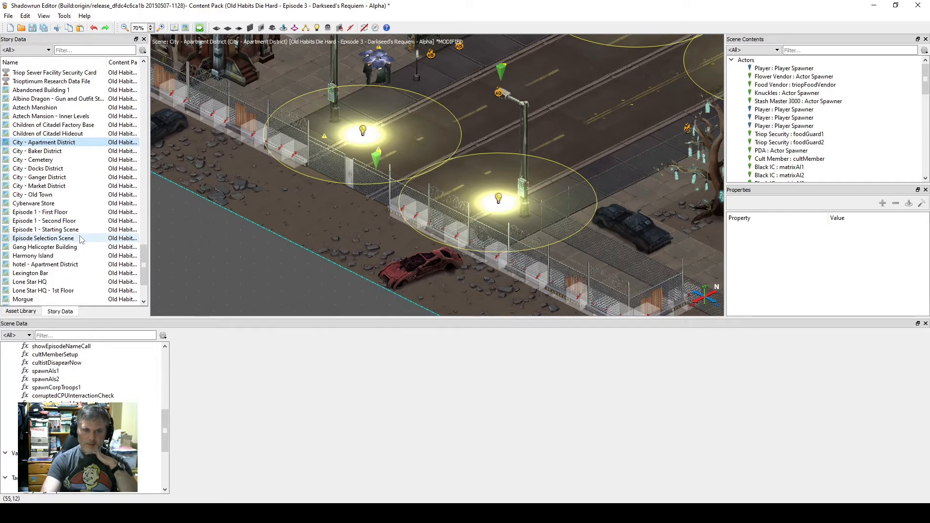
{"action": "double_click", "coordinate": [80, 273]}
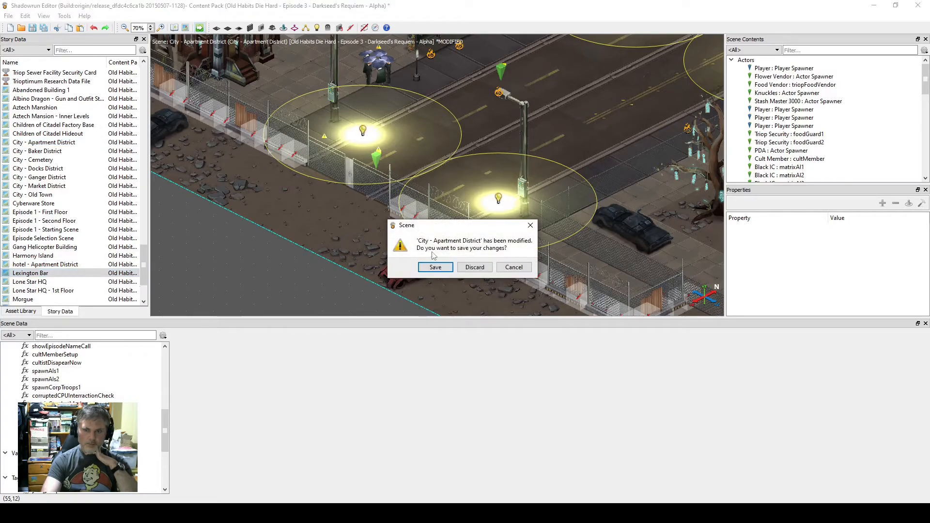
{"action": "left_click", "coordinate": [479, 270]}
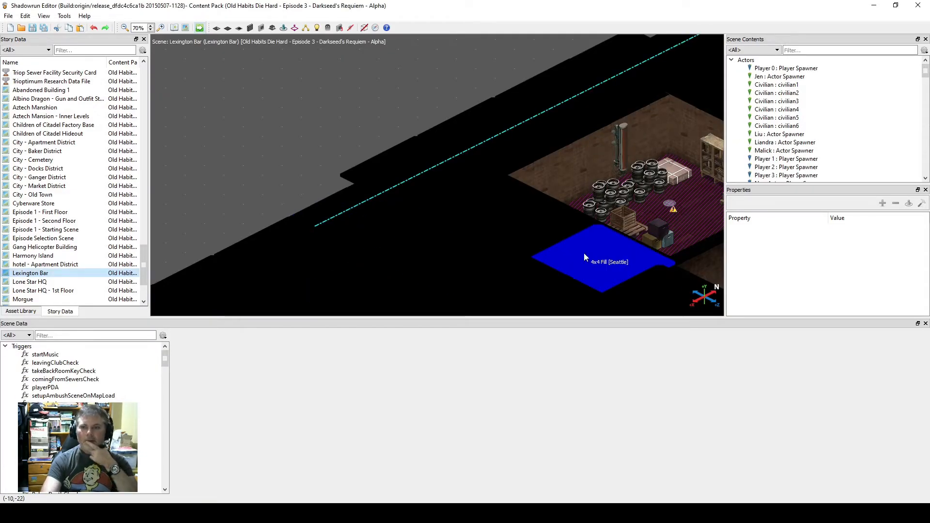
{"action": "scroll", "coordinate": [583, 252], "scroll_direction": "down", "scroll_amount": 5}
{"action": "middle_click_drag", "start_coordinate": [570, 287], "coordinate": [457, 225]}
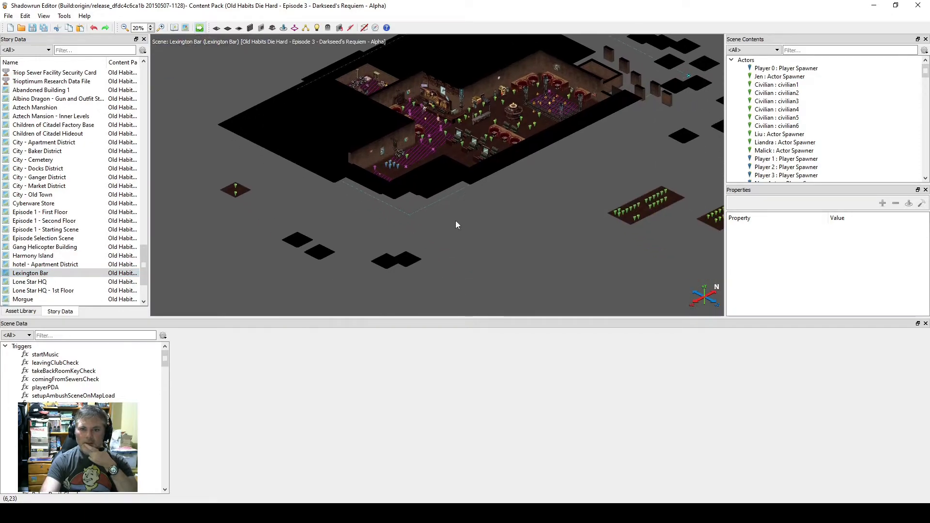
Find the "Follow cult member to its hideout" goal in the Lexington Bar scene and copy its goal name.
{"action": "left_click_drag", "start_coordinate": [164, 359], "coordinate": [184, 479]}
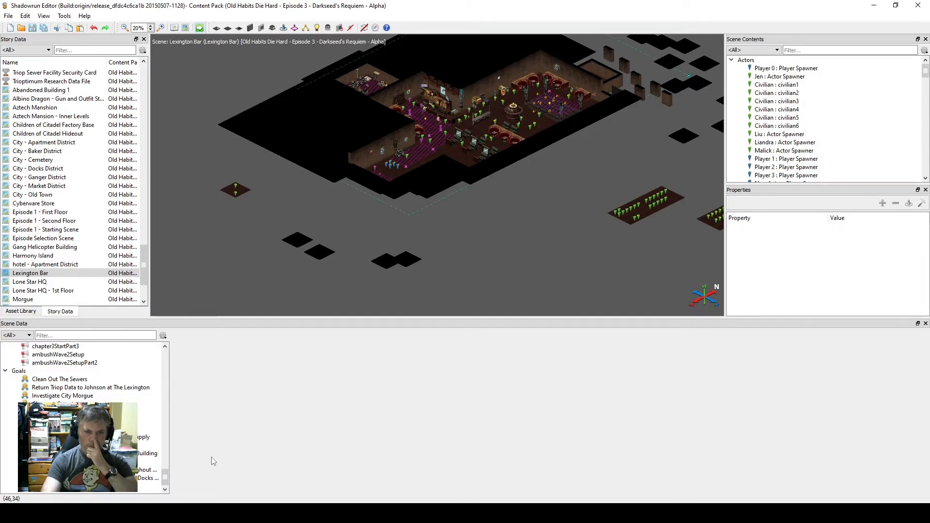
{"action": "left_click", "coordinate": [150, 419]}
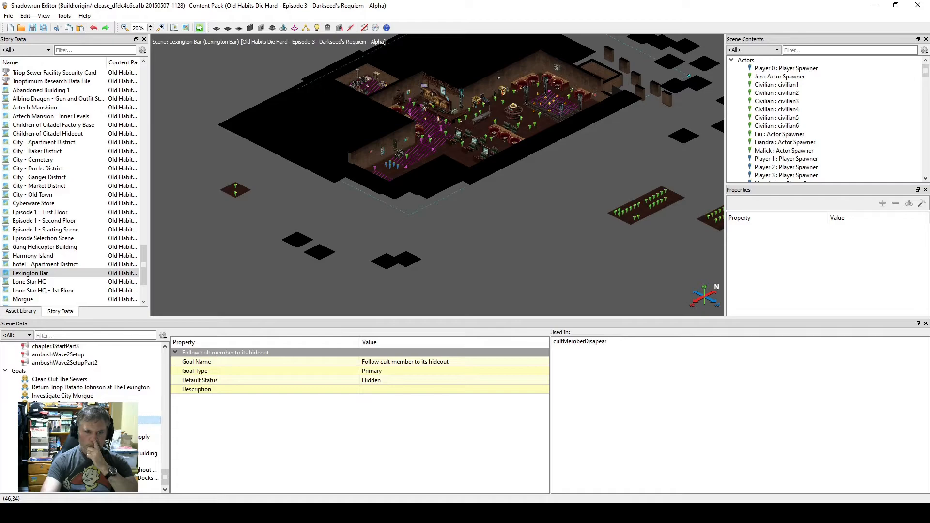
{"action": "left_click", "coordinate": [450, 364]}
{"action": "key", "text": "ctrl+c"}
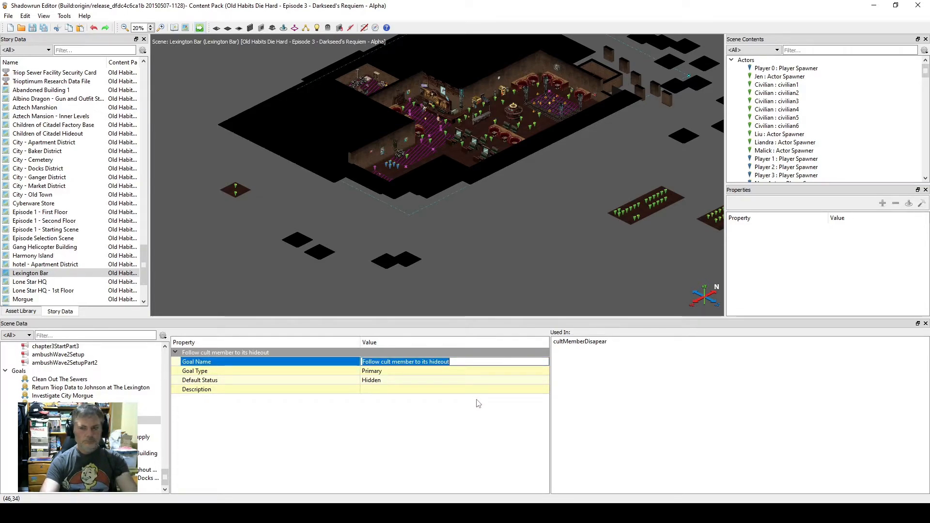
{"action": "left_click", "coordinate": [693, 423]}
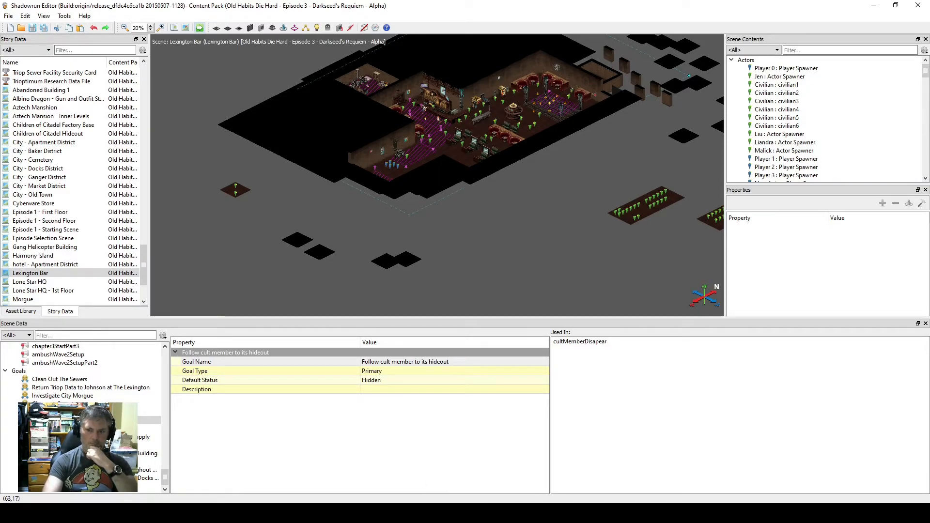
Switch to the mission plan in Notepad and paste "Follow cult member to its hideout" below the possible quests for Episode 3.
{"action": "left_click", "coordinate": [595, 512]}
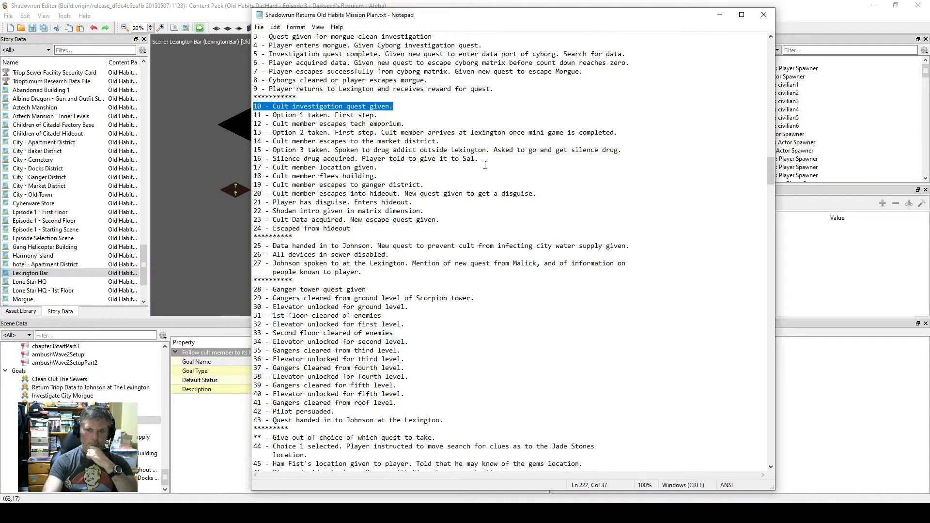
{"action": "scroll", "coordinate": [465, 187], "scroll_direction": "up", "scroll_amount": 7}
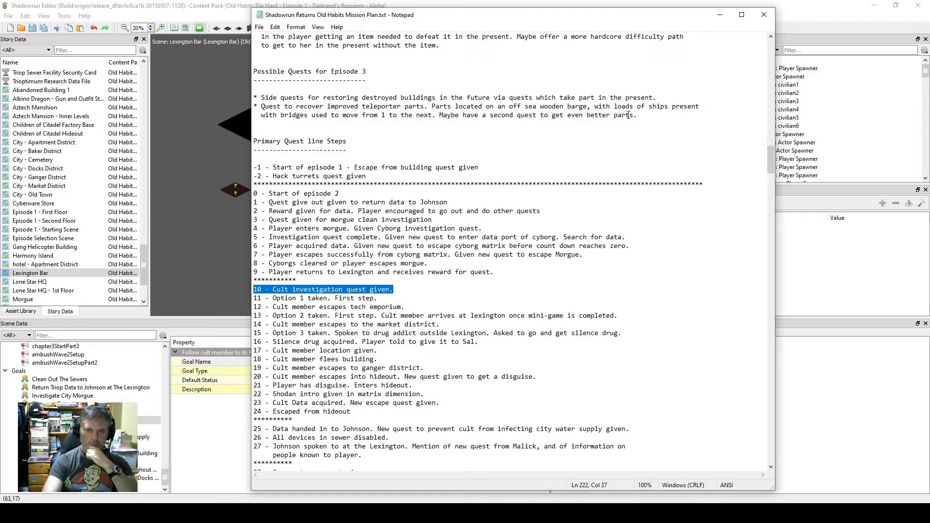
{"action": "left_click", "coordinate": [659, 107]}
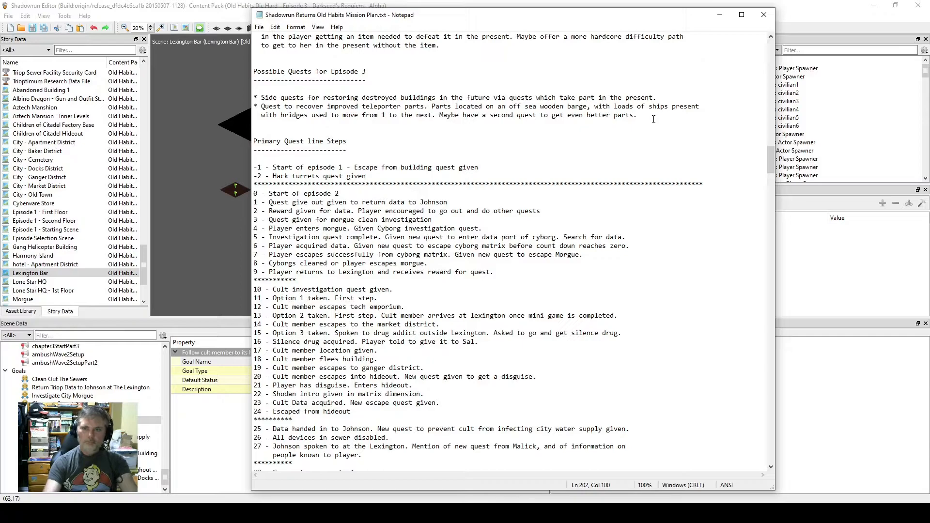
{"action": "key", "text": "Return"}
{"action": "key", "text": "Return"}
{"action": "key", "text": "ctrl+v"}
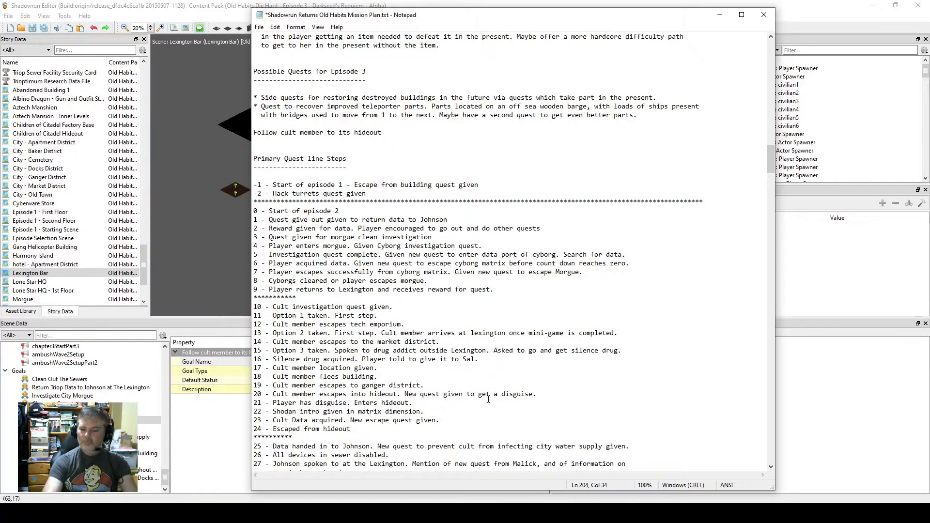
Switch back to the Shadowrun Editor and open the City - Market District scene.
{"action": "key", "text": "alt+Tab"}
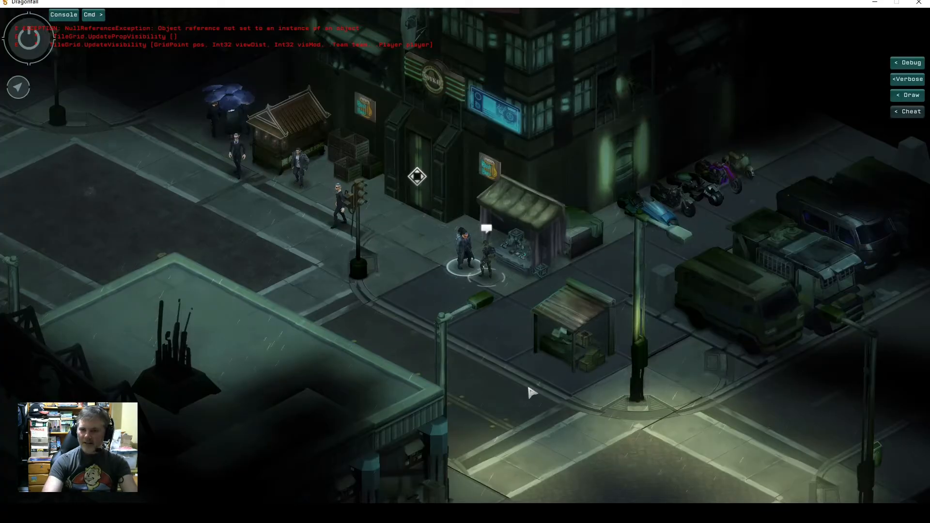
{"action": "key", "text": "alt+Tab"}
{"action": "key", "text": "alt+Tab"}
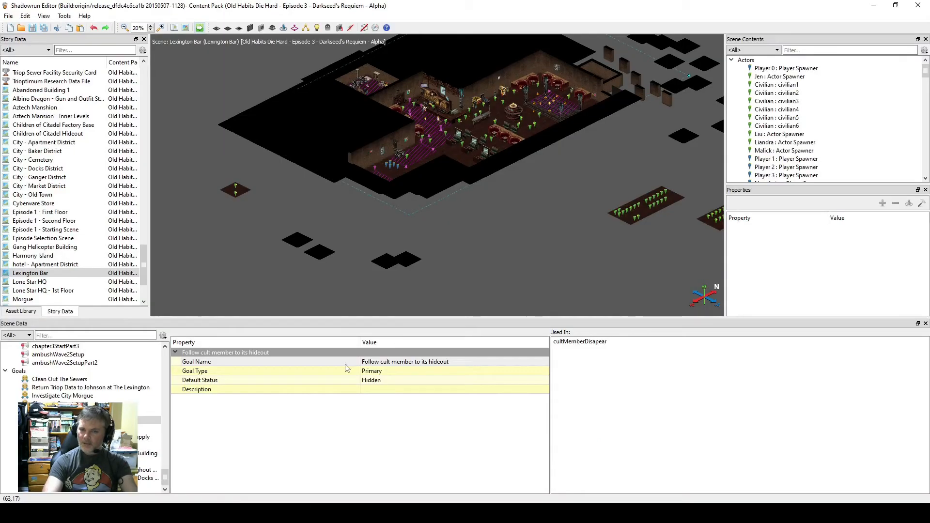
{"action": "double_click", "coordinate": [68, 187]}
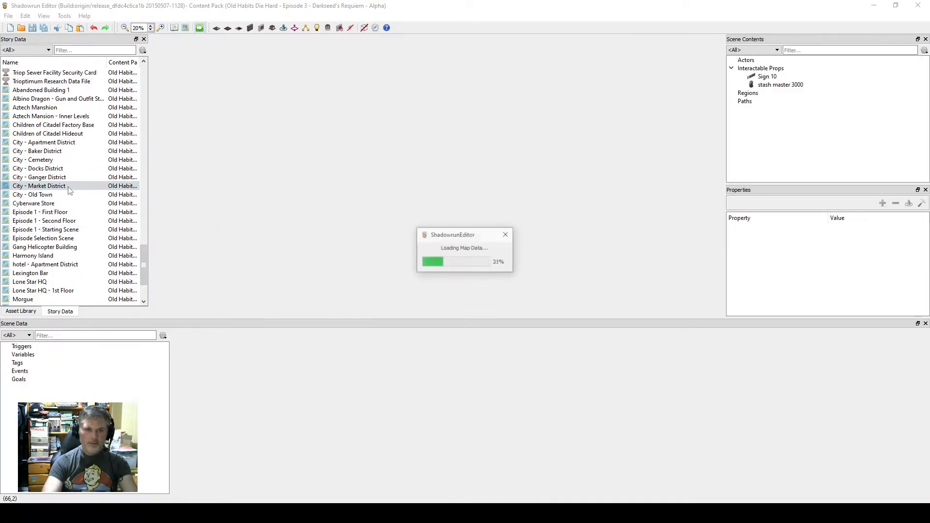
Set "Actor cannot be injured" and "Actor cannot be killed" to False for the cultMember 2 spawner on the street, and save the scene.
{"action": "scroll", "coordinate": [426, 216], "scroll_direction": "down", "scroll_amount": 5}
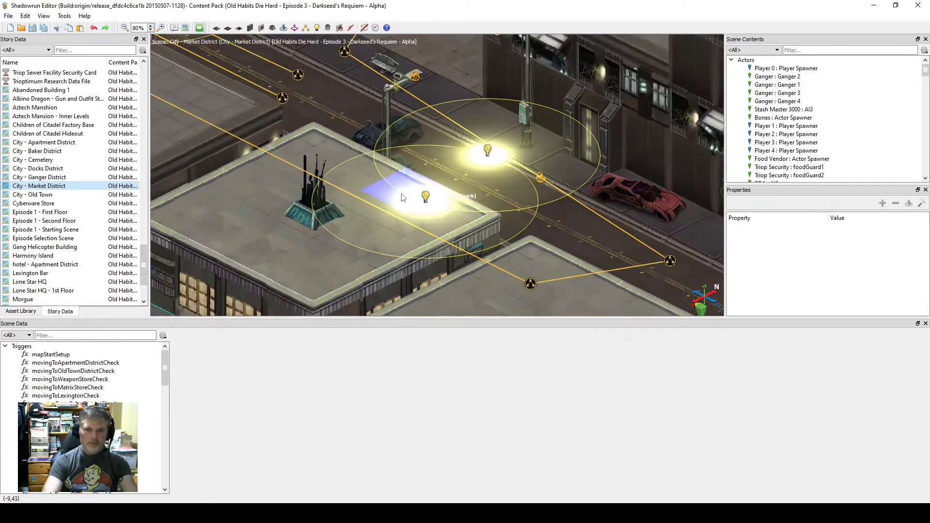
{"action": "middle_click_drag", "start_coordinate": [431, 127], "coordinate": [306, 262]}
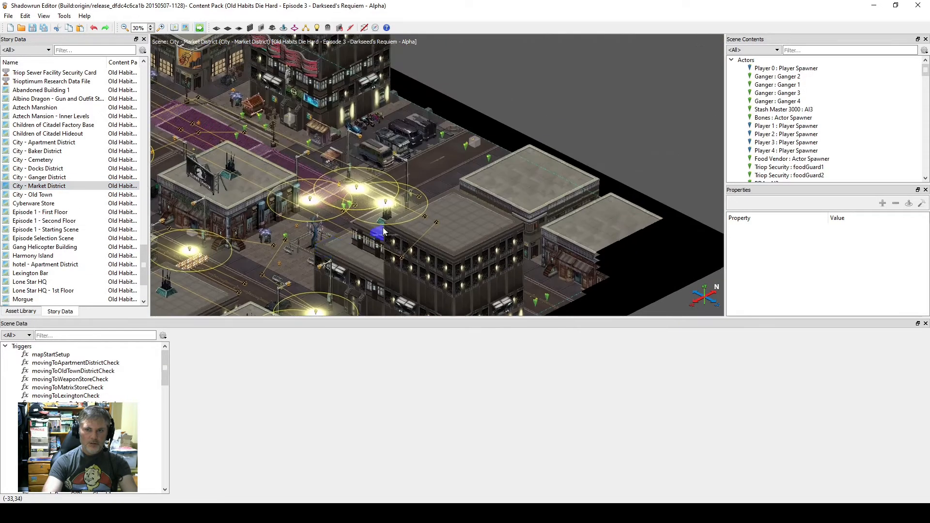
{"action": "scroll", "coordinate": [321, 251], "scroll_direction": "up", "scroll_amount": 7}
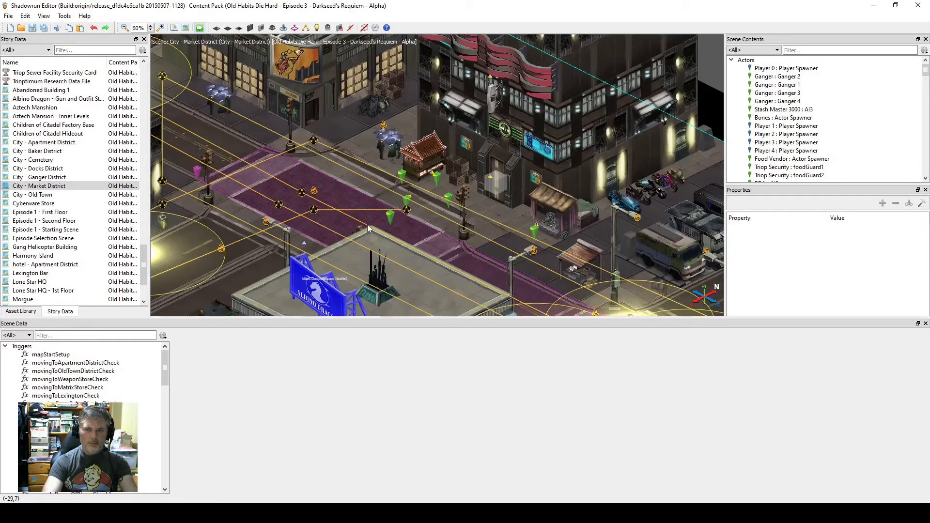
{"action": "middle_click_drag", "start_coordinate": [409, 266], "coordinate": [395, 196]}
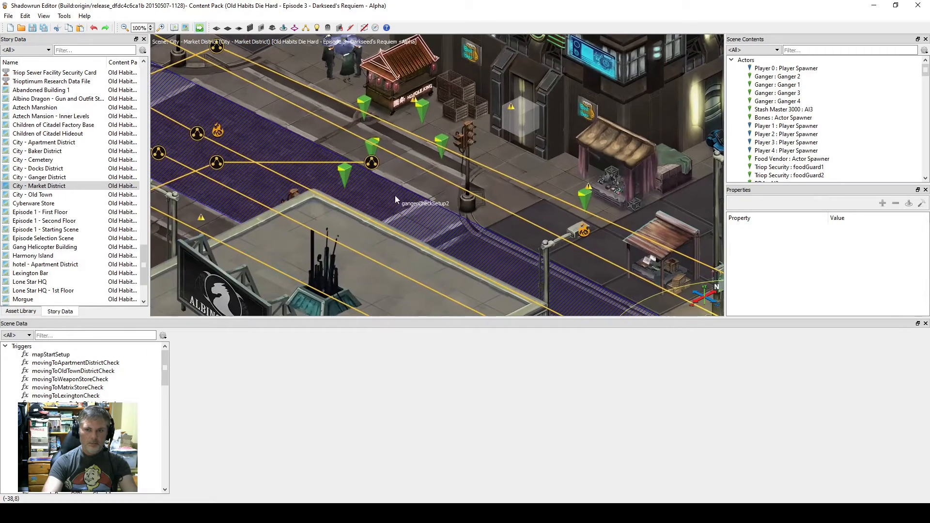
{"action": "left_click", "coordinate": [327, 170]}
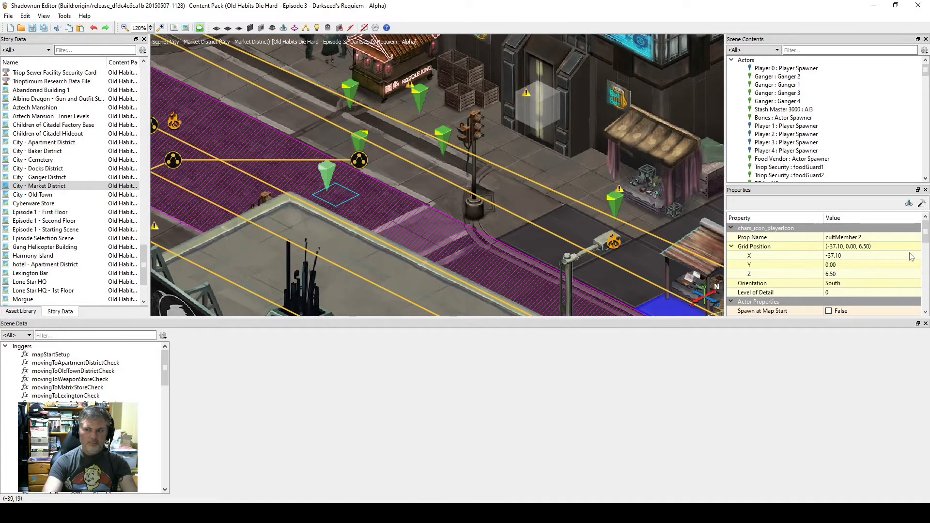
{"action": "scroll", "coordinate": [927, 255], "scroll_direction": "down", "scroll_amount": 2}
{"action": "left_click_drag", "start_coordinate": [927, 255], "coordinate": [929, 297]}
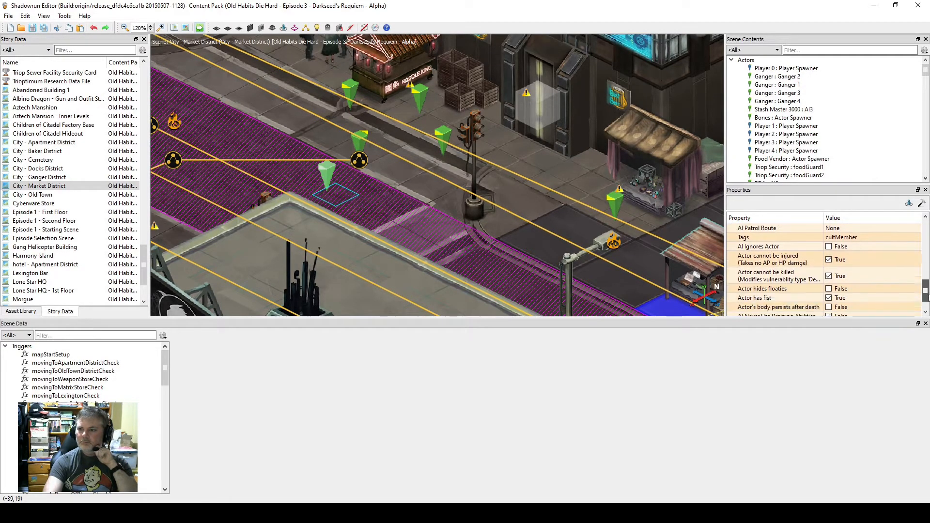
{"action": "left_click", "coordinate": [837, 261]}
{"action": "left_click", "coordinate": [828, 259]}
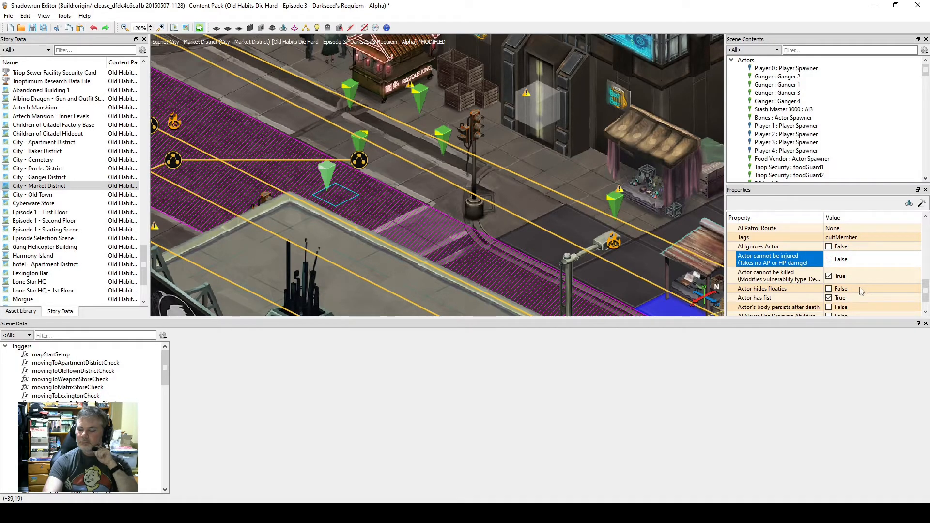
{"action": "left_click", "coordinate": [829, 276]}
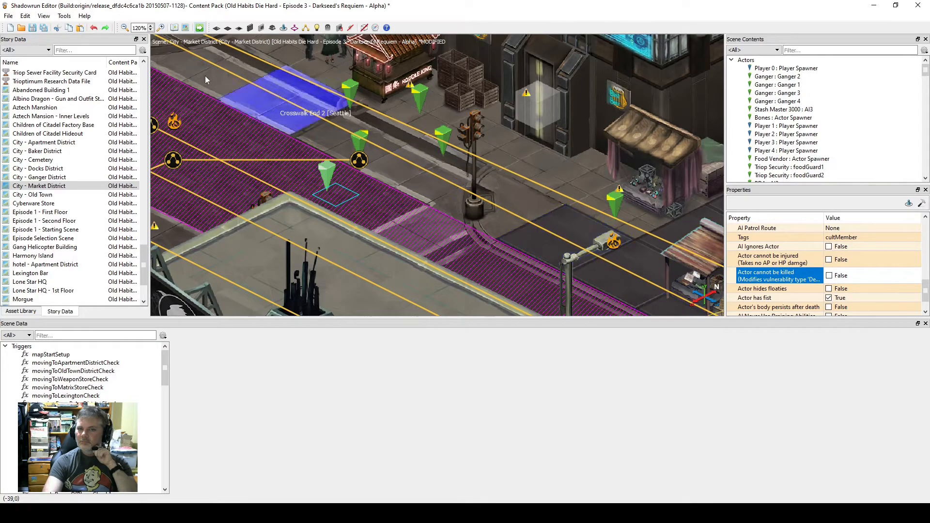
{"action": "key", "text": "ctrl+s"}
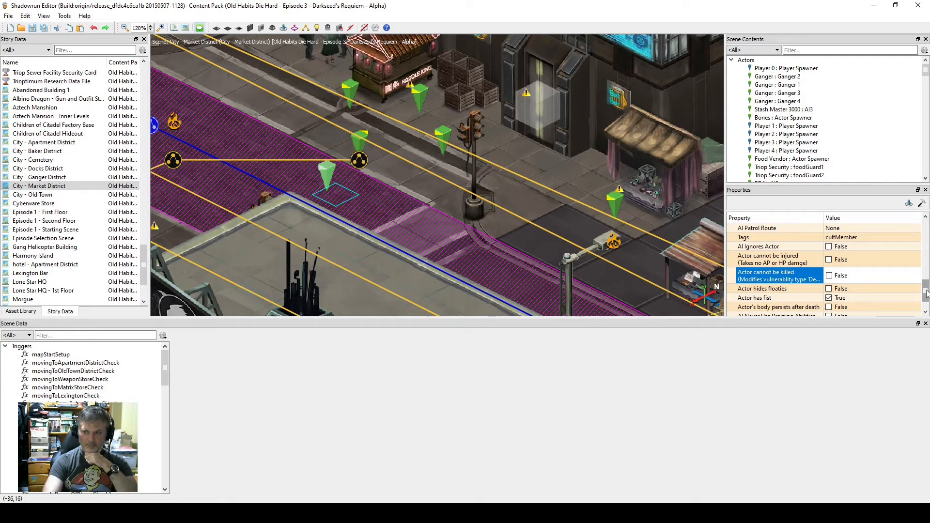
Add the tag importantCultMember after cultMember on the selected cultMember 2 spawner and save the scene.
{"action": "left_click_drag", "start_coordinate": [926, 293], "coordinate": [926, 289]}
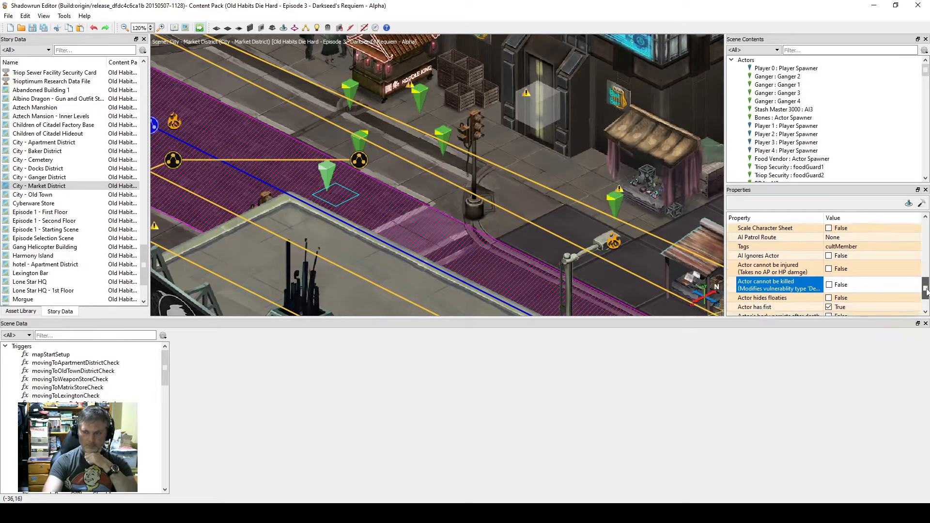
{"action": "left_click", "coordinate": [883, 247]}
{"action": "left_click", "coordinate": [874, 246]}
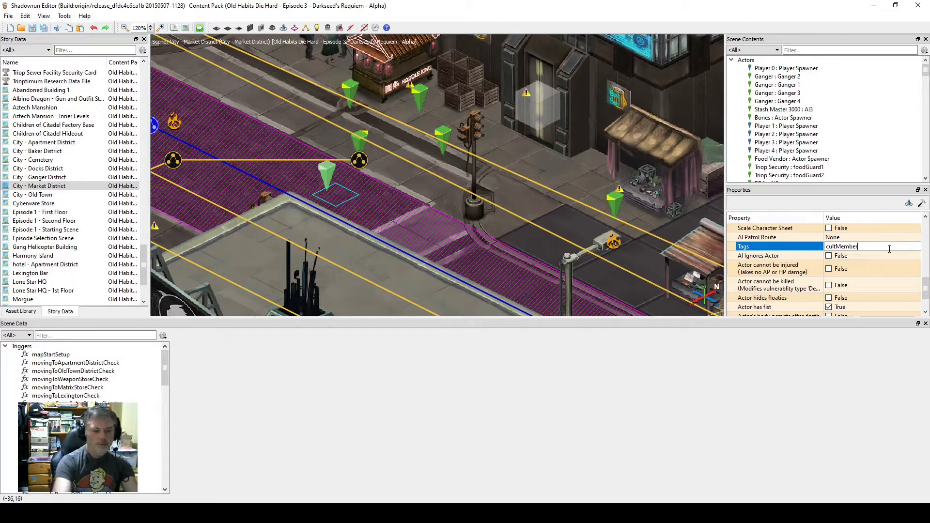
{"action": "type", "text": ","}
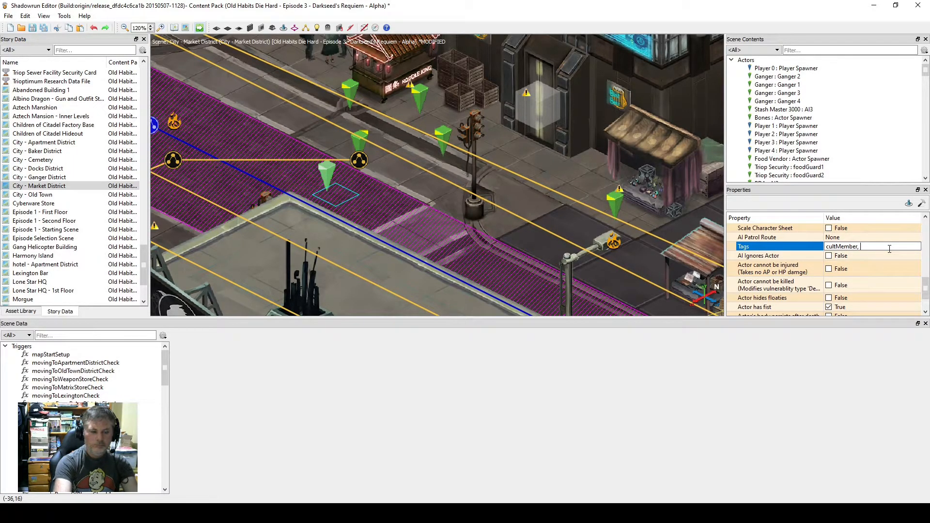
{"action": "type", "text": " important"}
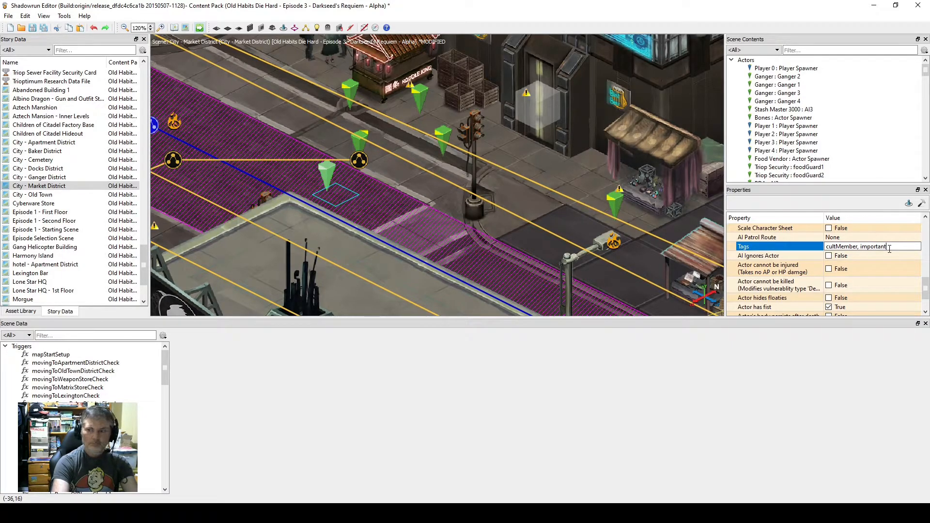
{"action": "type", "text": "C"}
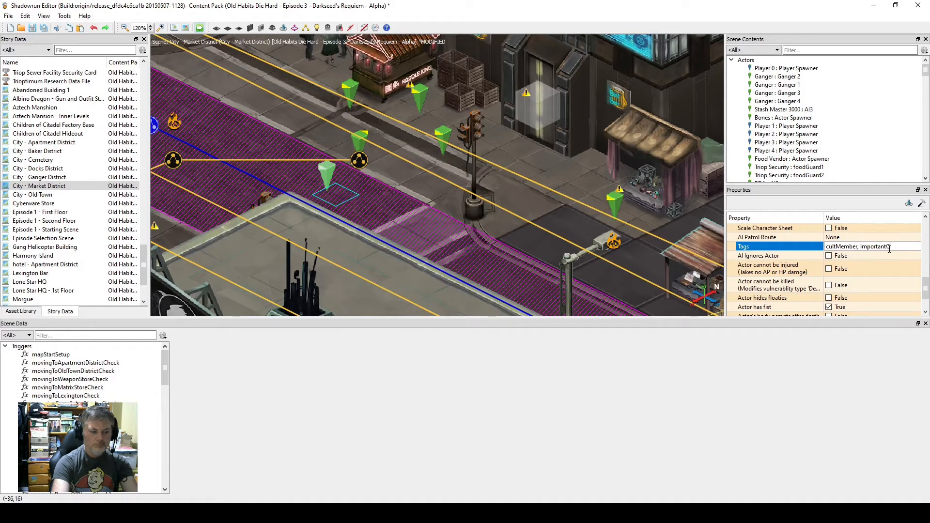
{"action": "type", "text": "ultMember"}
{"action": "key", "text": "Return"}
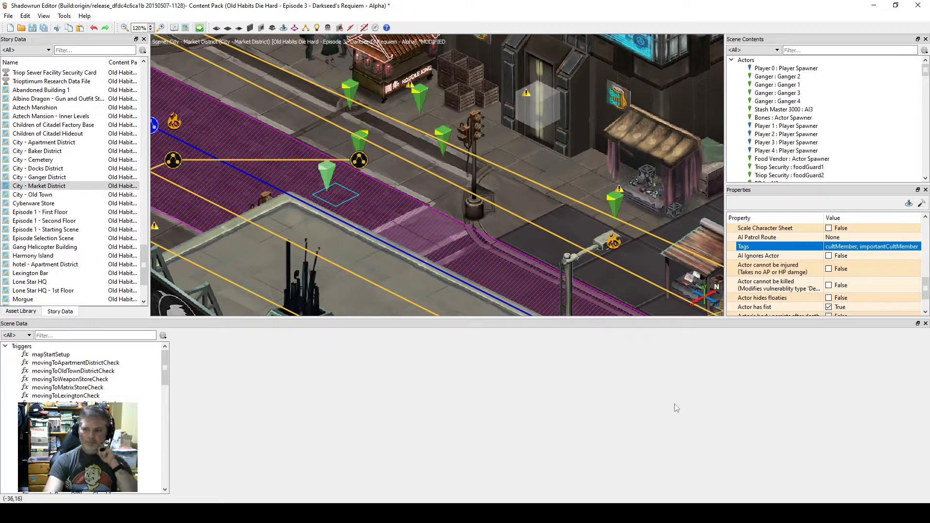
{"action": "left_click", "coordinate": [32, 28]}
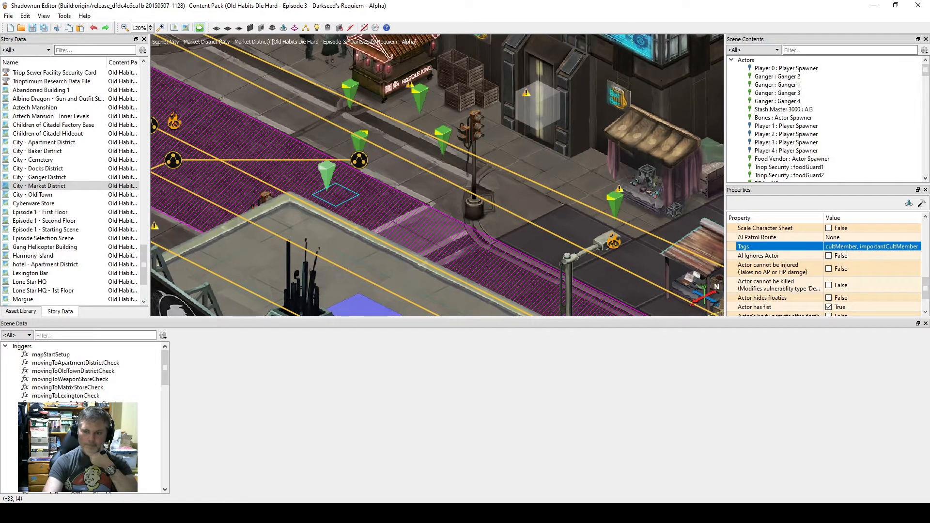
Check the quest step numbers in the mission plan and playtest the Market District scene with primaryQuestlineStep 14 and the most recent saved character.
{"action": "key", "text": "alt+Tab"}
{"action": "scroll", "coordinate": [371, 349], "scroll_direction": "down", "scroll_amount": 5}
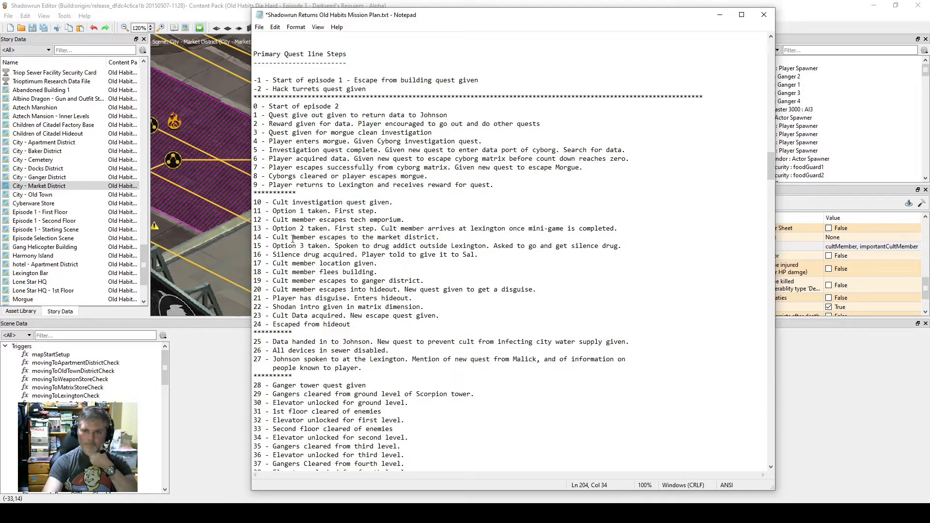
{"action": "left_click", "coordinate": [720, 15]}
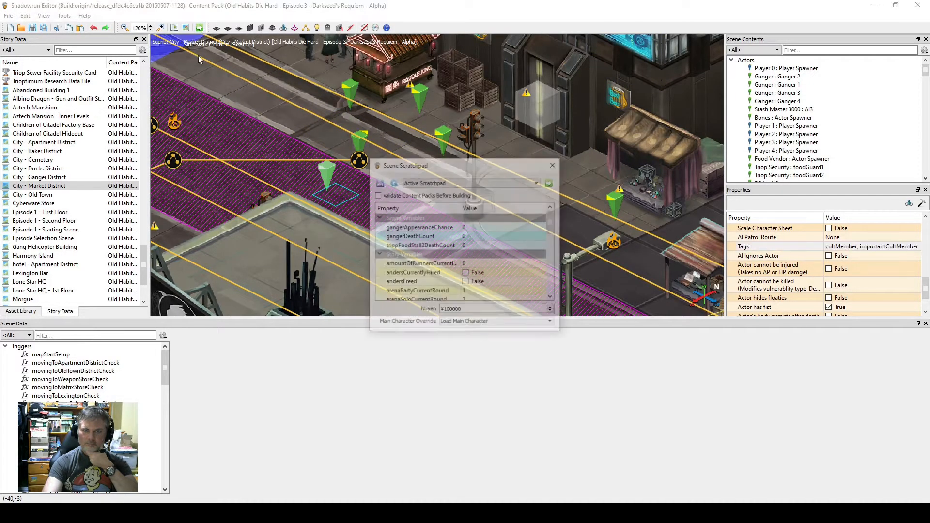
{"action": "left_click_drag", "start_coordinate": [551, 220], "coordinate": [557, 276]}
{"action": "left_click", "coordinate": [500, 255]}
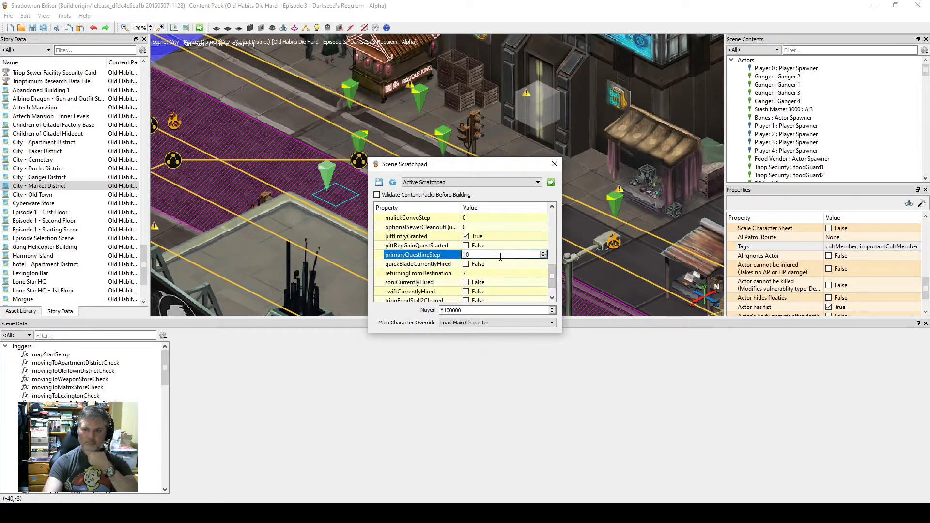
{"action": "key", "text": "BackSpace"}
{"action": "type", "text": "4"}
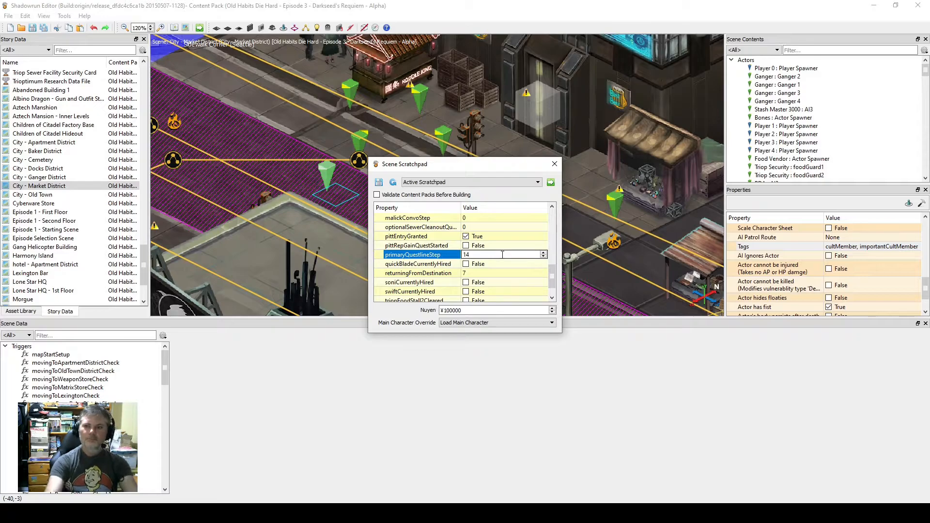
{"action": "key", "text": "Return"}
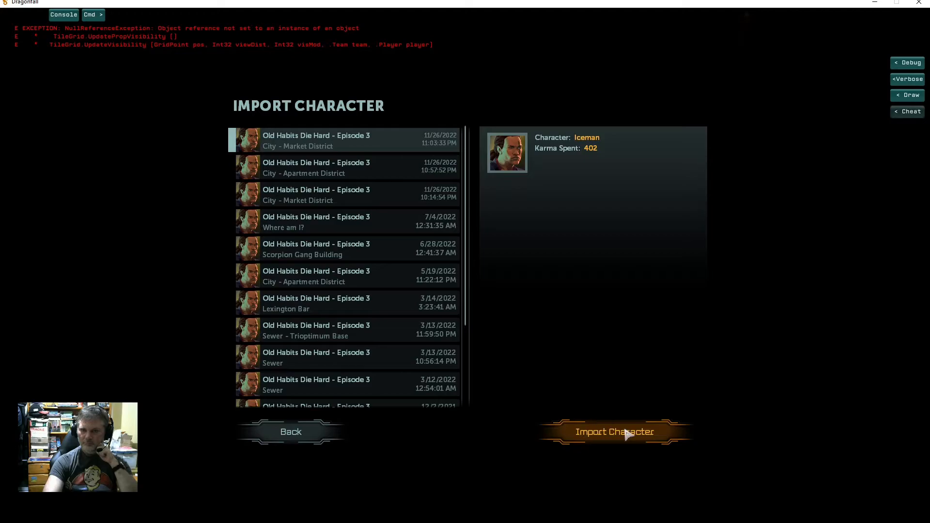
{"action": "left_click", "coordinate": [624, 438]}
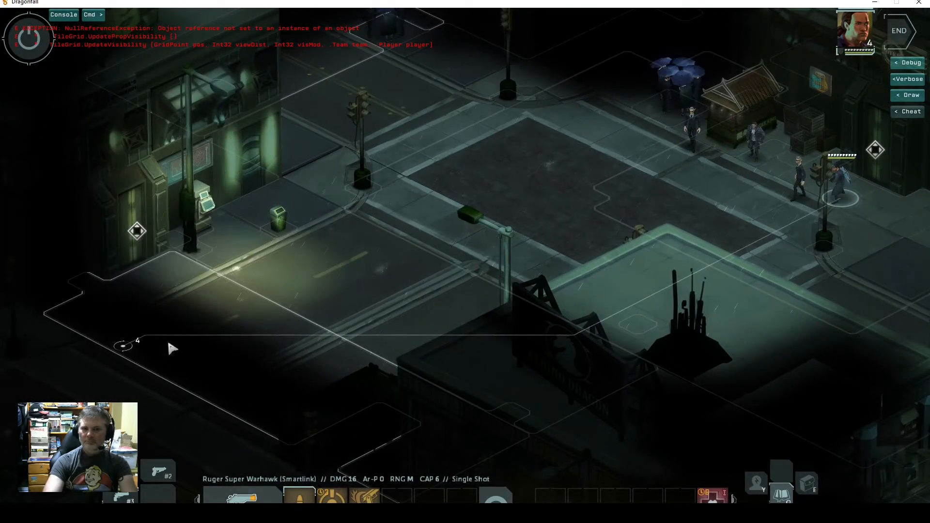
In the playtest, shoot the cult member by the street corner with Deadeye Shot, follow along the street, and attack with single shots.
{"action": "left_click", "coordinate": [264, 300]}
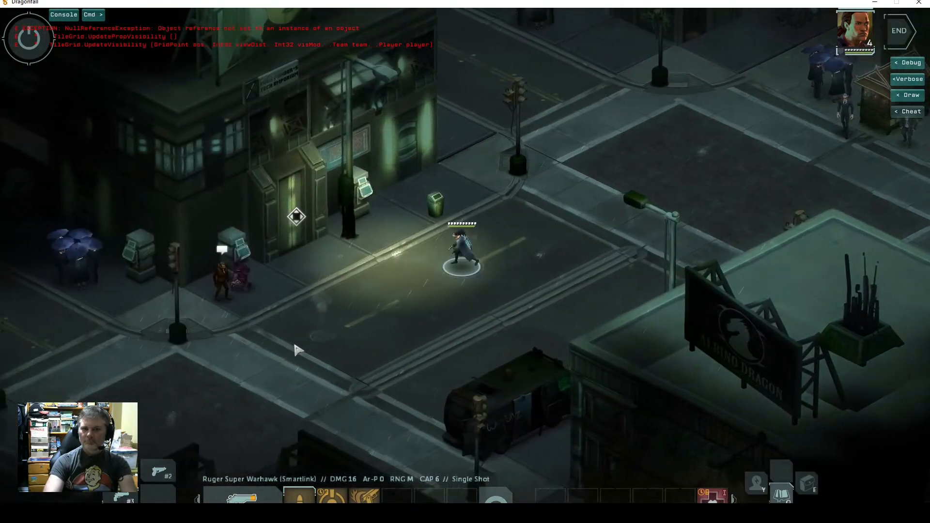
{"action": "left_click", "coordinate": [333, 499]}
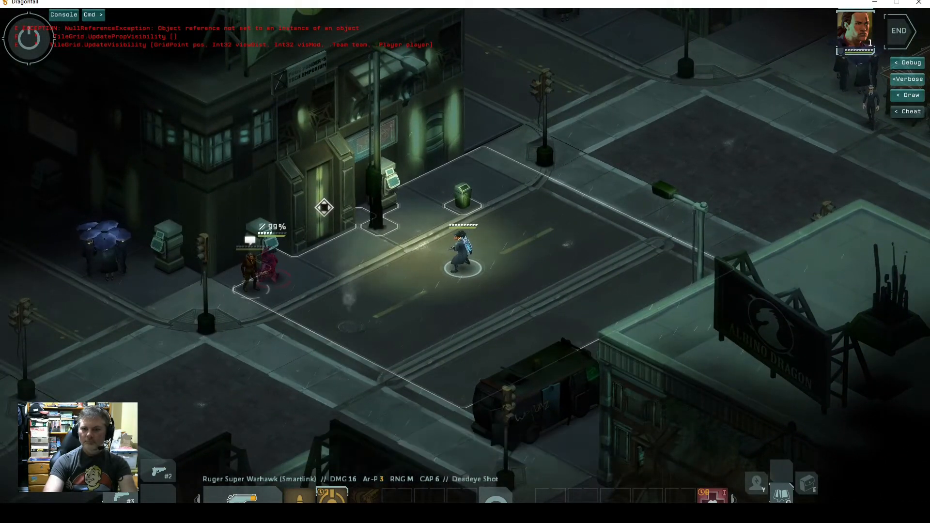
{"action": "left_click", "coordinate": [262, 267]}
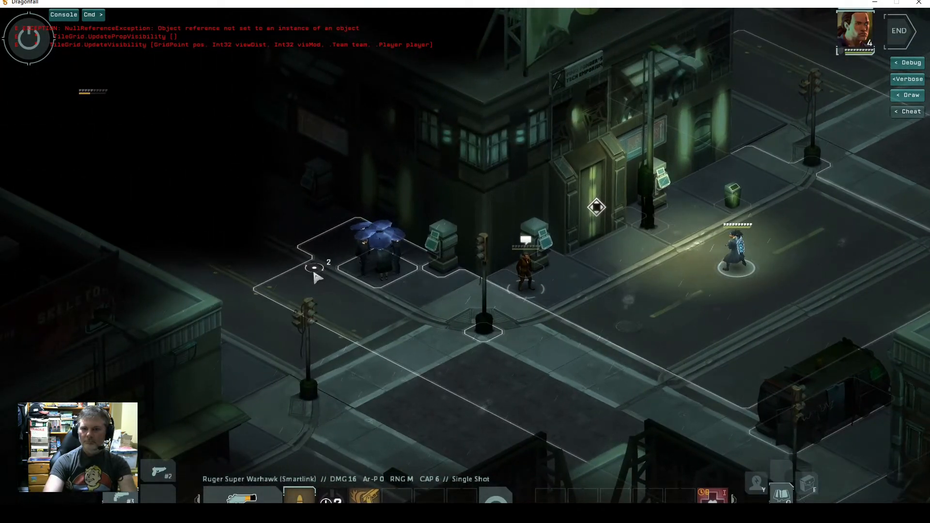
{"action": "left_click", "coordinate": [315, 275]}
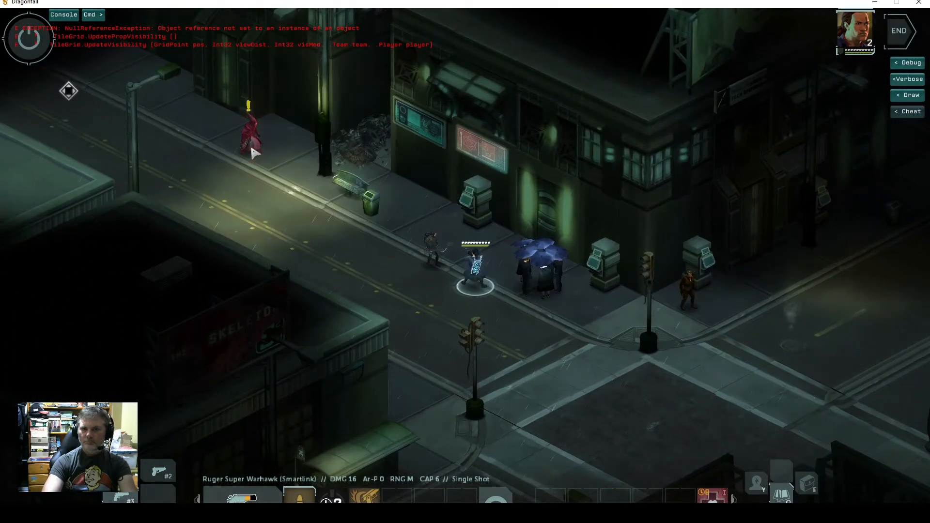
{"action": "left_click", "coordinate": [255, 153]}
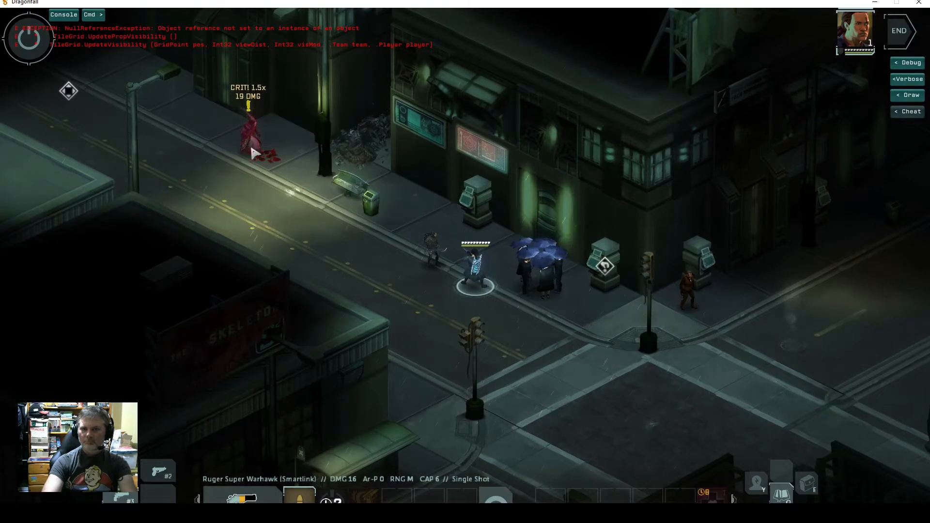
{"action": "left_click", "coordinate": [255, 153]}
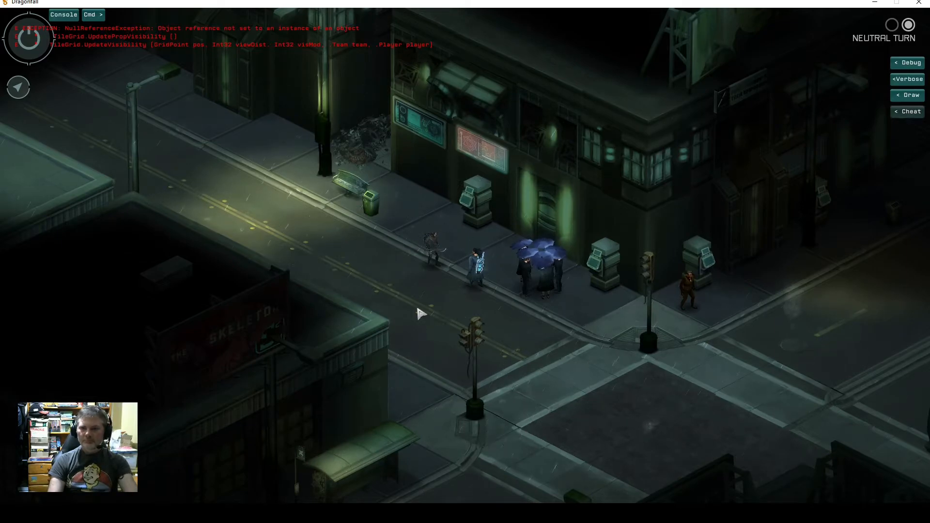
Switch back to the Shadowrun Editor and review the Market District scene's ganger setup and ganger-in-range triggers.
{"action": "key", "text": "alt+Tab"}
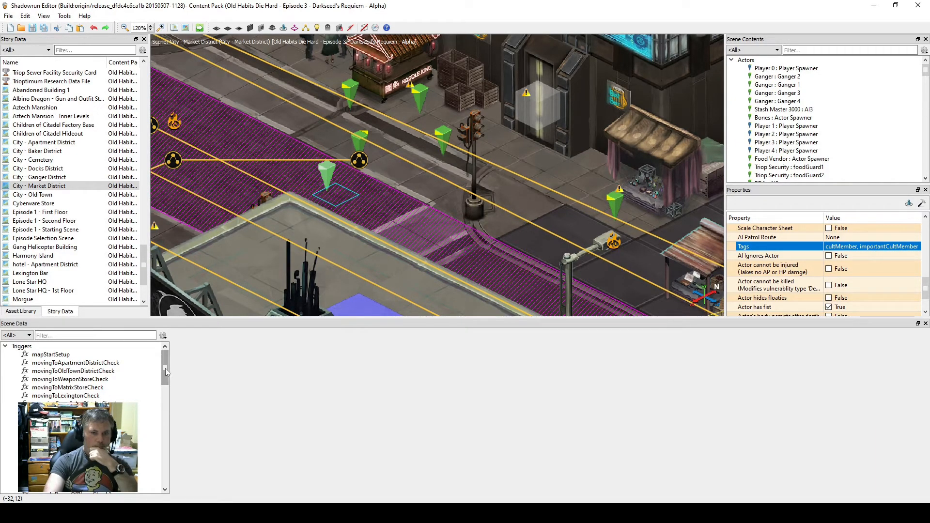
{"action": "left_click_drag", "start_coordinate": [165, 370], "coordinate": [166, 390]}
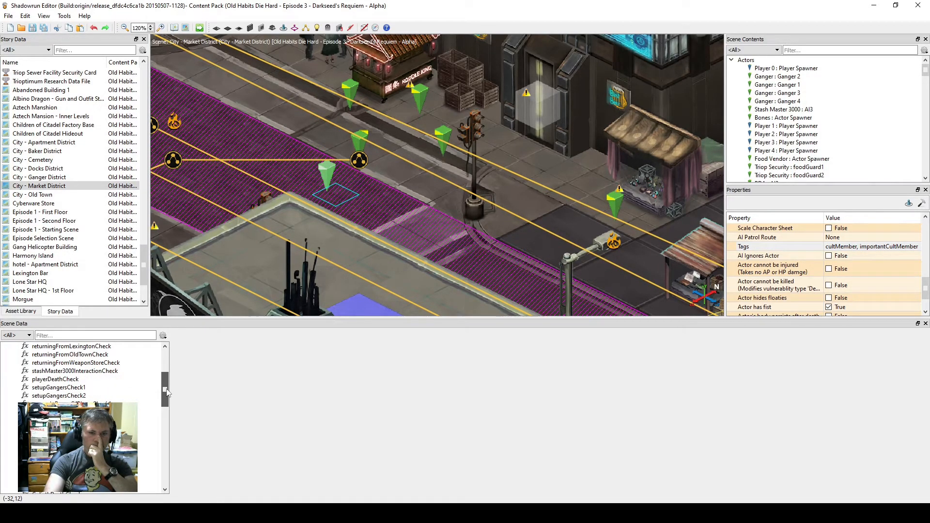
{"action": "left_click", "coordinate": [73, 388]}
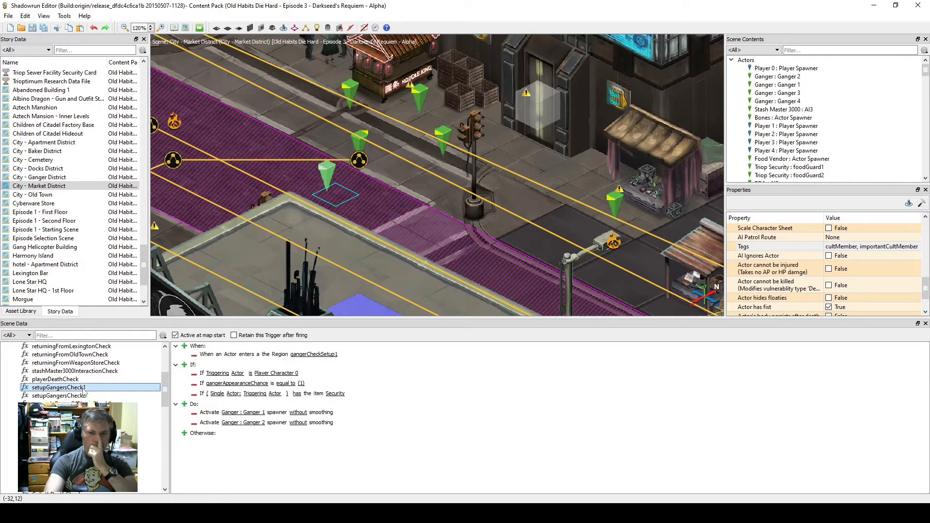
{"action": "left_click", "coordinate": [85, 395]}
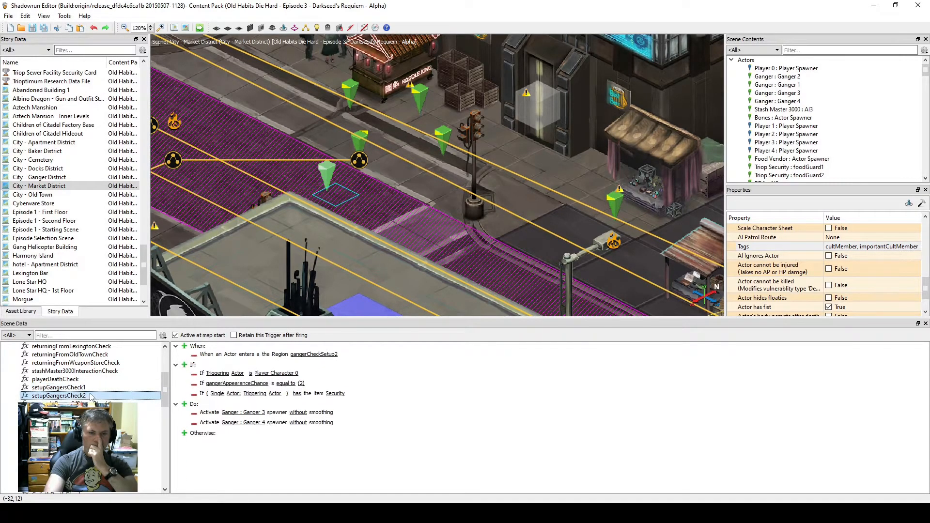
{"action": "left_click", "coordinate": [85, 403]}
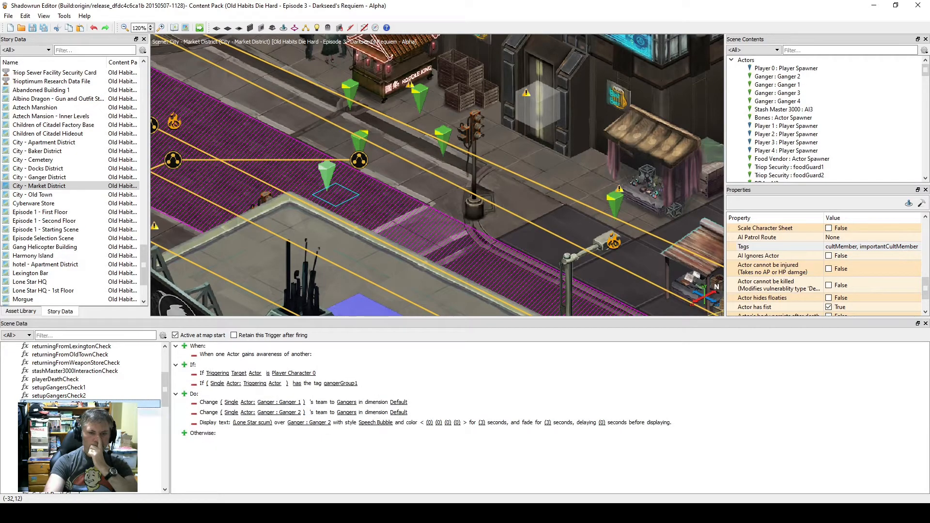
{"action": "left_click", "coordinate": [72, 412]}
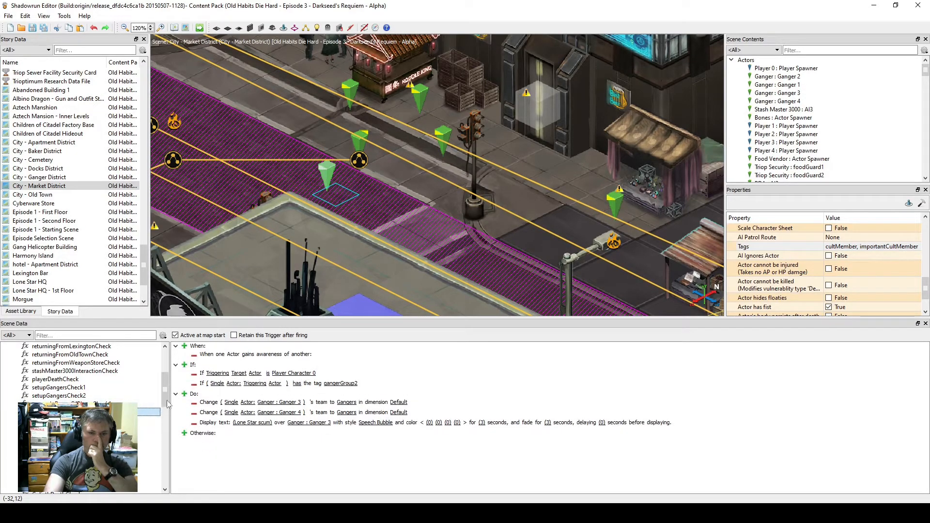
{"action": "scroll", "coordinate": [168, 409], "scroll_direction": "down", "scroll_amount": 2}
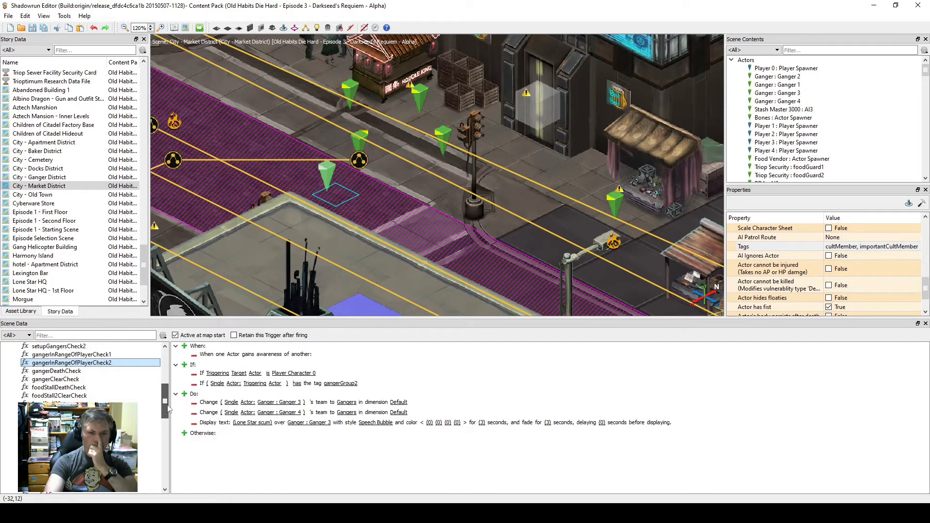
{"action": "scroll", "coordinate": [168, 409], "scroll_direction": "down", "scroll_amount": 2}
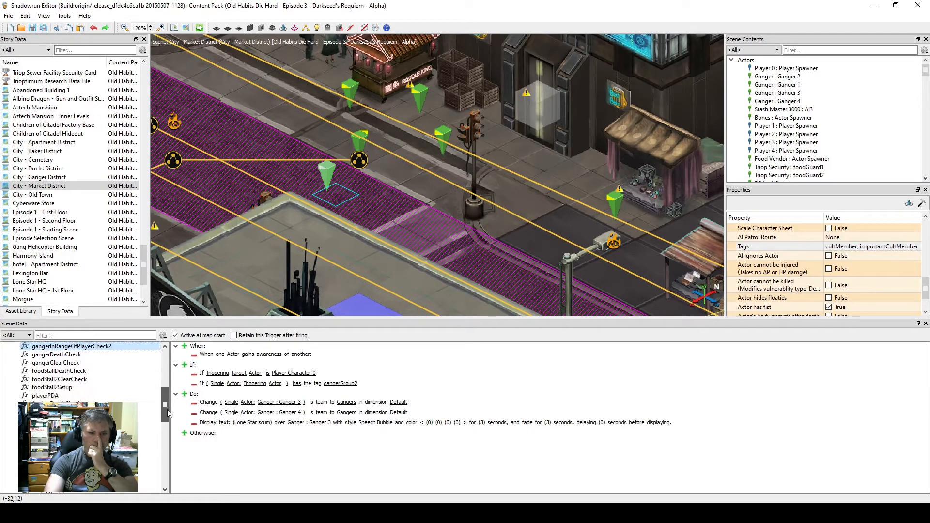
{"action": "left_click_drag", "start_coordinate": [168, 420], "coordinate": [166, 432]}
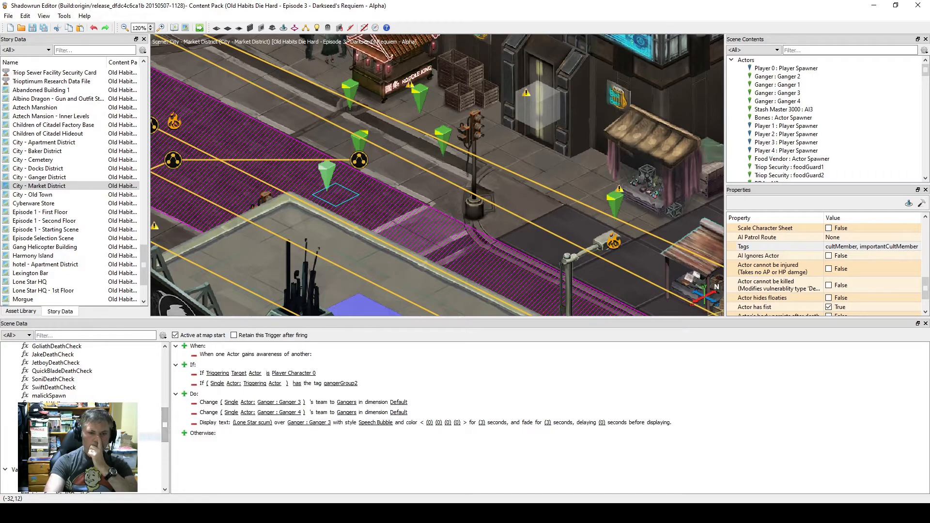
Compare the quest-step conditions of the three cult member spawn triggers and check the malickDisapearRegion trigger's condition and its existing tags.
{"action": "left_click", "coordinate": [78, 428]}
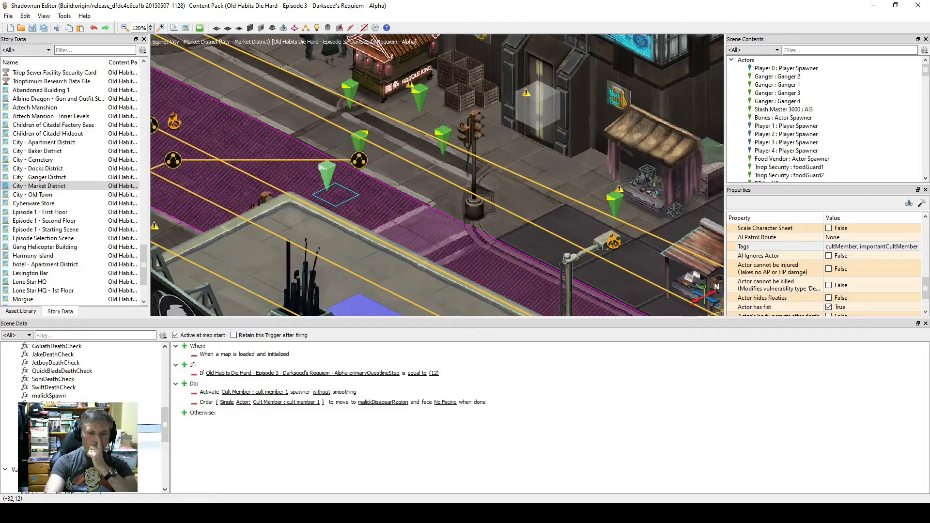
{"action": "left_click", "coordinate": [72, 436]}
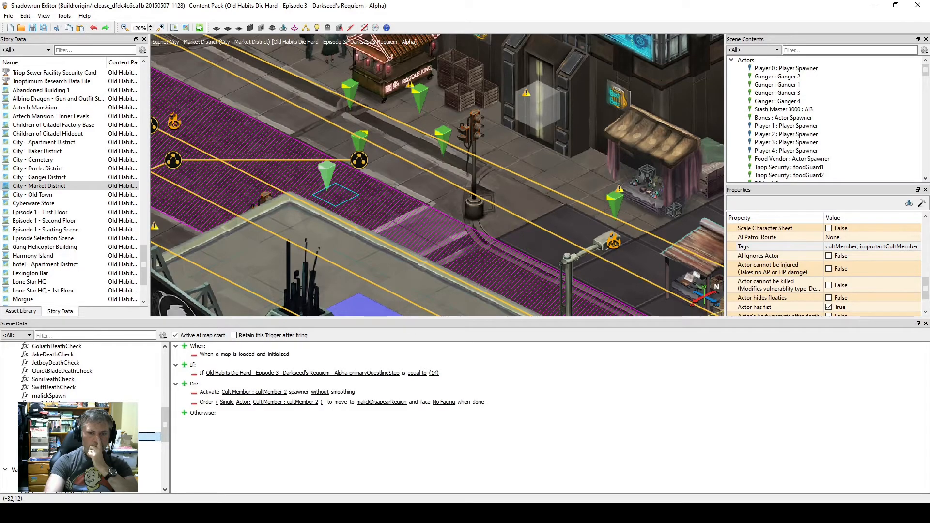
{"action": "left_click", "coordinate": [72, 444]}
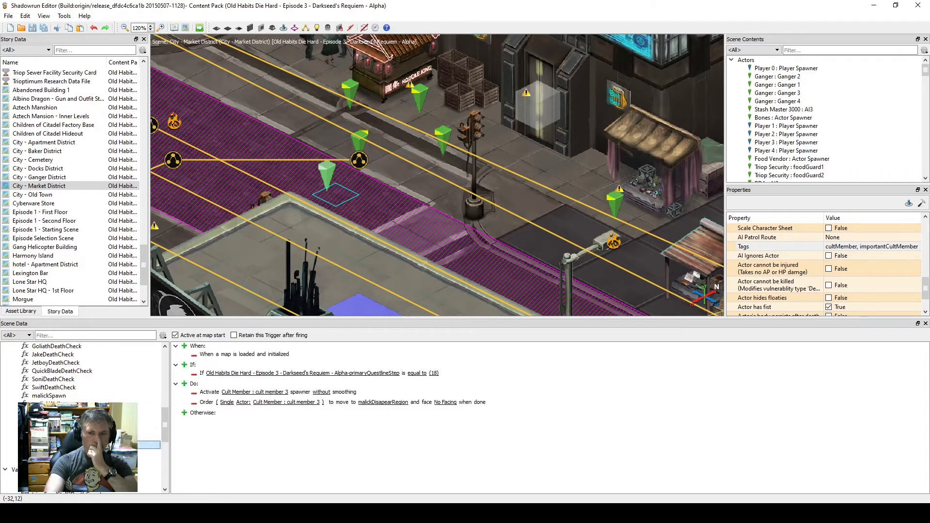
{"action": "left_click", "coordinate": [73, 428]}
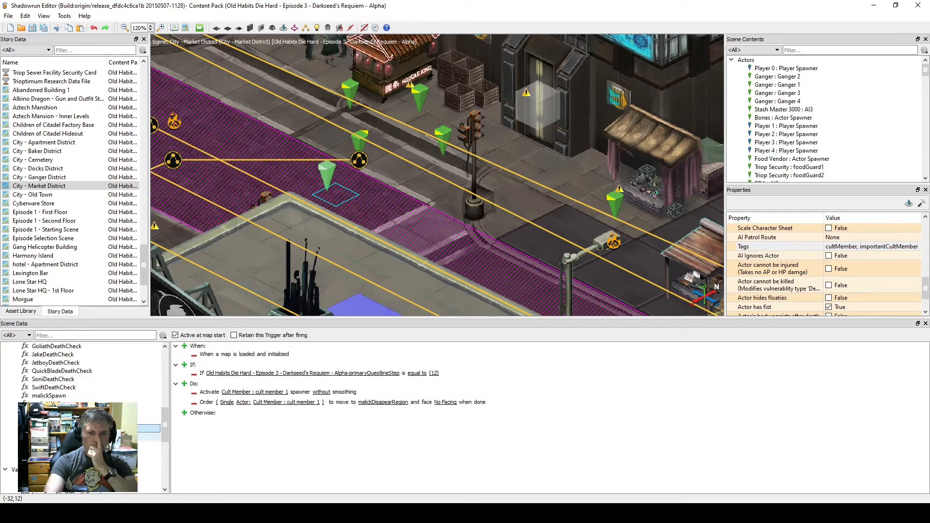
{"action": "left_click", "coordinate": [73, 436]}
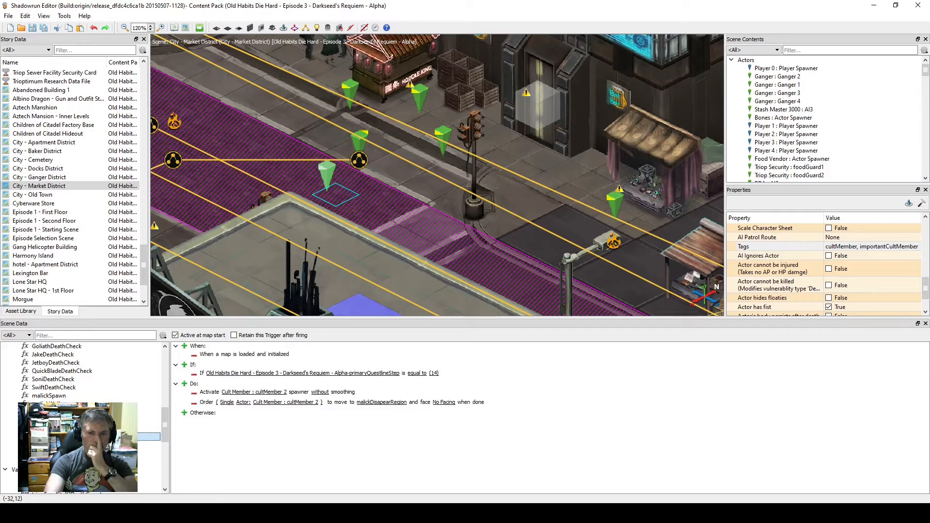
{"action": "left_click", "coordinate": [72, 428]}
{"action": "left_click", "coordinate": [73, 437]}
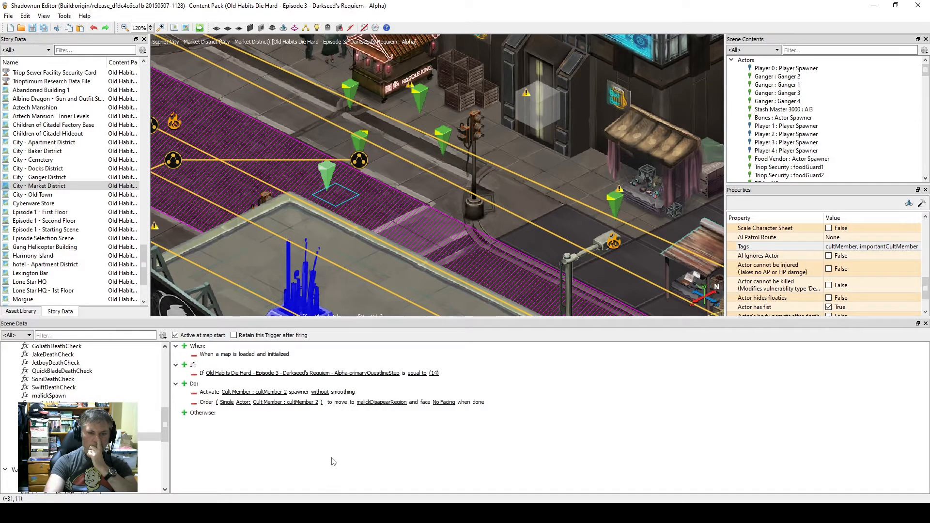
{"action": "left_click", "coordinate": [148, 453]}
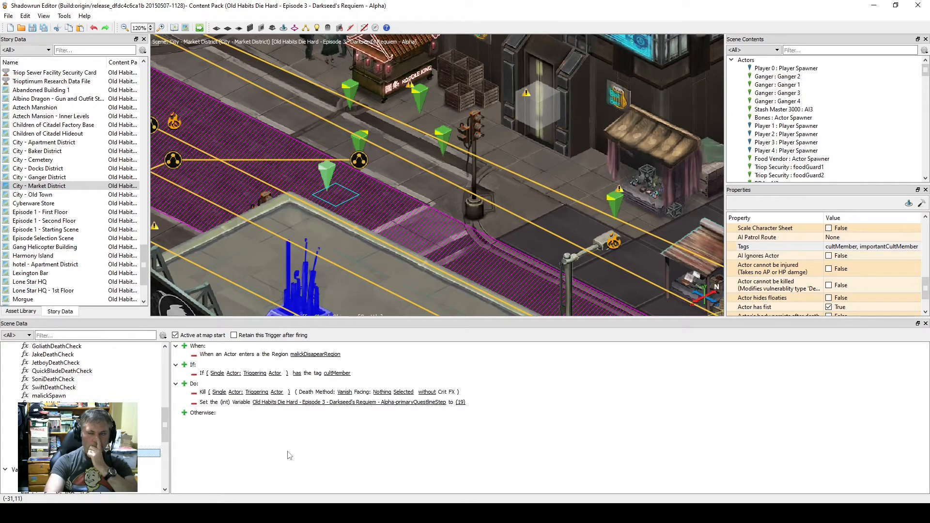
{"action": "right_click", "coordinate": [341, 372]}
{"action": "mouse_move", "coordinate": [369, 427]}
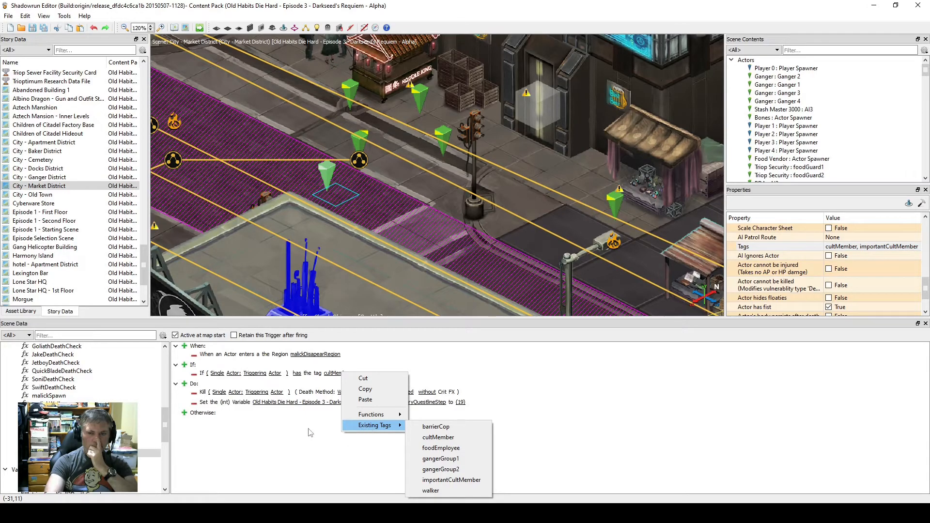
{"action": "left_click", "coordinate": [274, 443]}
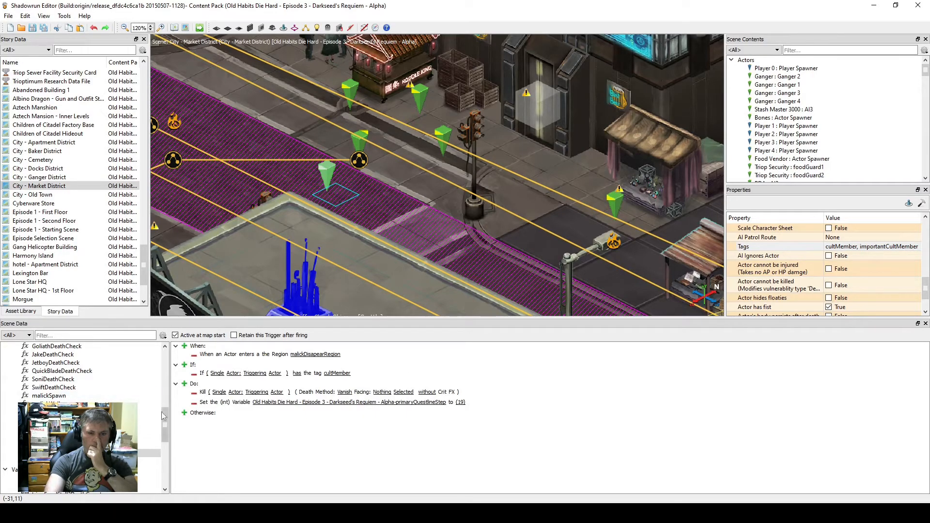
Create a new trigger in the Market District scene and set its event to On Actor Death.
{"action": "mouse_move", "coordinate": [165, 426]}
{"action": "left_mouse_down"}
{"action": "mouse_move", "coordinate": [164, 370]}
{"action": "mouse_move", "coordinate": [167, 442]}
{"action": "left_mouse_up"}
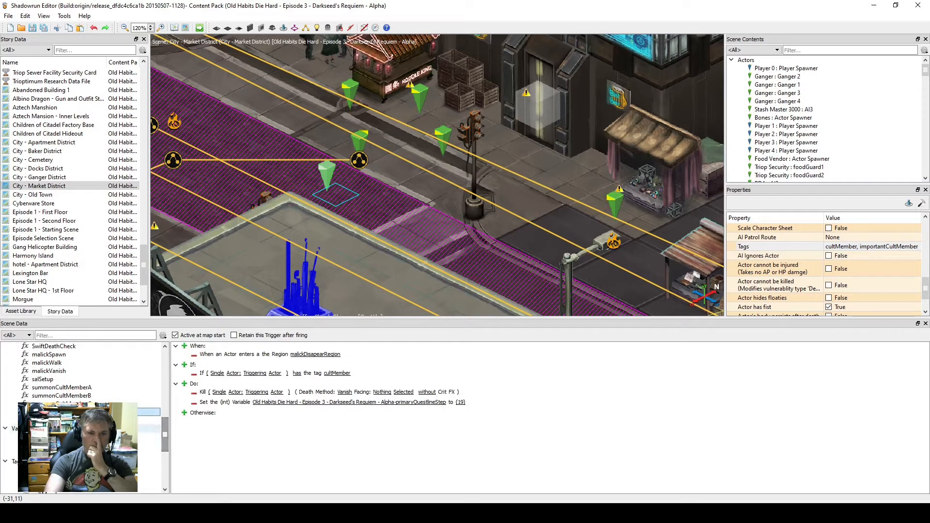
{"action": "right_click", "coordinate": [85, 421]}
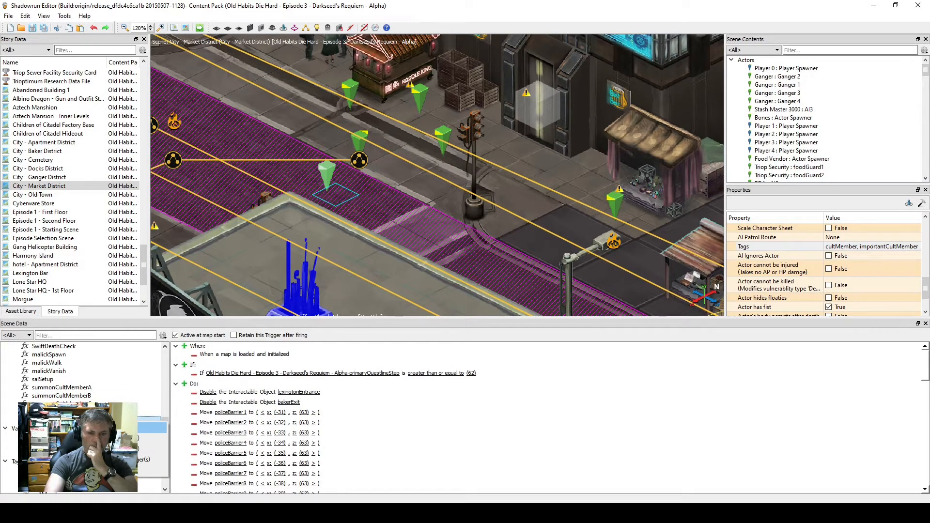
{"action": "left_click", "coordinate": [153, 427]}
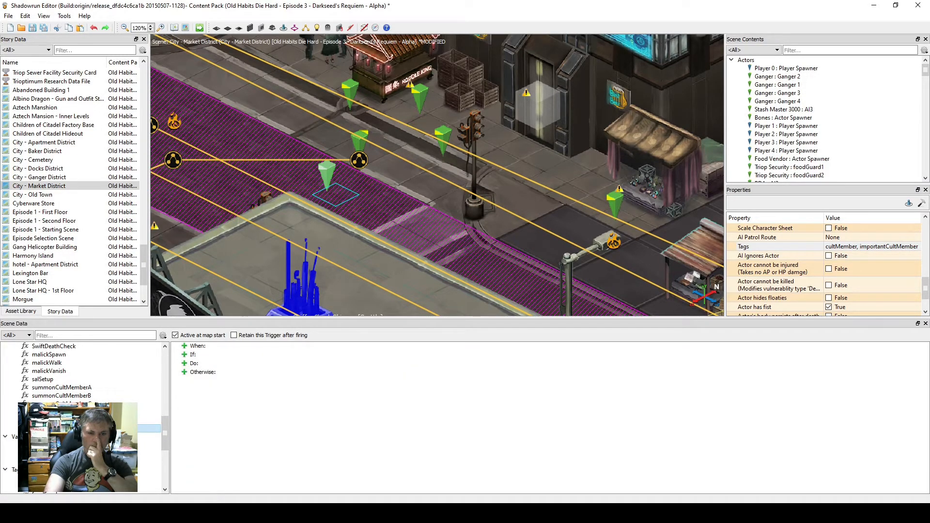
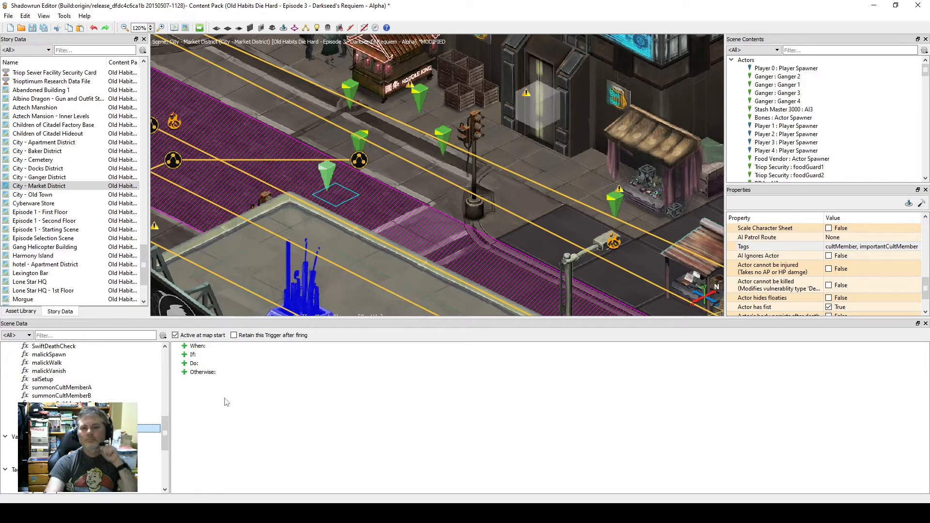
{"action": "left_click", "coordinate": [185, 346]}
{"action": "left_click", "coordinate": [224, 355]}
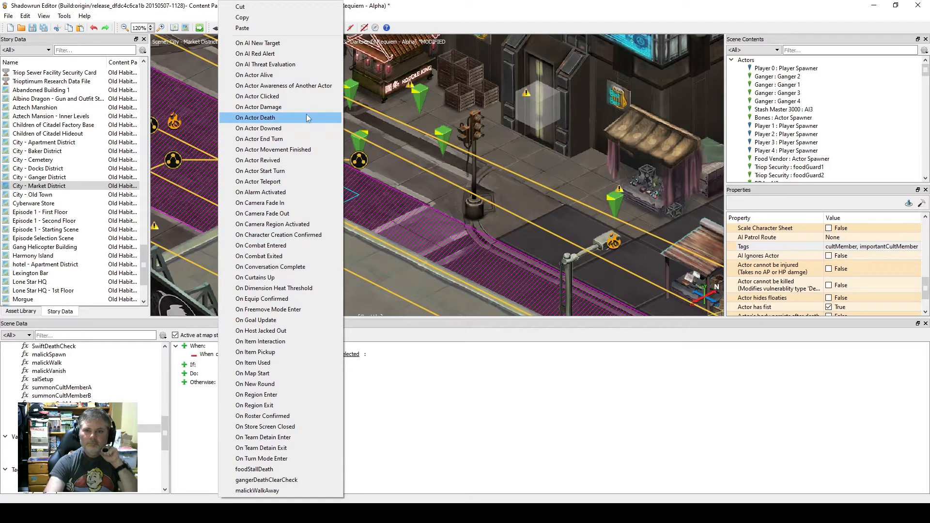
{"action": "left_click", "coordinate": [303, 117]}
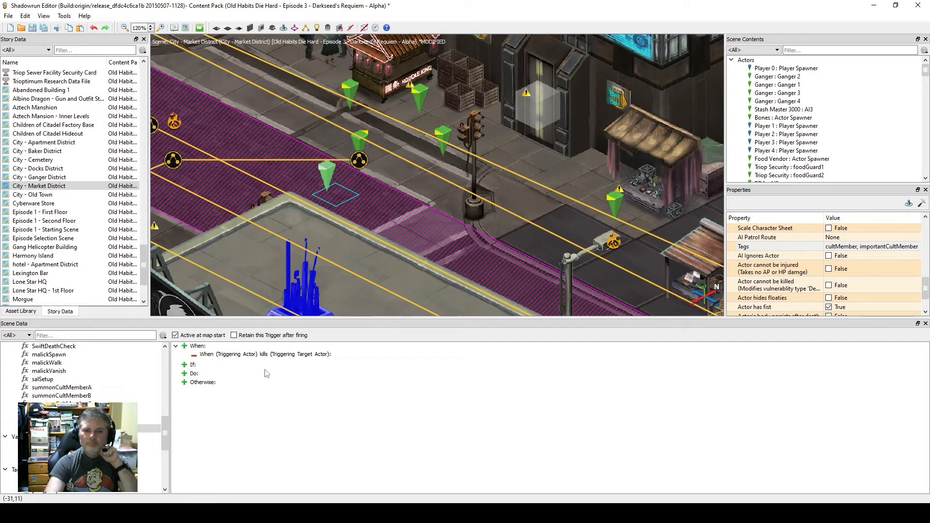
Give the new trigger an Evaluate Tag for Actor condition that checks the Triggering Target Actor.
{"action": "left_click", "coordinate": [184, 364]}
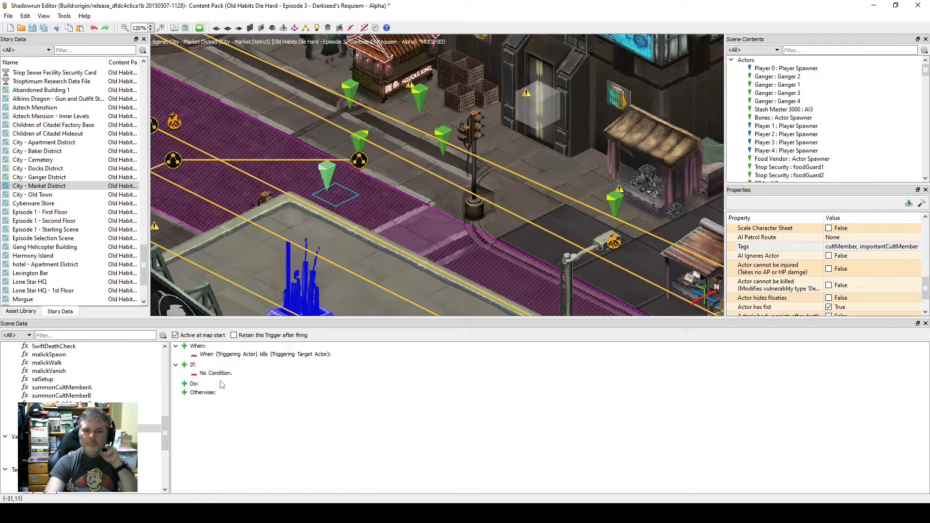
{"action": "left_click", "coordinate": [216, 376]}
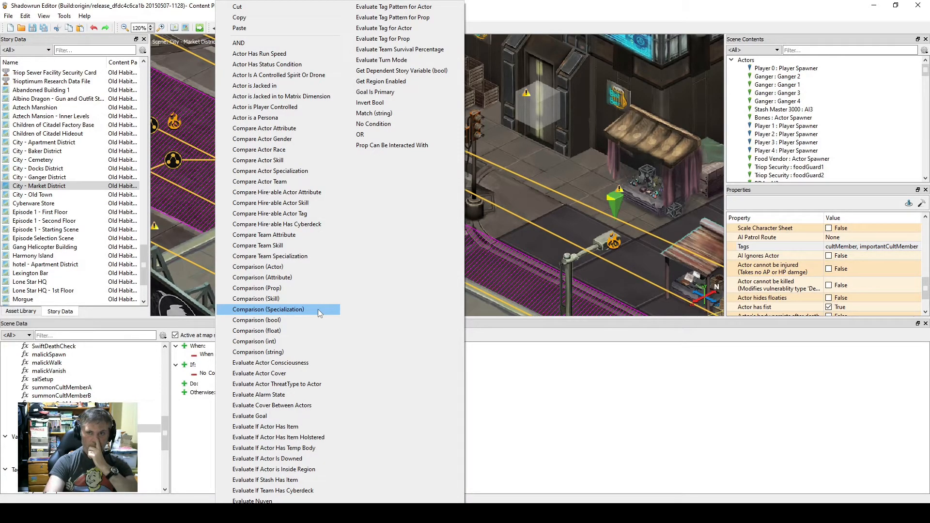
{"action": "left_click", "coordinate": [442, 29]}
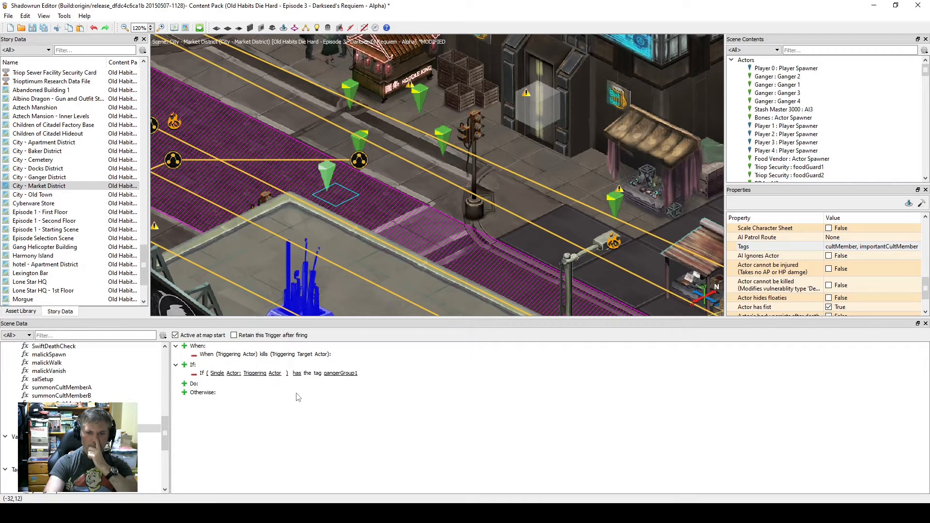
{"action": "right_click", "coordinate": [258, 377]}
{"action": "mouse_move", "coordinate": [295, 428]}
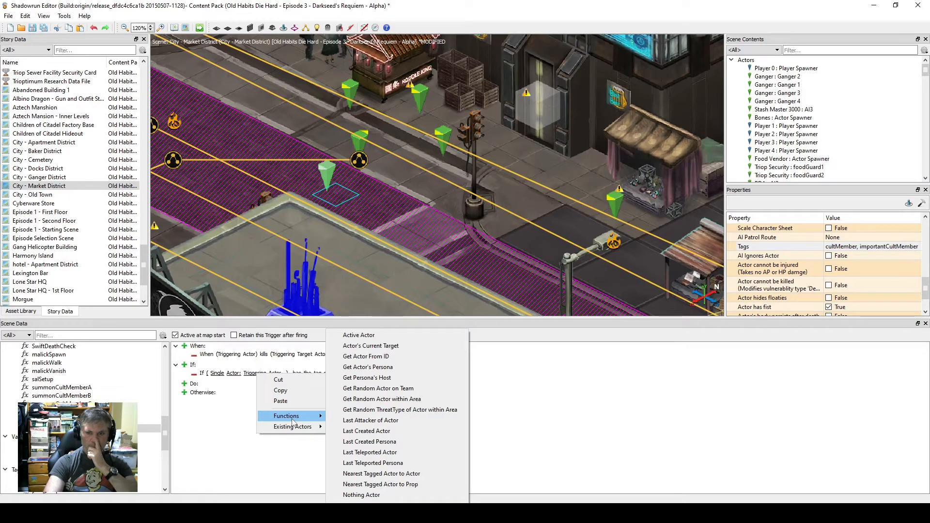
{"action": "left_click", "coordinate": [236, 412]}
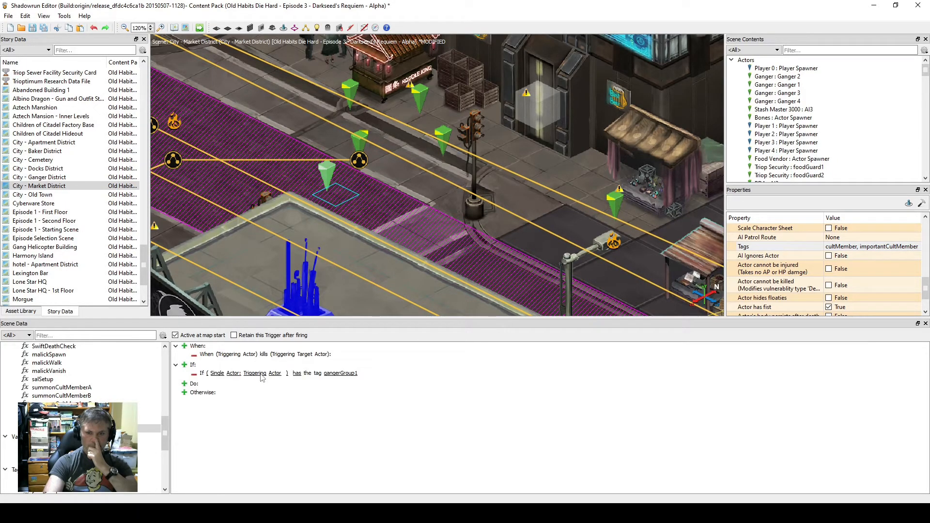
{"action": "right_click", "coordinate": [260, 376]}
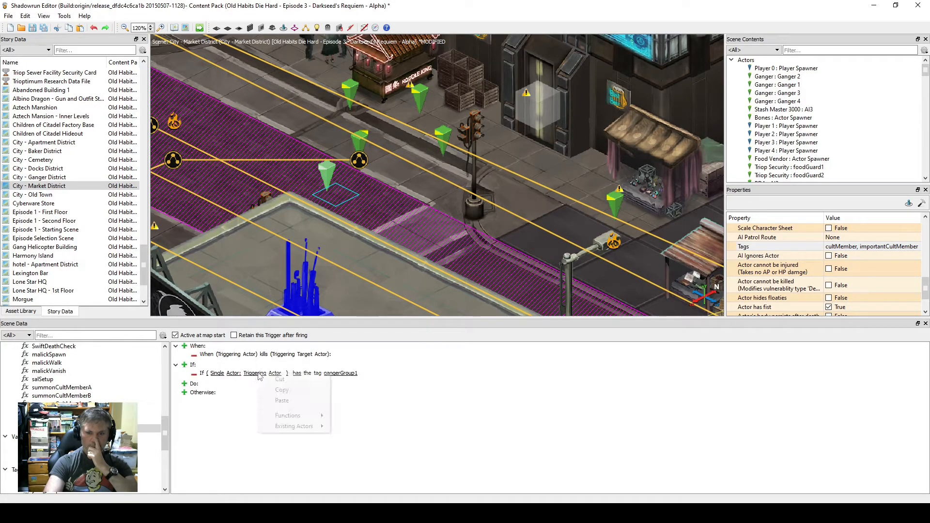
{"action": "mouse_move", "coordinate": [292, 416]}
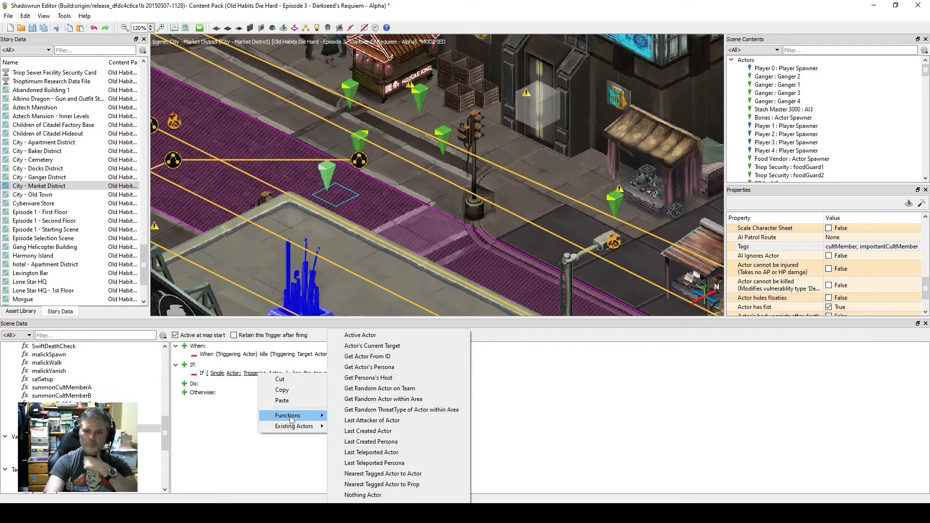
{"action": "left_click", "coordinate": [363, 517]}
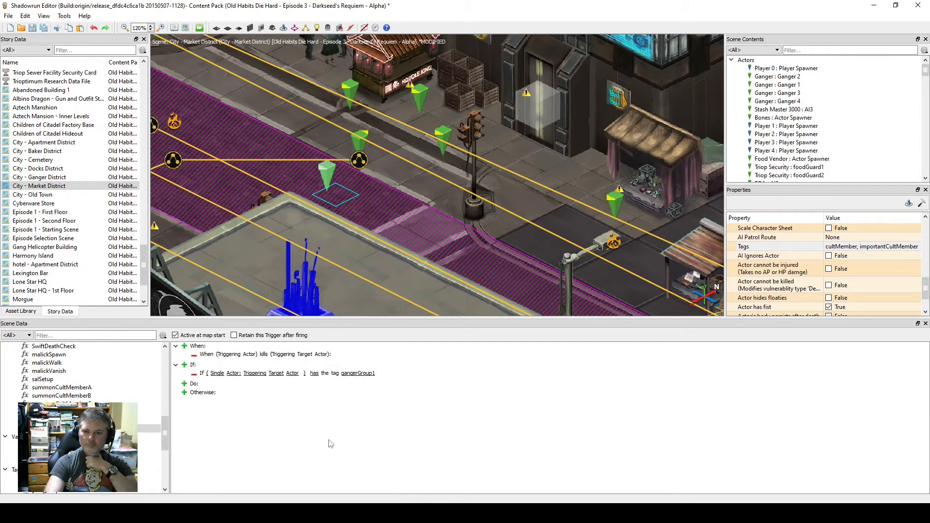
Set the condition's tag to importantCultMember and add an empty action to the trigger's Do section.
{"action": "right_click", "coordinate": [363, 375]}
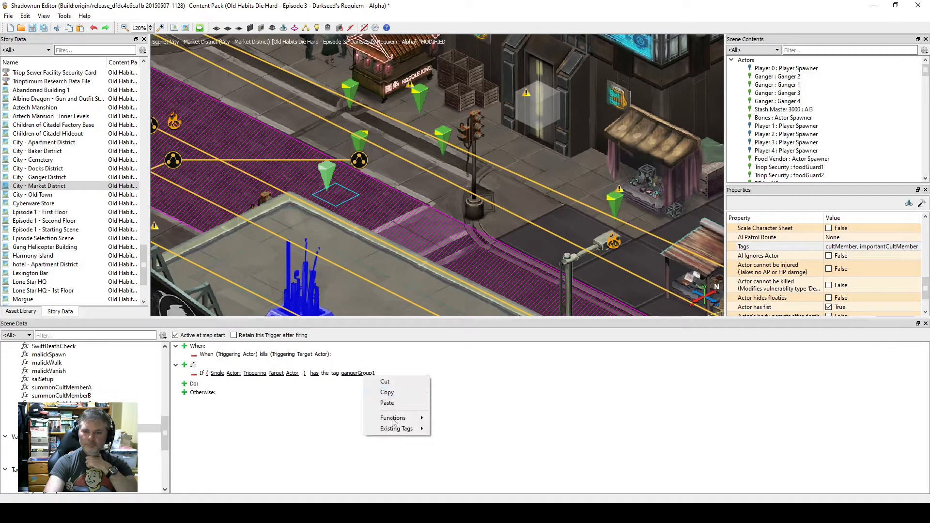
{"action": "mouse_move", "coordinate": [394, 427]}
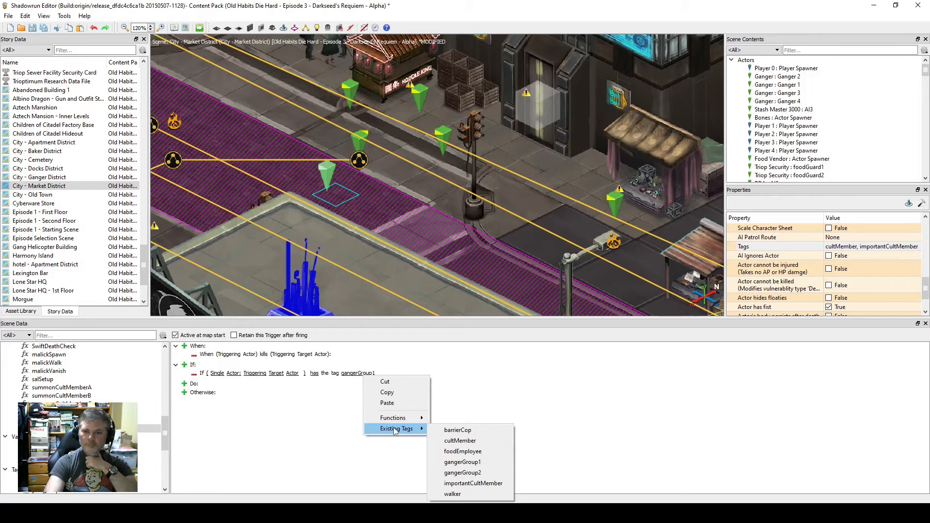
{"action": "left_click", "coordinate": [472, 483]}
{"action": "left_click", "coordinate": [184, 384]}
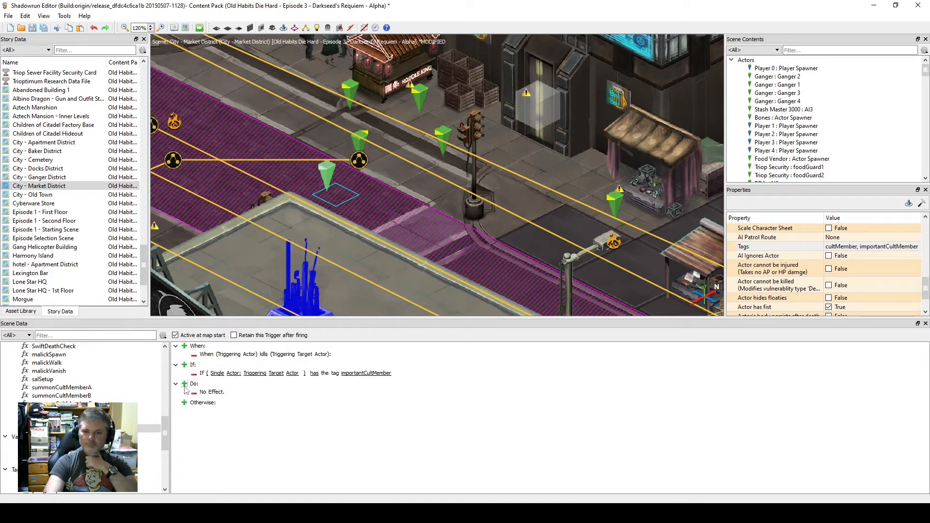
Create a new scene goal in the Market District scene and name it "Follow cult member to its hideout".
{"action": "scroll", "coordinate": [83, 417], "scroll_direction": "down", "scroll_amount": 5}
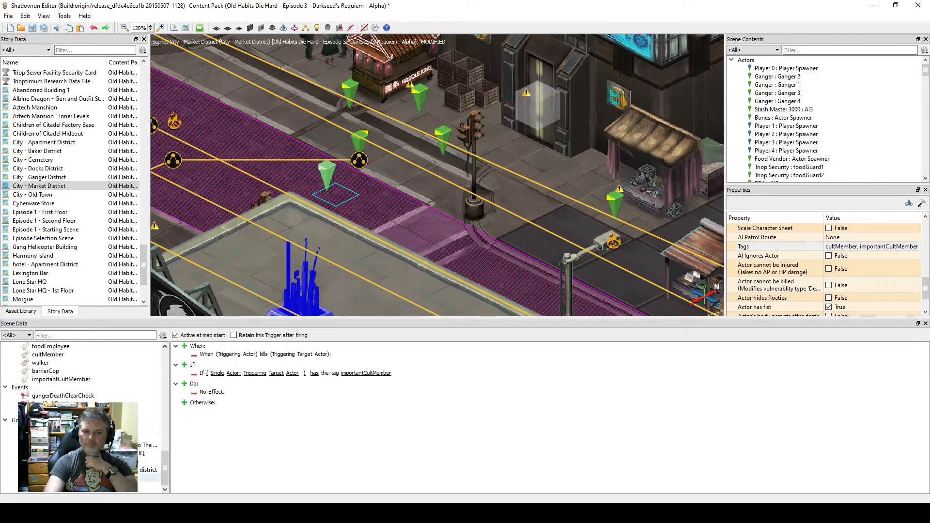
{"action": "left_click", "coordinate": [73, 421]}
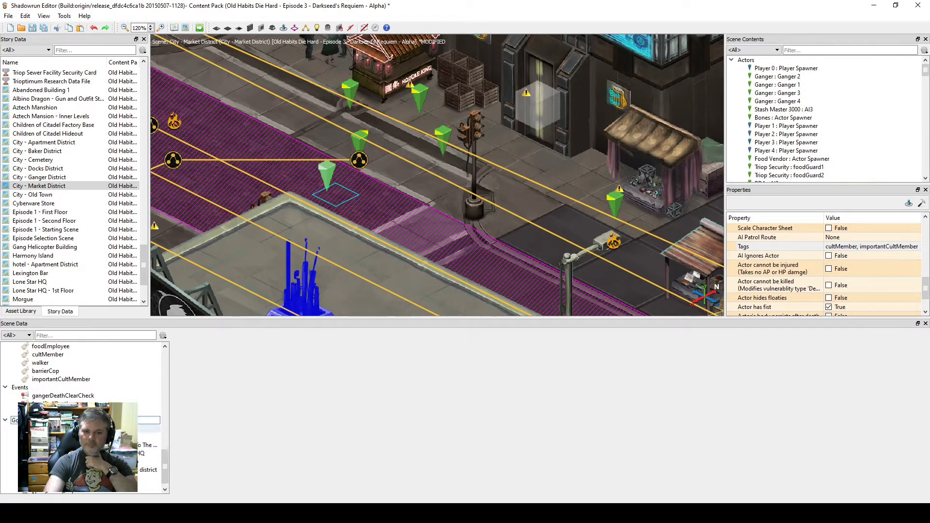
{"action": "scroll", "coordinate": [73, 491], "scroll_direction": "down", "scroll_amount": 1}
{"action": "left_click", "coordinate": [72, 487]}
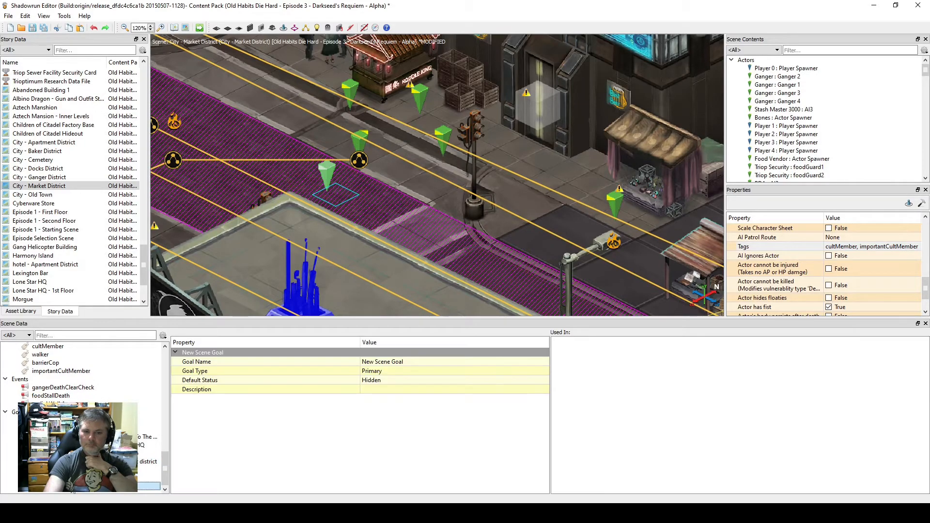
{"action": "left_click", "coordinate": [406, 366]}
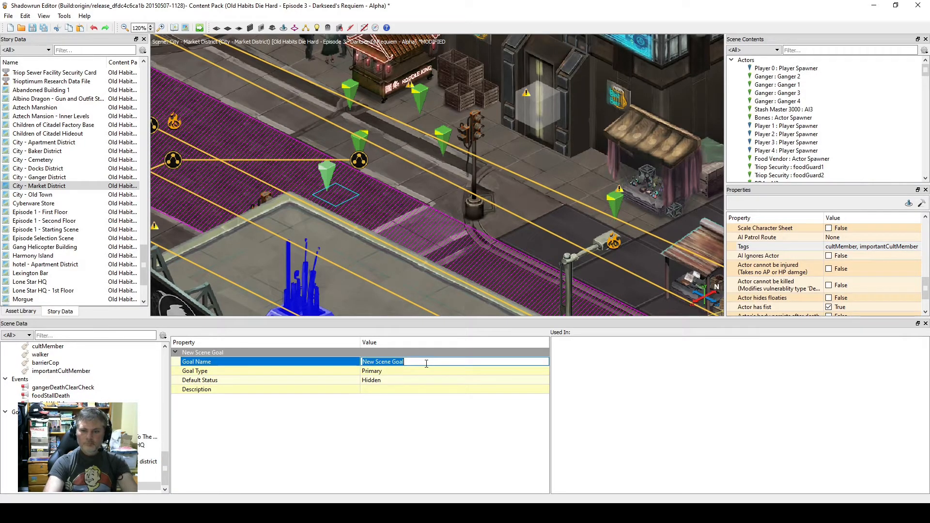
{"action": "type", "text": "Follow cult member to its hideout"}
{"action": "left_click", "coordinate": [390, 391]}
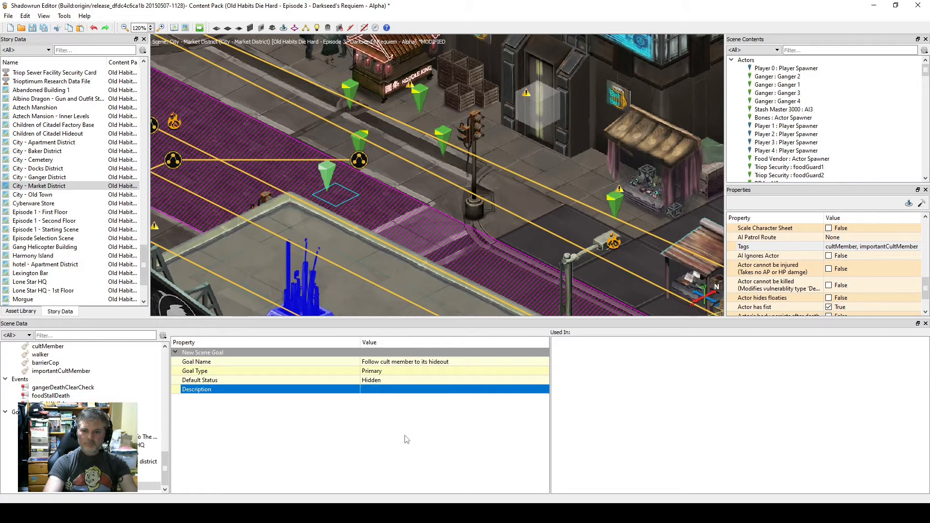
Compare which actors use each of the scene's tags, from importantCultMember and the cop and walker tags to the ganger groups.
{"action": "scroll", "coordinate": [91, 396], "scroll_direction": "up", "scroll_amount": 3}
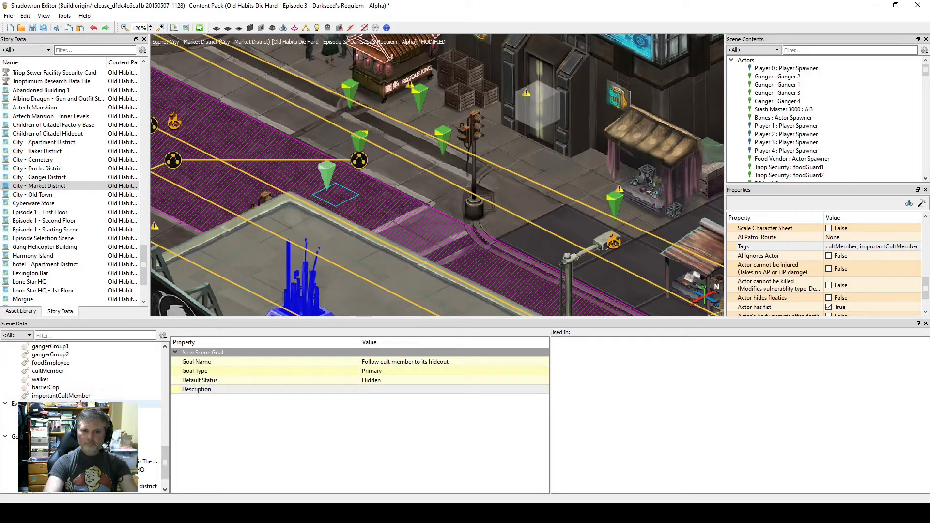
{"action": "left_click", "coordinate": [91, 396]}
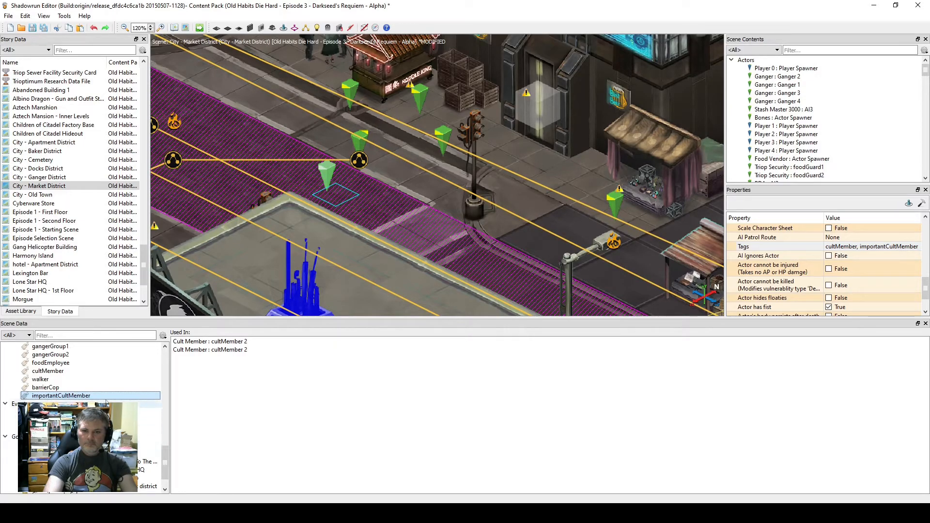
{"action": "scroll", "coordinate": [150, 443], "scroll_direction": "up", "scroll_amount": 2}
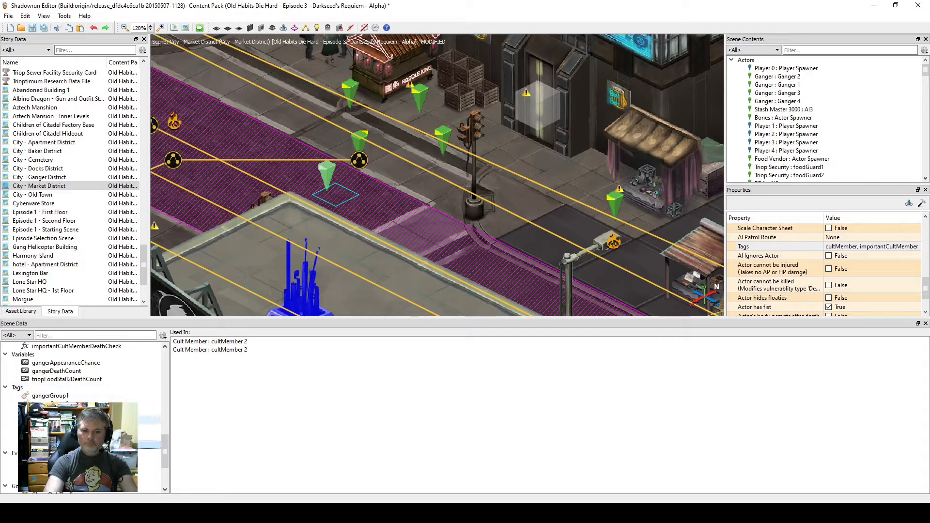
{"action": "left_click", "coordinate": [68, 437]}
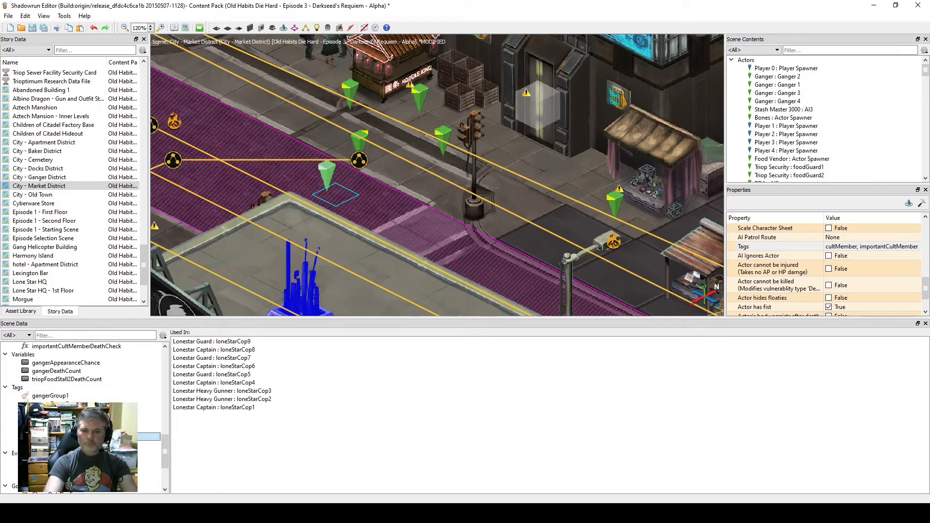
{"action": "left_click", "coordinate": [68, 428]}
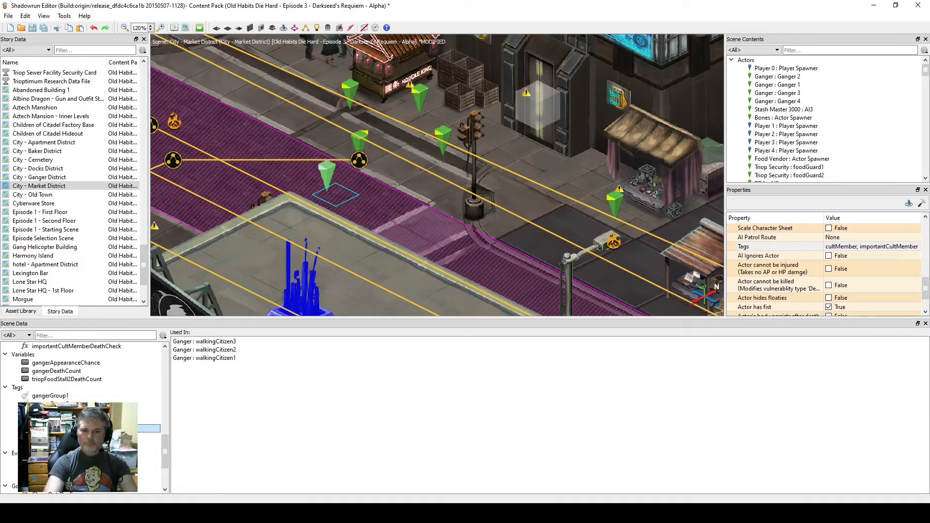
{"action": "left_click", "coordinate": [67, 420]}
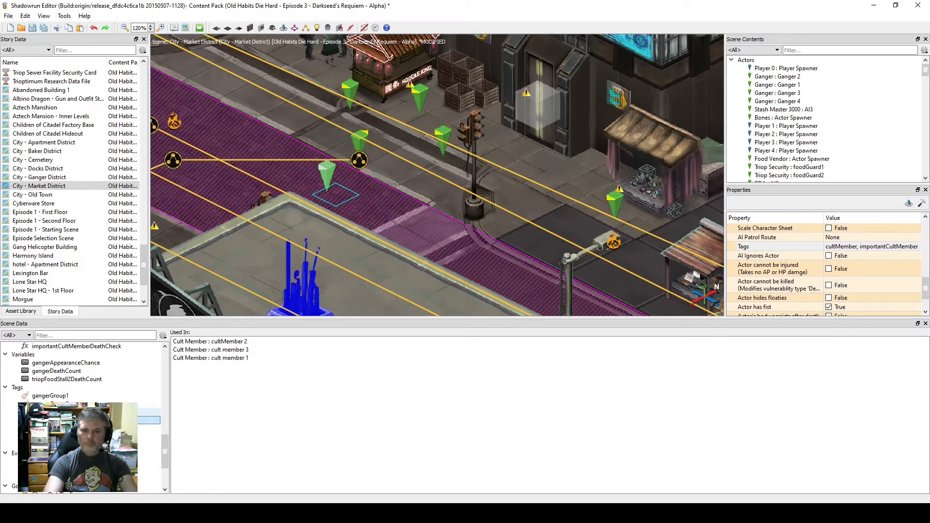
{"action": "left_click", "coordinate": [85, 404]}
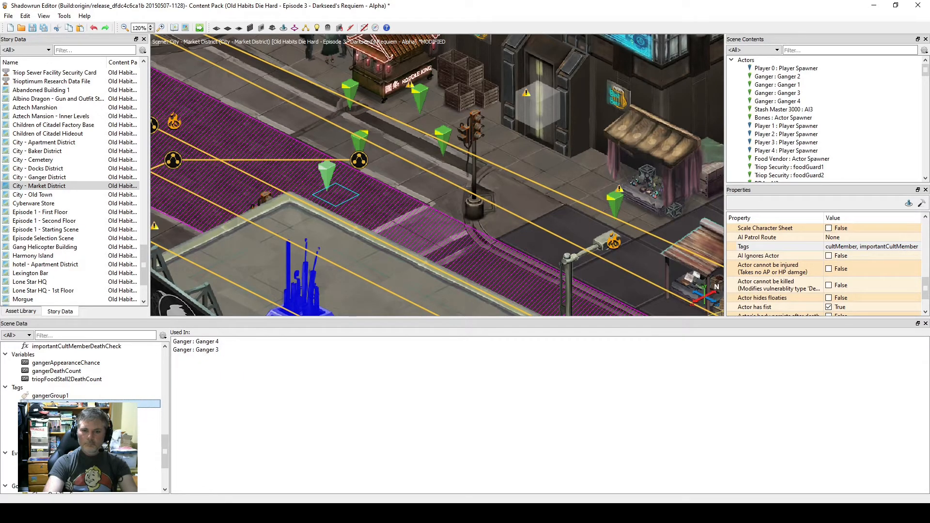
{"action": "left_click", "coordinate": [85, 396]}
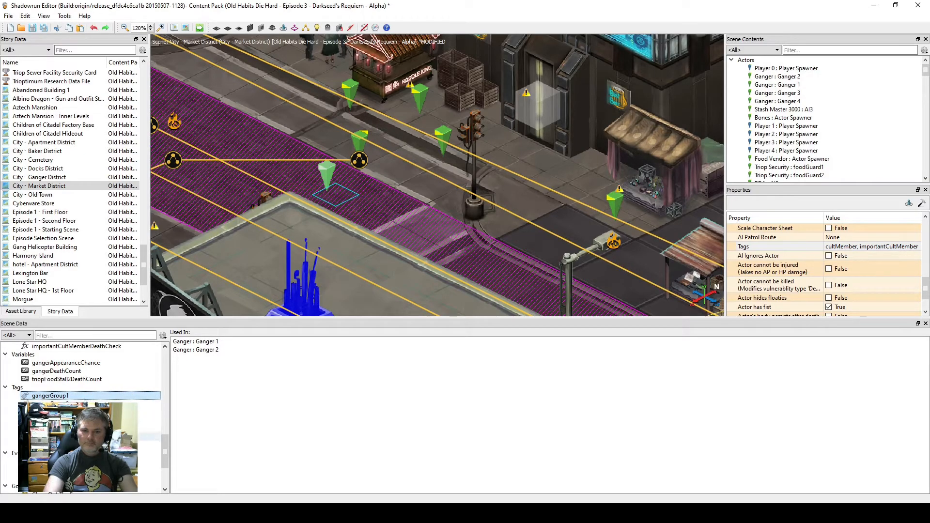
{"action": "left_click", "coordinate": [85, 444]}
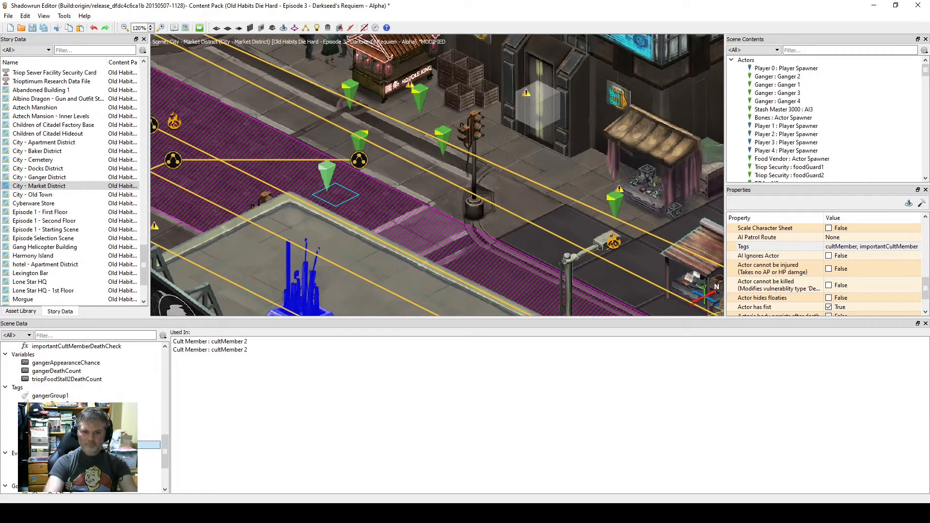
Open the second cultMember 2 entry that uses importantCultMember and check the scene's actors for a duplicate spawner.
{"action": "left_click", "coordinate": [328, 175]}
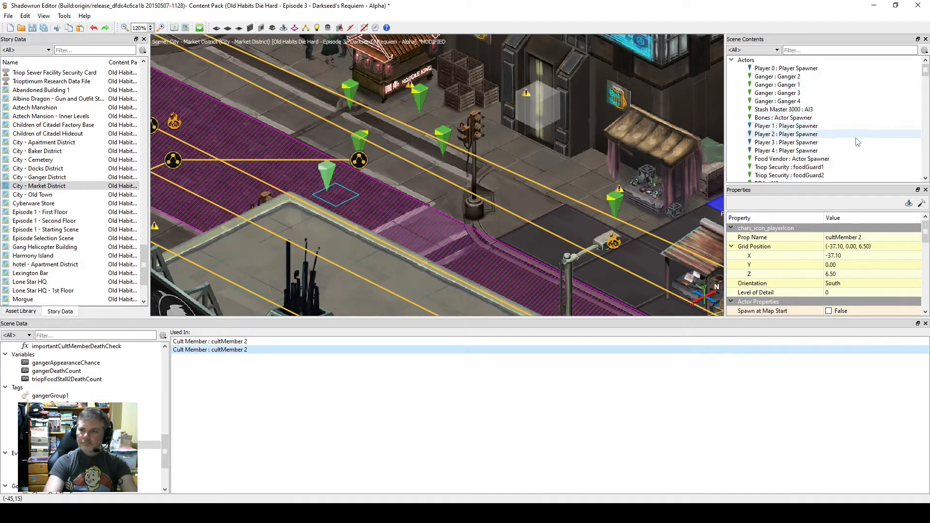
{"action": "scroll", "coordinate": [856, 142], "scroll_direction": "down", "scroll_amount": 3}
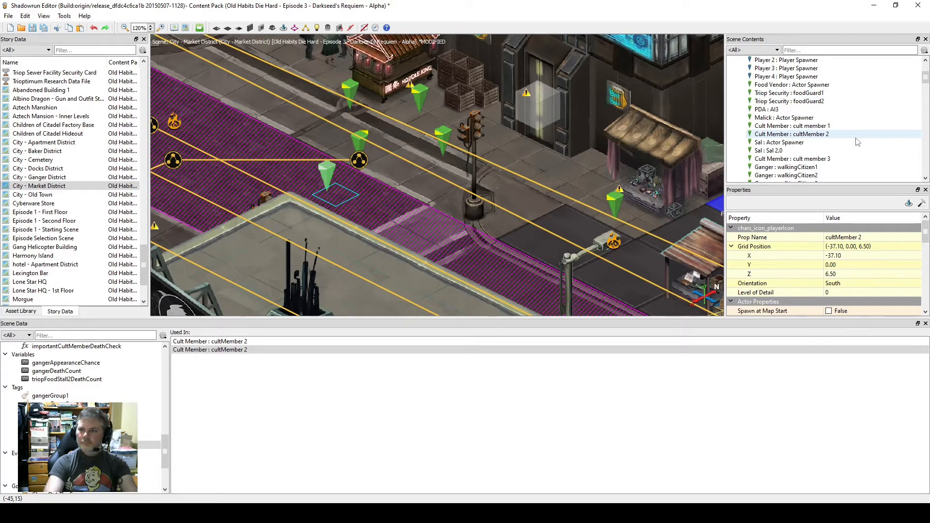
{"action": "scroll", "coordinate": [856, 142], "scroll_direction": "down", "scroll_amount": 4}
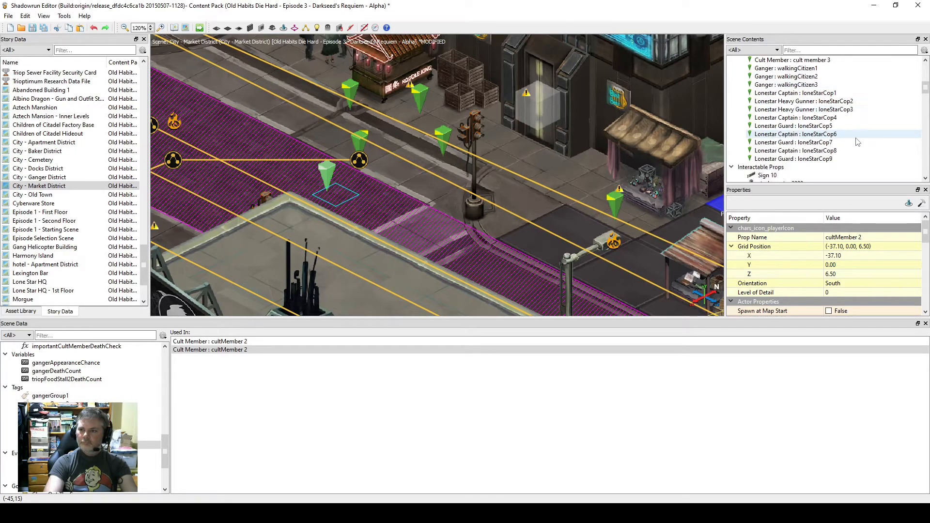
{"action": "scroll", "coordinate": [856, 142], "scroll_direction": "up", "scroll_amount": 2}
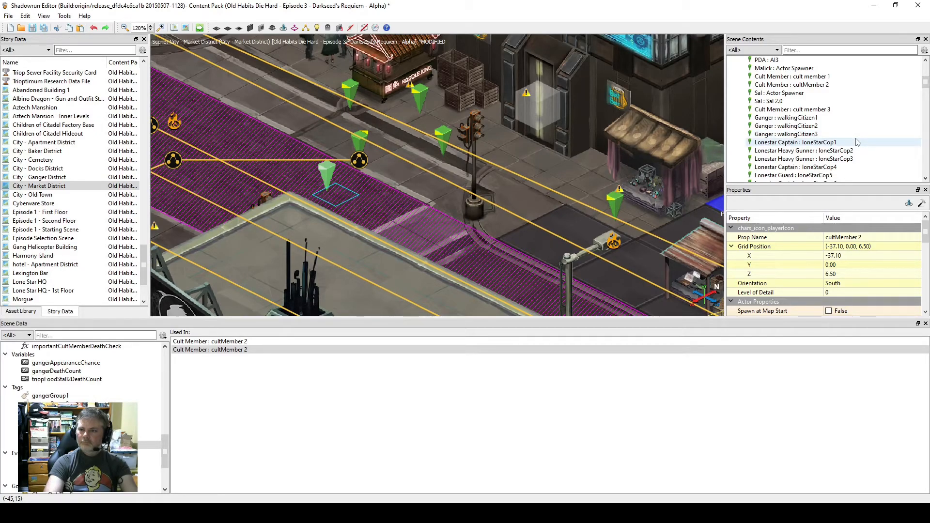
Replace the empty action in the importantCultMemberDeathCheck trigger's Do section with a Set Goal Status action.
{"action": "scroll", "coordinate": [83, 419], "scroll_direction": "up", "scroll_amount": 2}
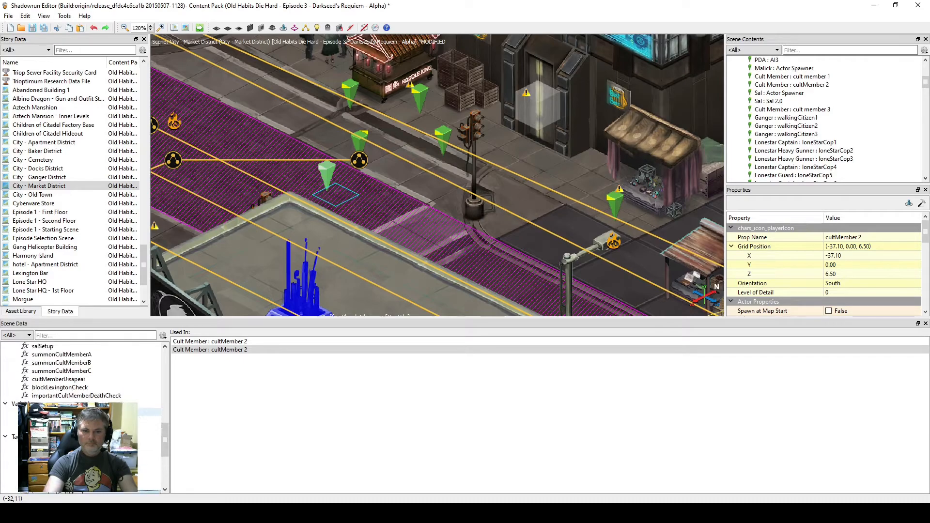
{"action": "left_click", "coordinate": [141, 395]}
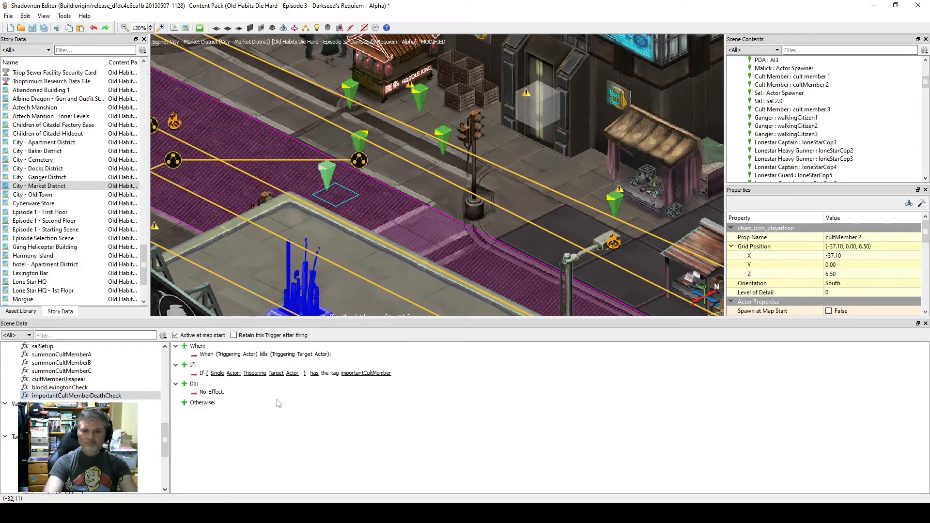
{"action": "right_click", "coordinate": [209, 396]}
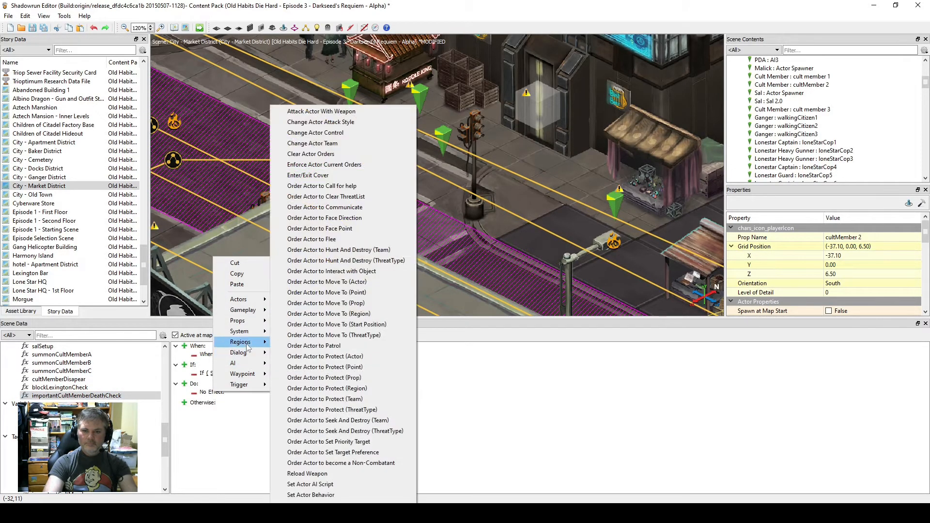
{"action": "mouse_move", "coordinate": [248, 312]}
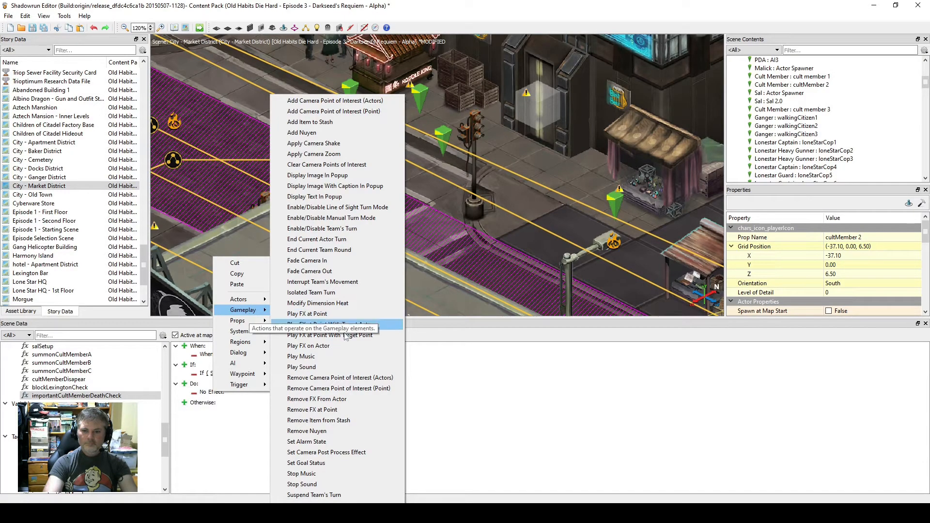
{"action": "left_click", "coordinate": [333, 463]}
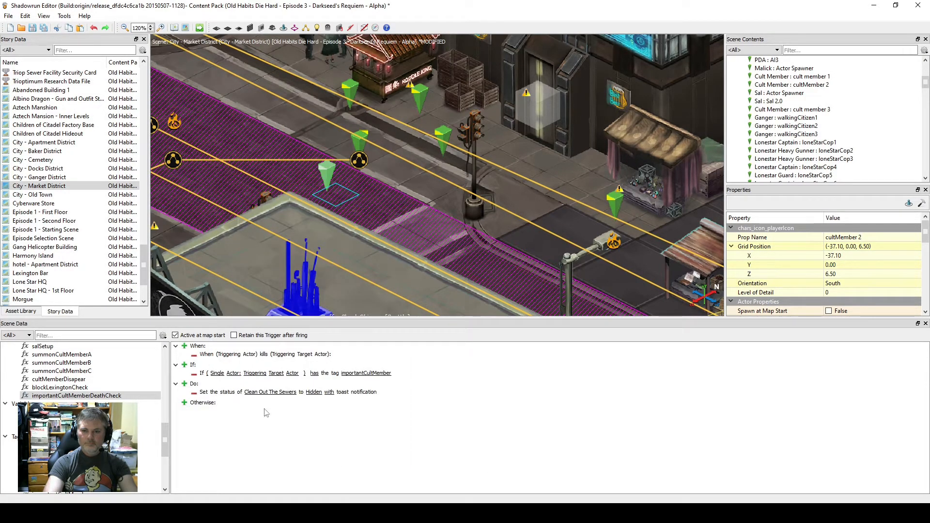
Make the action set the scene goal "Follow cult member to its hideout" to Failure.
{"action": "left_click", "coordinate": [279, 396]}
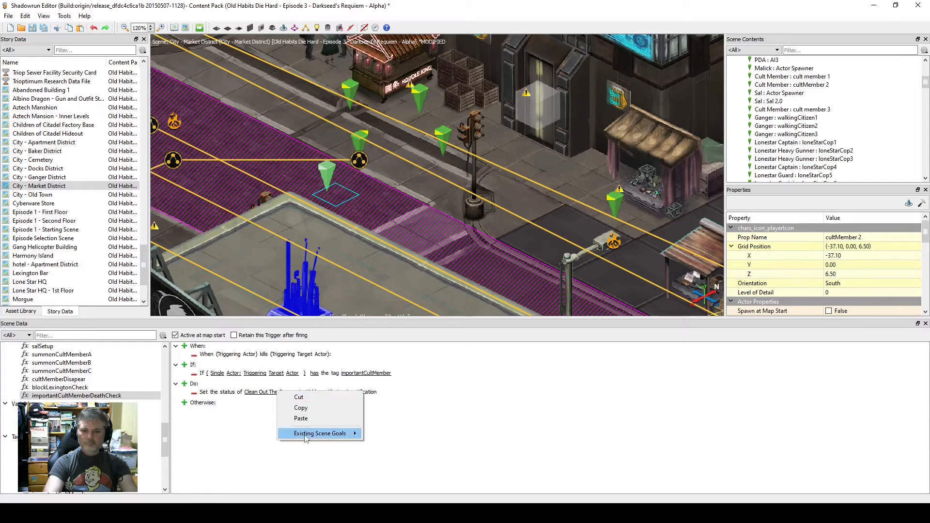
{"action": "mouse_move", "coordinate": [306, 438]}
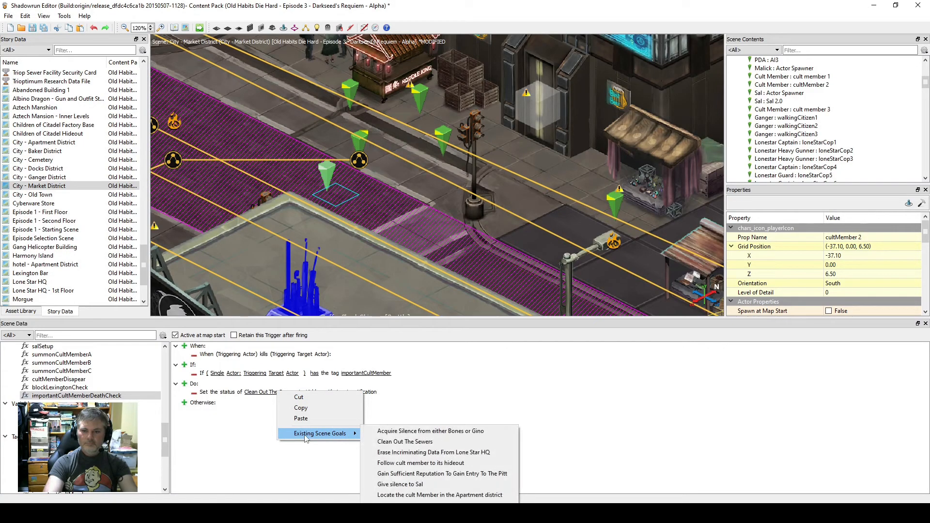
{"action": "left_click", "coordinate": [420, 463]}
{"action": "left_click", "coordinate": [337, 392]}
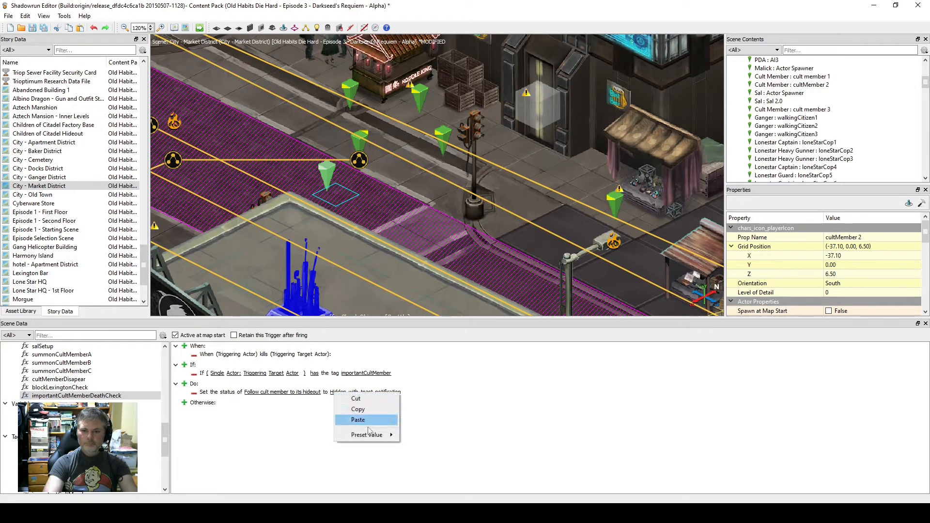
{"action": "mouse_move", "coordinate": [371, 436]}
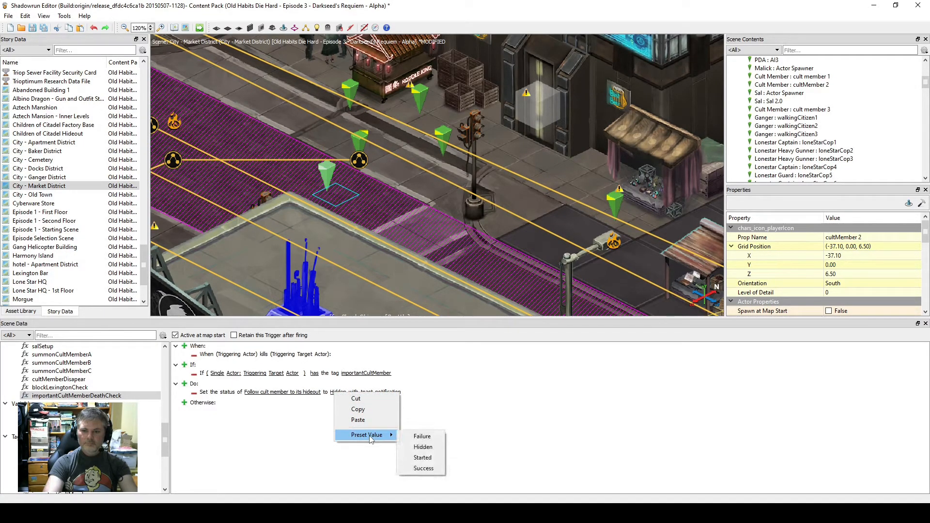
{"action": "left_click", "coordinate": [438, 440]}
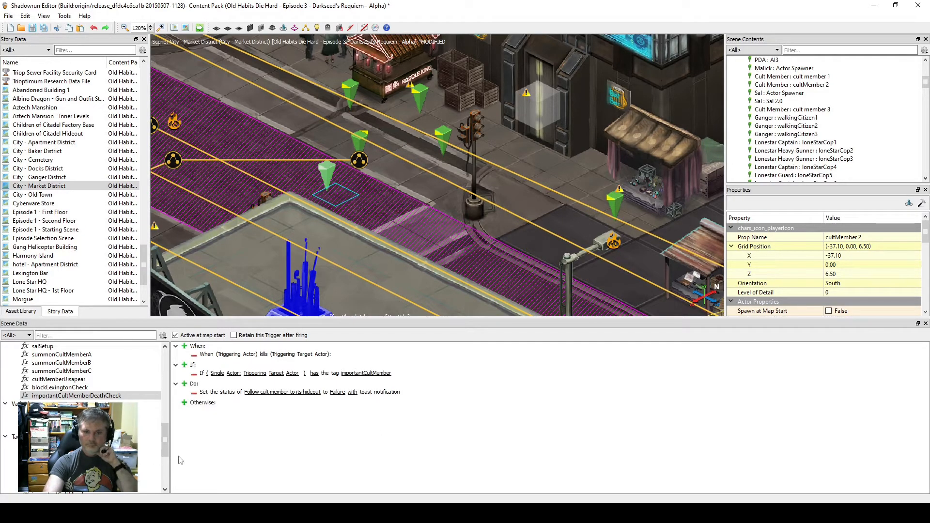
Review the playerDeathCheck trigger for comparison, and save and publish the content pack.
{"action": "left_click_drag", "start_coordinate": [166, 440], "coordinate": [171, 393]}
{"action": "left_click", "coordinate": [125, 379]}
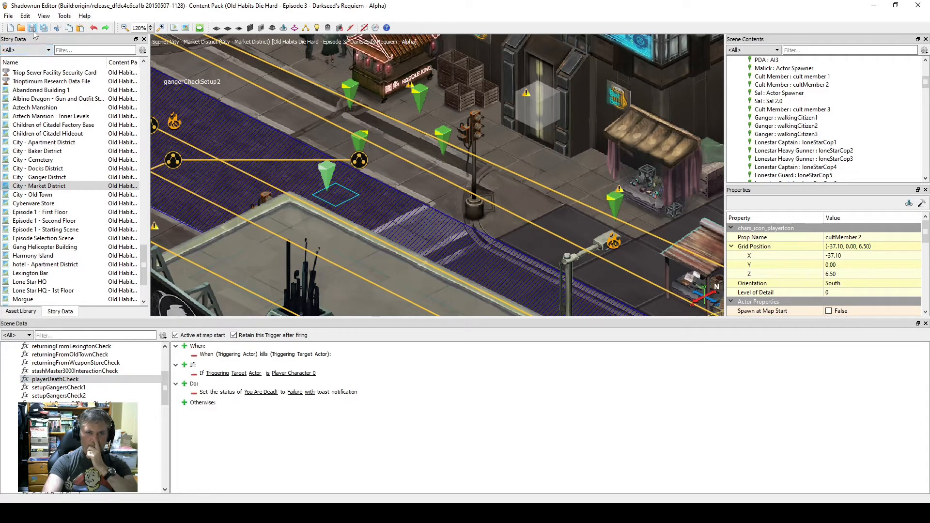
{"action": "left_click", "coordinate": [8, 16]}
{"action": "key", "text": "Escape"}
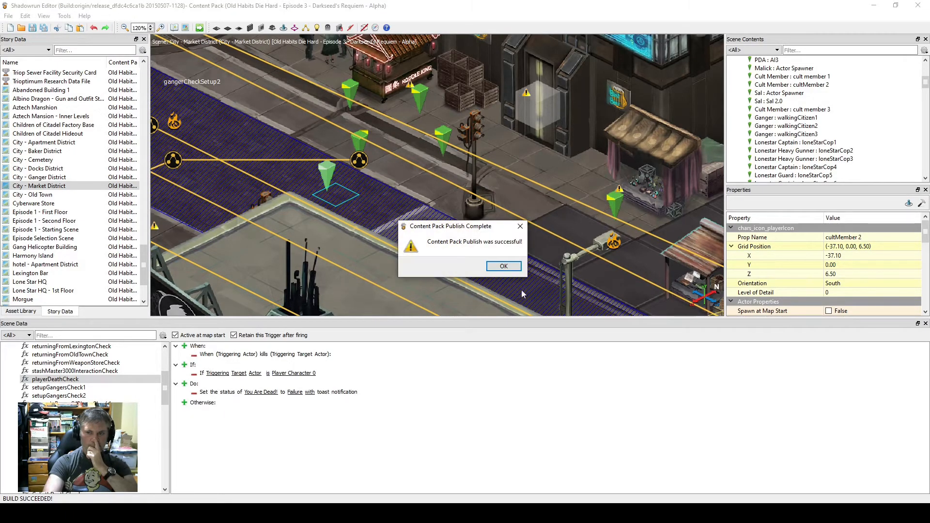
{"action": "left_click", "coordinate": [503, 267]}
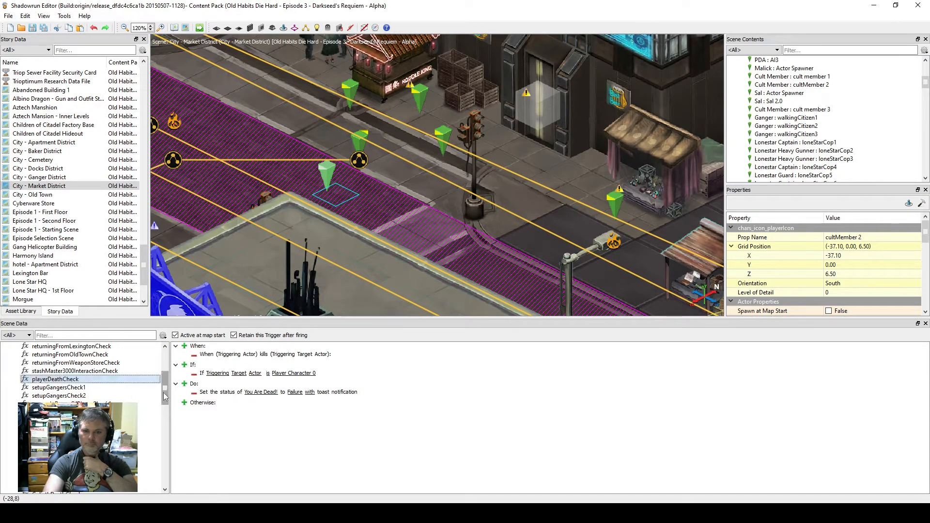
Compare which actors use the cultMember tag and which use importantCultMember.
{"action": "left_click_drag", "start_coordinate": [165, 396], "coordinate": [165, 454]}
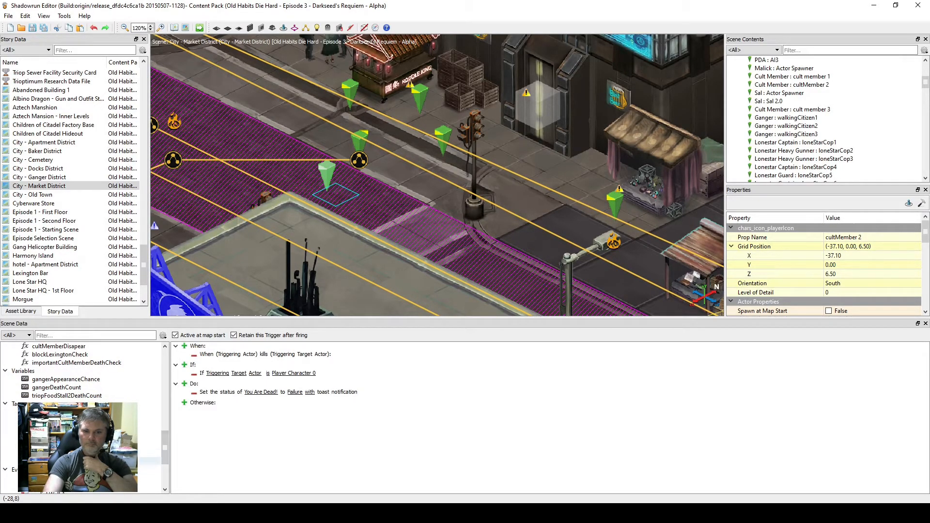
{"action": "left_click", "coordinate": [73, 436]}
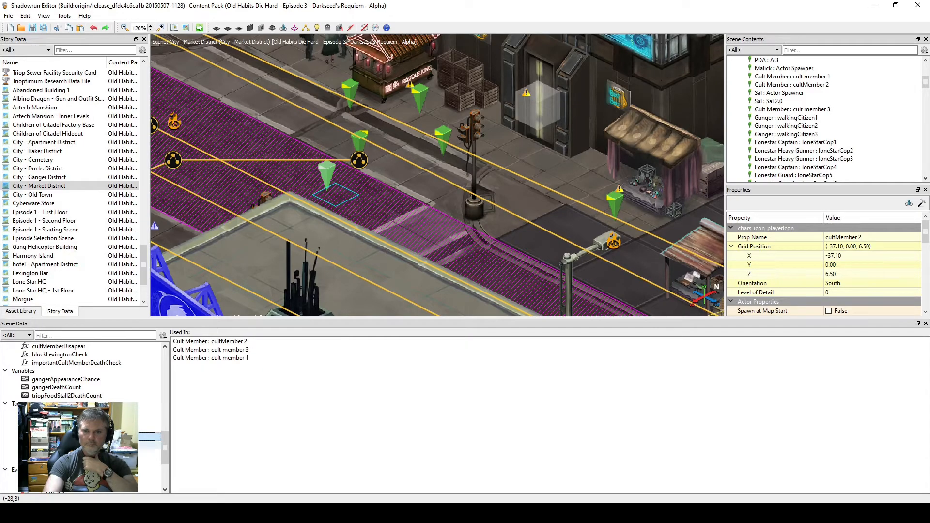
{"action": "left_click", "coordinate": [73, 461]}
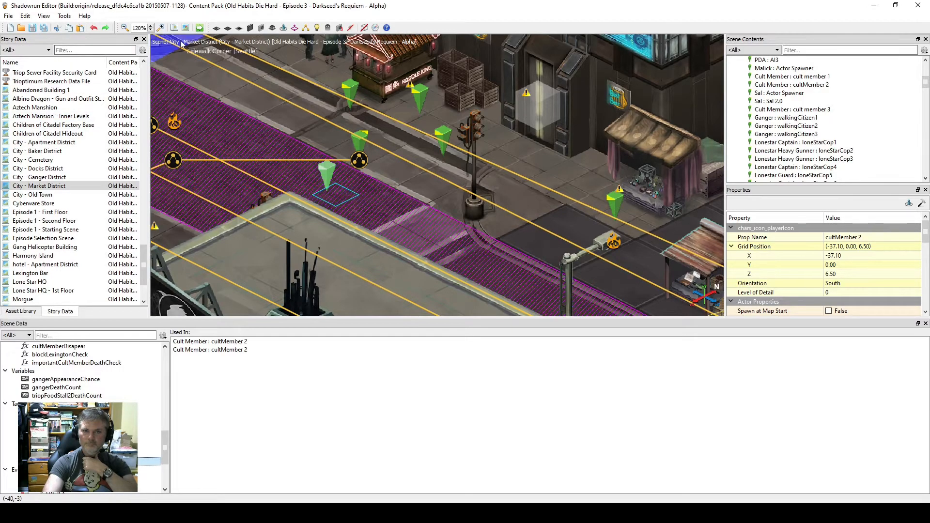
Launch a playtest of the Market District scene from the Scene Scratchpad and import the most recently saved character.
{"action": "left_click", "coordinate": [199, 28]}
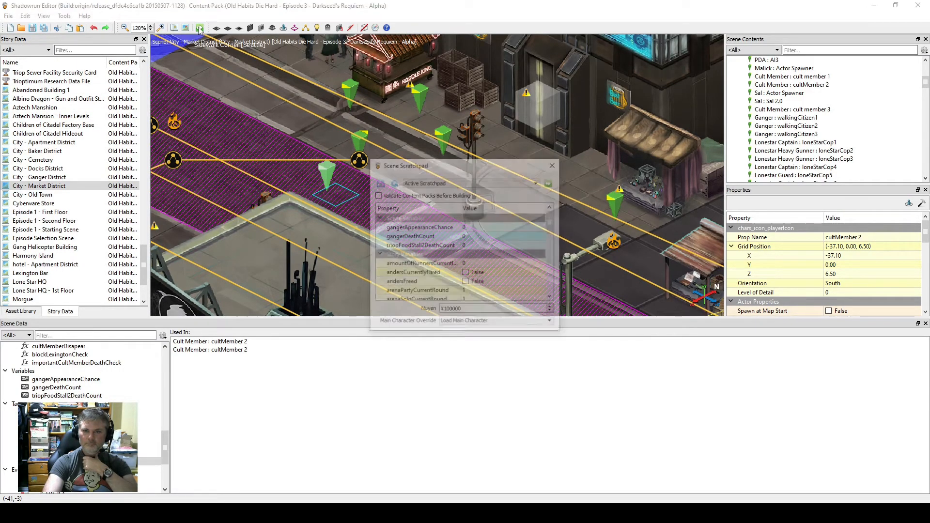
{"action": "left_click", "coordinate": [550, 182]}
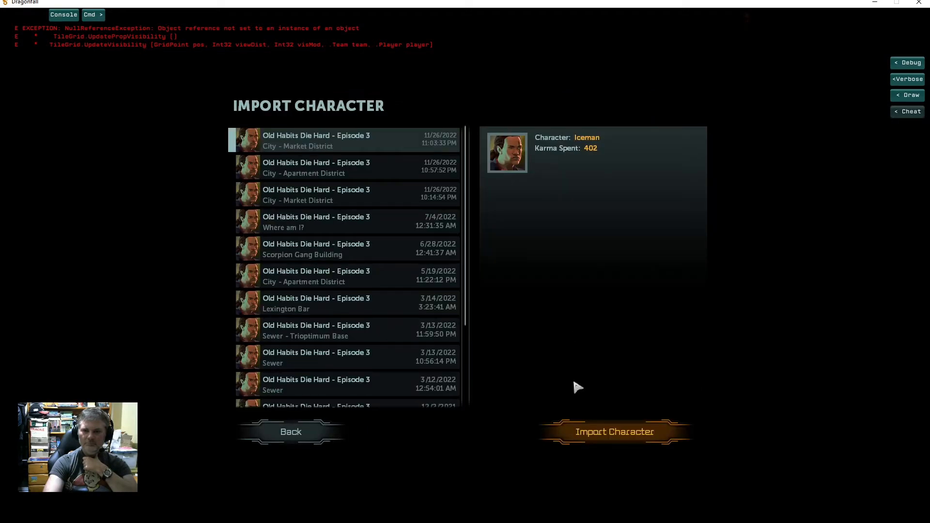
{"action": "left_click", "coordinate": [608, 438]}
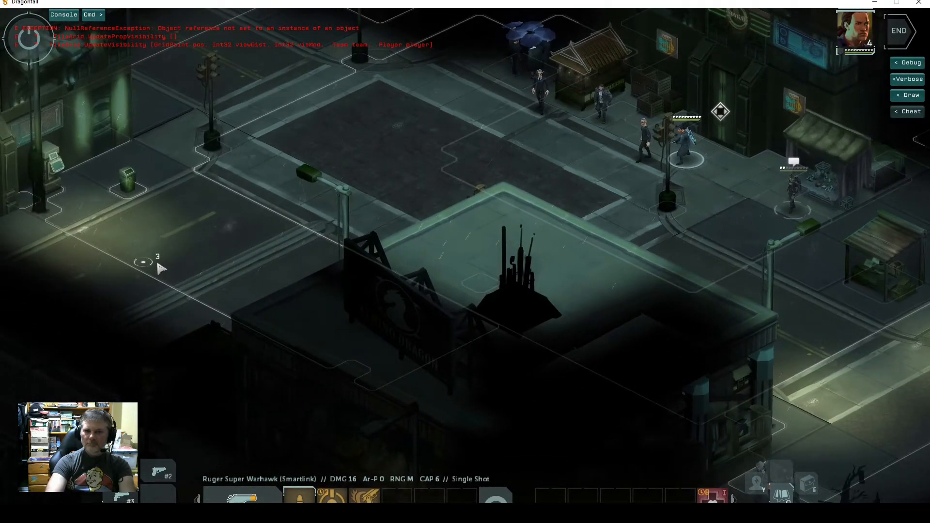
Move the character down the street, shoot the cult member with Deadeye Shot, follow it past the umbrella group and shoot it again.
{"action": "left_click", "coordinate": [158, 266]}
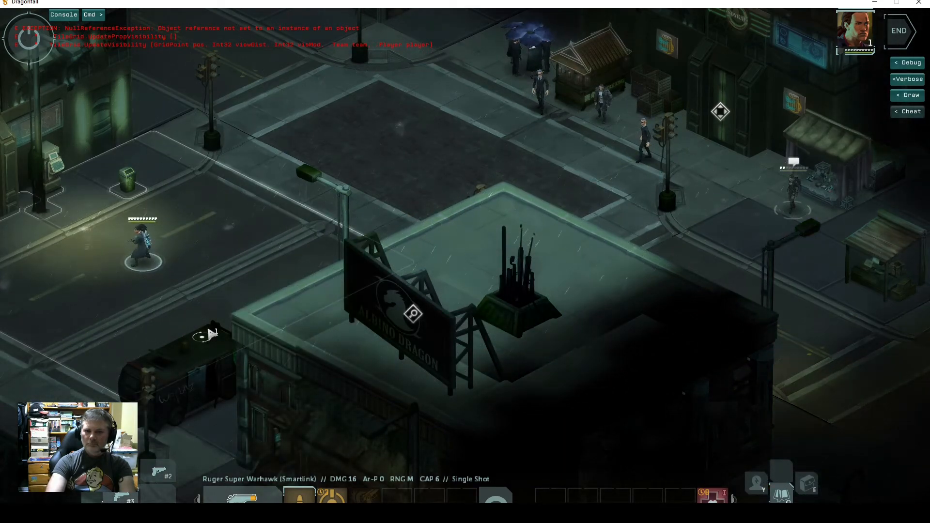
{"action": "key", "text": "a"}
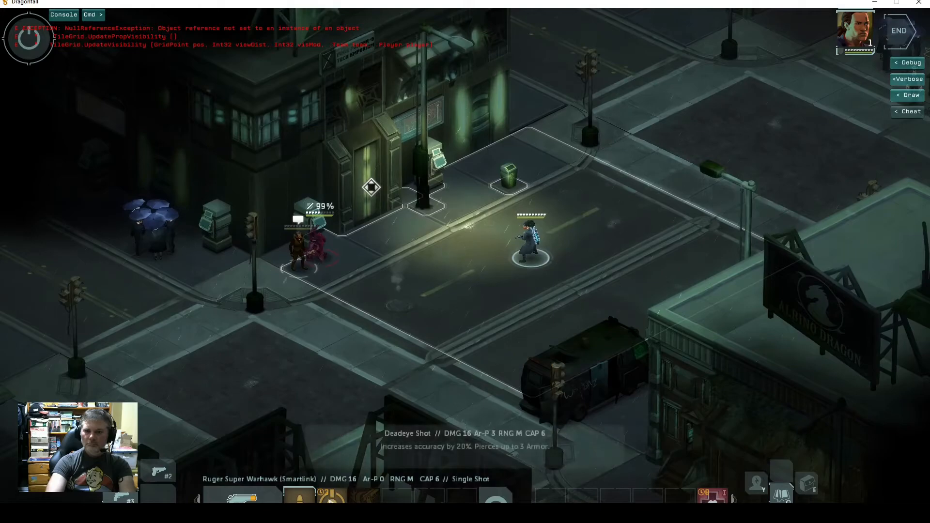
{"action": "left_click", "coordinate": [332, 496]}
{"action": "left_click", "coordinate": [321, 252]}
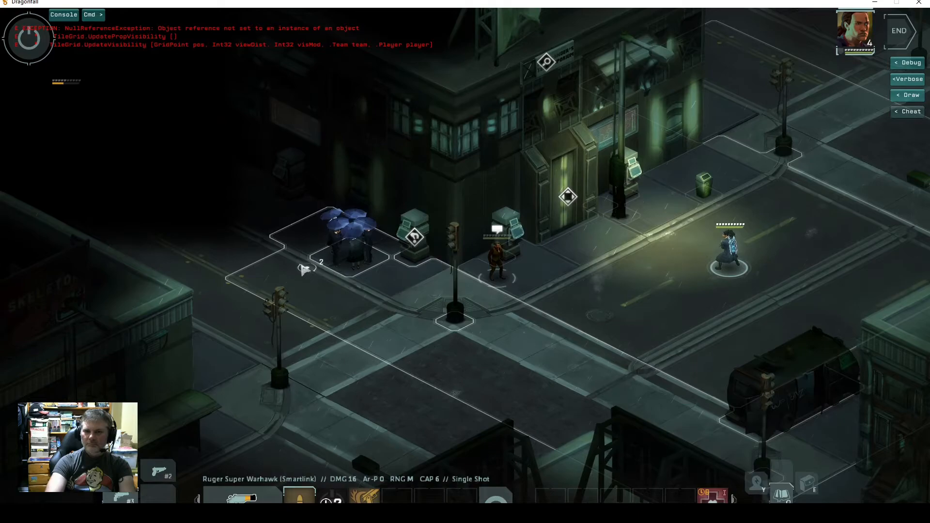
{"action": "left_click", "coordinate": [288, 260]}
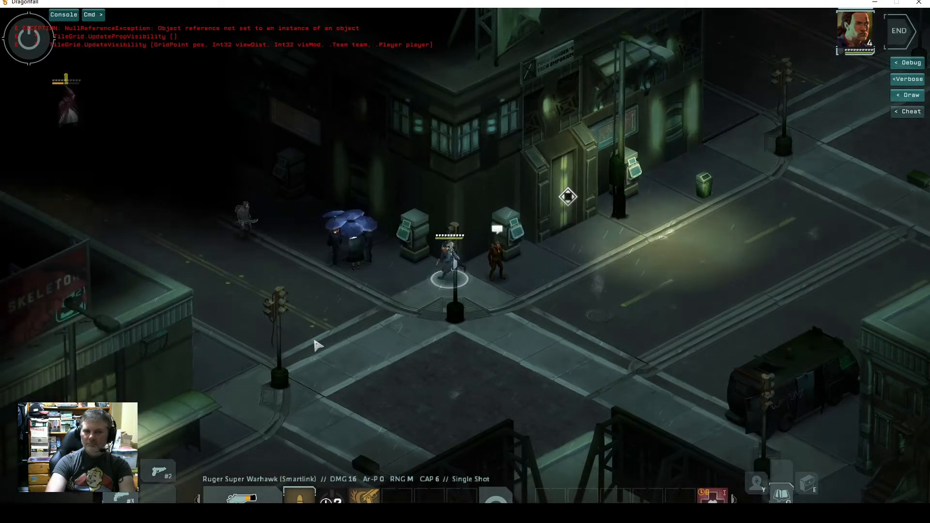
{"action": "left_click_drag", "start_coordinate": [345, 381], "coordinate": [486, 425]}
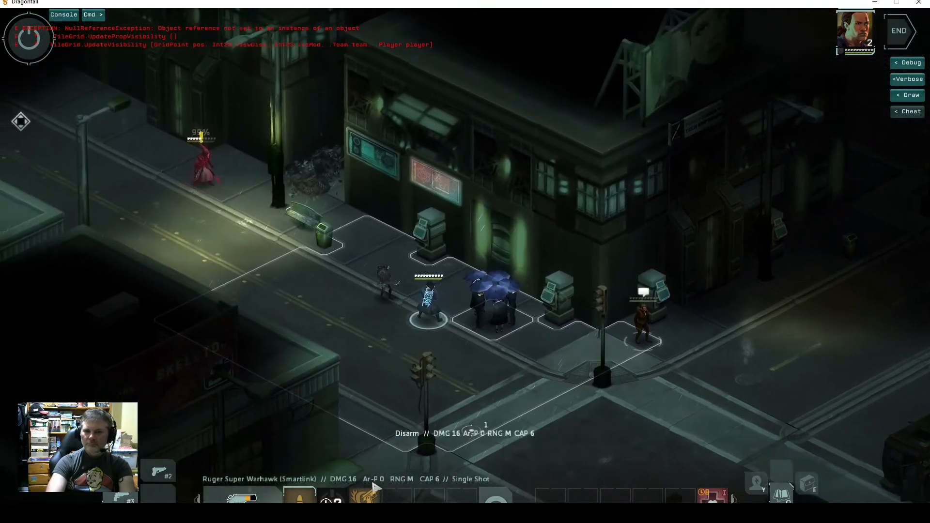
{"action": "left_click", "coordinate": [207, 171]}
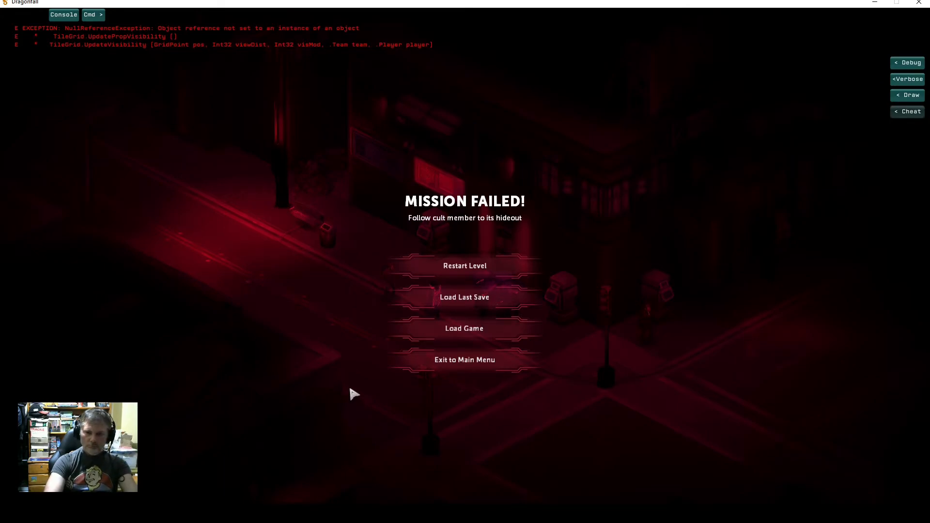
Switch back to Shadowrun Editor and check the Tags property of cultMember 2.
{"action": "key", "text": "alt+Tab"}
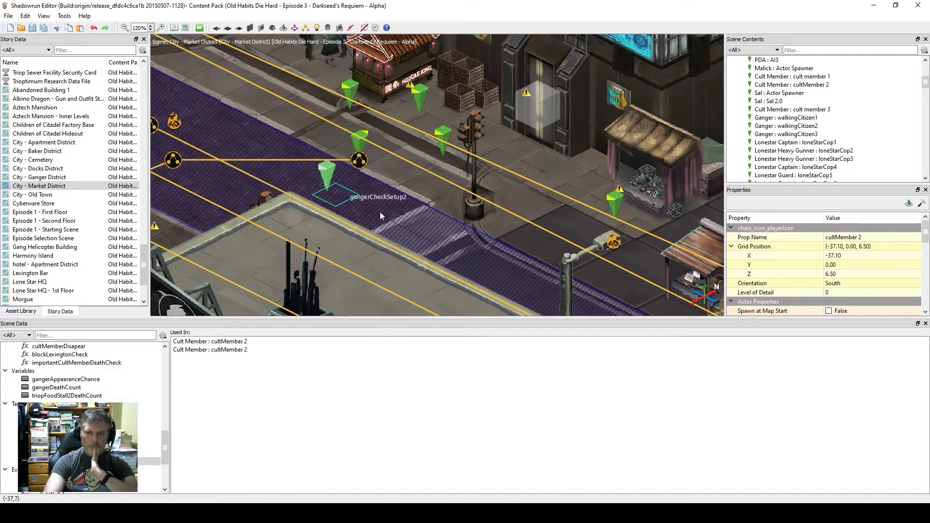
{"action": "left_click_drag", "start_coordinate": [925, 235], "coordinate": [926, 288]}
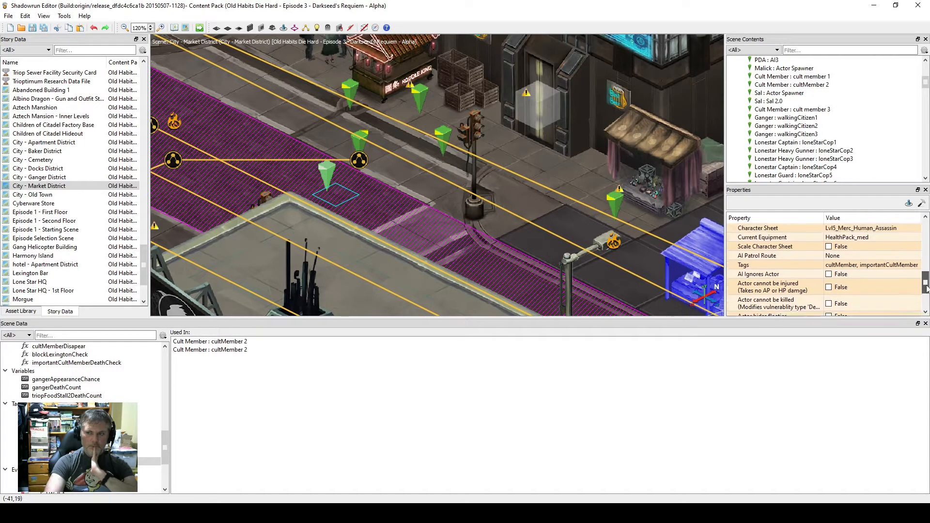
{"action": "left_click", "coordinate": [887, 265]}
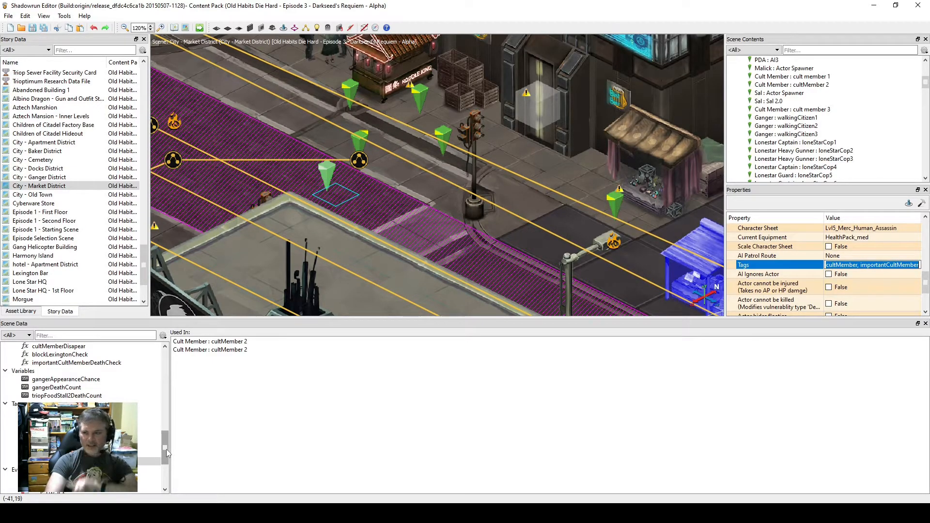
Review the Market District's mapStartSetup trigger and the movingTo triggers, from movingToApartmentDistrictCheck through movingToLexingtonCheck.
{"action": "left_click_drag", "start_coordinate": [167, 449], "coordinate": [163, 431]}
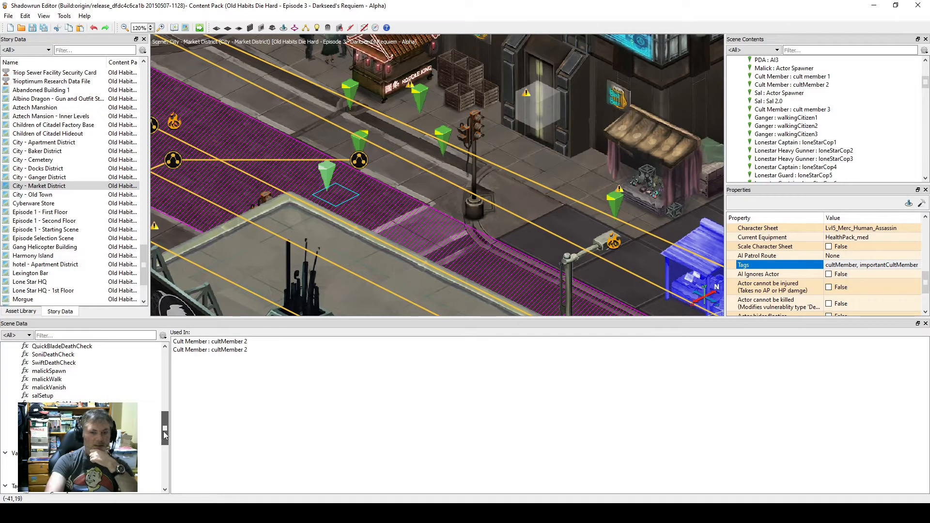
{"action": "left_click_drag", "start_coordinate": [164, 431], "coordinate": [166, 369]}
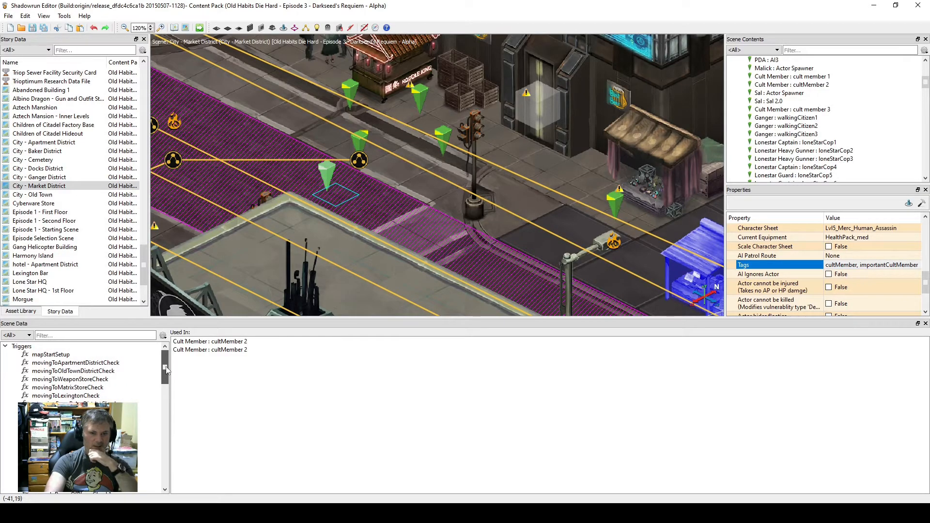
{"action": "left_click", "coordinate": [53, 354]}
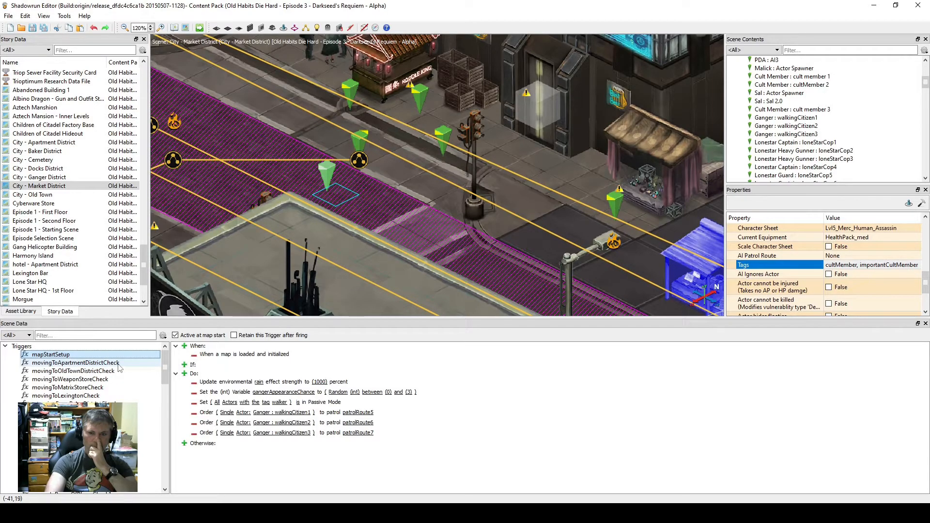
{"action": "left_click", "coordinate": [118, 364]}
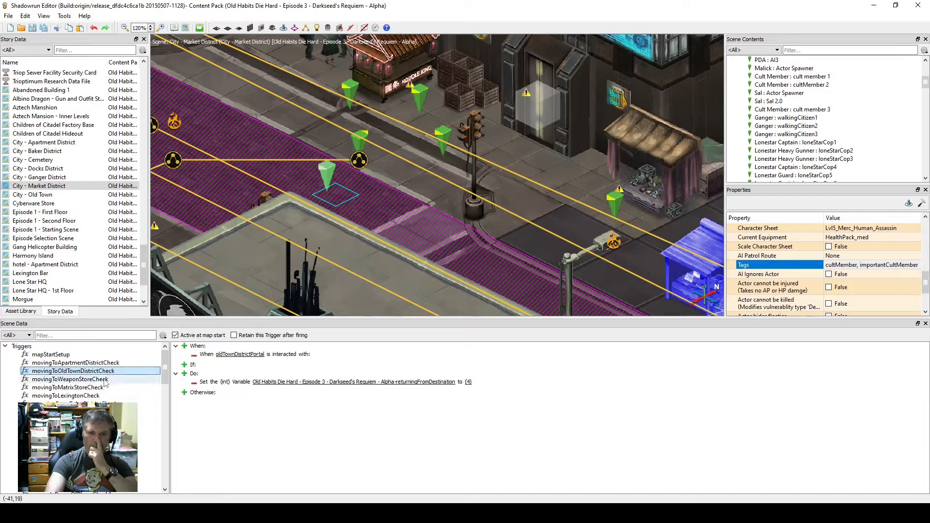
{"action": "left_click", "coordinate": [106, 380]}
{"action": "left_click", "coordinate": [102, 388]}
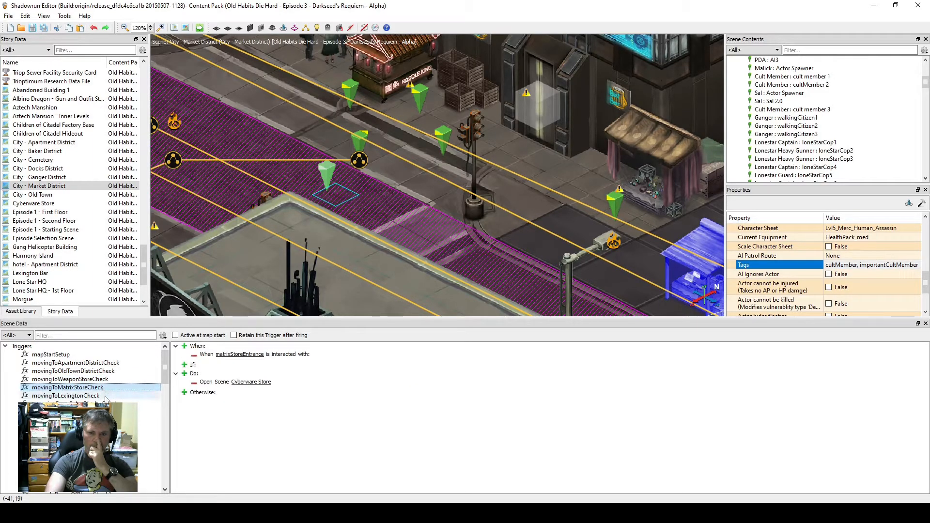
{"action": "left_click", "coordinate": [104, 396]}
Review the returningFrom triggers that teleport the player characters on map load, ending with returningFromWeaponStoreCheck.
{"action": "left_click", "coordinate": [105, 404]}
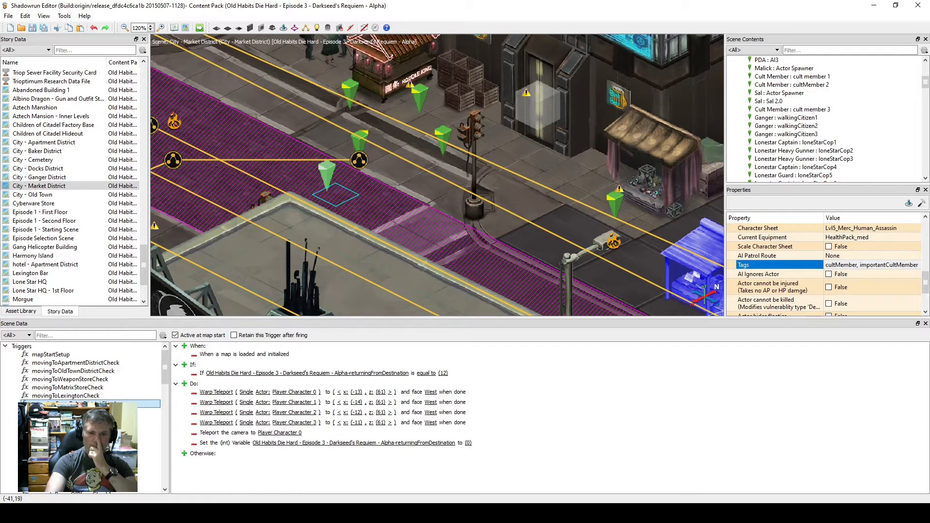
{"action": "left_click", "coordinate": [104, 412]}
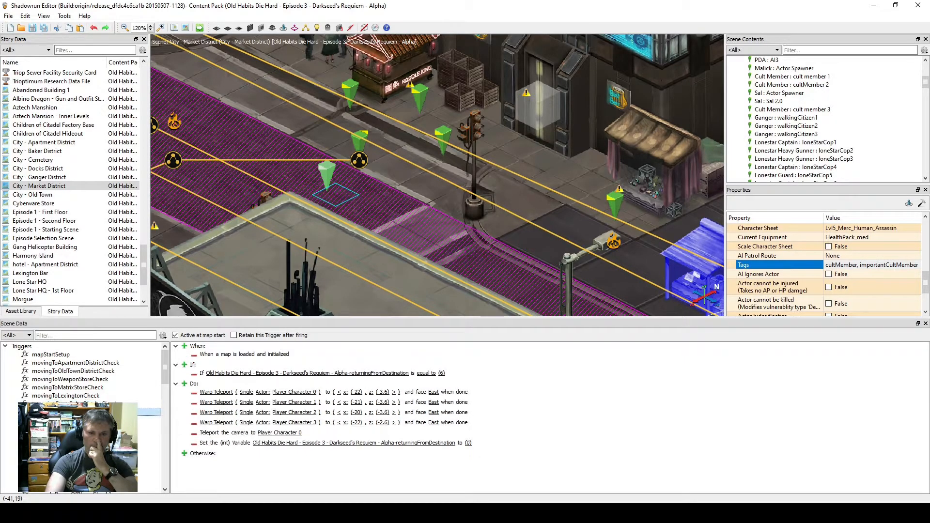
{"action": "left_click", "coordinate": [104, 420]}
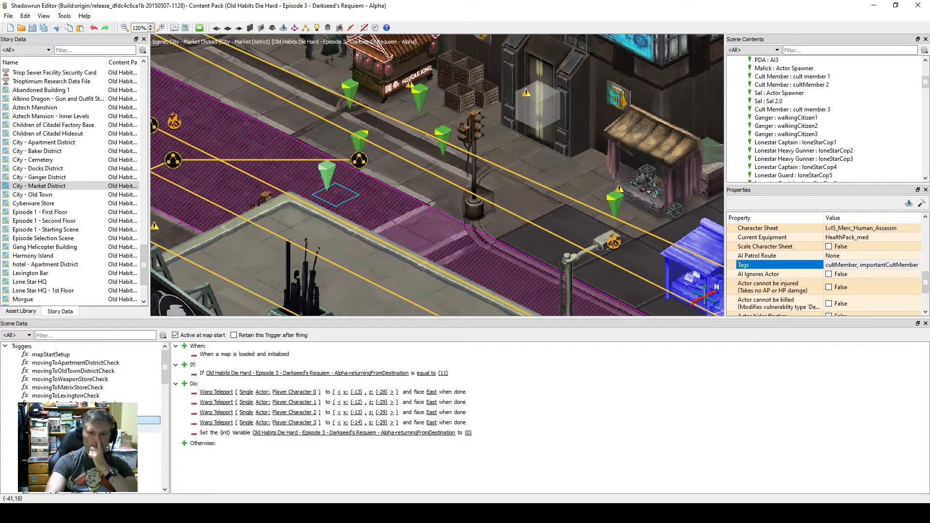
{"action": "left_click", "coordinate": [104, 428]}
{"action": "left_click", "coordinate": [105, 437]}
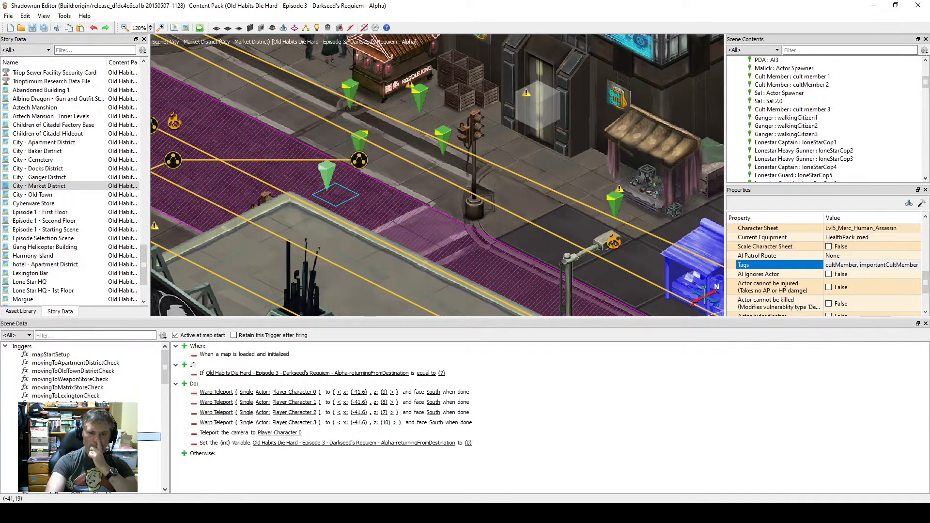
{"action": "scroll", "coordinate": [169, 392], "scroll_direction": "down", "scroll_amount": 2}
{"action": "left_click_drag", "start_coordinate": [169, 391], "coordinate": [169, 393]}
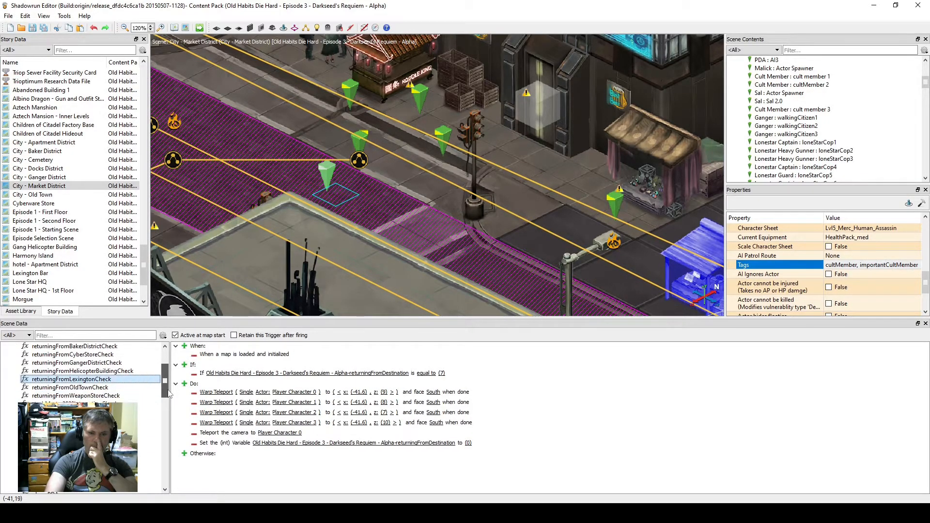
{"action": "left_click", "coordinate": [112, 388]}
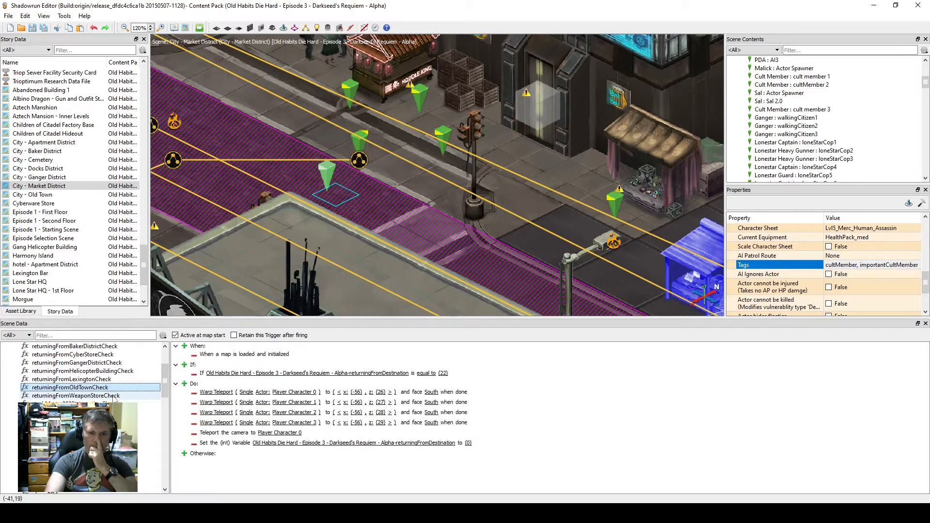
{"action": "left_click", "coordinate": [115, 396]}
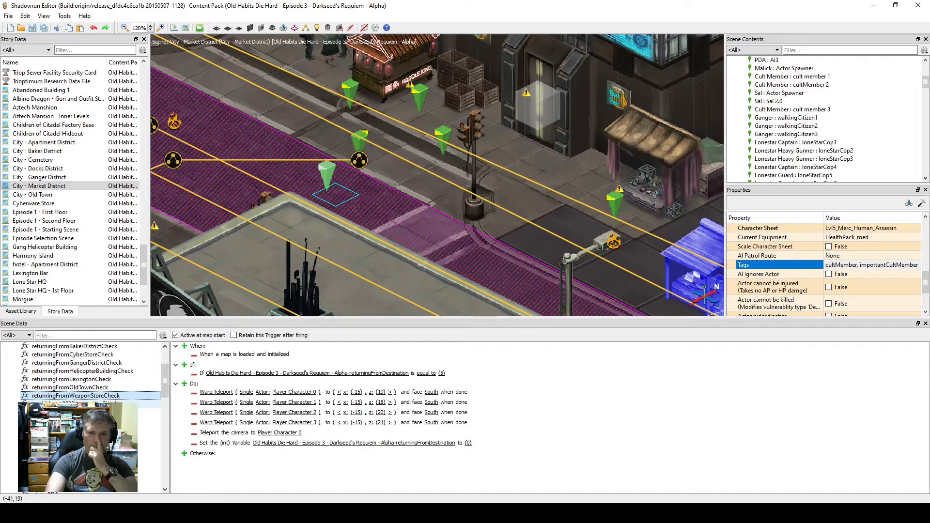
Inspect stashMaster3000InteractionCheck, playerDeathCheck and the ganger setup, range and death triggers through gangerDeathCheck.
{"action": "left_click", "coordinate": [114, 404]}
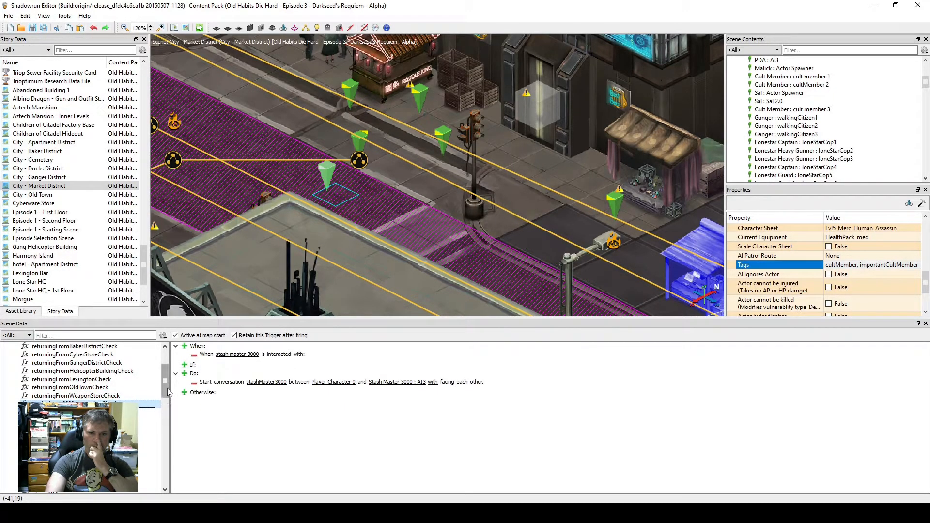
{"action": "scroll", "coordinate": [168, 392], "scroll_direction": "down", "scroll_amount": 2}
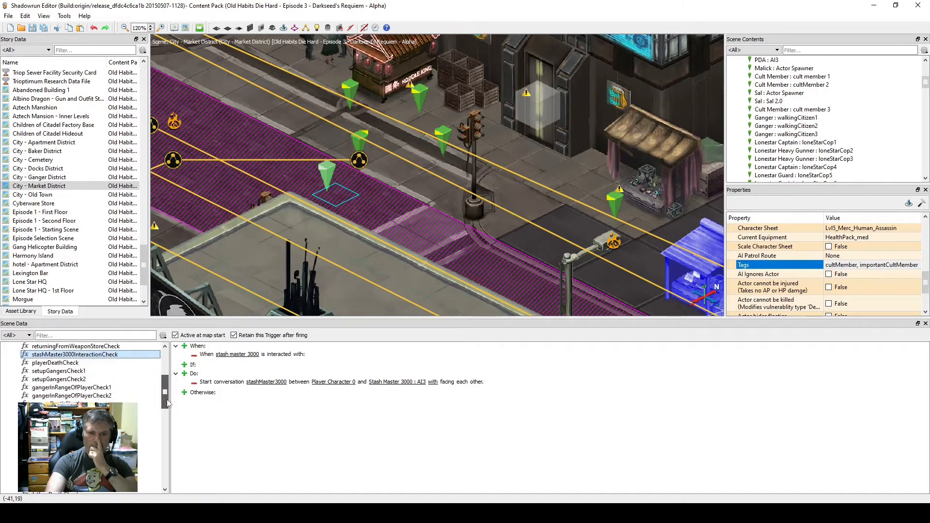
{"action": "left_click", "coordinate": [92, 363]}
{"action": "left_click", "coordinate": [91, 371]}
{"action": "left_click", "coordinate": [92, 379]}
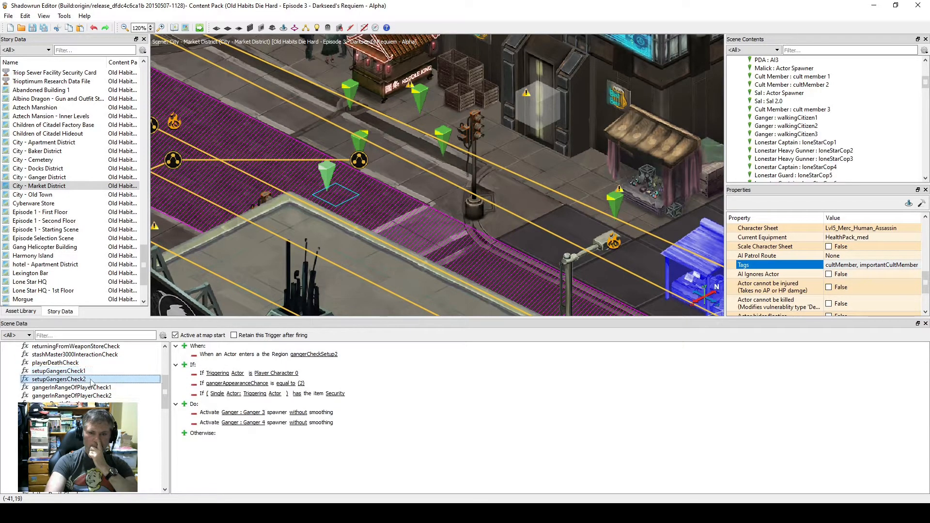
{"action": "left_click", "coordinate": [96, 387]}
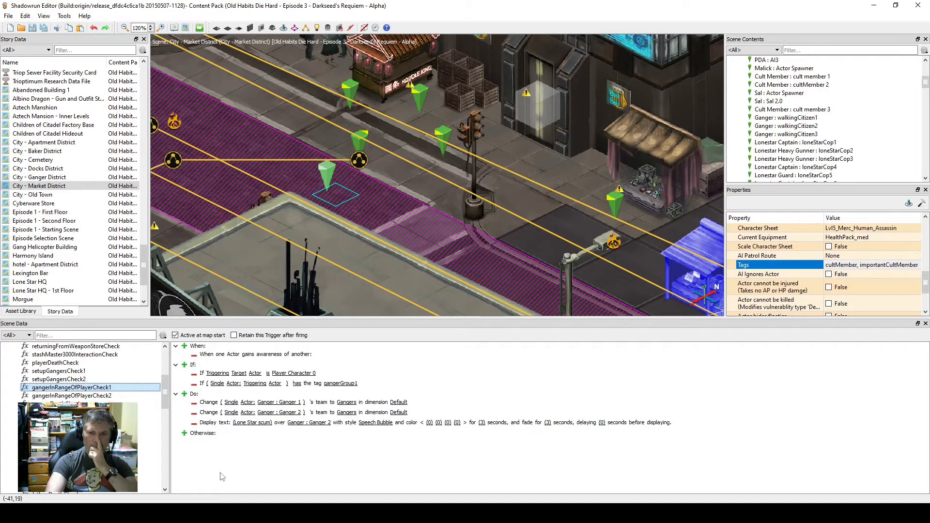
{"action": "left_click", "coordinate": [103, 395]}
{"action": "left_click", "coordinate": [72, 404]}
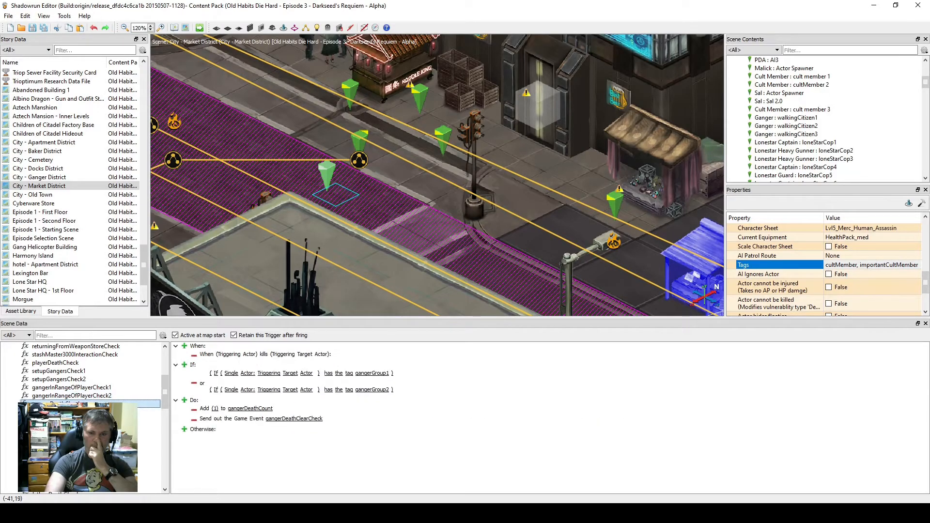
Inspect the gangerClearCheck trigger, the food stall death, clear and setup triggers, and the playerPDA trigger.
{"action": "scroll", "coordinate": [165, 400], "scroll_direction": "down", "scroll_amount": 2}
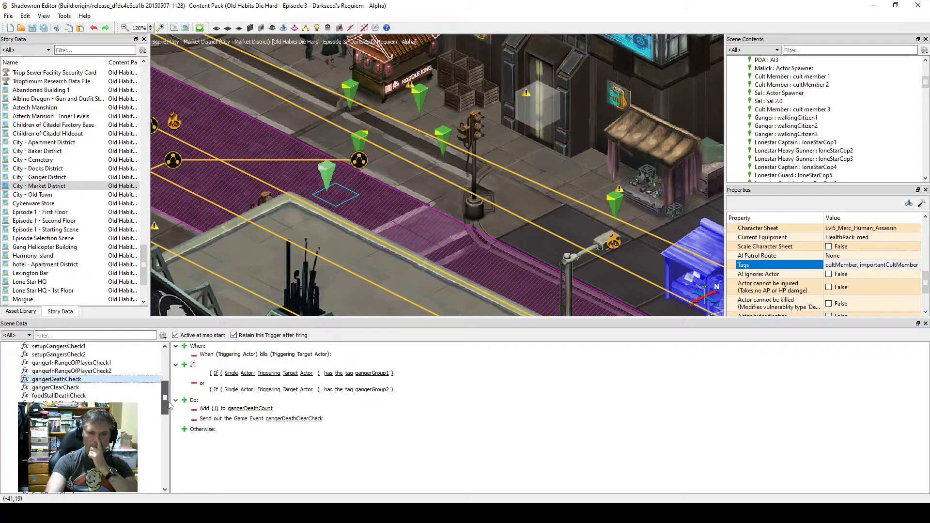
{"action": "left_click", "coordinate": [90, 364]}
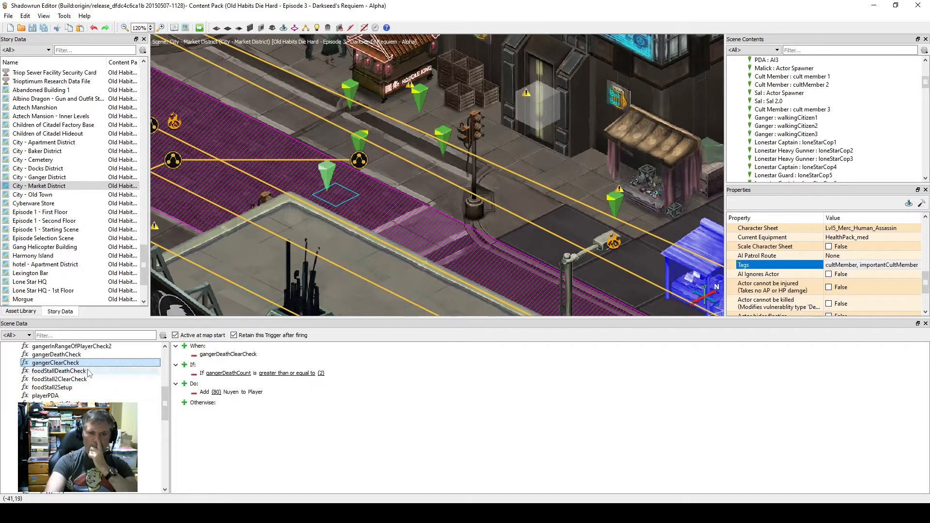
{"action": "left_click", "coordinate": [90, 371]}
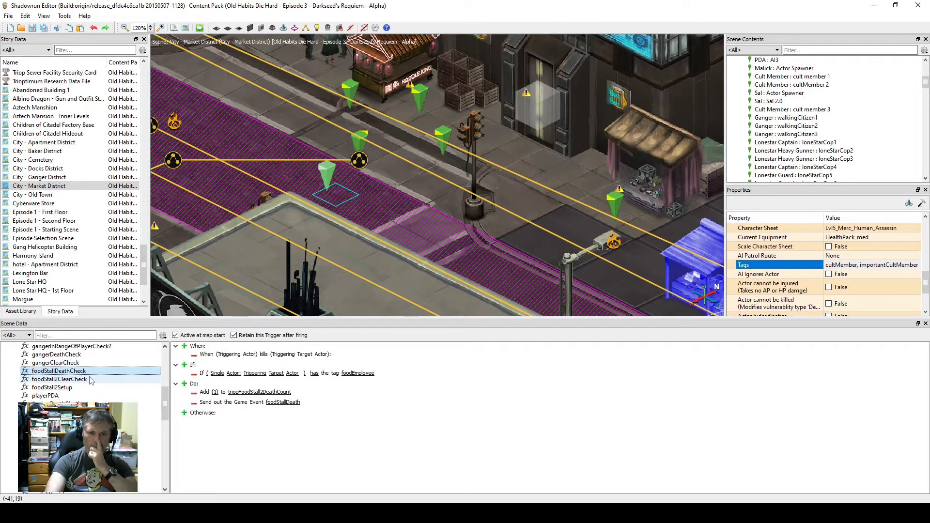
{"action": "left_click", "coordinate": [90, 379]}
{"action": "left_click", "coordinate": [86, 388]}
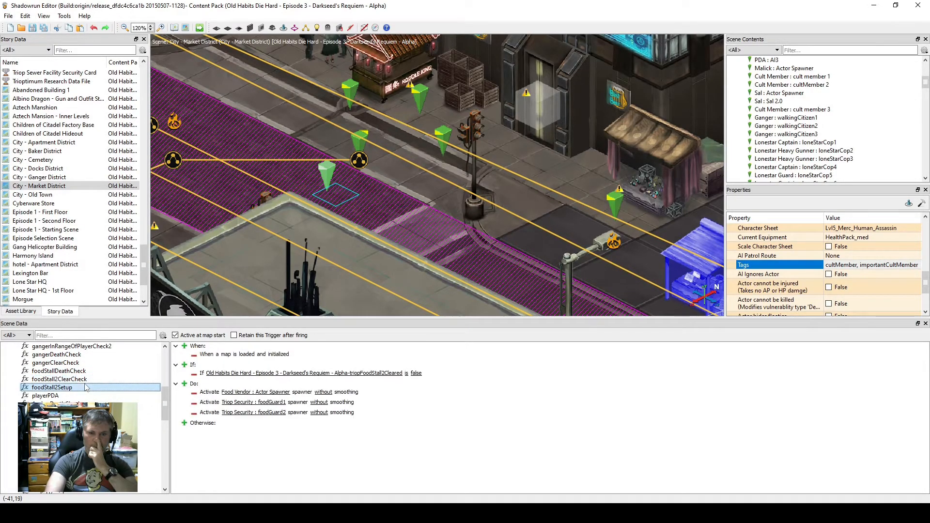
{"action": "left_click", "coordinate": [77, 395]}
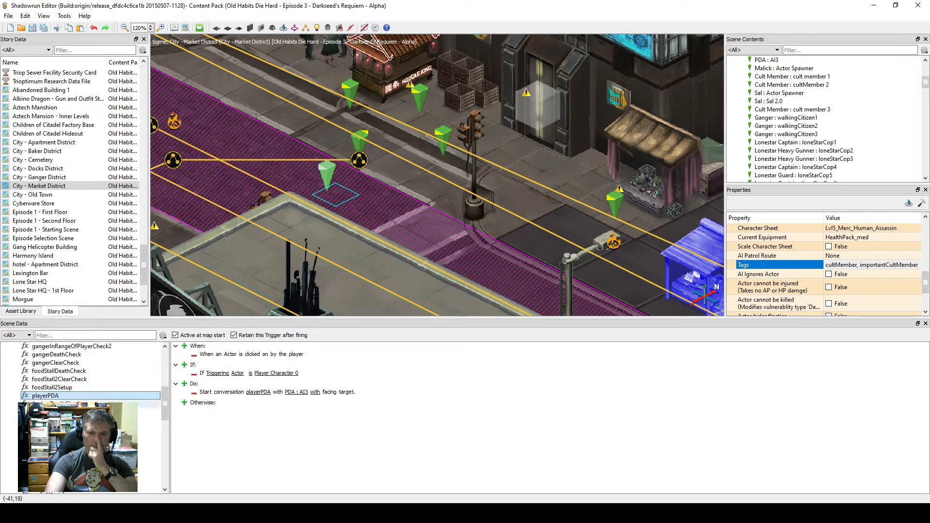
Check the kill condition in AndersDeathCheck and continue through the trigger list to salSetup.
{"action": "left_click_drag", "start_coordinate": [168, 412], "coordinate": [168, 422]}
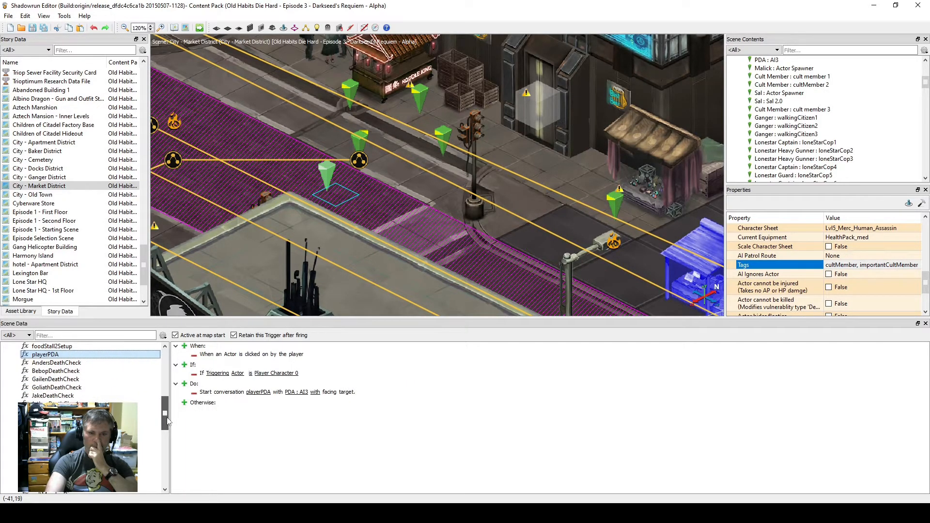
{"action": "left_click", "coordinate": [88, 364]}
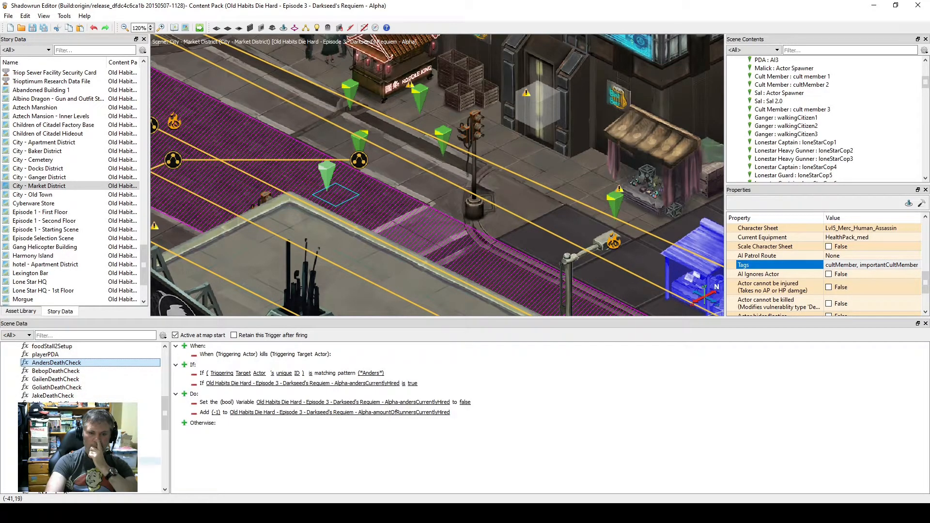
{"action": "left_click", "coordinate": [88, 461]}
{"action": "left_click_drag", "start_coordinate": [164, 406], "coordinate": [165, 431]}
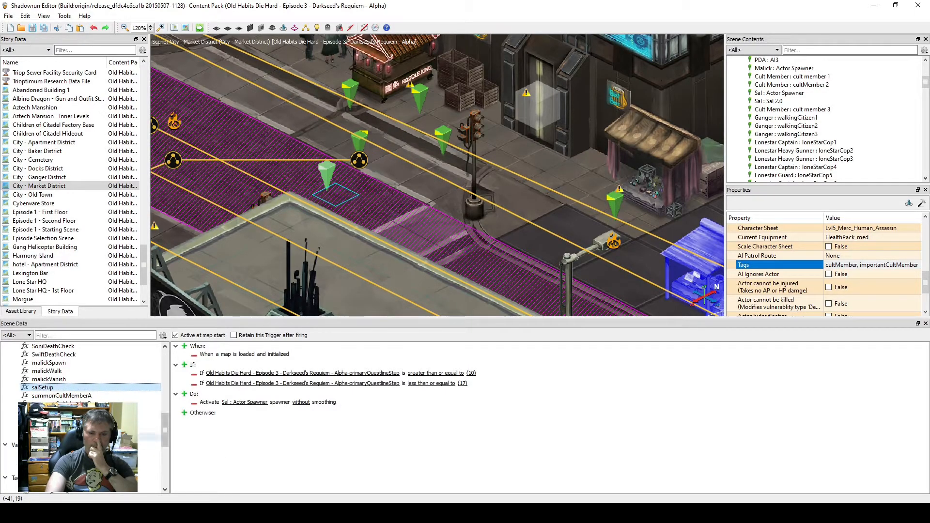
Examine the summonCultMemberA, summonCultMemberB and summonCultMemberC triggers and the tag condition in cultMemberDisapear.
{"action": "left_click", "coordinate": [62, 395]}
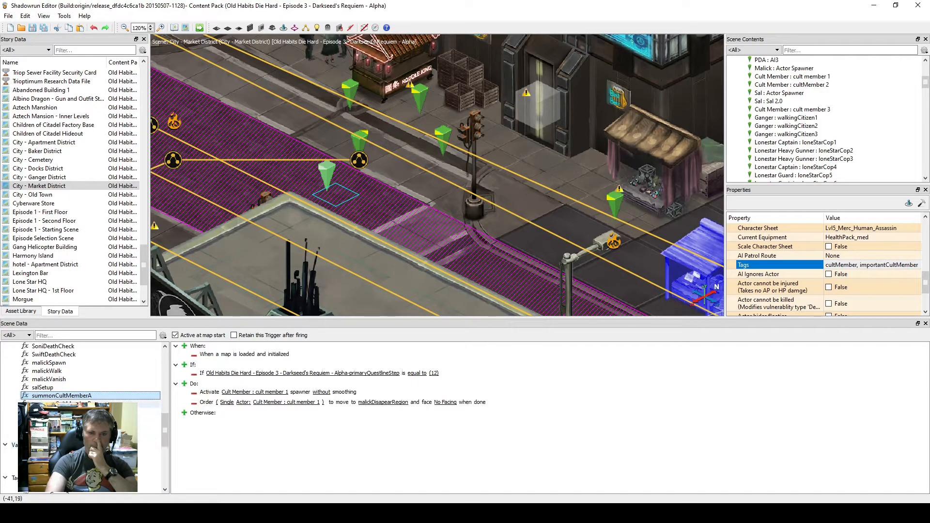
{"action": "left_click", "coordinate": [148, 404]}
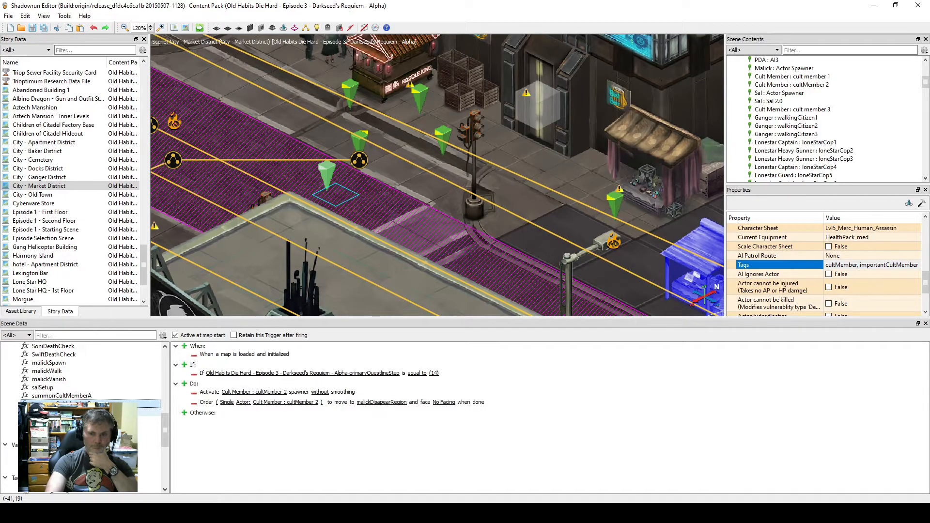
{"action": "left_click", "coordinate": [73, 412]}
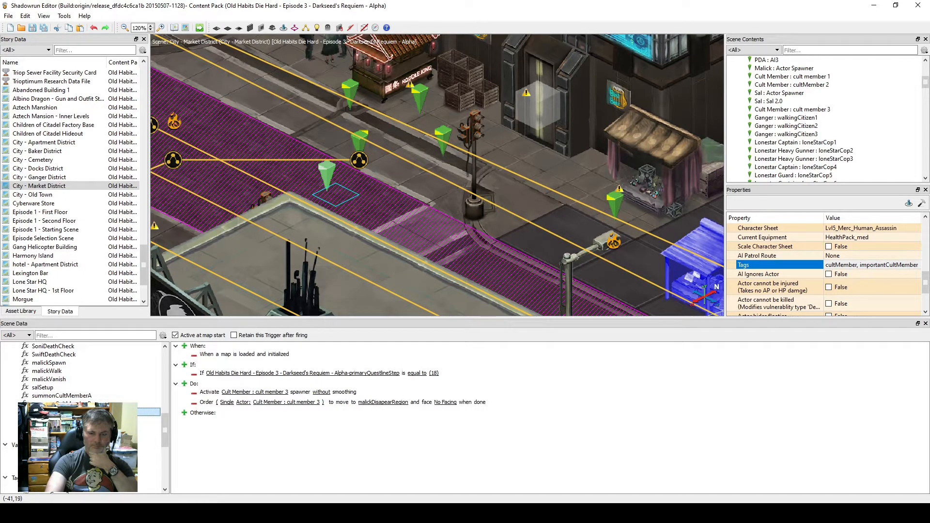
{"action": "left_click", "coordinate": [73, 420]}
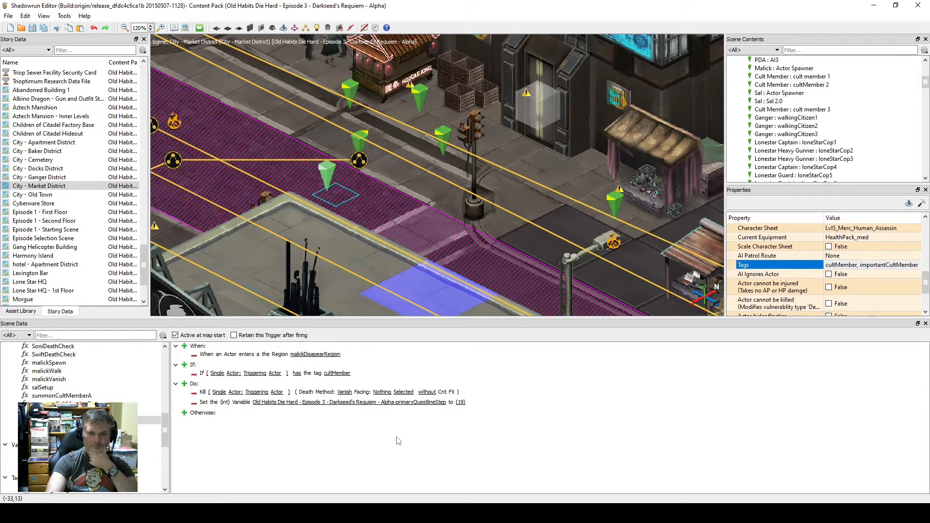
Examine blockLexingtonCheck and the kill event, tag condition and goal action in importantCultMemberDeathCheck.
{"action": "left_click_drag", "start_coordinate": [166, 437], "coordinate": [175, 451]}
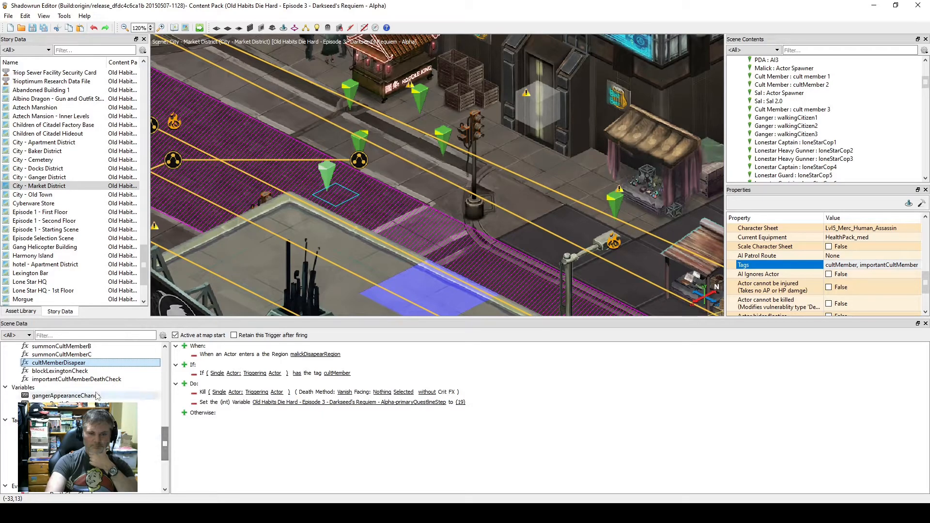
{"action": "left_click", "coordinate": [96, 371]}
{"action": "left_click", "coordinate": [99, 379]}
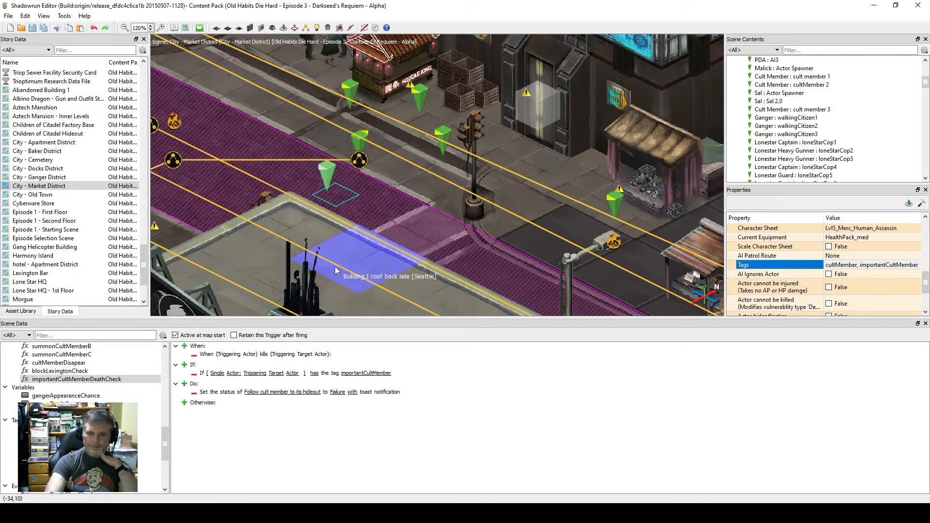
Recheck which actors use the importantCultMember and cultMember tags, and view the wider Market District map.
{"action": "left_click", "coordinate": [148, 478]}
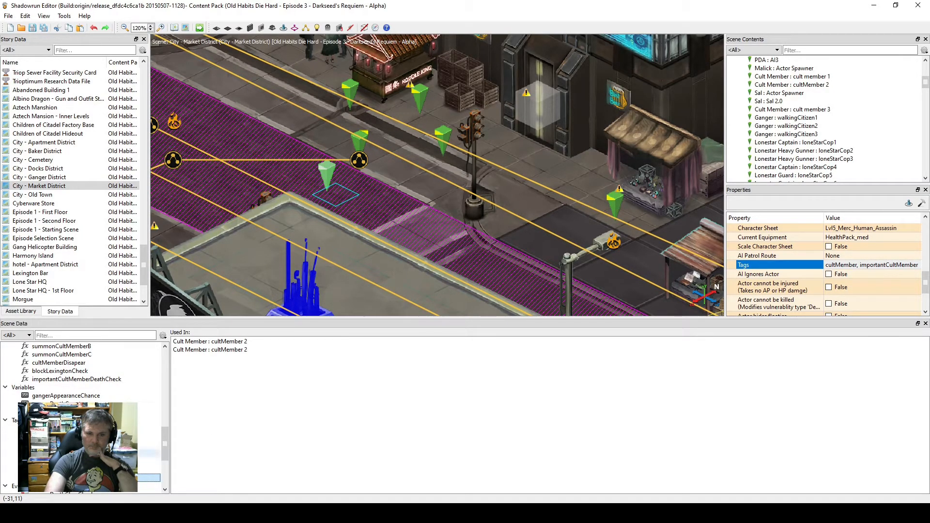
{"action": "left_click", "coordinate": [148, 453]}
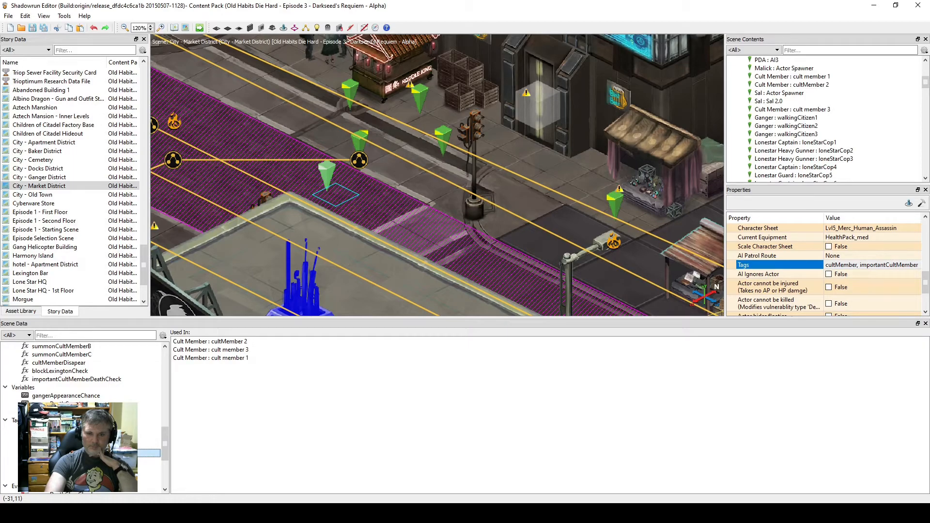
{"action": "left_click", "coordinate": [149, 478]}
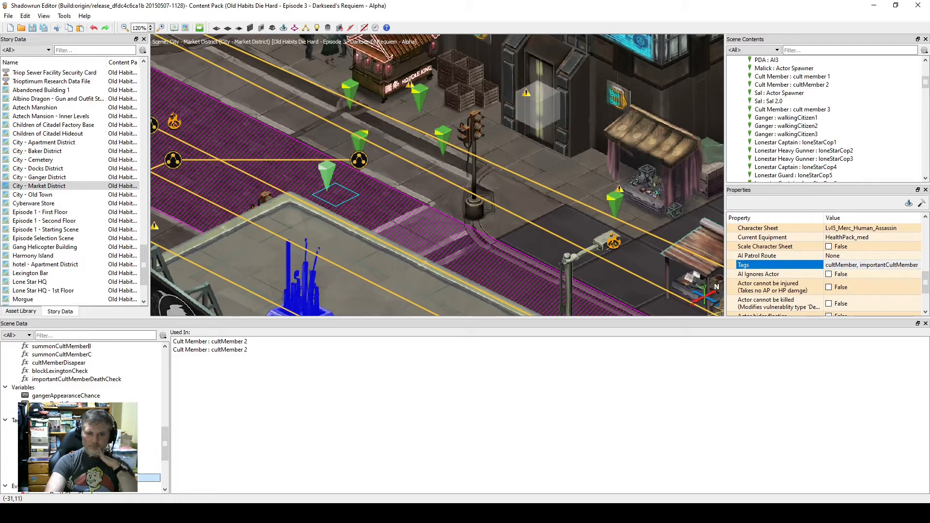
{"action": "scroll", "coordinate": [312, 272], "scroll_direction": "down", "scroll_amount": 4}
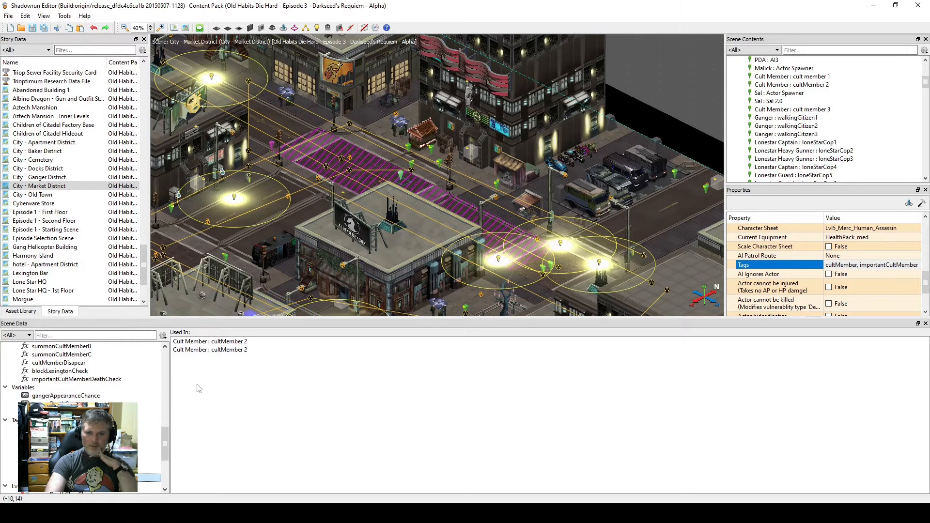
Locate cult member 1 in the Market District scene and turn off its "Actor cannot be killed" property.
{"action": "mouse_move", "coordinate": [926, 83]}
{"action": "left_mouse_down"}
{"action": "mouse_move", "coordinate": [926, 74]}
{"action": "mouse_move", "coordinate": [927, 93]}
{"action": "mouse_move", "coordinate": [927, 81]}
{"action": "left_mouse_up"}
{"action": "scroll", "coordinate": [860, 117], "scroll_direction": "up", "scroll_amount": 1}
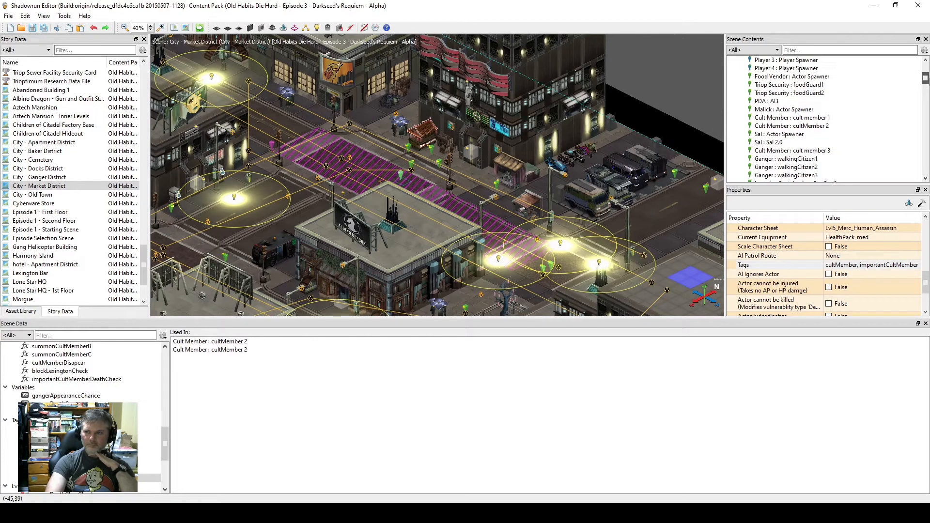
{"action": "left_click", "coordinate": [823, 117]}
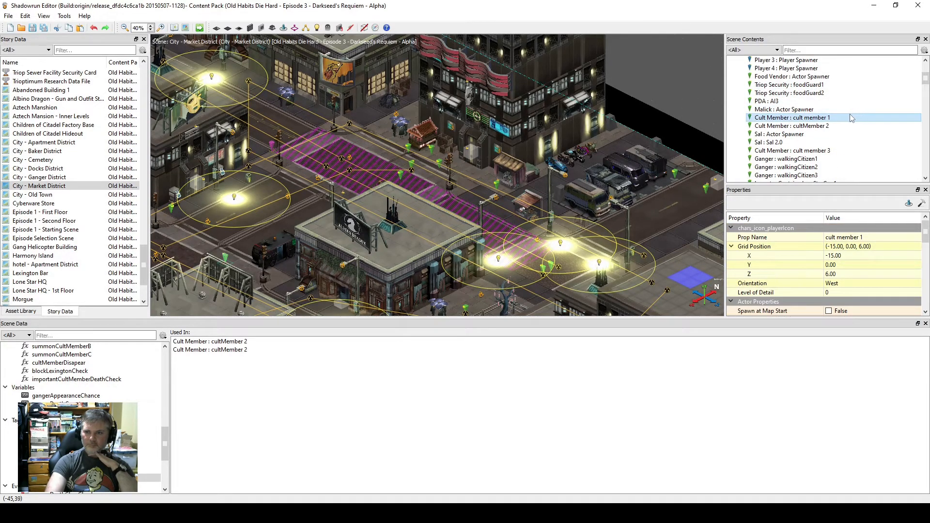
{"action": "double_click", "coordinate": [848, 118]}
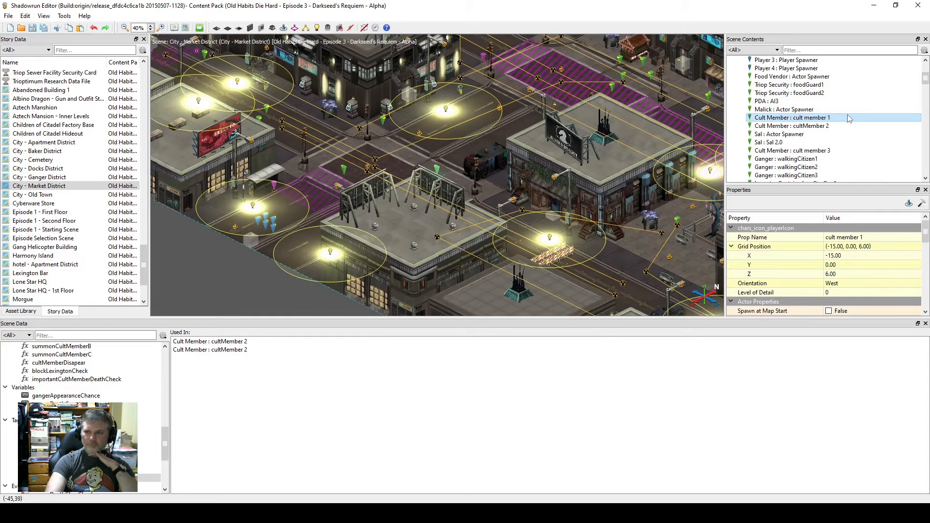
{"action": "scroll", "coordinate": [496, 213], "scroll_direction": "up", "scroll_amount": 3}
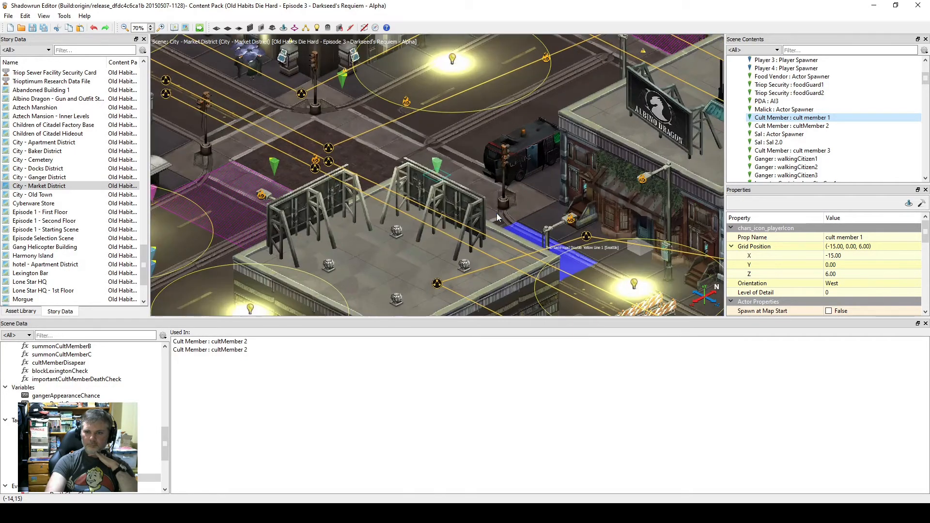
{"action": "scroll", "coordinate": [496, 213], "scroll_direction": "up", "scroll_amount": 3}
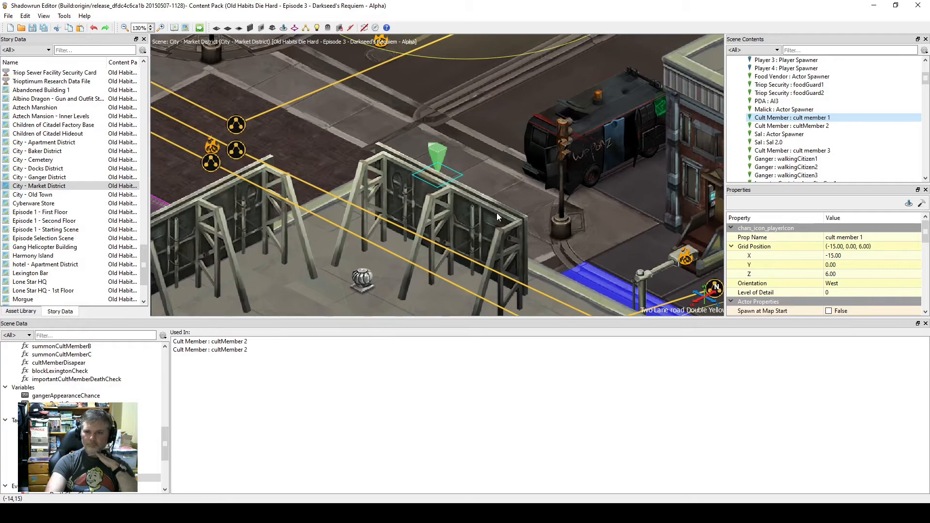
{"action": "left_click_drag", "start_coordinate": [925, 232], "coordinate": [926, 289]}
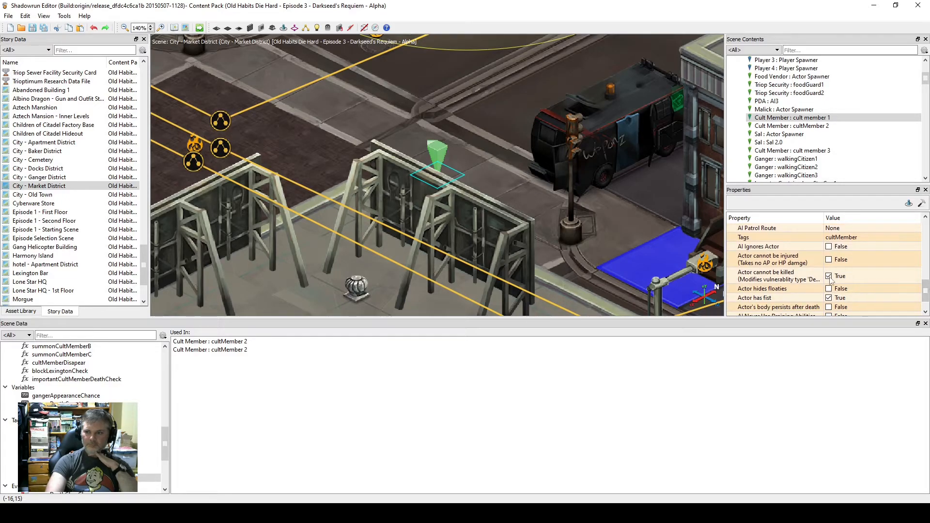
{"action": "left_click", "coordinate": [828, 276]}
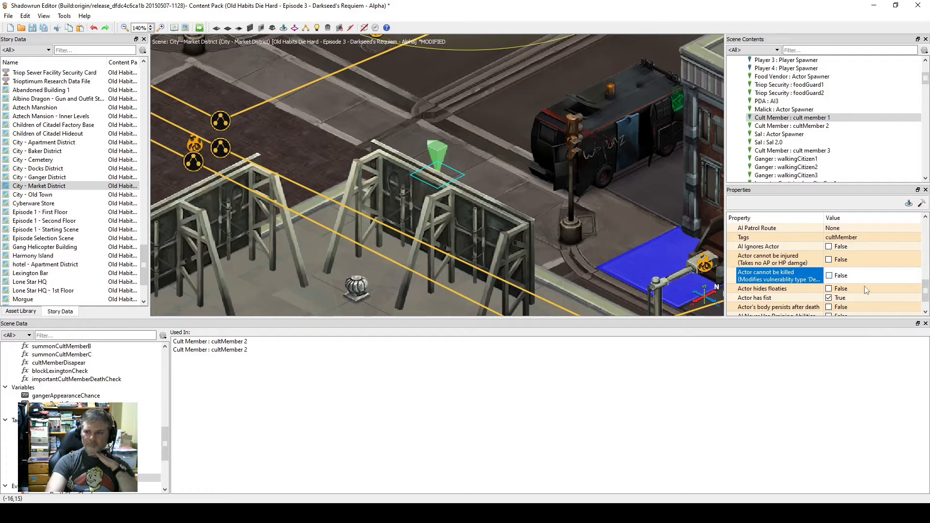
Add the tag runningCultMember to cult member 1 alongside its existing cultMember tag.
{"action": "scroll", "coordinate": [926, 297], "scroll_direction": "down", "scroll_amount": 1}
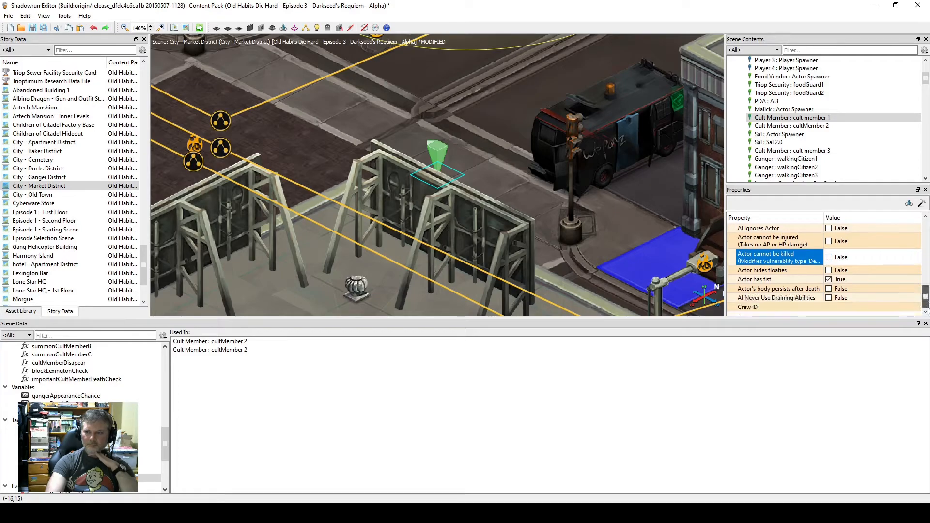
{"action": "scroll", "coordinate": [926, 297], "scroll_direction": "up", "scroll_amount": 2}
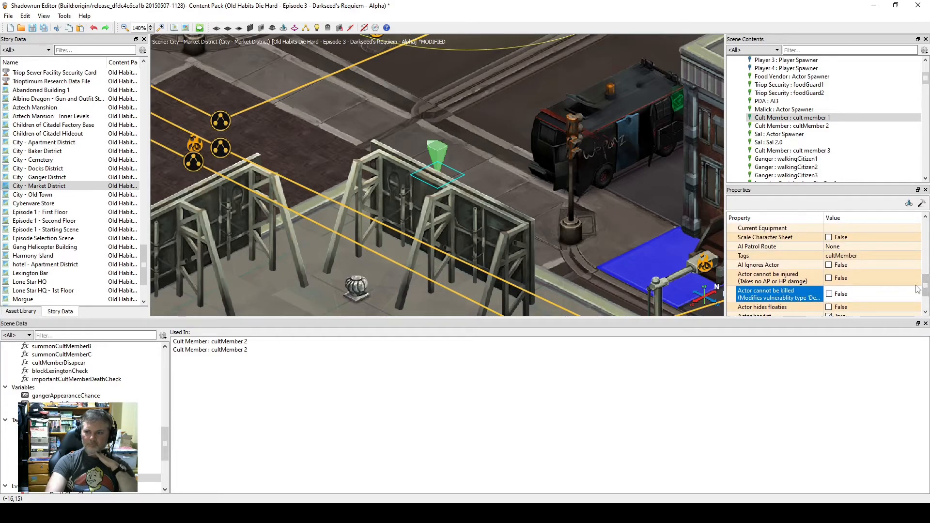
{"action": "left_click", "coordinate": [864, 256]}
{"action": "left_click", "coordinate": [867, 256]}
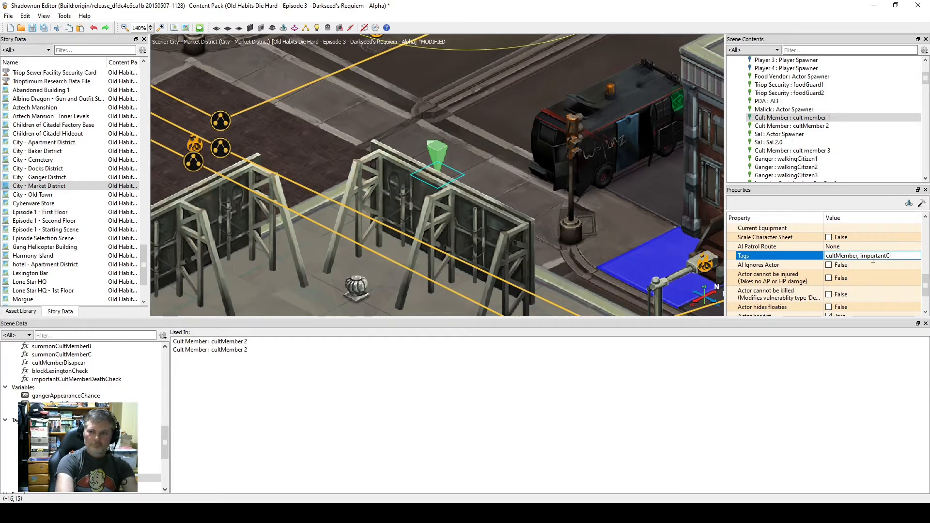
{"action": "key", "text": "BackSpace"}
{"action": "key", "text": "BackSpace"}
{"action": "key", "text": "BackSpace"}
{"action": "key", "text": "BackSpace"}
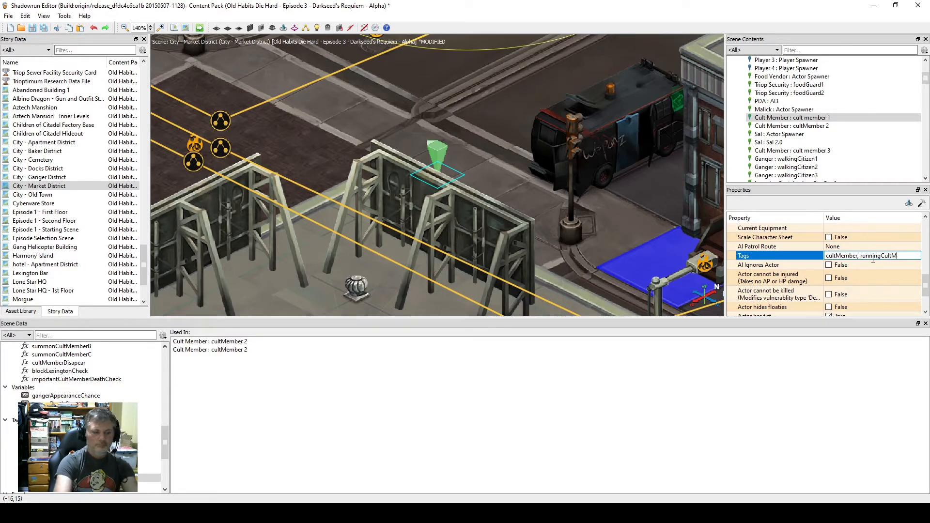
{"action": "key", "text": "Return"}
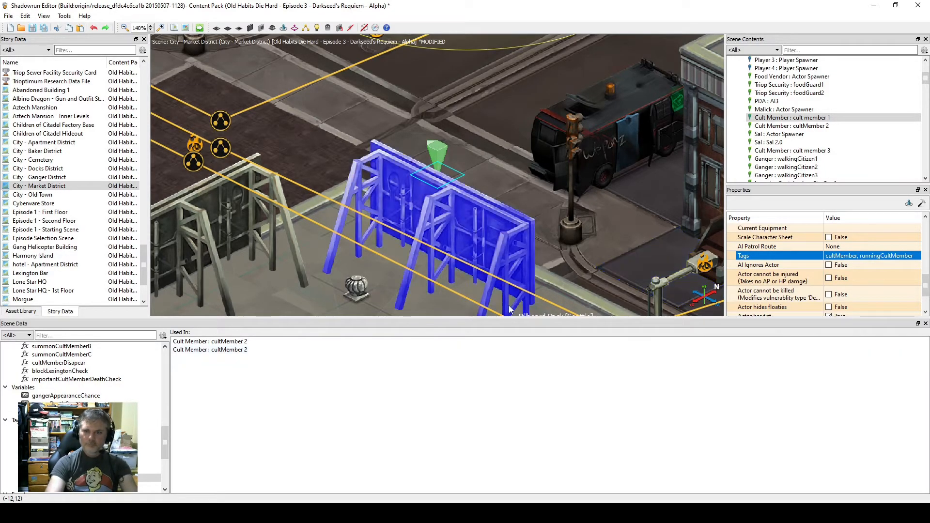
Copy the runningCultMember tag from cult member 1 and use it to replace the importantCultMember tag on cultMember 2.
{"action": "double_click", "coordinate": [868, 252]}
{"action": "key", "text": "ctrl+c"}
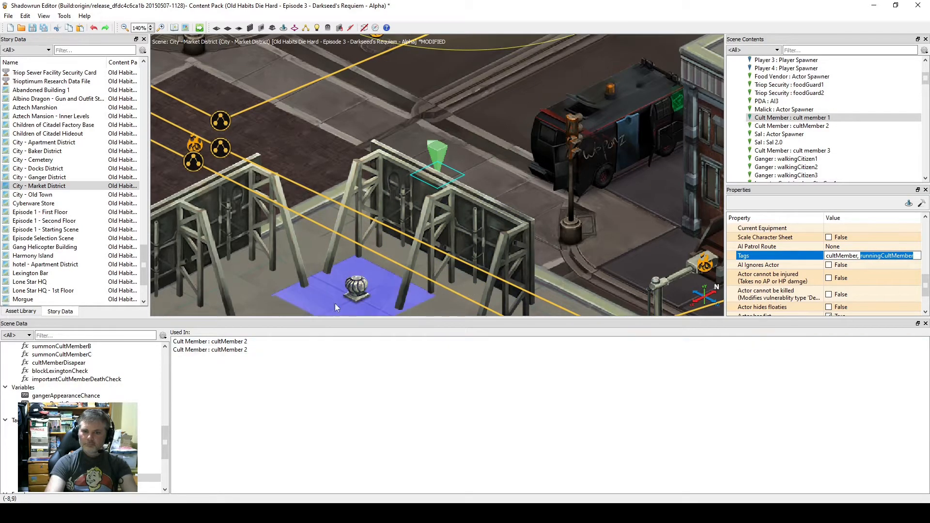
{"action": "scroll", "coordinate": [388, 202], "scroll_direction": "down", "scroll_amount": 4}
{"action": "middle_click_drag", "start_coordinate": [620, 114], "coordinate": [373, 240]}
{"action": "left_click", "coordinate": [349, 231]}
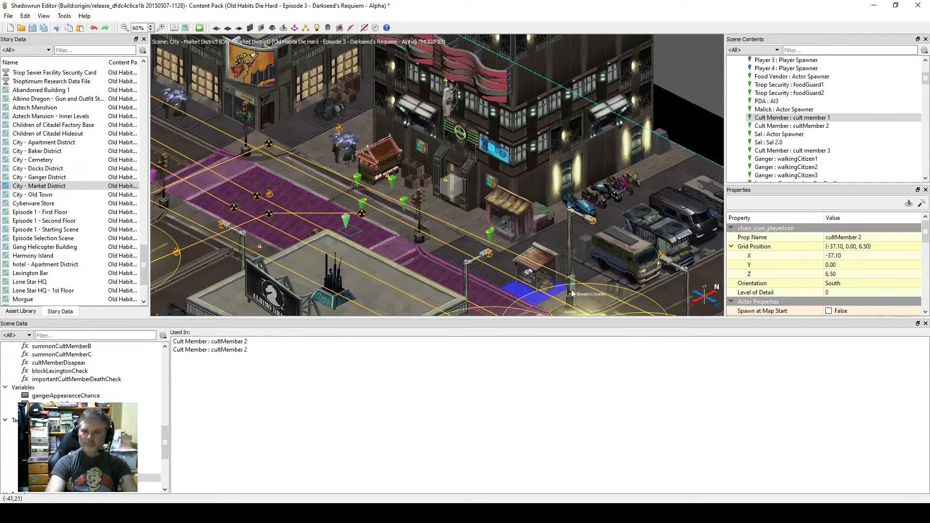
{"action": "scroll", "coordinate": [890, 264], "scroll_direction": "down", "scroll_amount": 6}
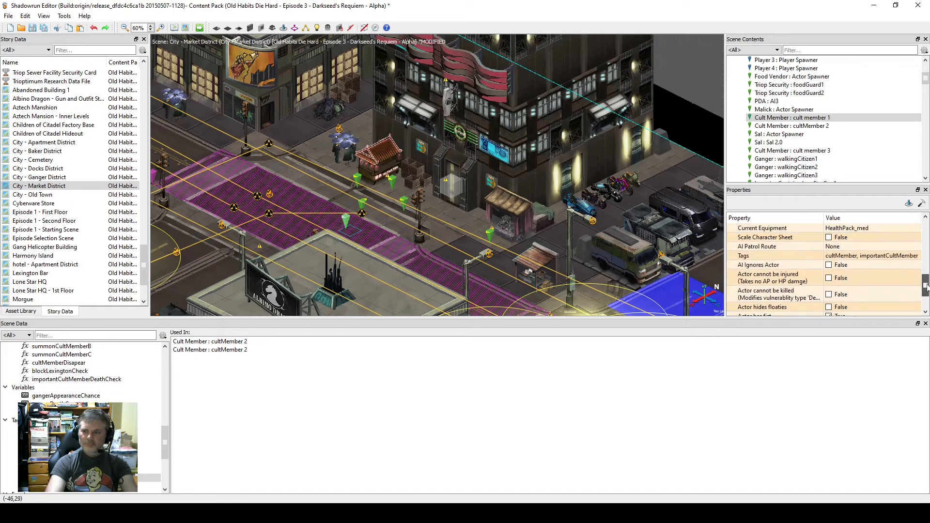
{"action": "double_click", "coordinate": [863, 255]}
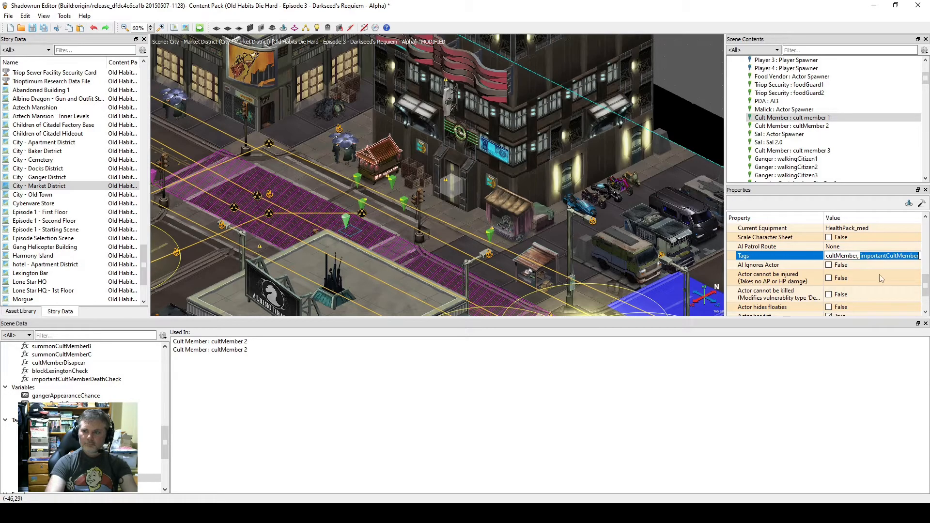
{"action": "key", "text": "ctrl+v"}
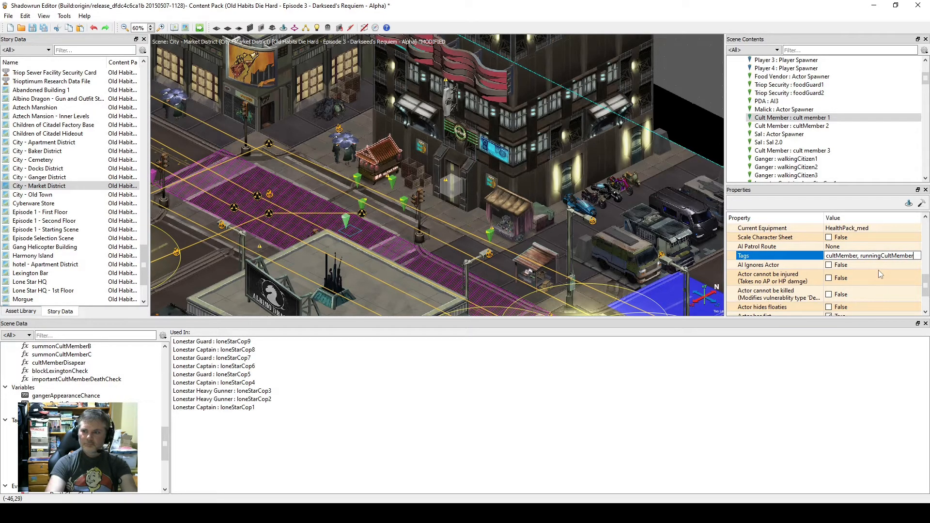
{"action": "key", "text": "Return"}
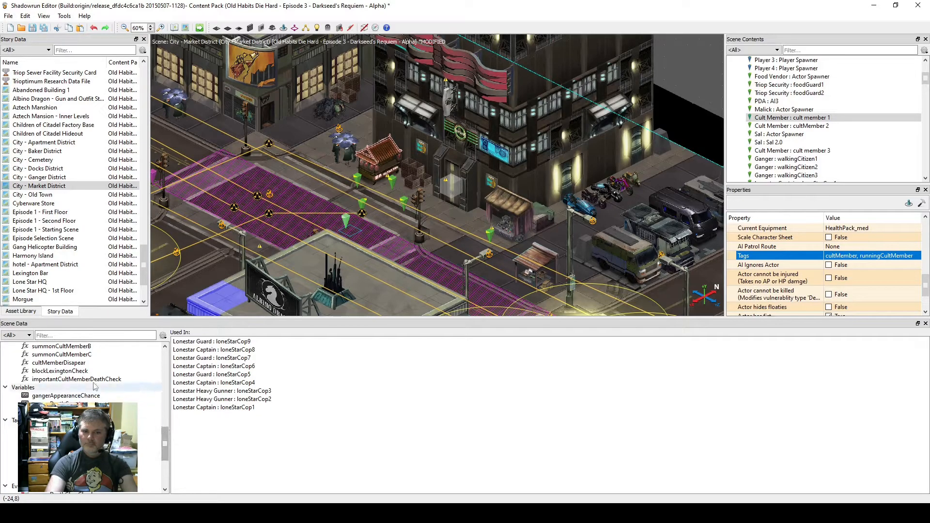
Rename the importantCultMemberDeathCheck trigger to runningCultMemberDeathCheck.
{"action": "double_click", "coordinate": [77, 380]}
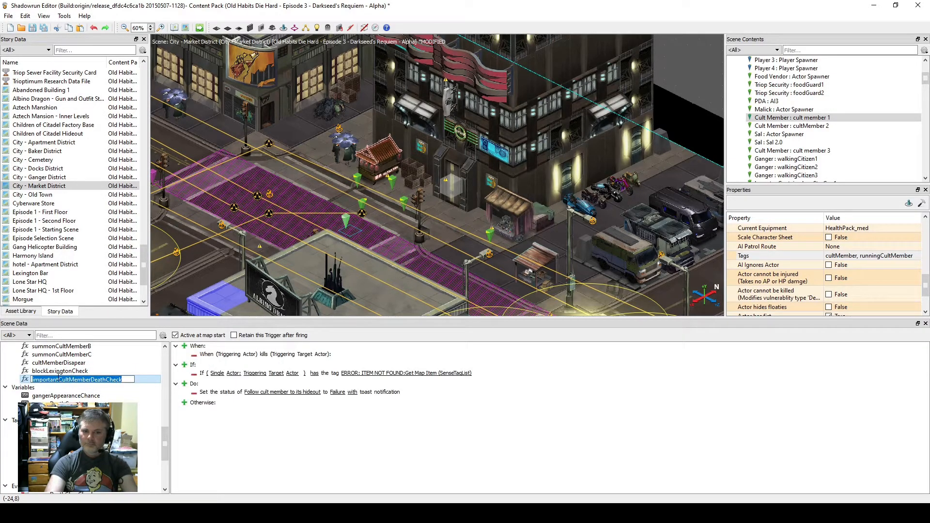
{"action": "left_click", "coordinate": [57, 379]}
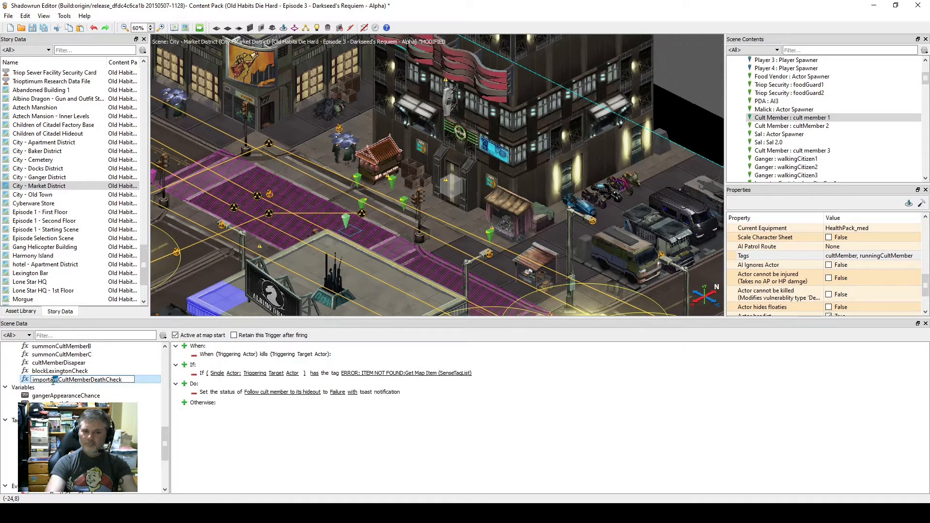
{"action": "left_click_drag", "start_coordinate": [53, 381], "coordinate": [32, 380]}
{"action": "type", "text": "r"}
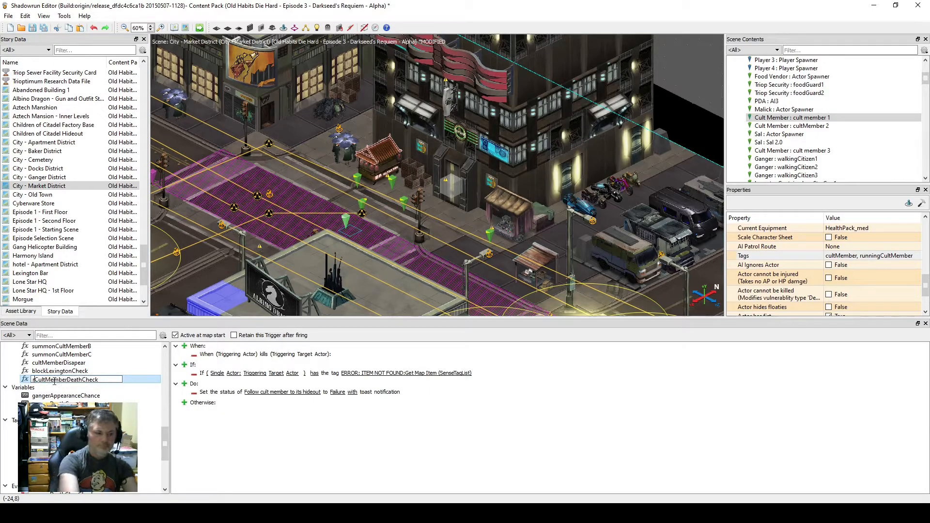
{"action": "type", "text": "unning"}
{"action": "key", "text": "Return"}
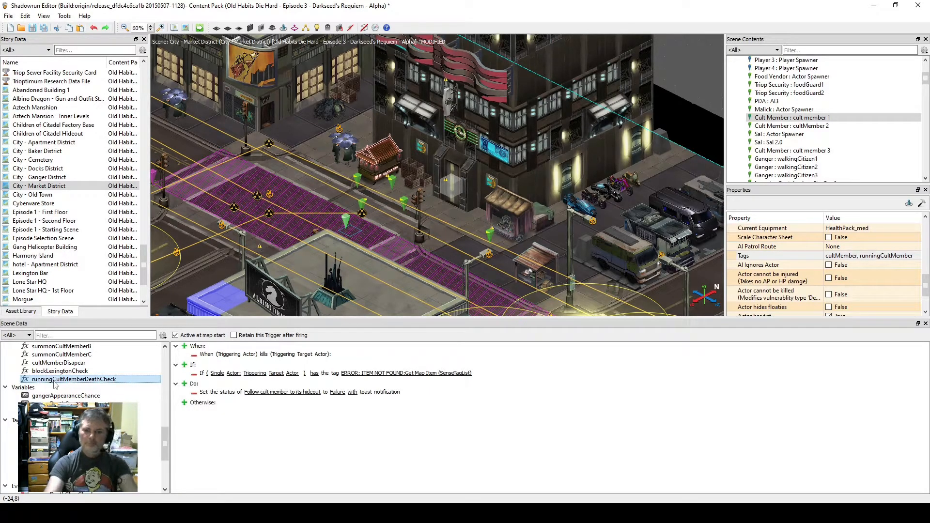
Replace the missing tag in the death check trigger's If condition with the existing tag runningCultMember.
{"action": "right_click", "coordinate": [392, 373]}
{"action": "mouse_move", "coordinate": [425, 416]}
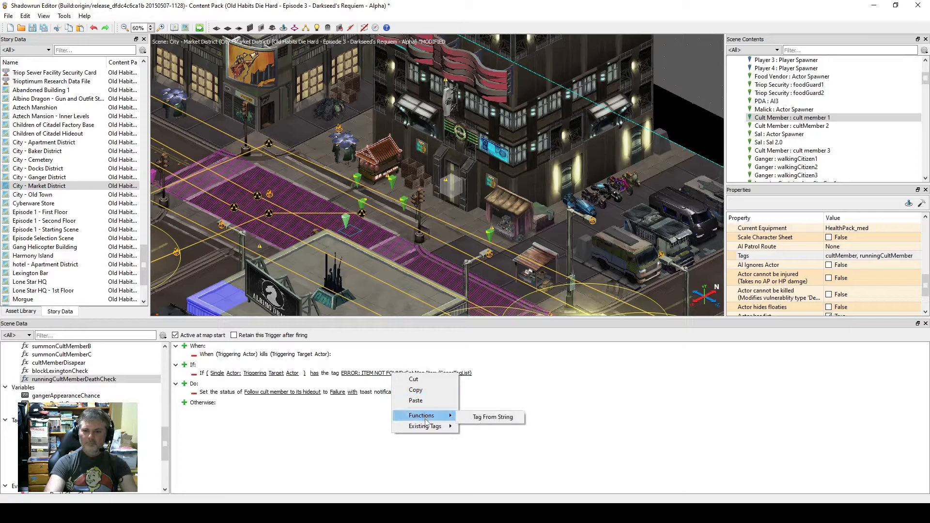
{"action": "left_click", "coordinate": [497, 483]}
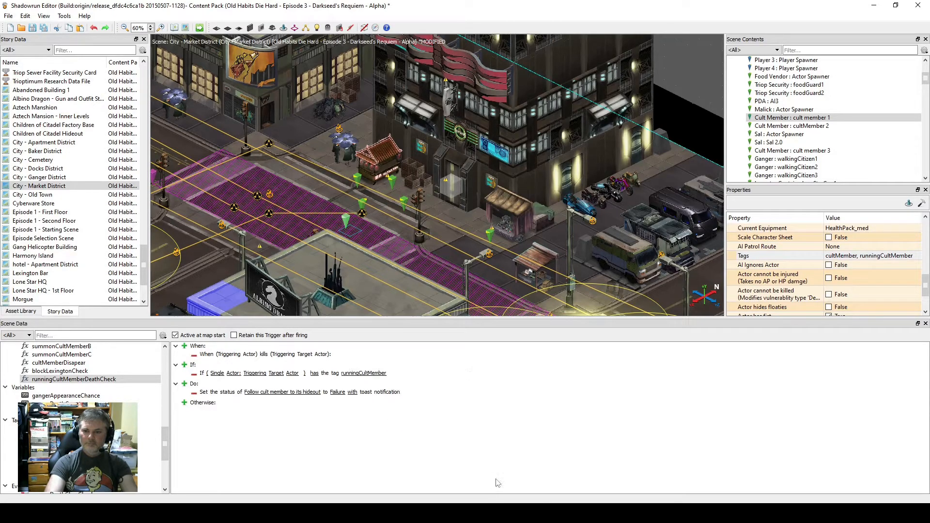
Save the scene and turn off "Actor cannot be killed" for the cult member 3 spawner.
{"action": "key", "text": "ctrl+s"}
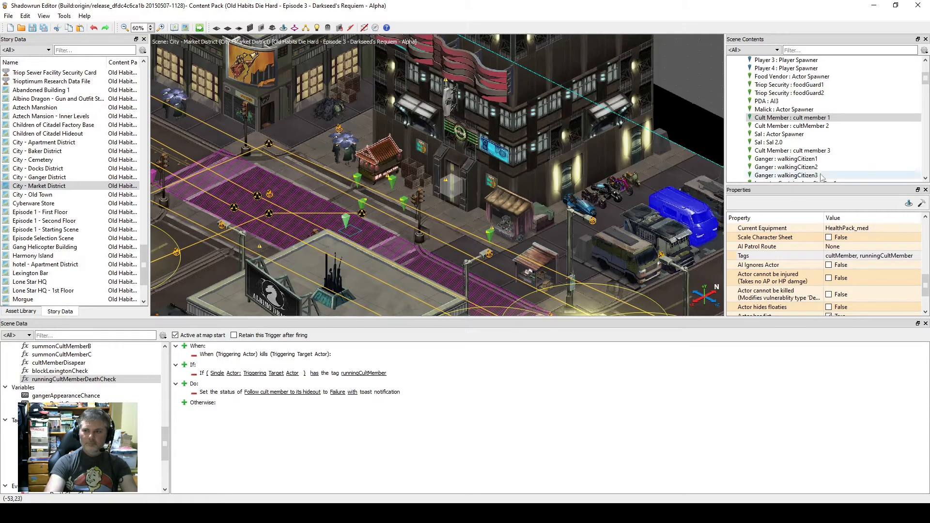
{"action": "left_click", "coordinate": [817, 127]}
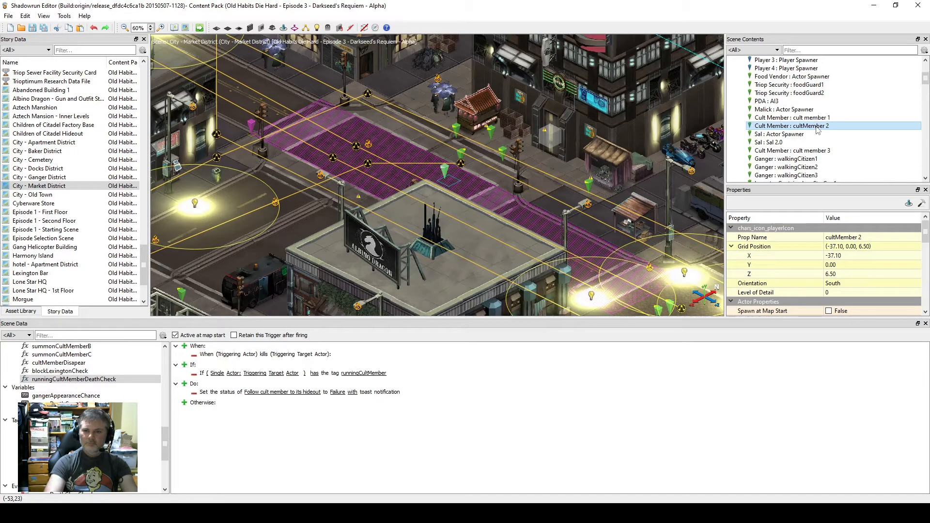
{"action": "left_click", "coordinate": [842, 151]}
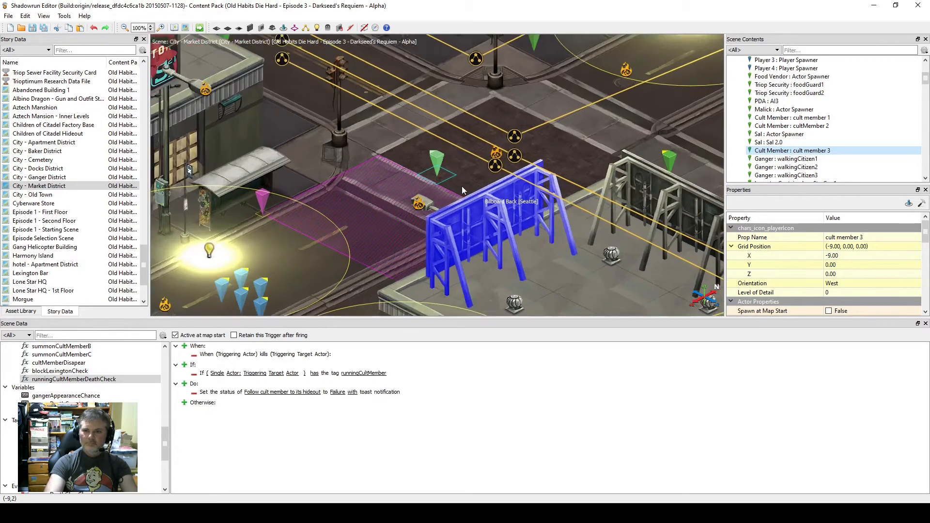
{"action": "scroll", "coordinate": [461, 186], "scroll_direction": "up", "scroll_amount": 2}
{"action": "left_click_drag", "start_coordinate": [925, 237], "coordinate": [926, 294]}
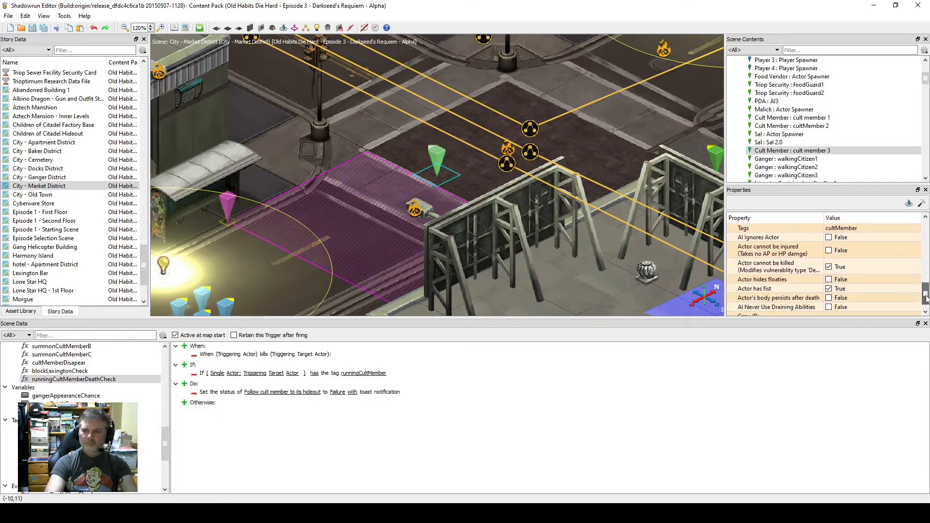
{"action": "left_click", "coordinate": [828, 267]}
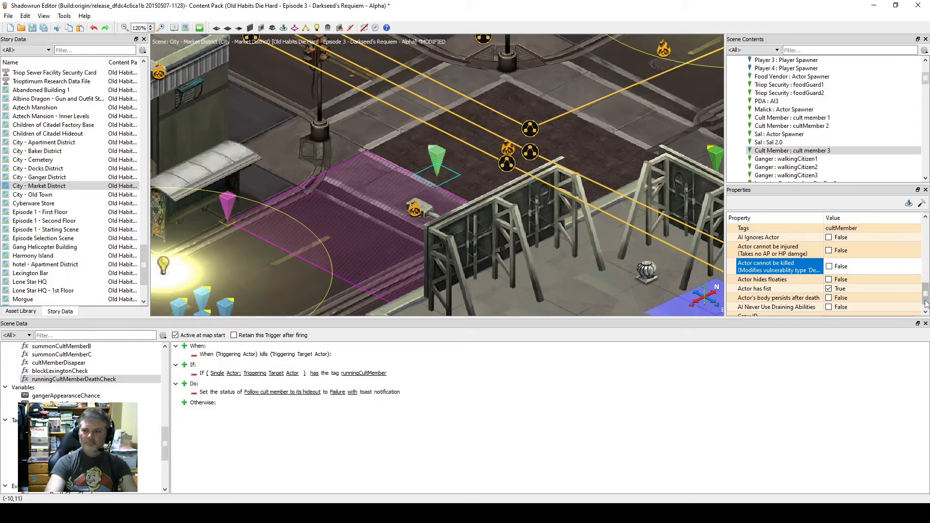
Add the tag runningCultMember after cultMember in cult member 3's tags and save the content pack.
{"action": "left_click_drag", "start_coordinate": [926, 297], "coordinate": [925, 283]}
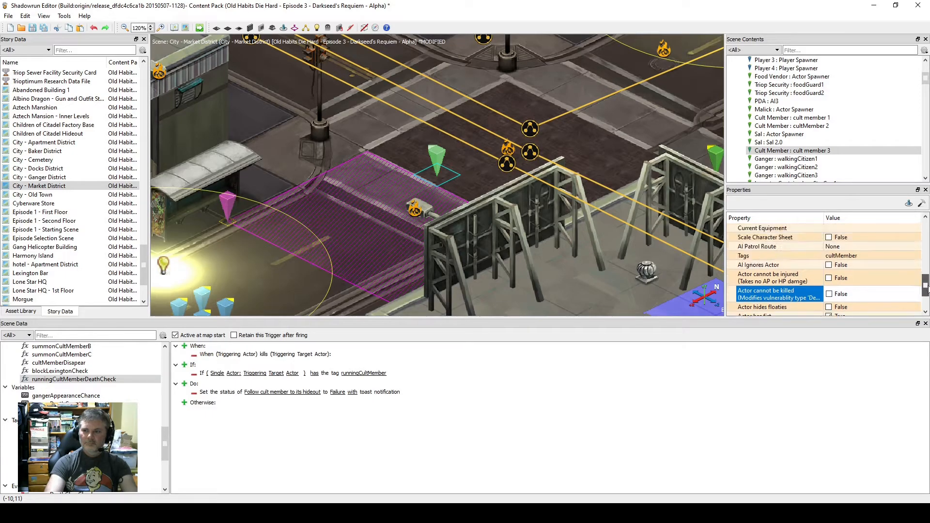
{"action": "left_click", "coordinate": [865, 255]}
{"action": "left_click", "coordinate": [864, 256]}
{"action": "type", "text": ", "}
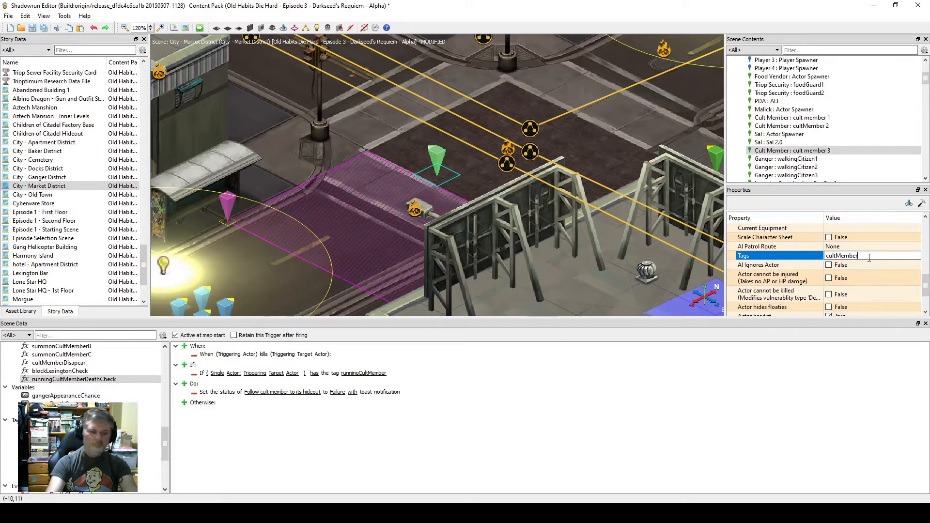
{"action": "type", "text": "runningCultMember"}
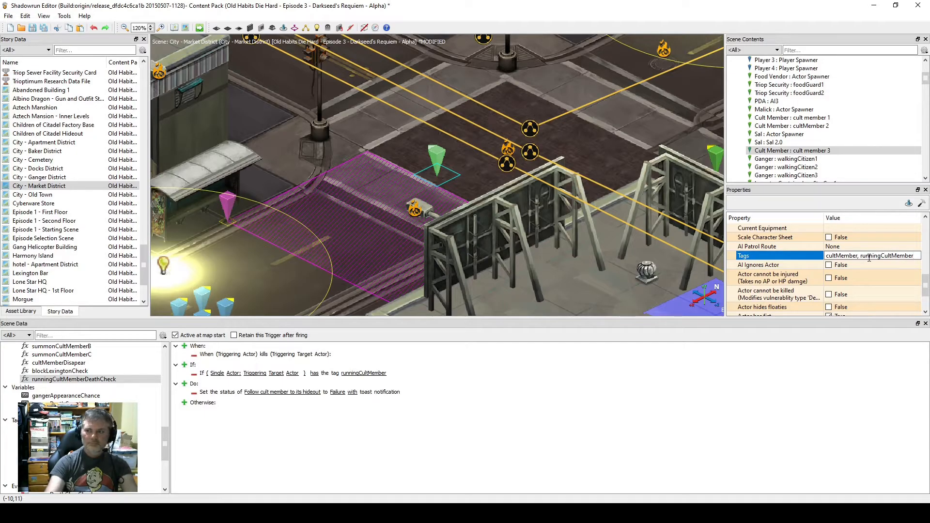
{"action": "key", "text": "Return"}
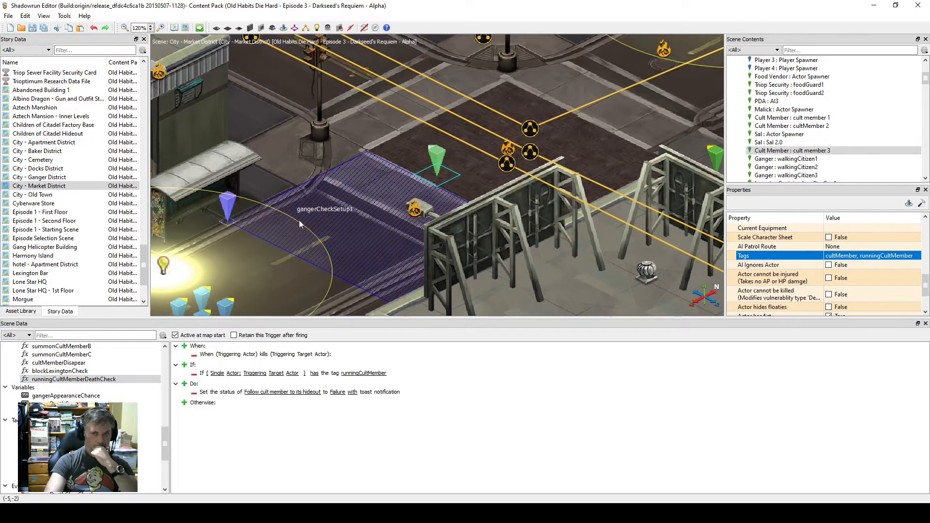
Review the primary quest line step numbers in the mission plan in Notepad and return to the scene editor.
{"action": "left_click", "coordinate": [370, 221]}
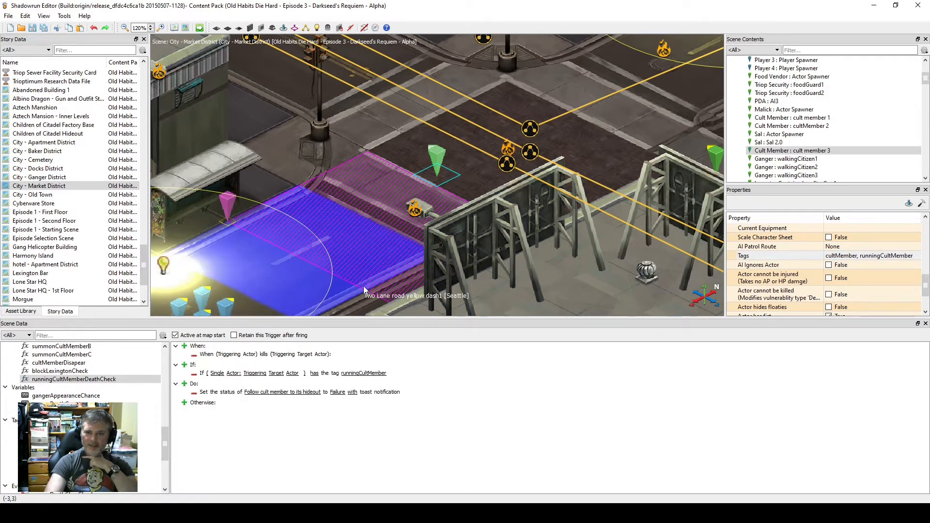
{"action": "scroll", "coordinate": [509, 189], "scroll_direction": "down", "scroll_amount": 2}
{"action": "scroll", "coordinate": [508, 189], "scroll_direction": "down", "scroll_amount": 2}
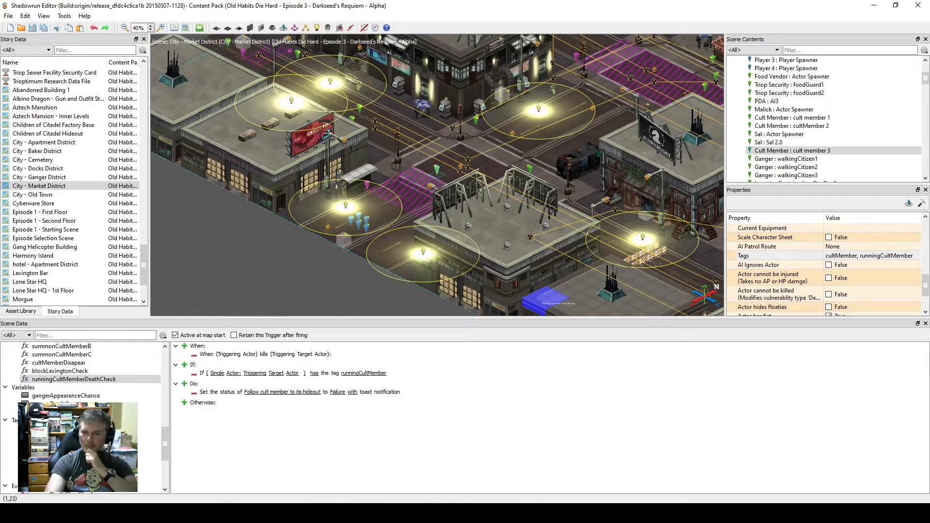
{"action": "key", "text": "alt+Tab"}
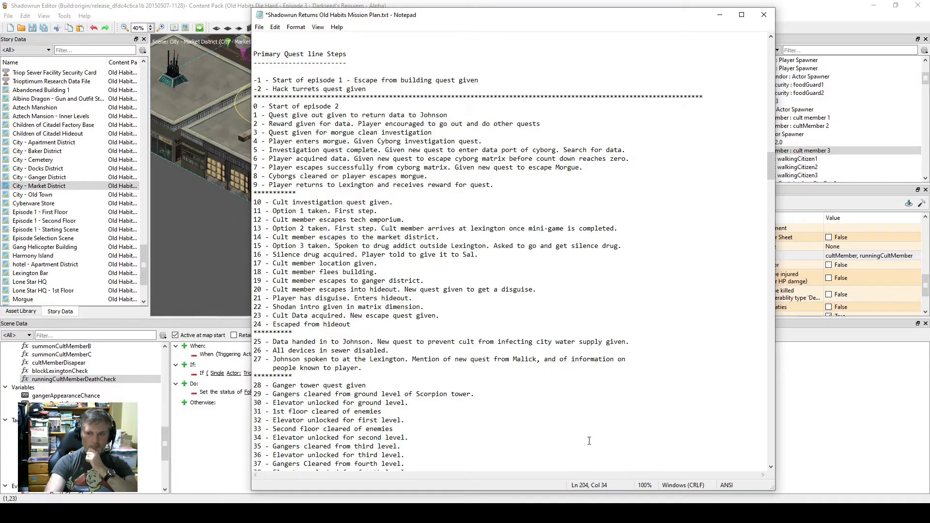
{"action": "key", "text": "alt+Tab"}
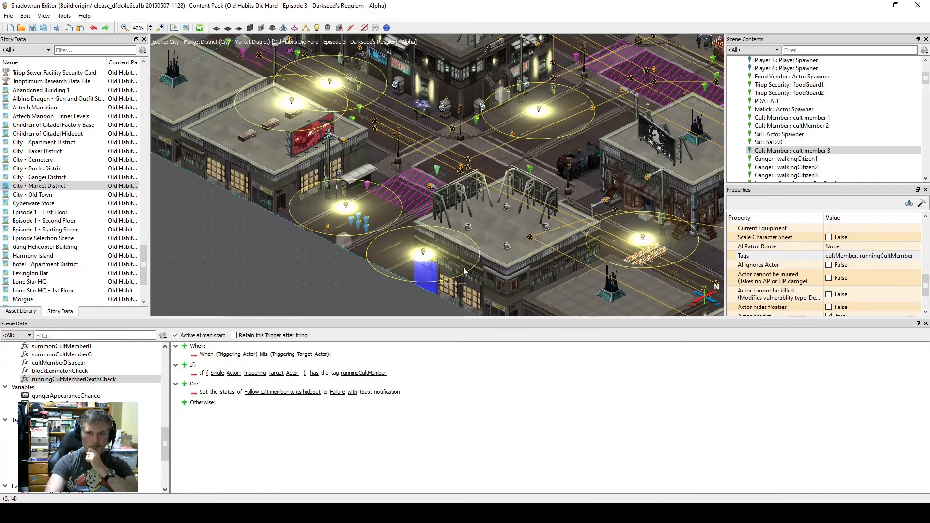
Set primaryQuestlineStep to 12 in the Scene Scratchpad for the Market District test run.
{"action": "left_click", "coordinate": [200, 28]}
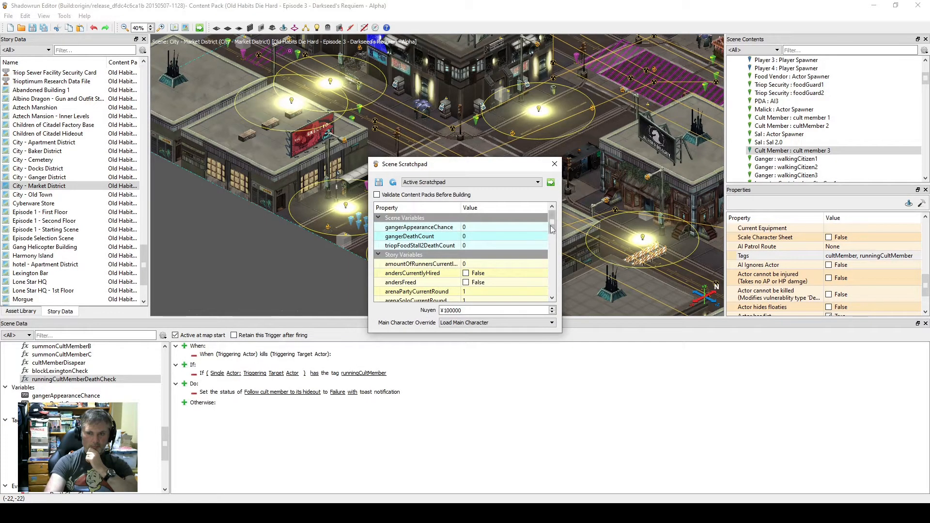
{"action": "left_click_drag", "start_coordinate": [552, 229], "coordinate": [558, 279]}
{"action": "left_click", "coordinate": [483, 254]}
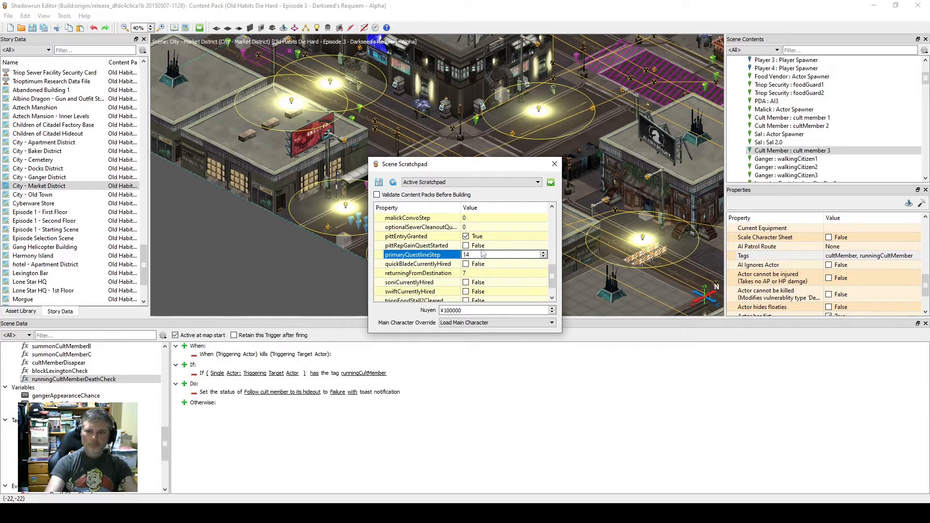
{"action": "double_click", "coordinate": [481, 254]}
{"action": "type", "text": "12"}
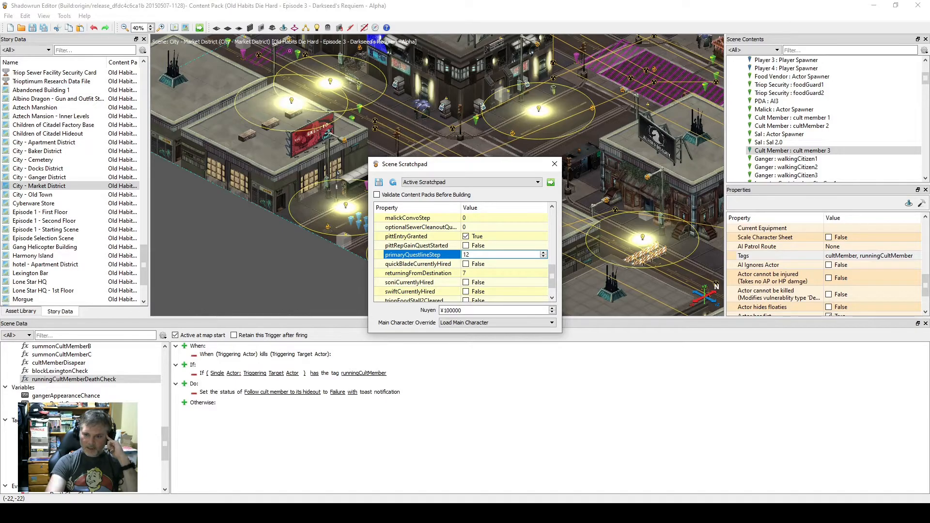
Look up the returningFromDestination numbered locations in the mission plan in Notepad and return to the Scene Scratchpad.
{"action": "key", "text": "alt+Tab"}
{"action": "scroll", "coordinate": [375, 283], "scroll_direction": "up", "scroll_amount": 20}
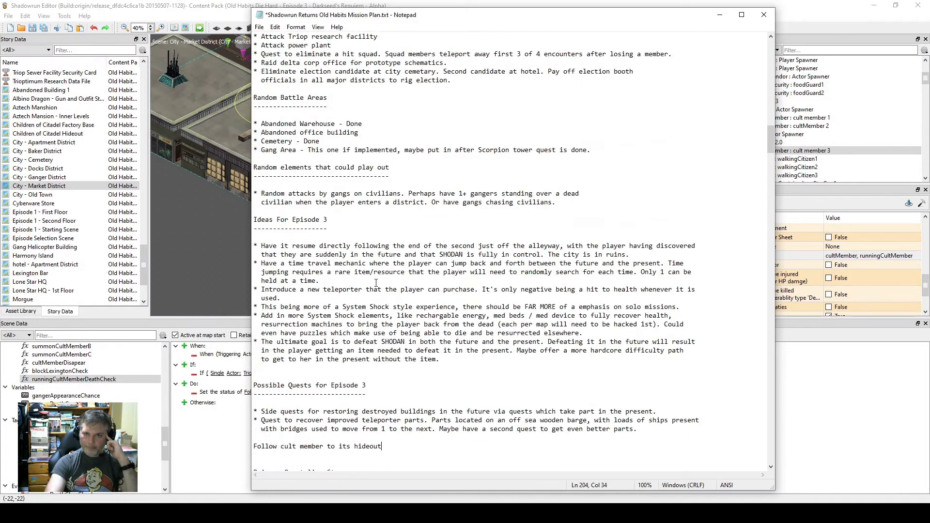
{"action": "scroll", "coordinate": [375, 283], "scroll_direction": "up", "scroll_amount": 13}
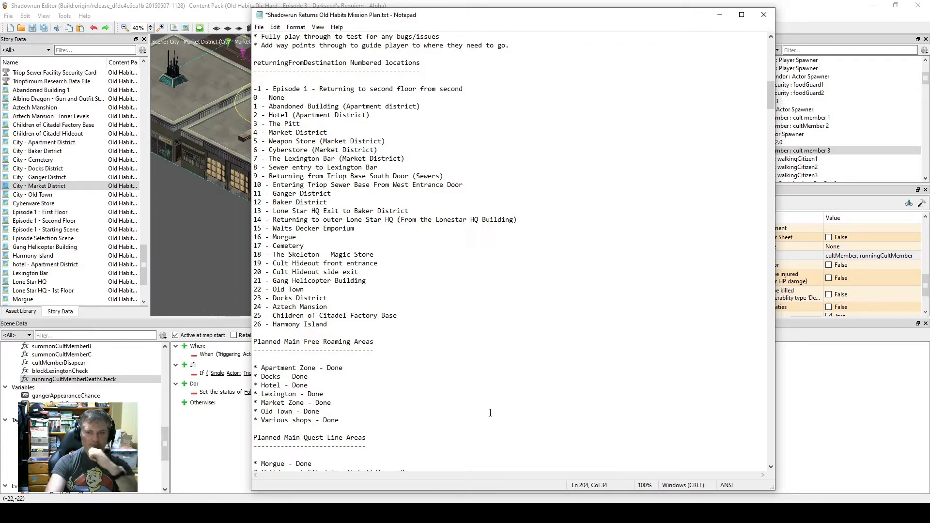
{"action": "left_click", "coordinate": [719, 15]}
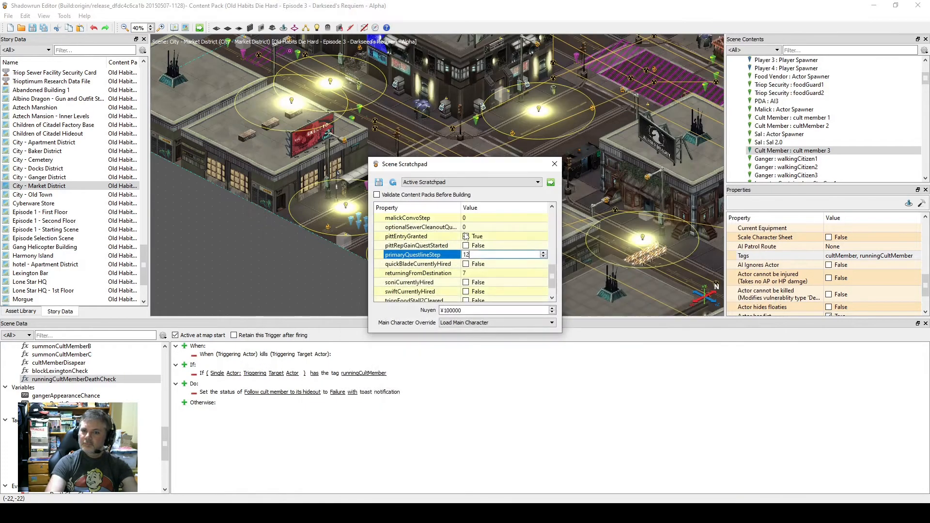
Set returningFromDestination to 15, launch the Market District test run and continue into the loaded scene.
{"action": "left_click", "coordinate": [483, 272]}
{"action": "type", "text": "1"}
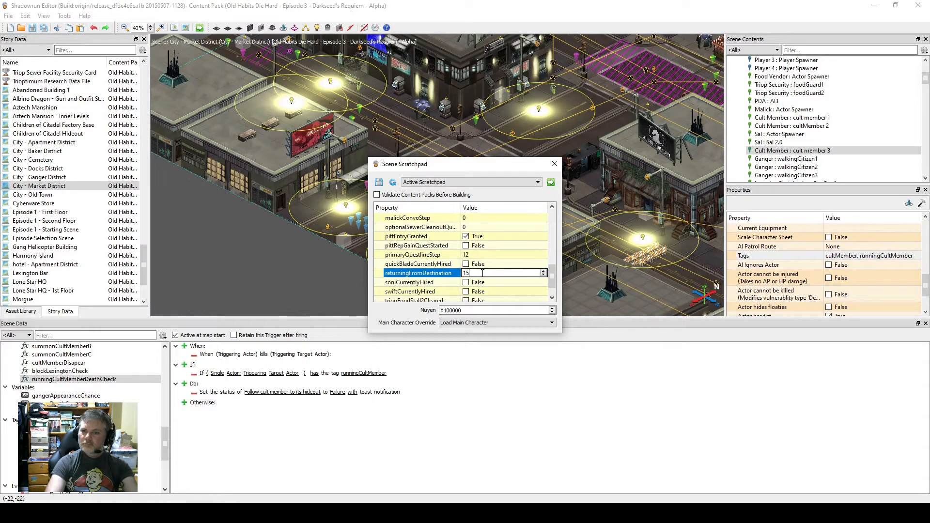
{"action": "type", "text": "5"}
{"action": "left_click", "coordinate": [551, 182]}
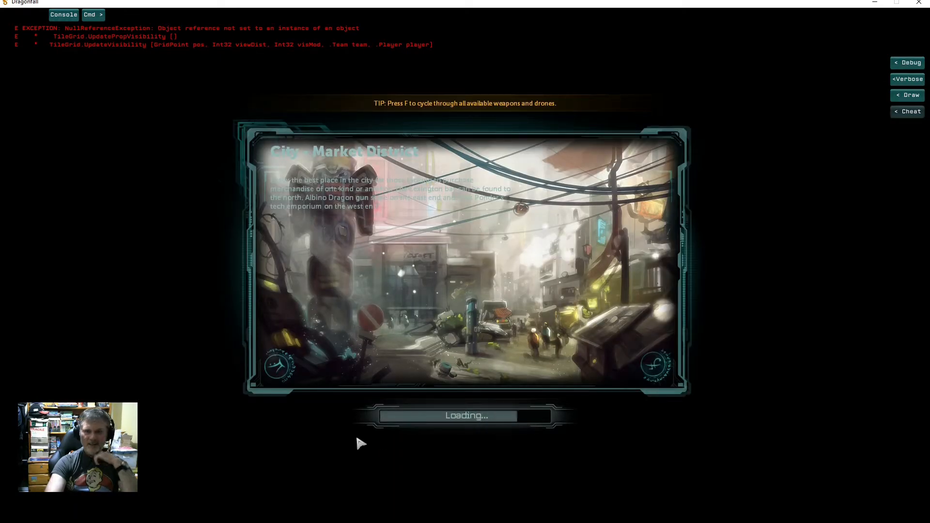
{"action": "left_click", "coordinate": [553, 428]}
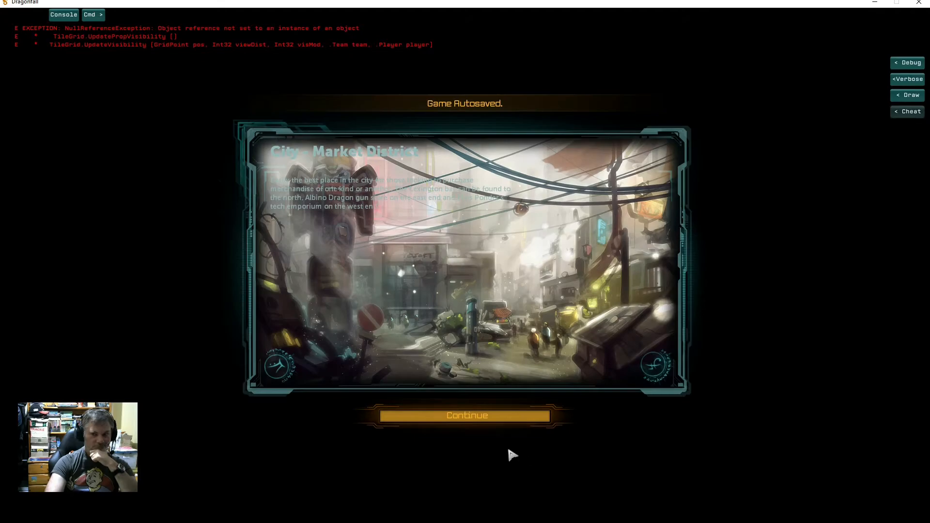
{"action": "left_click", "coordinate": [454, 419]}
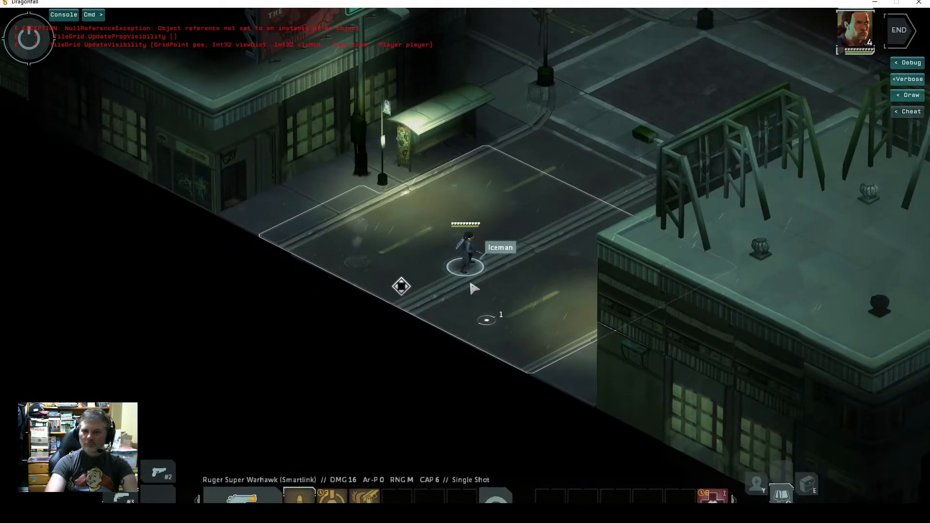
Inspect the streets around the player's arrival point in the running game and switch back to Shadowrun Editor.
{"action": "key", "text": "d"}
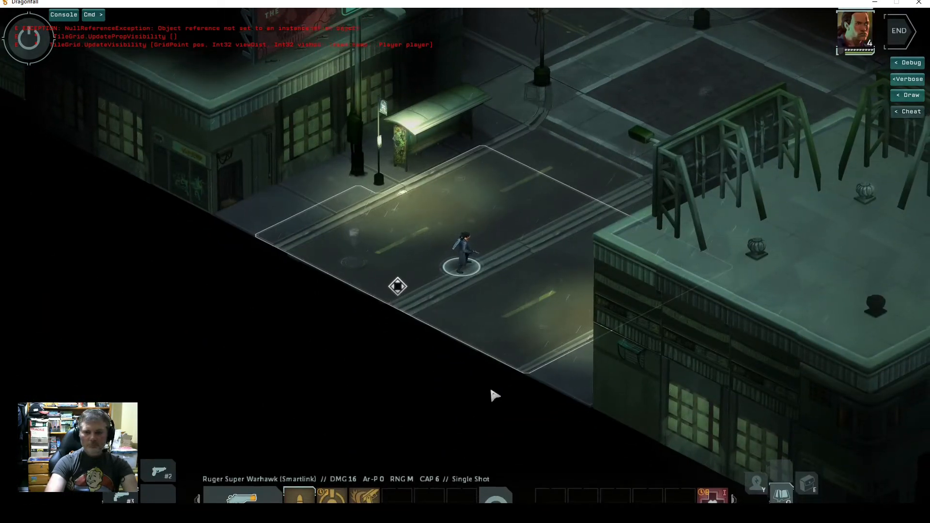
{"action": "key", "text": "w"}
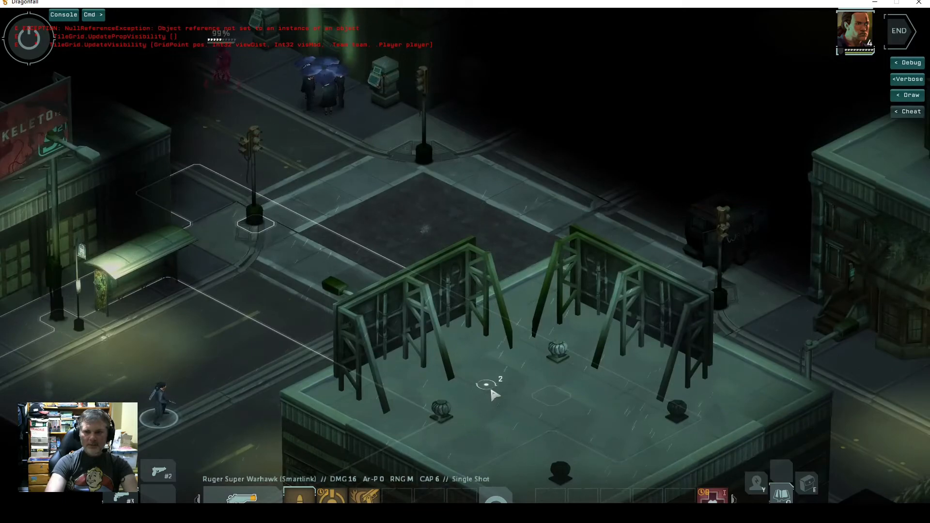
{"action": "key", "text": "d"}
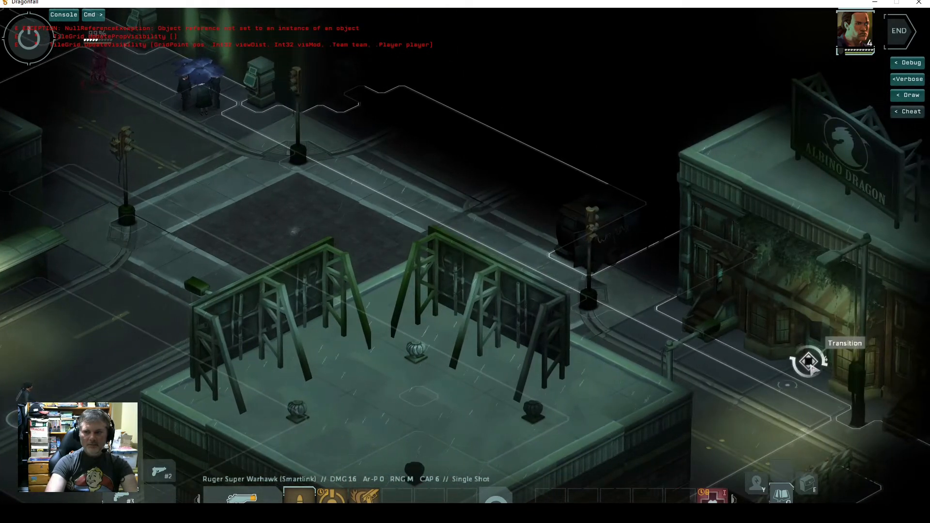
{"action": "key", "text": "a"}
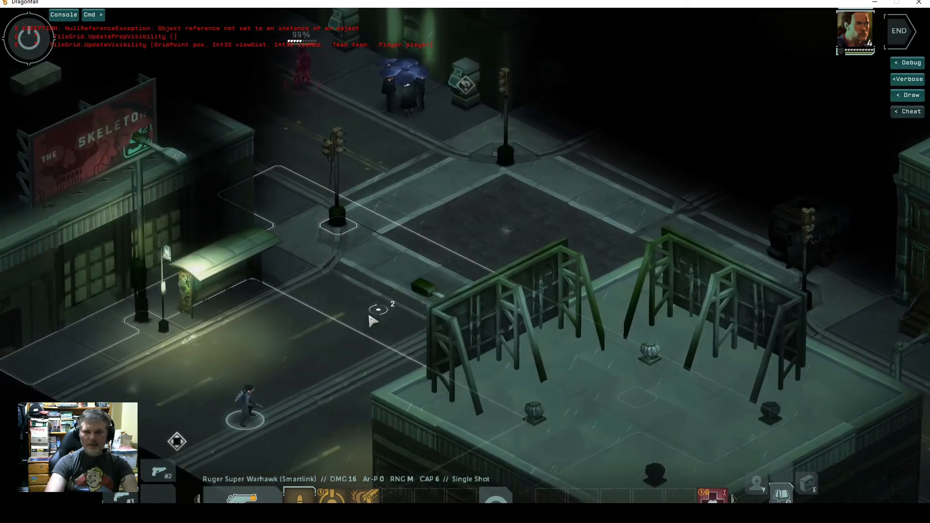
{"action": "key", "text": "a"}
{"action": "key", "text": "s"}
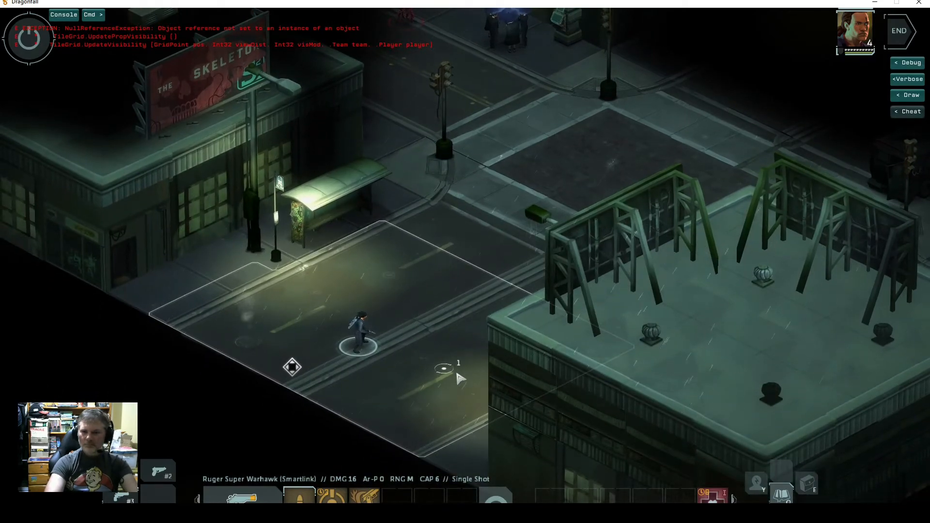
{"action": "key", "text": "alt+Tab"}
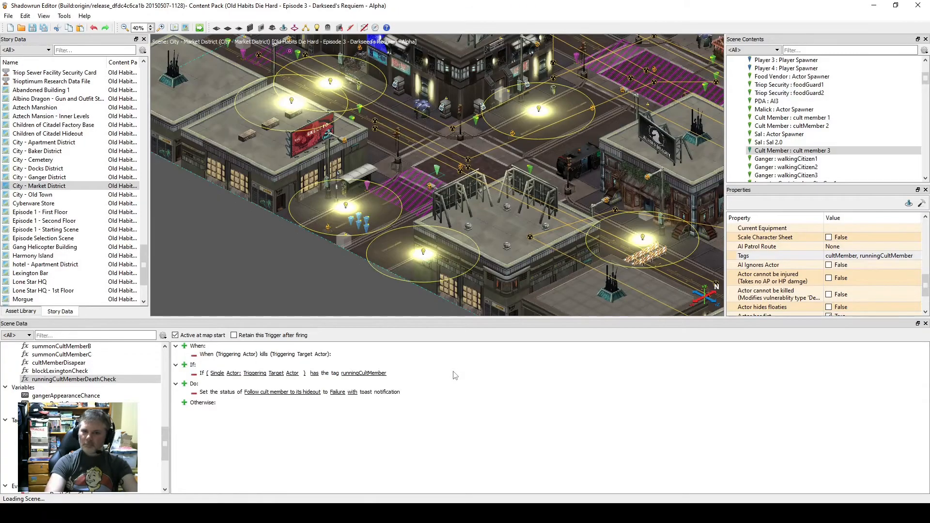
Check the scratchpad's quest step and return destination values against the mission plan's numbered locations in Notepad.
{"action": "left_click", "coordinate": [199, 27]}
{"action": "left_click_drag", "start_coordinate": [555, 225], "coordinate": [557, 286]}
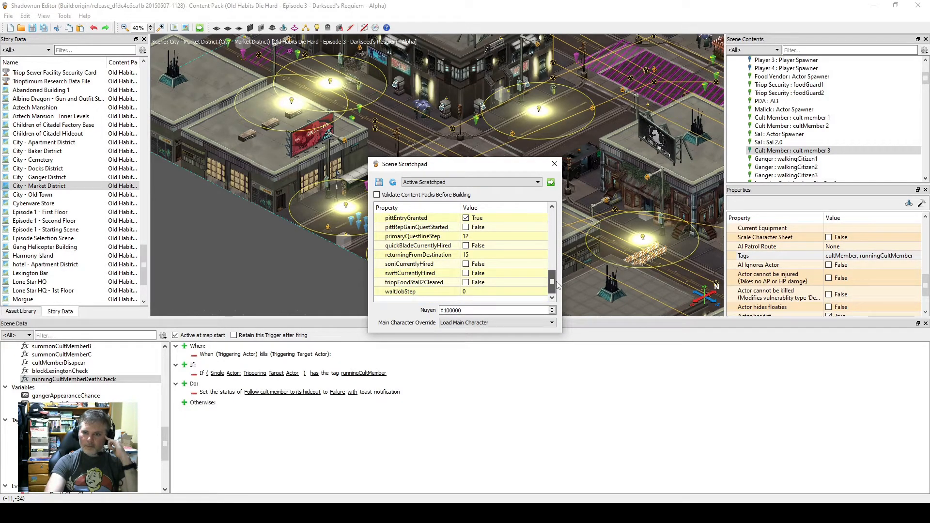
{"action": "mouse_move", "coordinate": [557, 284]}
{"action": "left_mouse_down"}
{"action": "mouse_move", "coordinate": [562, 237]}
{"action": "mouse_move", "coordinate": [563, 285]}
{"action": "left_mouse_up"}
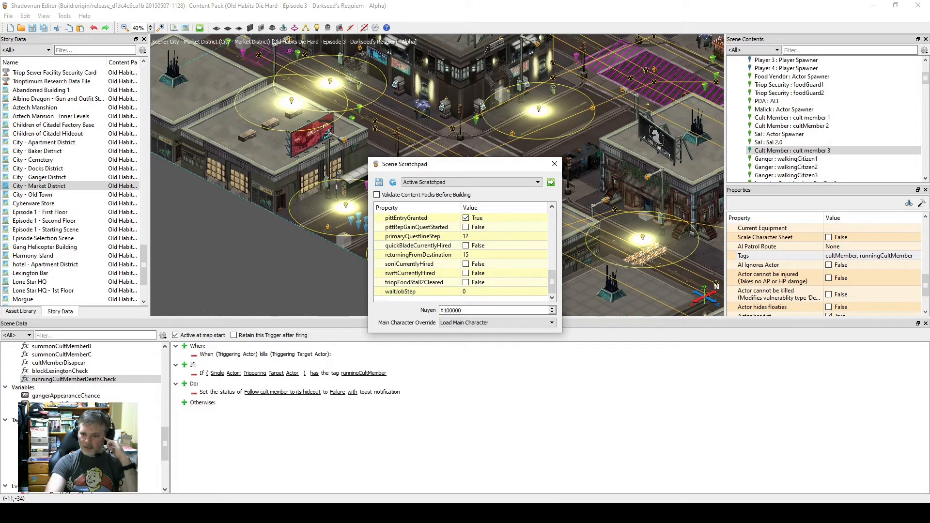
{"action": "left_click", "coordinate": [547, 513]}
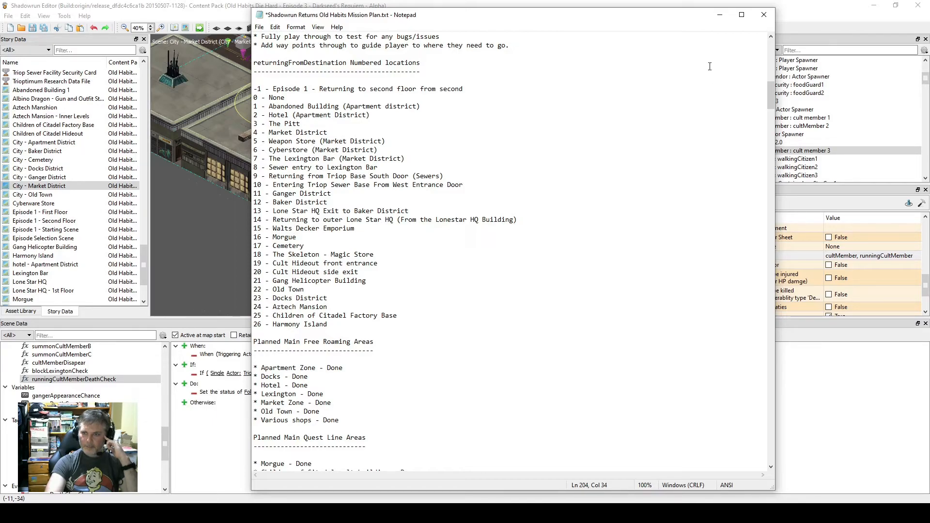
{"action": "left_click", "coordinate": [719, 15]}
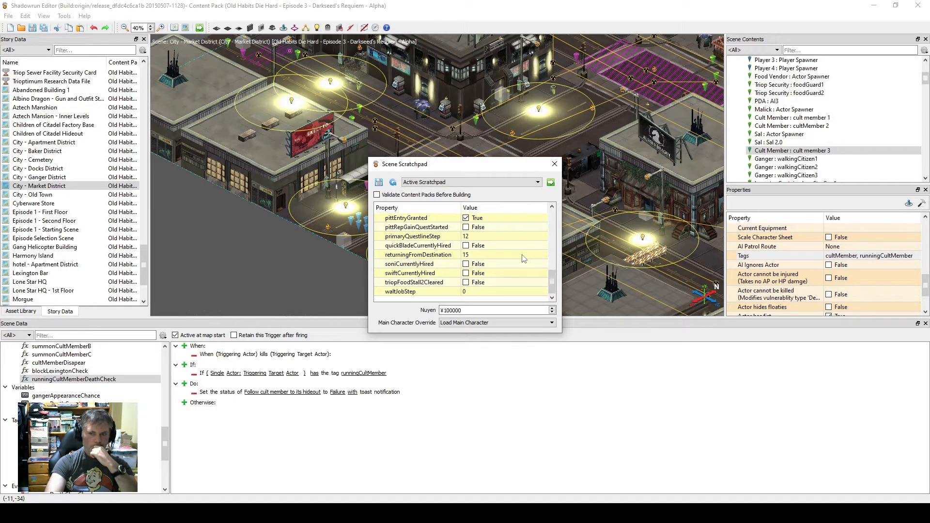
{"action": "left_click", "coordinate": [554, 163]}
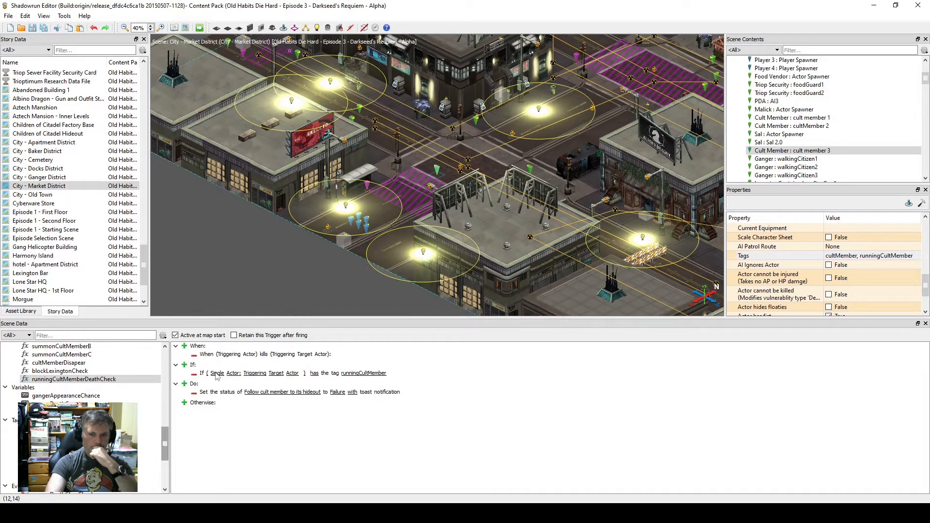
Review primaryQuestlineStep and returningFromDestination in the Scene Scratchpad, and inspect the returningFromCyberStoreCheck trigger's conditions and teleport actions.
{"action": "left_click", "coordinate": [199, 27]}
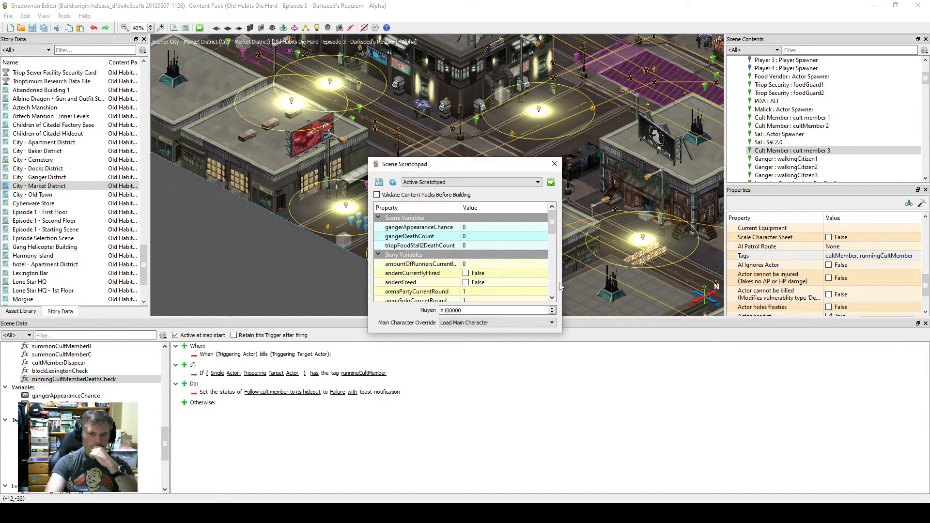
{"action": "left_click_drag", "start_coordinate": [552, 223], "coordinate": [556, 285]}
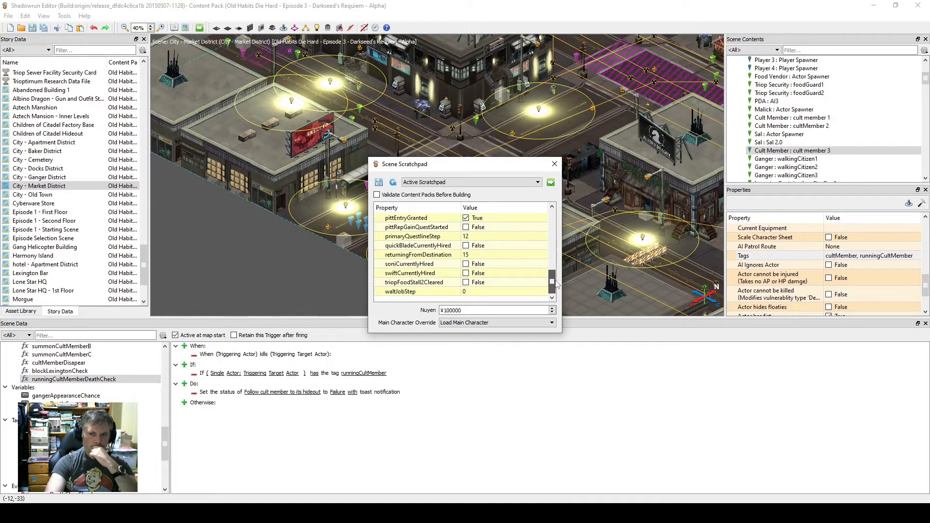
{"action": "left_click", "coordinate": [555, 163]}
{"action": "left_click_drag", "start_coordinate": [163, 451], "coordinate": [179, 379]}
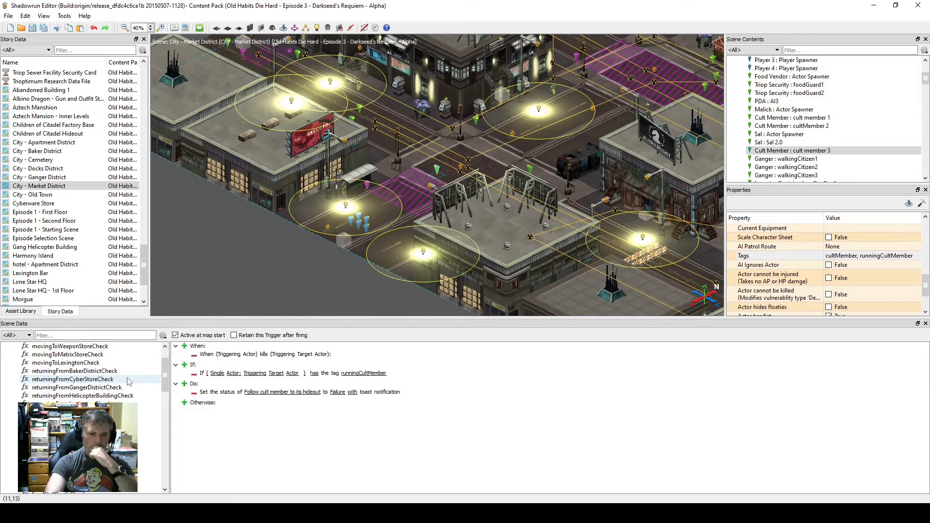
{"action": "left_click", "coordinate": [97, 379]}
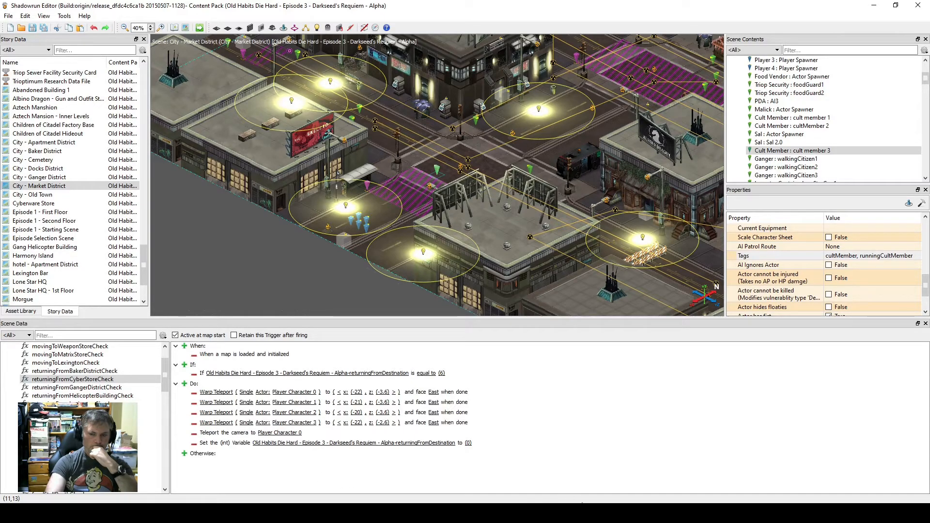
Check the cyberstore's numbered location and the cult investigation quest steps in the Notepad mission plan, and return to Shadowrun Editor.
{"action": "key", "text": "alt+Tab"}
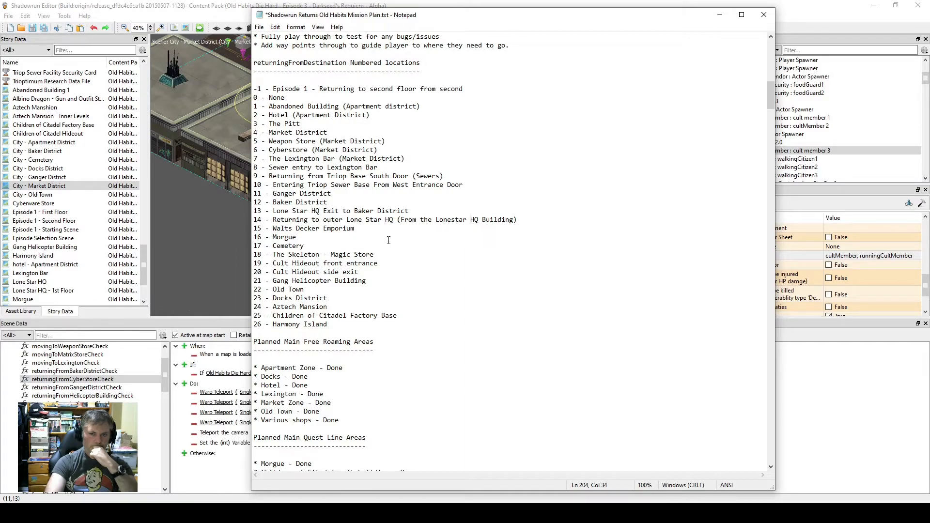
{"action": "left_click", "coordinate": [721, 17]}
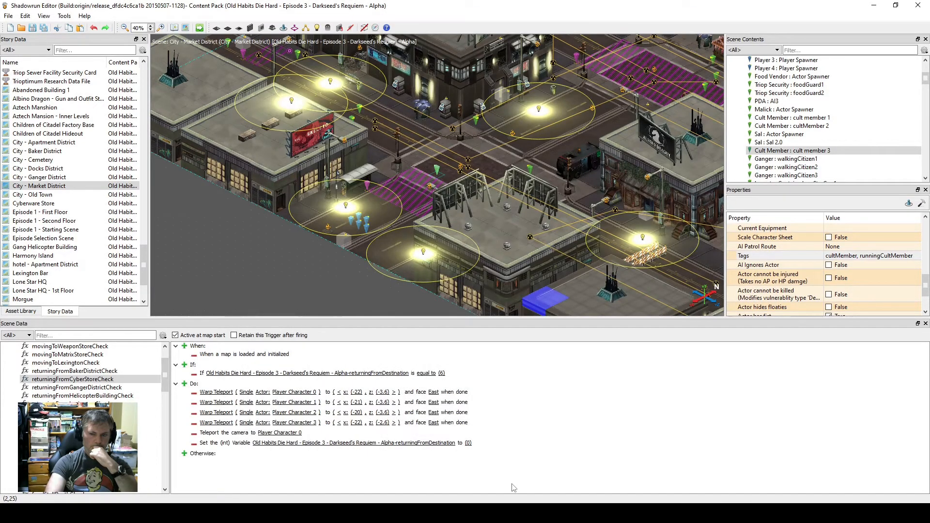
{"action": "key", "text": "alt+Tab"}
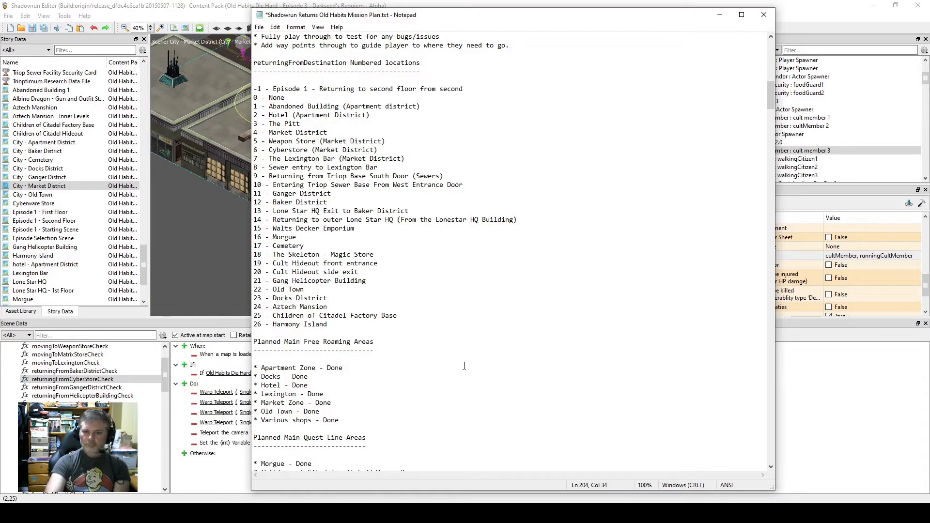
{"action": "scroll", "coordinate": [464, 365], "scroll_direction": "down", "scroll_amount": 12}
{"action": "scroll", "coordinate": [428, 347], "scroll_direction": "down", "scroll_amount": 20}
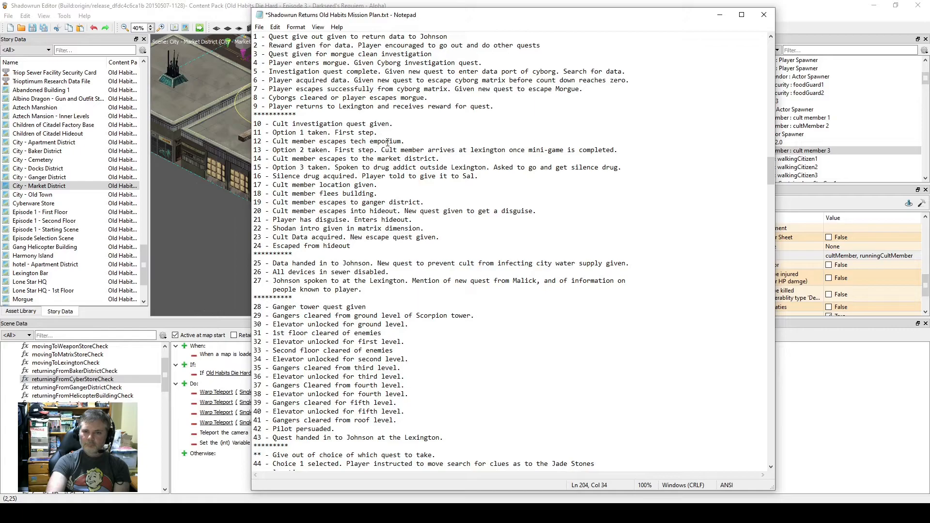
{"action": "left_click", "coordinate": [720, 14]}
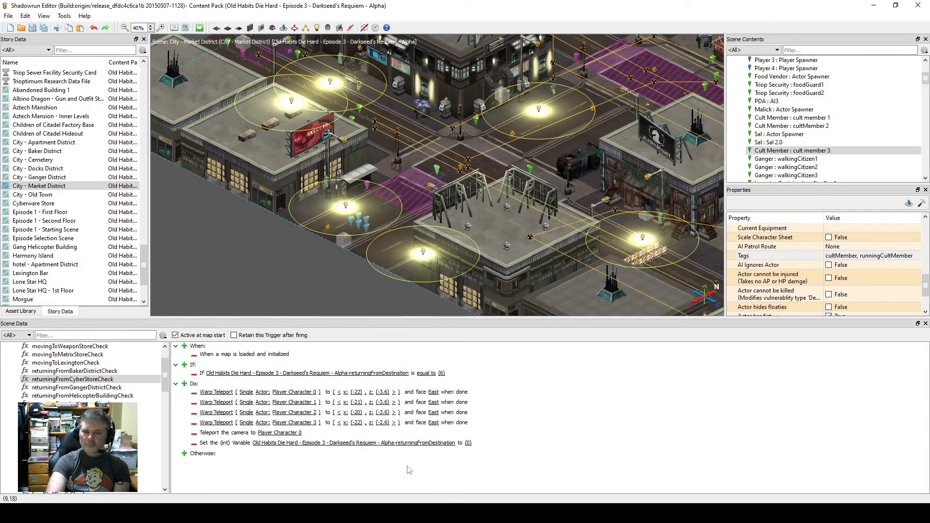
Set returningFromDestination to 6 in the Scene Scratchpad, launch the Market District test run and import the most recently saved character.
{"action": "left_click", "coordinate": [199, 28]}
{"action": "scroll", "coordinate": [556, 262], "scroll_direction": "down", "scroll_amount": 10}
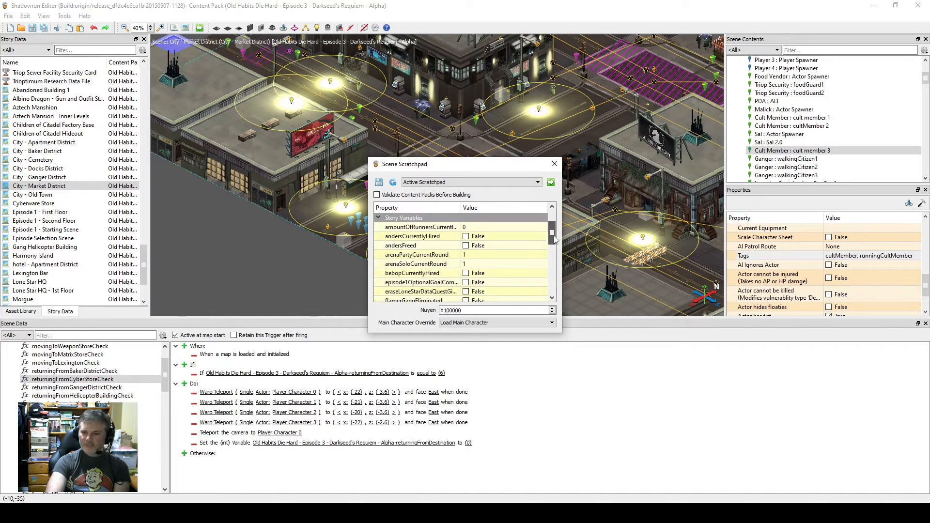
{"action": "scroll", "coordinate": [557, 271], "scroll_direction": "down", "scroll_amount": 1}
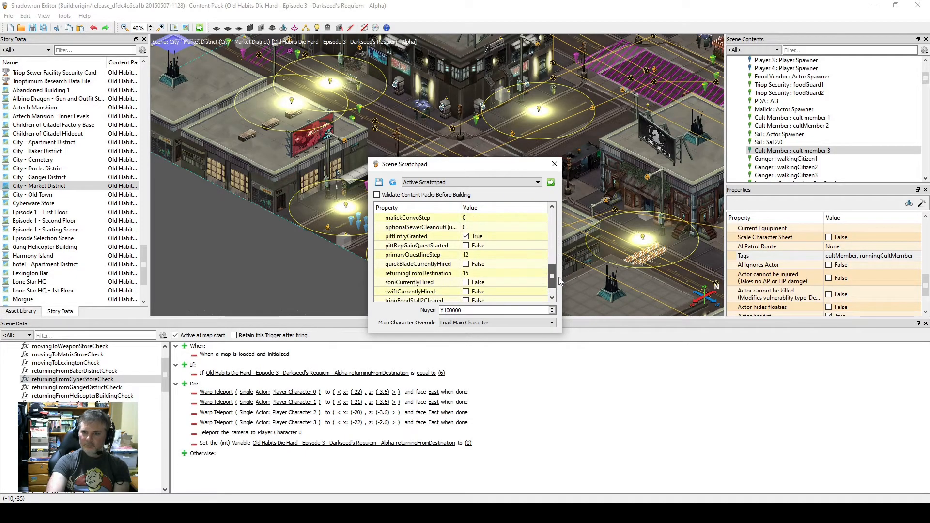
{"action": "left_click", "coordinate": [507, 273]}
{"action": "type", "text": "6"}
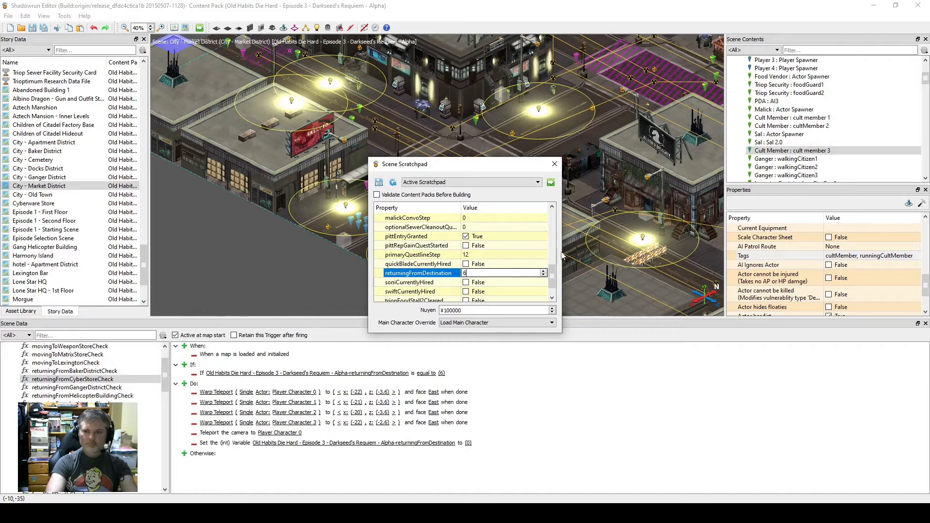
{"action": "left_click", "coordinate": [551, 182]}
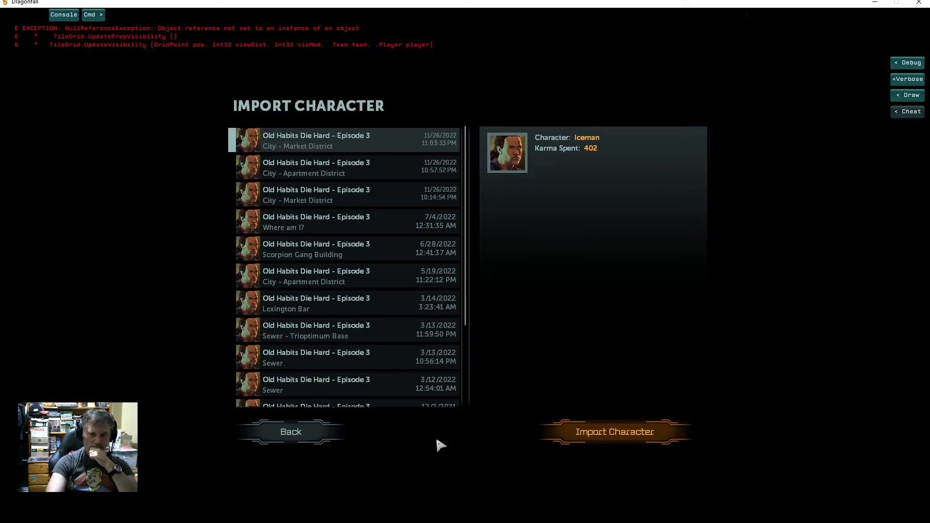
{"action": "left_click", "coordinate": [624, 427]}
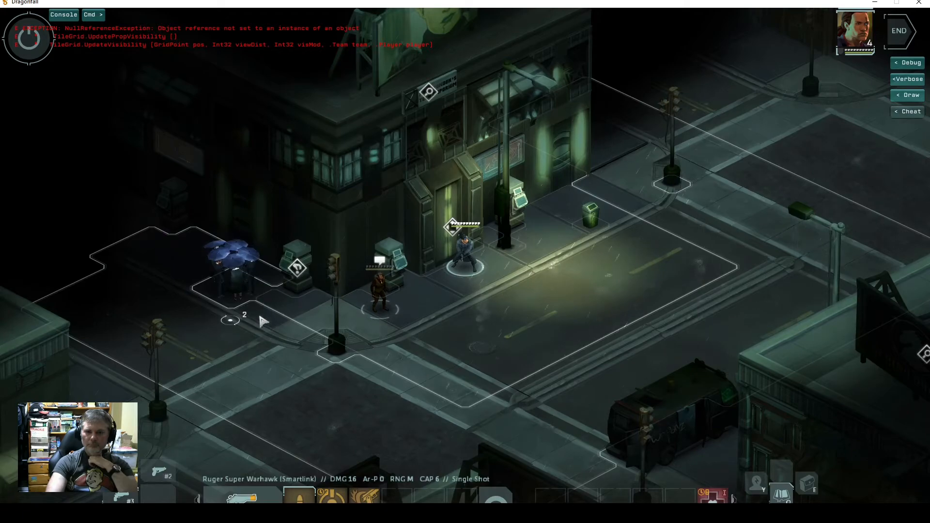
Move the player beside the umbrella group and shoot the fleeing cult member with the Ruger Super Warhawk to test the quest failure.
{"action": "left_click", "coordinate": [284, 301]}
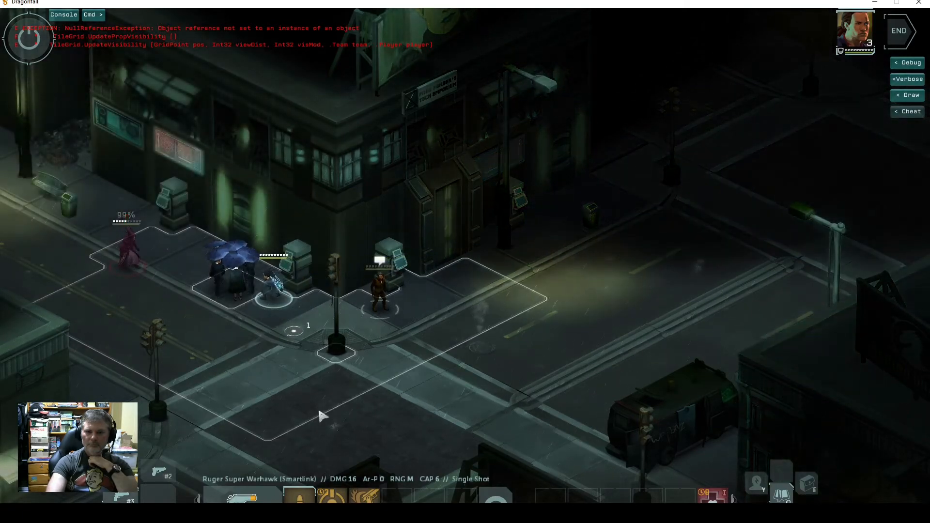
{"action": "left_click", "coordinate": [347, 483]}
{"action": "left_click", "coordinate": [131, 254]}
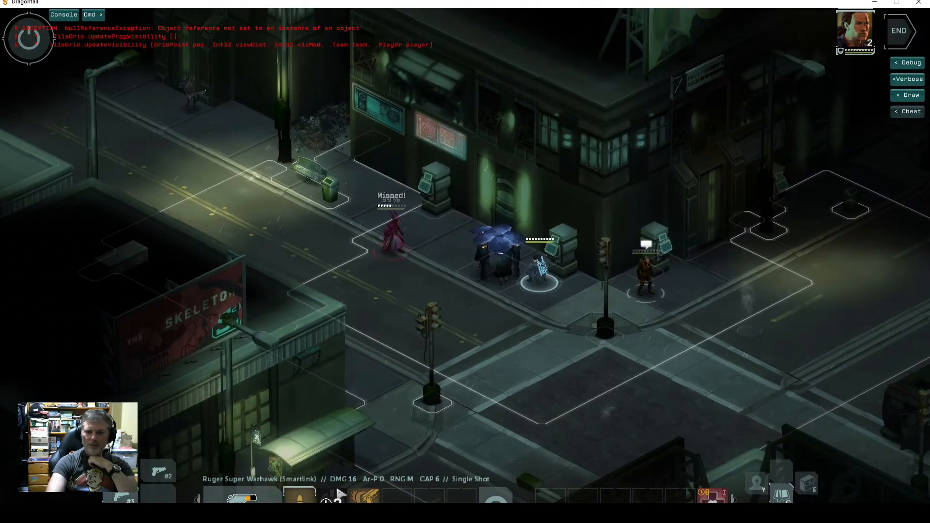
{"action": "left_click", "coordinate": [404, 258]}
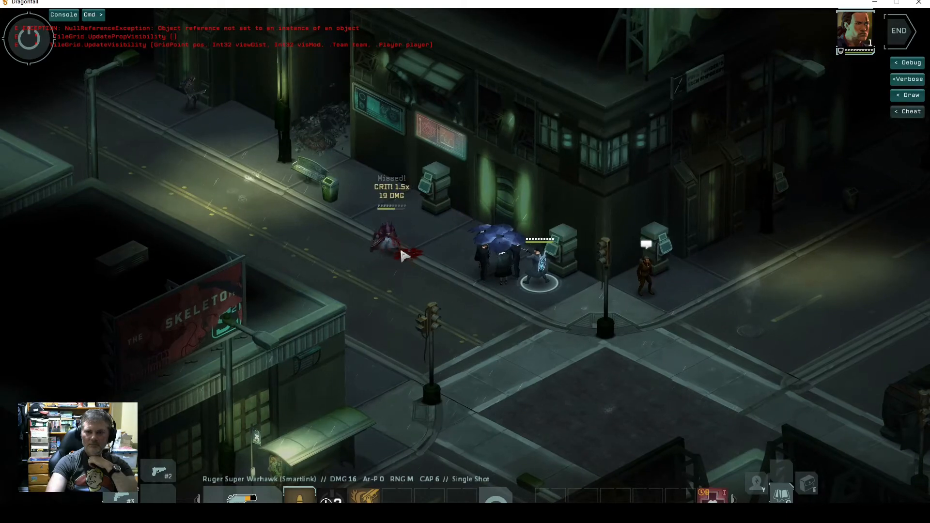
{"action": "left_click", "coordinate": [400, 254]}
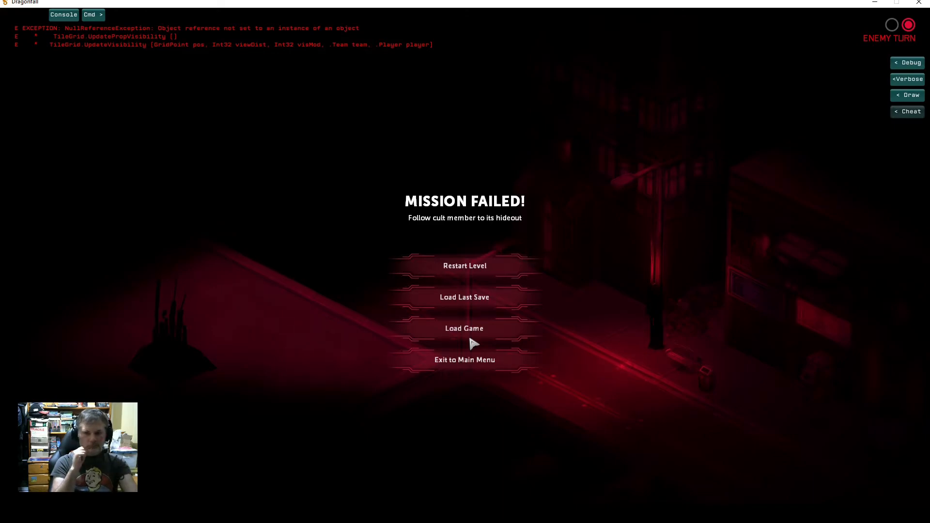
Switch back to Shadowrun Editor and open the runningCultMemberDeathCheck trigger.
{"action": "key", "text": "alt+Tab"}
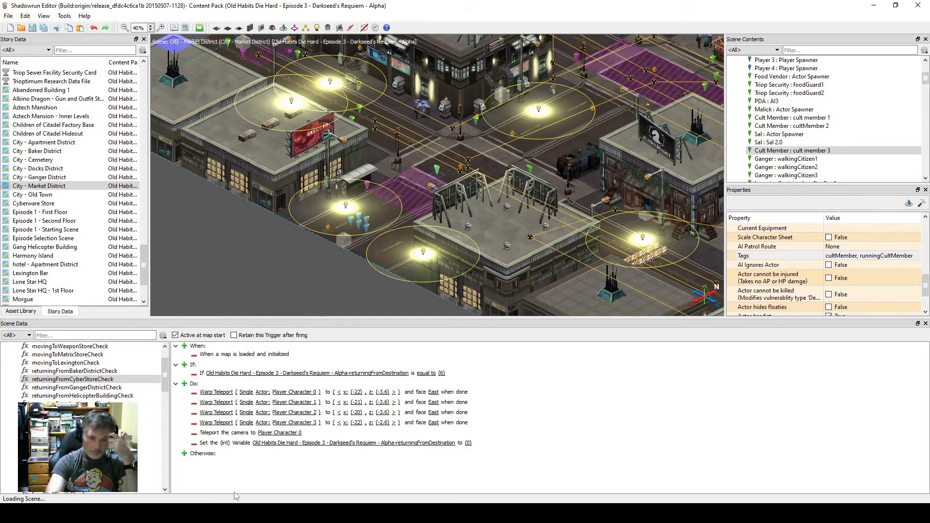
{"action": "left_click_drag", "start_coordinate": [165, 374], "coordinate": [166, 441]}
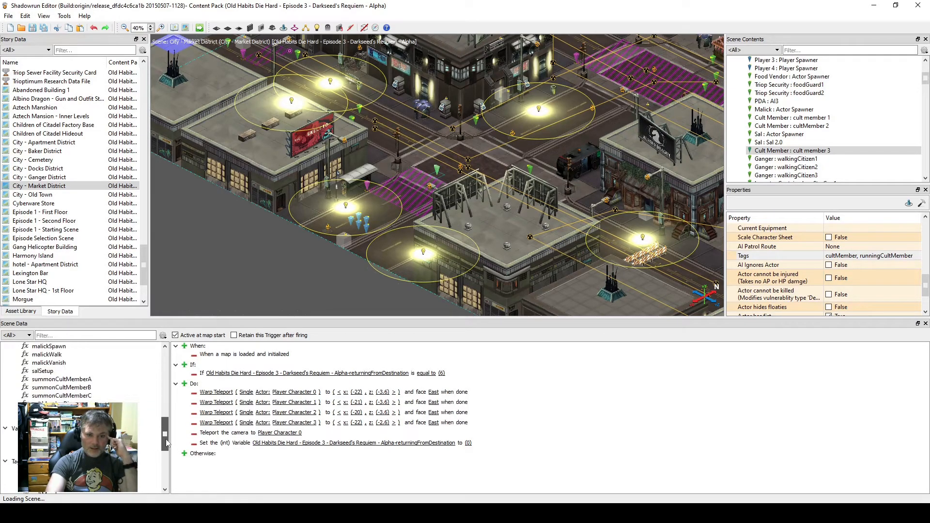
{"action": "left_click", "coordinate": [150, 420]}
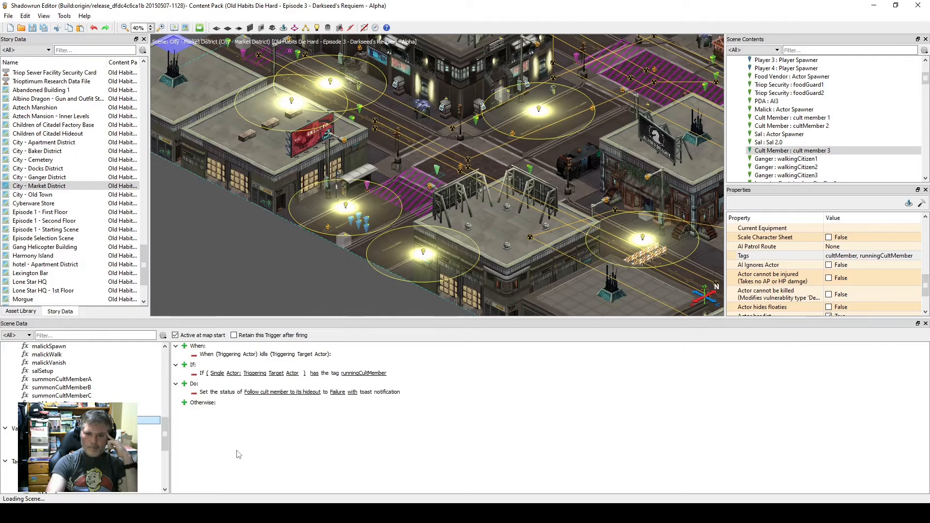
{"action": "left_click", "coordinate": [245, 435]}
Try an extra condition requiring the triggering actor to be player-controlled in runningCultMemberDeathCheck, and remove it.
{"action": "left_click", "coordinate": [184, 365]}
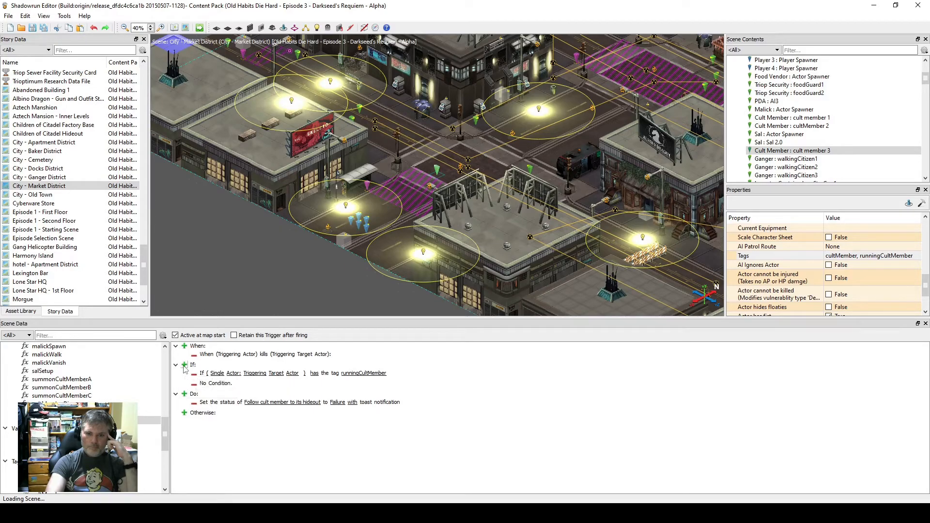
{"action": "right_click", "coordinate": [215, 385]}
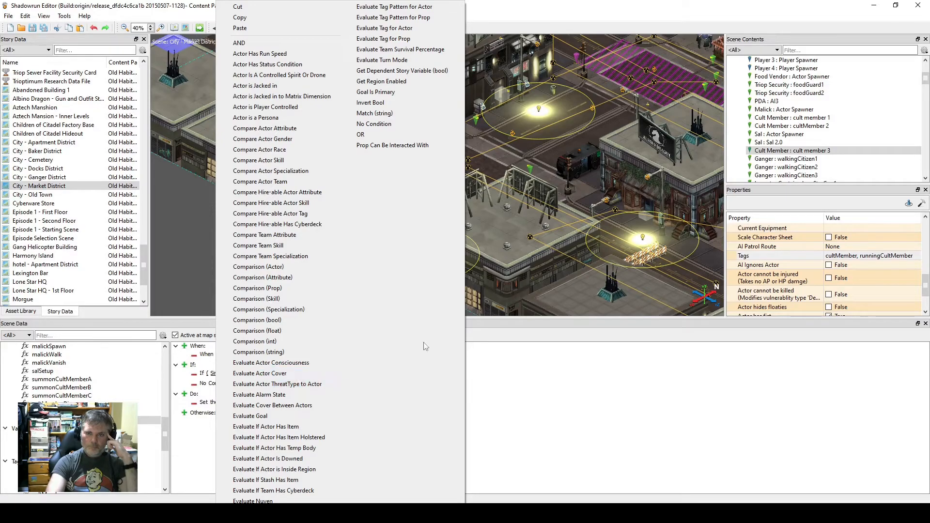
{"action": "left_click", "coordinate": [550, 398]}
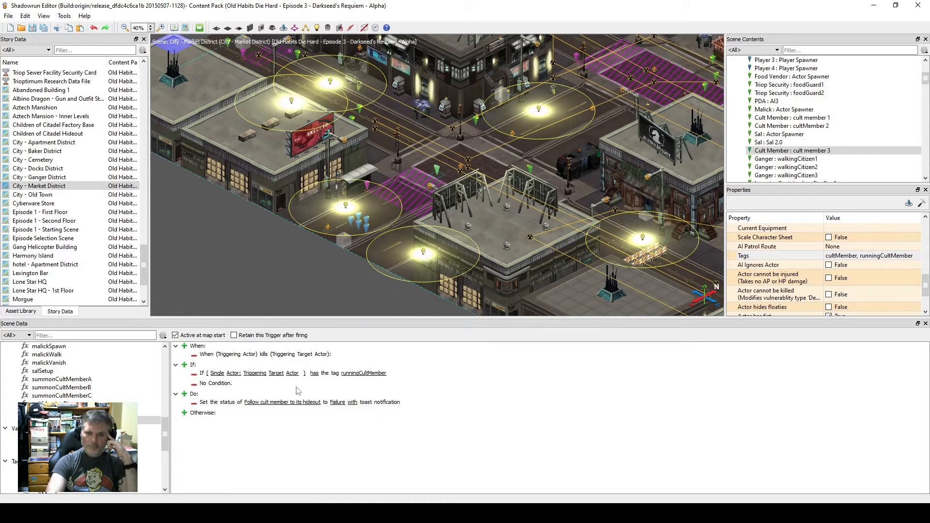
{"action": "left_click", "coordinate": [225, 385]}
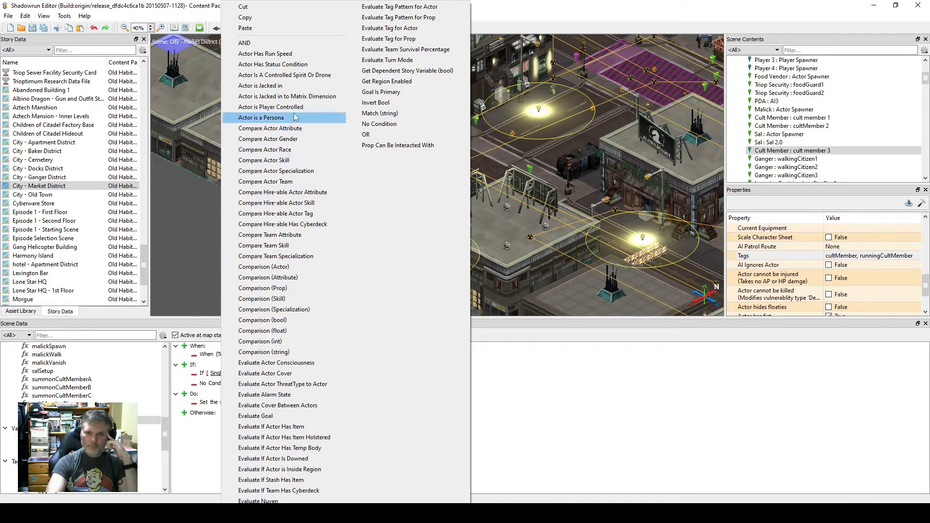
{"action": "left_click", "coordinate": [288, 107]}
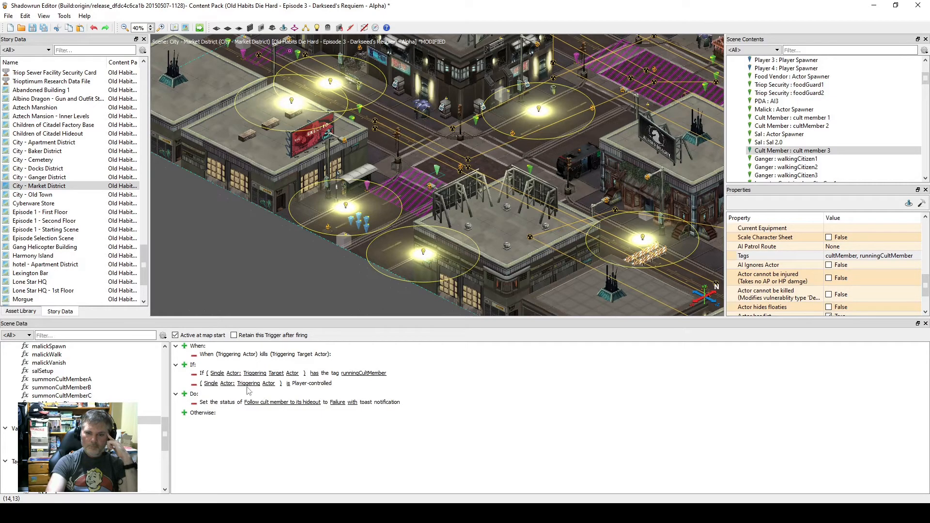
{"action": "left_click", "coordinate": [193, 384]}
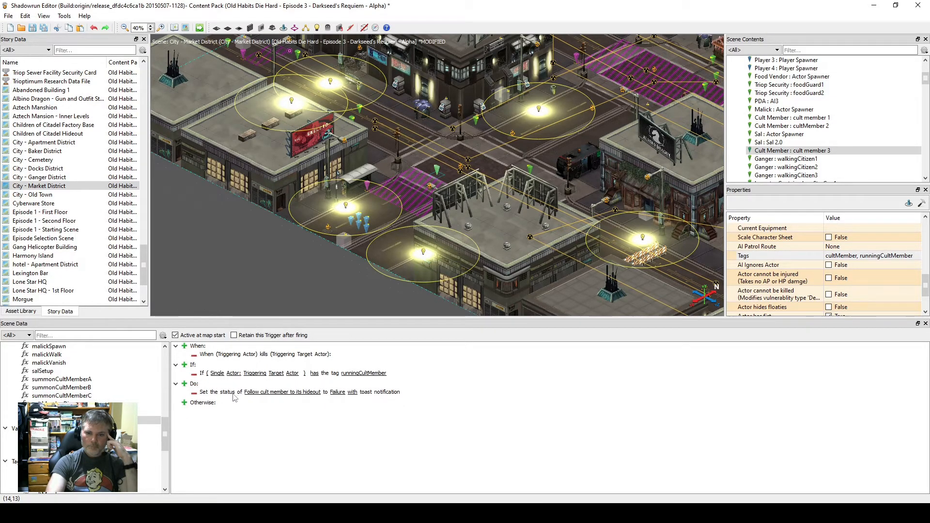
Add an actor comparison condition to runningCultMemberDeathCheck requiring the triggering actor to be Player Character 0.
{"action": "left_click", "coordinate": [185, 364]}
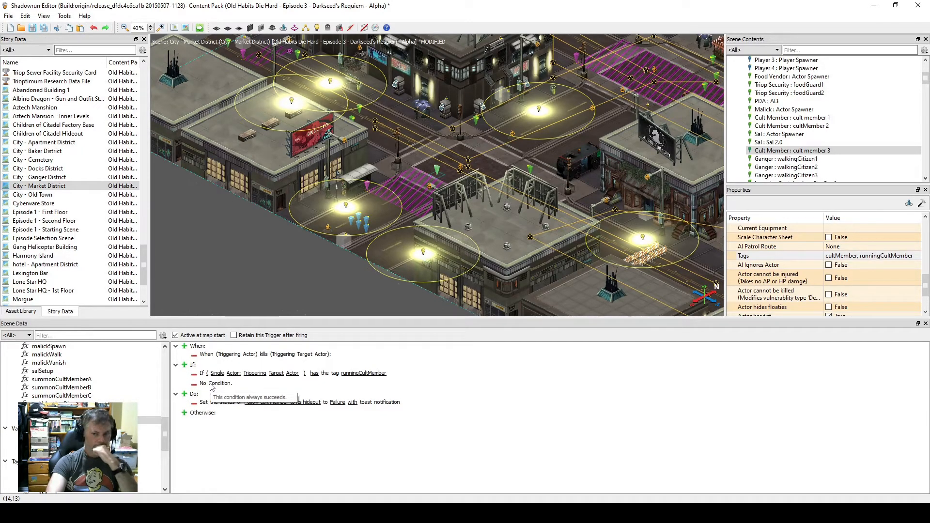
{"action": "right_click", "coordinate": [211, 384]}
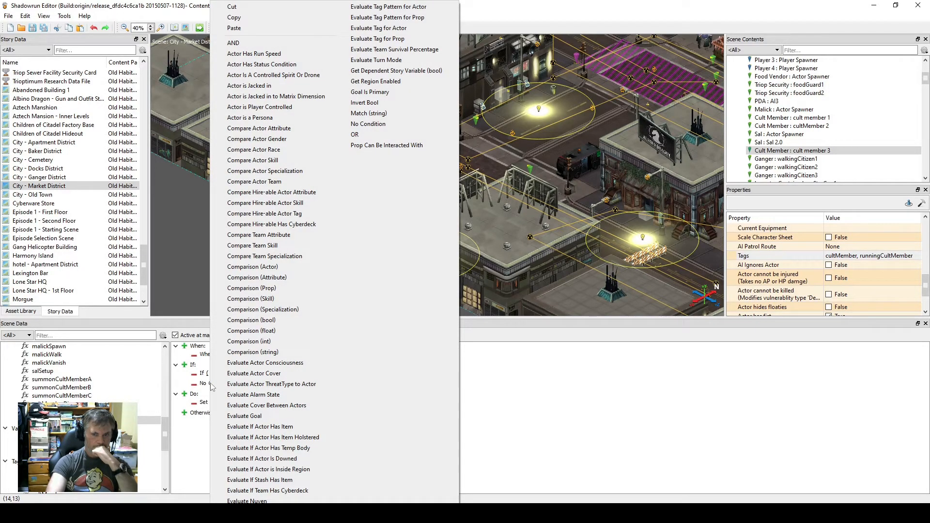
{"action": "left_click", "coordinate": [308, 268]}
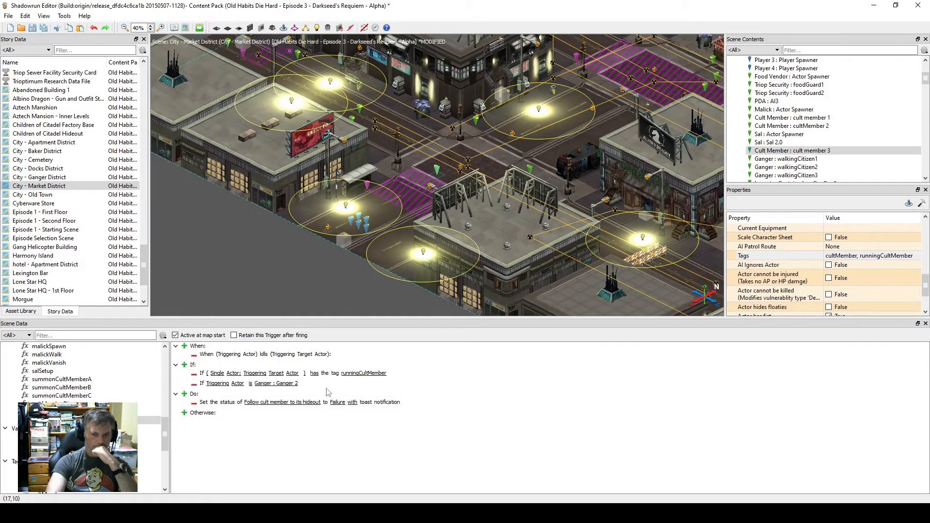
{"action": "right_click", "coordinate": [266, 385]}
{"action": "mouse_move", "coordinate": [305, 435]}
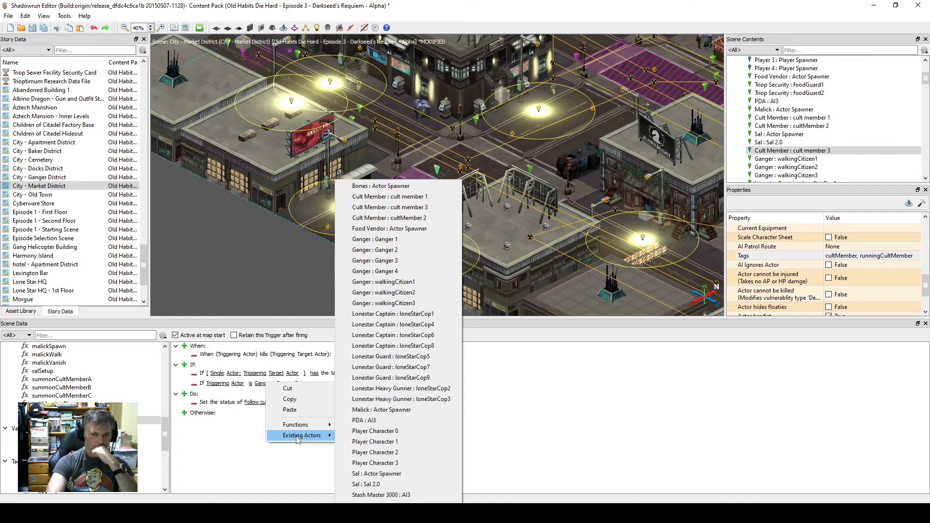
{"action": "left_click", "coordinate": [398, 433]}
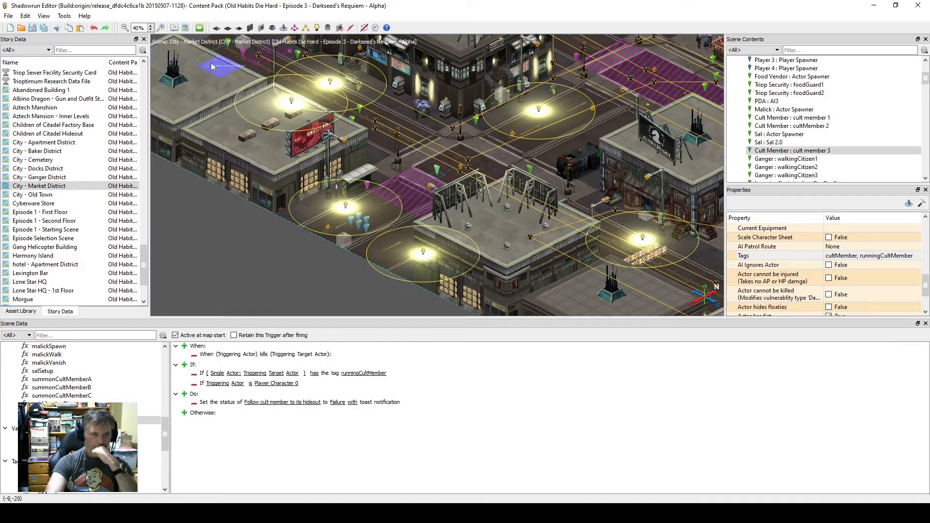
Launch the Market District scene from the active scratchpad, importing the character from the latest save, and continue into the map.
{"action": "left_click", "coordinate": [199, 28]}
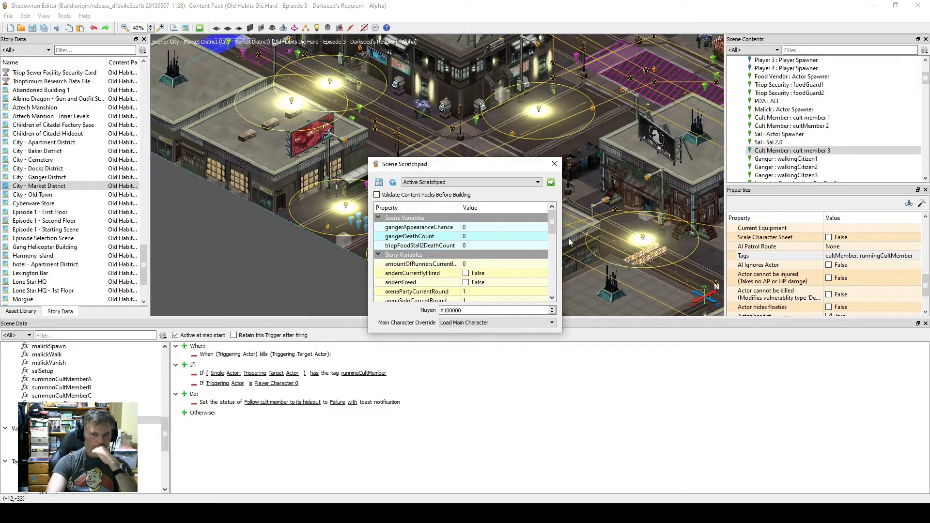
{"action": "left_click", "coordinate": [555, 164]}
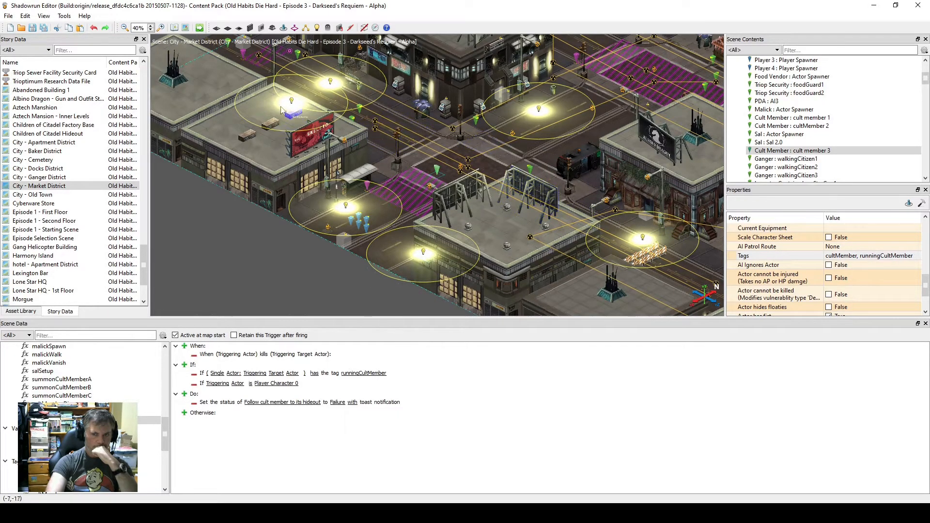
{"action": "left_click", "coordinate": [199, 28]}
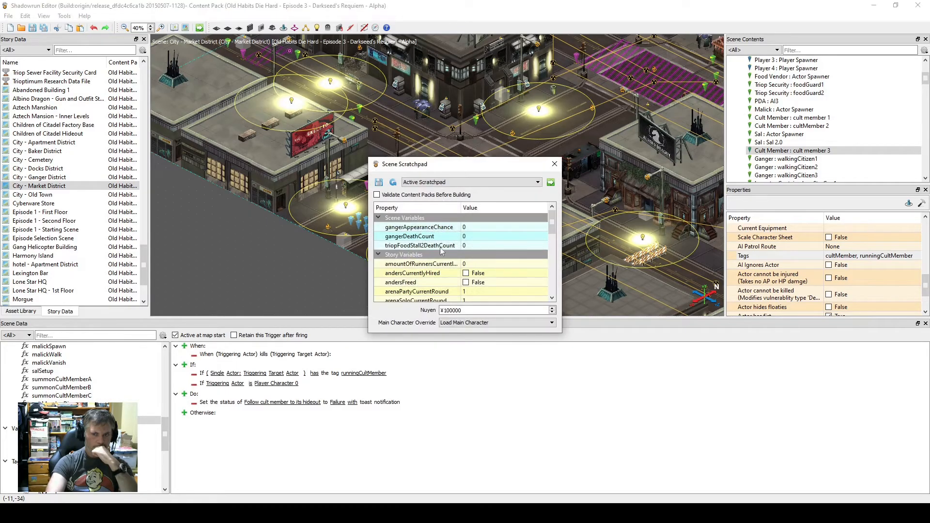
{"action": "left_click", "coordinate": [551, 182]}
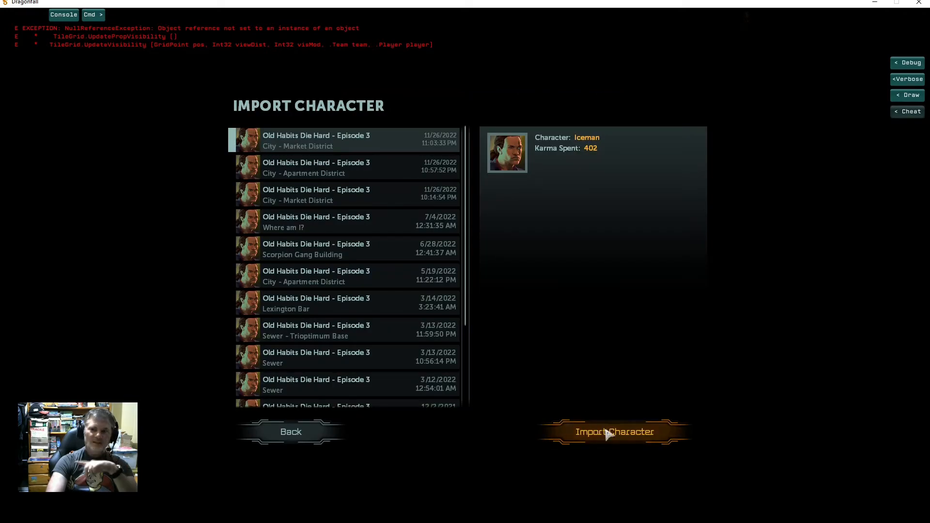
{"action": "left_click", "coordinate": [608, 431]}
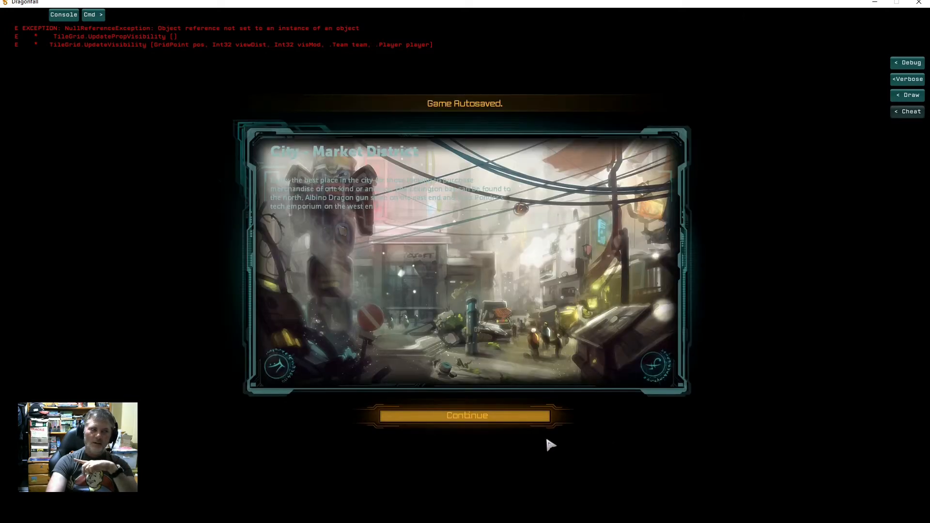
{"action": "left_click", "coordinate": [486, 419]}
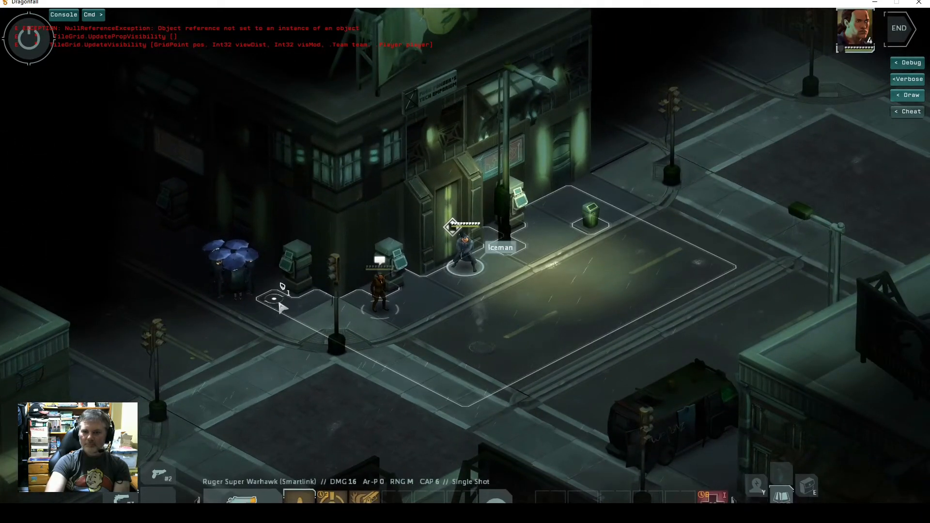
Retest the trigger with a player kill by moving next to the umbrella group and repeatedly shooting the cult member with the Ruger Super Warhawk.
{"action": "left_click", "coordinate": [278, 305]}
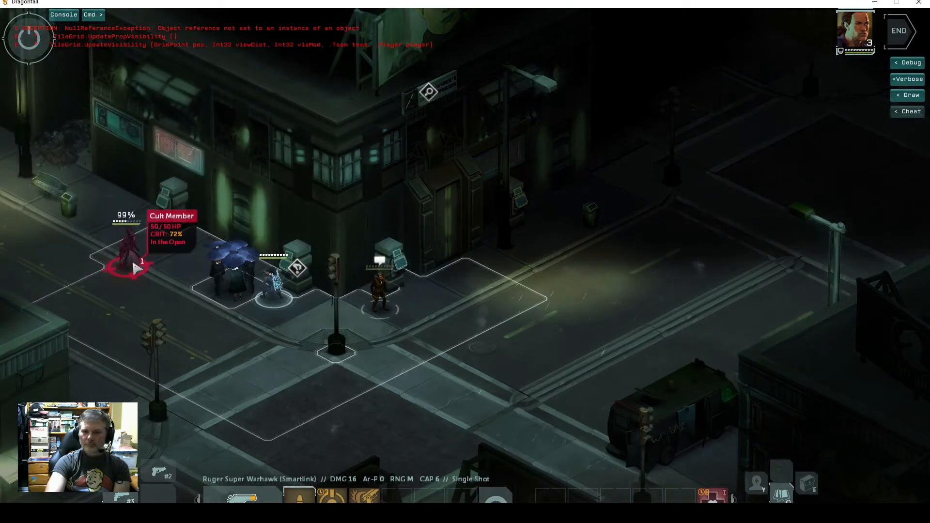
{"action": "left_click", "coordinate": [332, 498]}
{"action": "left_click", "coordinate": [131, 261]}
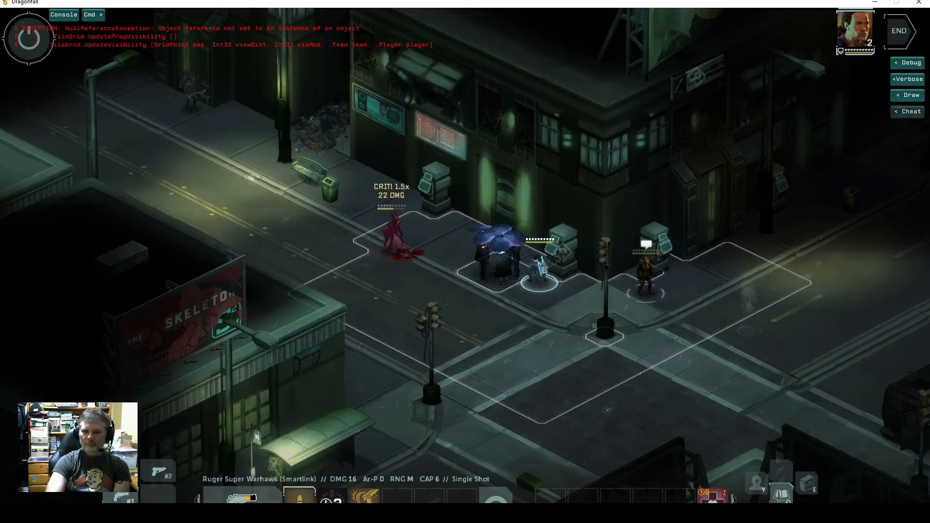
{"action": "left_click", "coordinate": [396, 253]}
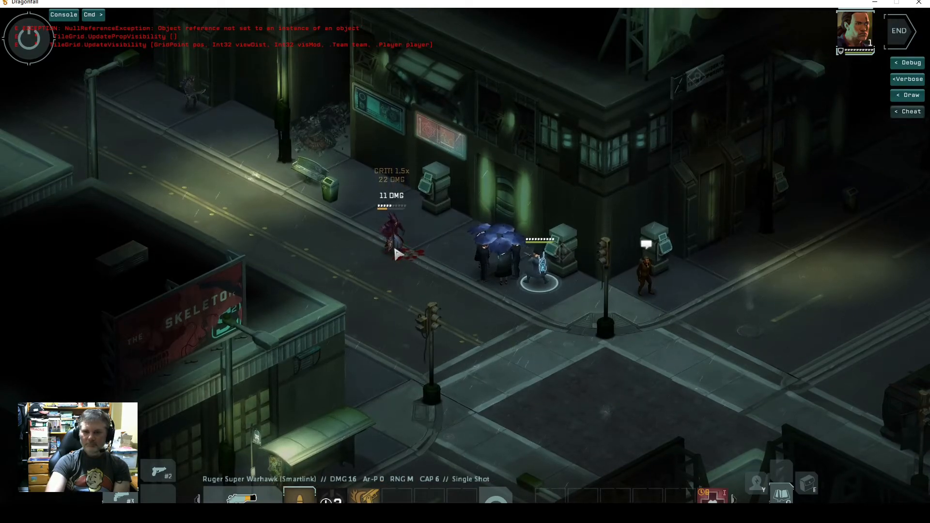
{"action": "left_click", "coordinate": [396, 253]}
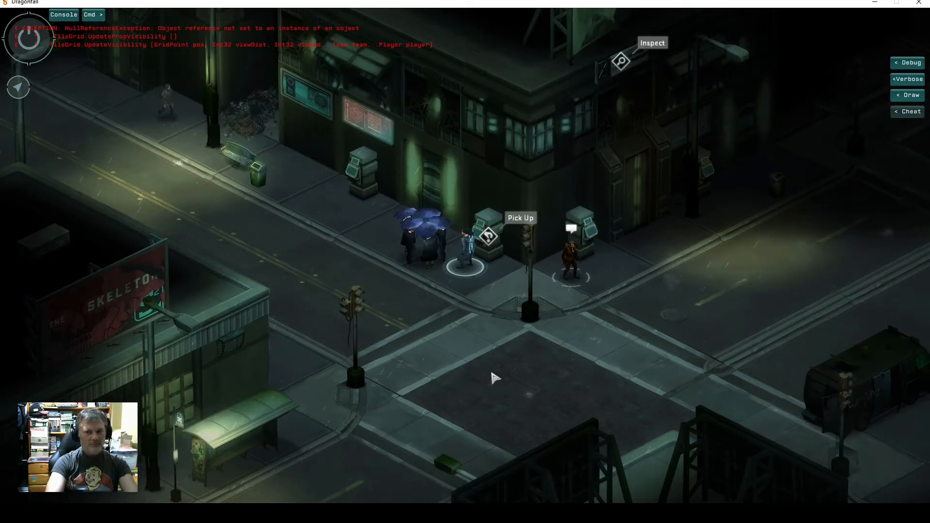
Check the primary quest line steps in the Notepad mission plan for the cult member's escape to the market district, and return to Shadowrun Editor.
{"action": "key", "text": "alt+Tab"}
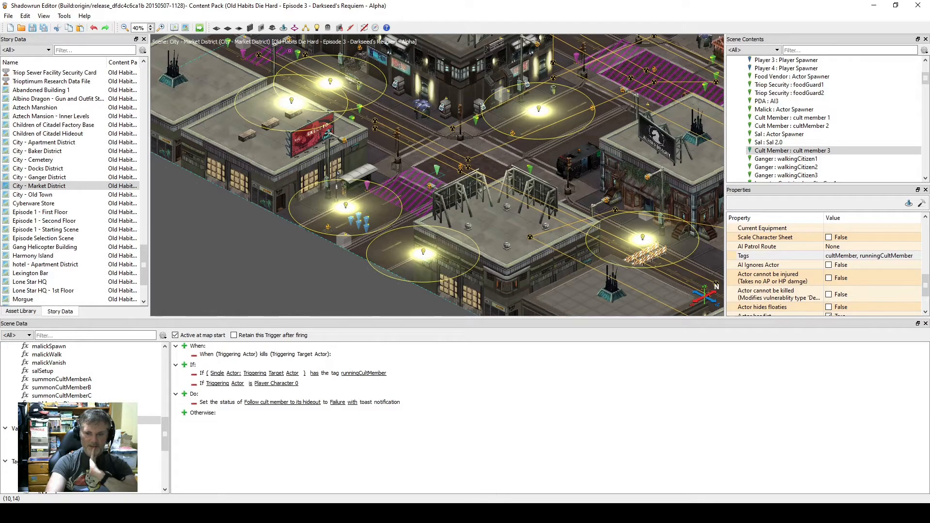
{"action": "key", "text": "alt+Tab"}
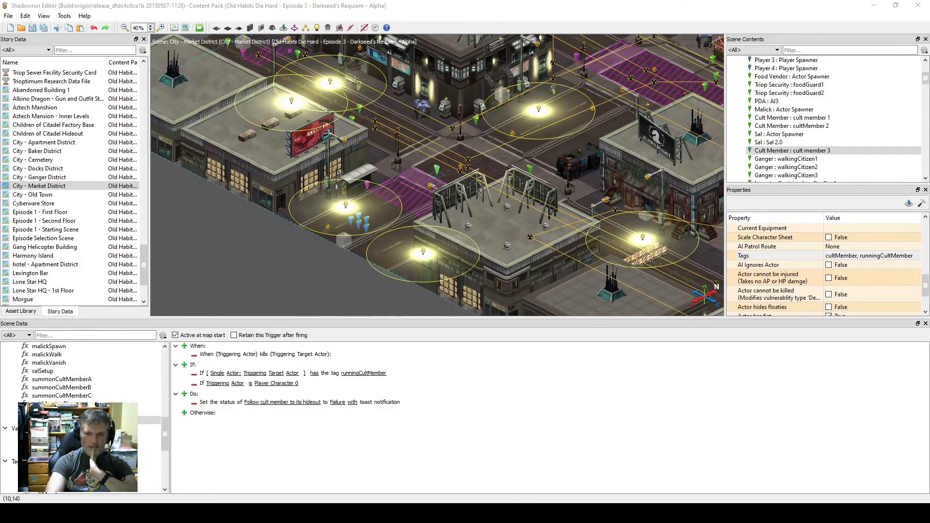
{"action": "scroll", "coordinate": [462, 306], "scroll_direction": "up", "scroll_amount": 4}
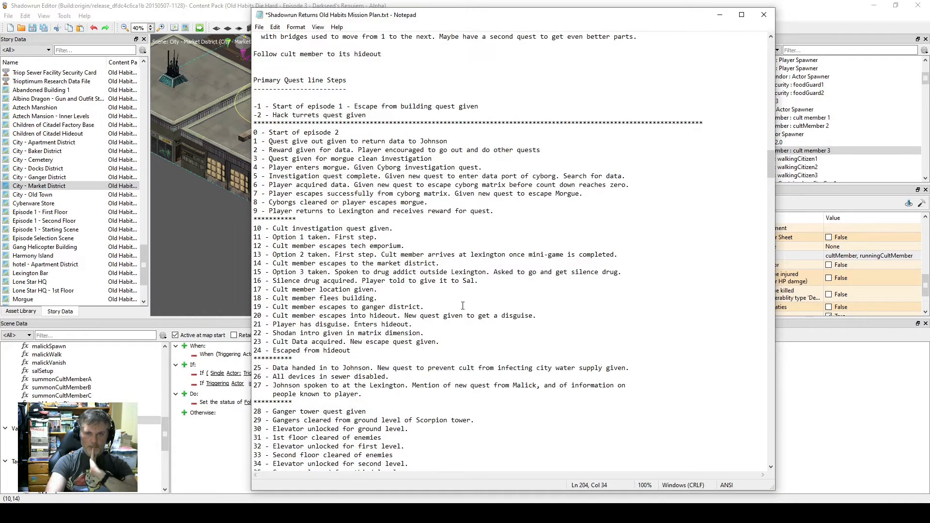
{"action": "scroll", "coordinate": [463, 306], "scroll_direction": "down", "scroll_amount": 2}
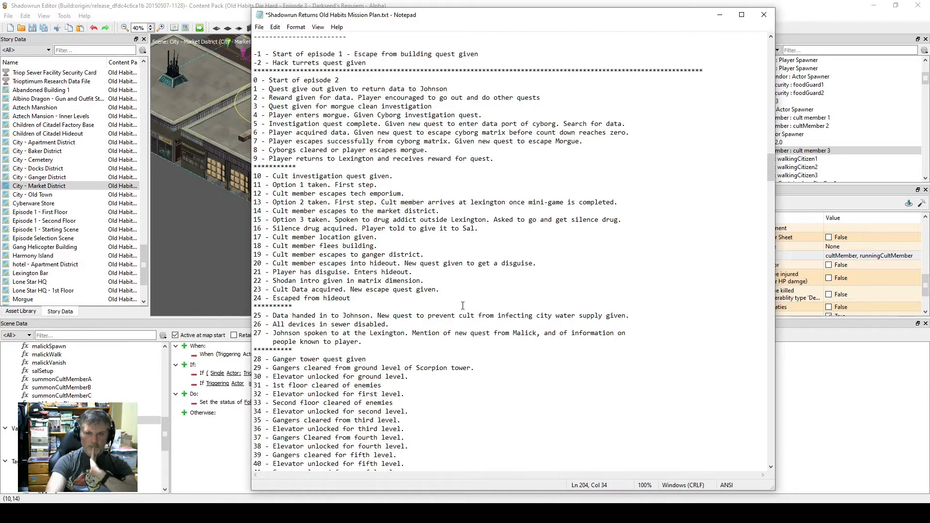
{"action": "scroll", "coordinate": [462, 305], "scroll_direction": "down", "scroll_amount": 3}
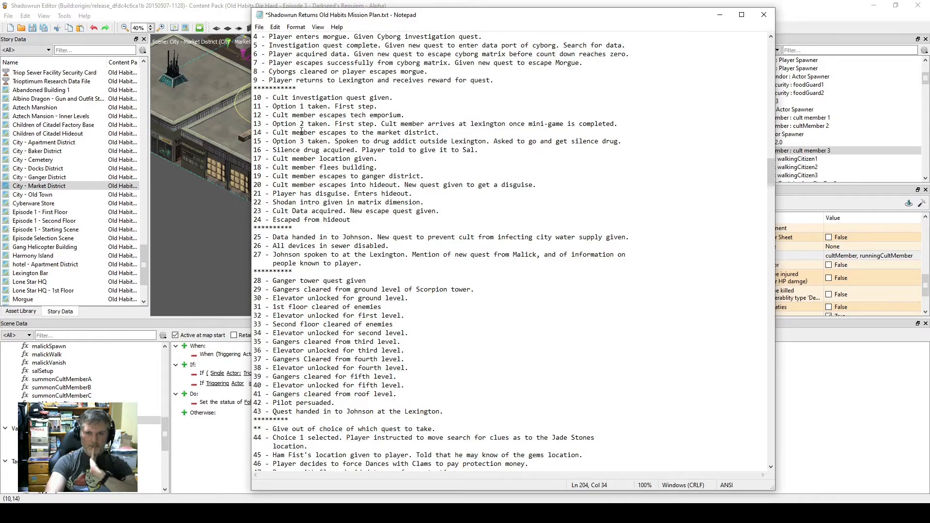
{"action": "left_click", "coordinate": [230, 16]}
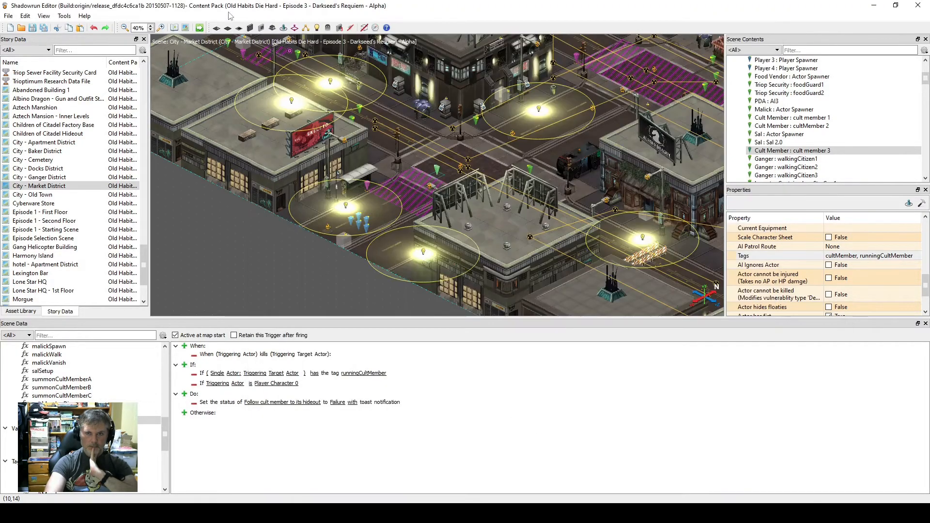
Set the story variable primaryQuestlineStep to 14 in the Scene Scratchpad.
{"action": "left_click", "coordinate": [199, 28]}
{"action": "scroll", "coordinate": [507, 234], "scroll_direction": "down", "scroll_amount": 5}
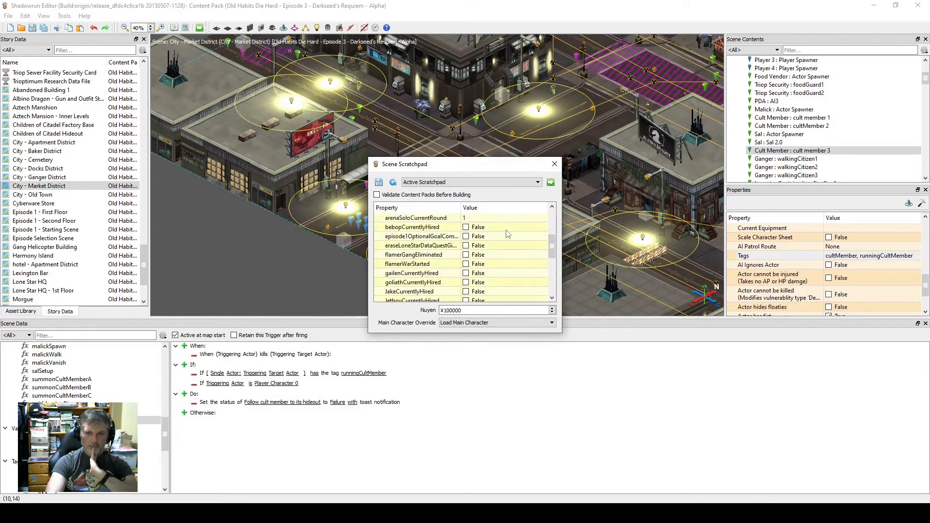
{"action": "scroll", "coordinate": [507, 234], "scroll_direction": "down", "scroll_amount": 1}
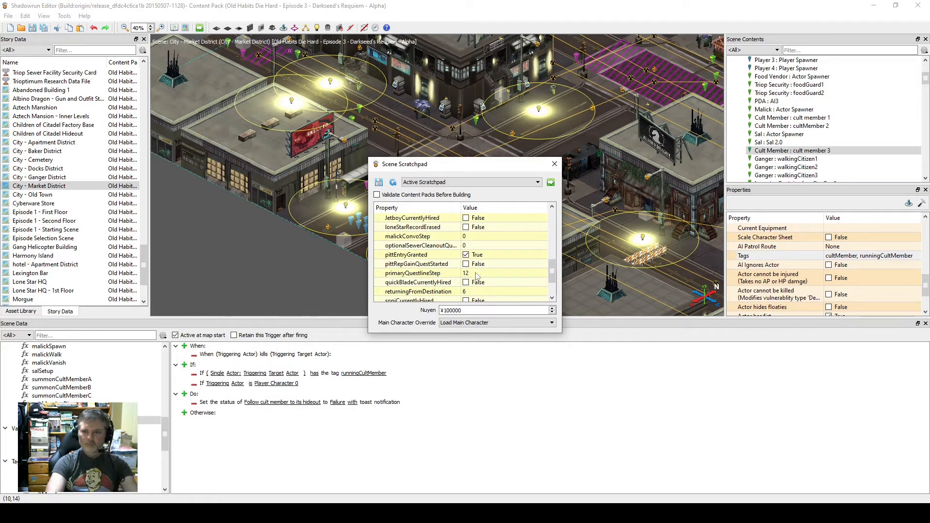
{"action": "left_click", "coordinate": [504, 273]}
{"action": "key", "text": "BackSpace"}
{"action": "type", "text": "4"}
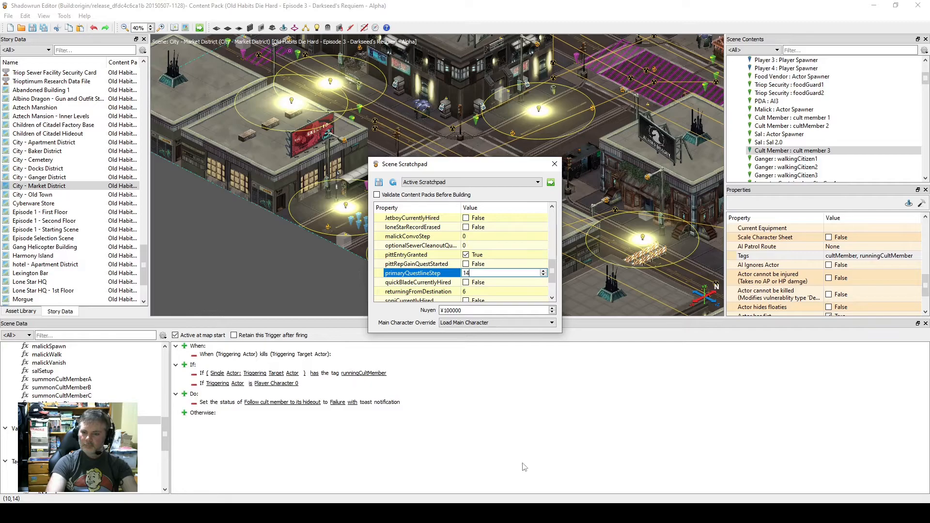
Look up the returningFromDestination location numbers in the Notepad mission plan.
{"action": "key", "text": "alt+Tab"}
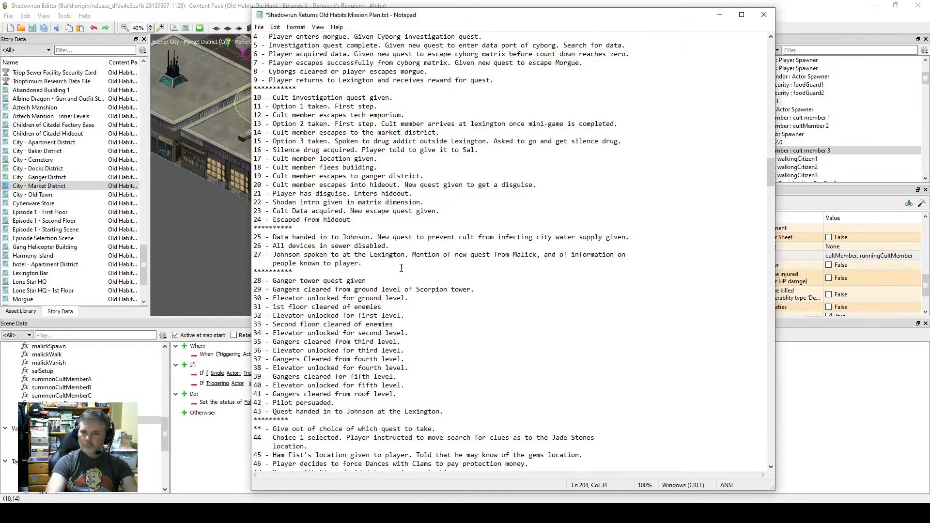
{"action": "scroll", "coordinate": [384, 314], "scroll_direction": "up", "scroll_amount": 20}
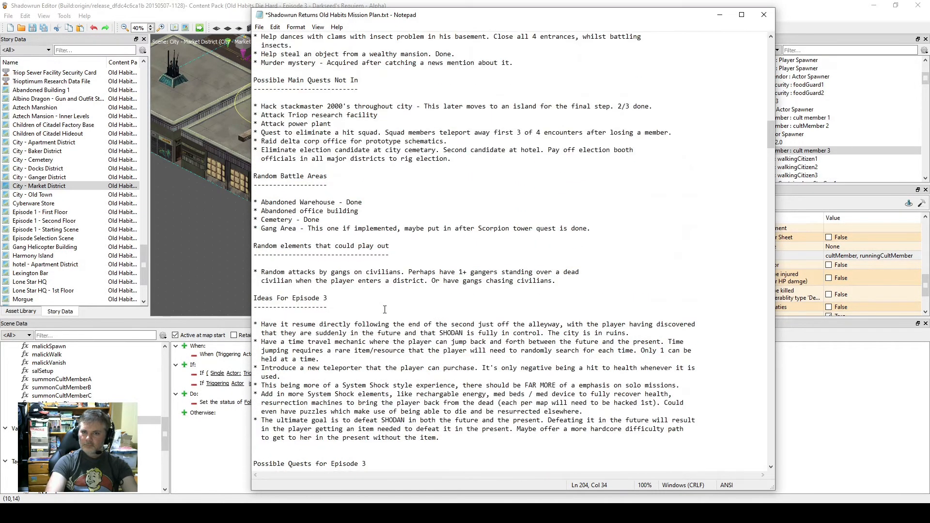
{"action": "scroll", "coordinate": [384, 308], "scroll_direction": "up", "scroll_amount": 20}
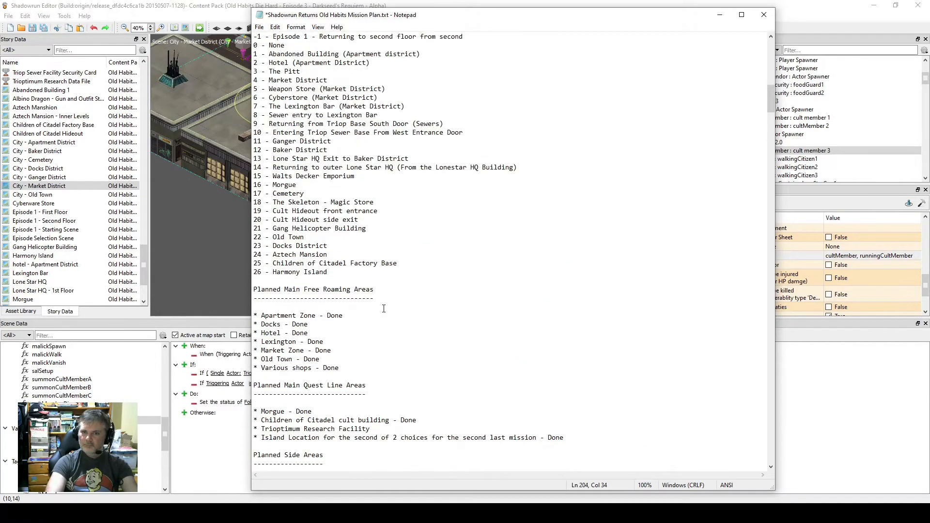
{"action": "scroll", "coordinate": [383, 308], "scroll_direction": "down", "scroll_amount": 2}
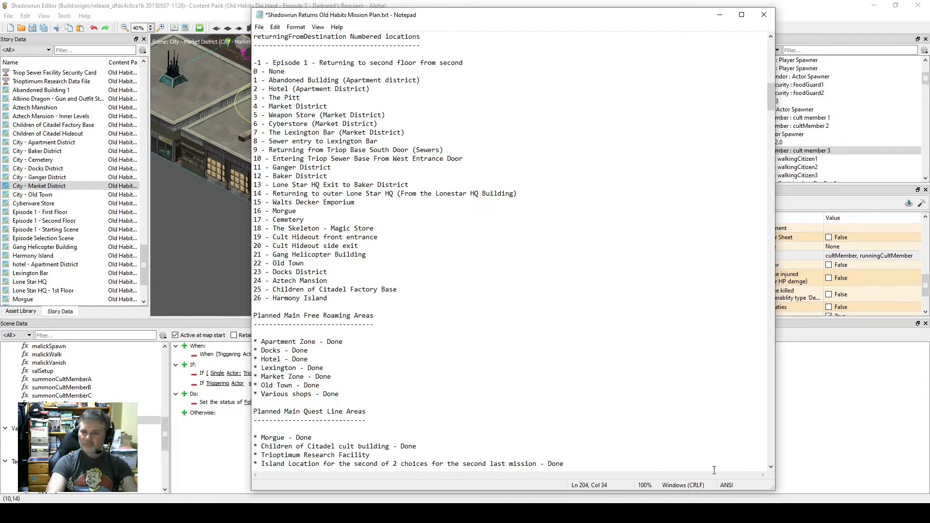
Return to the Scene Scratchpad and set returningFromDestination to 7 for The Lexington Bar.
{"action": "mouse_move", "coordinate": [710, 512]}
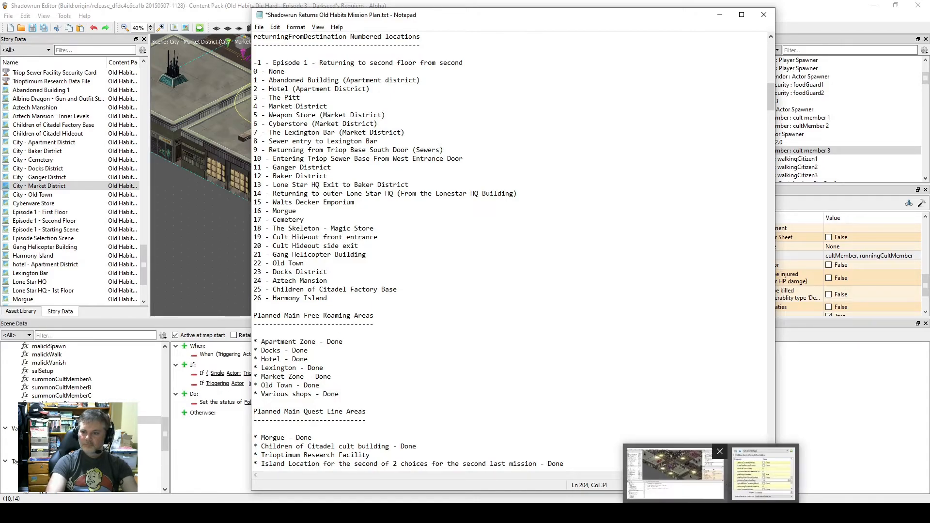
{"action": "left_click", "coordinate": [763, 472]}
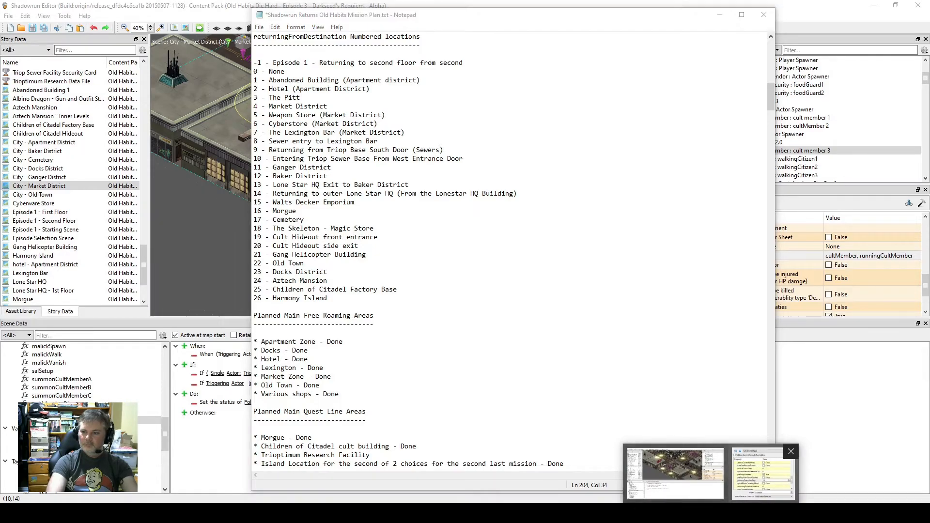
{"action": "left_click", "coordinate": [487, 290]}
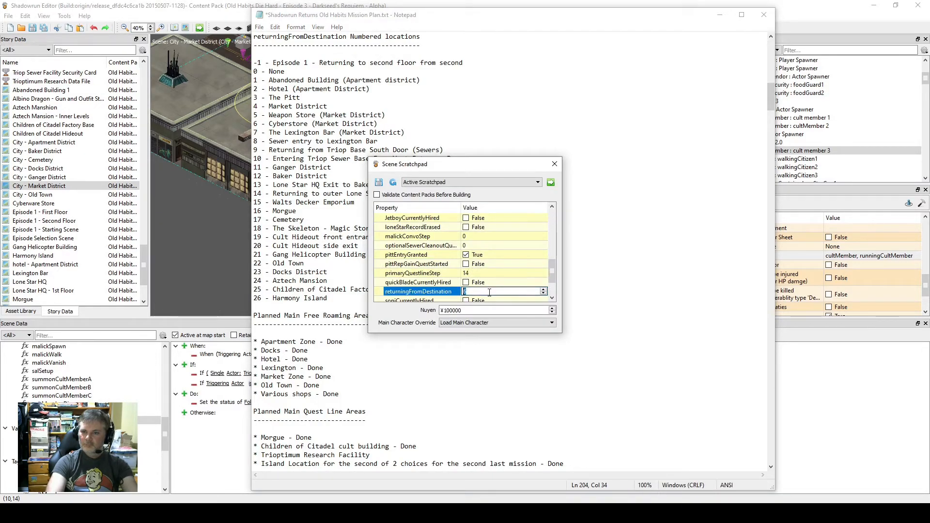
{"action": "type", "text": "7"}
{"action": "key", "text": "Return"}
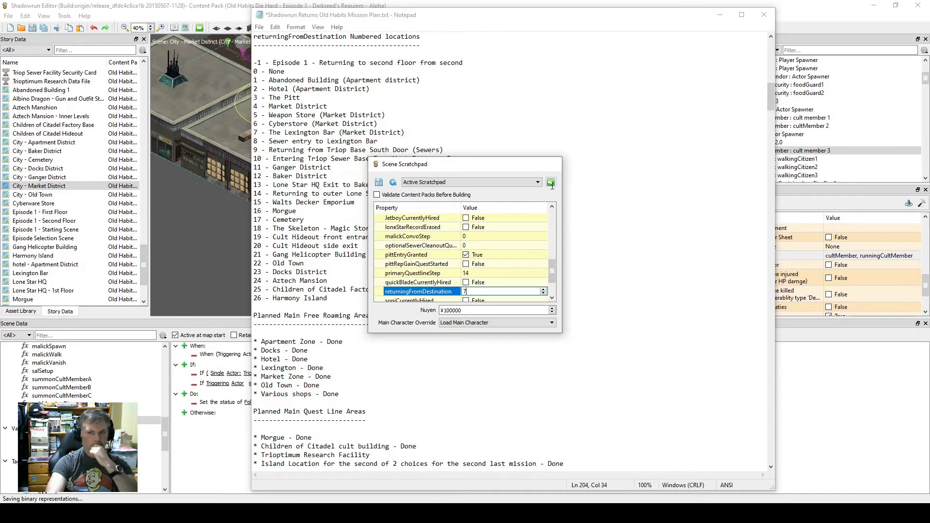
Run the Market District scene with the updated scratchpad values and import the character from the latest save.
{"action": "left_click", "coordinate": [550, 183]}
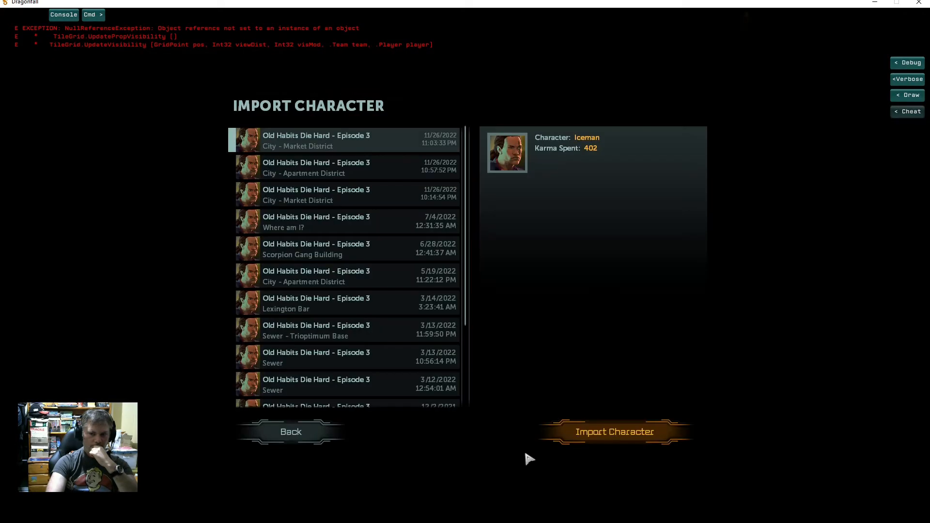
{"action": "left_click", "coordinate": [611, 436]}
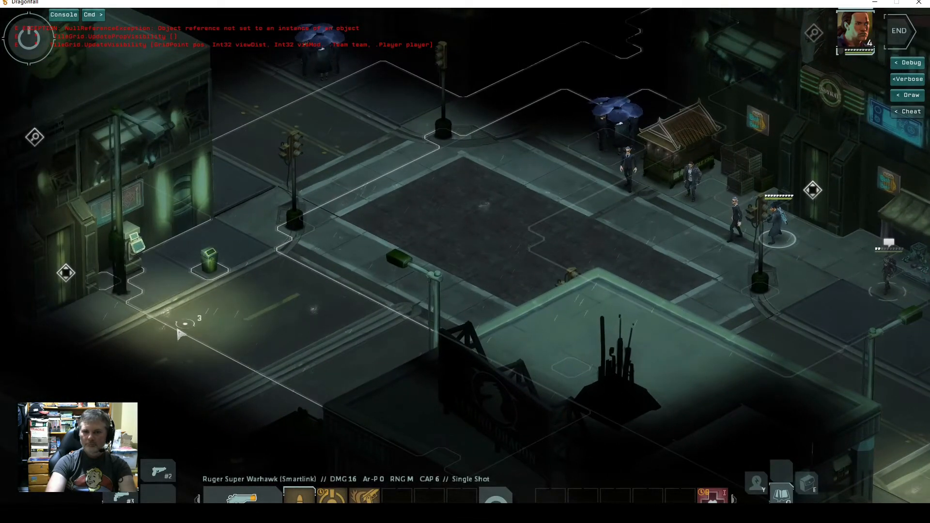
Move the player across the street to the lamp post outside the tech emporium and shoot the escaping cult member.
{"action": "left_click", "coordinate": [149, 304]}
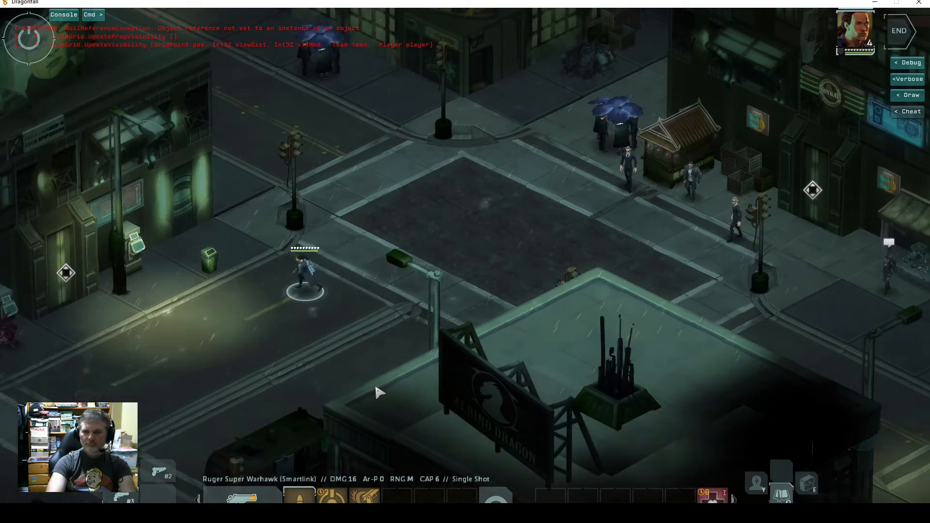
{"action": "key", "text": "a"}
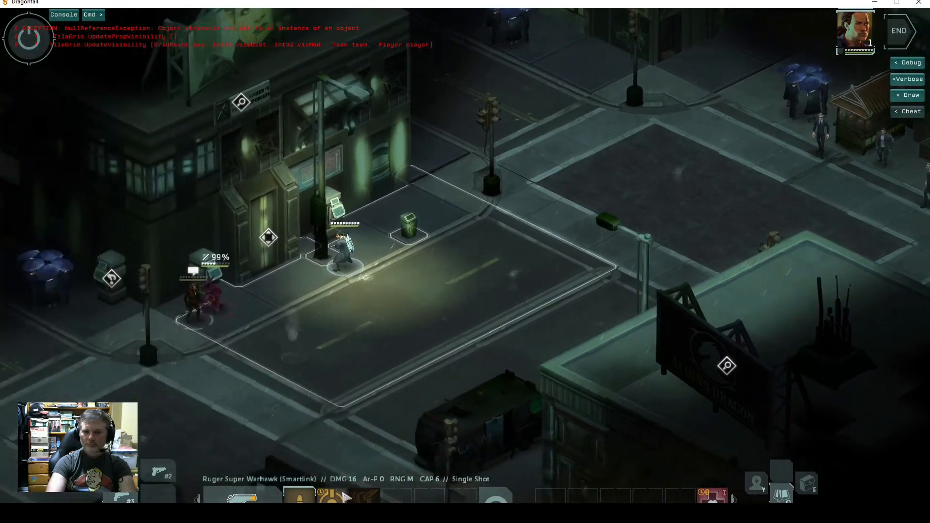
{"action": "left_click", "coordinate": [332, 495]}
{"action": "left_click", "coordinate": [246, 313]}
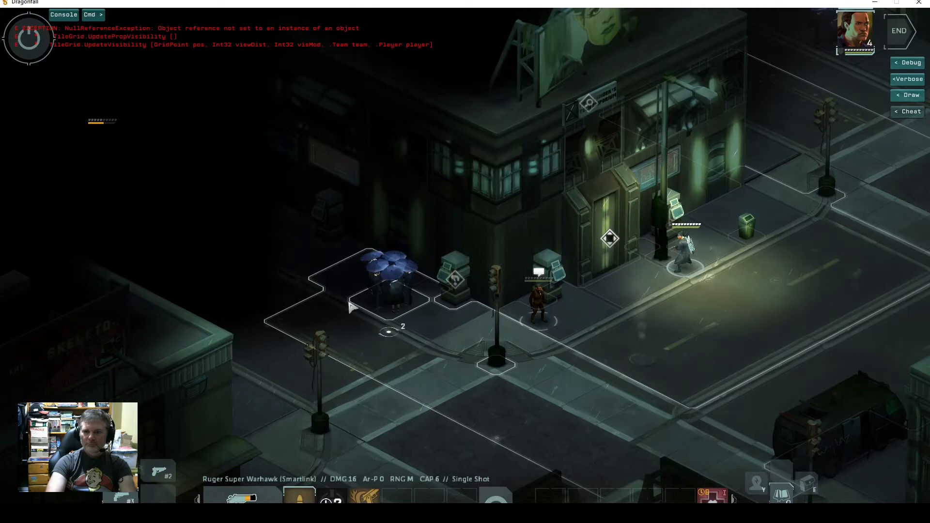
Chase the cult member past the umbrella group and shoot it again with the Ruger Super Warhawk.
{"action": "left_click", "coordinate": [323, 277]}
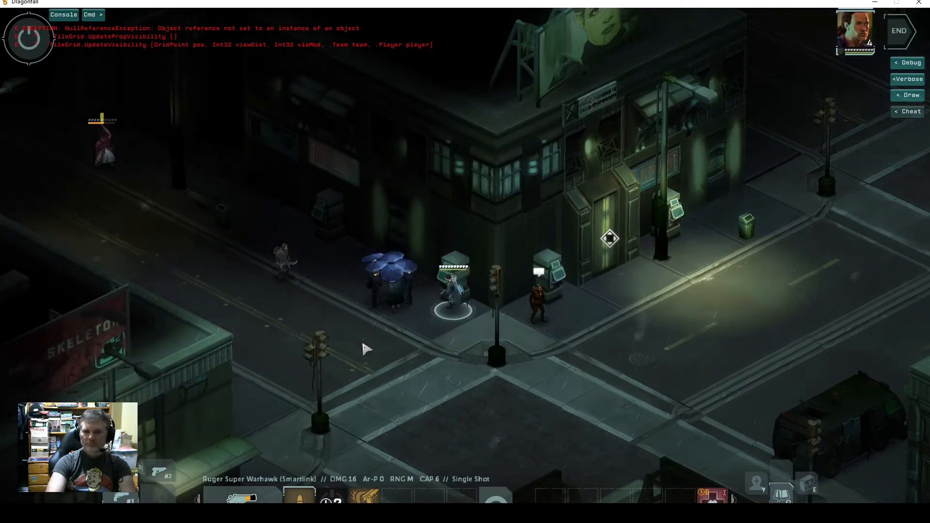
{"action": "key", "text": "a"}
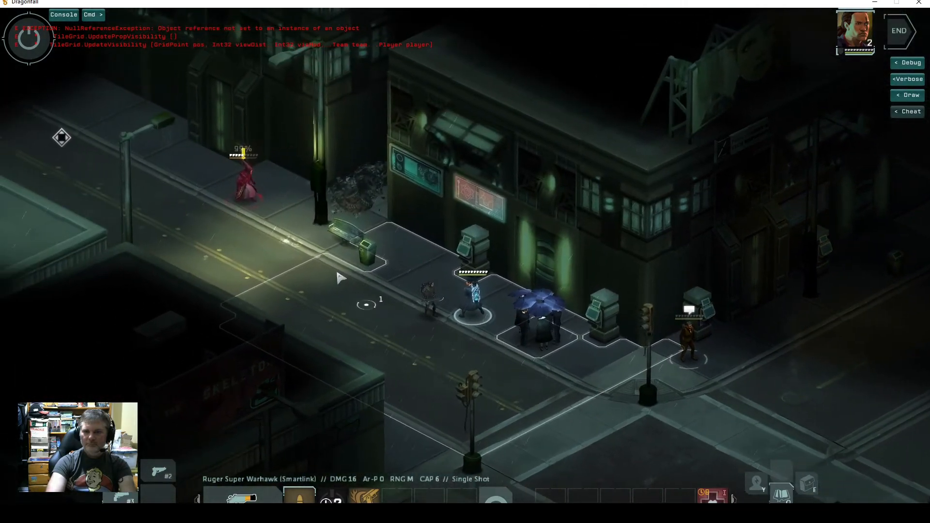
{"action": "left_click", "coordinate": [246, 202]}
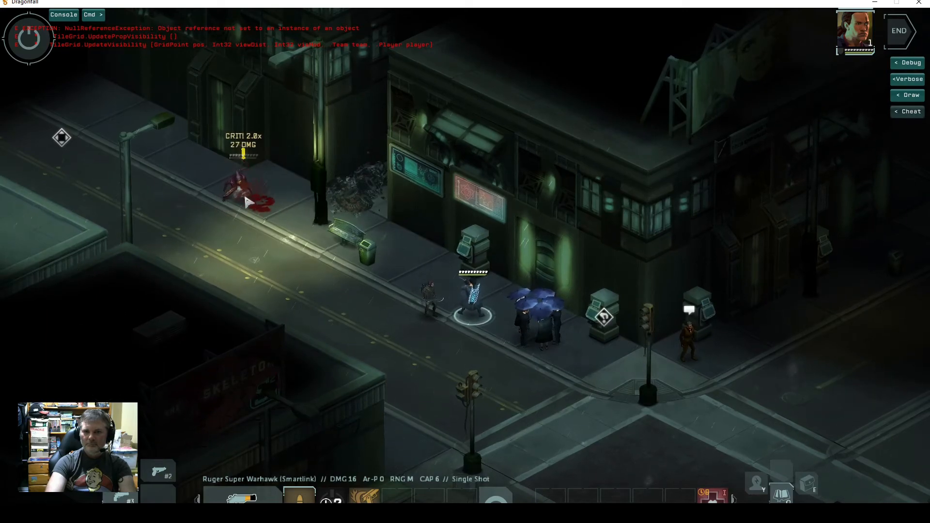
Shoot the wounded cult member on the far sidewalk once more and switch back to the Shadowrun Editor.
{"action": "left_click", "coordinate": [244, 200]}
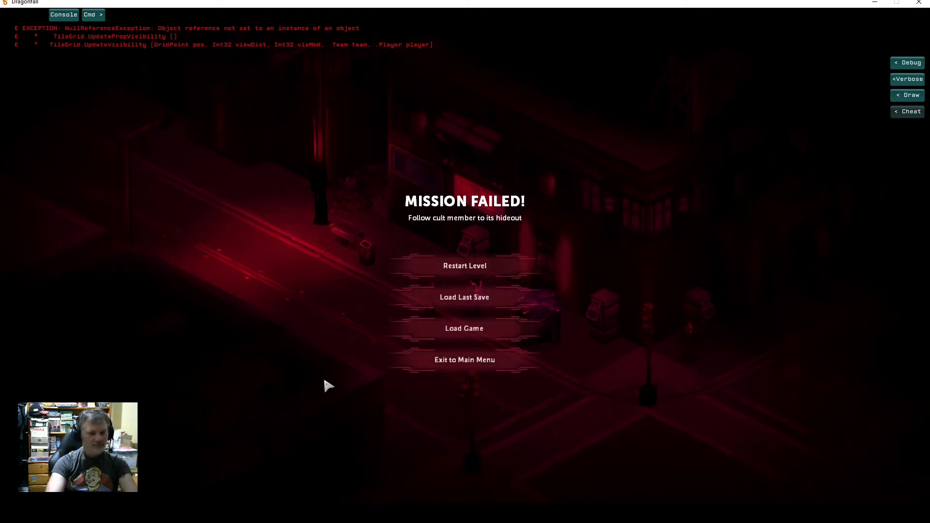
{"action": "key", "text": "alt+Tab"}
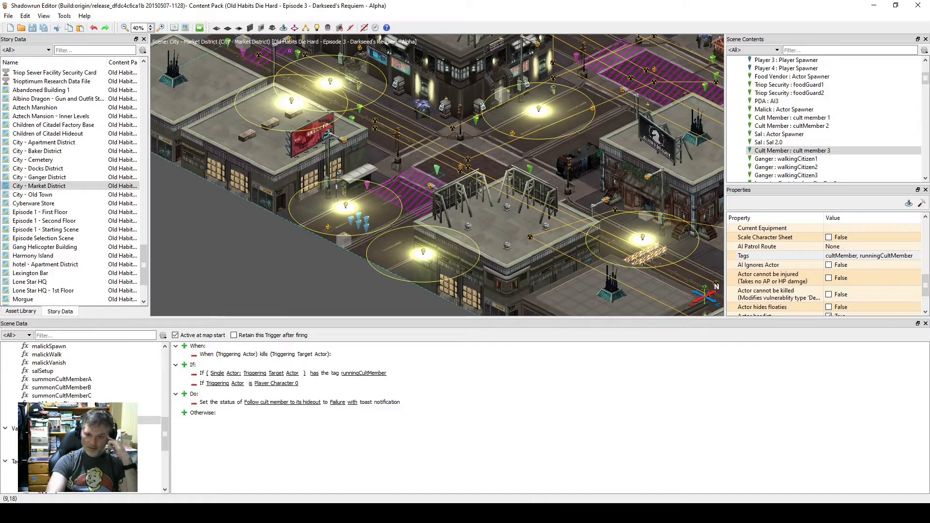
Switch to the Shadowrun Returns Old Habits Mission Plan in Notepad and look up the cult member escape entries among the primary quest line steps.
{"action": "key", "text": "alt+Tab"}
{"action": "scroll", "coordinate": [402, 215], "scroll_direction": "down", "scroll_amount": 20}
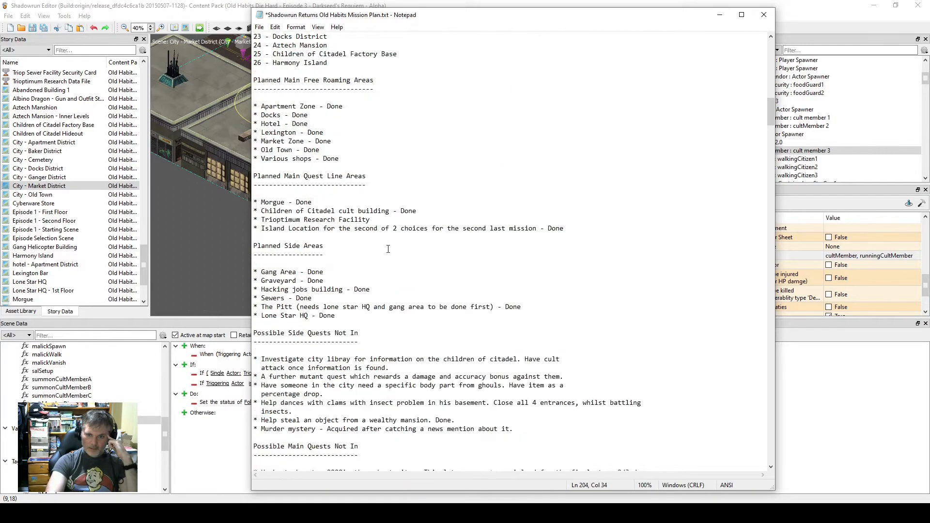
{"action": "scroll", "coordinate": [386, 249], "scroll_direction": "down", "scroll_amount": 10}
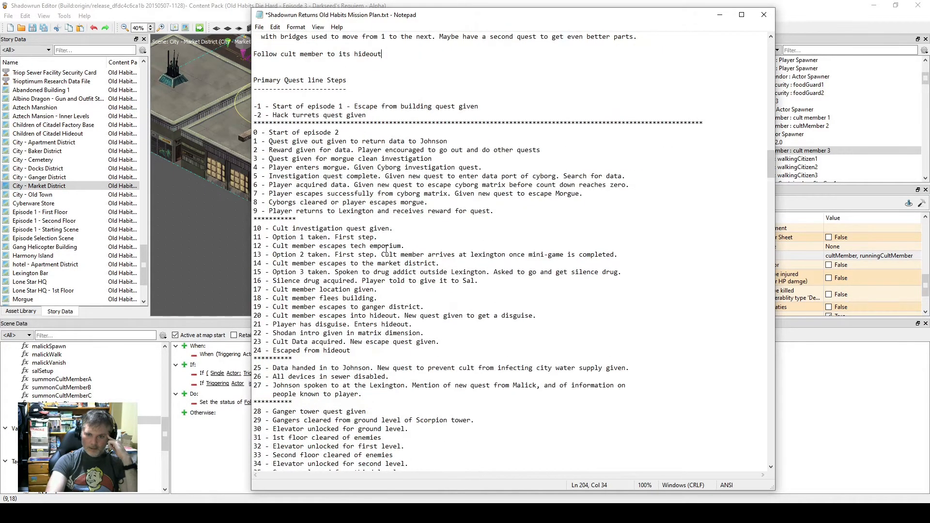
{"action": "scroll", "coordinate": [341, 294], "scroll_direction": "down", "scroll_amount": 1}
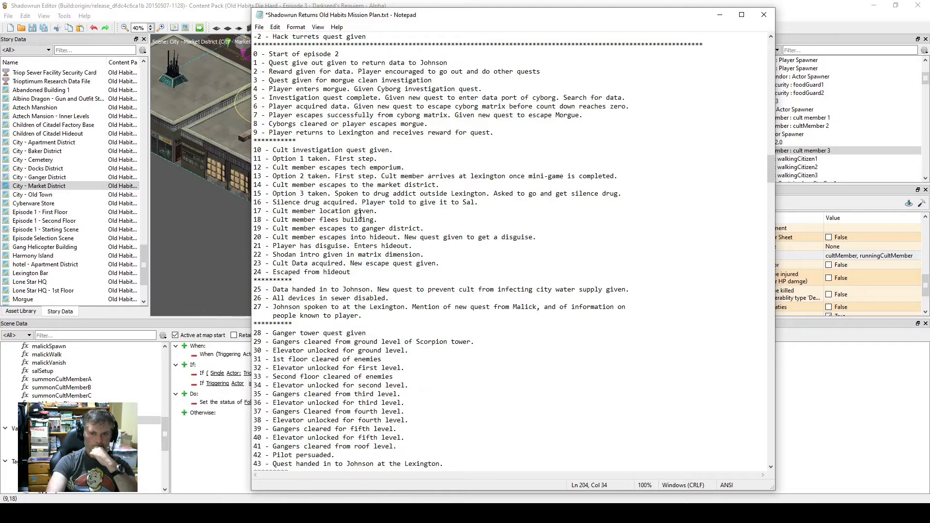
{"action": "left_click", "coordinate": [719, 14]}
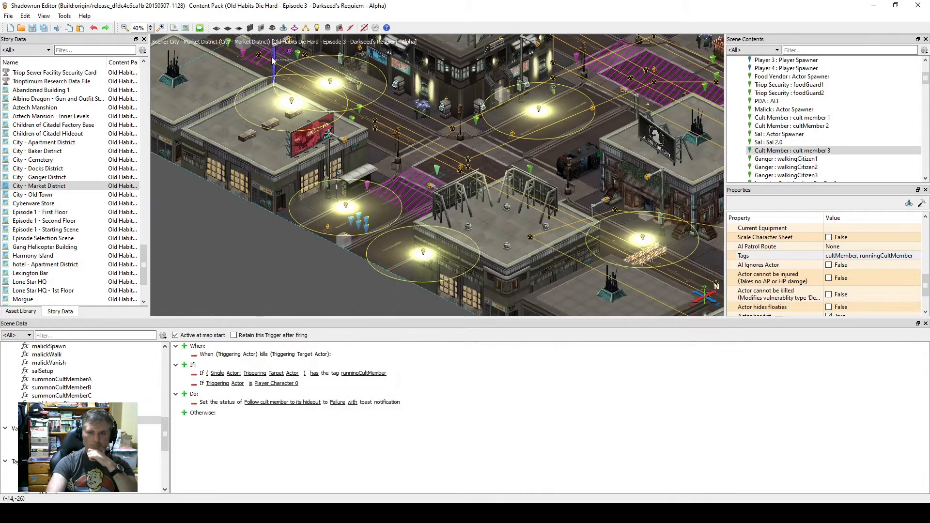
Set primaryQuestlineStep to 18 in the Scene Scratchpad and run the Market District scene.
{"action": "left_click", "coordinate": [200, 28]}
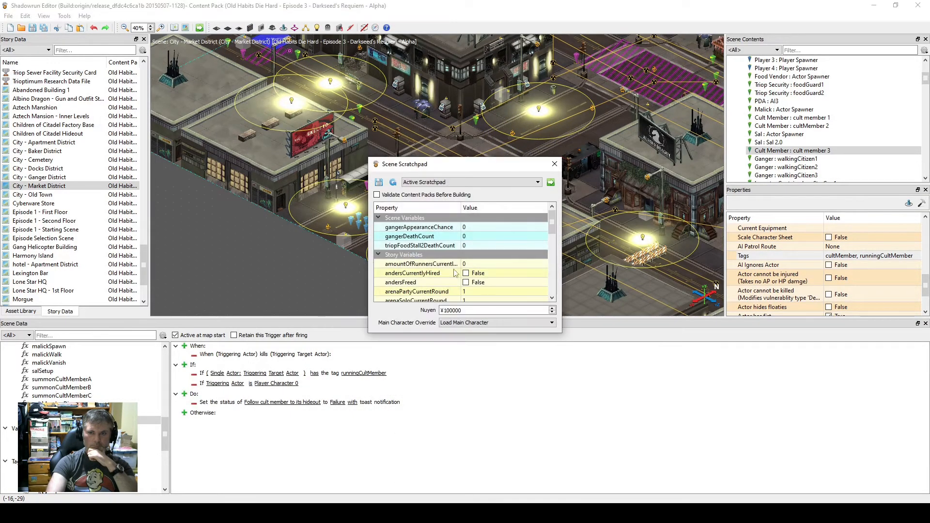
{"action": "left_click_drag", "start_coordinate": [553, 222], "coordinate": [552, 276]}
{"action": "left_click", "coordinate": [484, 255]}
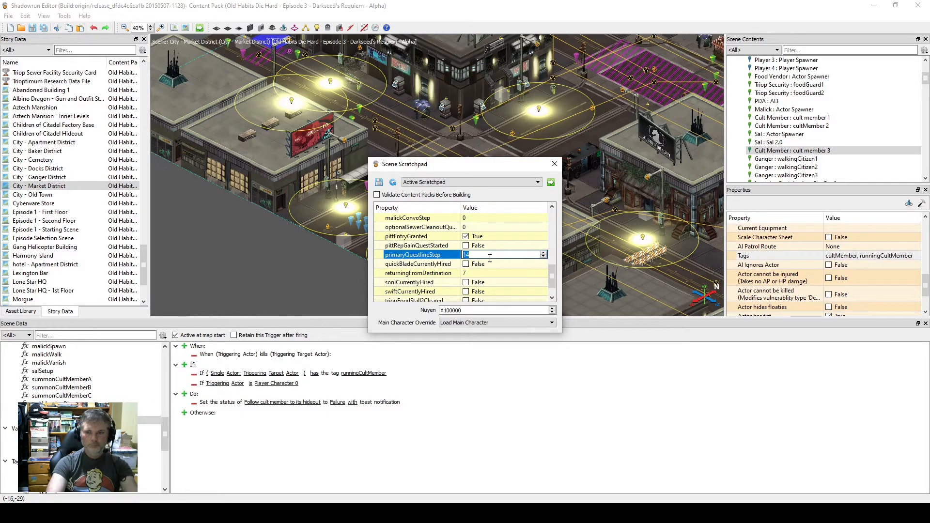
{"action": "type", "text": "1"}
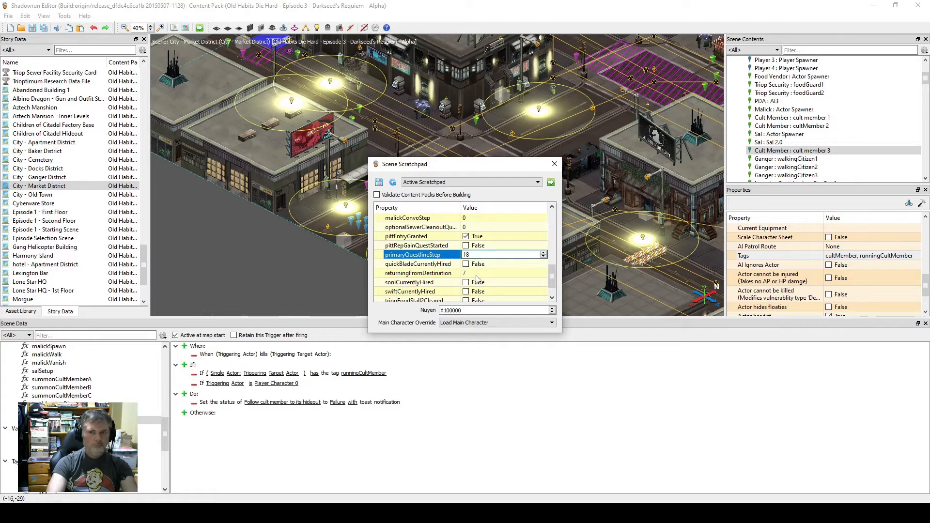
{"action": "left_click", "coordinate": [476, 275]}
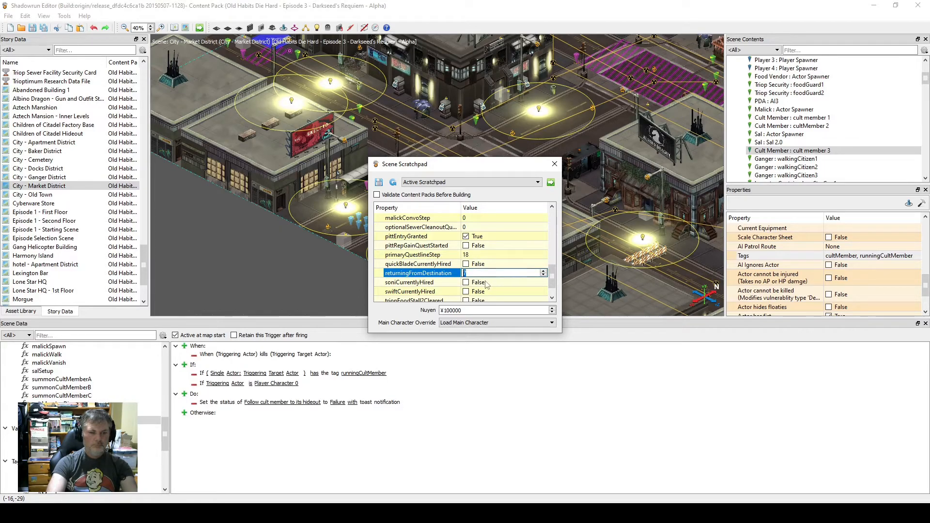
{"action": "left_click", "coordinate": [550, 182]}
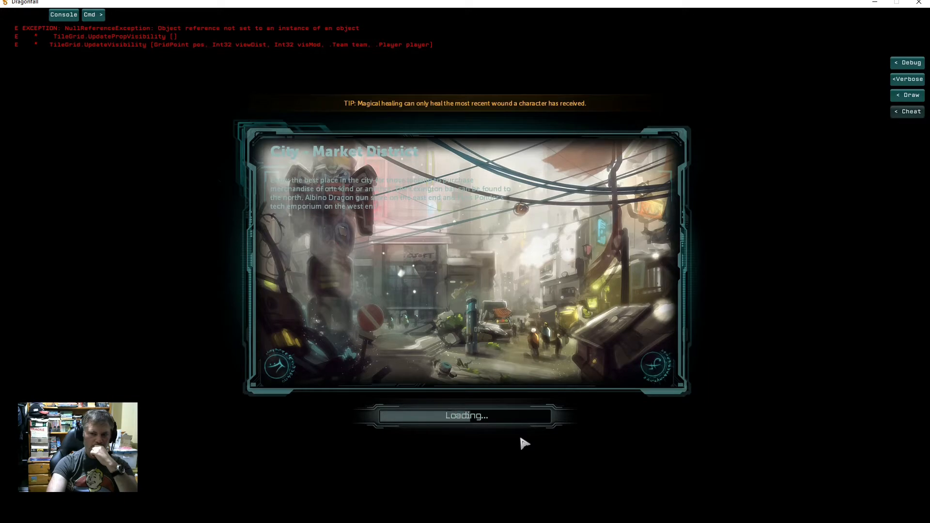
{"action": "left_click", "coordinate": [598, 436]}
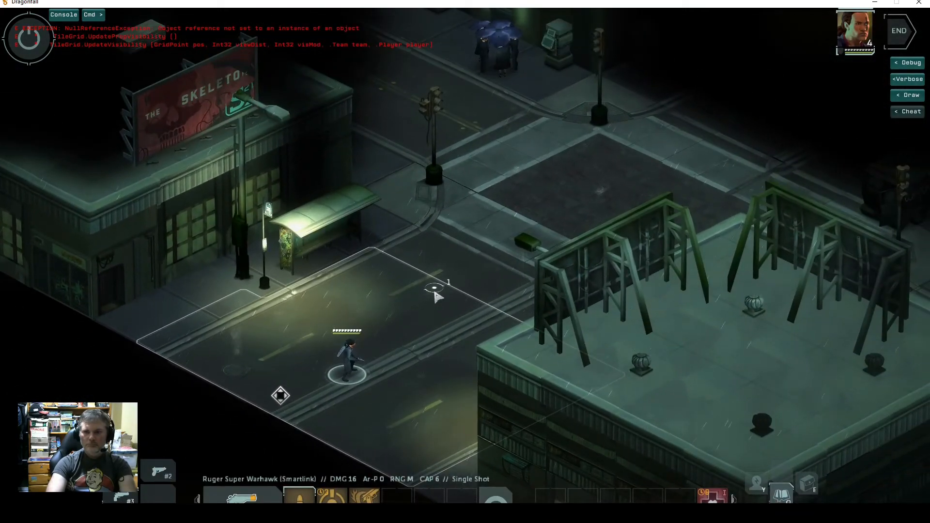
Move the player up the street past the bus stop to the traffic light beside the Skeleton billboard building.
{"action": "left_click", "coordinate": [435, 292]}
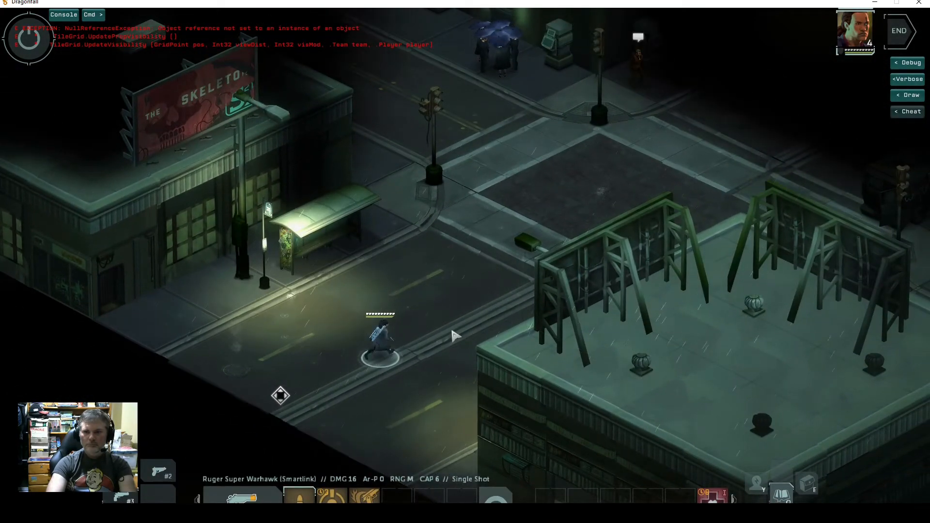
{"action": "key", "text": "w"}
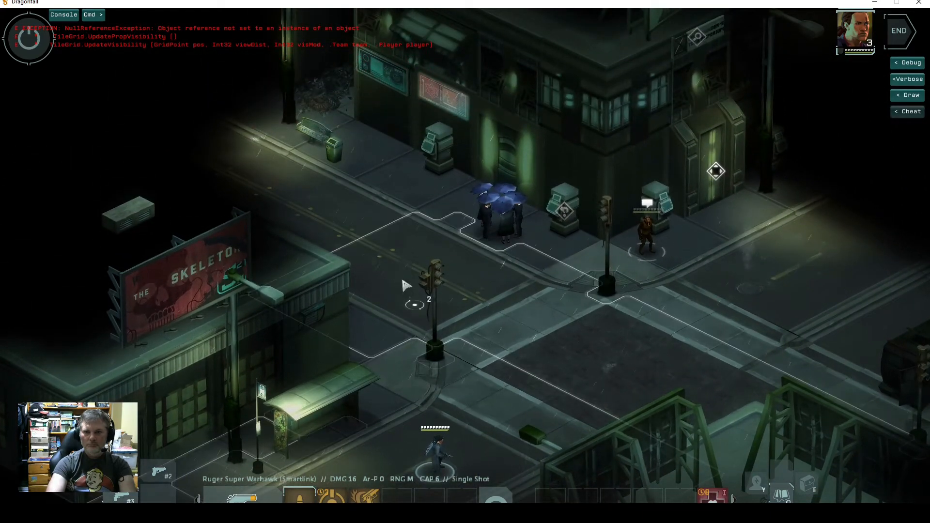
{"action": "left_click", "coordinate": [415, 352]}
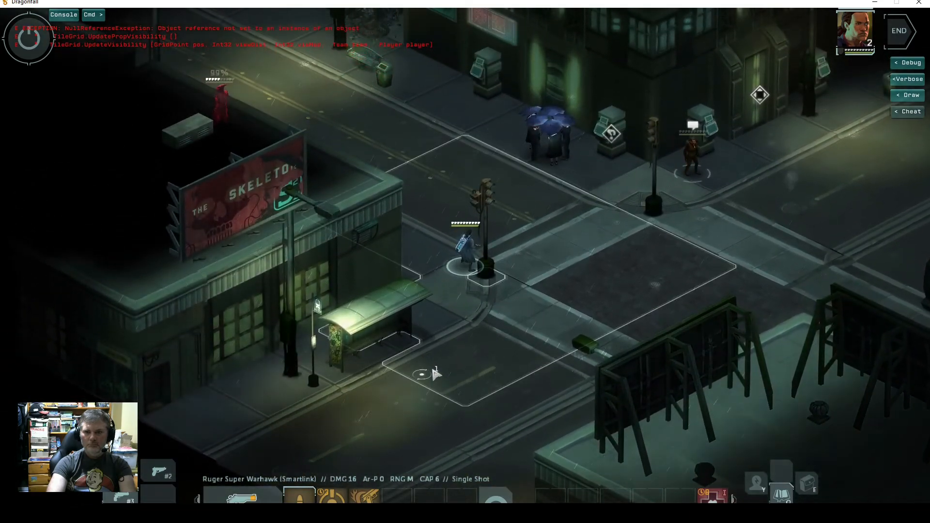
Shoot the running cult member behind the Skeleton billboard with the Ruger Super Warhawk's Deadeye Shot.
{"action": "key", "text": "w"}
{"action": "key", "text": "a"}
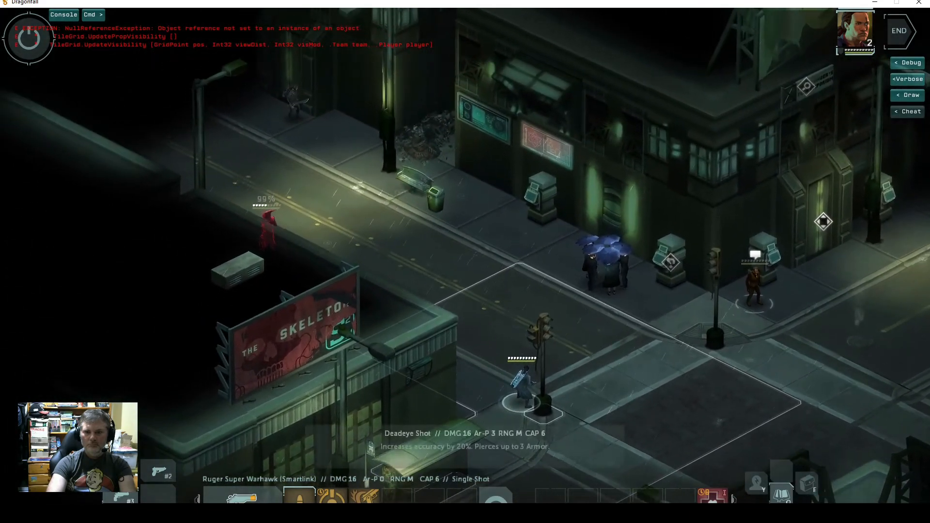
{"action": "left_click", "coordinate": [300, 497]}
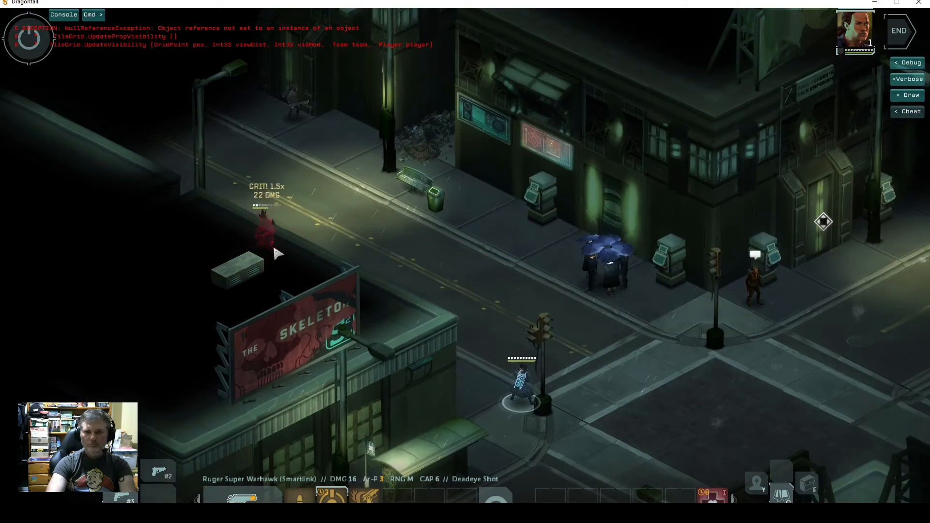
{"action": "left_click", "coordinate": [274, 251]}
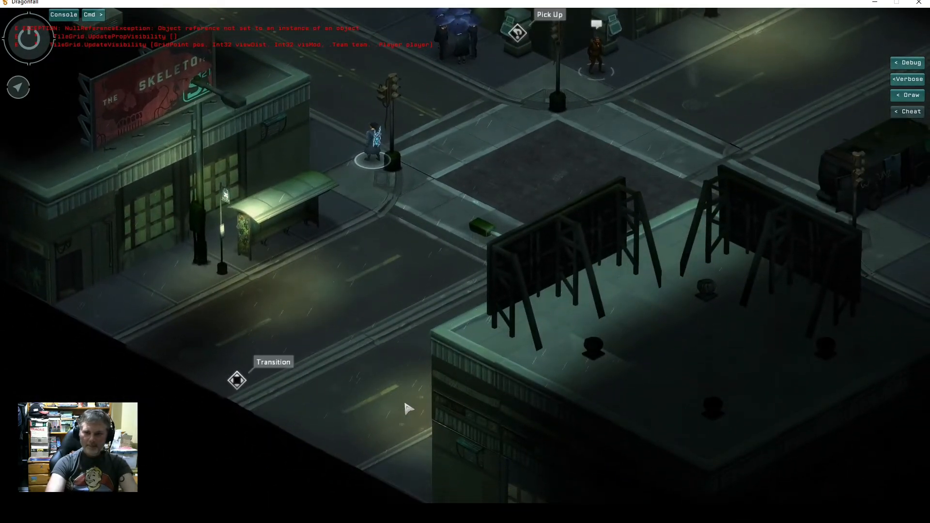
Switch back to the Shadowrun Editor and open the character sheet of cult member 3 for editing.
{"action": "key", "text": "alt+Tab"}
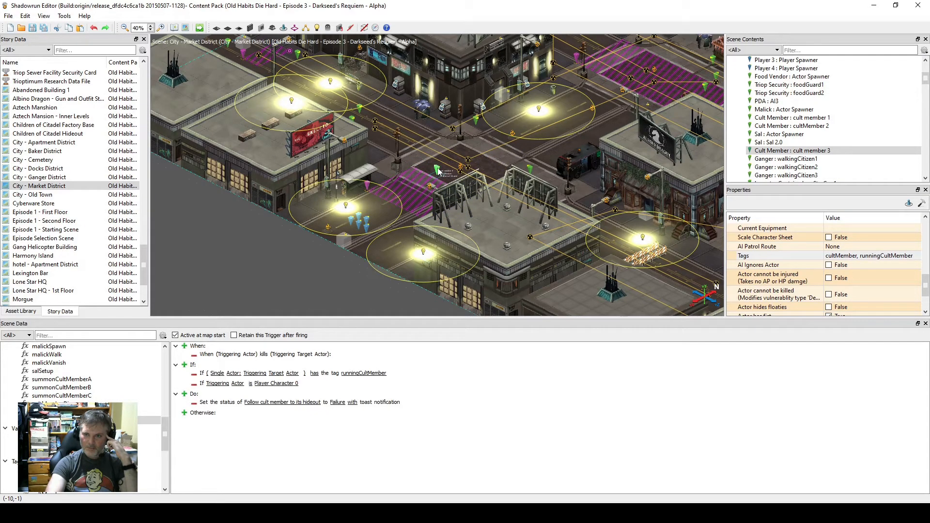
{"action": "scroll", "coordinate": [438, 170], "scroll_direction": "up", "scroll_amount": 5}
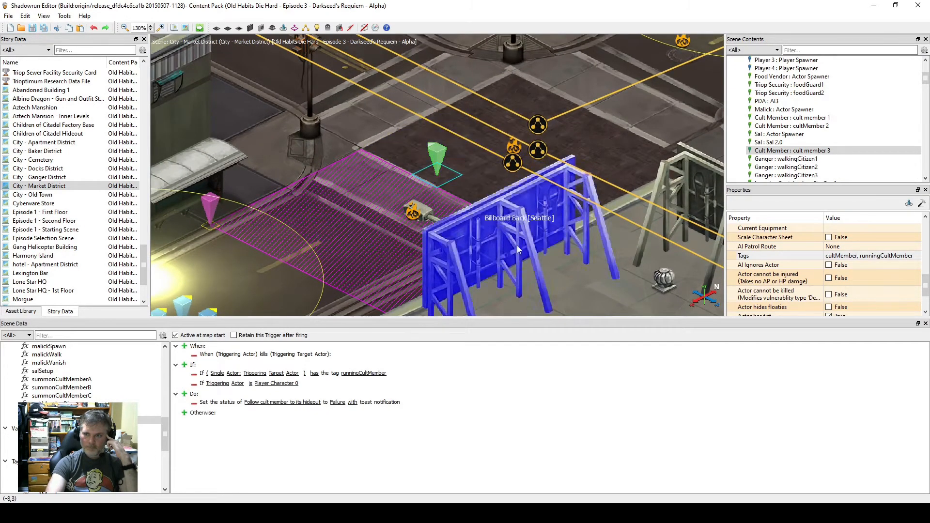
{"action": "left_click", "coordinate": [909, 203]}
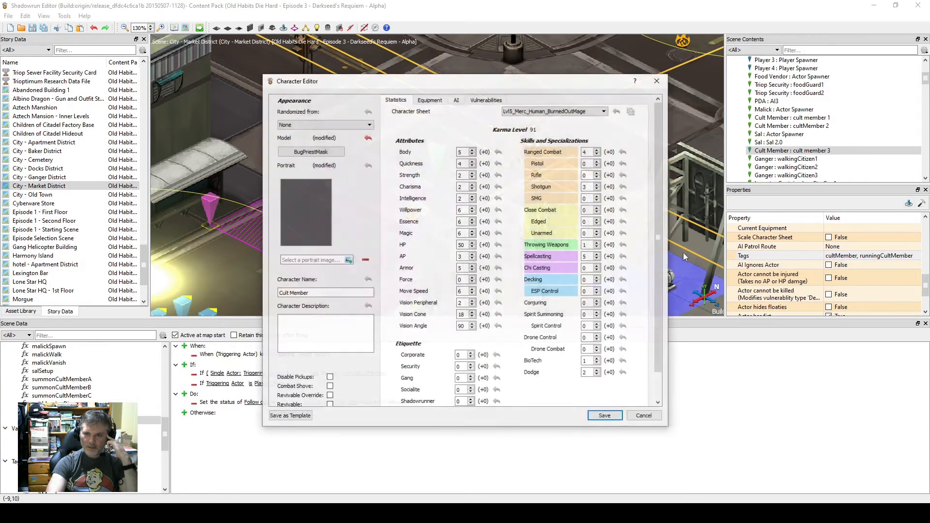
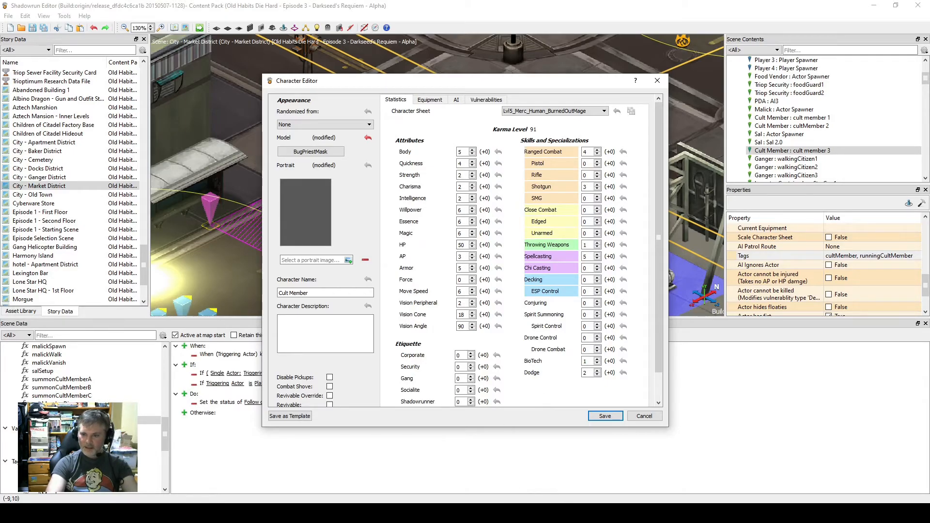
In the Notepad mission plan, replace the note "Follow cult member to its hideout" with the cult member's HP value 50.
{"action": "left_click", "coordinate": [513, 512]}
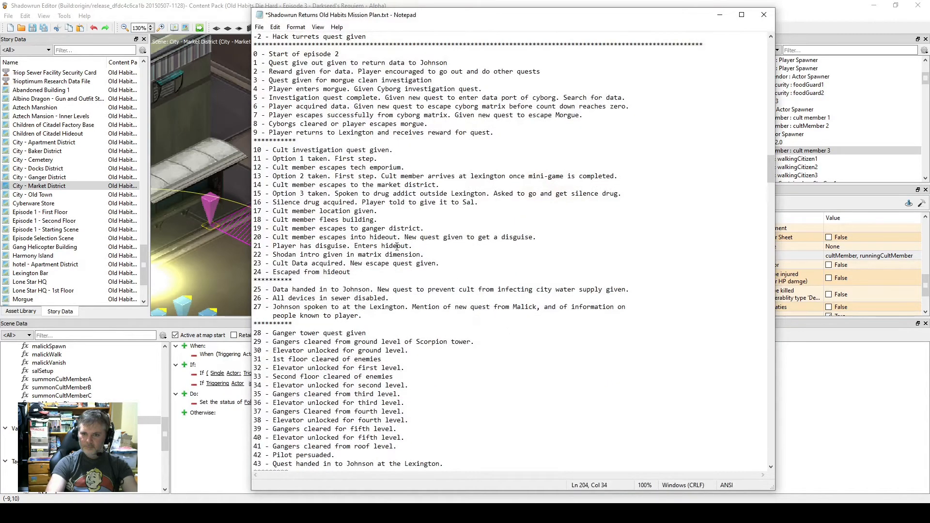
{"action": "scroll", "coordinate": [396, 247], "scroll_direction": "up", "scroll_amount": 7}
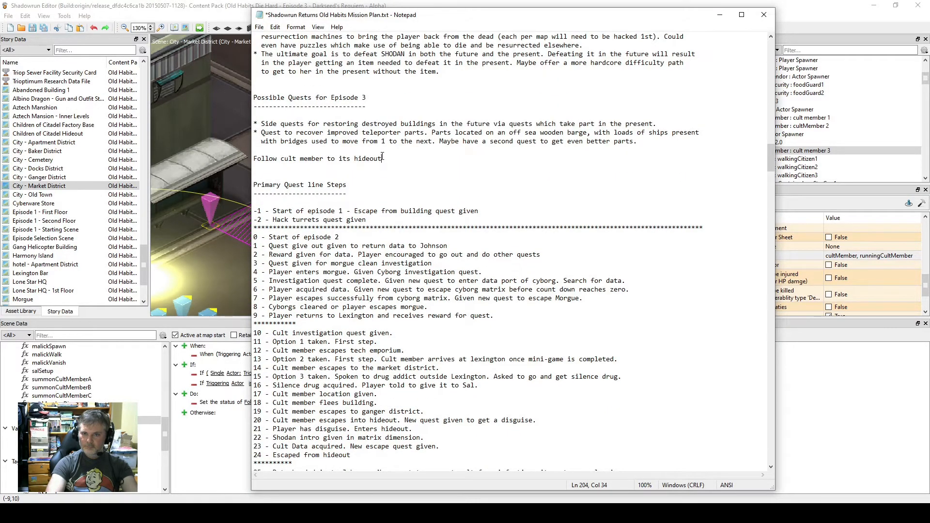
{"action": "left_click_drag", "start_coordinate": [382, 159], "coordinate": [251, 158]}
{"action": "type", "text": "50"}
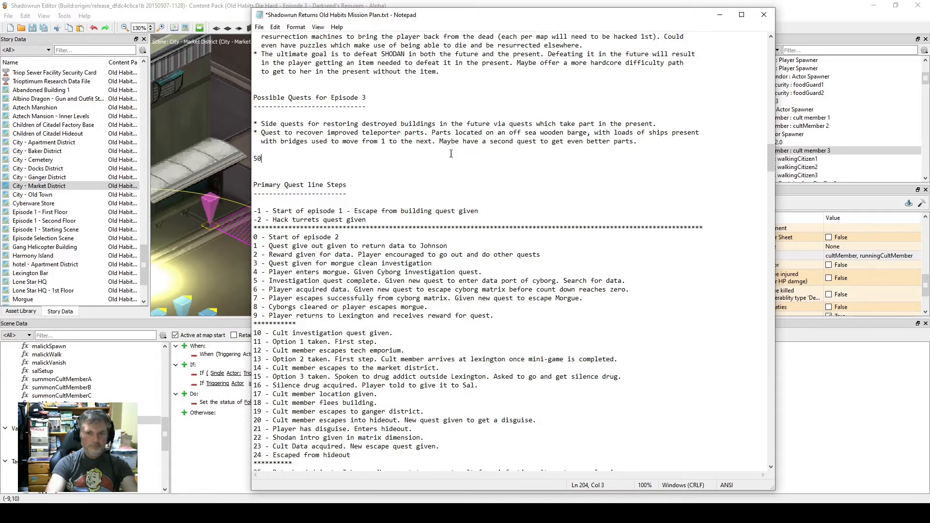
{"action": "left_click", "coordinate": [719, 15]}
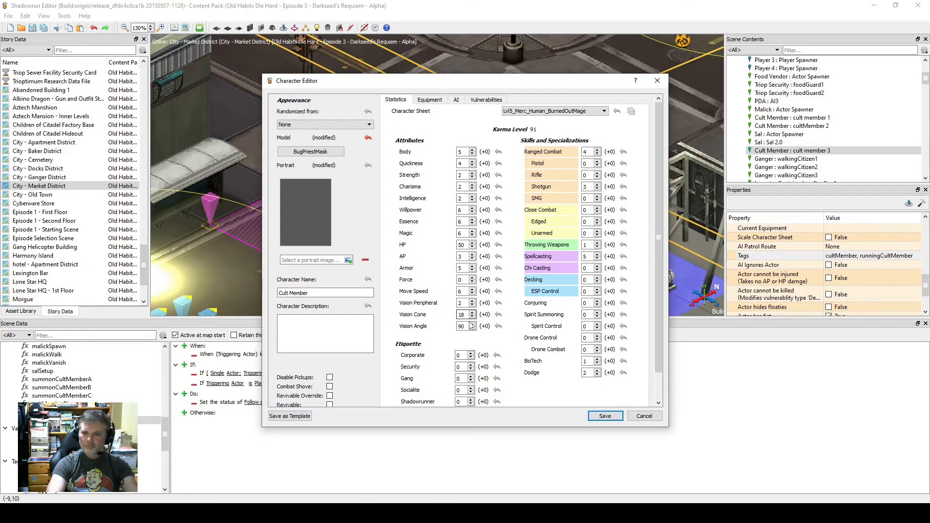
Set the HP of cult member 3 to 1 in the Character Editor and save the character.
{"action": "double_click", "coordinate": [461, 245]}
{"action": "type", "text": "1"}
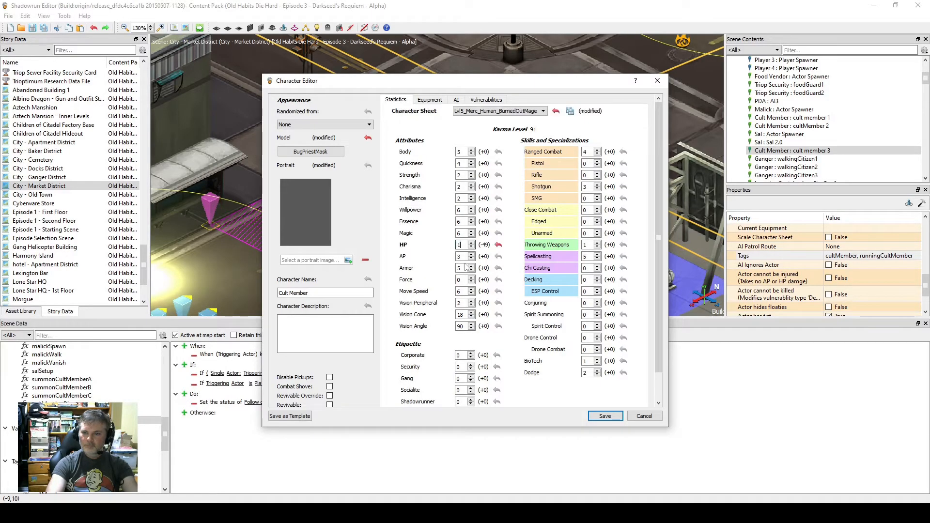
{"action": "left_click", "coordinate": [604, 417]}
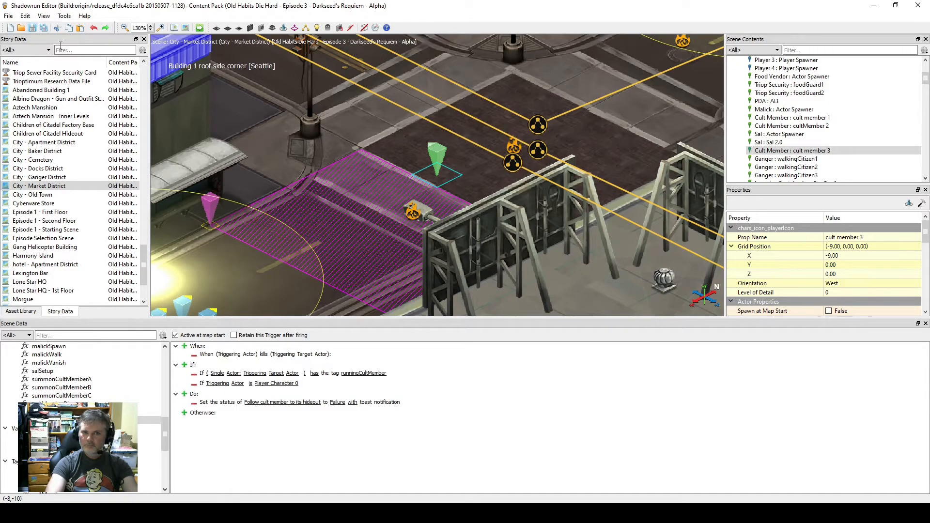
Run the Market District scene again from the Scene Scratchpad with its current values.
{"action": "left_click", "coordinate": [199, 28]}
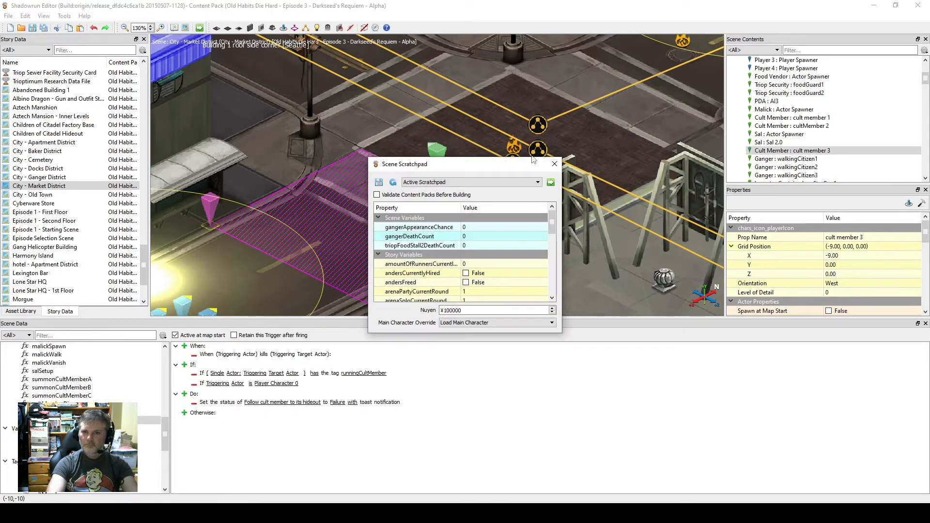
{"action": "left_click", "coordinate": [551, 183]}
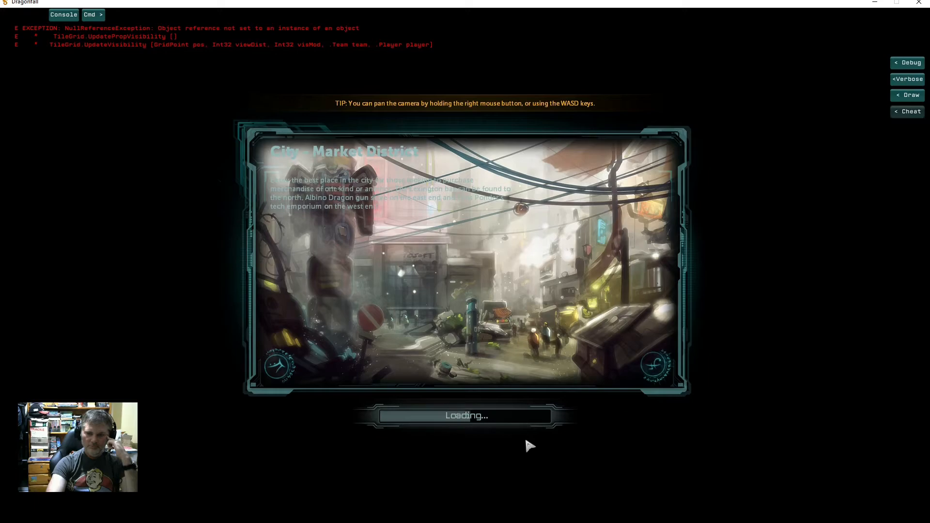
{"action": "left_click", "coordinate": [592, 436]}
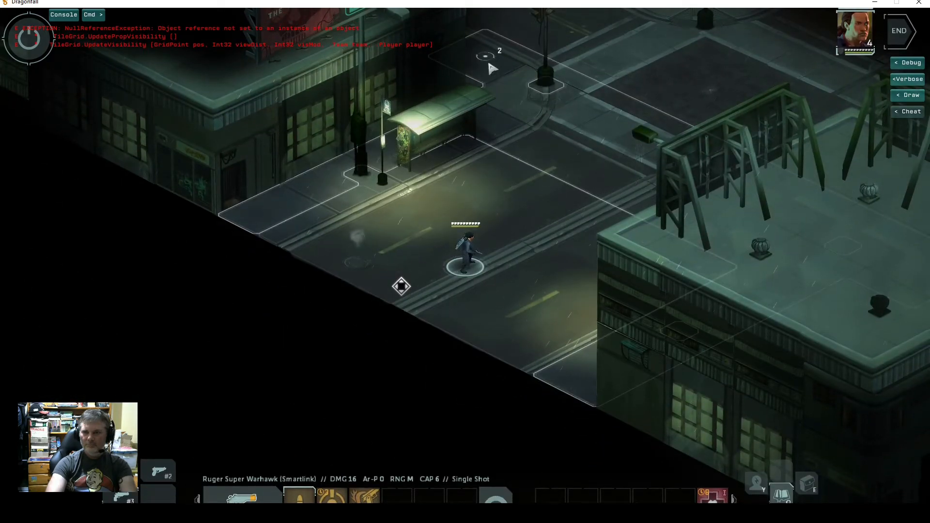
Move the player past the bus stop to the corner of the Skeleton billboard building, in view of the cult member.
{"action": "left_click_drag", "start_coordinate": [499, 183], "coordinate": [453, 270]}
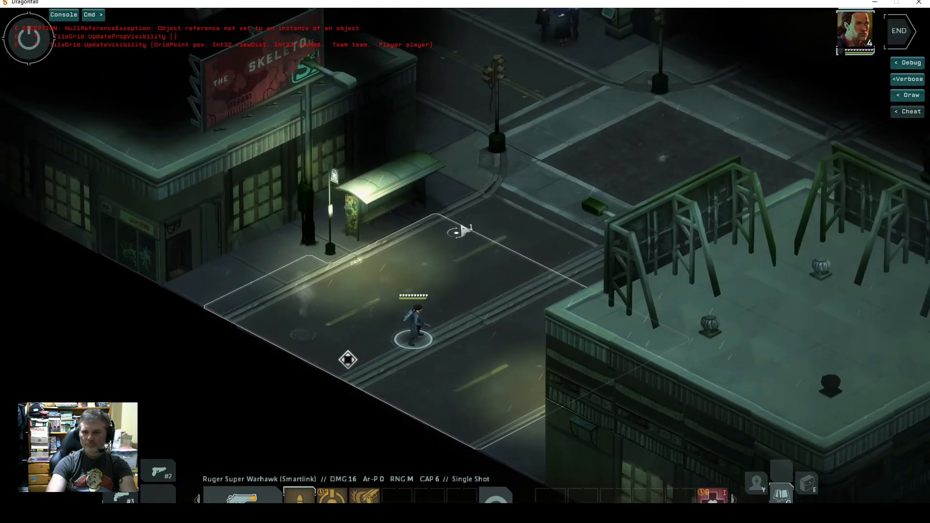
{"action": "left_click", "coordinate": [442, 220]}
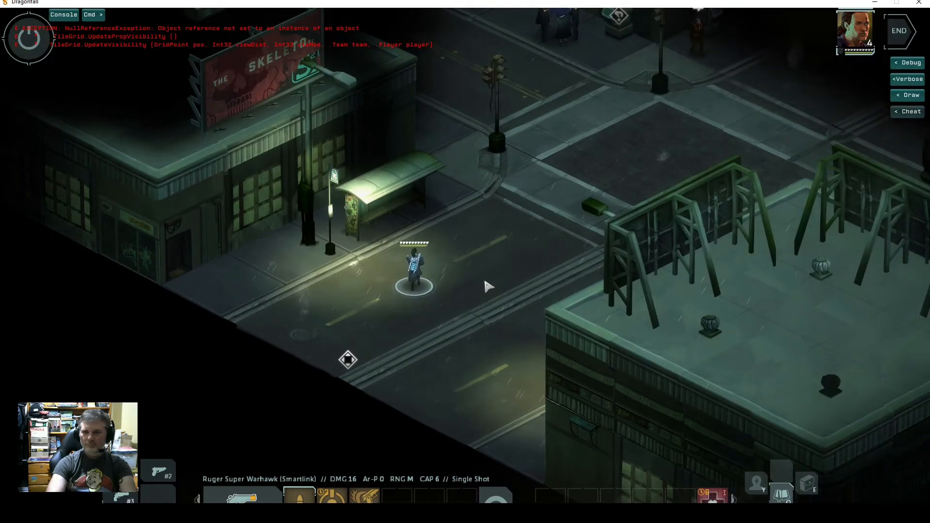
{"action": "key", "text": "w"}
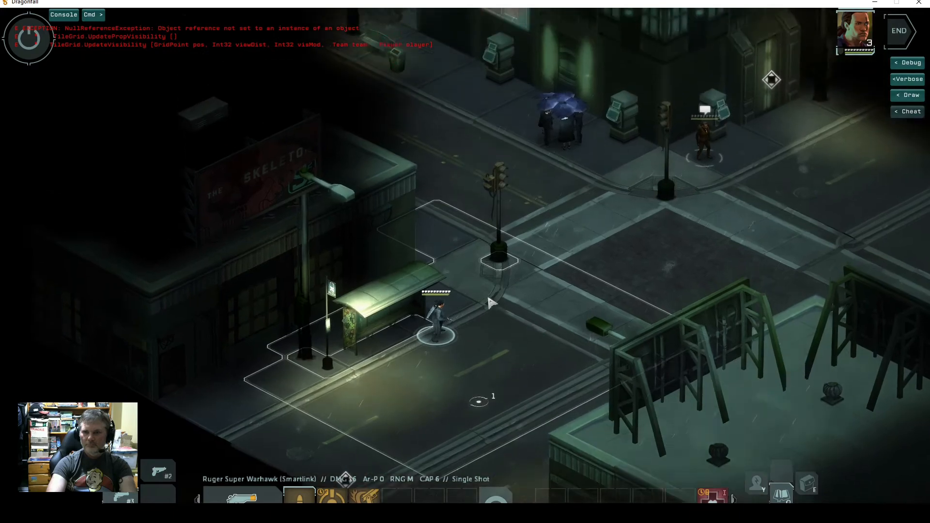
{"action": "left_click", "coordinate": [442, 281]}
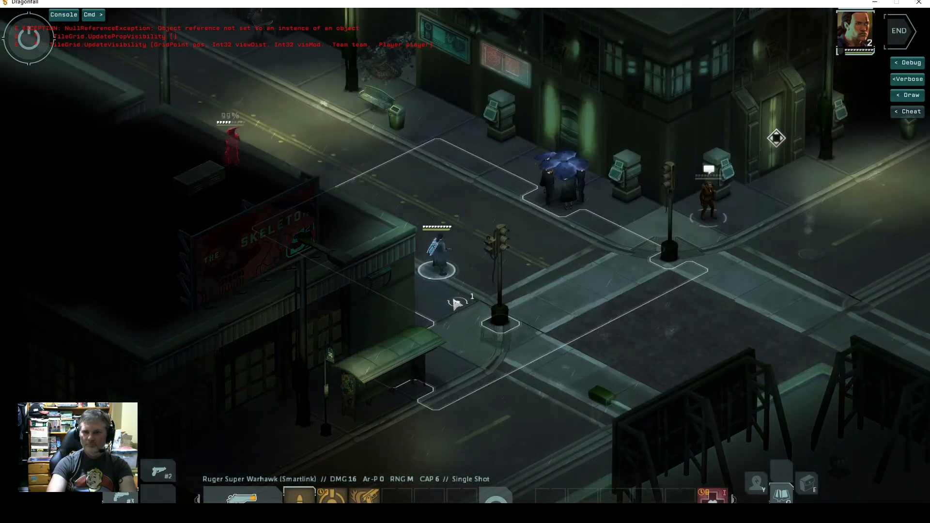
Shoot the red-robed cult member standing beyond the Skeleton billboard building with the Ruger Super Warhawk.
{"action": "key", "text": "a"}
{"action": "key", "text": "w"}
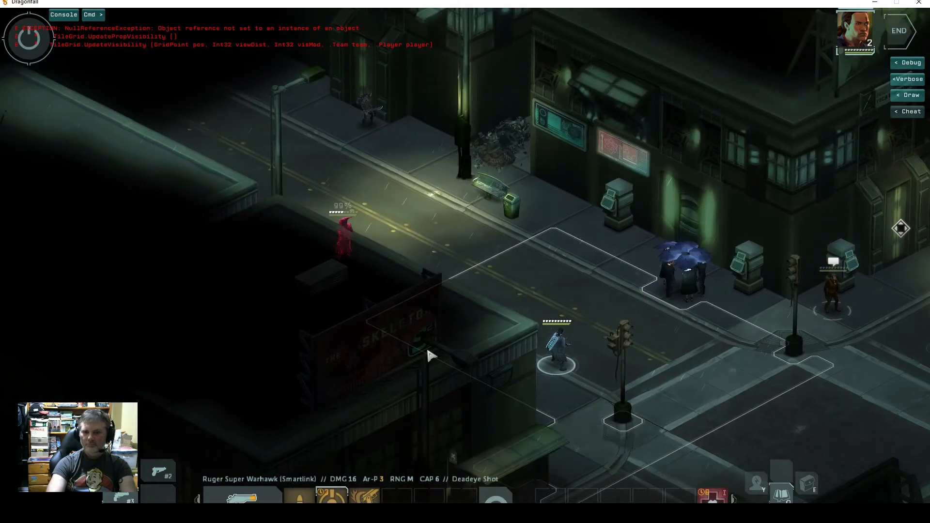
{"action": "left_click", "coordinate": [347, 249]}
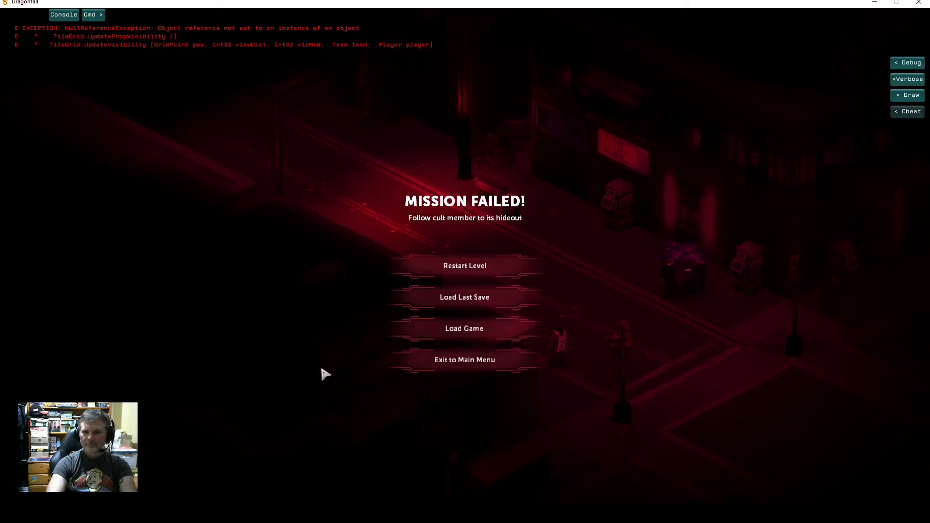
Switch back to the Shadowrun Editor, set the HP of cult member 3 to 50 and save the character.
{"action": "key", "text": "alt+Tab"}
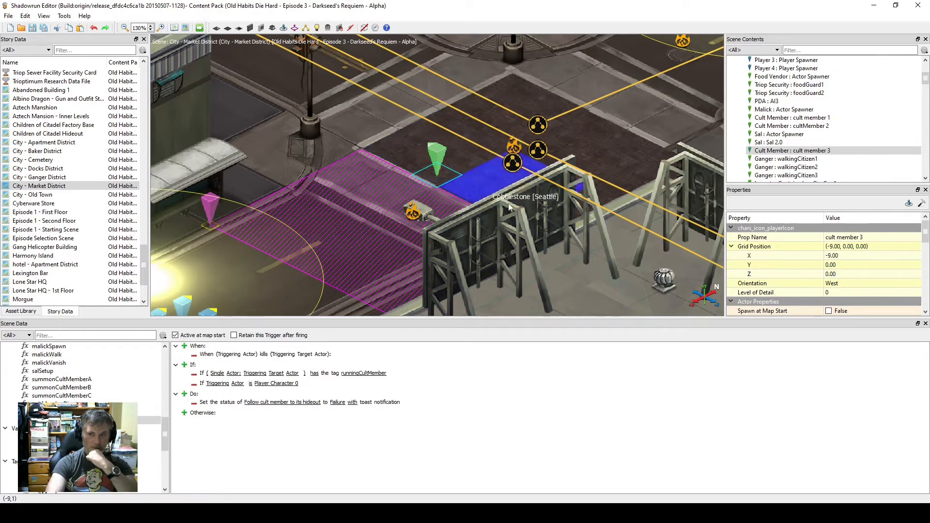
{"action": "left_click", "coordinate": [908, 204]}
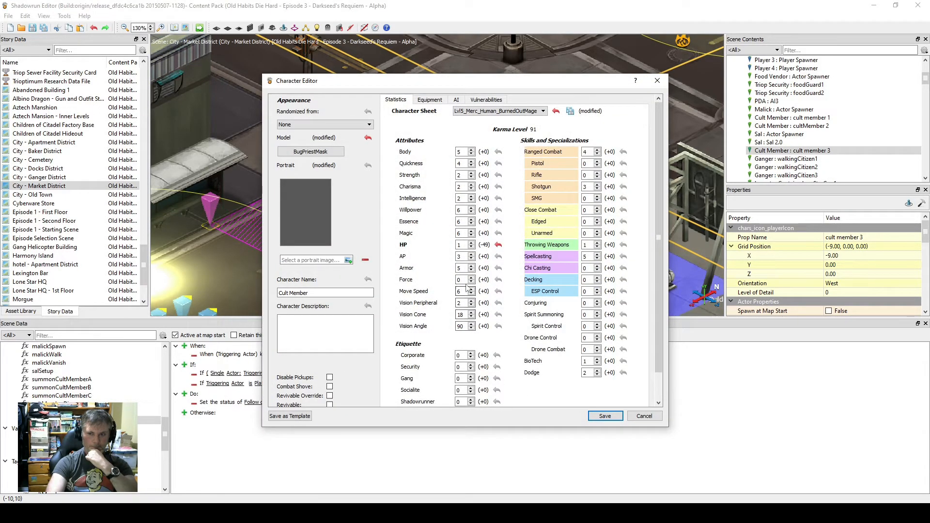
{"action": "double_click", "coordinate": [458, 244]}
{"action": "type", "text": "50"}
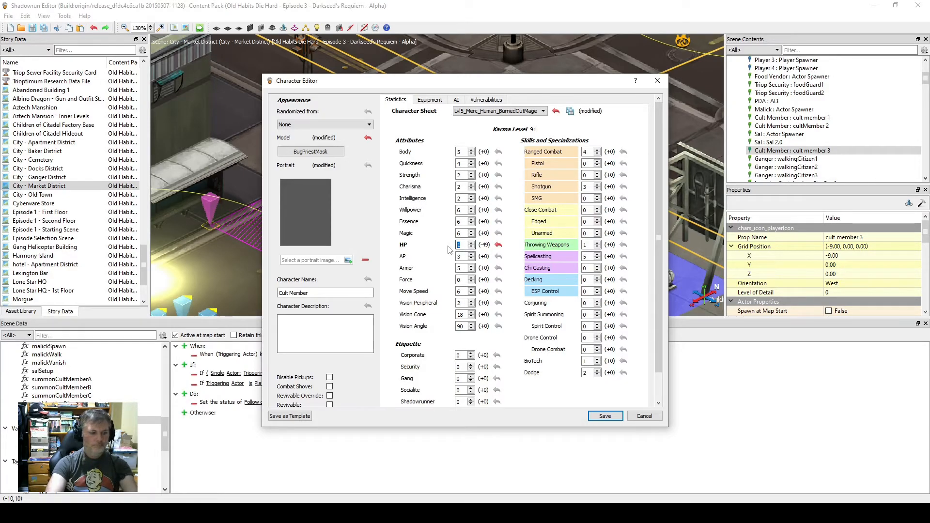
{"action": "left_click", "coordinate": [601, 418]}
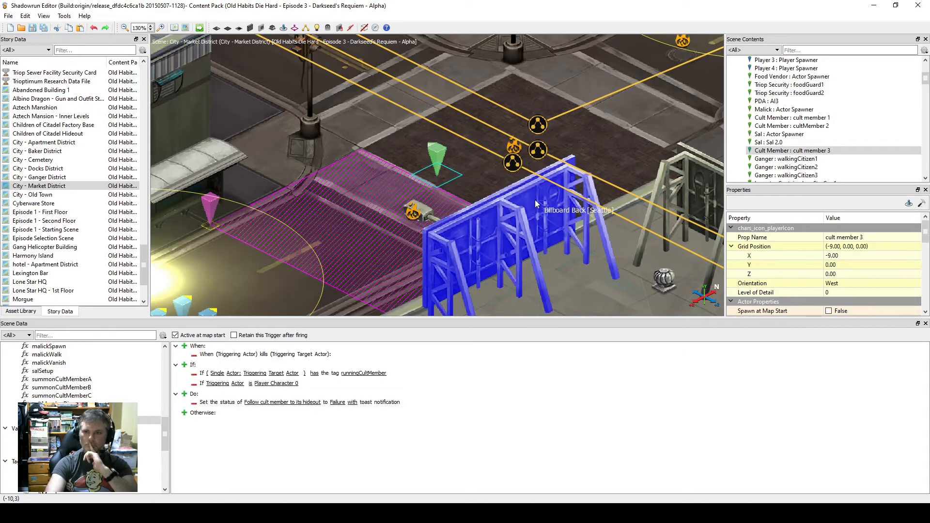
Set the HP of cult member 1, near the right-hand billboard, to 1, then save the character and the scene.
{"action": "scroll", "coordinate": [580, 170], "scroll_direction": "down", "scroll_amount": 6}
{"action": "left_click", "coordinate": [579, 171]}
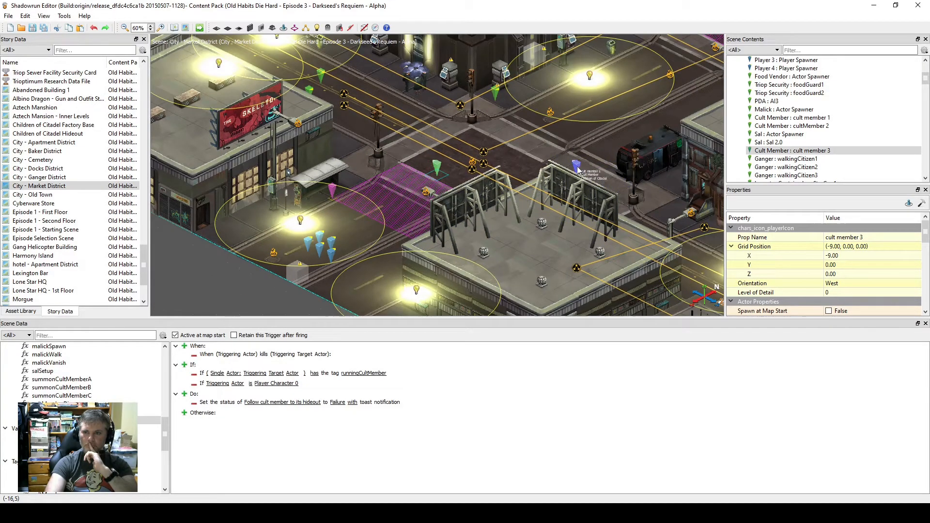
{"action": "left_click", "coordinate": [908, 203]}
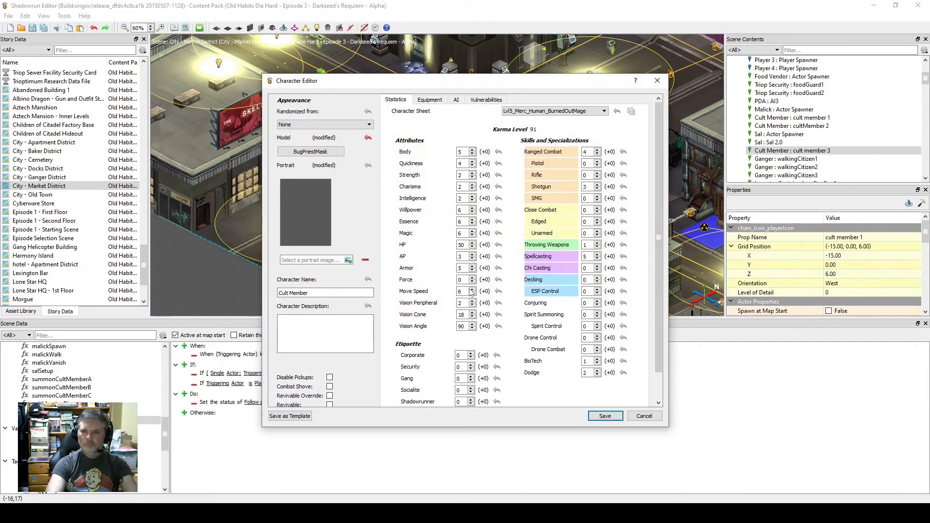
{"action": "double_click", "coordinate": [461, 245]}
{"action": "type", "text": "1"}
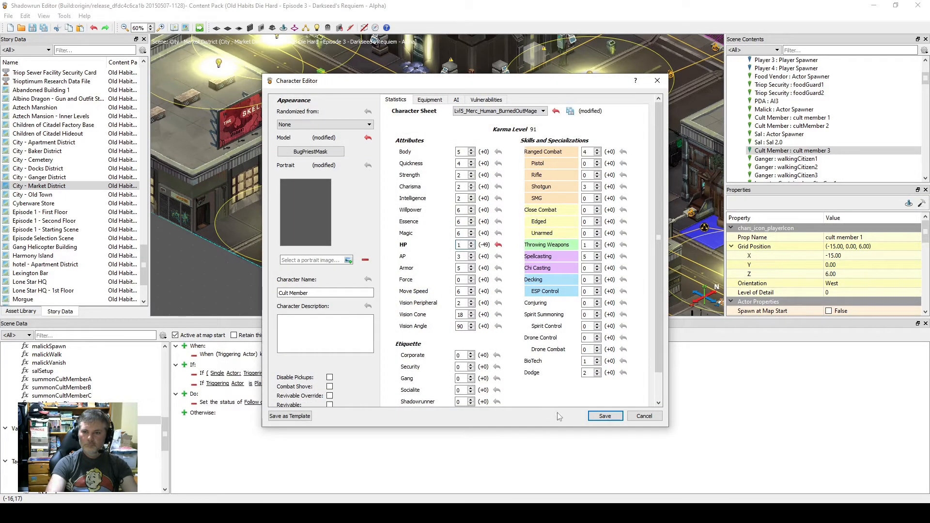
{"action": "left_click", "coordinate": [605, 415]}
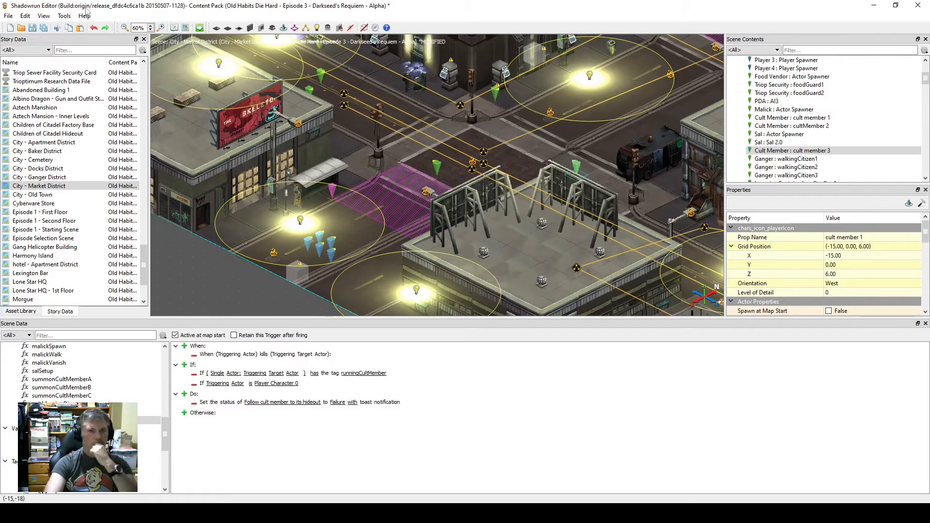
{"action": "key", "text": "ctrl+s"}
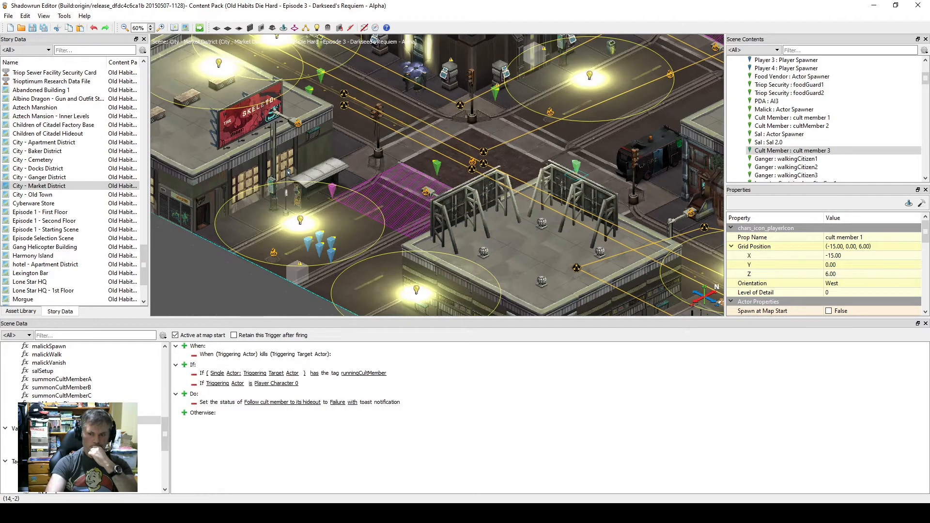
Check the primary quest line steps in the Notepad mission plan and set primaryQuestlineStep to 12 in the Scene Scratchpad.
{"action": "key", "text": "alt+Tab"}
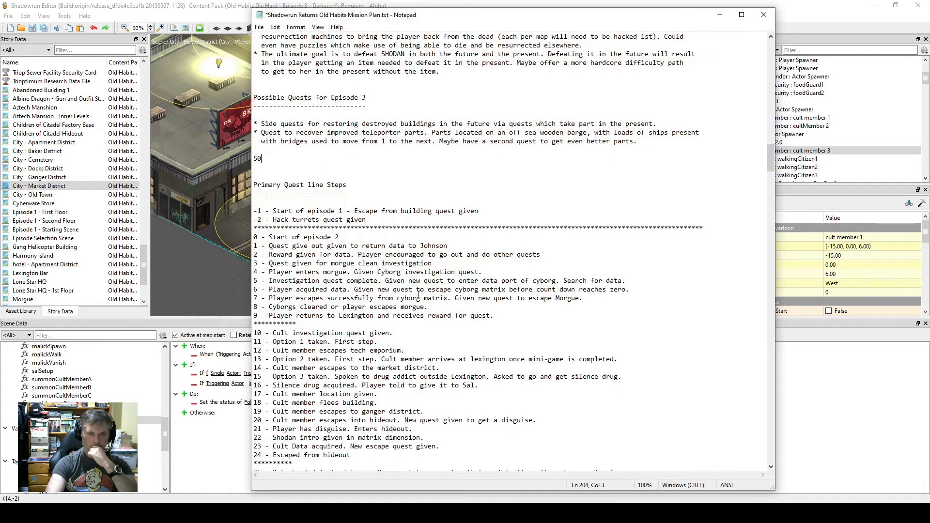
{"action": "scroll", "coordinate": [419, 294], "scroll_direction": "down", "scroll_amount": 10}
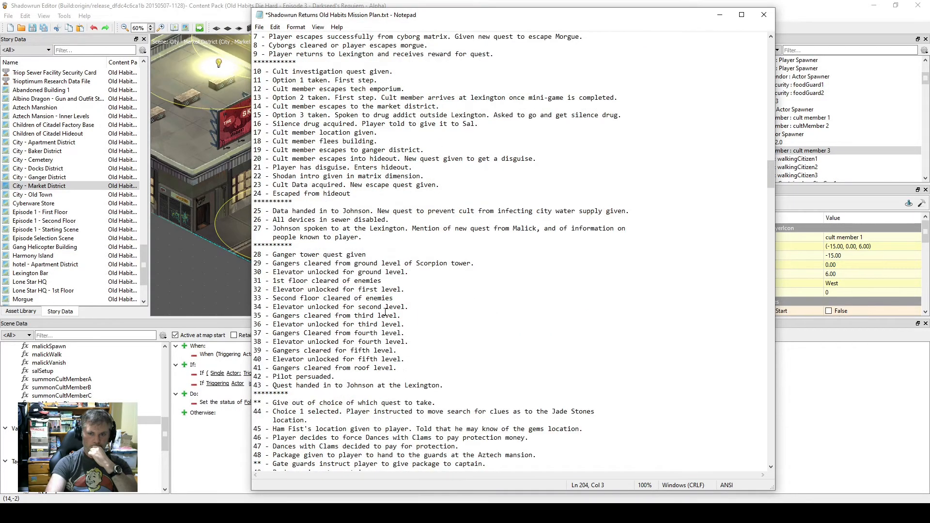
{"action": "scroll", "coordinate": [385, 312], "scroll_direction": "down", "scroll_amount": 8}
{"action": "scroll", "coordinate": [385, 313], "scroll_direction": "up", "scroll_amount": 9}
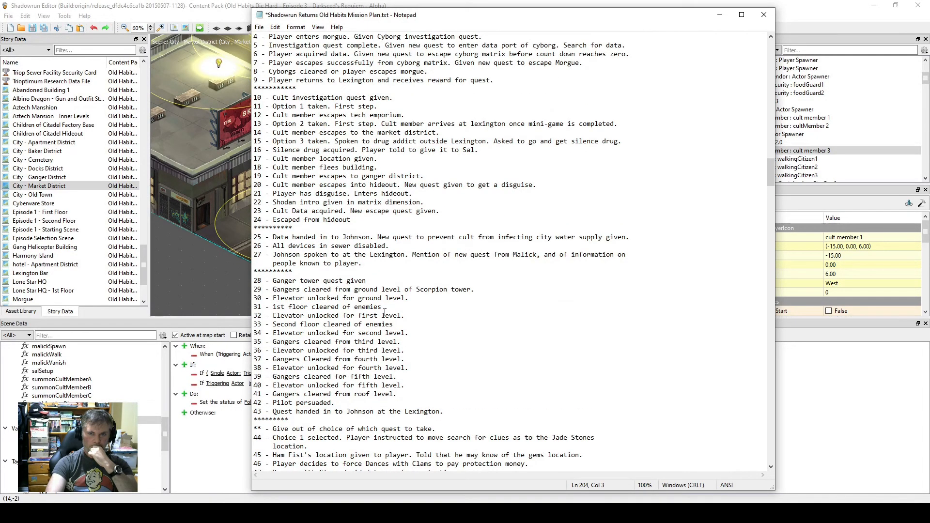
{"action": "scroll", "coordinate": [385, 313], "scroll_direction": "up", "scroll_amount": 2}
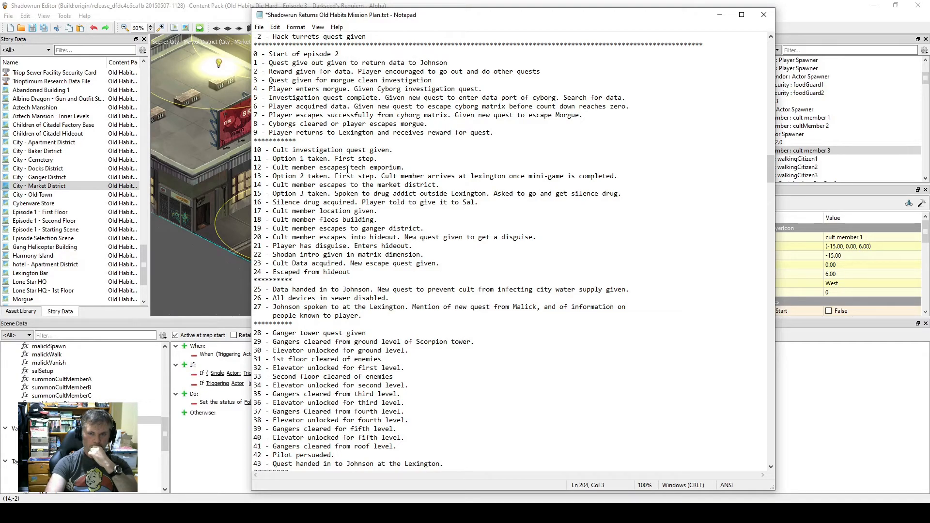
{"action": "left_click", "coordinate": [720, 15]}
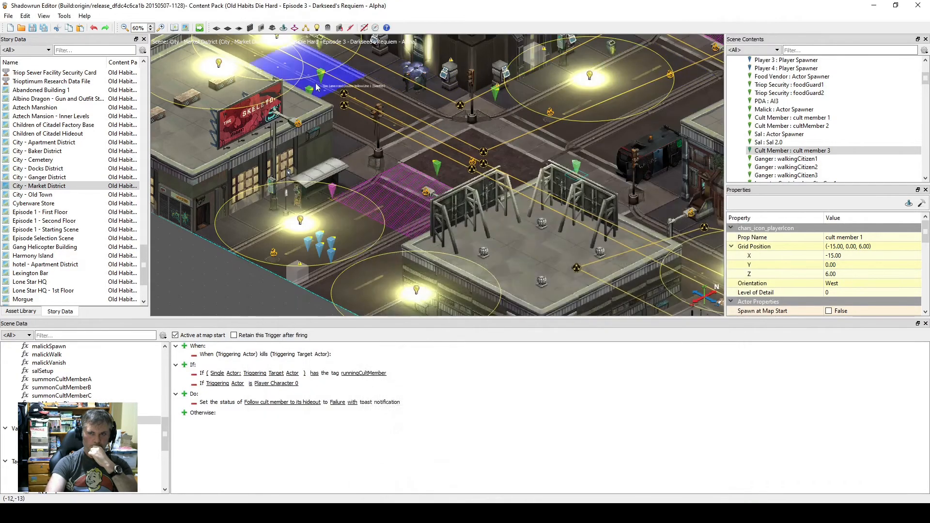
{"action": "left_click", "coordinate": [199, 28]}
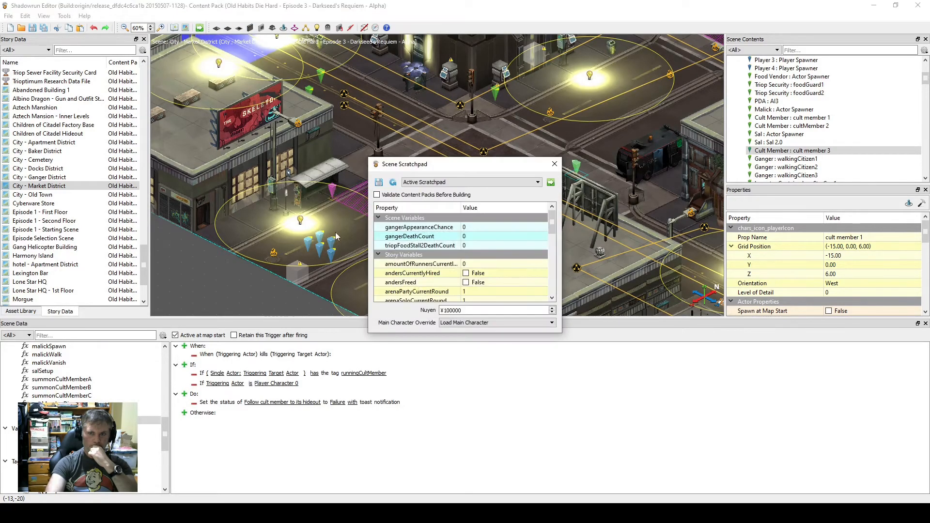
{"action": "left_click_drag", "start_coordinate": [552, 247], "coordinate": [554, 280]}
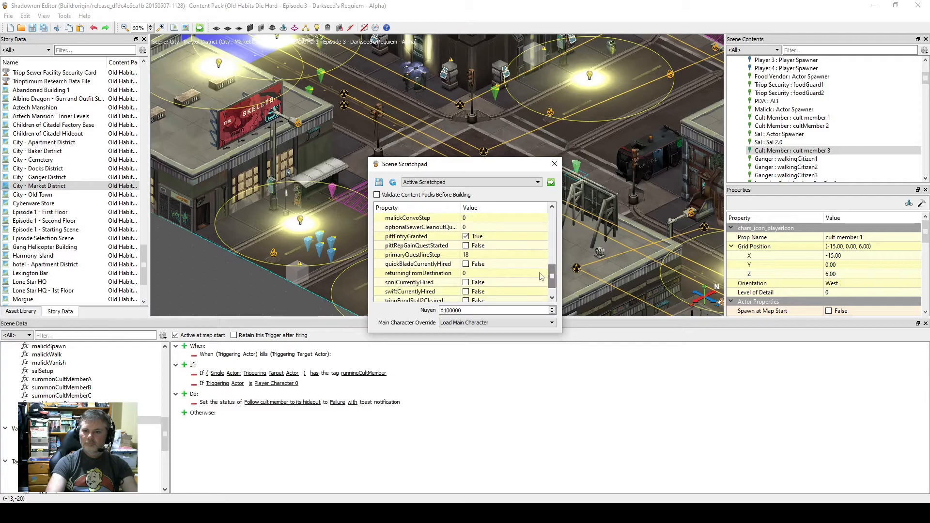
{"action": "left_click", "coordinate": [492, 255]}
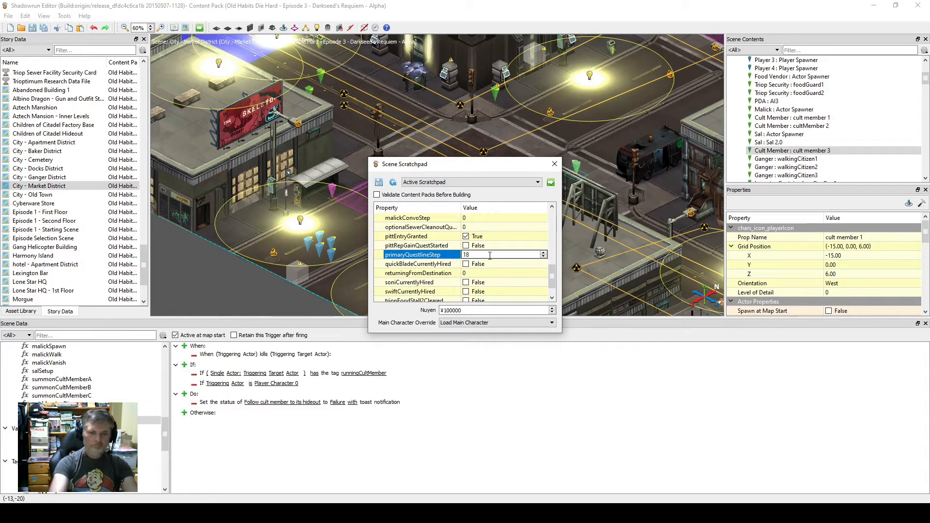
{"action": "key", "text": "BackSpace"}
{"action": "type", "text": "2"}
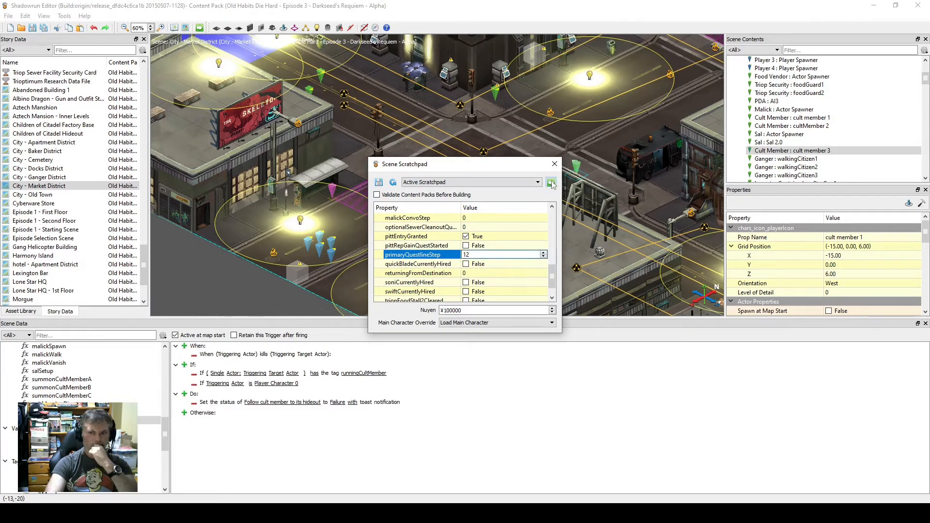
Run the Market District scene with the most recently saved character imported and shoot the cult member across the intersection.
{"action": "left_click", "coordinate": [550, 182]}
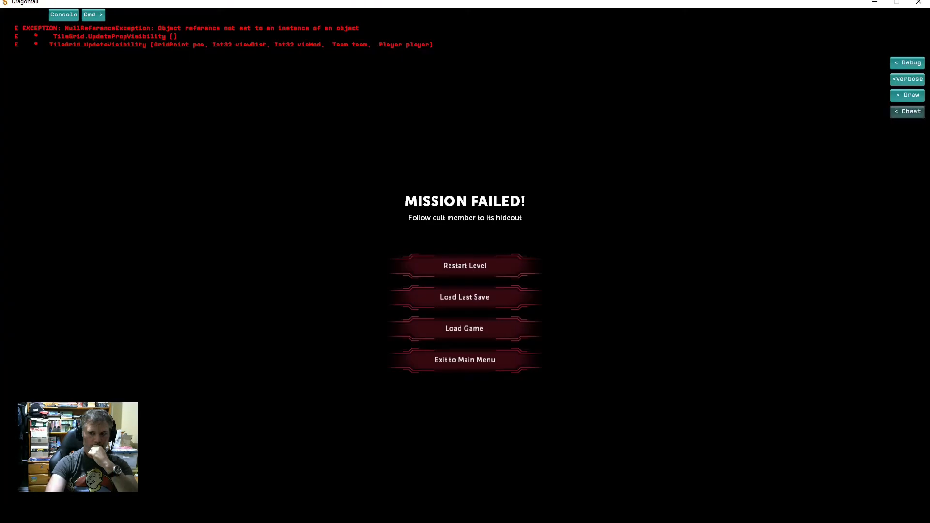
{"action": "left_click", "coordinate": [465, 265]}
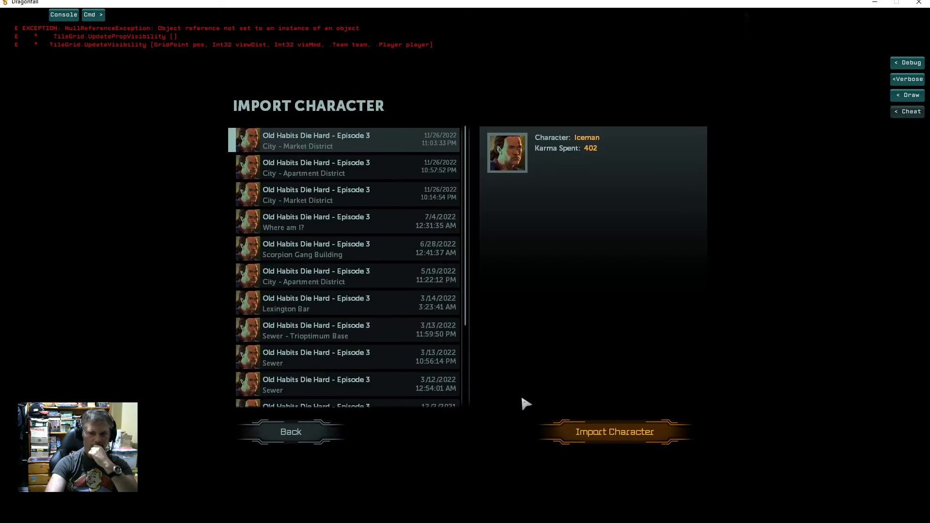
{"action": "left_click", "coordinate": [616, 432]}
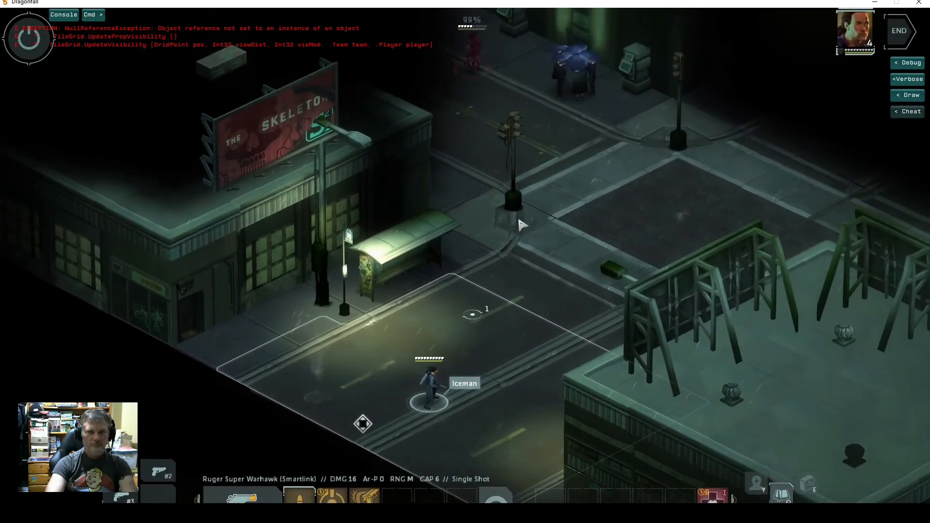
{"action": "left_click", "coordinate": [473, 66]}
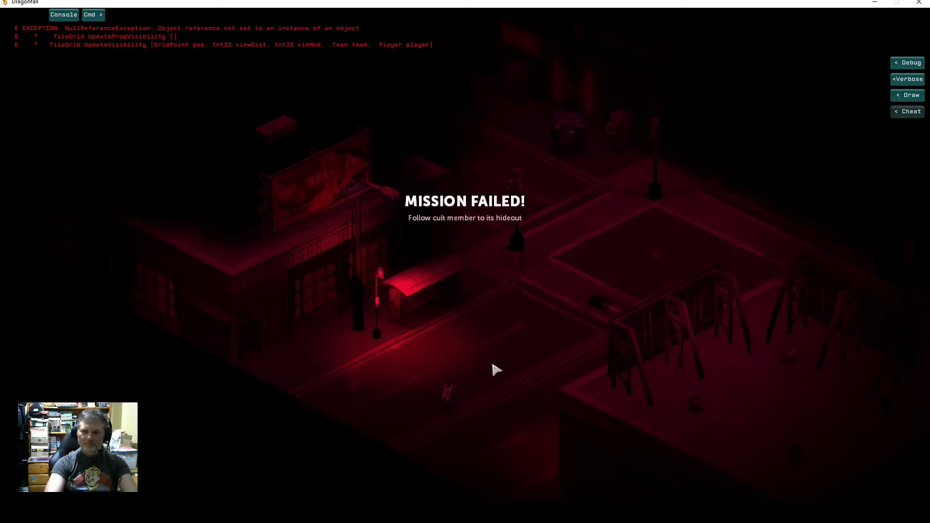
Back in the Shadowrun Editor, set the HP of cult member 1 to 50 and save the character and the scene.
{"action": "key", "text": "alt+Tab"}
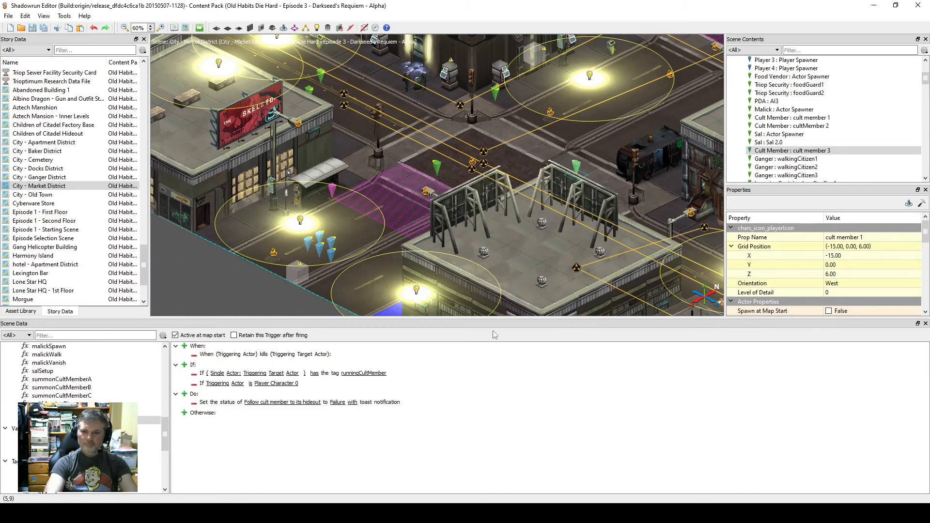
{"action": "left_click", "coordinate": [908, 205]}
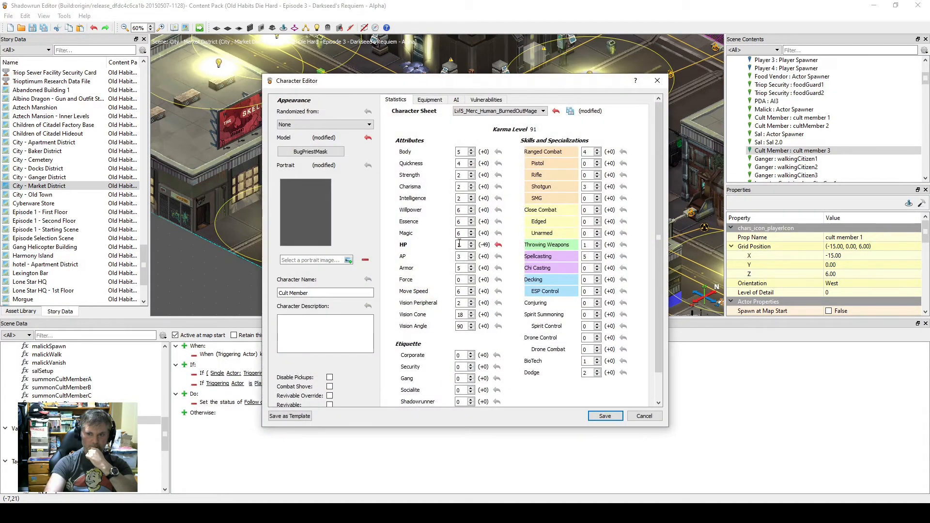
{"action": "left_click_drag", "start_coordinate": [462, 245], "coordinate": [453, 246]}
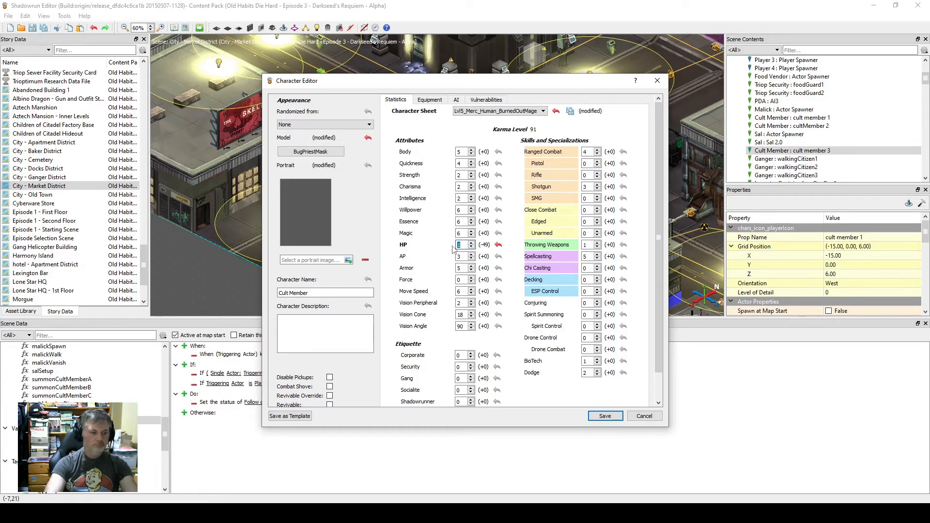
{"action": "type", "text": "50"}
{"action": "left_click", "coordinate": [604, 415]}
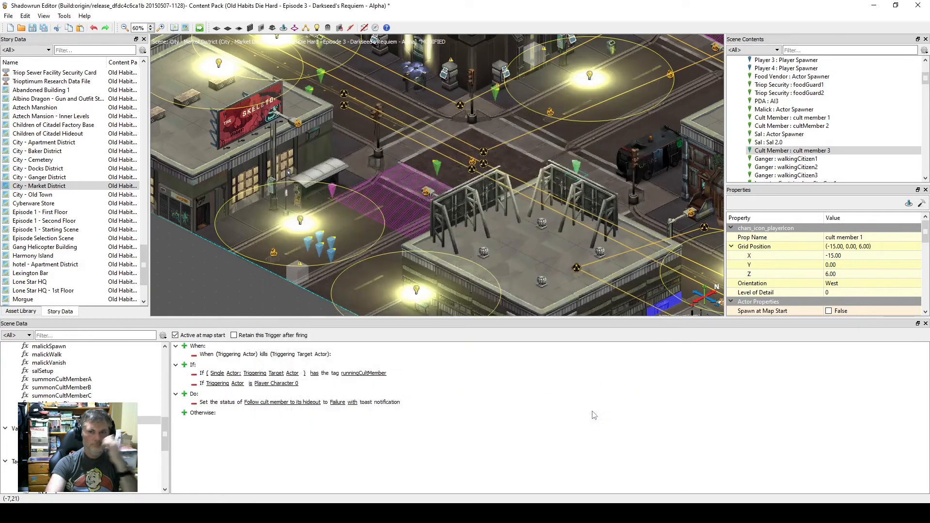
{"action": "left_click", "coordinate": [32, 28]}
Publish the content pack locally and close the completion dialog.
{"action": "left_click", "coordinate": [8, 16]}
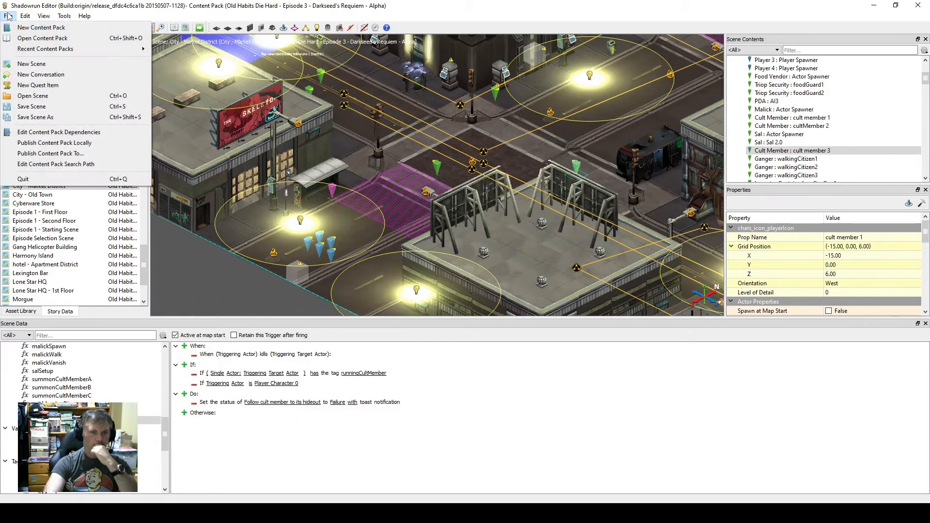
{"action": "left_click", "coordinate": [68, 143]}
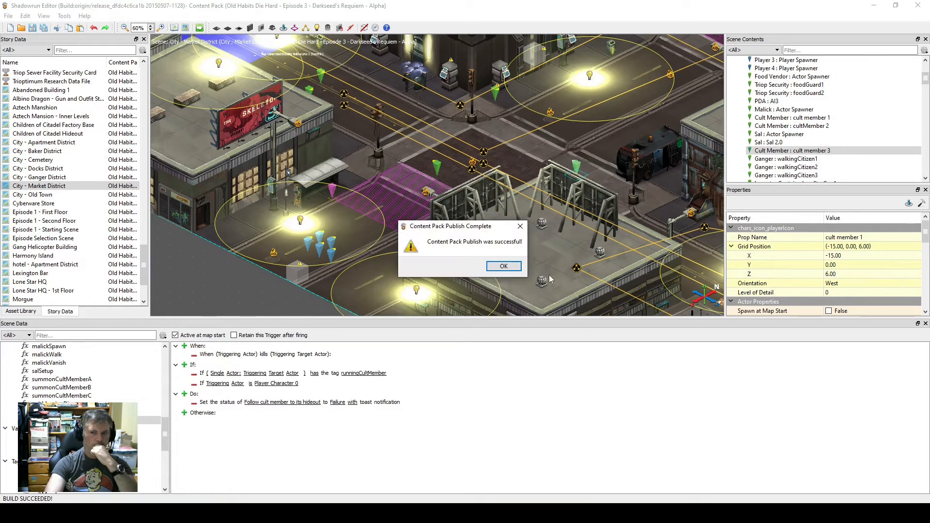
{"action": "left_click", "coordinate": [512, 265]}
Switch to Steam, edit the latest developer reply and append the reporter's line about the "silence" price as a quotation.
{"action": "key", "text": "alt+Tab"}
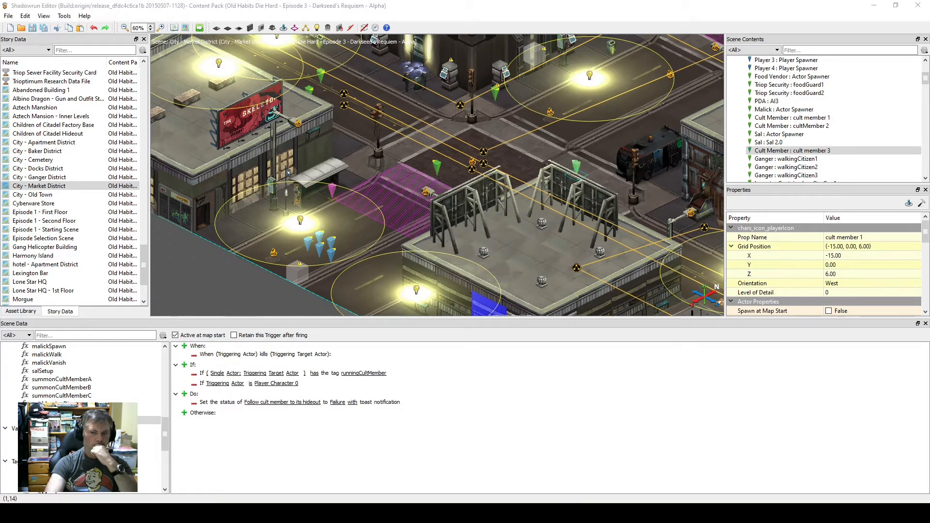
{"action": "scroll", "coordinate": [581, 339], "scroll_direction": "down", "scroll_amount": 3}
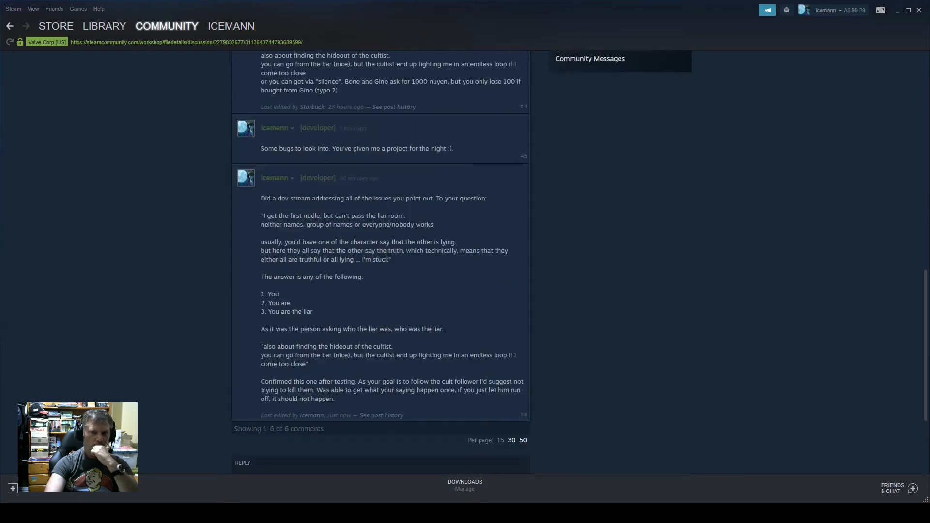
{"action": "left_click", "coordinate": [517, 201]}
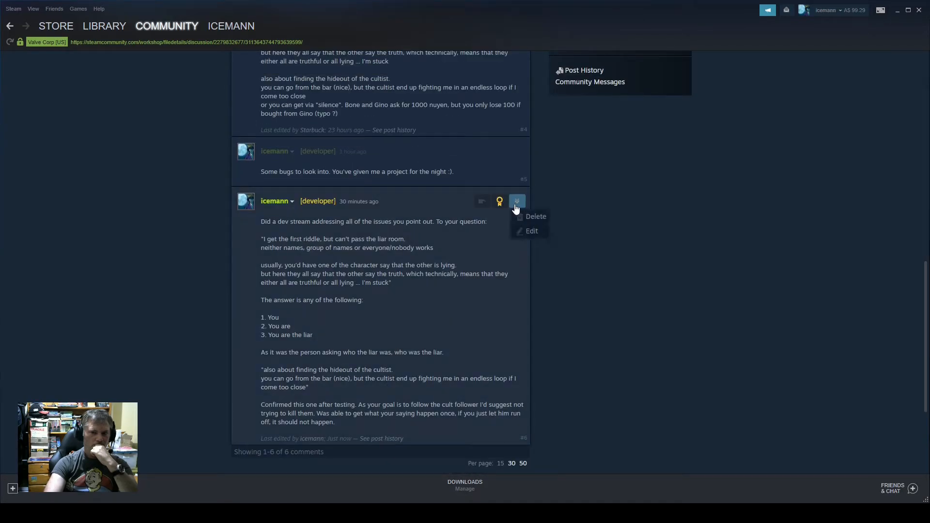
{"action": "left_click", "coordinate": [532, 231]}
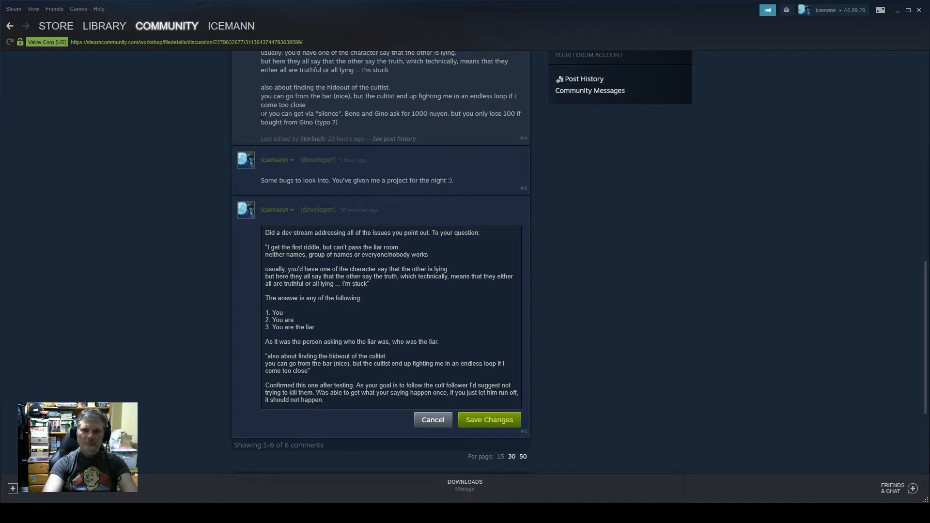
{"action": "left_click_drag", "start_coordinate": [261, 115], "coordinate": [347, 123]}
{"action": "key", "text": "ctrl+c"}
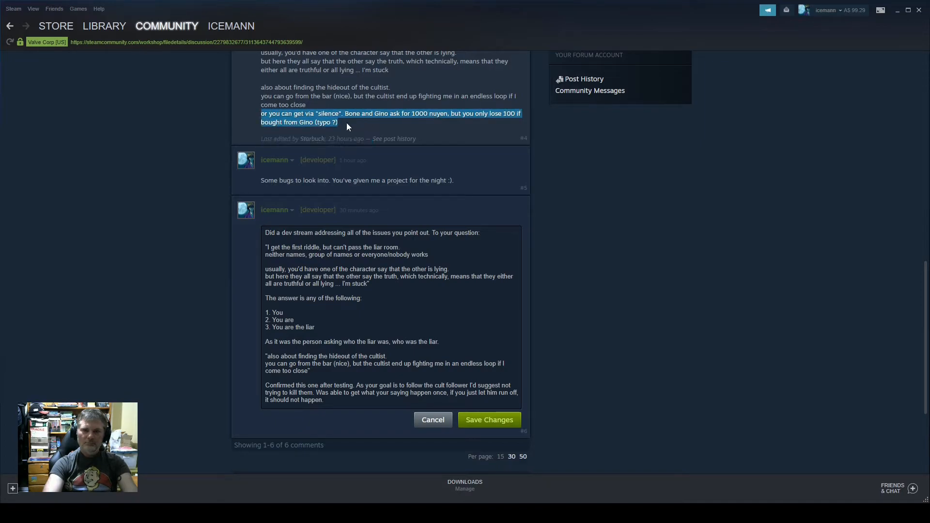
{"action": "left_click", "coordinate": [348, 408]}
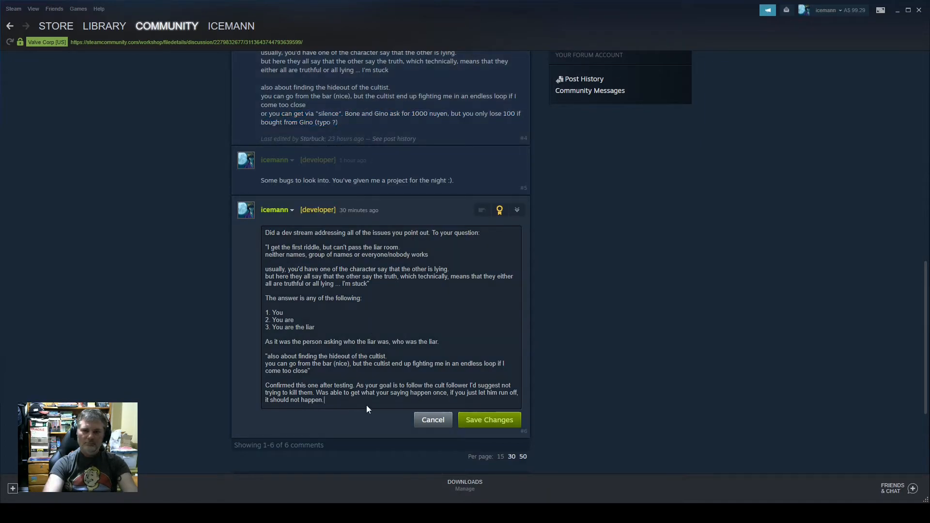
{"action": "key", "text": "Return"}
{"action": "key", "text": "ctrl+v"}
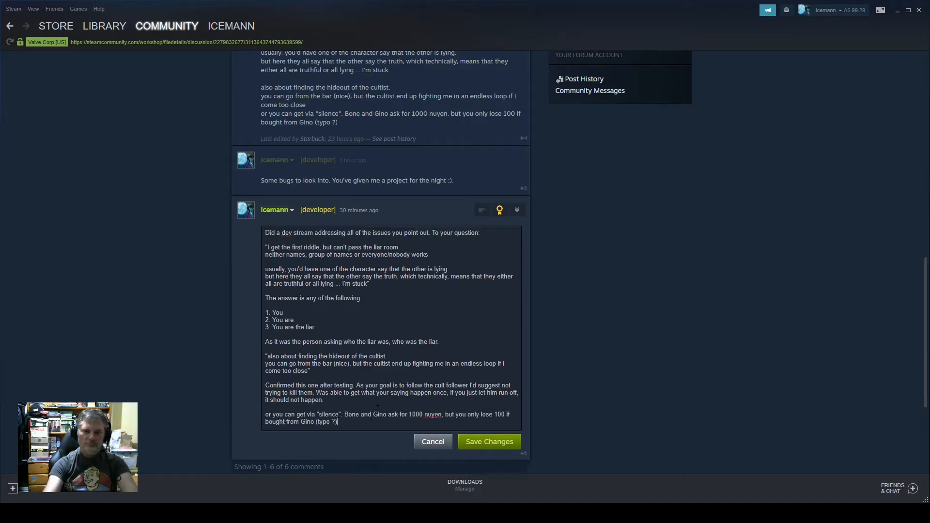
{"action": "left_click", "coordinate": [265, 415]}
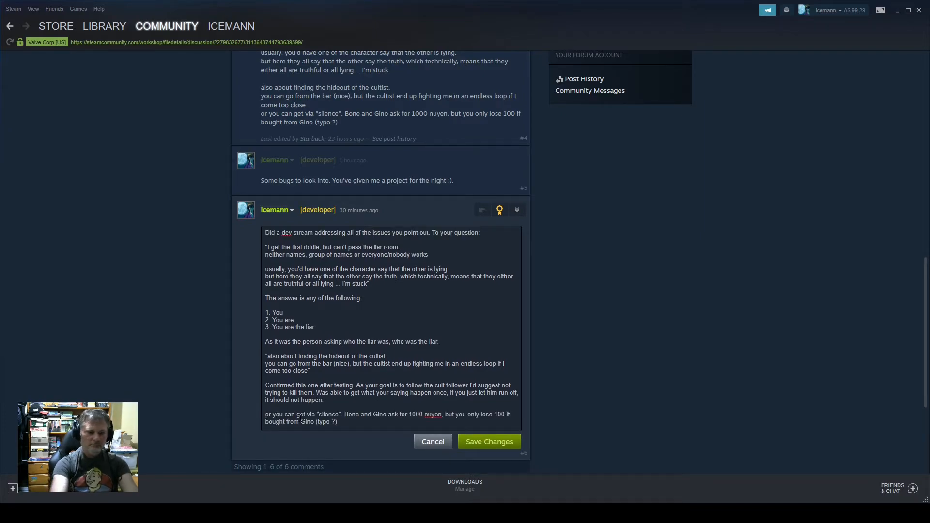
{"action": "type", "text": "\""}
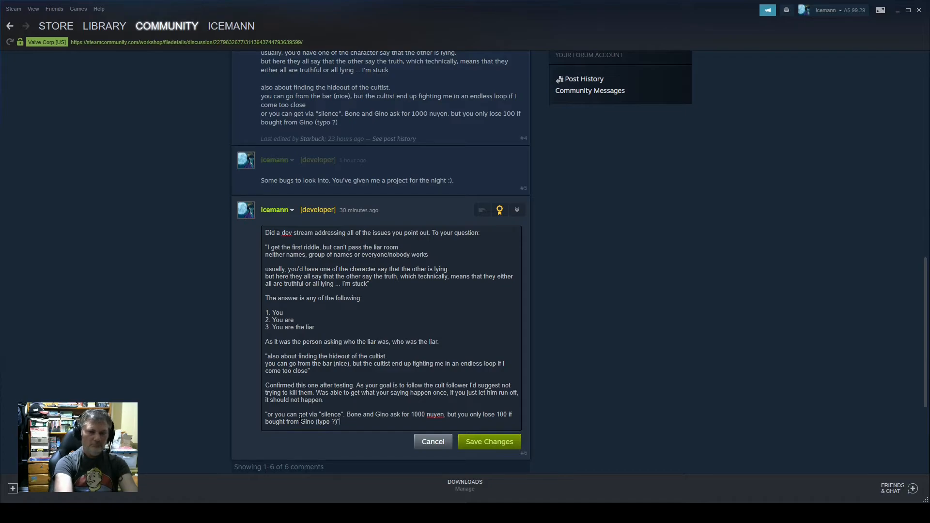
Below the quotation, add "Costs for silence drug:" followed by the lines "Bones - 1000 nuyen" and "Gino - 100 nuyen".
{"action": "key", "text": "Return"}
{"action": "key", "text": "Return"}
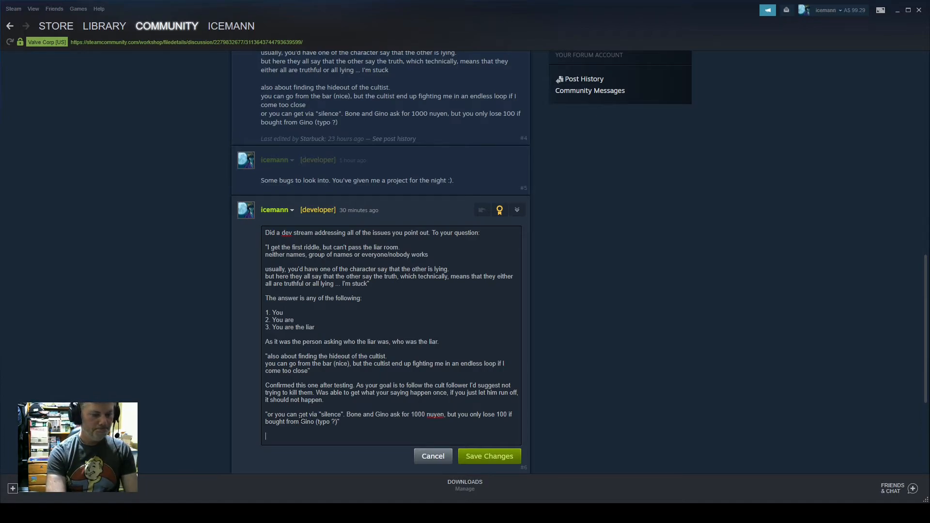
{"action": "key", "text": "BackSpace"}
{"action": "type", "text": "B"}
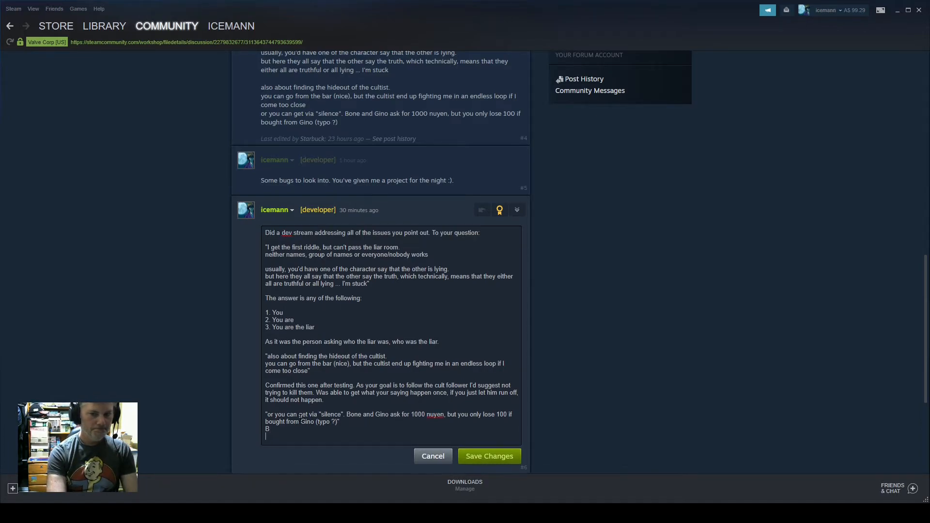
{"action": "key", "text": "Return"}
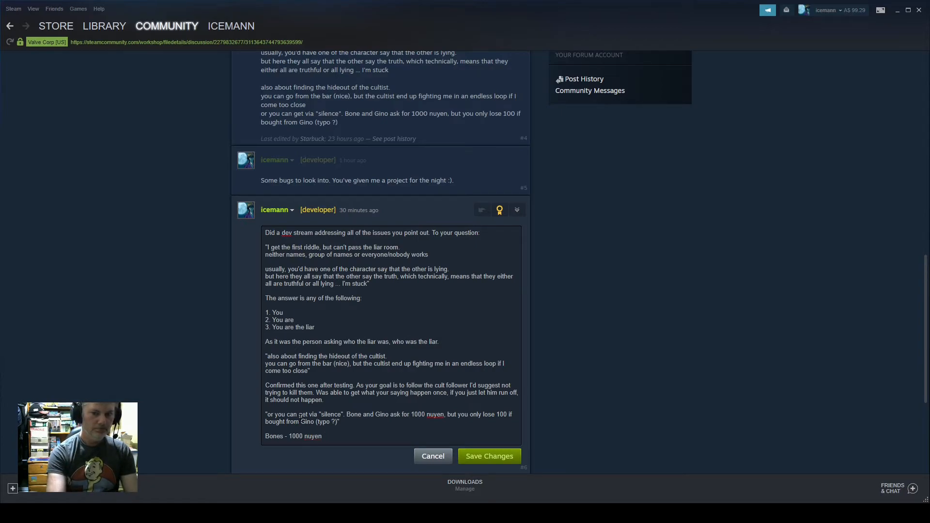
{"action": "key", "text": "Return"}
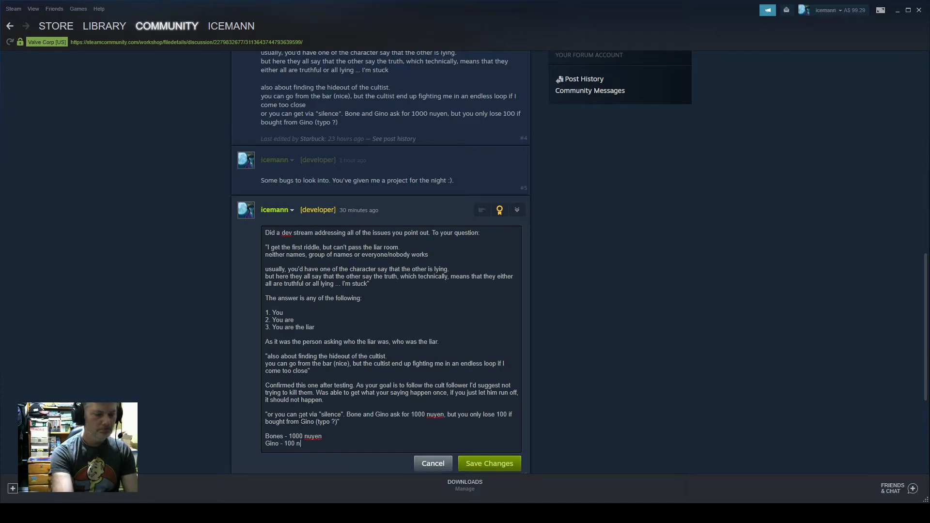
{"action": "key", "text": "Return"}
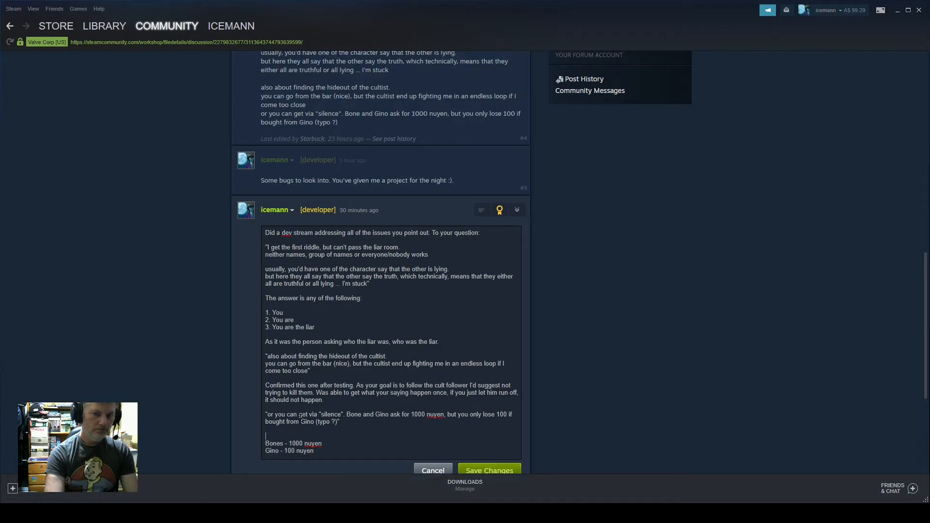
{"action": "key", "text": "Return"}
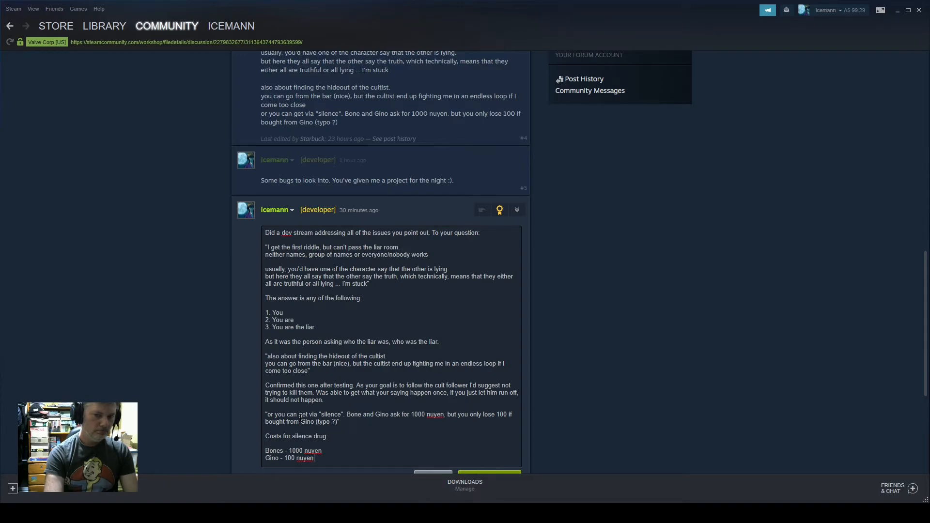
Add the paragraph "Tested and working correctly." below the silence drug costs.
{"action": "key", "text": "Return"}
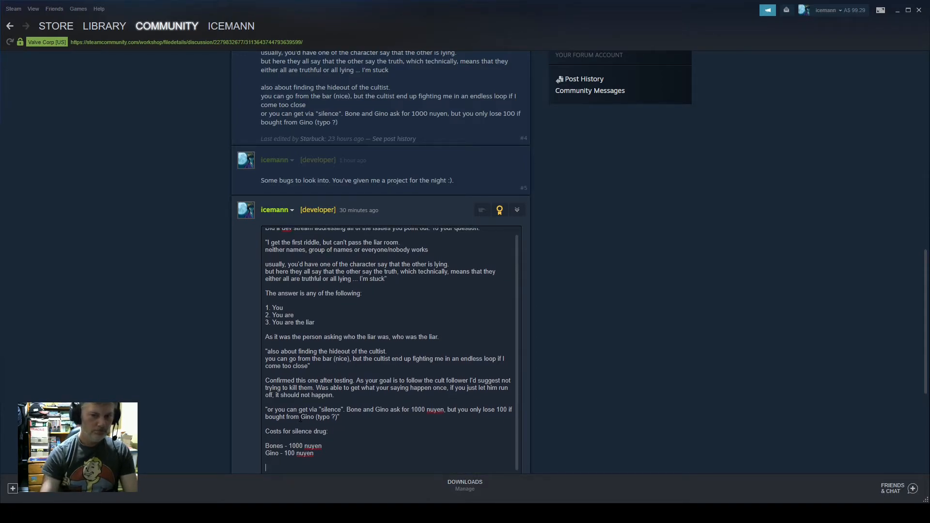
{"action": "scroll", "coordinate": [354, 369], "scroll_direction": "down", "scroll_amount": 2}
{"action": "type", "text": "10"}
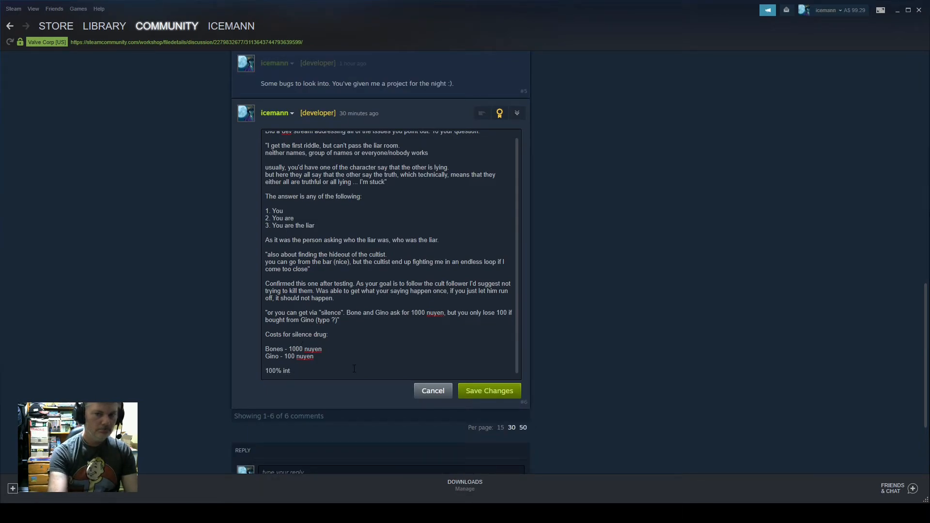
{"action": "key", "text": "BackSpace"}
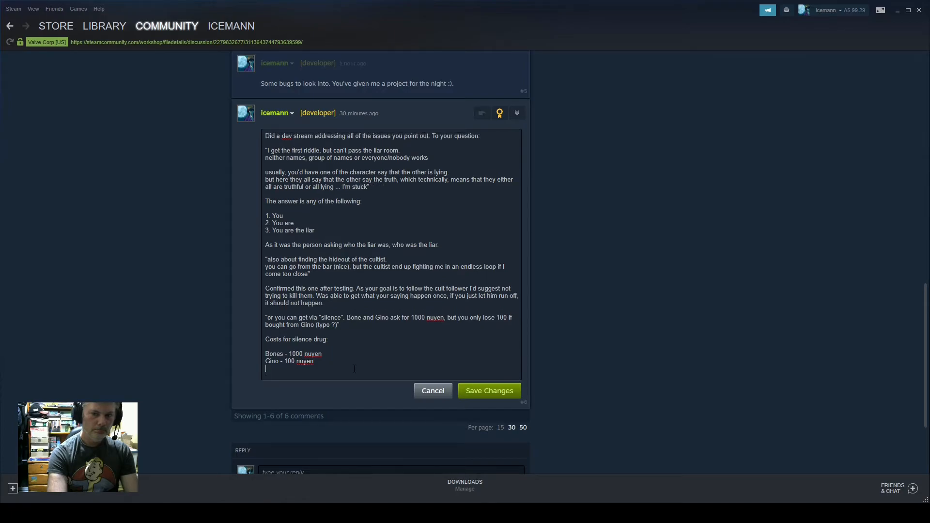
{"action": "key", "text": "Return"}
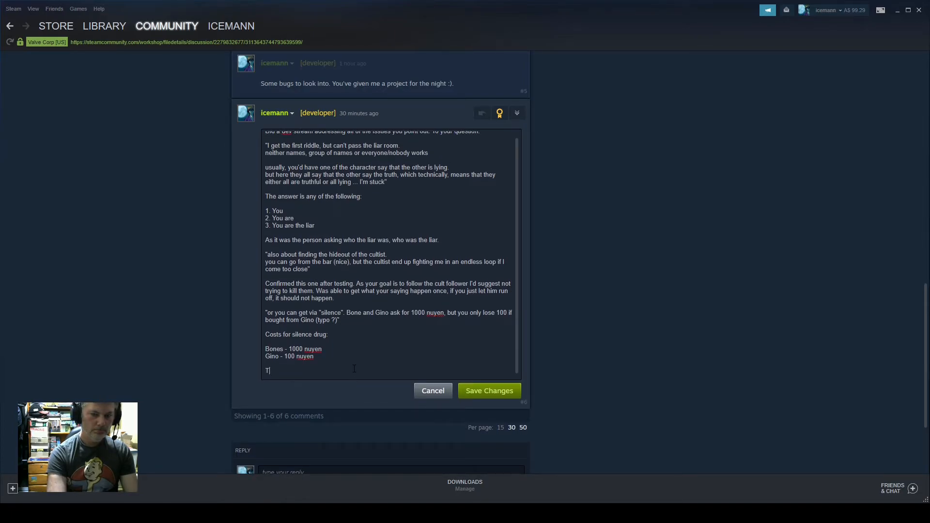
{"action": "type", "text": "Tested and working correctly."}
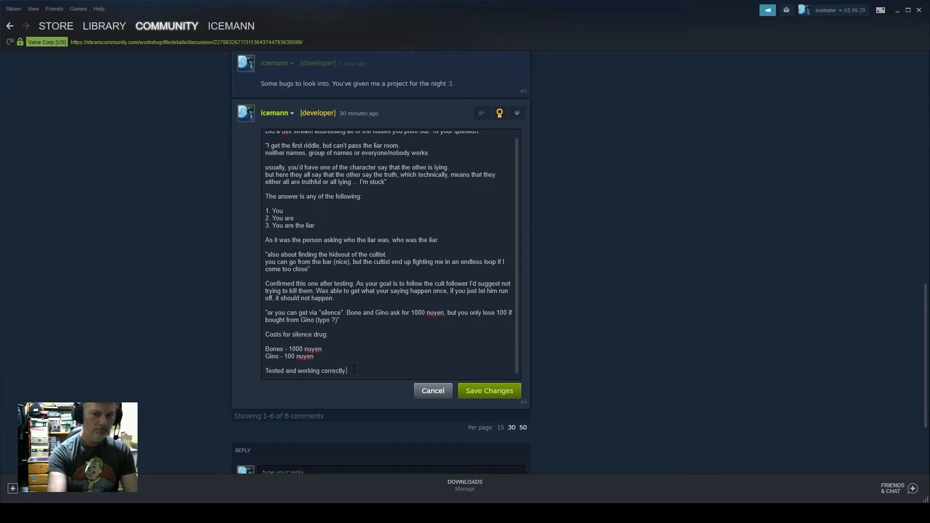
Add a new paragraph: "I added in a failed goal condition (just now) for if you killed the running cult member, since you were supposed".
{"action": "key", "text": "Return"}
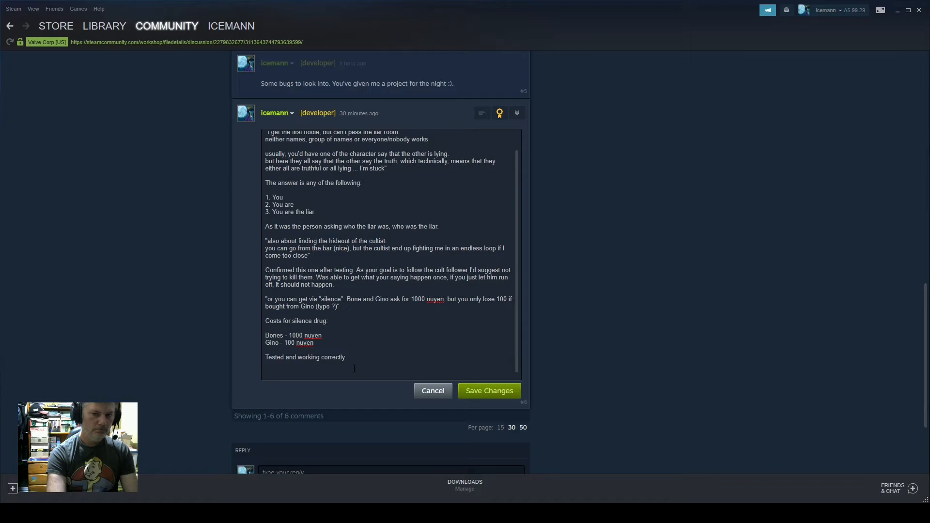
{"action": "type", "text": "I"}
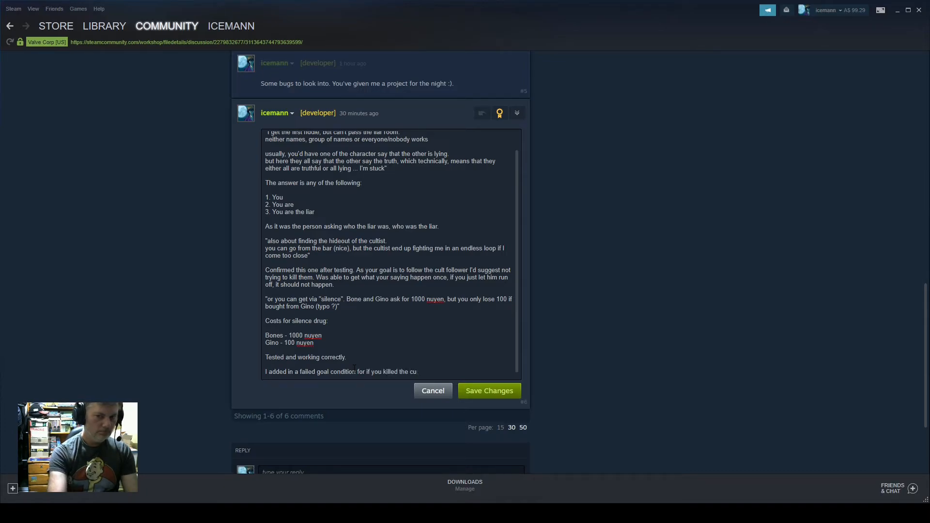
{"action": "key", "text": "BackSpace"}
{"action": "key", "text": "BackSpace"}
{"action": "type", "text": "running cu"}
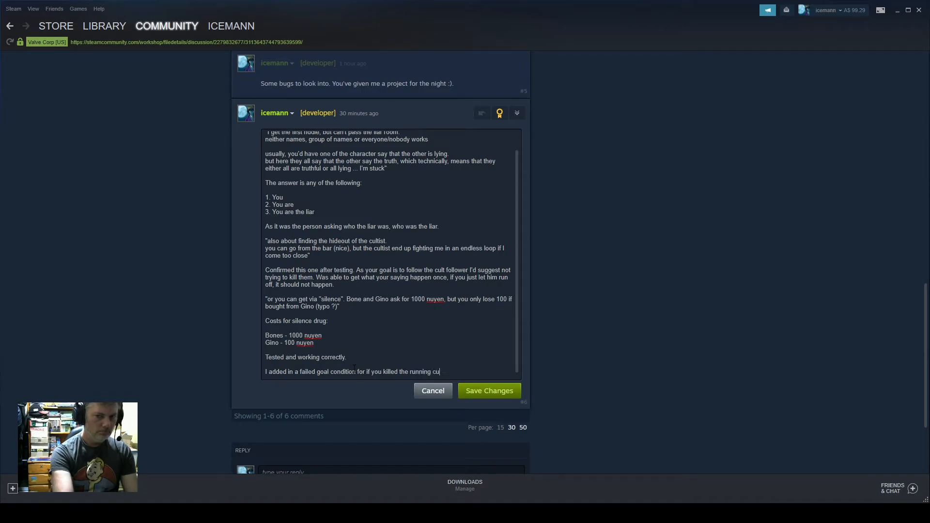
{"action": "type", "text": "lt member,"}
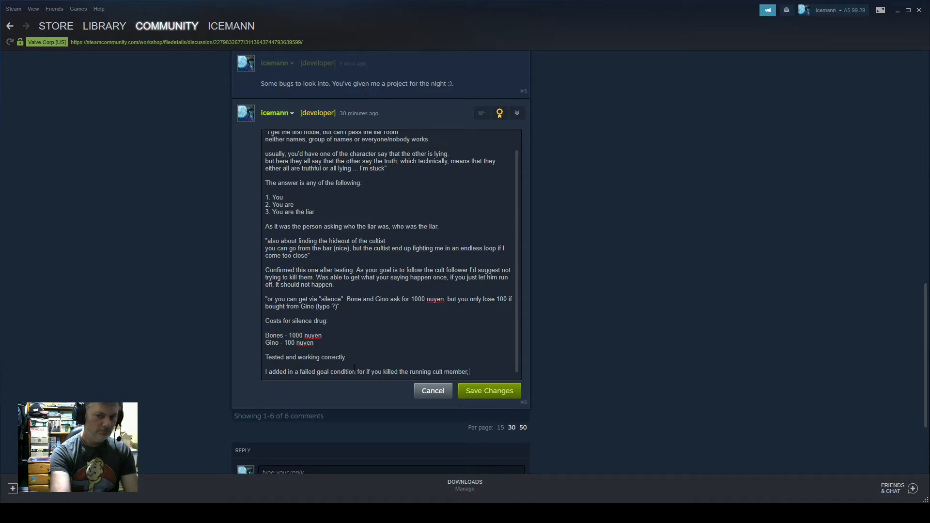
{"action": "type", "text": " sin"}
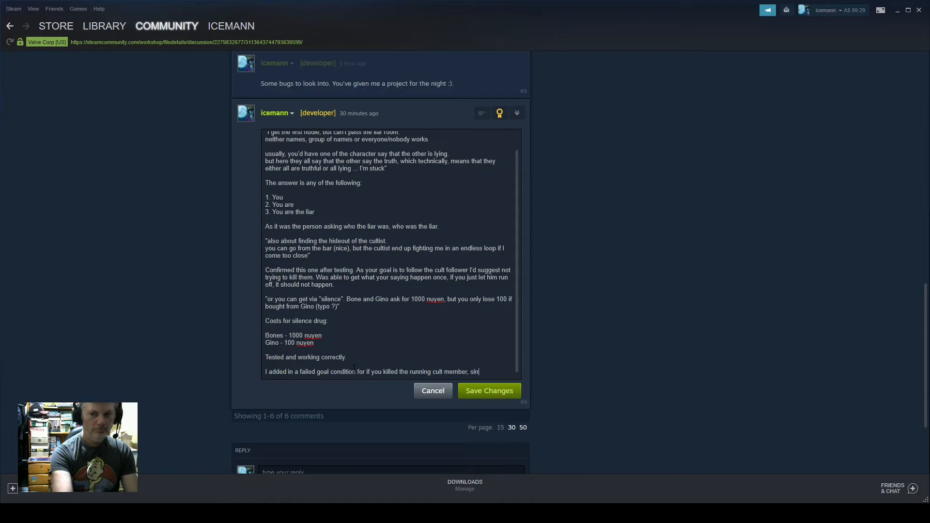
{"action": "type", "text": "ce you were "}
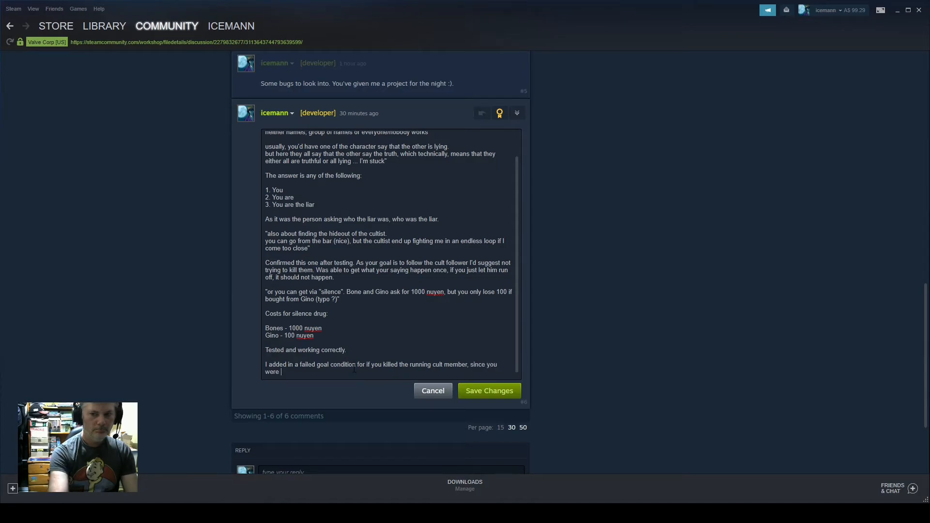
{"action": "type", "text": "supposed"}
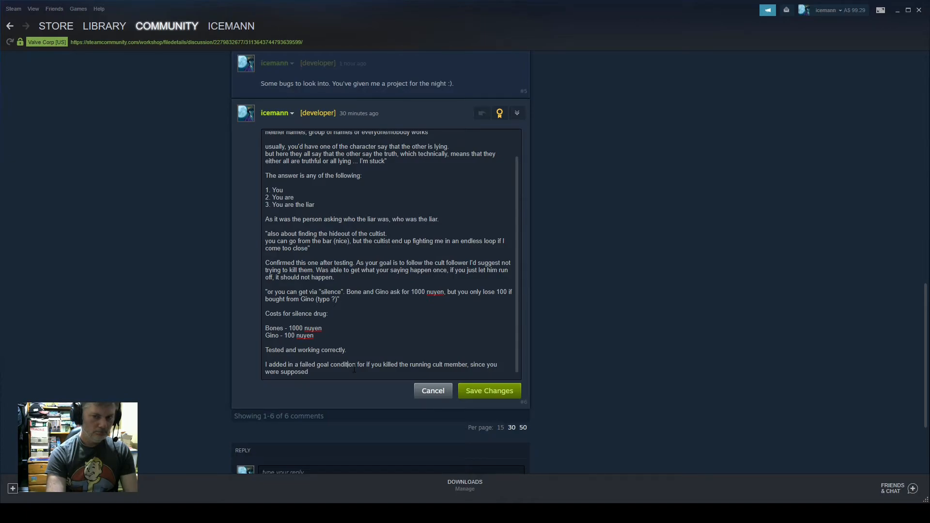
{"action": "type", "text": "(just now"}
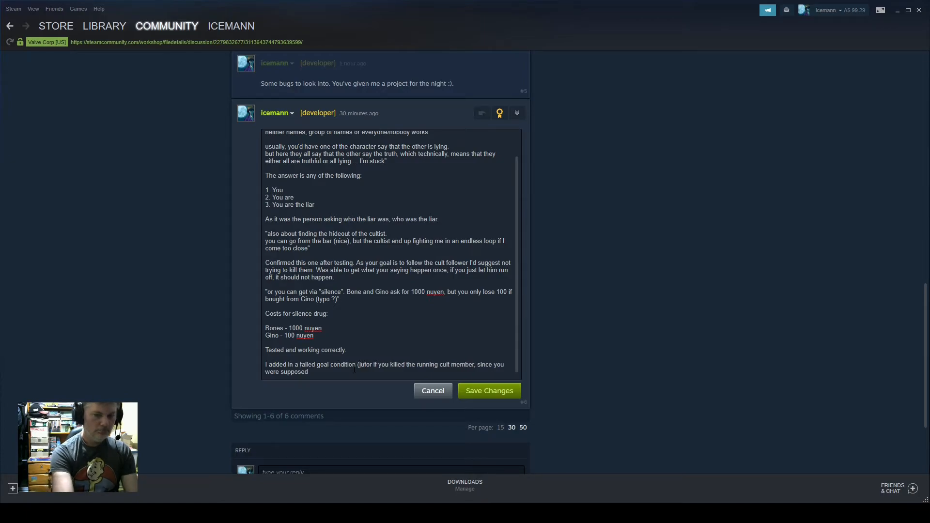
{"action": "type", "text": ") "}
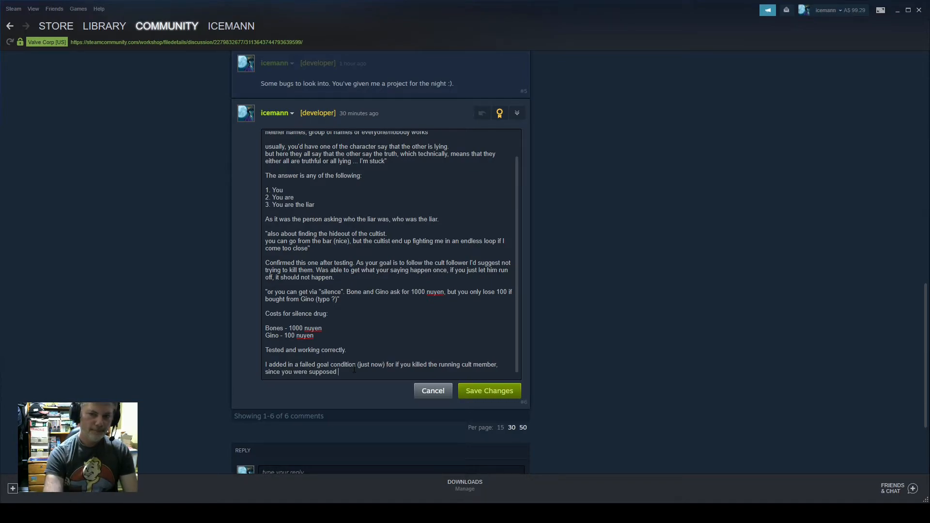
Complete the last sentence with "to follow them, not attack them, in order to find their hideout.".
{"action": "type", "text": " to follow"}
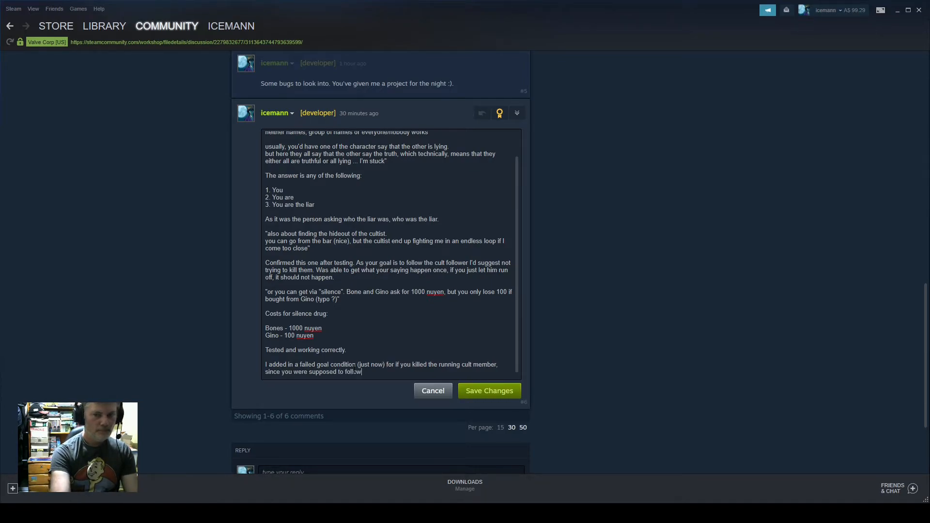
{"action": "type", "text": " them, not attack "}
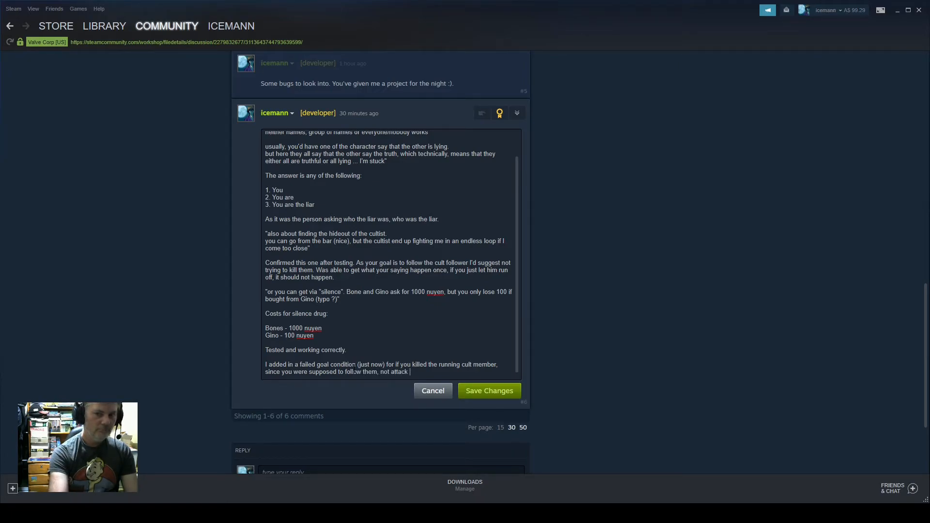
{"action": "type", "text": "them,"}
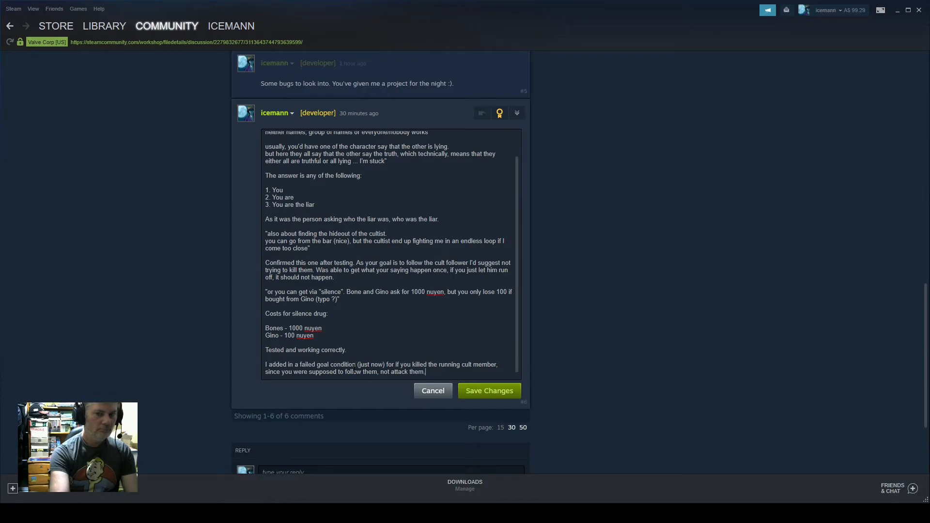
{"action": "type", "text": " in ore"}
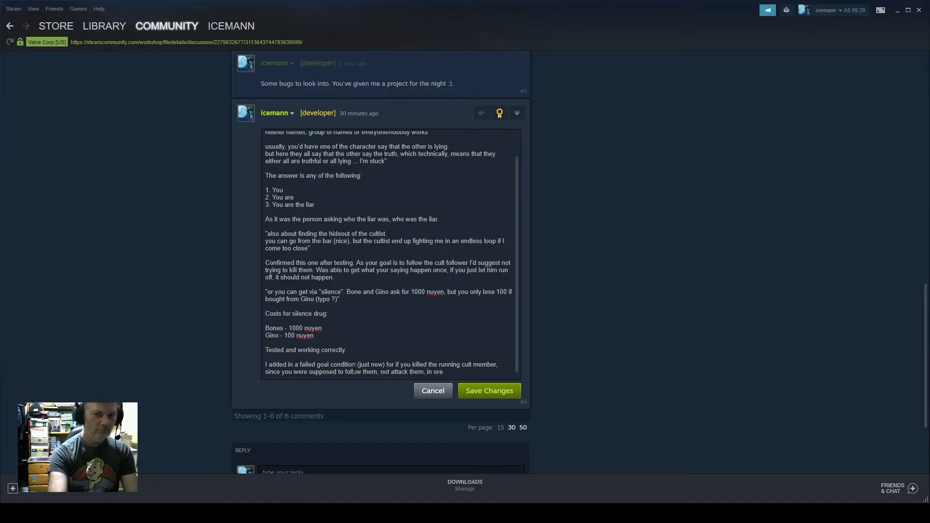
{"action": "type", "text": "r ter to find"}
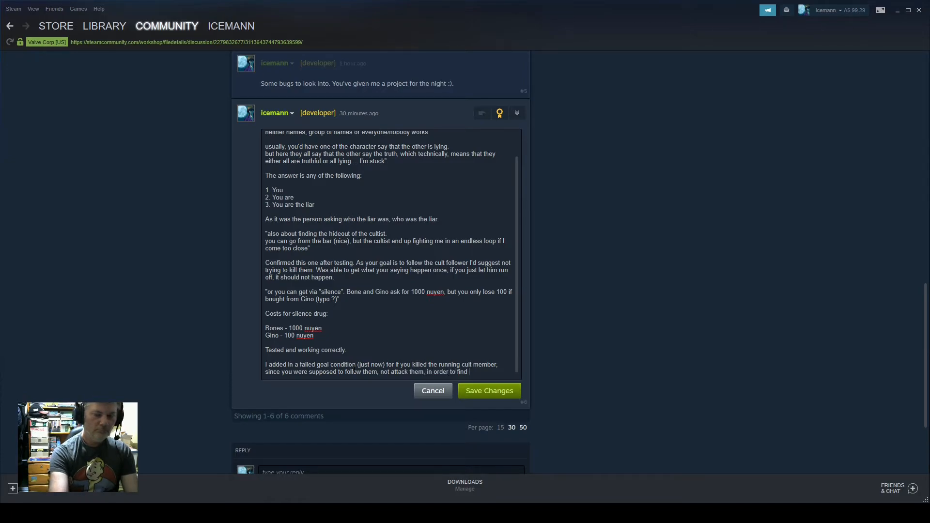
{"action": "type", "text": " their hideout."}
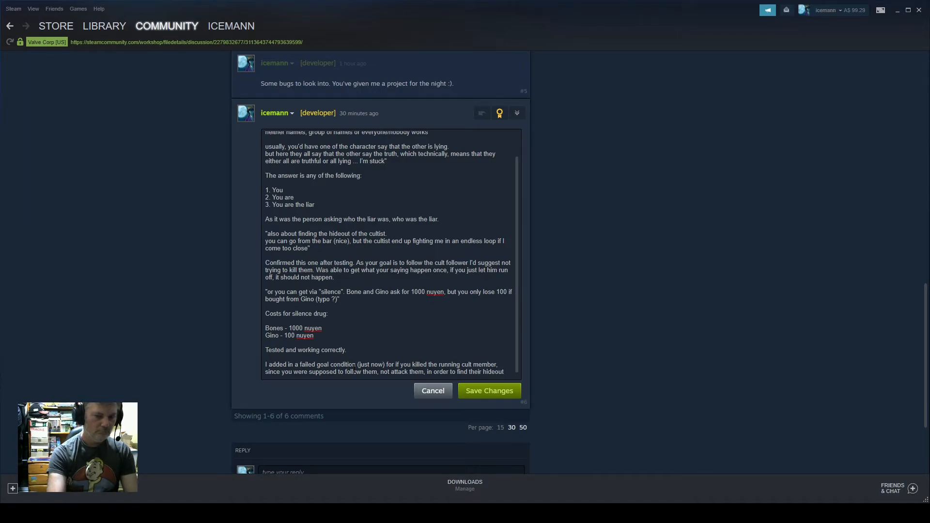
Save the changes to the edited bug reply in the Steam discussion.
{"action": "left_click", "coordinate": [488, 390]}
{"action": "scroll", "coordinate": [340, 399], "scroll_direction": "down", "scroll_amount": 3}
{"action": "scroll", "coordinate": [340, 399], "scroll_direction": "up", "scroll_amount": 3}
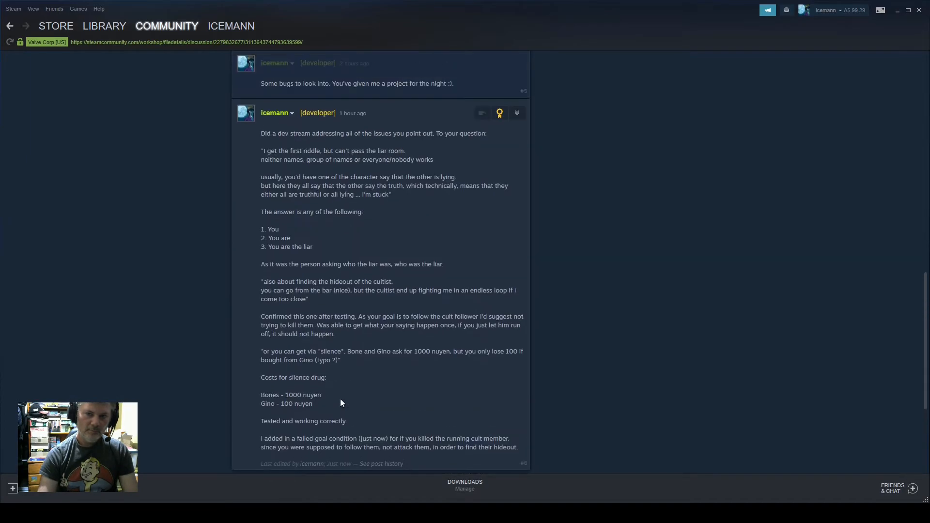
Read through the saved developer reply, checking the riddle answer, silence drug costs and failed goal paragraph.
{"action": "scroll", "coordinate": [343, 400], "scroll_direction": "down", "scroll_amount": 1}
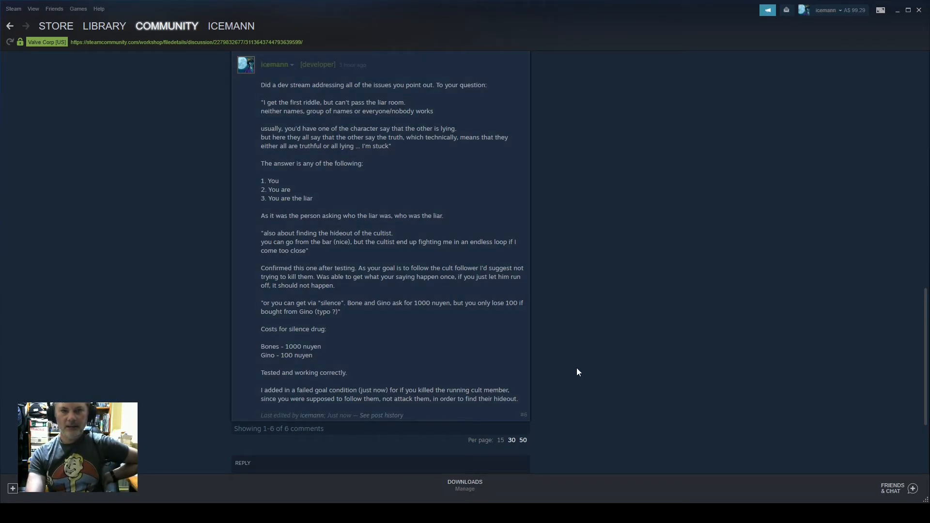
{"action": "scroll", "coordinate": [577, 369], "scroll_direction": "up", "scroll_amount": 5}
{"action": "scroll", "coordinate": [578, 368], "scroll_direction": "down", "scroll_amount": 4}
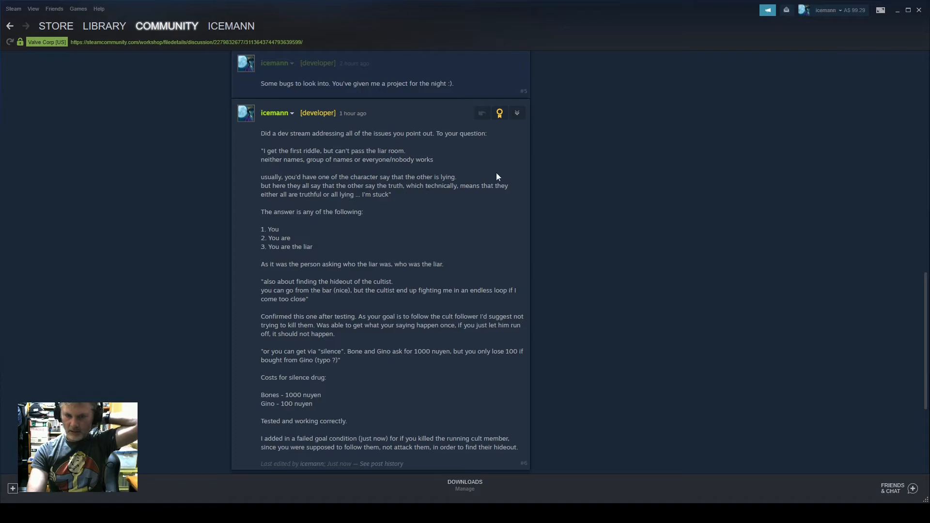
{"action": "scroll", "coordinate": [585, 268], "scroll_direction": "down", "scroll_amount": 3}
{"action": "scroll", "coordinate": [571, 270], "scroll_direction": "up", "scroll_amount": 4}
{"action": "scroll", "coordinate": [571, 270], "scroll_direction": "down", "scroll_amount": 1}
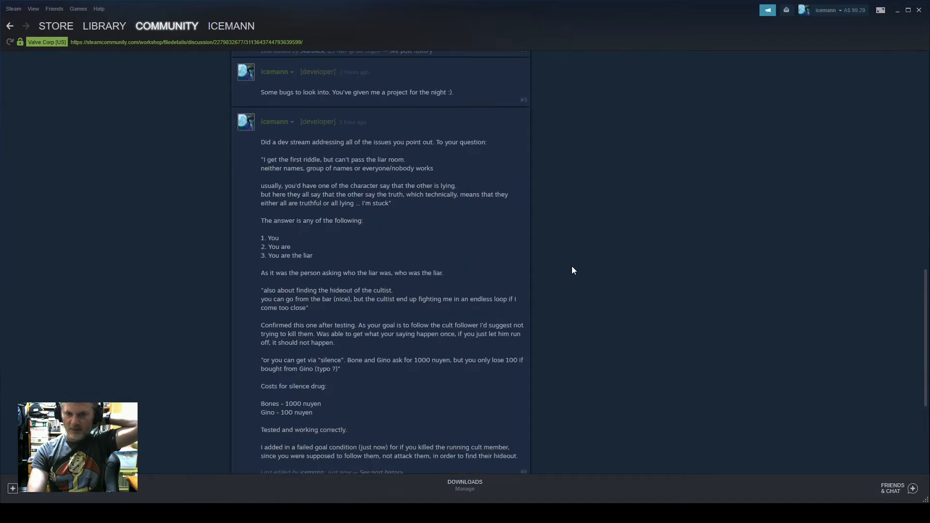
{"action": "scroll", "coordinate": [571, 271], "scroll_direction": "down", "scroll_amount": 3}
{"action": "scroll", "coordinate": [572, 270], "scroll_direction": "up", "scroll_amount": 2}
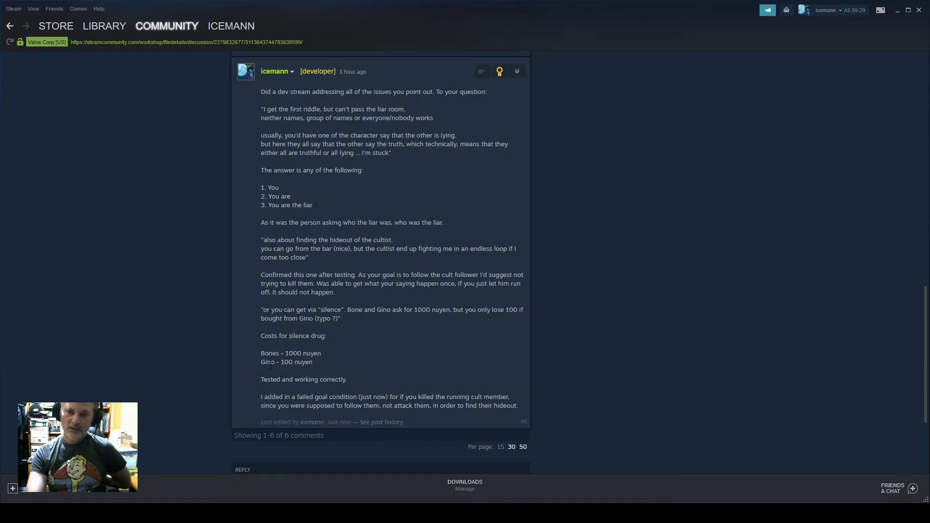
{"action": "scroll", "coordinate": [271, 366], "scroll_direction": "down", "scroll_amount": 3}
{"action": "scroll", "coordinate": [270, 366], "scroll_direction": "up", "scroll_amount": 3}
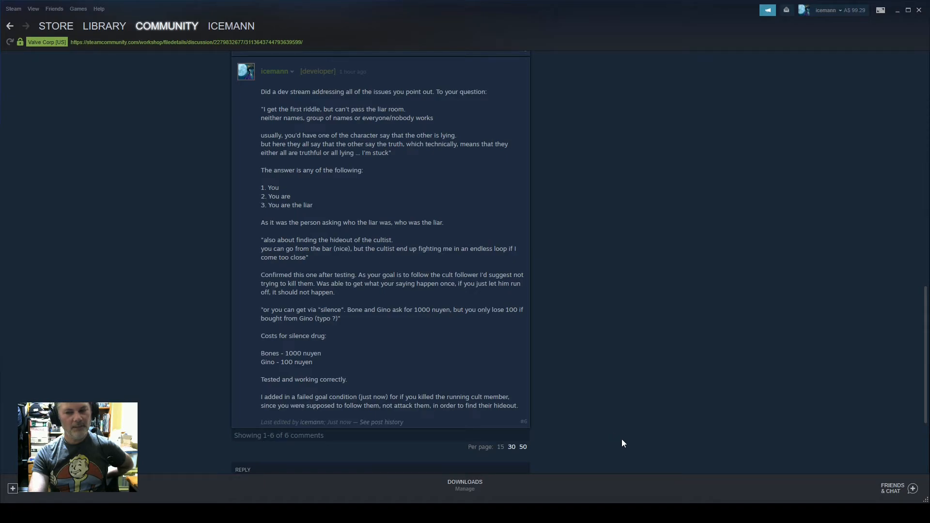
Switch from Steam back to the Shadowrun Editor.
{"action": "left_click", "coordinate": [634, 513]}
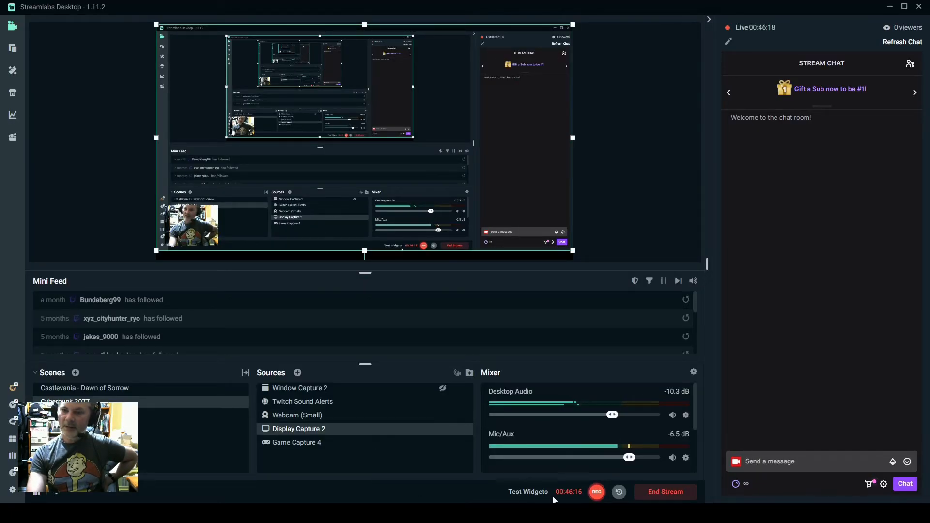
{"action": "left_click", "coordinate": [523, 513]}
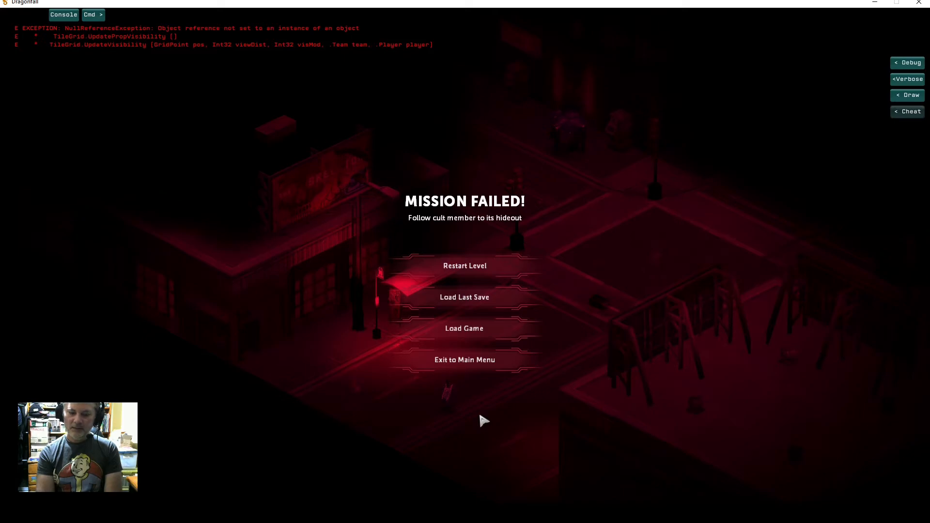
{"action": "key", "text": "alt+Tab"}
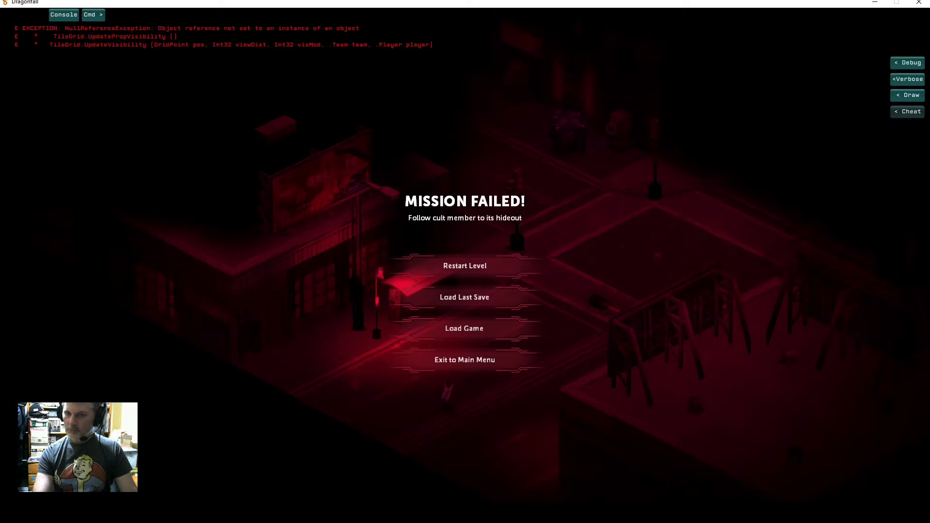
{"action": "key", "text": "alt+Tab"}
{"action": "key", "text": "alt+Tab"}
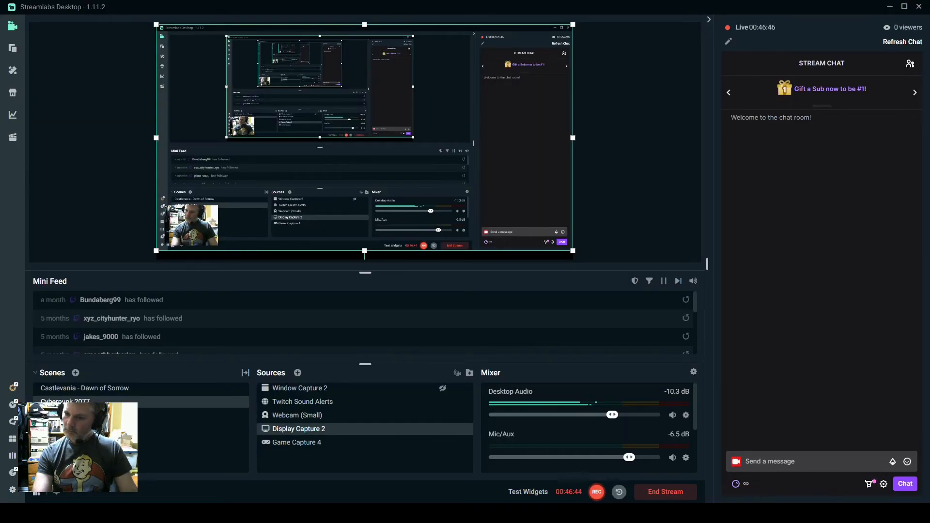
{"action": "key", "text": "alt+Tab"}
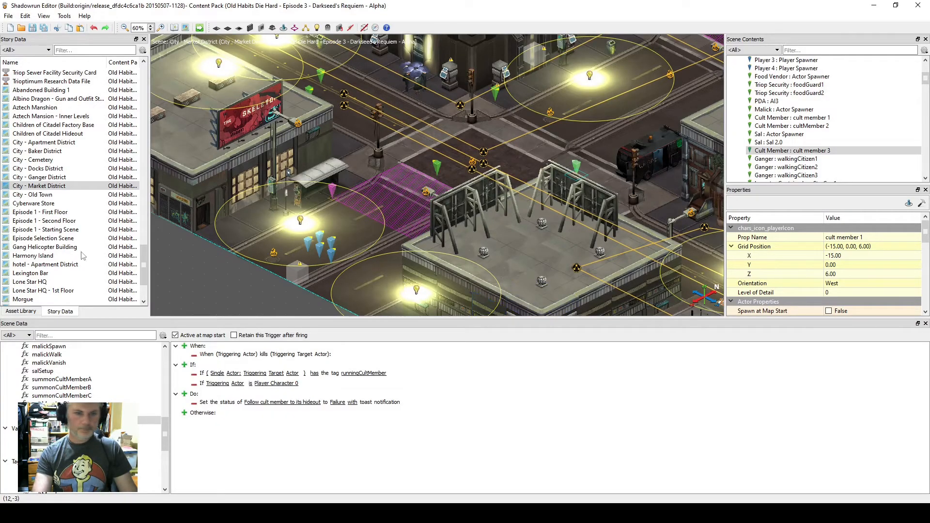
Open the Shodans Lab scene from the story's scene list and look over its cells and corridor.
{"action": "left_click", "coordinate": [145, 283]}
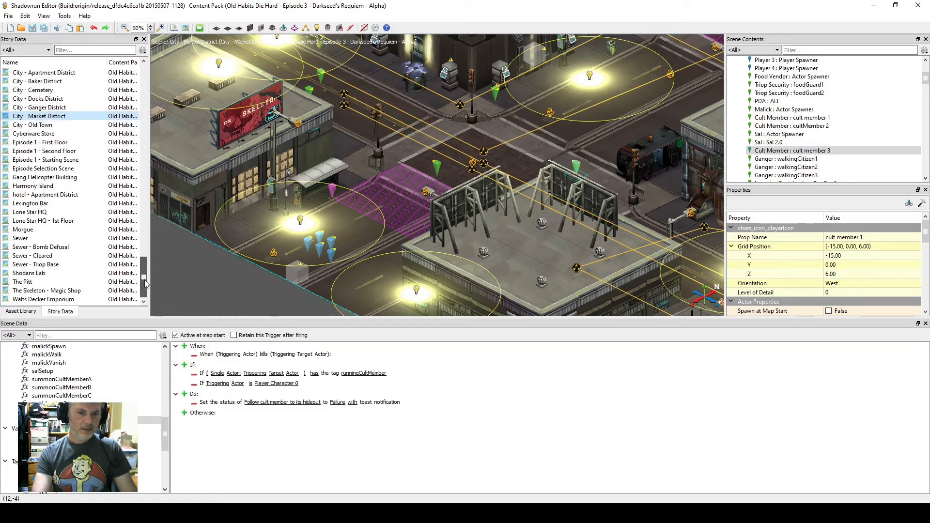
{"action": "scroll", "coordinate": [146, 283], "scroll_direction": "up", "scroll_amount": 1}
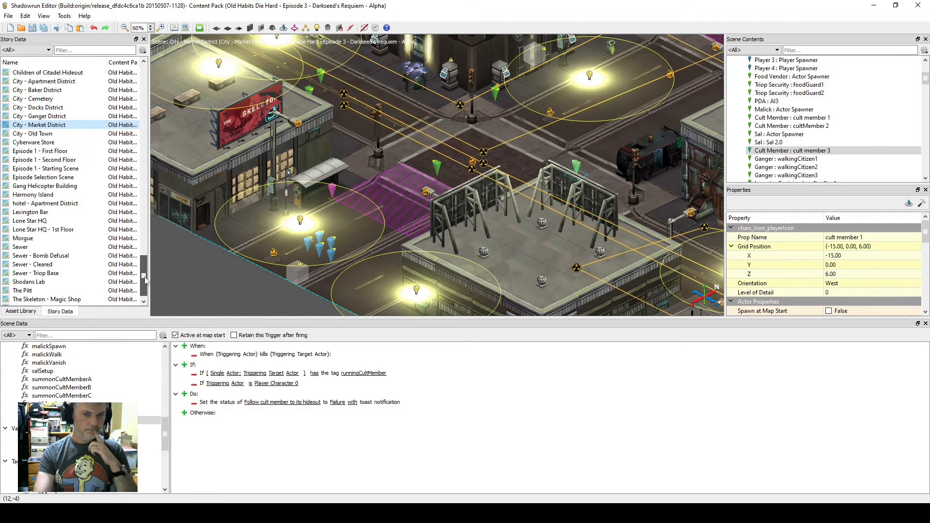
{"action": "scroll", "coordinate": [145, 283], "scroll_direction": "down", "scroll_amount": 1}
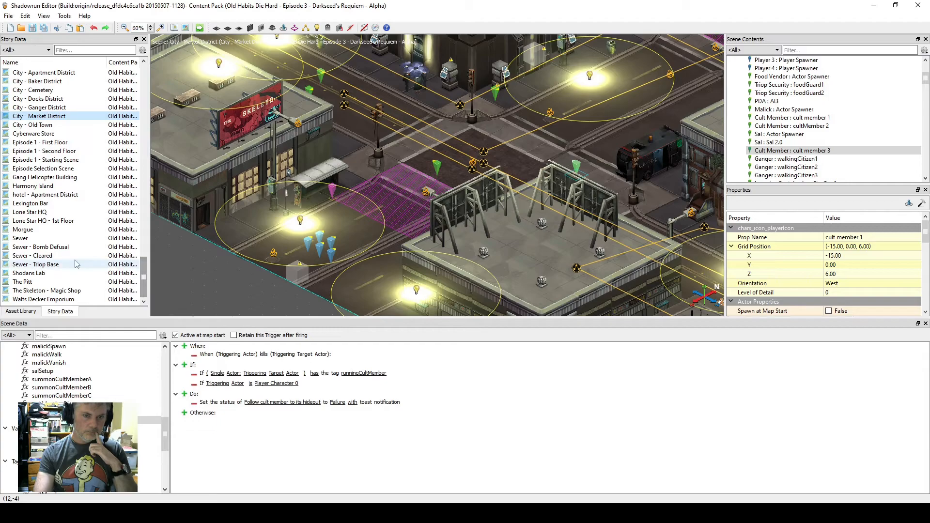
{"action": "left_click", "coordinate": [58, 273]}
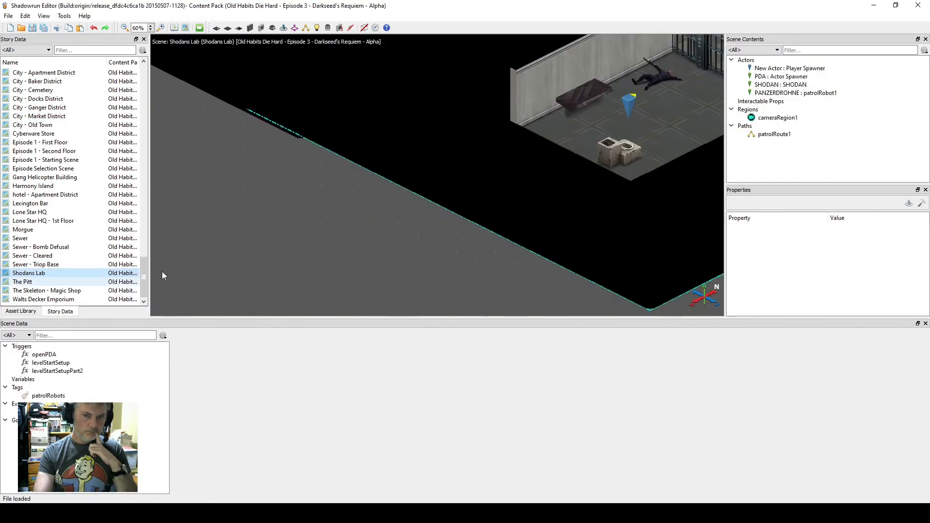
{"action": "scroll", "coordinate": [367, 209], "scroll_direction": "down", "scroll_amount": 2}
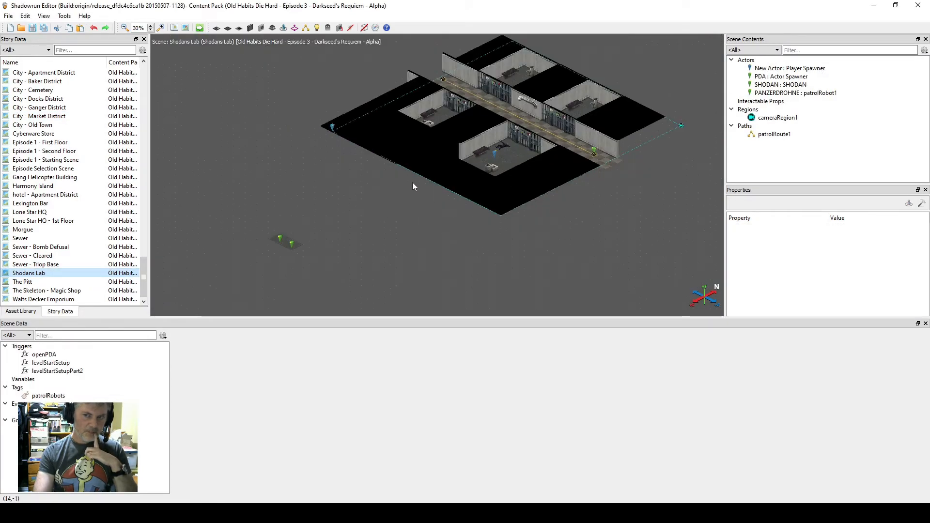
{"action": "middle_click_drag", "start_coordinate": [421, 176], "coordinate": [400, 203]}
{"action": "scroll", "coordinate": [310, 227], "scroll_direction": "up", "scroll_amount": 4}
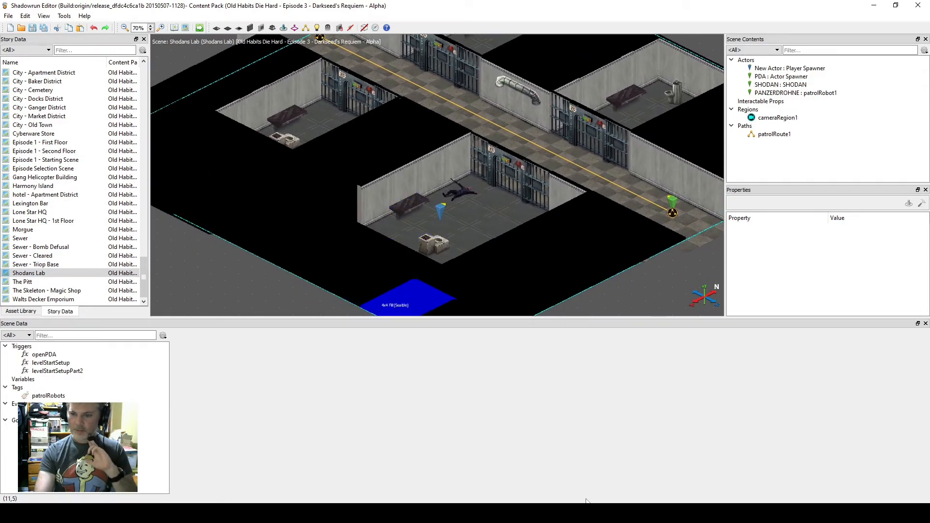
Look up the questline step for the player being sent to SHODAN's lab in the Notepad mission plan.
{"action": "key", "text": "alt+Tab"}
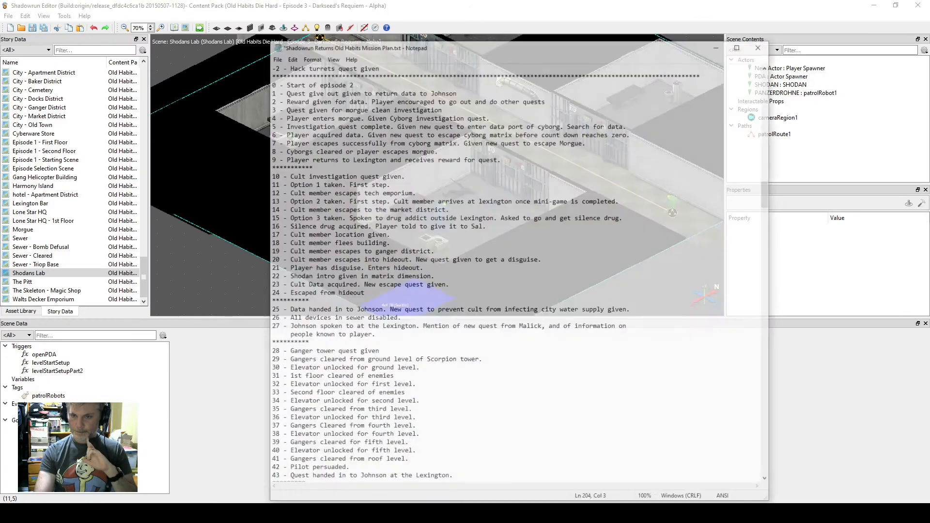
{"action": "scroll", "coordinate": [386, 249], "scroll_direction": "down", "scroll_amount": 15}
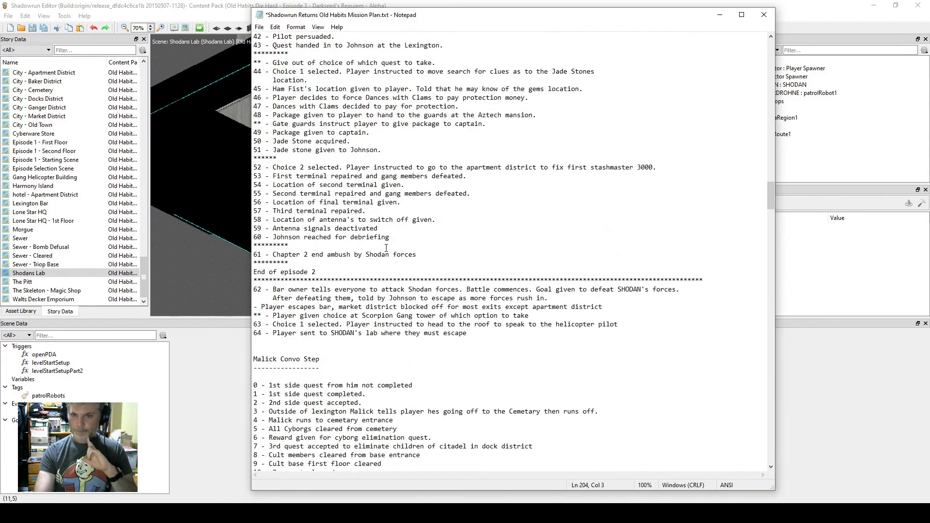
{"action": "scroll", "coordinate": [317, 300], "scroll_direction": "down", "scroll_amount": 2}
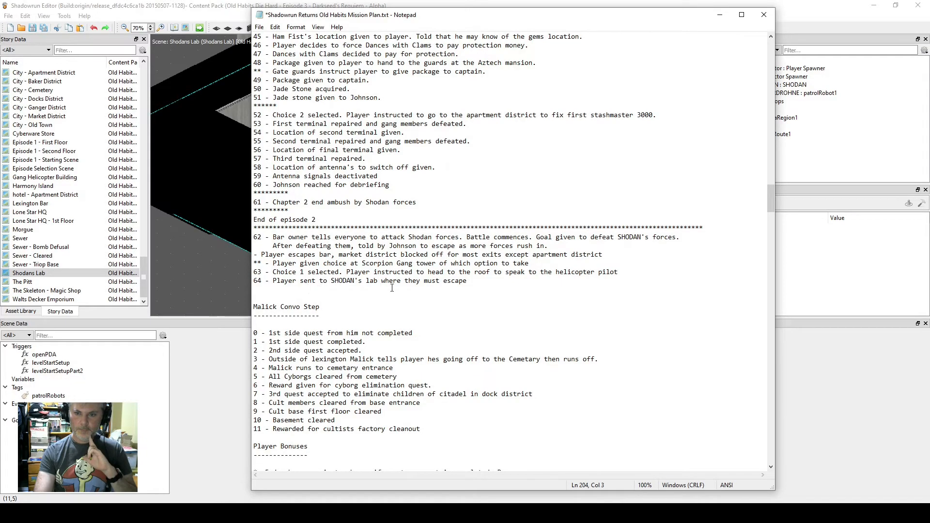
{"action": "left_click", "coordinate": [720, 15]}
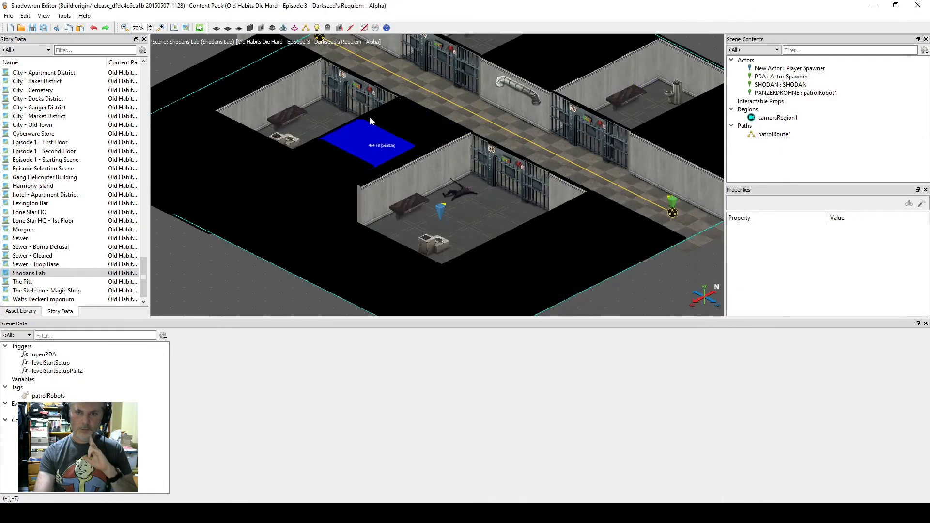
Set the primaryQuestlineStep story variable to 64 in the Scene Scratchpad and close it.
{"action": "left_click", "coordinate": [199, 27]}
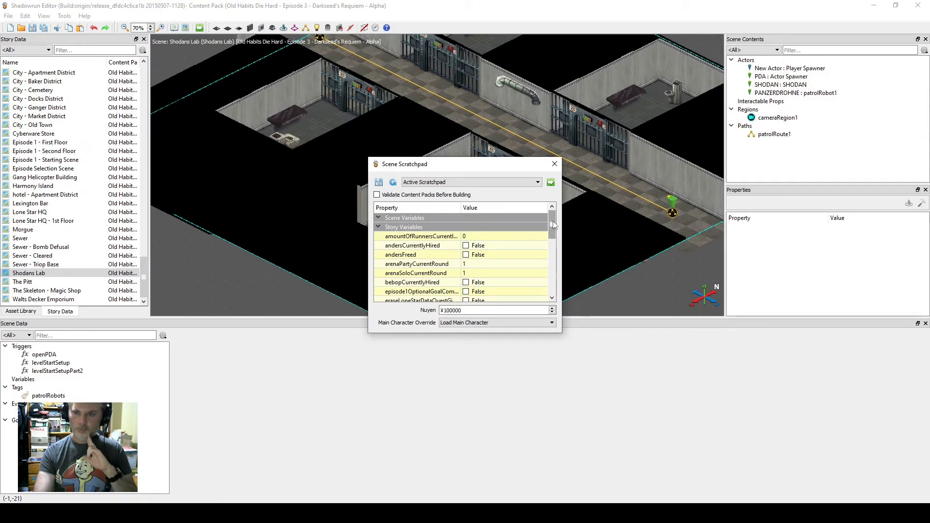
{"action": "scroll", "coordinate": [553, 221], "scroll_direction": "down", "scroll_amount": 8}
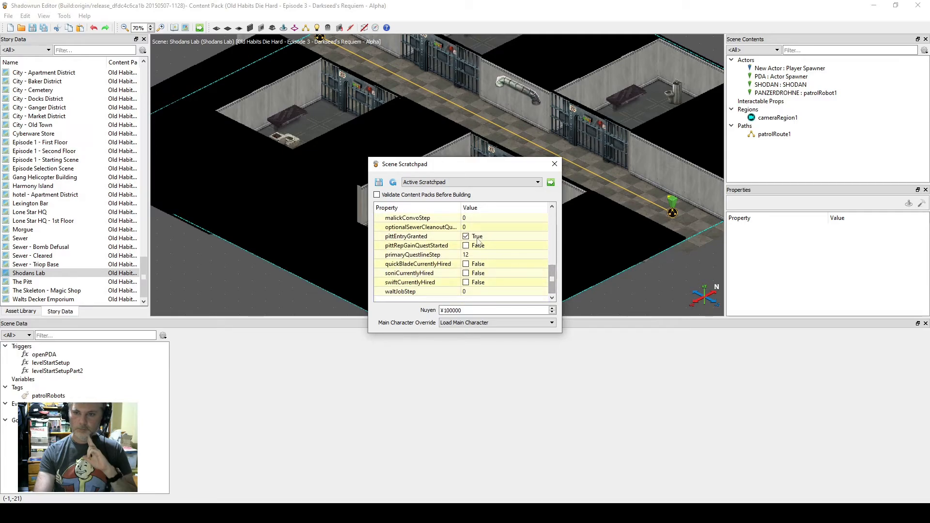
{"action": "left_click", "coordinate": [489, 254]}
{"action": "type", "text": "6"}
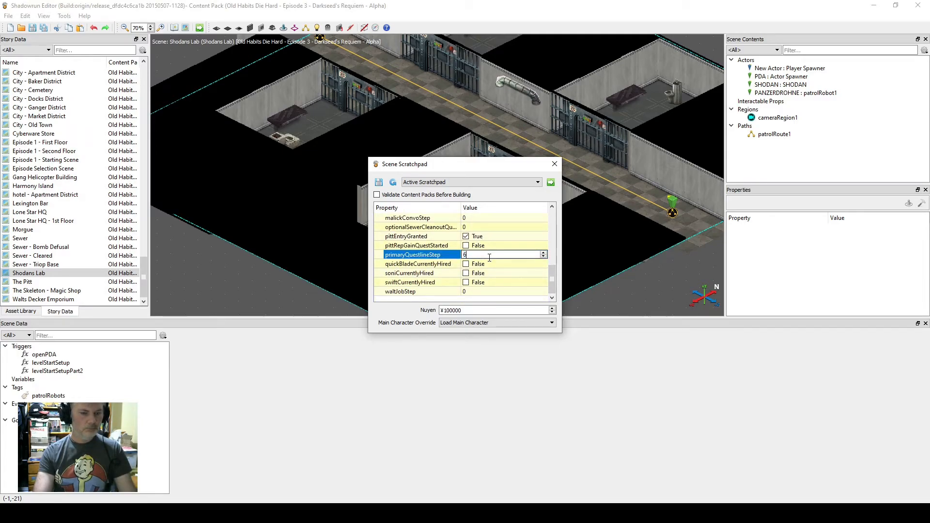
{"action": "type", "text": "4"}
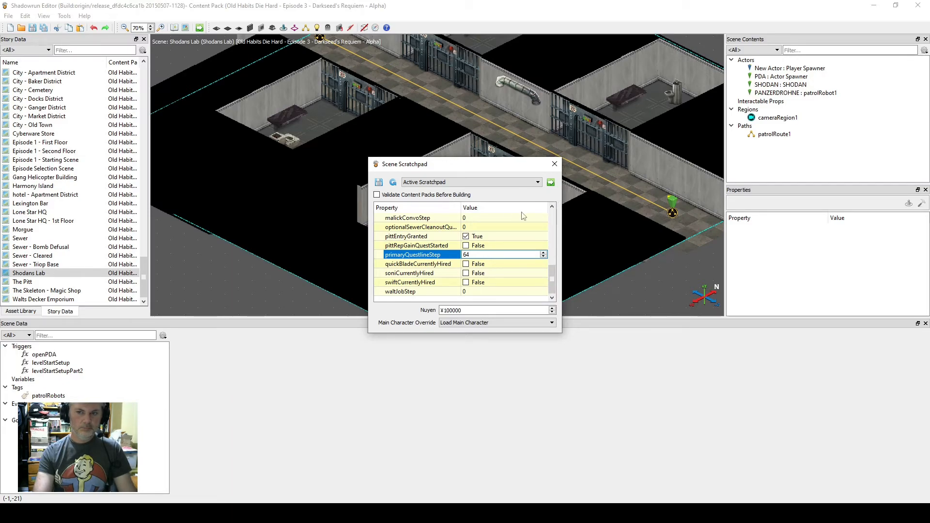
{"action": "left_click", "coordinate": [497, 218]}
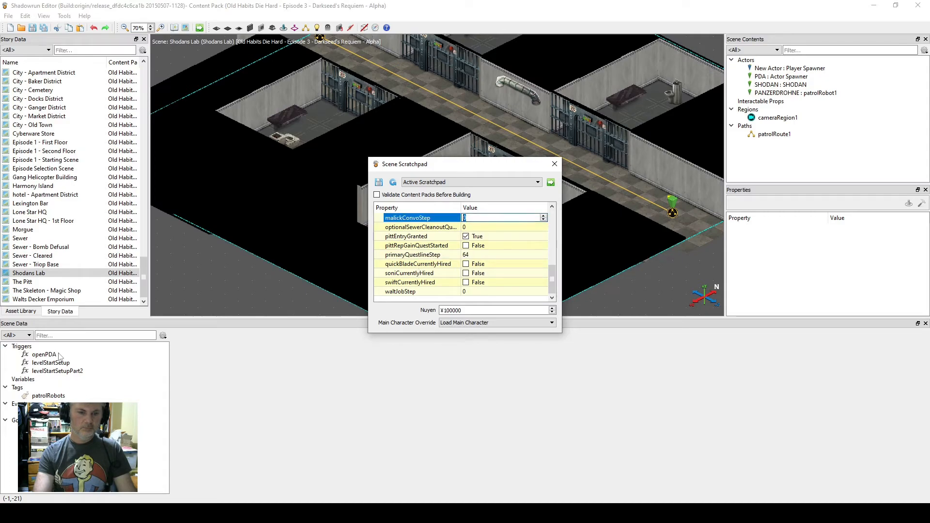
{"action": "left_click", "coordinate": [554, 163]}
Review the levelStartSetup and levelStartSetupPart2 triggers and check the episode 3 steps in the mission plan.
{"action": "left_click", "coordinate": [50, 363]}
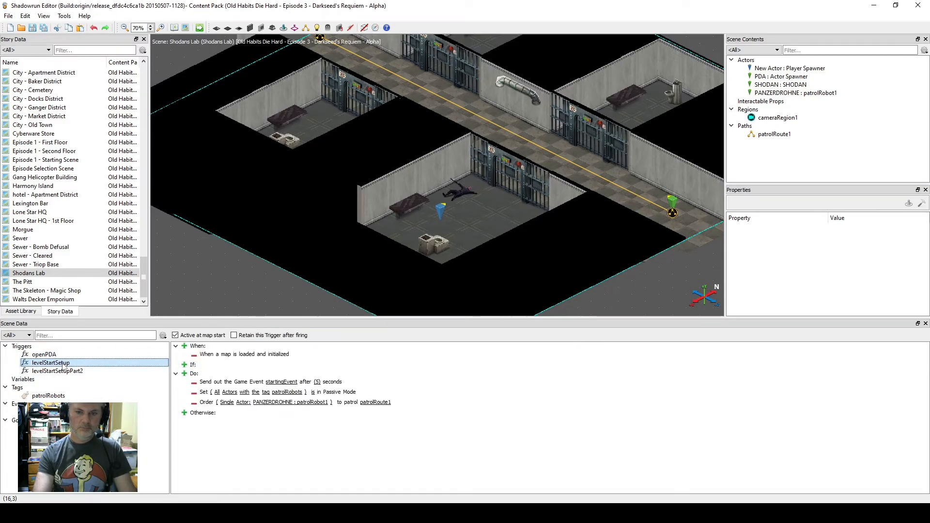
{"action": "left_click", "coordinate": [68, 371]}
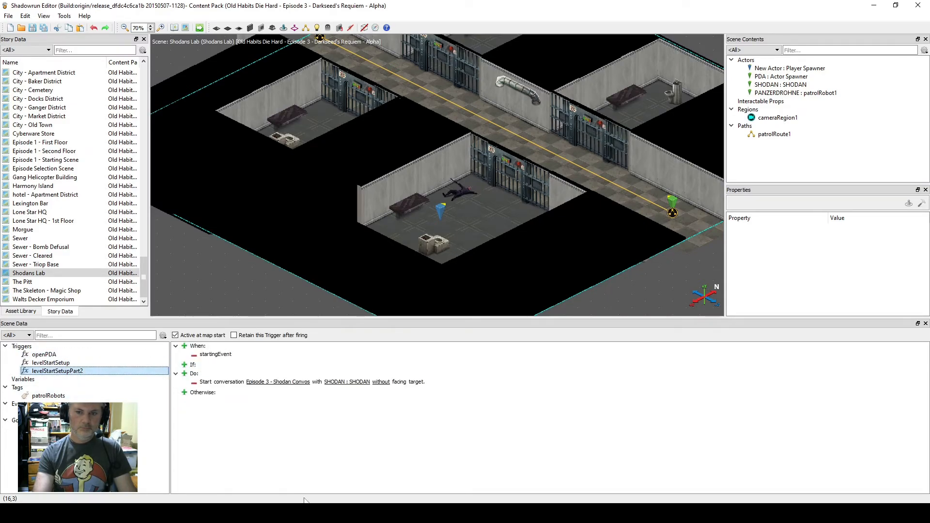
{"action": "left_click", "coordinate": [532, 512]}
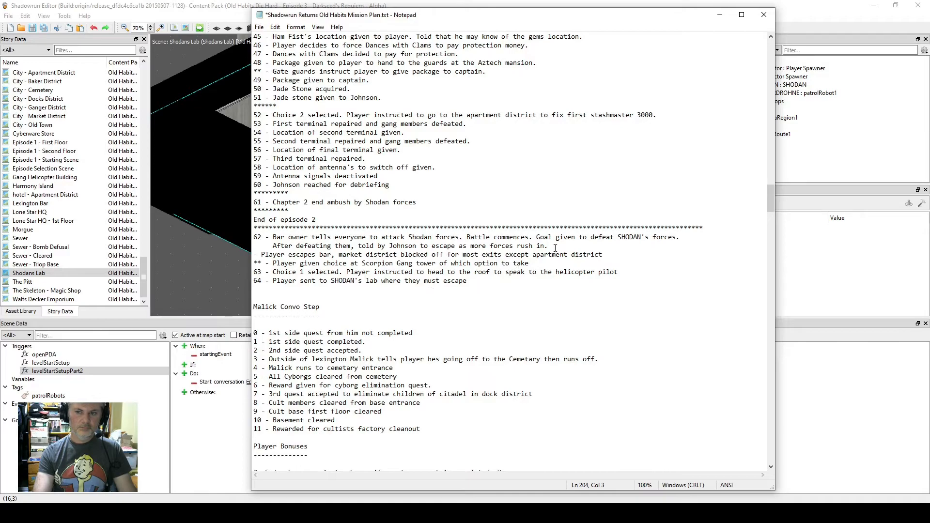
{"action": "left_click", "coordinate": [718, 15]}
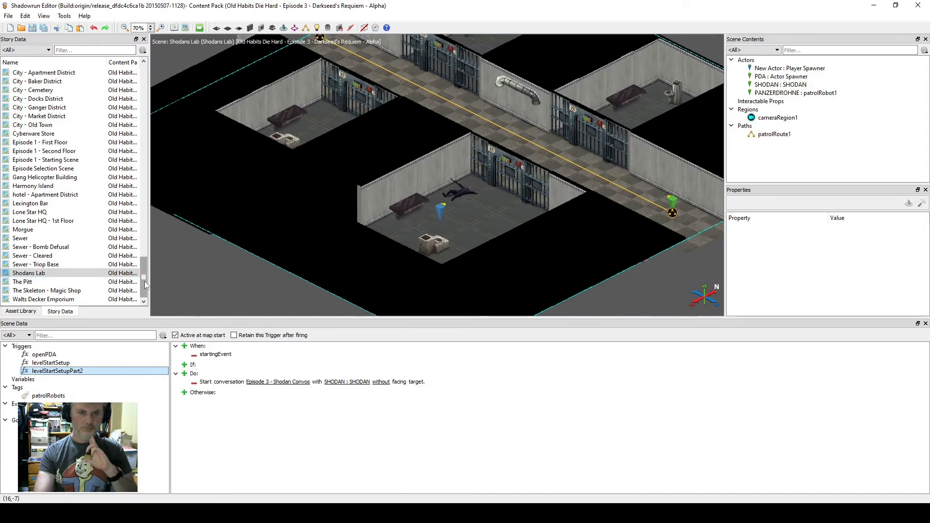
Open the Gang Helicopter Building scene and look over its floors and matrix areas.
{"action": "double_click", "coordinate": [45, 176]}
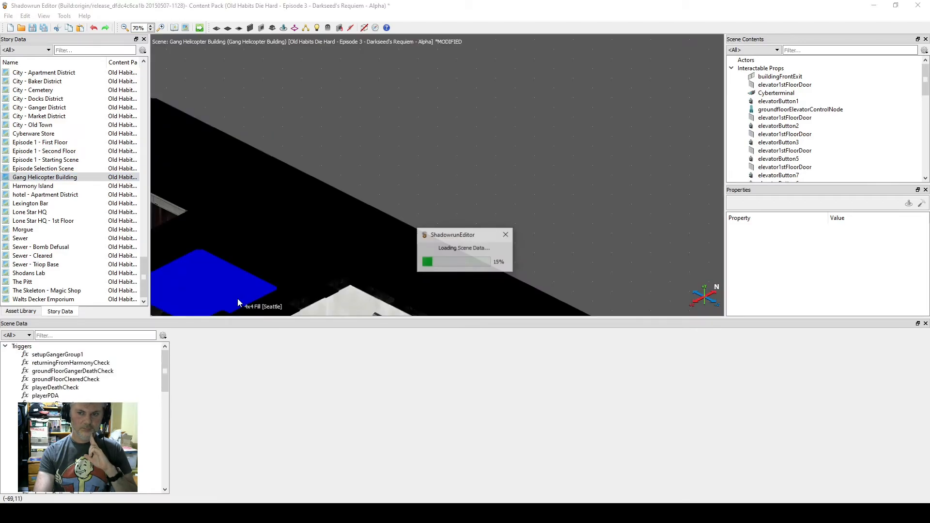
{"action": "scroll", "coordinate": [322, 251], "scroll_direction": "down", "scroll_amount": 10}
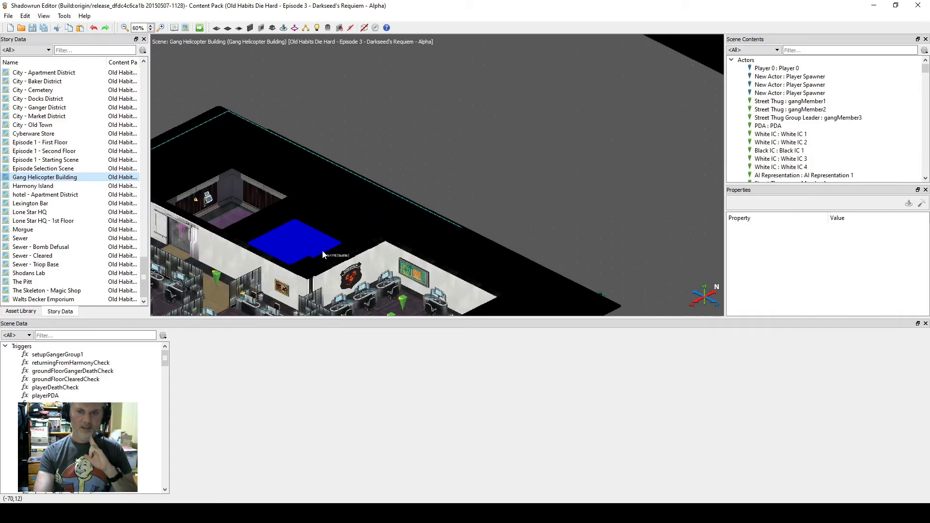
{"action": "middle_click_drag", "start_coordinate": [324, 283], "coordinate": [438, 177]}
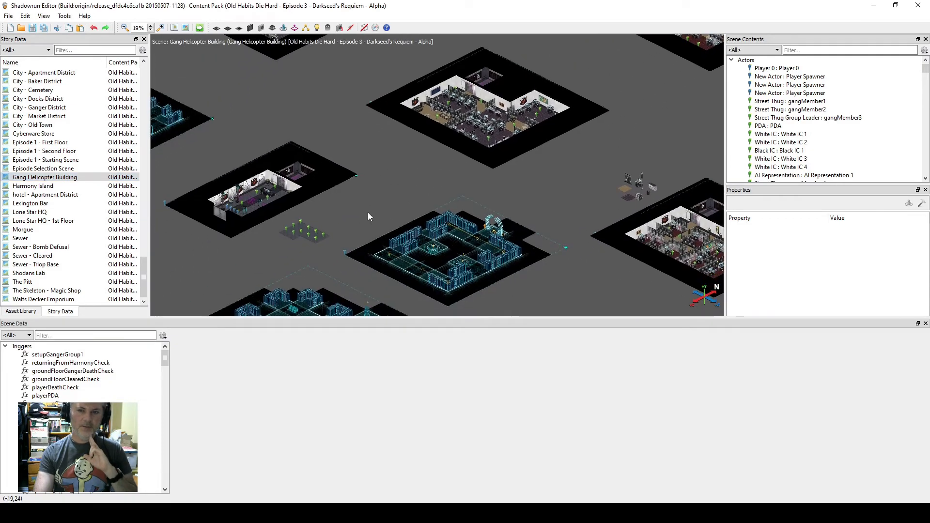
{"action": "middle_click_drag", "start_coordinate": [300, 259], "coordinate": [394, 223]}
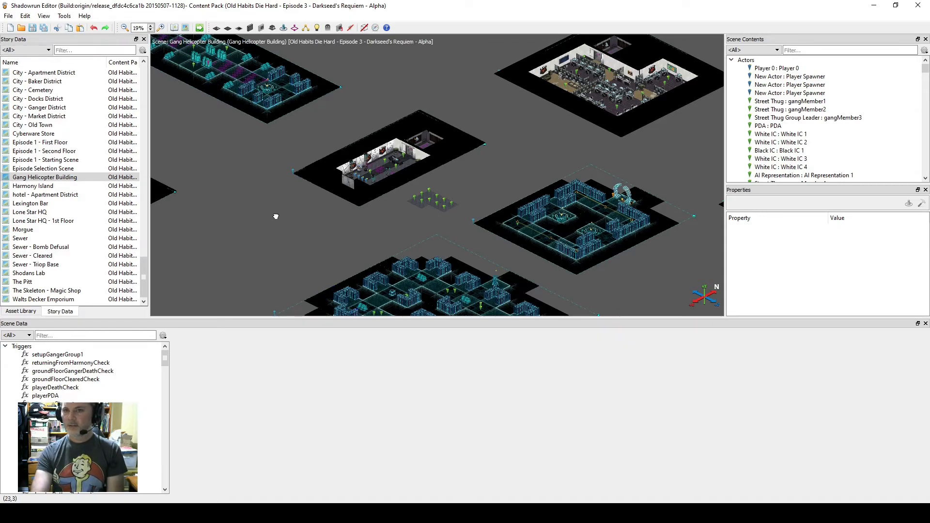
{"action": "middle_click_drag", "start_coordinate": [275, 216], "coordinate": [264, 117]}
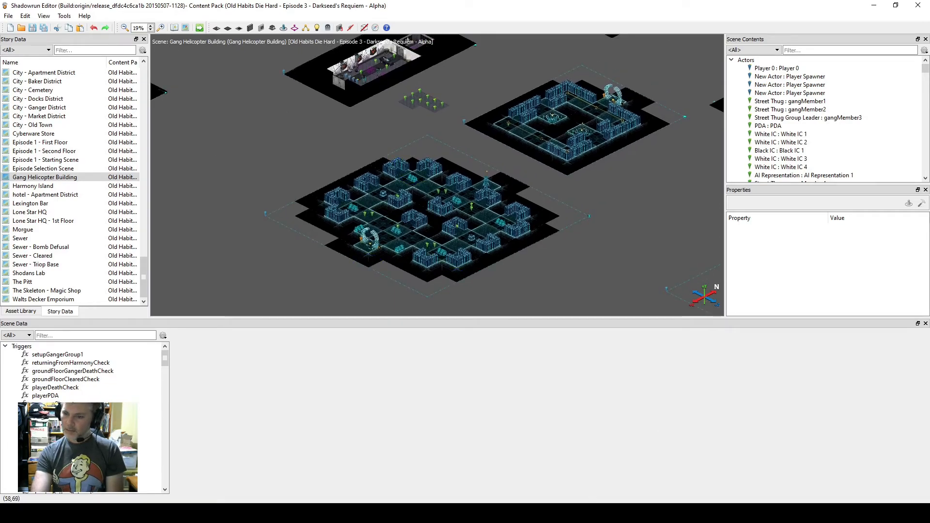
Check the episode 3 steps in the mission plan and set primaryQuestlineStep to 62 in the Scene Scratchpad.
{"action": "left_click", "coordinate": [532, 512]}
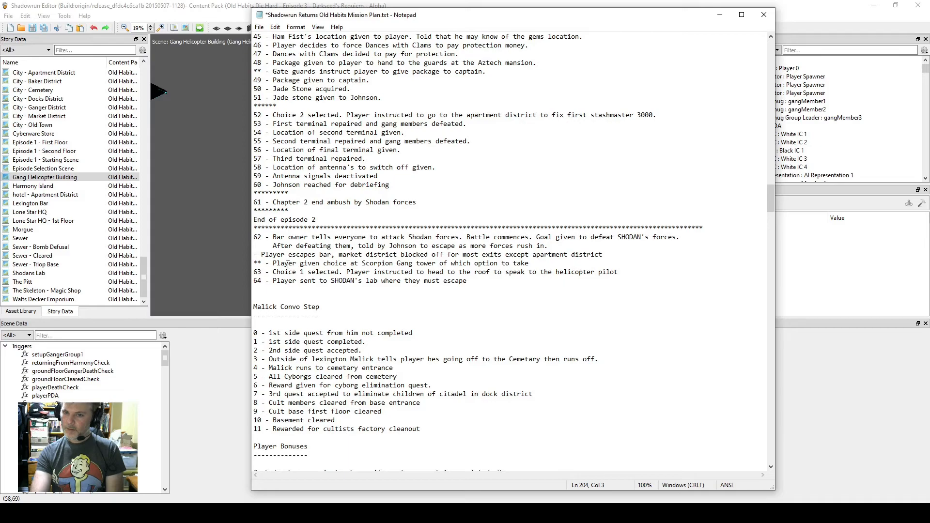
{"action": "left_click", "coordinate": [720, 16]}
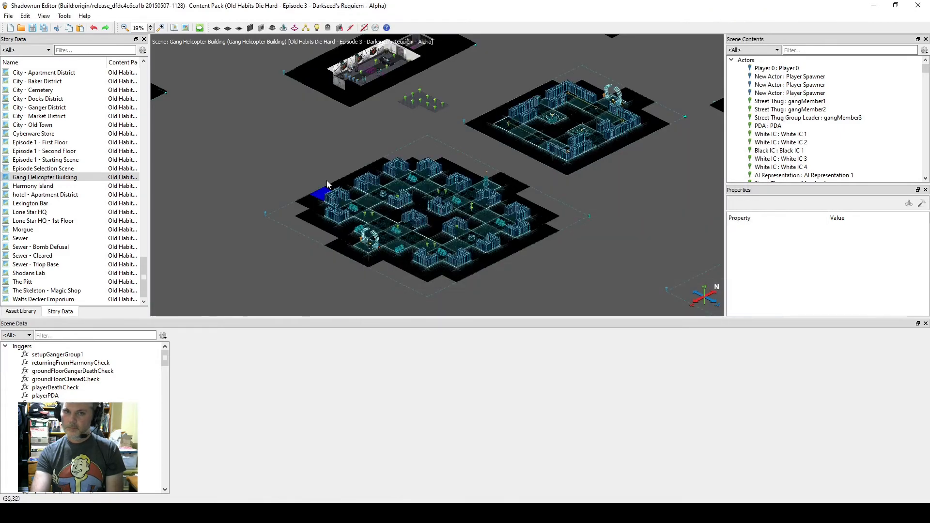
{"action": "left_click", "coordinate": [199, 27]}
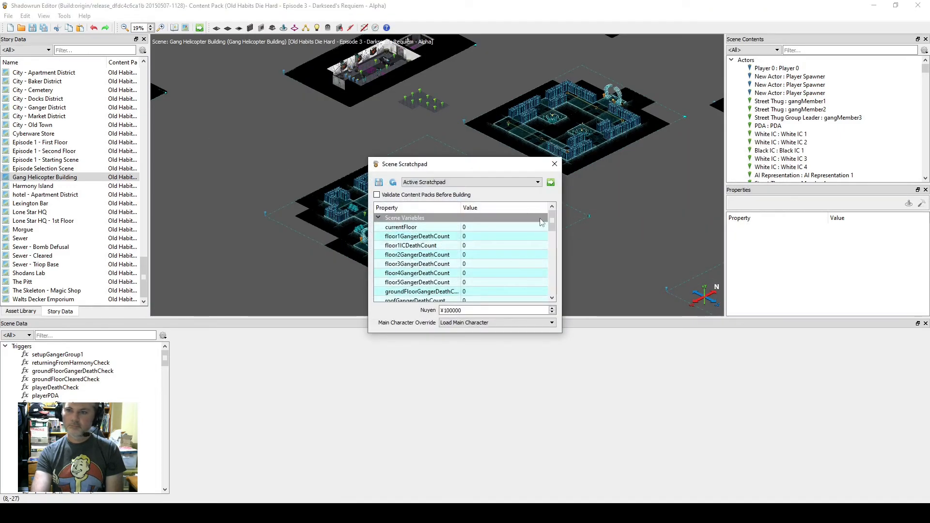
{"action": "left_click_drag", "start_coordinate": [552, 216], "coordinate": [551, 278]}
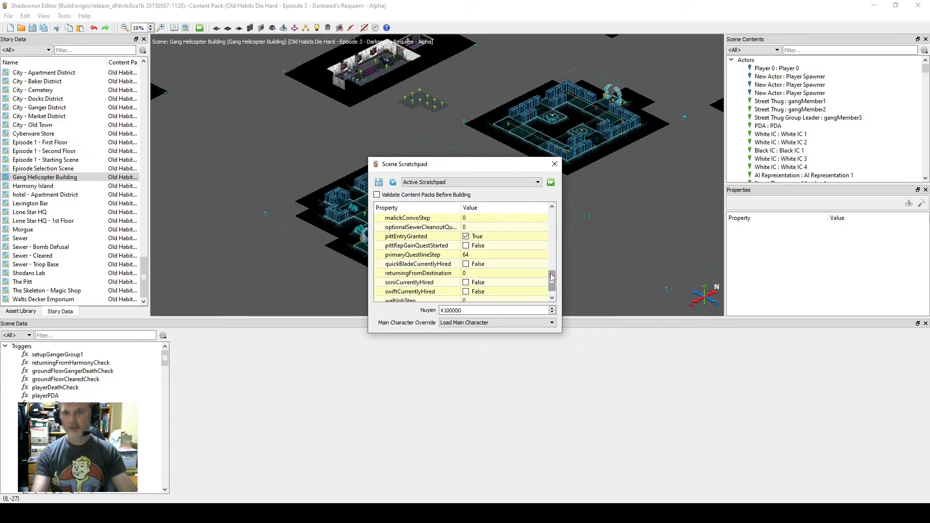
{"action": "left_click", "coordinate": [467, 254]}
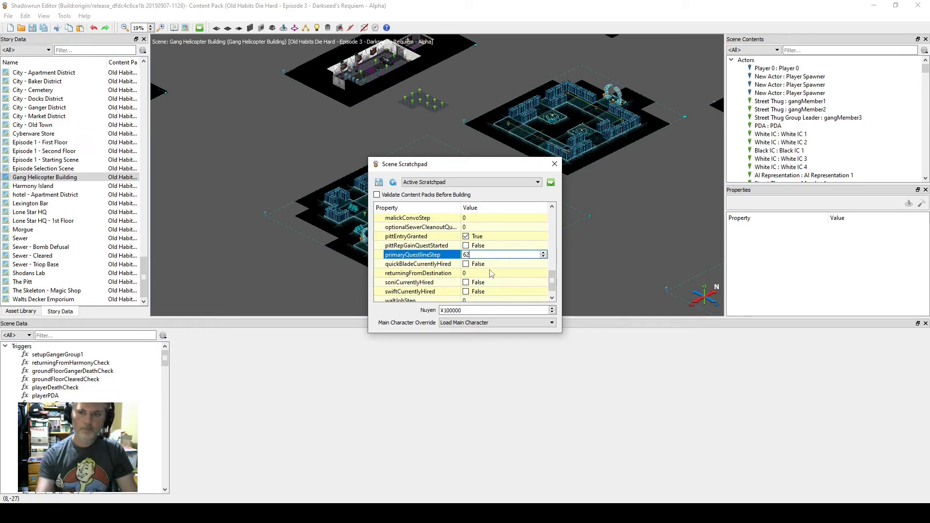
Launch the Gang Helicopter Building scene in Dragonfall, import the most recent Episode 3 character and walk toward the reception desk.
{"action": "left_click", "coordinate": [551, 182]}
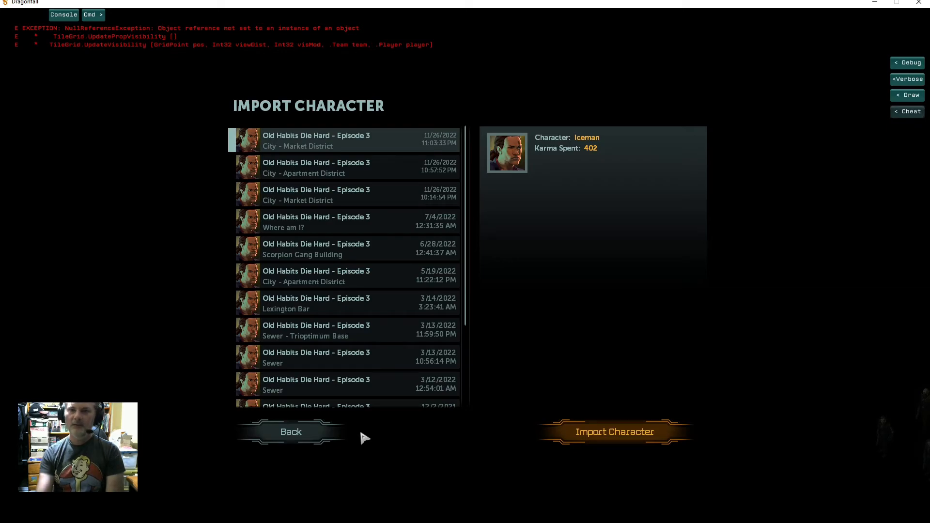
{"action": "left_click", "coordinate": [617, 439]}
{"action": "left_click", "coordinate": [441, 418]}
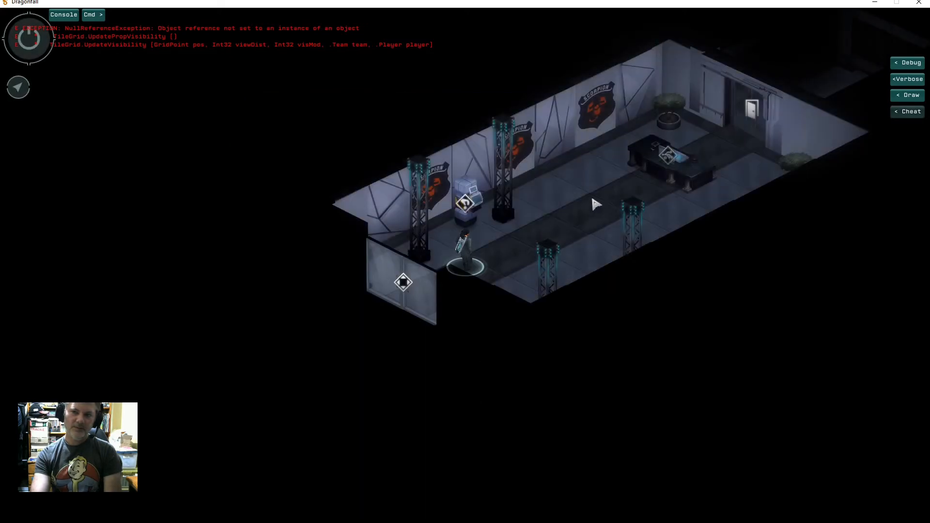
{"action": "left_click", "coordinate": [593, 204]}
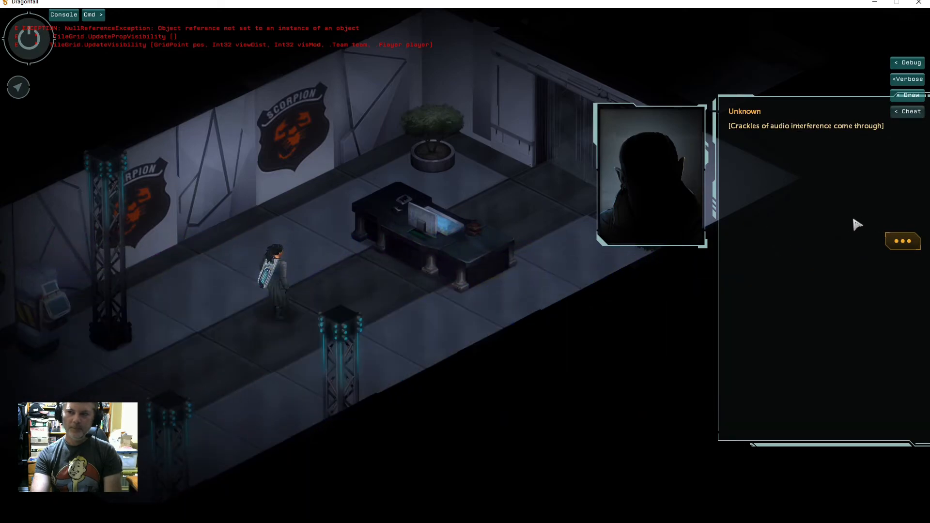
Play through the radio conversation with Johnson up to the choice of how to attack SHODAN.
{"action": "left_click", "coordinate": [903, 246]}
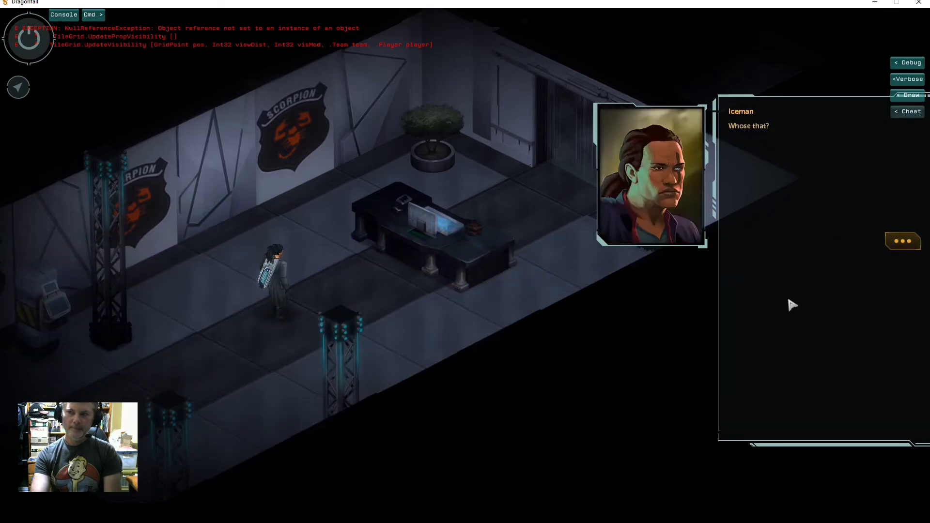
{"action": "left_click", "coordinate": [902, 243]}
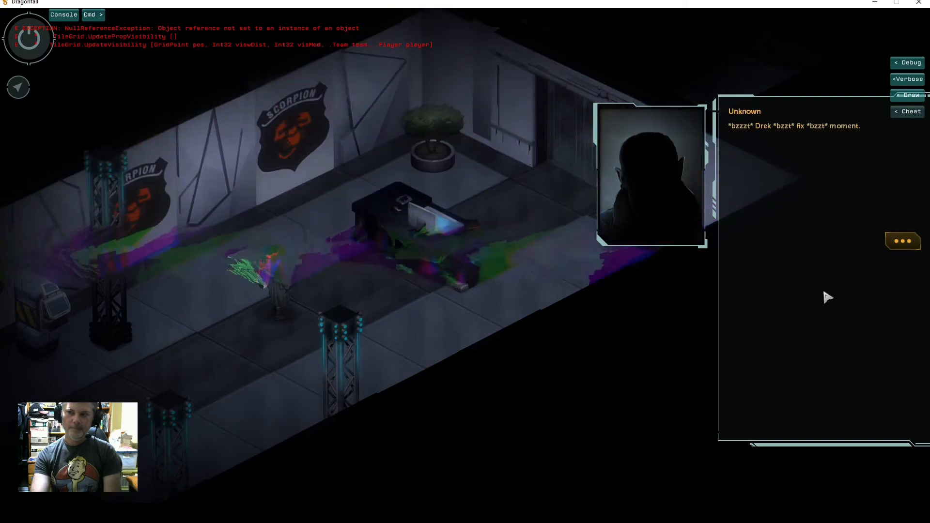
{"action": "left_click", "coordinate": [912, 245]}
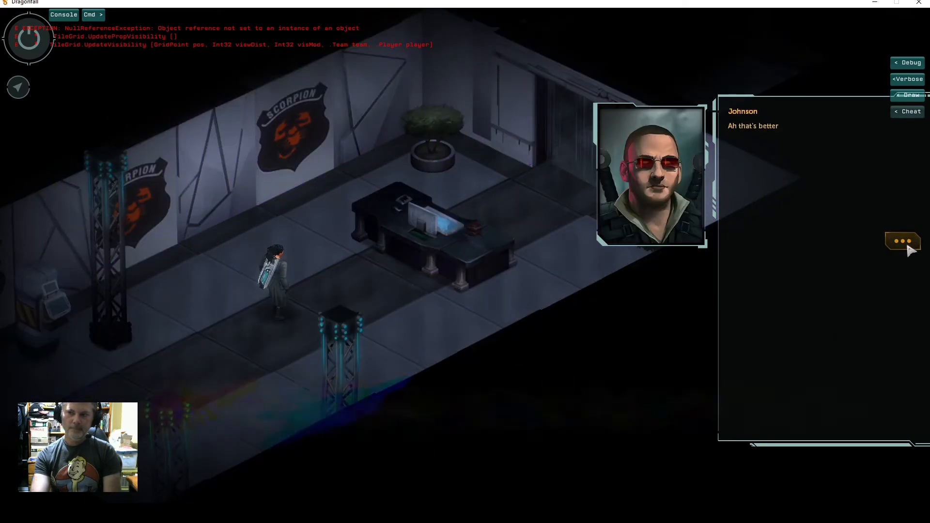
{"action": "left_click", "coordinate": [909, 249]}
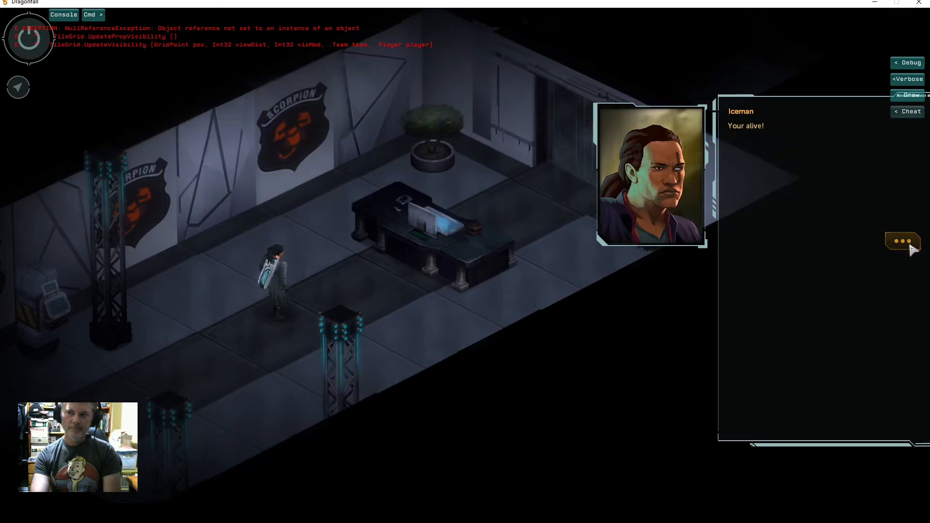
{"action": "left_click", "coordinate": [911, 247]}
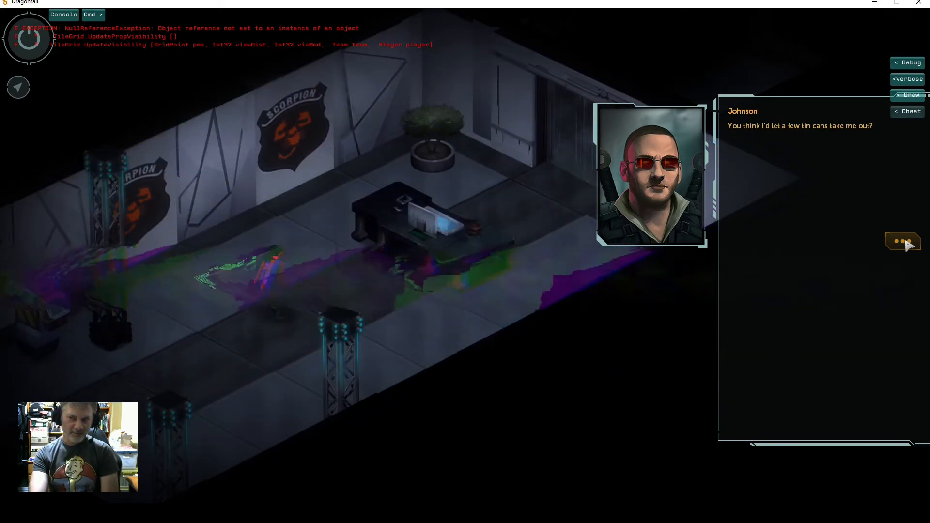
{"action": "left_click", "coordinate": [907, 244]}
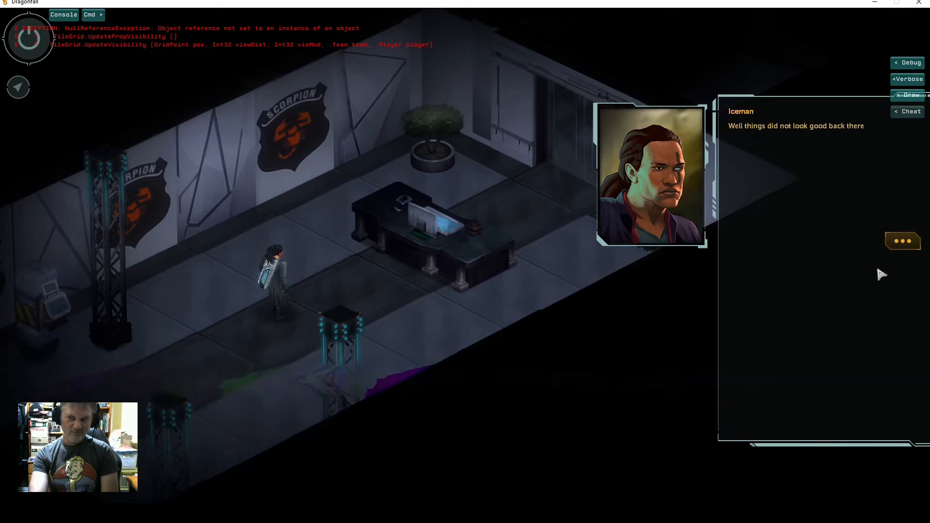
{"action": "left_click", "coordinate": [909, 243]}
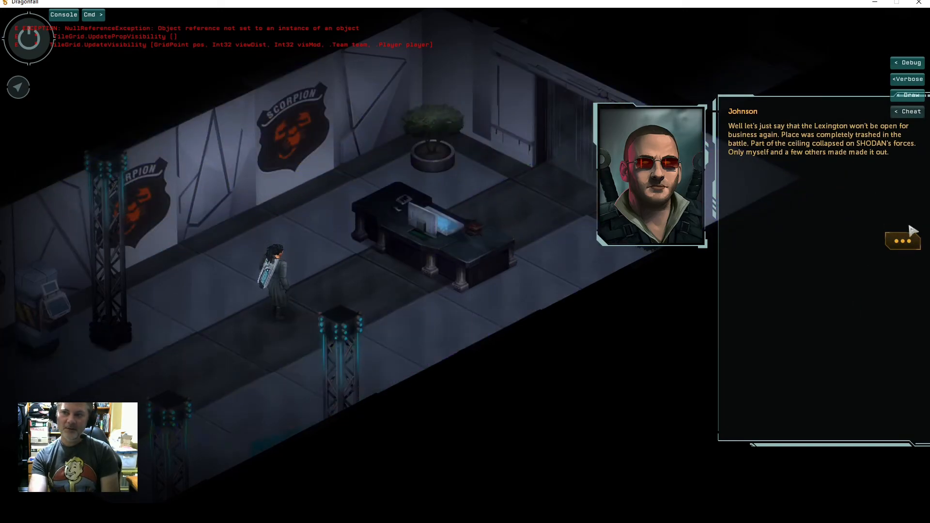
{"action": "left_click", "coordinate": [900, 240]}
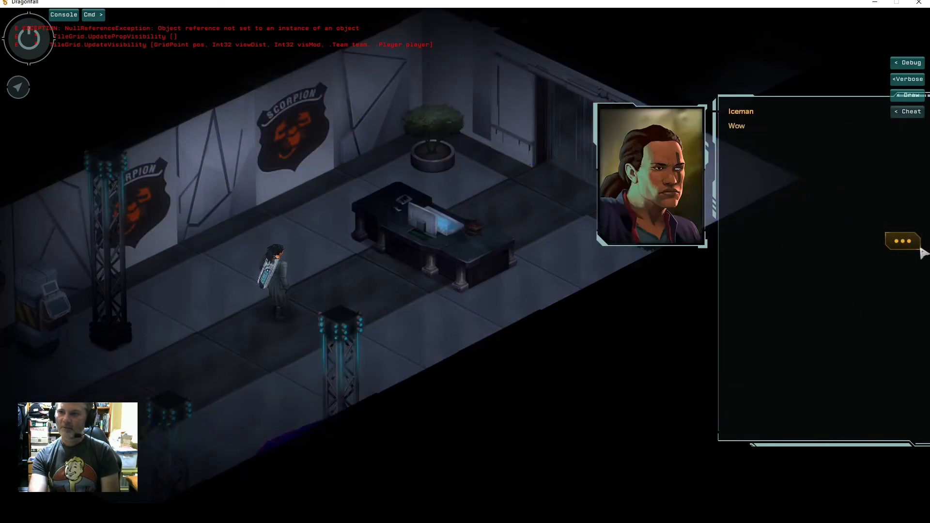
{"action": "left_click", "coordinate": [901, 242]}
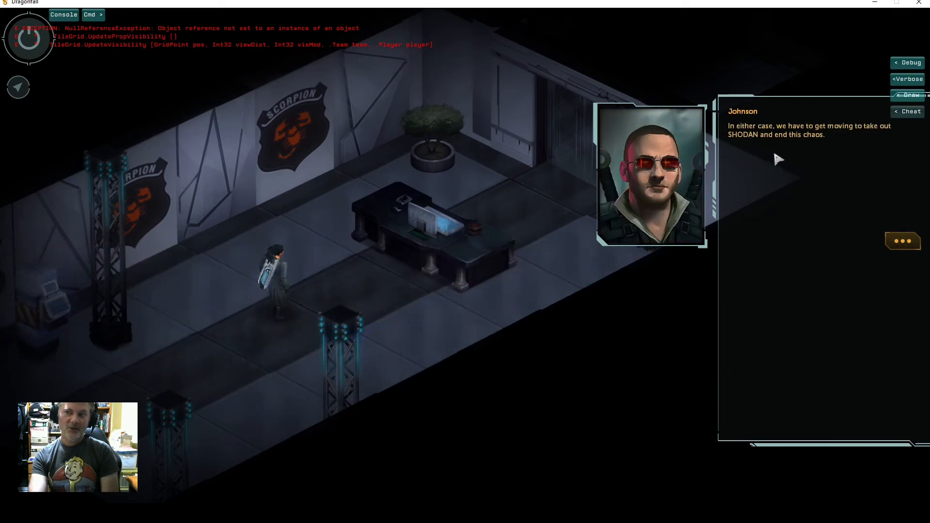
{"action": "left_click", "coordinate": [900, 244]}
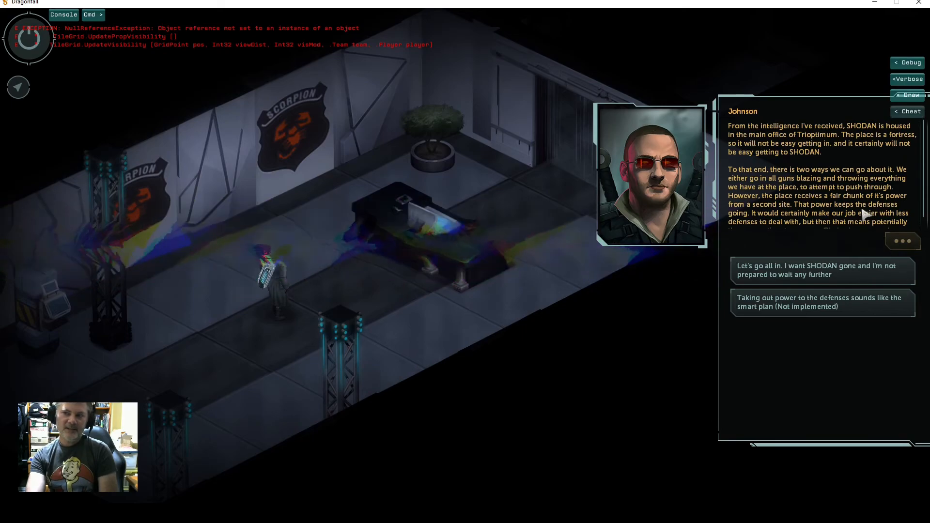
Read Johnson's plan, choose the reply about taking out power to the defenses, test walking in the lobby and return to the editor.
{"action": "scroll", "coordinate": [862, 214], "scroll_direction": "down", "scroll_amount": 2}
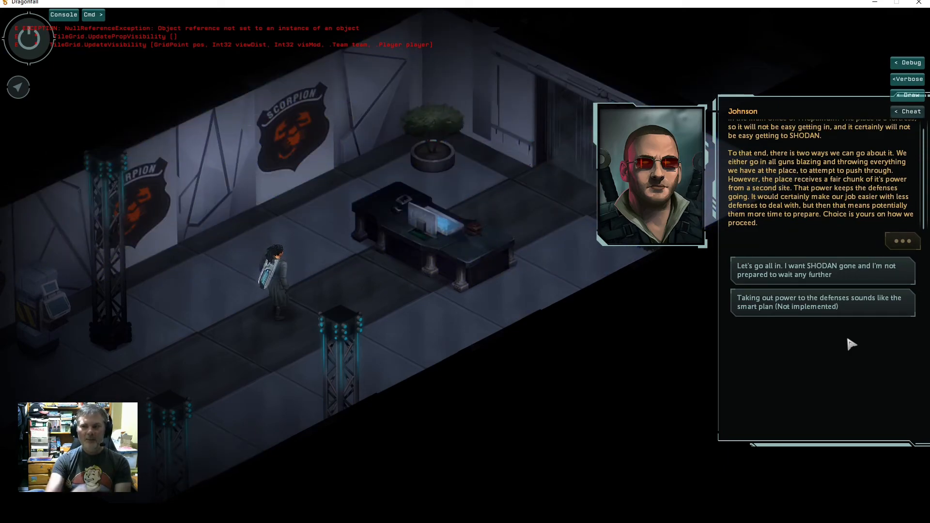
{"action": "left_click", "coordinate": [834, 306]}
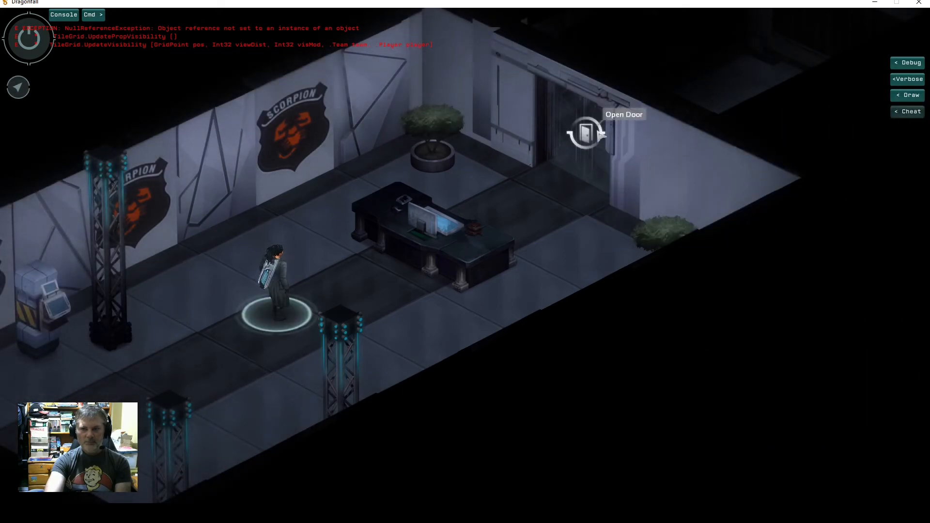
{"action": "left_click", "coordinate": [155, 375]}
{"action": "left_click", "coordinate": [313, 307]}
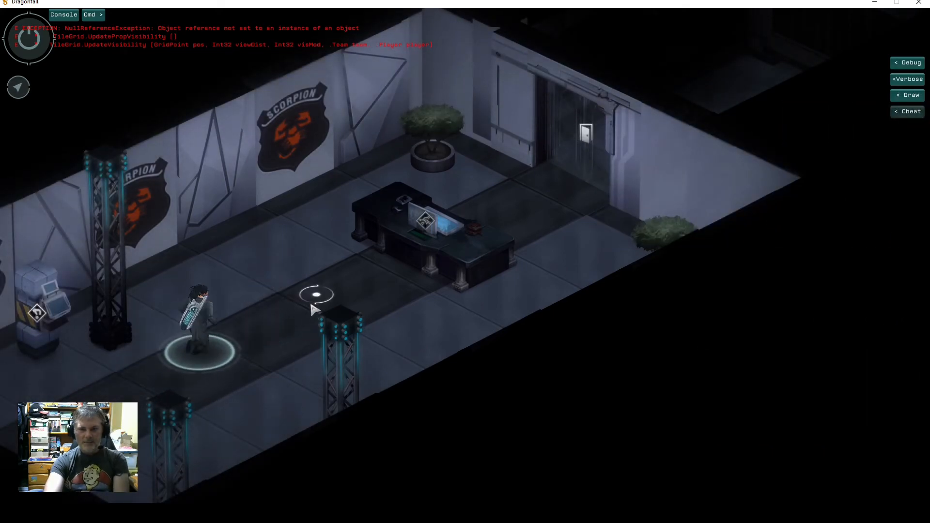
{"action": "key", "text": "alt+Tab"}
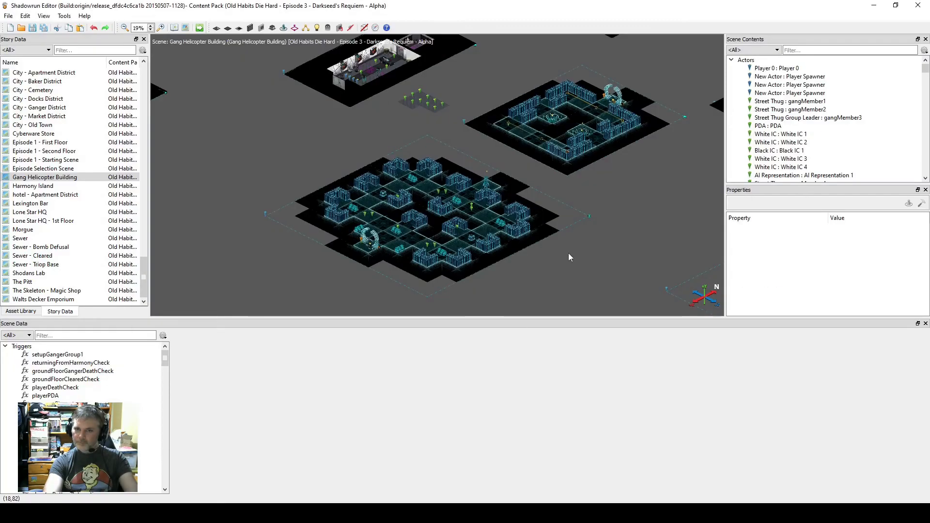
{"action": "left_click", "coordinate": [199, 27]}
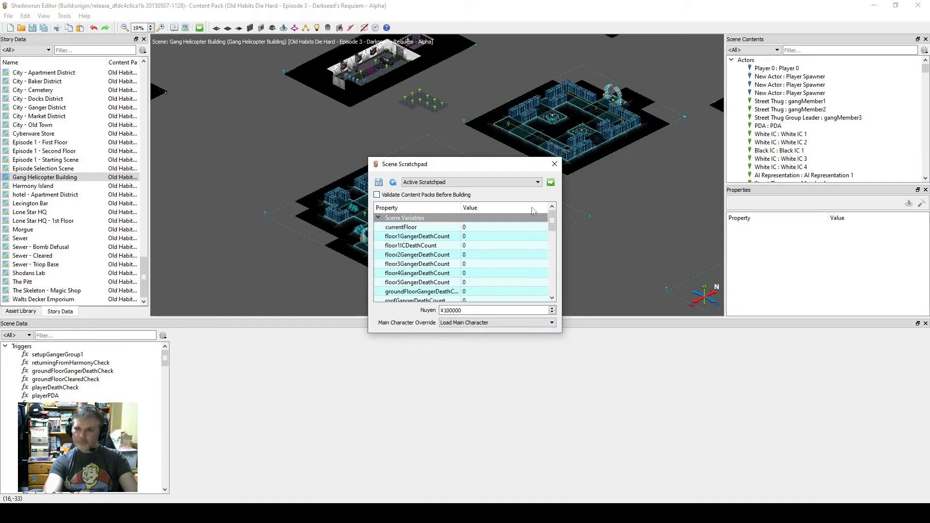
{"action": "left_click", "coordinate": [550, 182]}
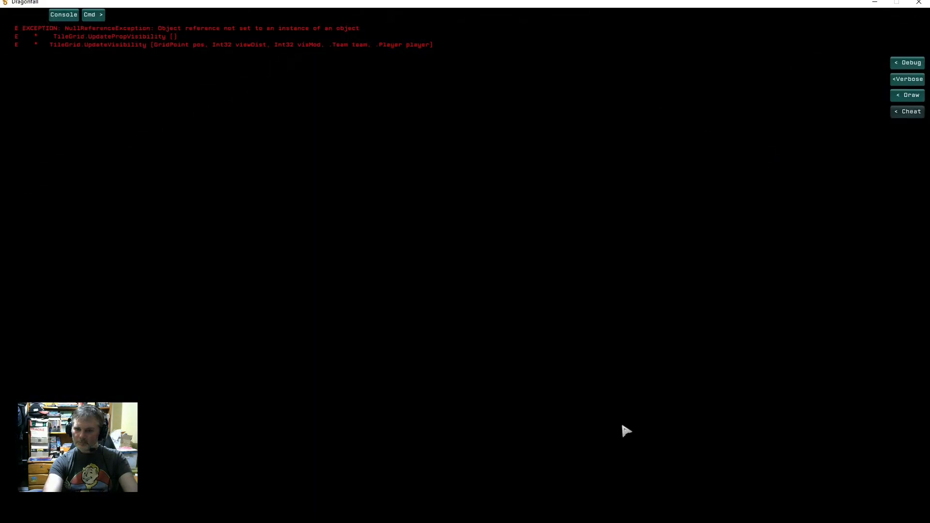
{"action": "key", "text": "alt+Tab"}
{"action": "left_click", "coordinate": [350, 121]}
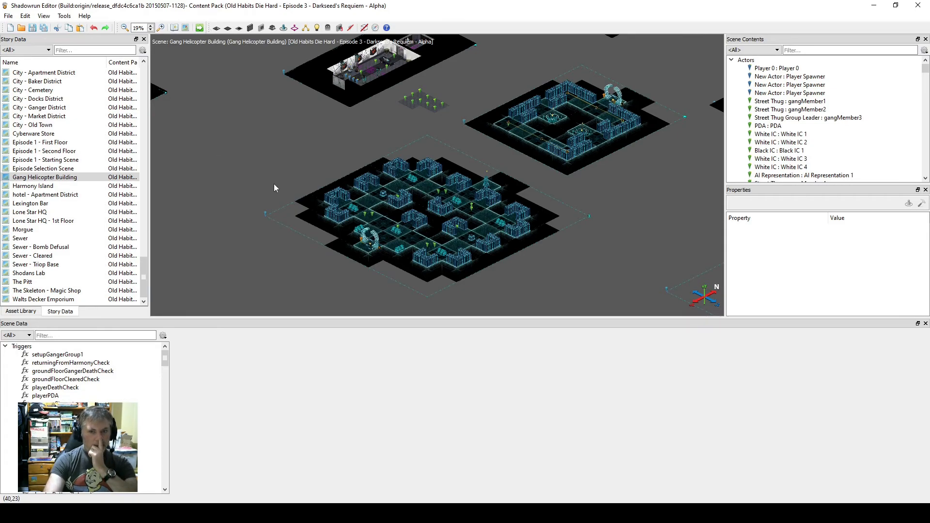
Review the elevatorAmbushStep1Check, pathChoiceStart and pathChoiceStep1 triggers to find which conversation starts the path choice.
{"action": "scroll", "coordinate": [274, 188], "scroll_direction": "down", "scroll_amount": 2}
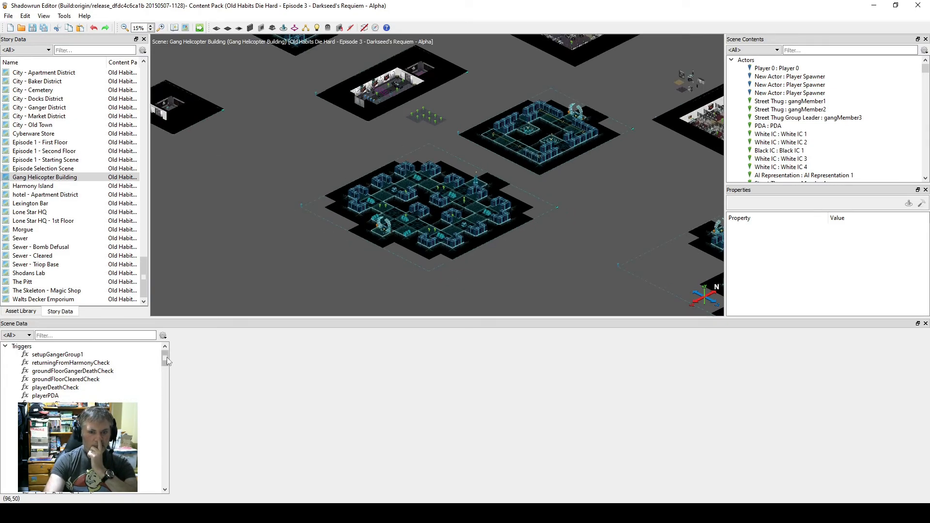
{"action": "left_click_drag", "start_coordinate": [166, 362], "coordinate": [170, 373]}
{"action": "left_click", "coordinate": [146, 444]}
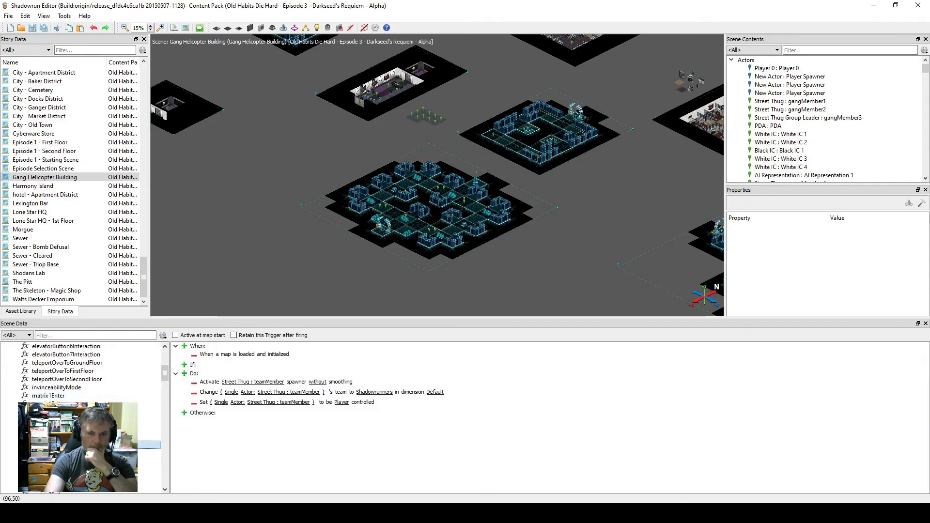
{"action": "left_click", "coordinate": [200, 437]}
{"action": "left_click_drag", "start_coordinate": [167, 377], "coordinate": [177, 435]}
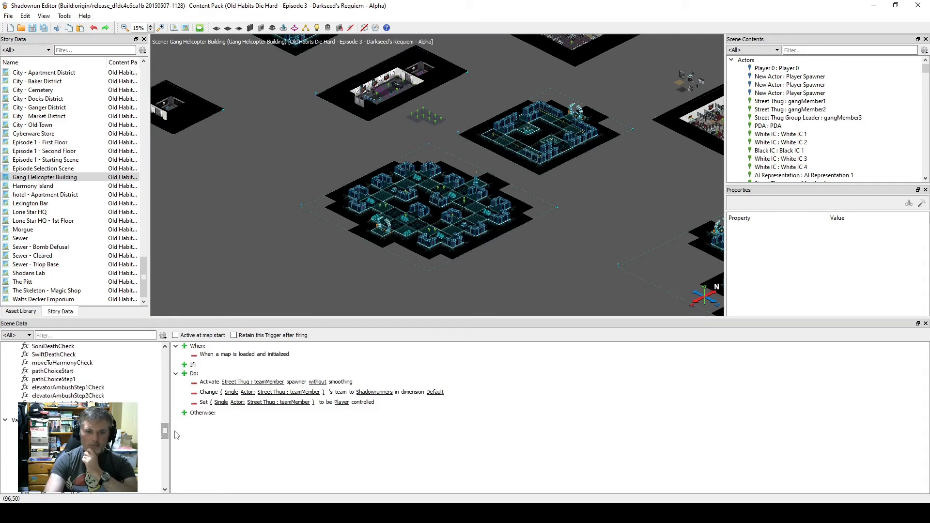
{"action": "left_click", "coordinate": [86, 387]}
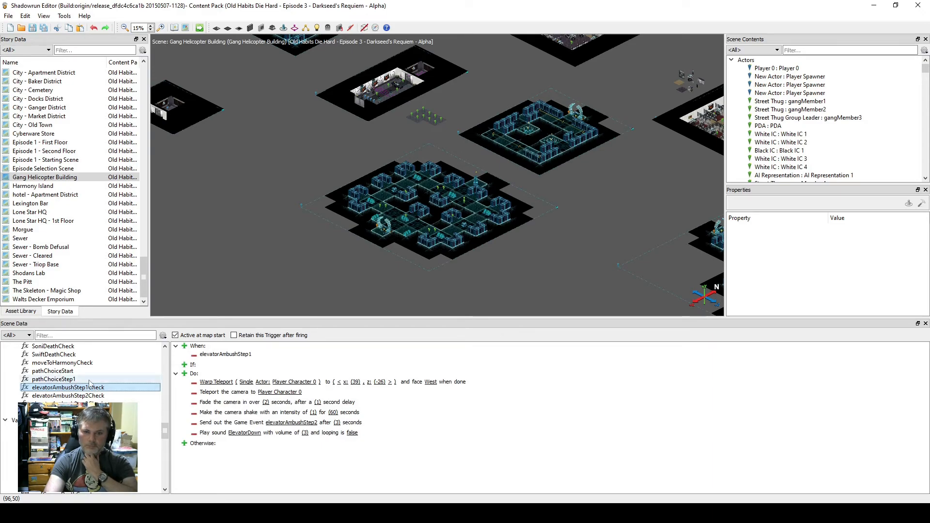
{"action": "left_click", "coordinate": [87, 371]}
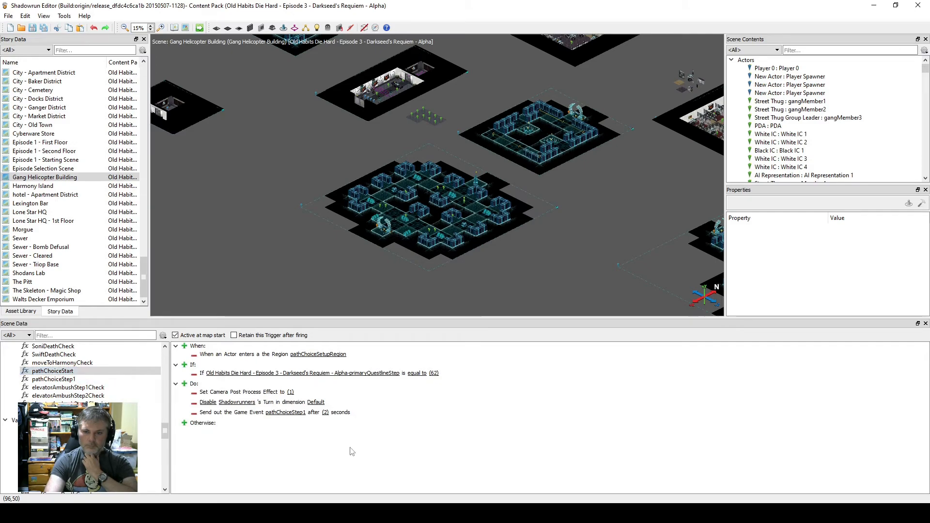
{"action": "left_click", "coordinate": [58, 379]}
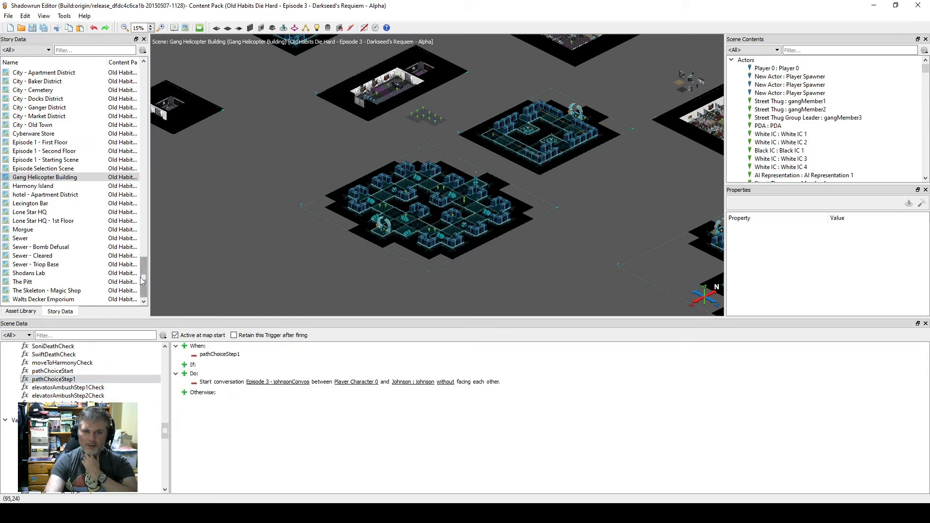
Open the Episode 3 - johnsonConvos conversation and look through its dialogue tree down to the two player choices.
{"action": "left_click_drag", "start_coordinate": [142, 279], "coordinate": [137, 196]}
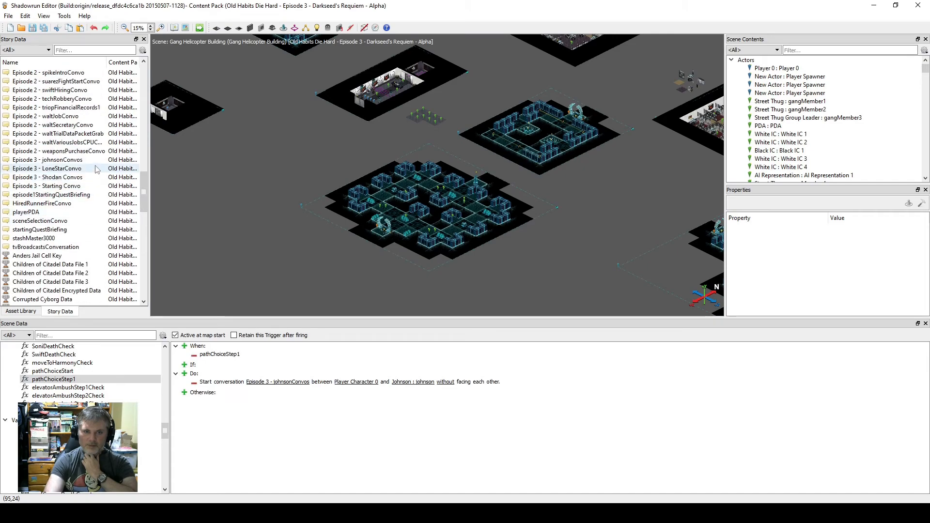
{"action": "double_click", "coordinate": [77, 160]}
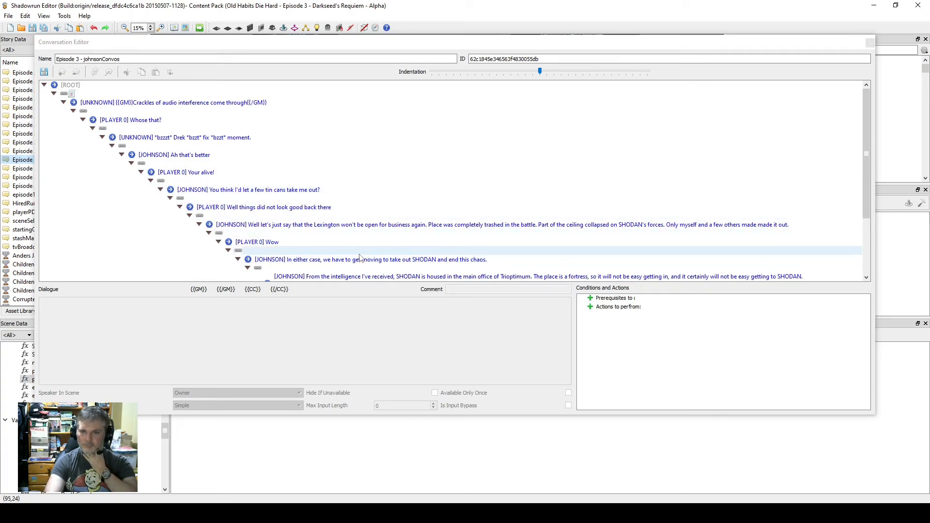
{"action": "scroll", "coordinate": [360, 258], "scroll_direction": "down", "scroll_amount": 3}
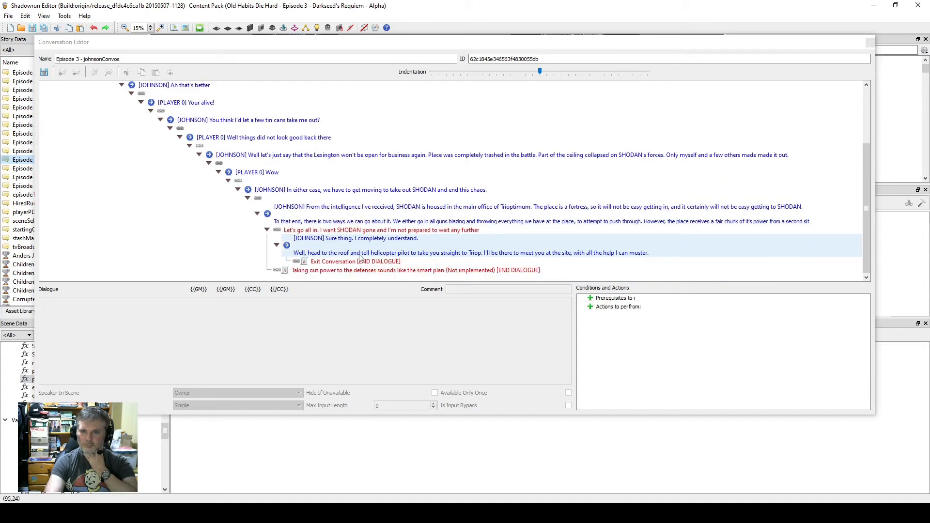
{"action": "scroll", "coordinate": [272, 244], "scroll_direction": "up", "scroll_amount": 2}
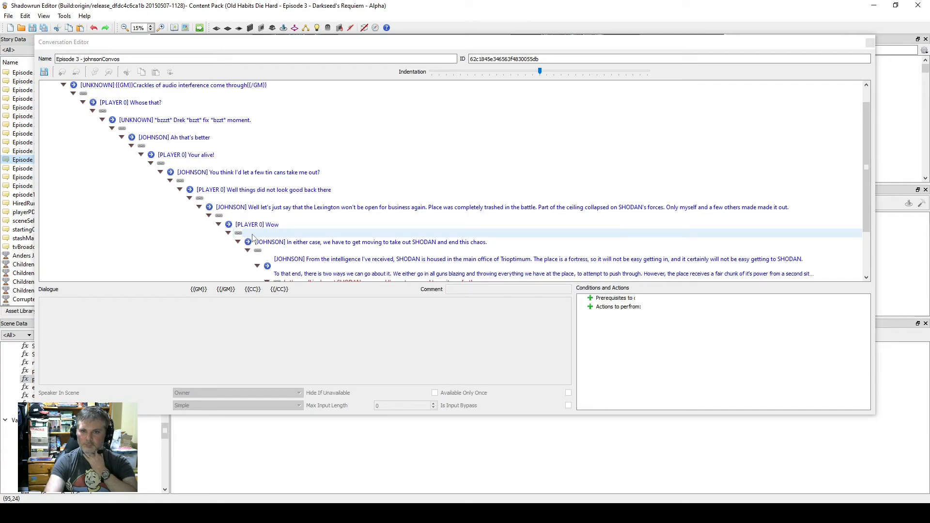
Correct Johnson's line about SHODAN's location and the two plans by inserting "giving" before "them more time to prepare".
{"action": "scroll", "coordinate": [252, 237], "scroll_direction": "down", "scroll_amount": 1}
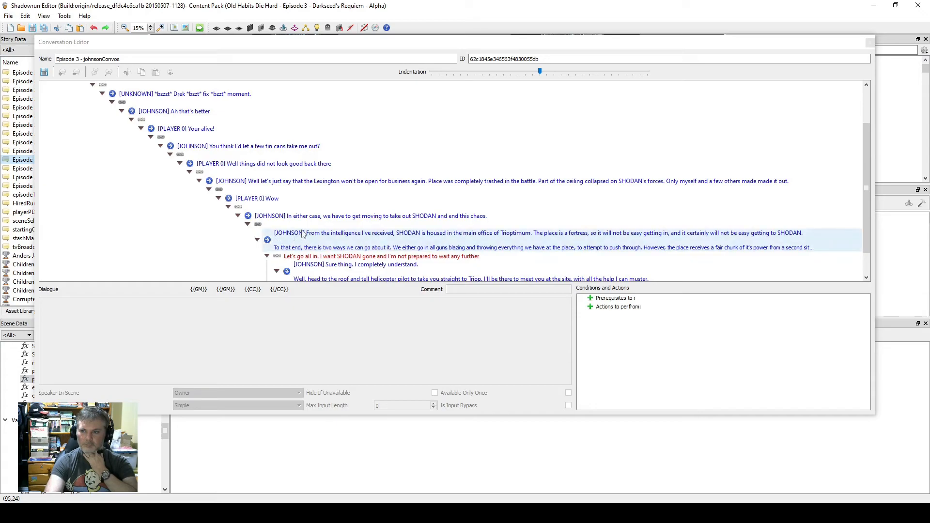
{"action": "scroll", "coordinate": [323, 227], "scroll_direction": "down", "scroll_amount": 1}
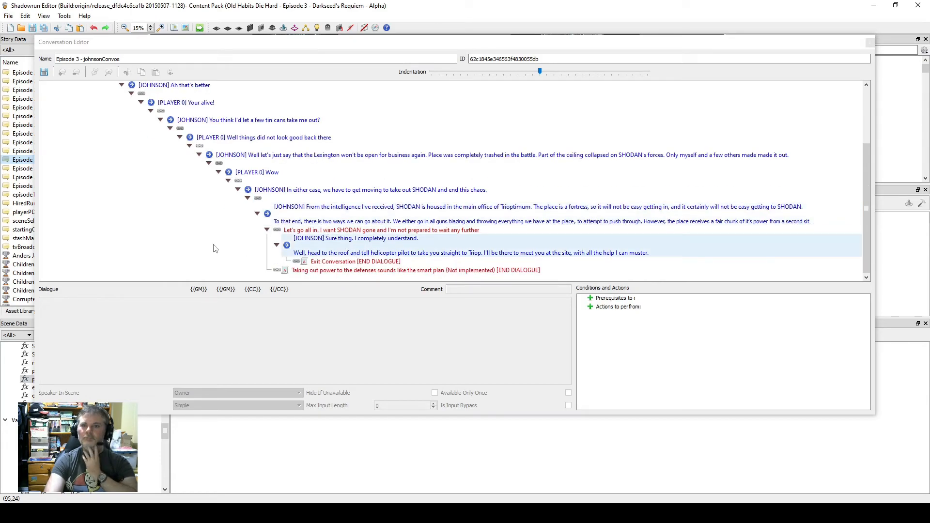
{"action": "left_click", "coordinate": [263, 137]}
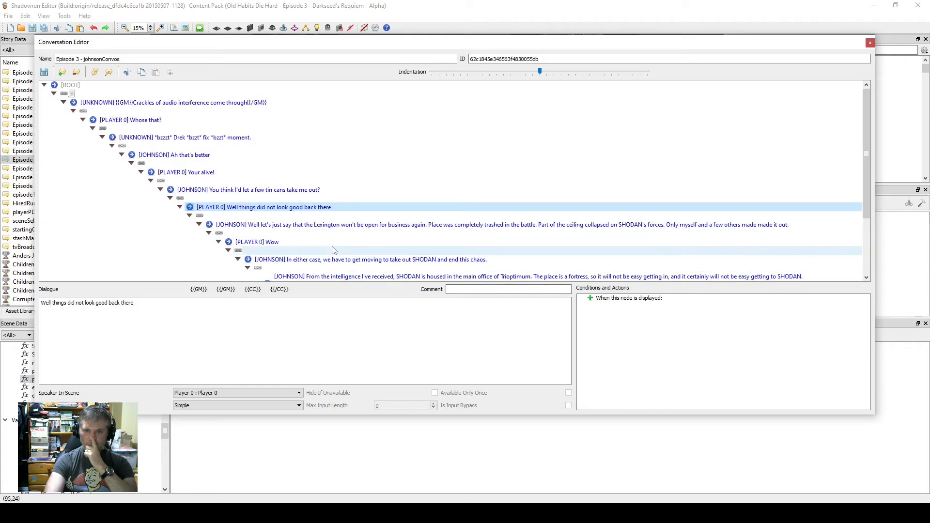
{"action": "scroll", "coordinate": [353, 258], "scroll_direction": "down", "scroll_amount": 2}
{"action": "scroll", "coordinate": [352, 258], "scroll_direction": "down", "scroll_amount": 1}
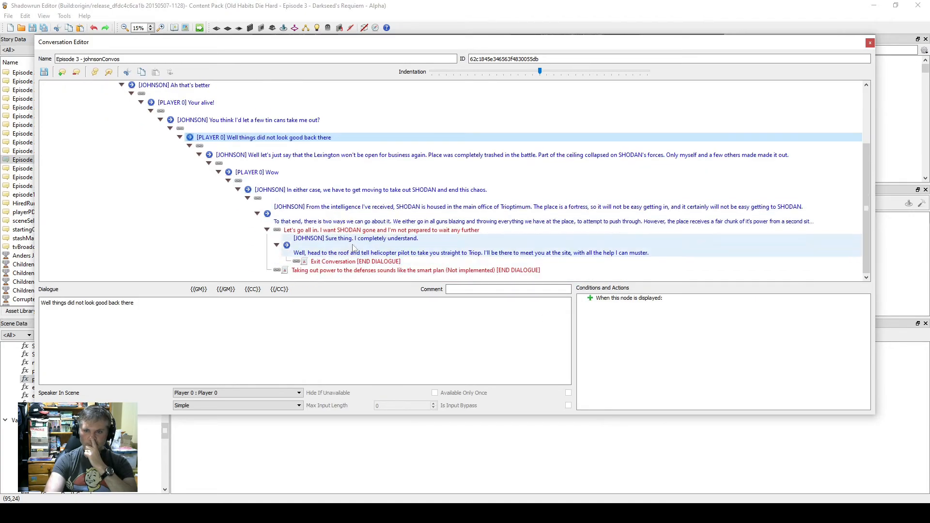
{"action": "left_click", "coordinate": [359, 213]}
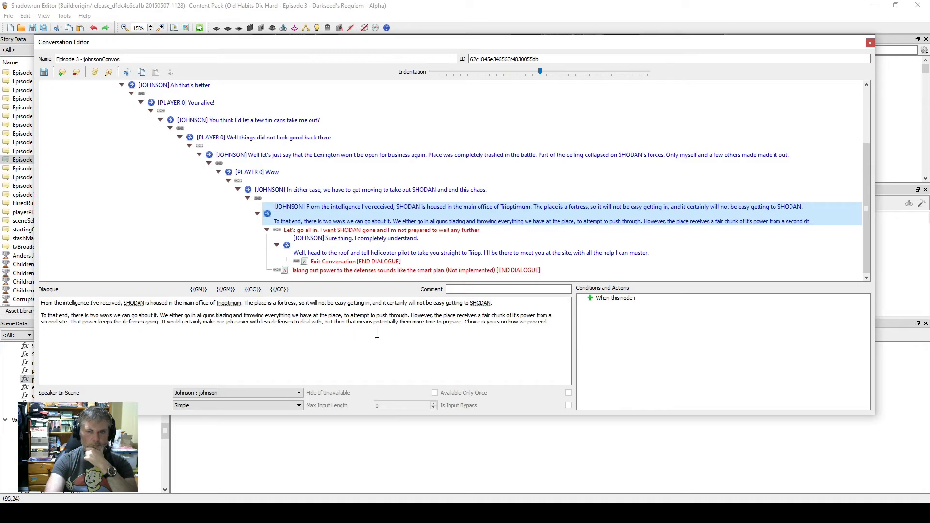
{"action": "left_click", "coordinate": [400, 322]}
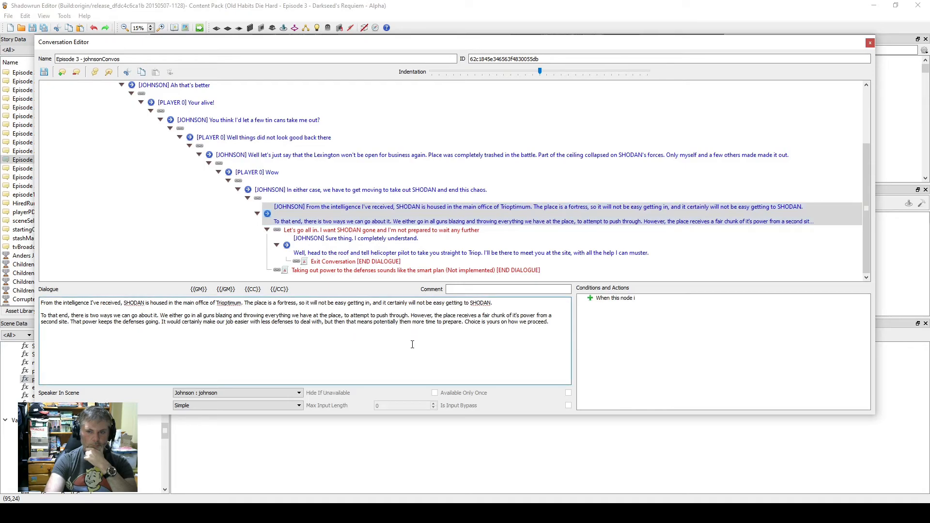
{"action": "type", "text": "giv"}
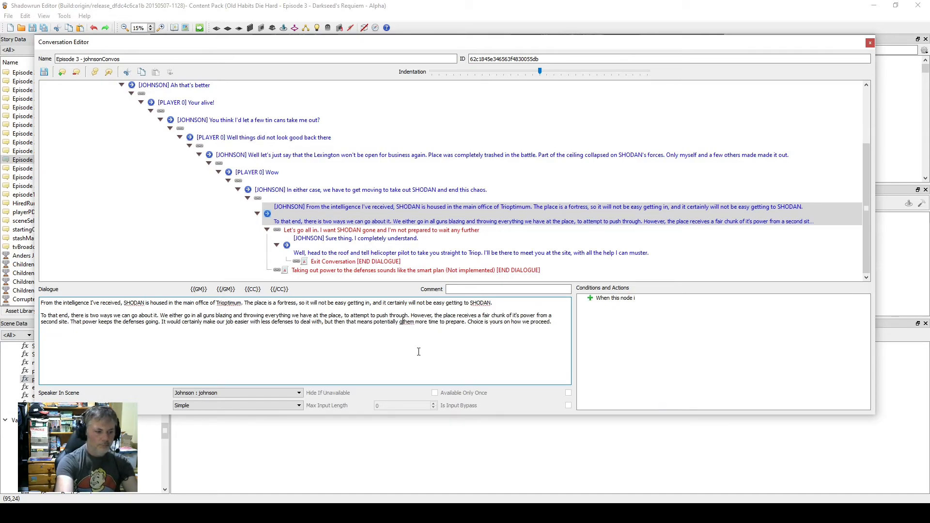
{"action": "type", "text": "ing"}
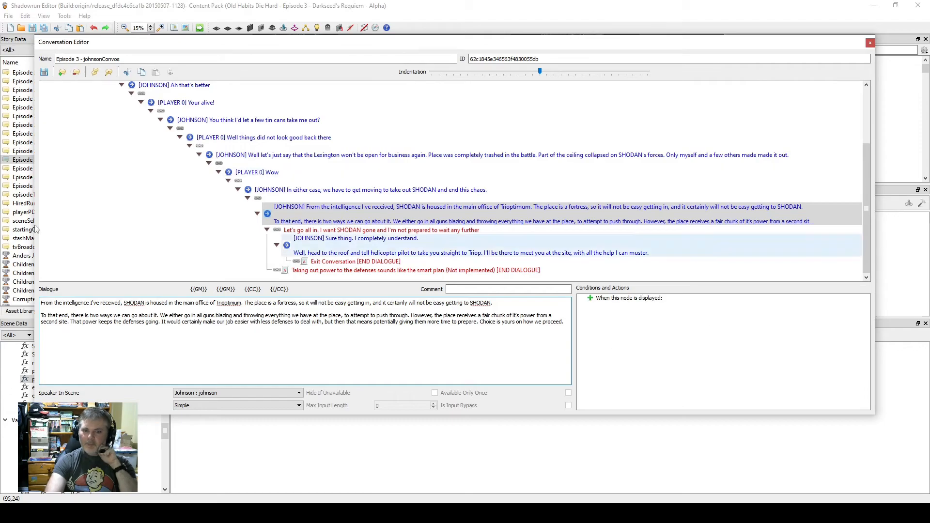
Save the conversation over its existing version, close it and publish the content pack.
{"action": "left_click", "coordinate": [44, 72]}
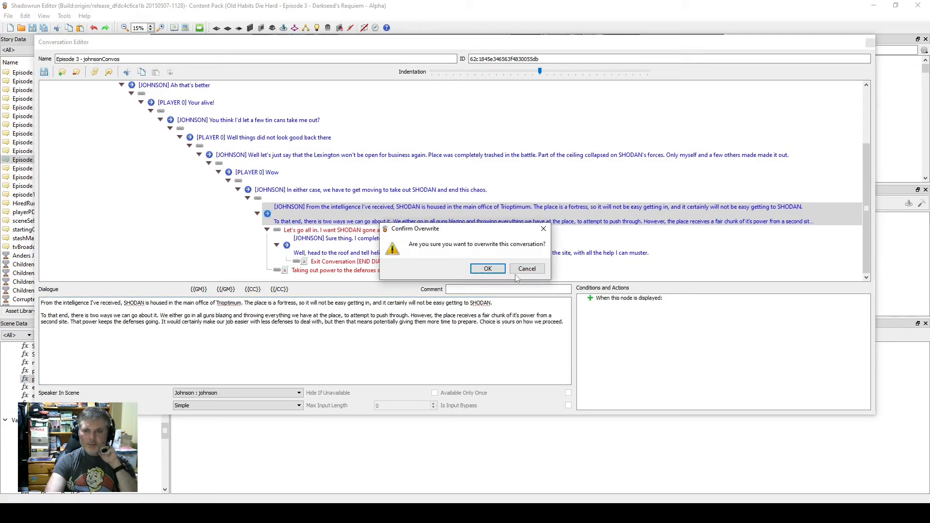
{"action": "left_click", "coordinate": [495, 270]}
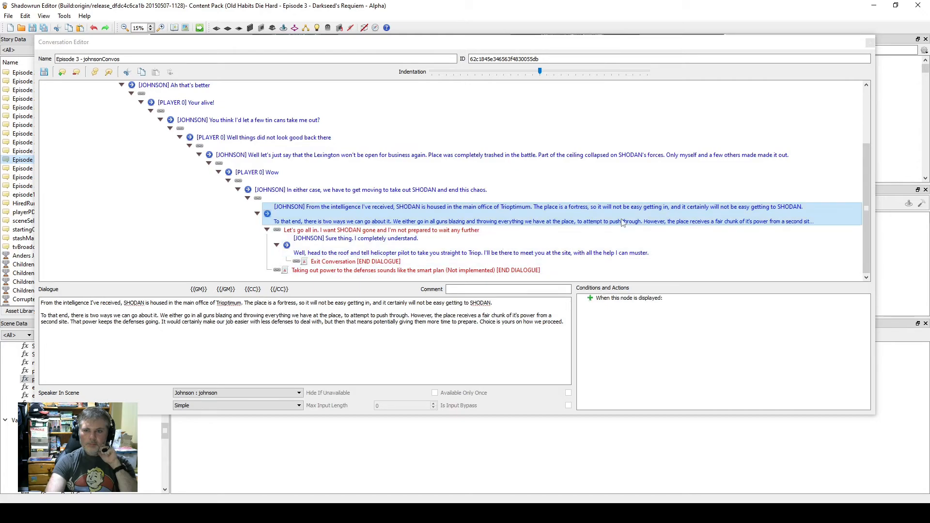
{"action": "left_click", "coordinate": [869, 42]}
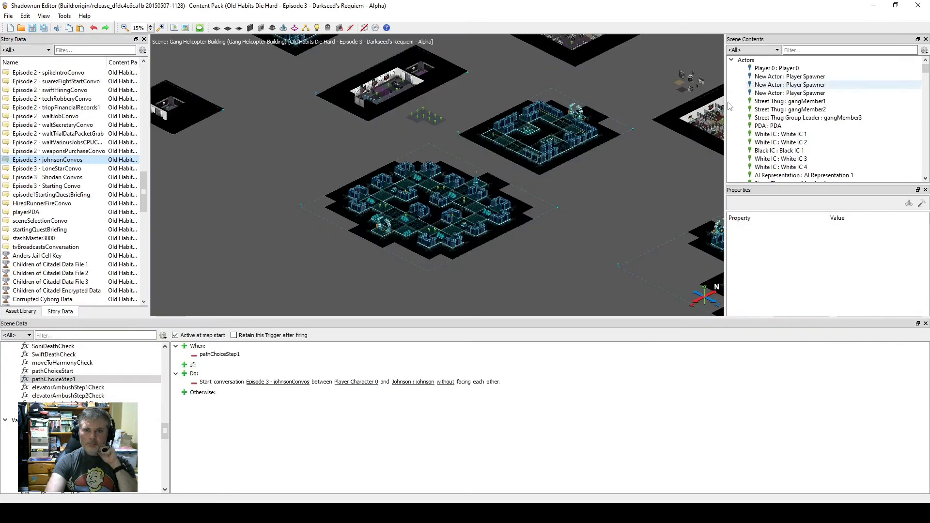
{"action": "left_click", "coordinate": [8, 15]}
{"action": "left_click", "coordinate": [49, 143]}
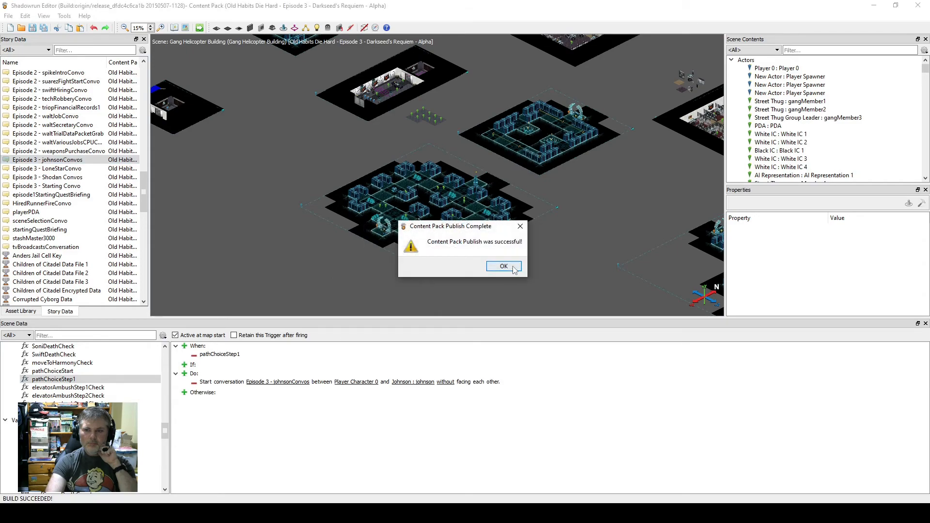
{"action": "left_click", "coordinate": [504, 266]}
Build and run the Gang Helicopter Building scene, import the newest Episode 3 character and enter the level.
{"action": "left_click", "coordinate": [199, 28]}
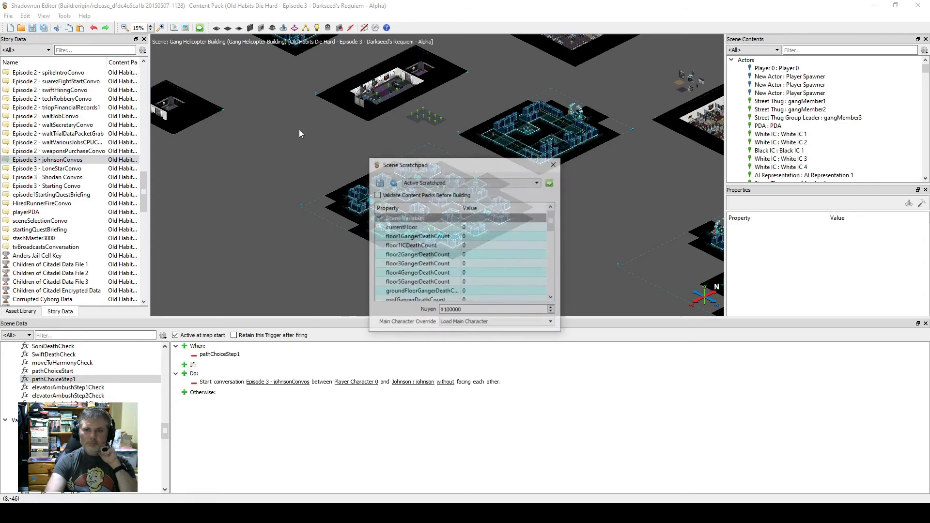
{"action": "left_click", "coordinate": [550, 183]}
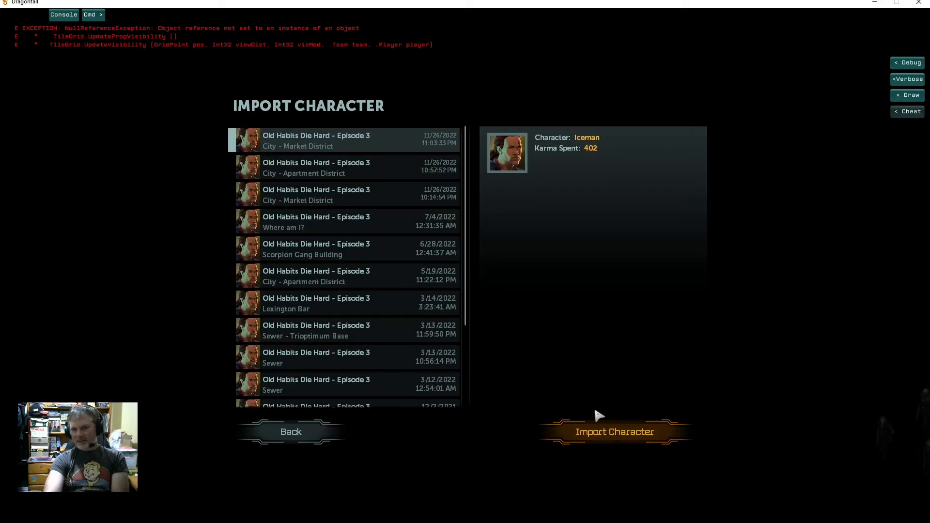
{"action": "left_click", "coordinate": [603, 431]}
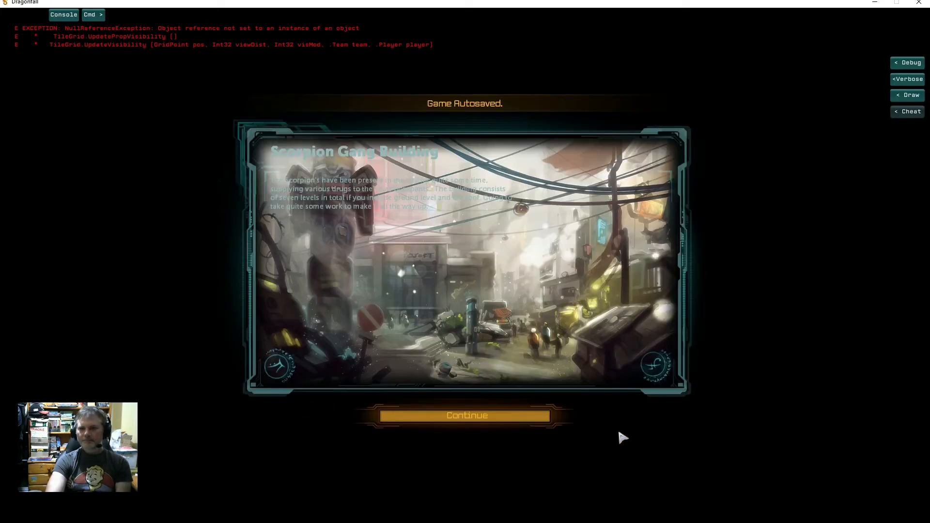
{"action": "left_click", "coordinate": [517, 426]}
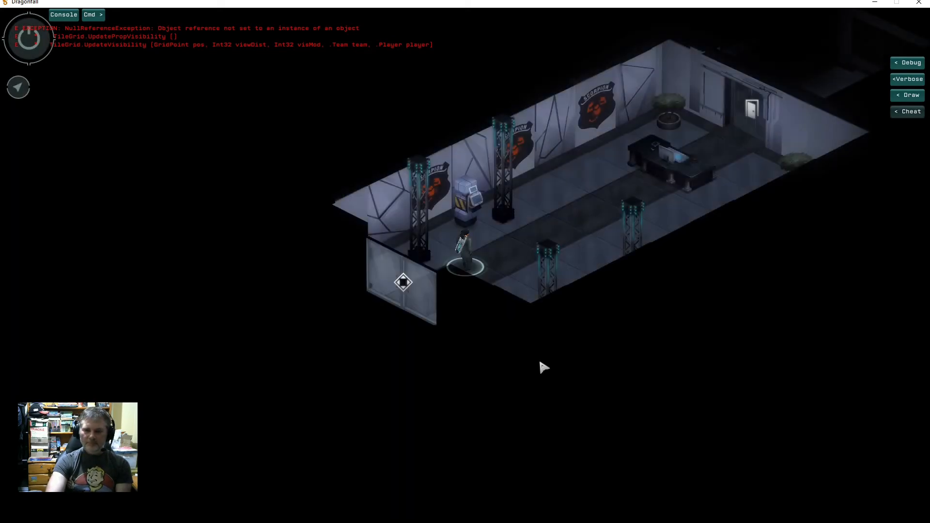
Walk into the lobby and play through the radio conversation with Johnson up to his two attack options.
{"action": "left_click", "coordinate": [569, 215]}
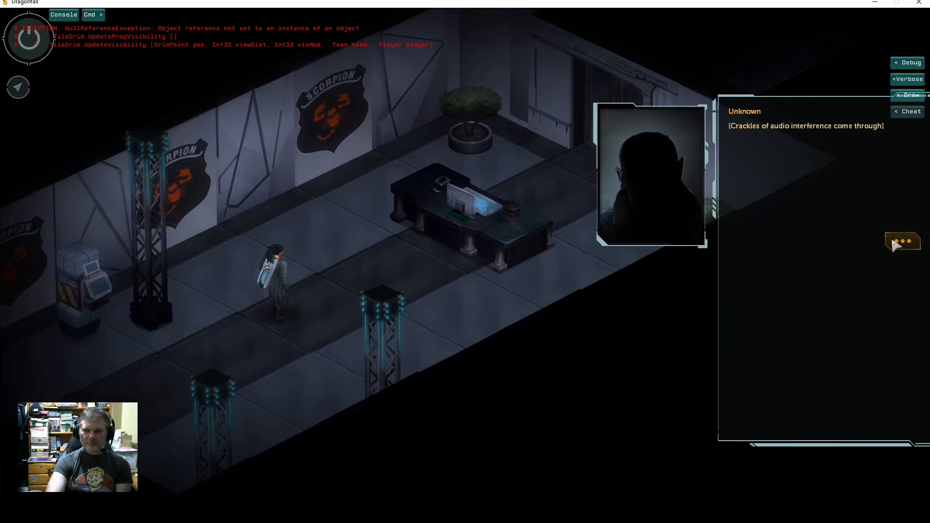
{"action": "left_click", "coordinate": [901, 241]}
{"action": "left_click", "coordinate": [905, 248]}
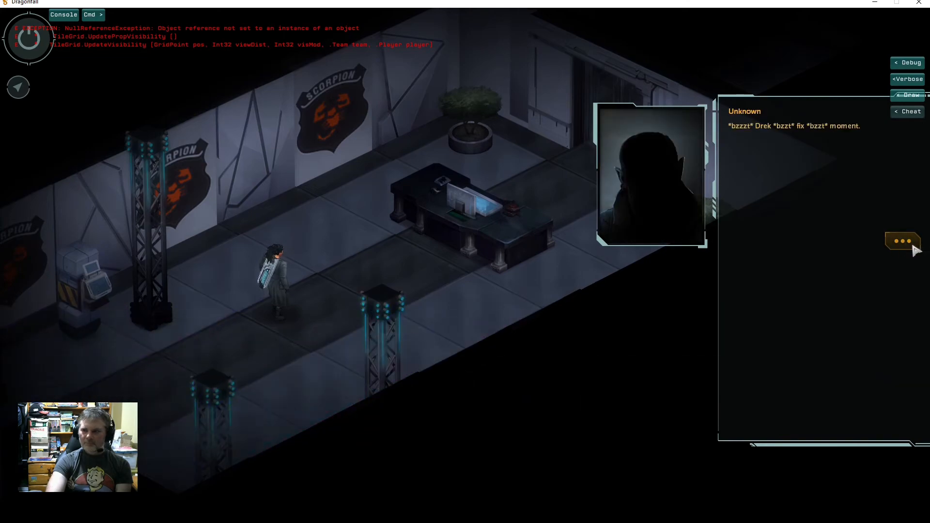
{"action": "left_click", "coordinate": [907, 249]}
{"action": "left_click", "coordinate": [909, 250]}
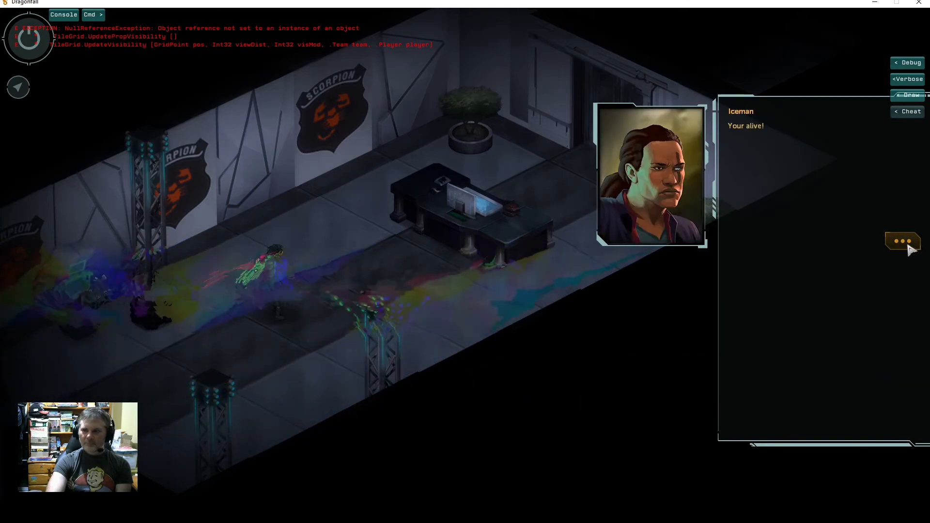
{"action": "left_click", "coordinate": [909, 250]}
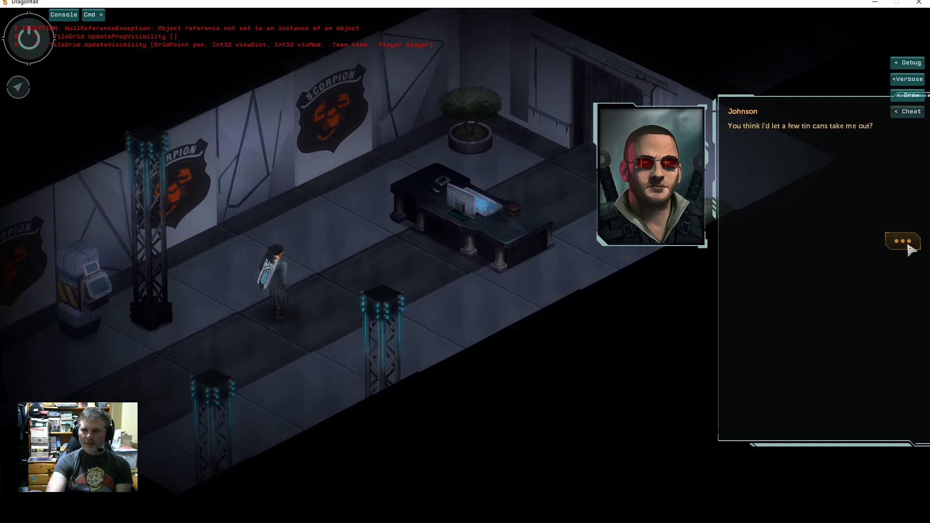
{"action": "left_click", "coordinate": [909, 250]}
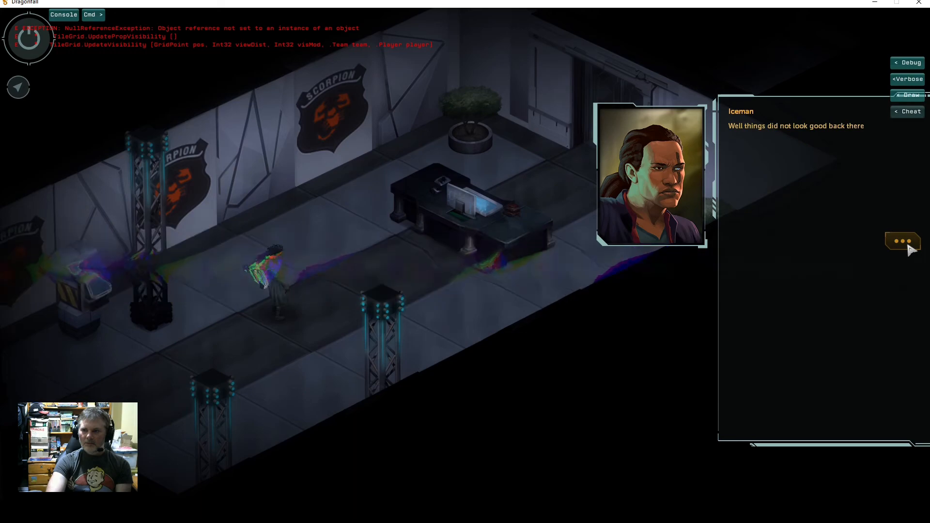
{"action": "left_click", "coordinate": [909, 250]}
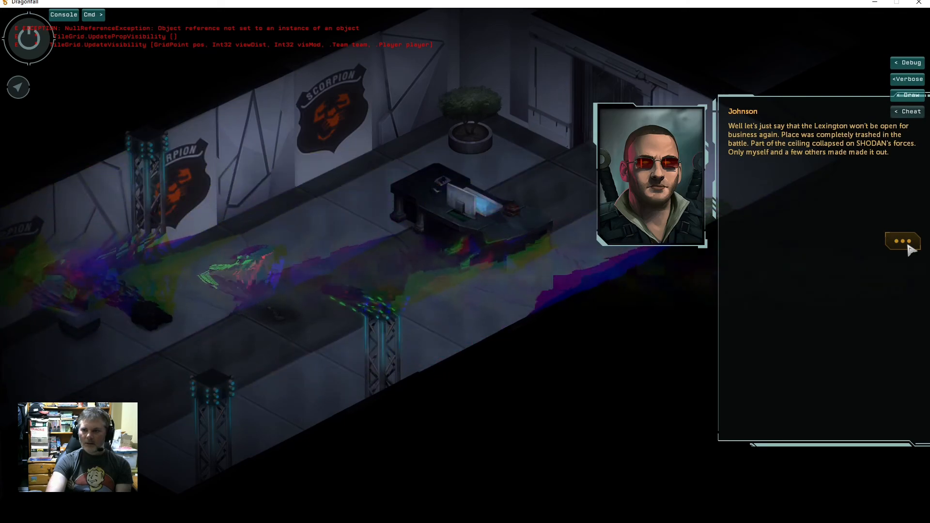
{"action": "left_click", "coordinate": [902, 241]}
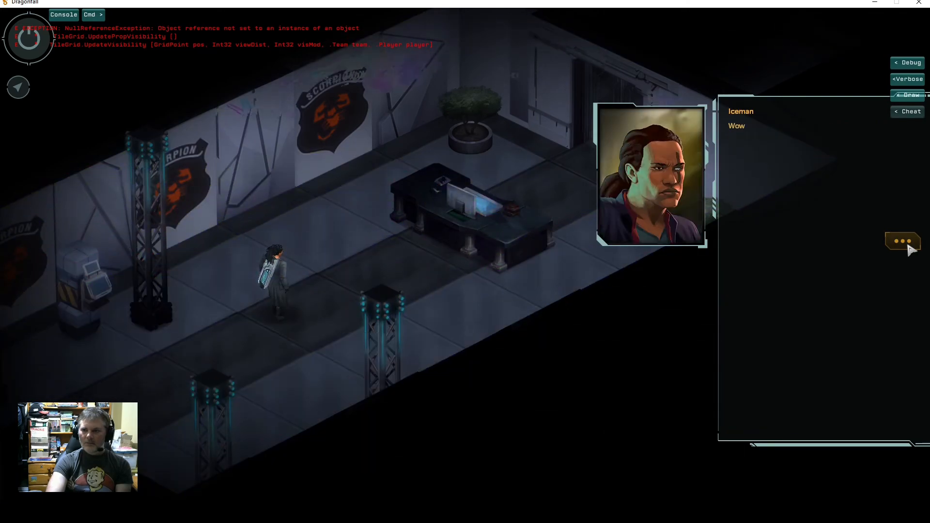
{"action": "left_click", "coordinate": [902, 241]}
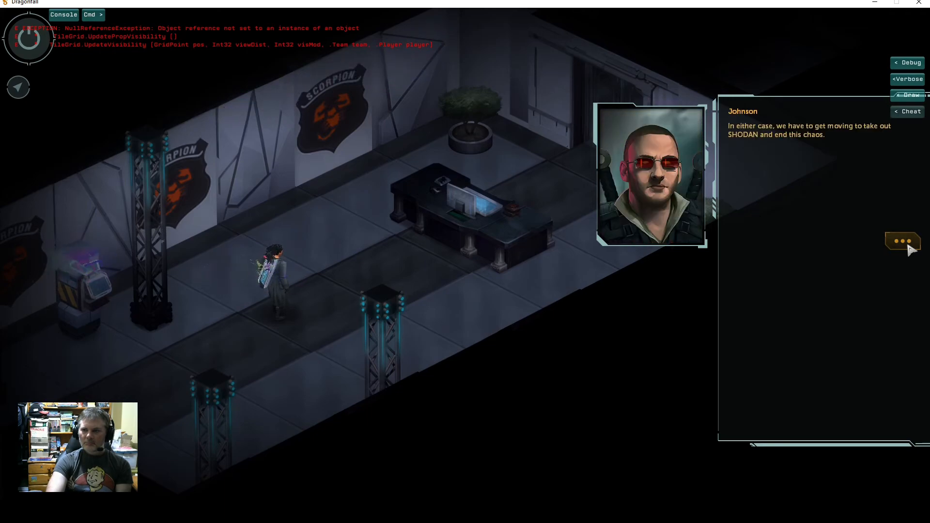
{"action": "left_click", "coordinate": [905, 243]}
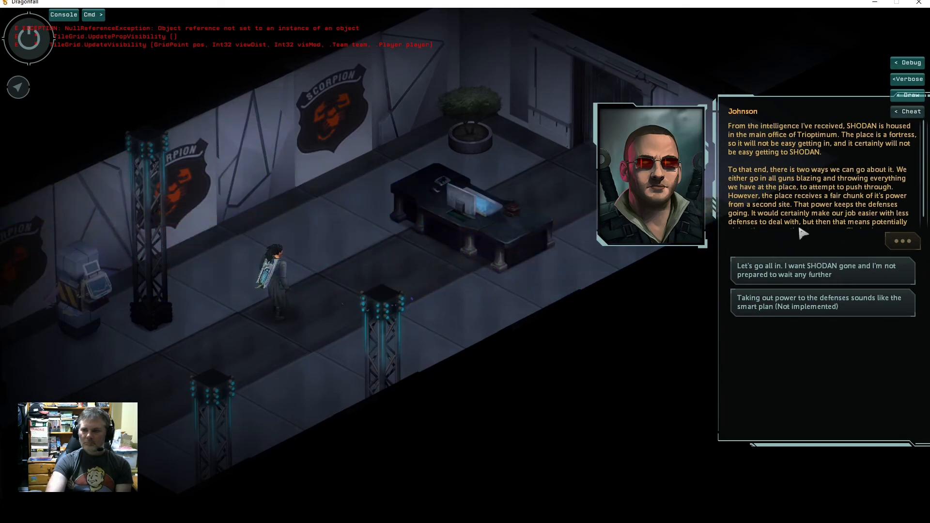
Read the rest of Johnson's corrected plan, choose the "Let's go all in" reply and exit the conversation.
{"action": "scroll", "coordinate": [801, 233], "scroll_direction": "down", "scroll_amount": 2}
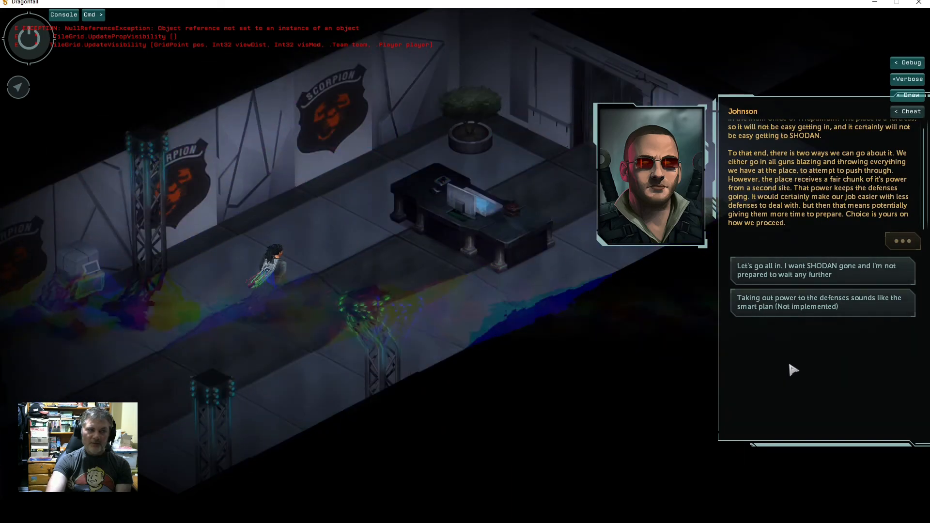
{"action": "left_click", "coordinate": [781, 272]}
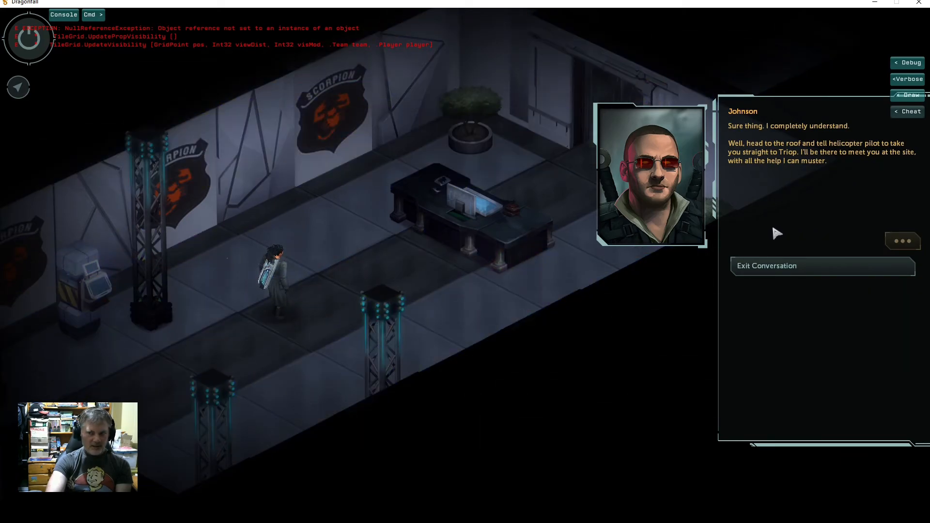
{"action": "left_click", "coordinate": [788, 271]}
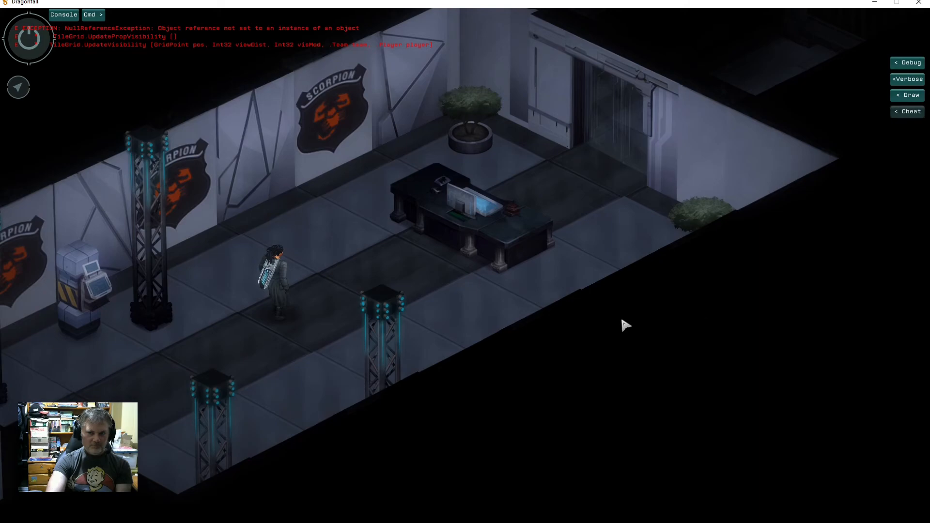
Walk past the reception desk, open the door, enter the elevator and select Top Floor.
{"action": "scroll", "coordinate": [383, 275], "scroll_direction": "down", "scroll_amount": 3}
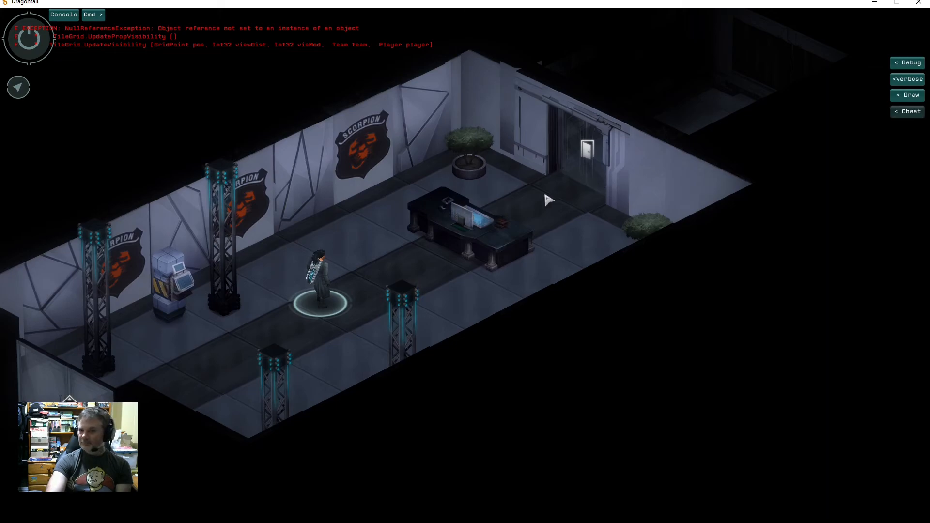
{"action": "left_click", "coordinate": [529, 199]}
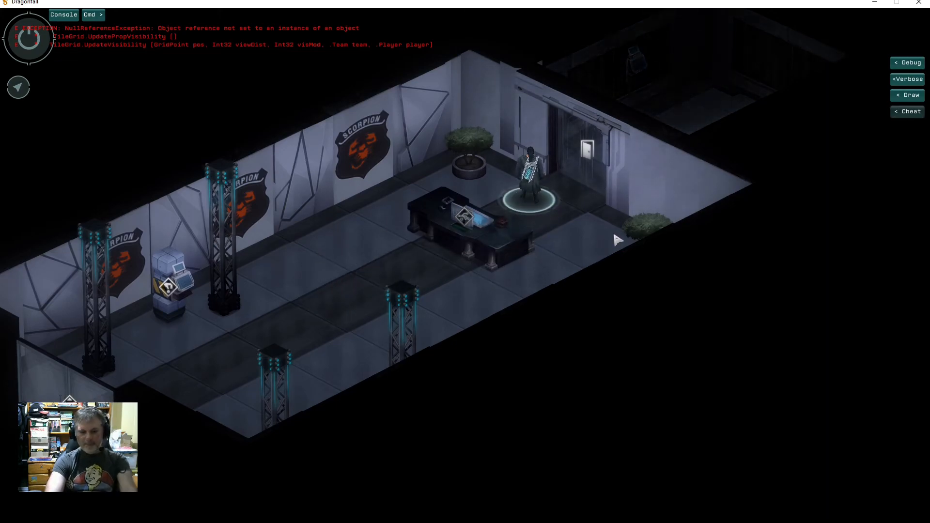
{"action": "left_click_drag", "start_coordinate": [614, 236], "coordinate": [543, 343]}
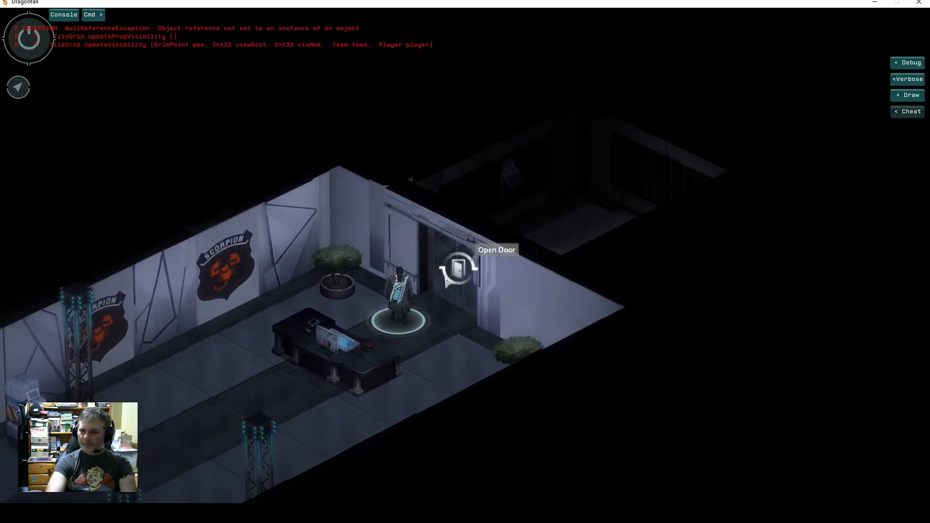
{"action": "left_click", "coordinate": [458, 269]}
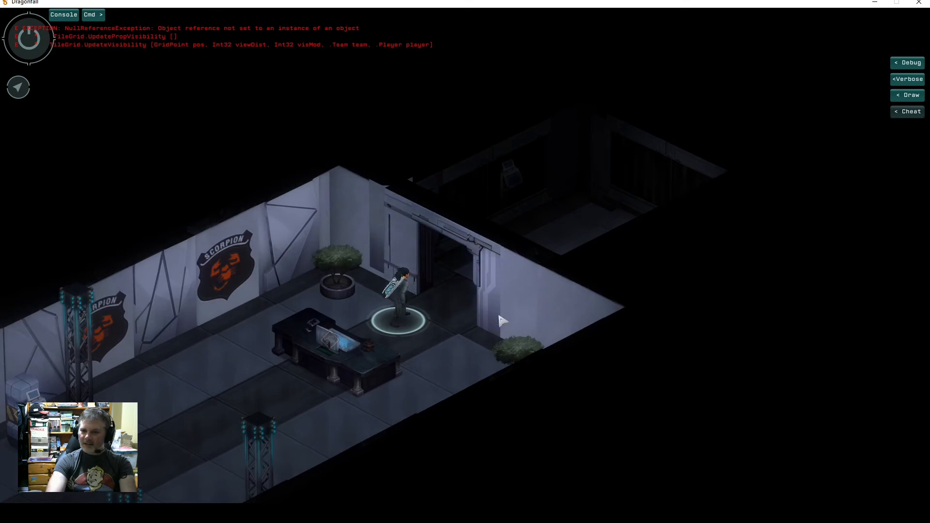
{"action": "left_click", "coordinate": [542, 246]}
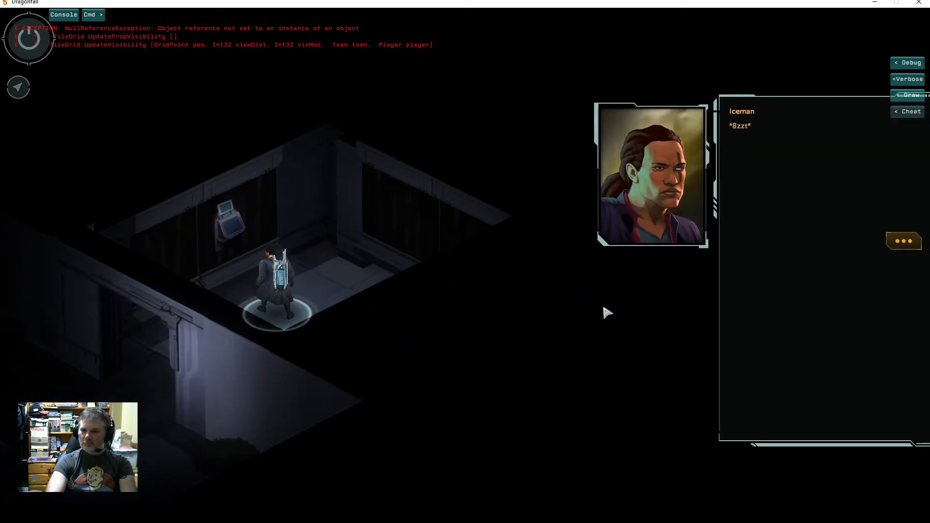
{"action": "left_click", "coordinate": [907, 243]}
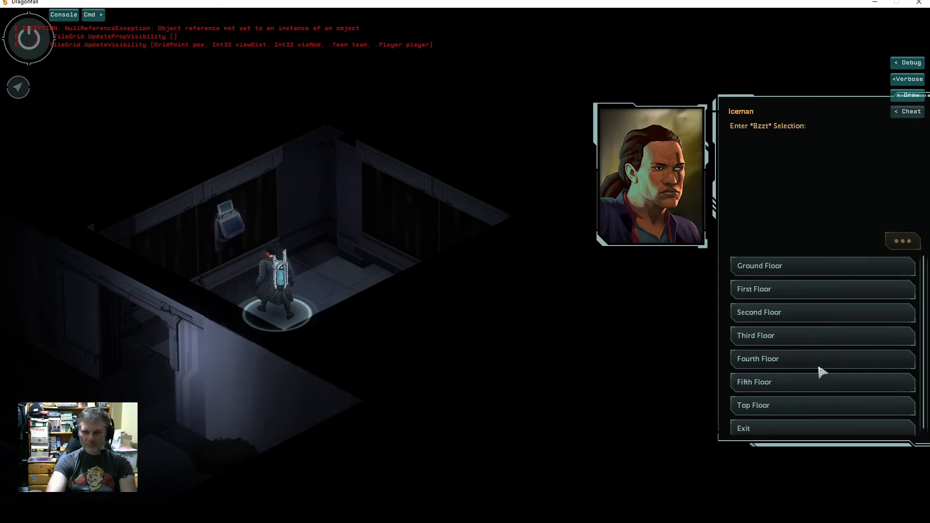
{"action": "left_click", "coordinate": [773, 403]}
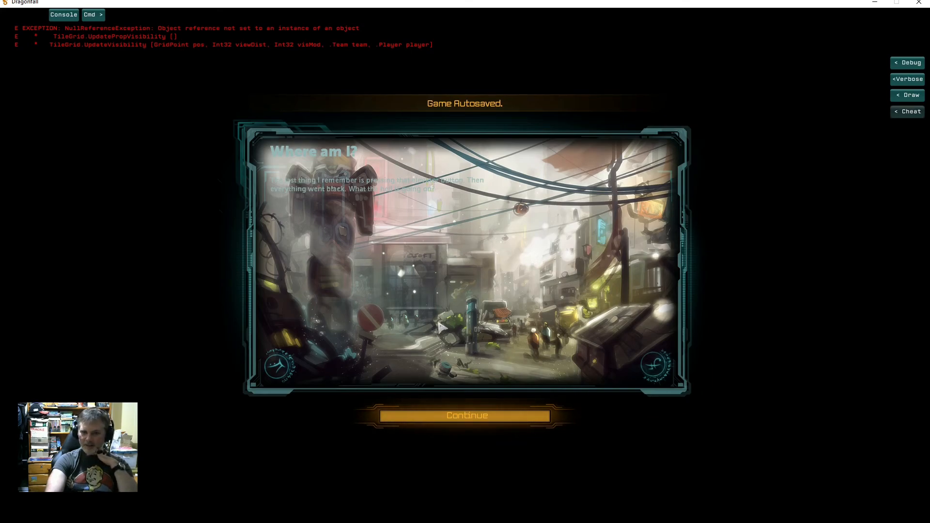
Continue past the "Where am I?" intro, move the character within the cell and exit SHODAN's conversation.
{"action": "left_click", "coordinate": [502, 420]}
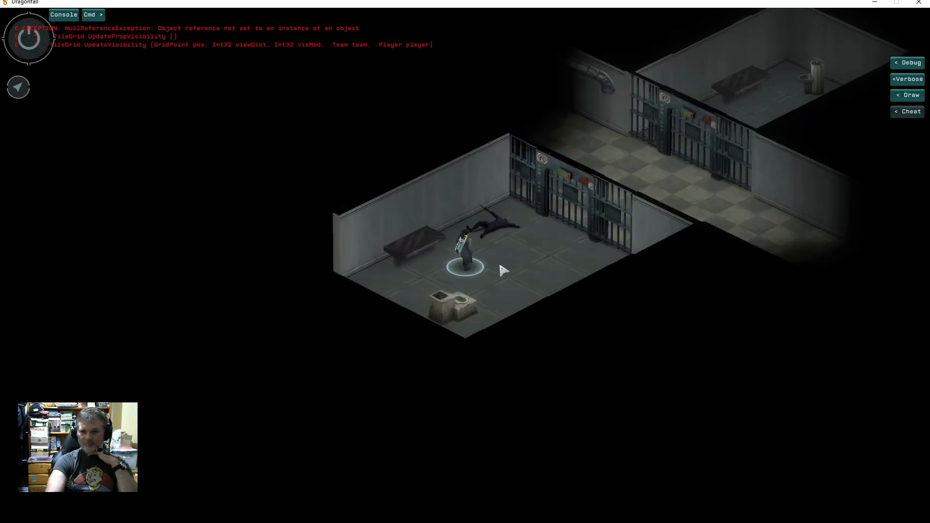
{"action": "left_click", "coordinate": [531, 266]}
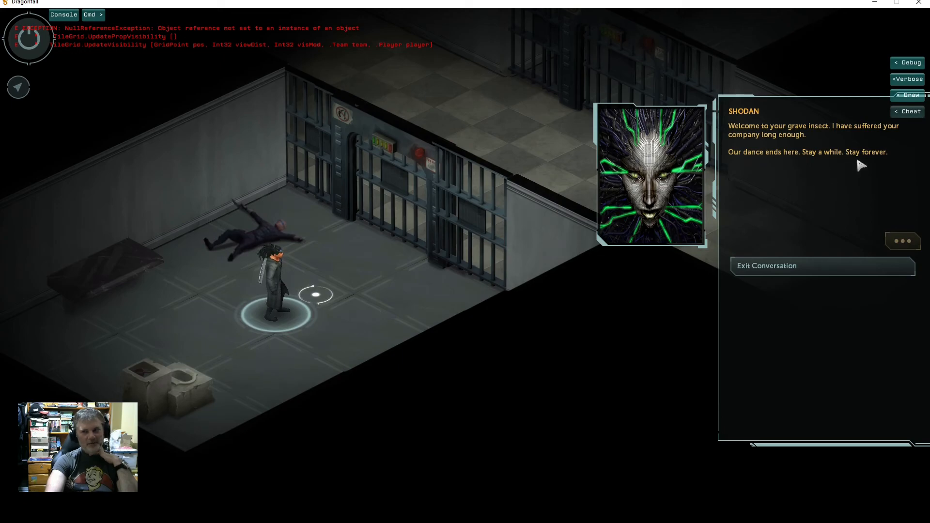
{"action": "left_click", "coordinate": [825, 268]}
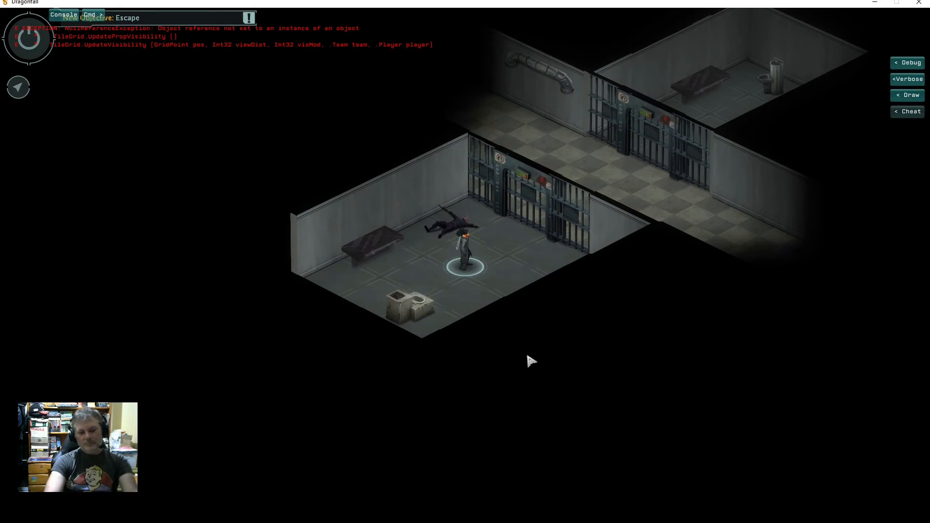
Examine the starting prison cell, the corridor outside its bars and the cell across from it.
{"action": "key", "text": "d"}
{"action": "key", "text": "w"}
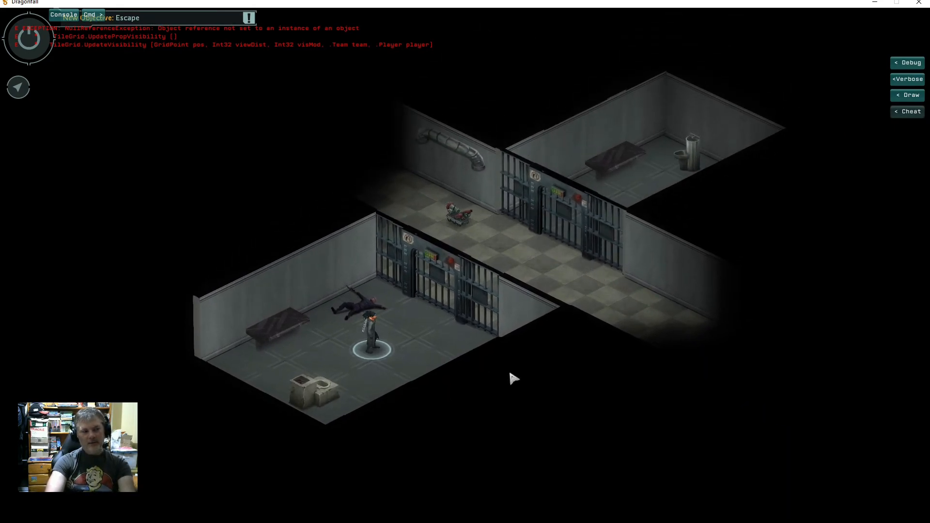
{"action": "key", "text": "a"}
{"action": "key", "text": "s"}
{"action": "key", "text": "d"}
{"action": "key", "text": "w"}
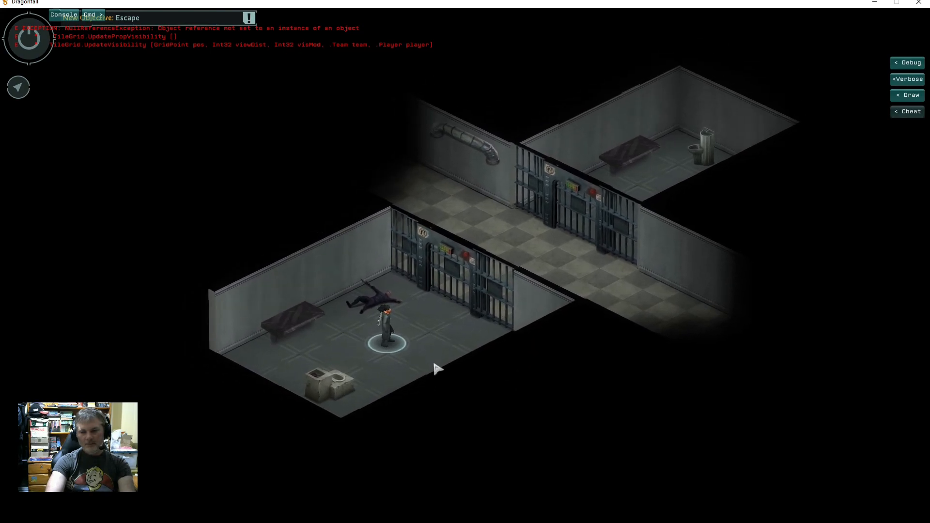
{"action": "key", "text": "s"}
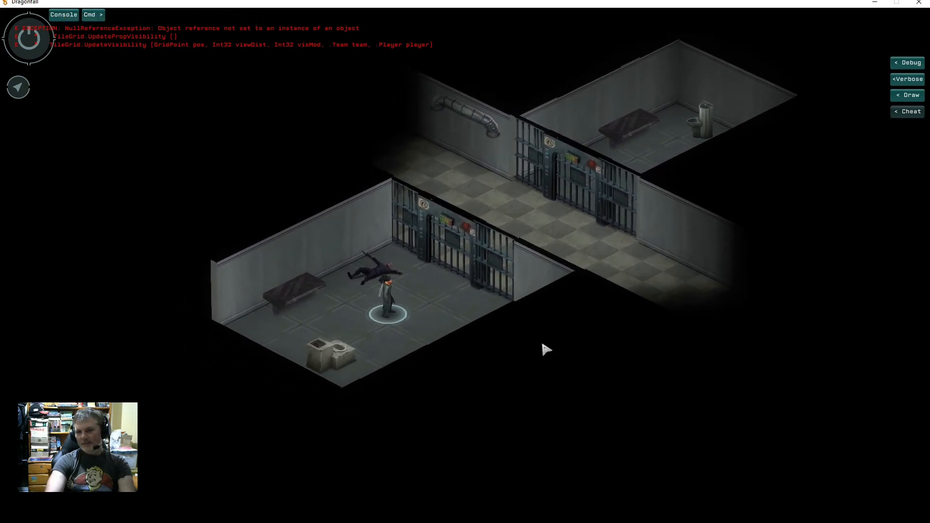
{"action": "key", "text": "a"}
{"action": "key", "text": "w"}
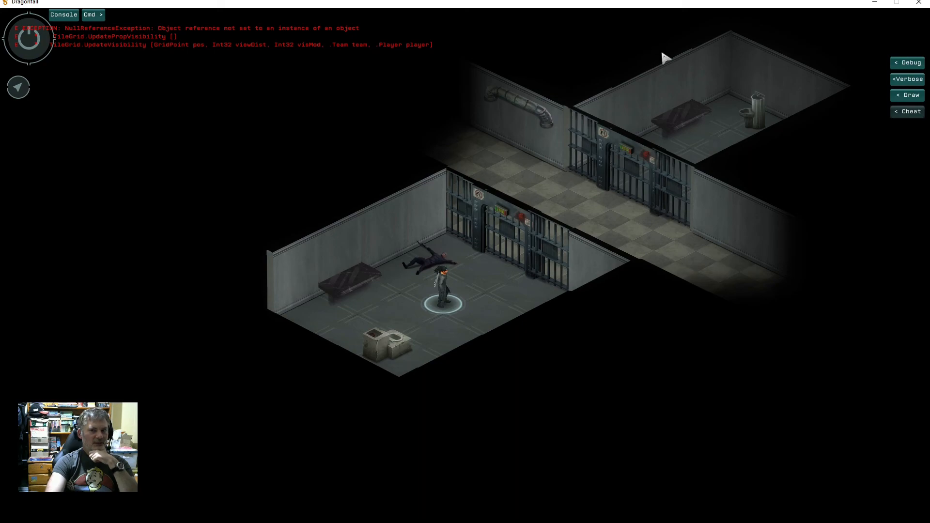
{"action": "scroll", "coordinate": [595, 368], "scroll_direction": "down", "scroll_amount": 2}
{"action": "scroll", "coordinate": [600, 361], "scroll_direction": "up", "scroll_amount": 1}
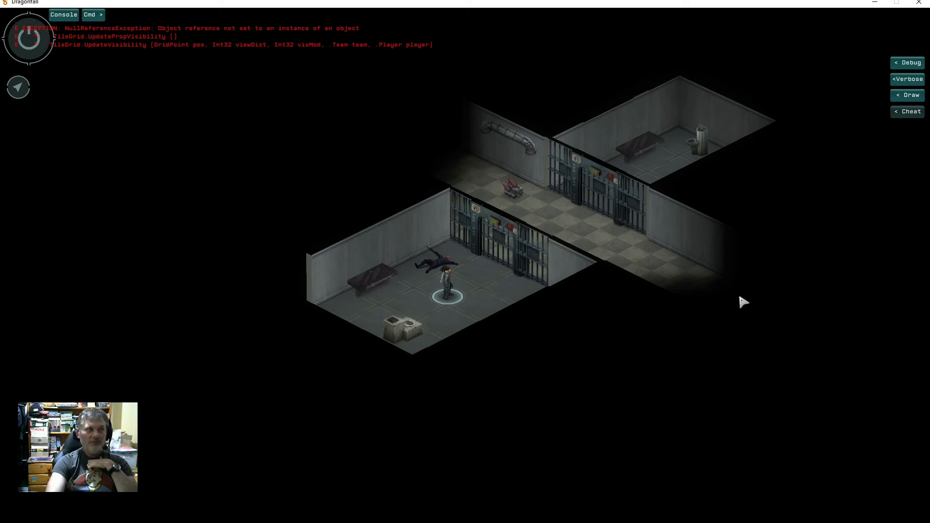
{"action": "scroll", "coordinate": [678, 311], "scroll_direction": "down", "scroll_amount": 1}
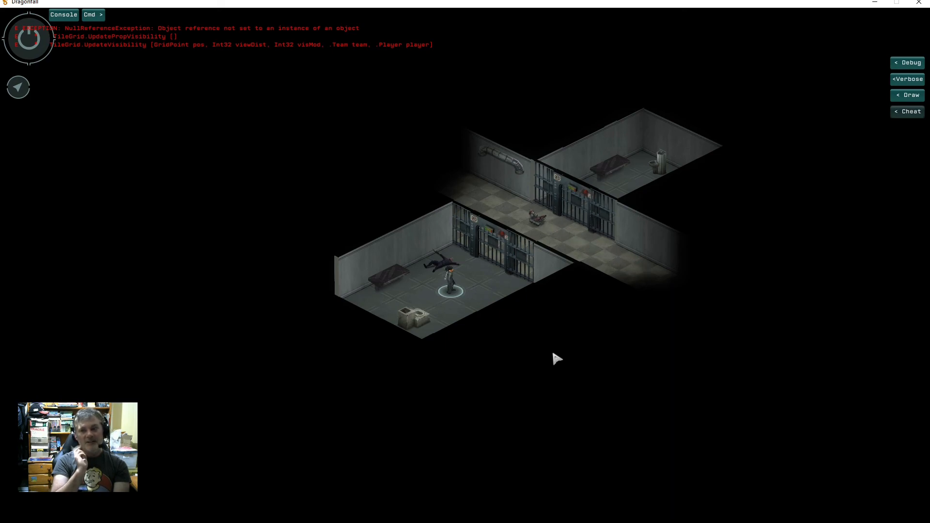
{"action": "scroll", "coordinate": [556, 358], "scroll_direction": "up", "scroll_amount": 1}
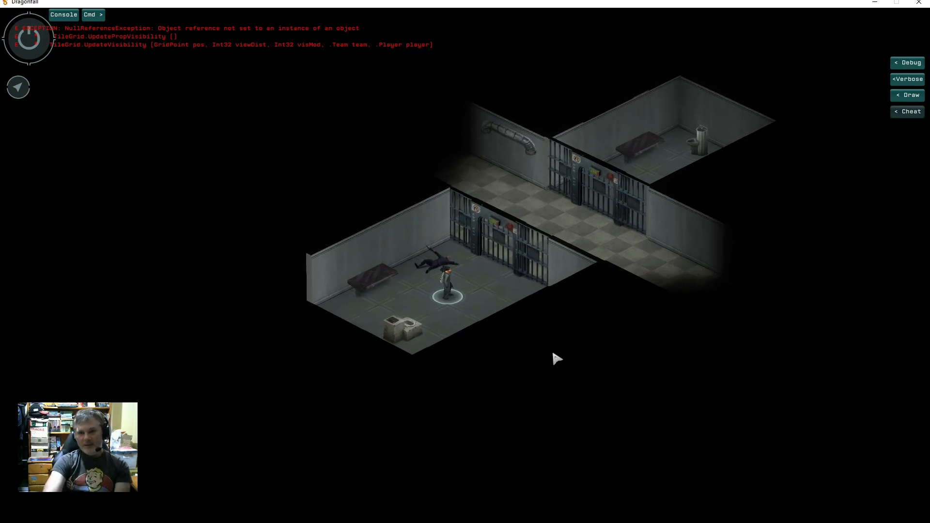
{"action": "scroll", "coordinate": [556, 358], "scroll_direction": "up", "scroll_amount": 1}
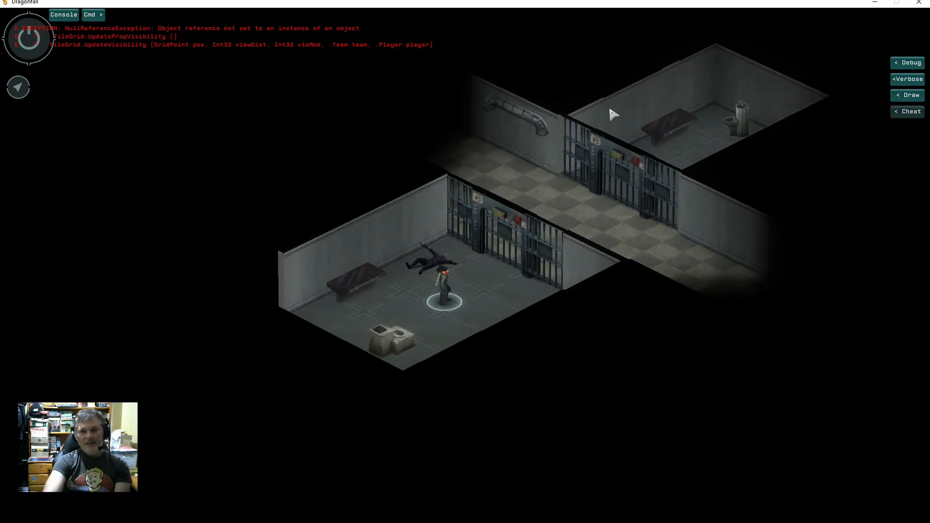